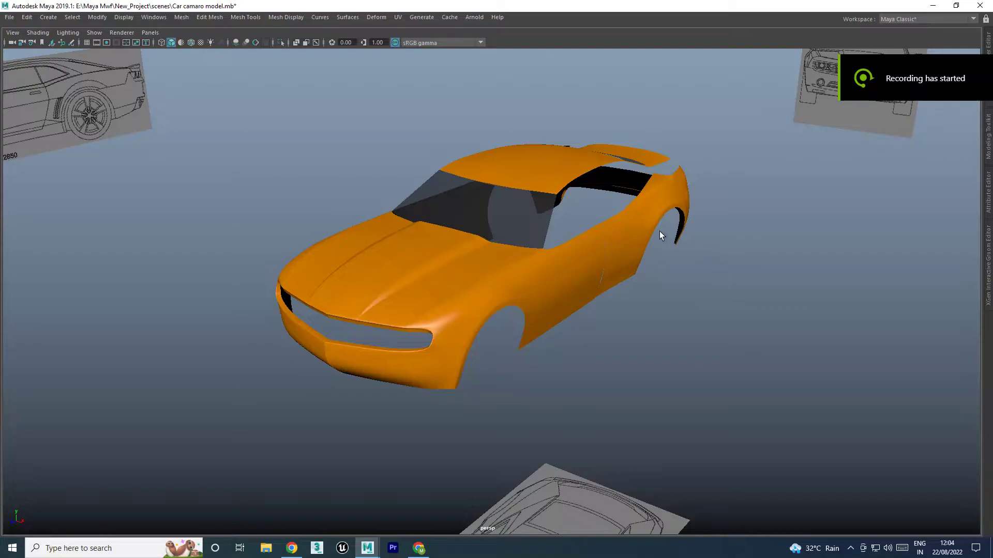
Marquee-select the left half of the car and delete it
left_click_drag(659, 232, 613, 246, "alt")
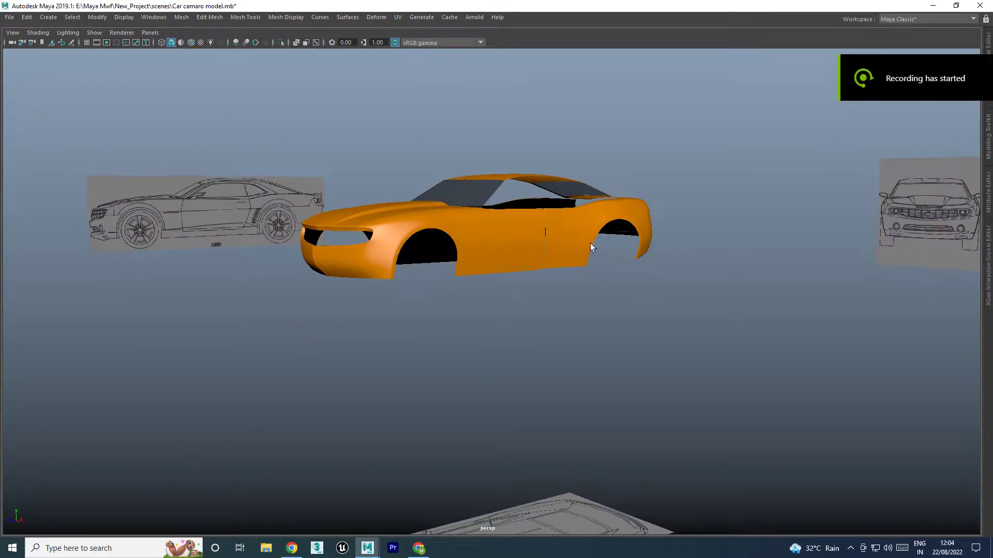
mouse_move(535, 239)
left_mouse_down("alt")
mouse_move(567, 268)
mouse_move(559, 251)
mouse_move(605, 254)
mouse_move(550, 269)
left_mouse_up("alt")
left_click(630, 252)
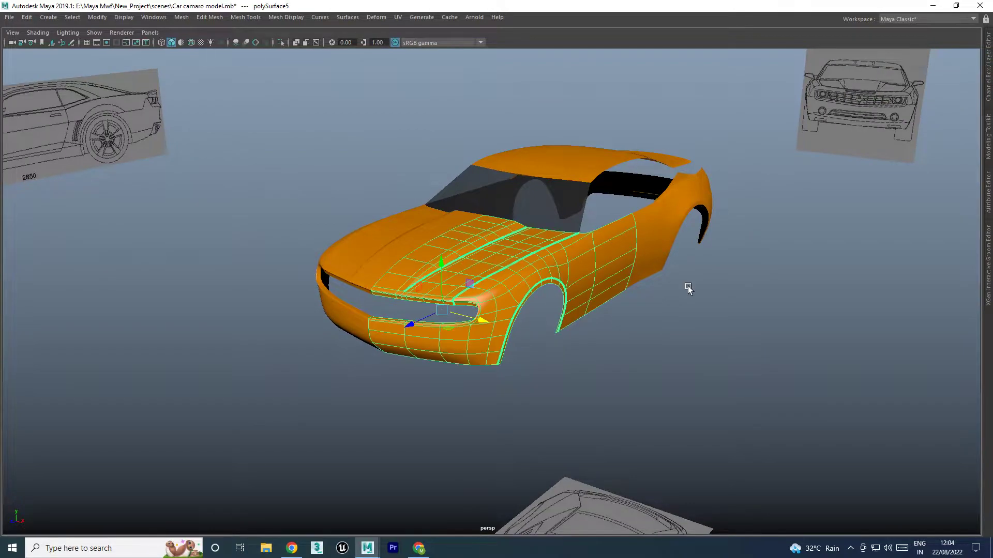
left_click(669, 238)
left_click_drag(562, 336, 542, 339, "alt")
mouse_move(362, 380)
left_mouse_down()
mouse_move(543, 139)
mouse_move(565, 302)
mouse_move(512, 327)
left_mouse_up()
left_click(307, 405)
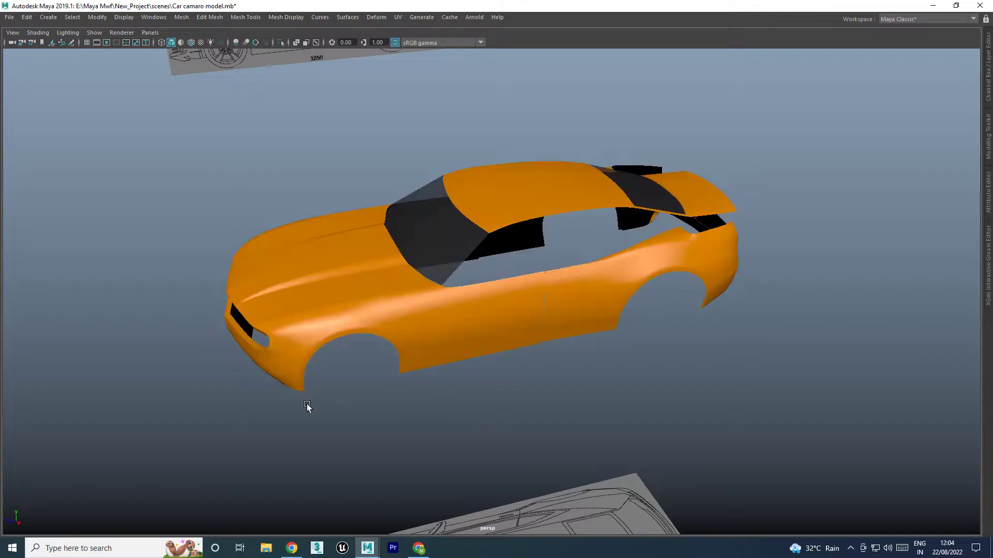
left_click_drag(307, 406, 463, 185)
left_click_drag(385, 283, 399, 239, "alt")
left_click(410, 120)
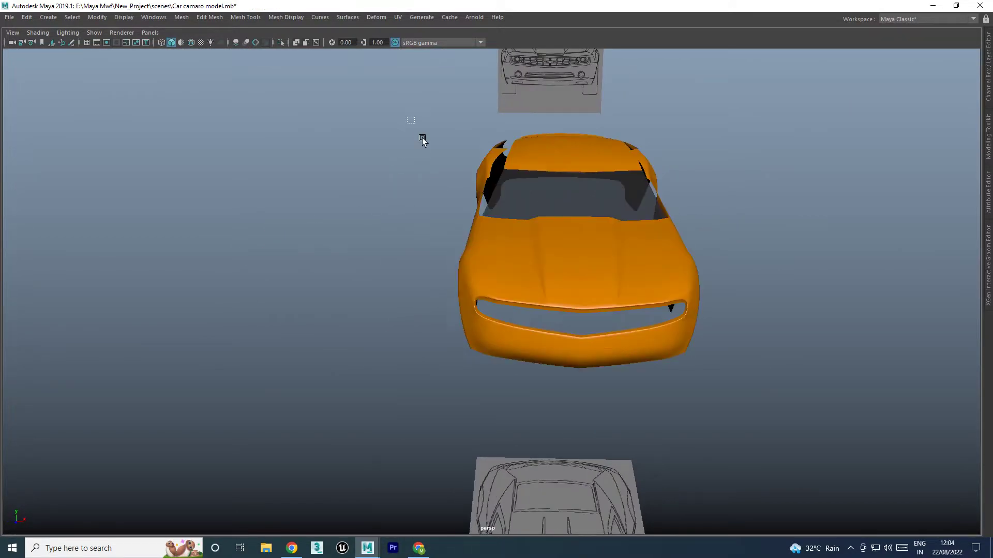
left_click_drag(423, 140, 526, 357)
key("Delete")
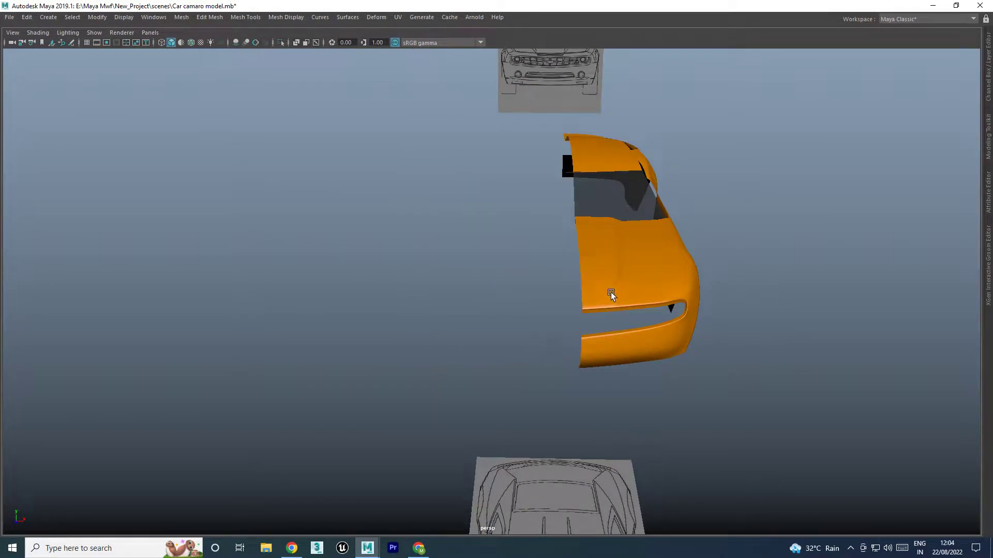
Hide the front body, windshield, dark glass and dark roof panel pieces with Ctrl+H
left_click_drag(610, 292, 496, 293, "alt")
left_click(452, 255)
left_click_drag(570, 249, 529, 189, "alt")
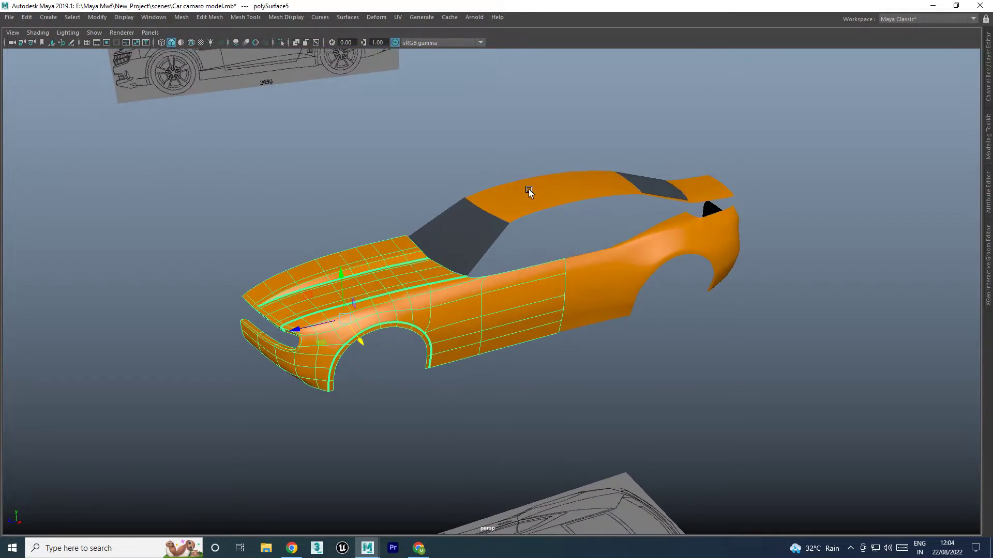
key("ctrl+h")
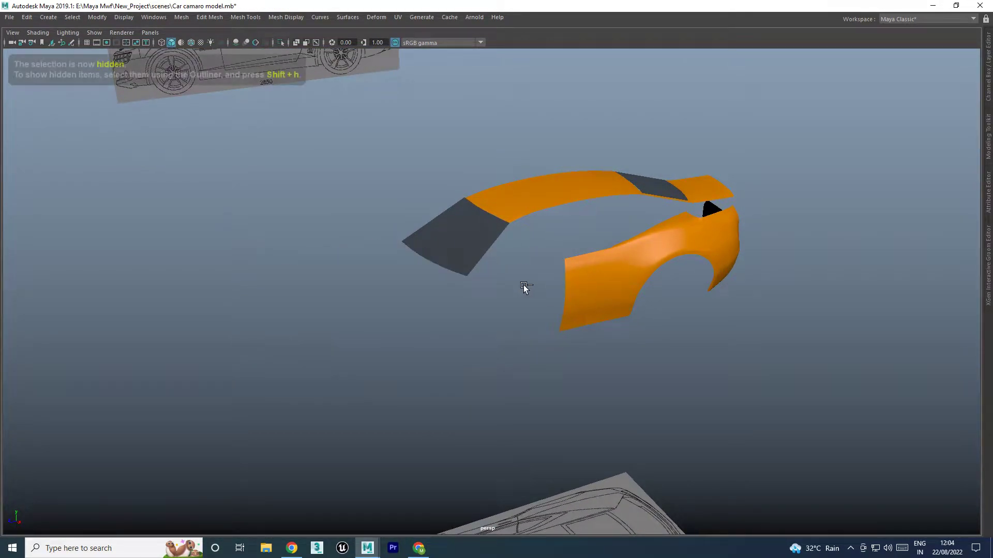
left_click(482, 257)
key("ctrl+h")
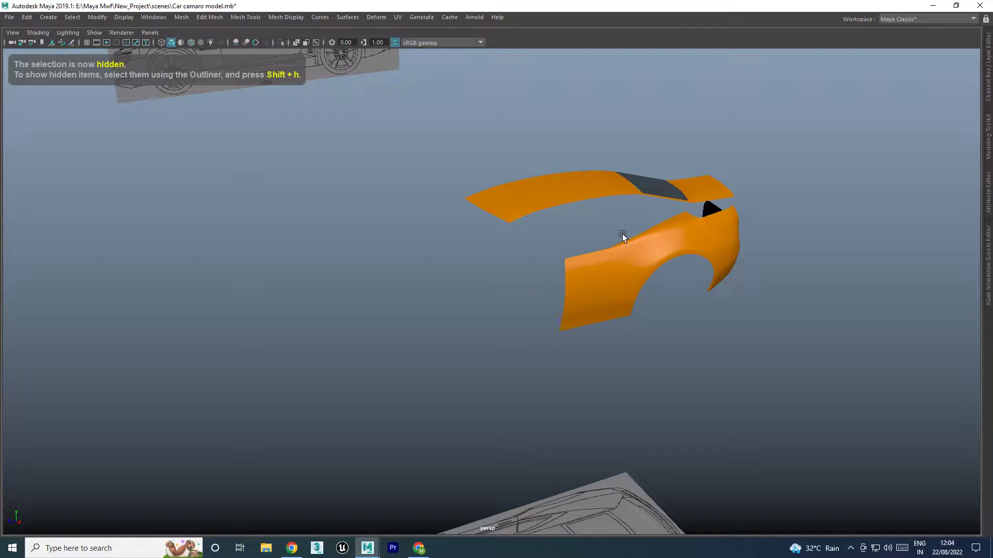
left_click_drag(622, 234, 644, 214, "alt")
left_click(644, 214)
key("ctrl+h")
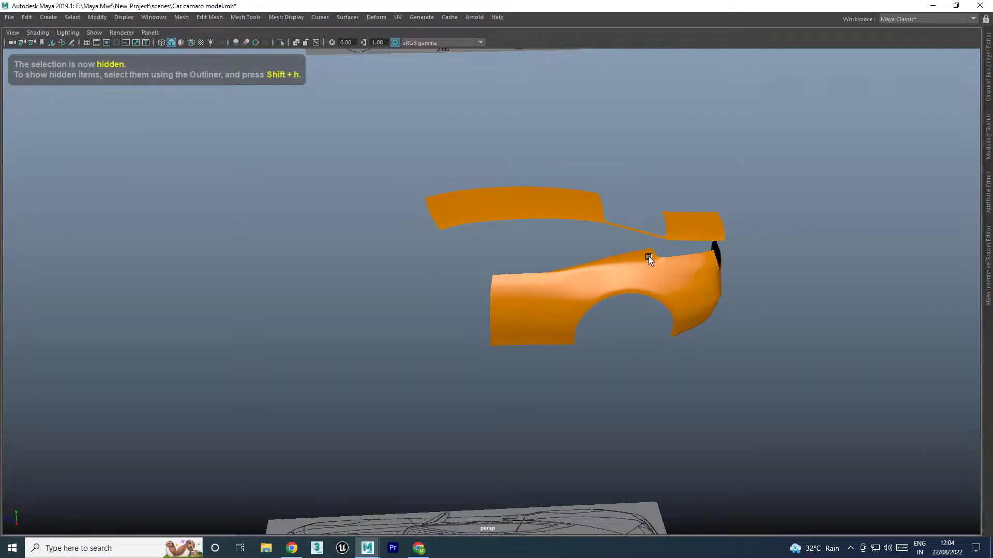
left_click(652, 233)
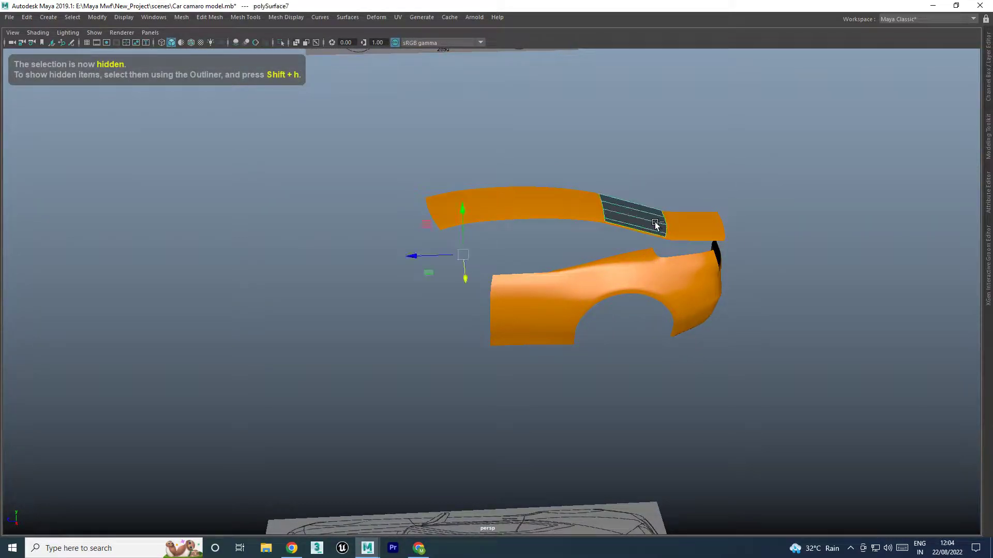
key("ctrl+h")
Select the rear body mesh, zoom in on it, and switch to the four-view layout
left_click(704, 230)
scroll(698, 234, "up", 2)
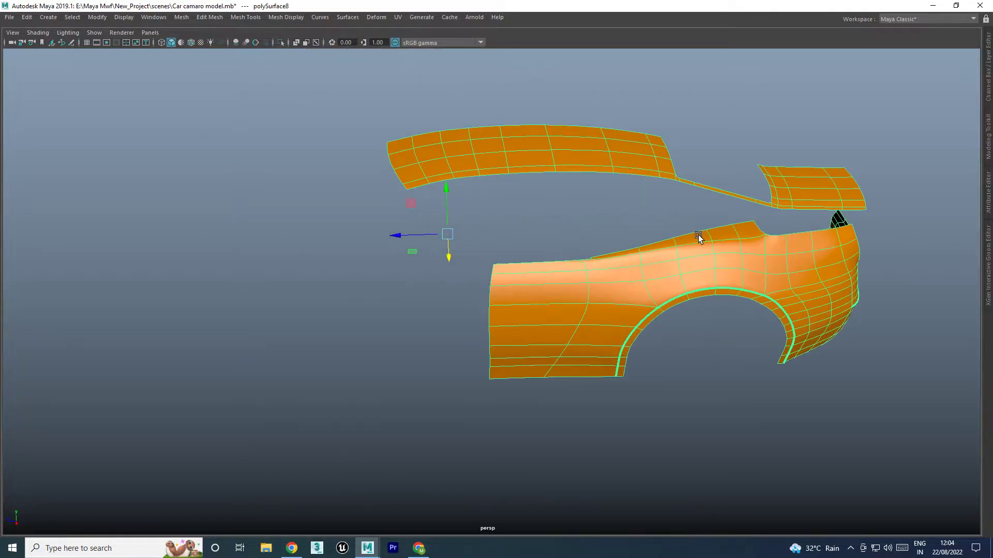
mouse_move(698, 235)
left_mouse_down("alt")
mouse_move(656, 259)
mouse_move(614, 257)
mouse_move(713, 259)
mouse_move(639, 264)
left_mouse_up("alt")
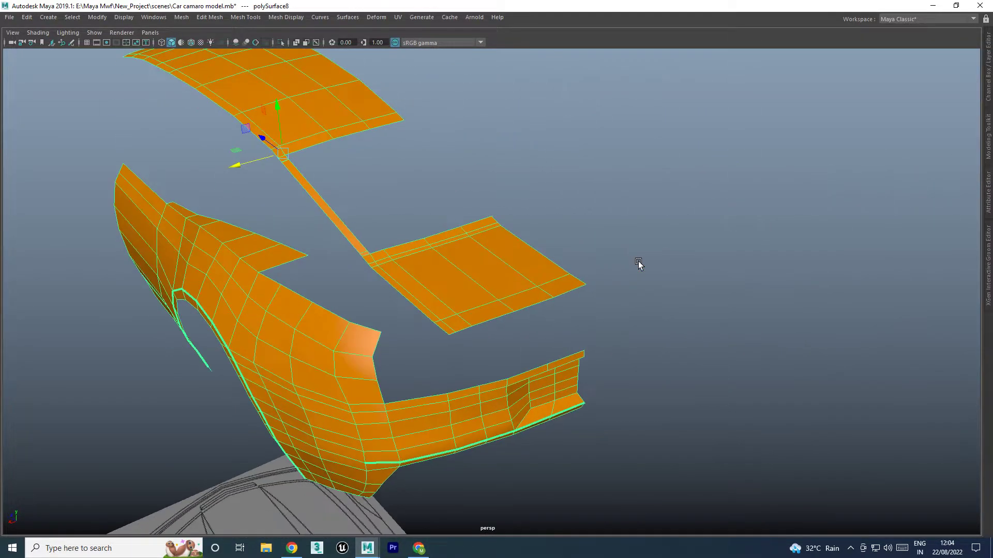
scroll(486, 288, "up", 1)
scroll(479, 308, "up", 1)
scroll(595, 326, "up", 1)
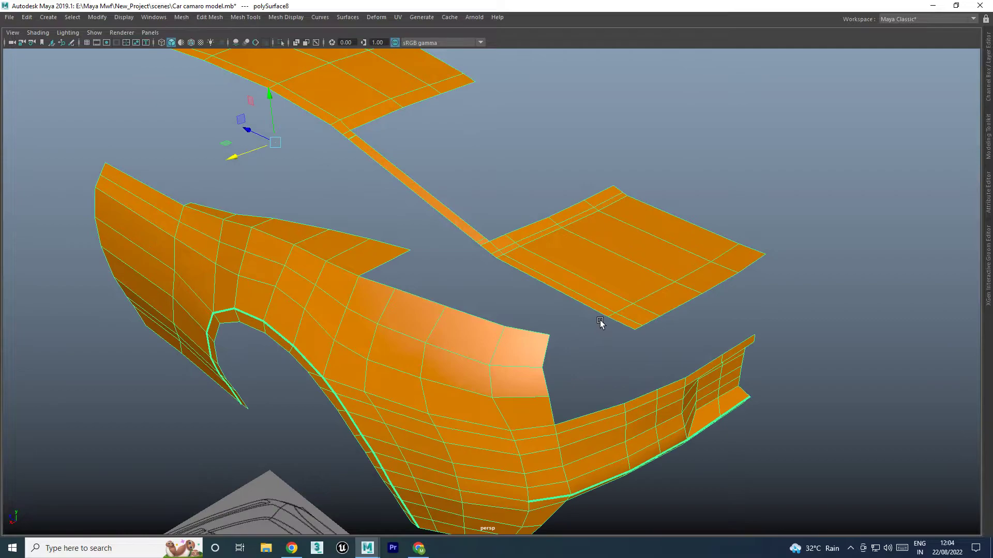
scroll(600, 321, "down", 2)
right_click(641, 244)
key("space")
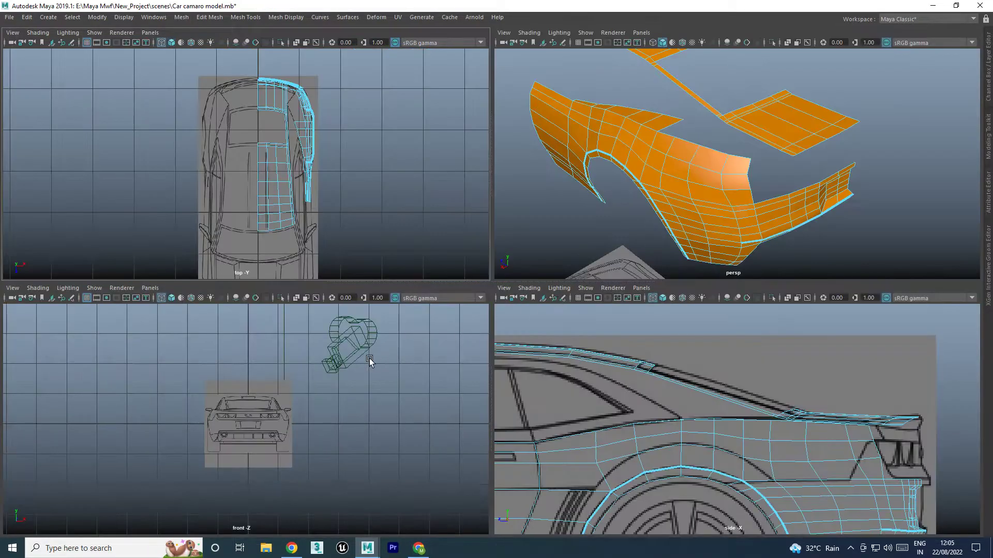
Use the hotbox to switch the maximized view to the Back view, then return to four views
key("space")
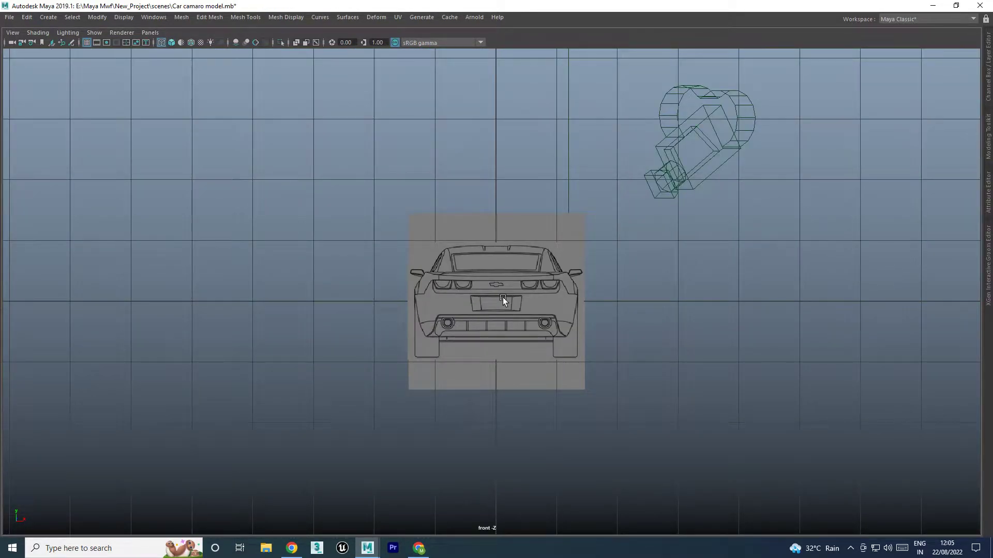
key("space")
left_click_drag(501, 299, 438, 318)
scroll(584, 308, "up", 2)
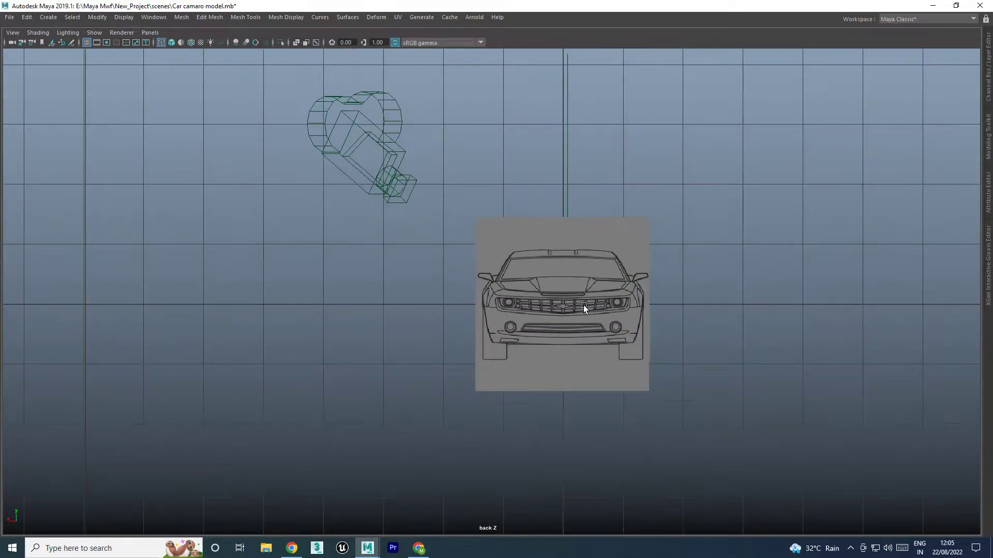
key("space")
left_click_drag(581, 296, 544, 312)
key("space")
left_click_drag(585, 287, 539, 306)
key("space")
left_click_drag(606, 285, 550, 302)
key("space")
key("space")
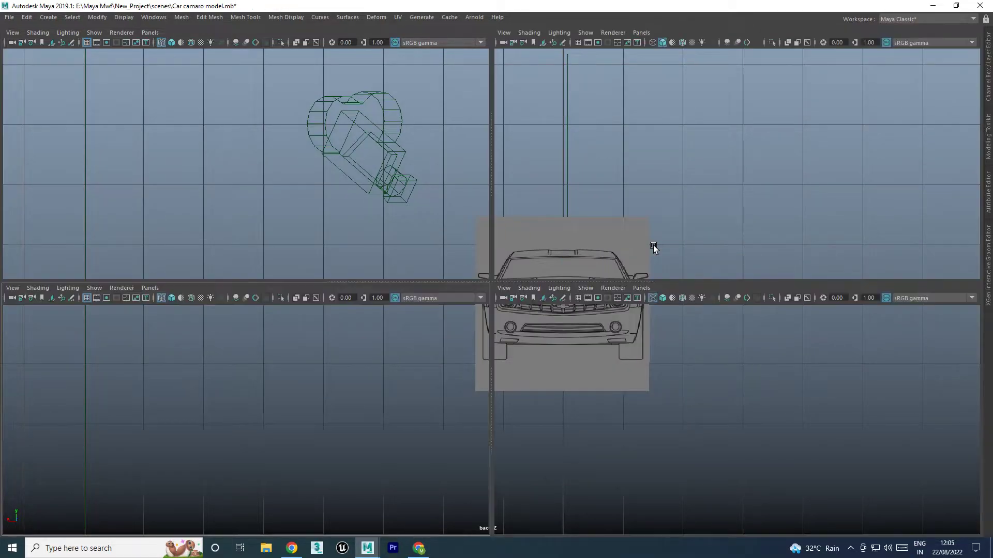
key("space")
Set layer1 to Reference in the Layer Editor and hide the upright blueprint plane imagePlane2
scroll(568, 217, "down", 3)
key("ctrl+space")
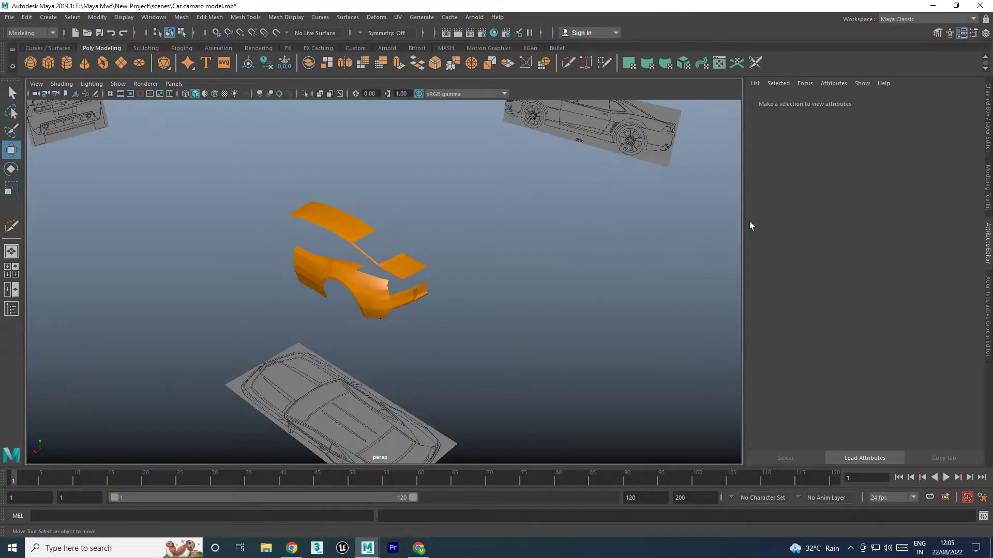
key("ctrl+a")
scroll(665, 248, "down", 3)
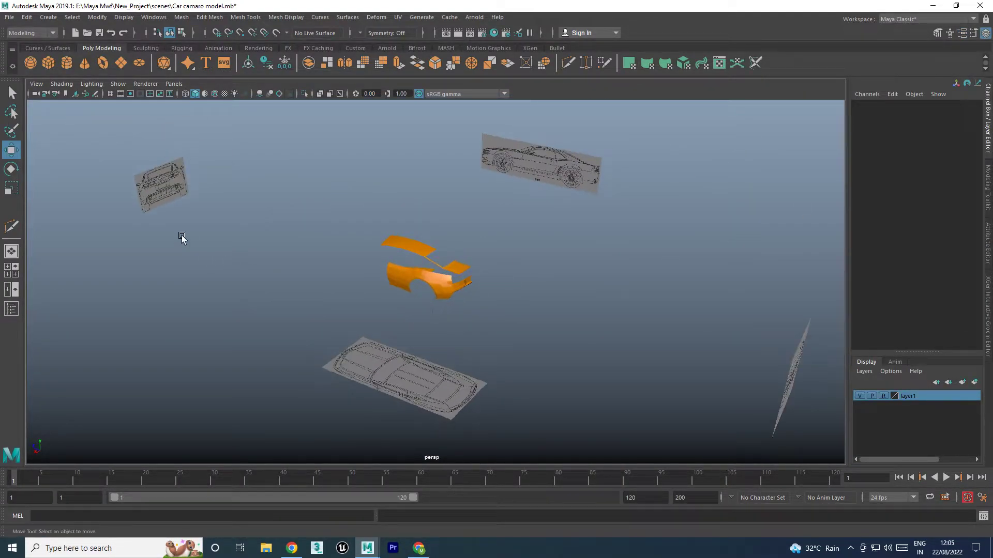
left_click(883, 396)
scroll(483, 294, "down", 3)
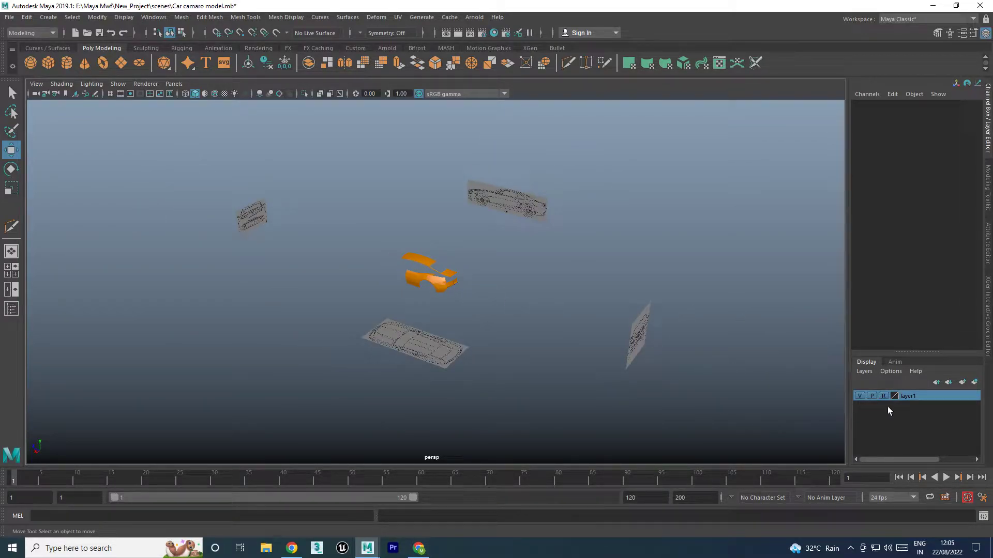
left_click(663, 322)
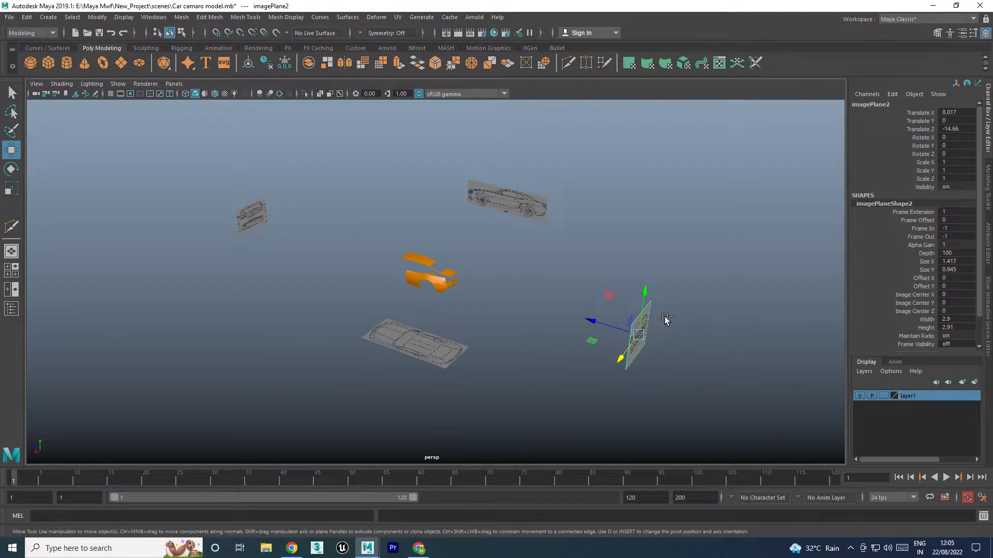
key("ctrl+h")
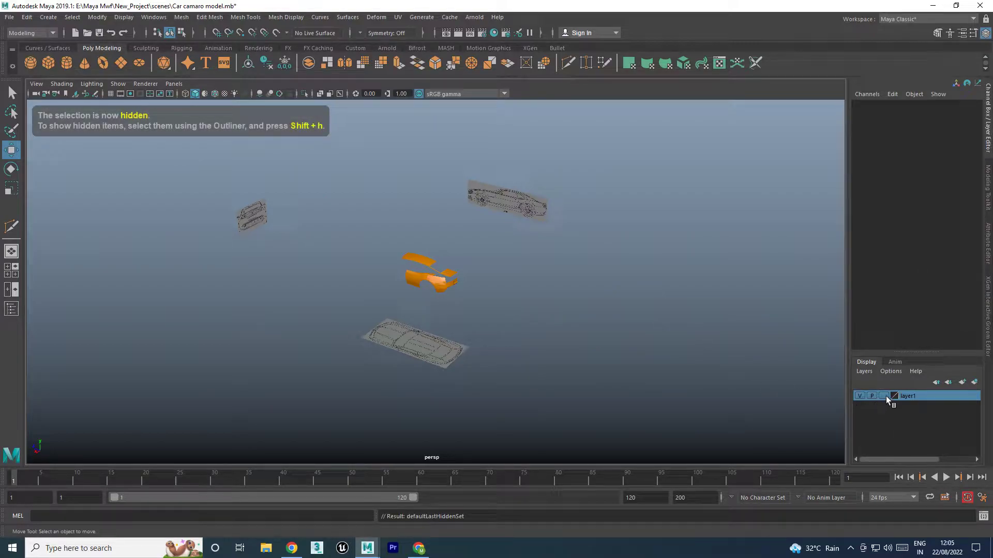
left_click(883, 396)
In the back view, move the trim strip's right-end vertices onto the blueprint line
key("space")
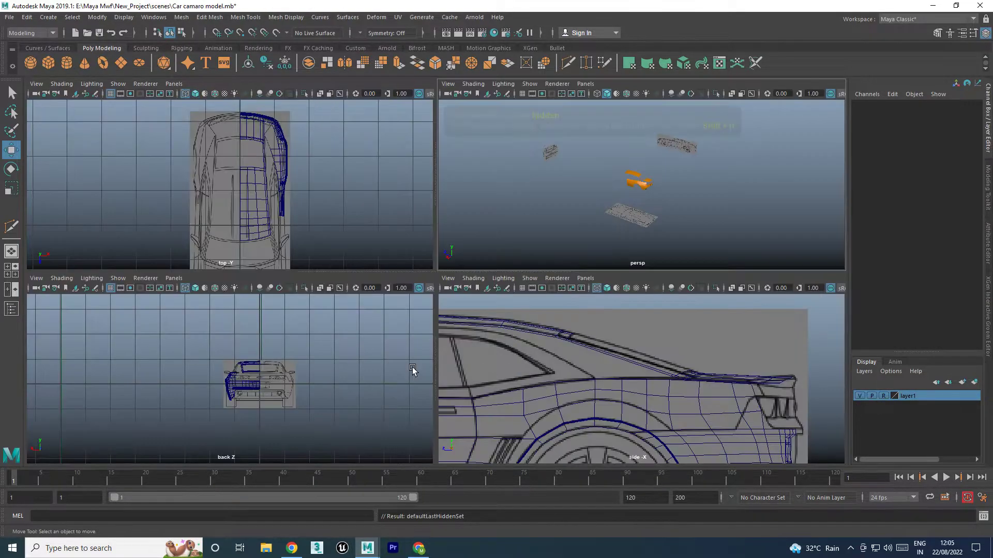
key("space")
left_click(476, 309)
scroll(509, 296, "up", 2)
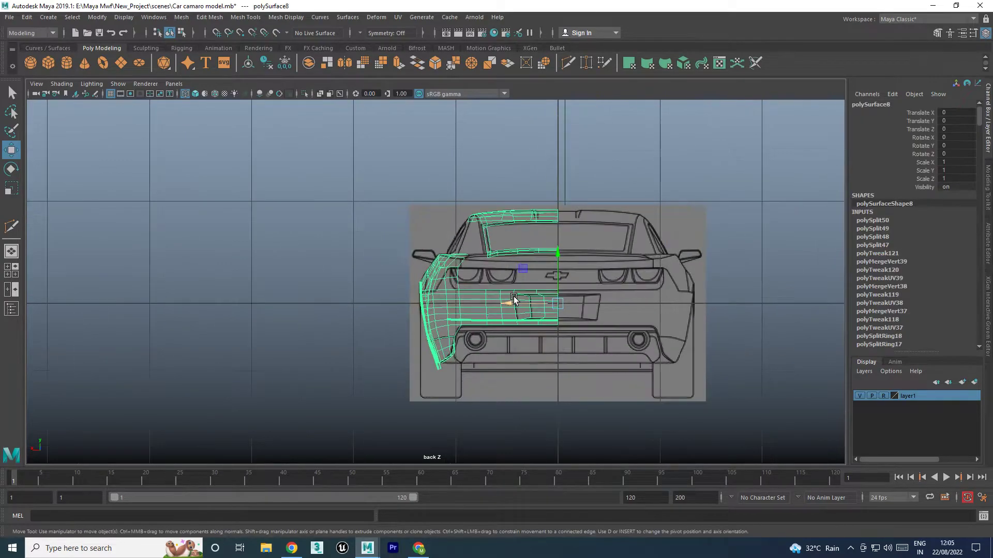
scroll(512, 297, "up", 3)
scroll(513, 298, "up", 3)
scroll(514, 299, "up", 3)
middle_click_drag(513, 299, 84, 392, "alt")
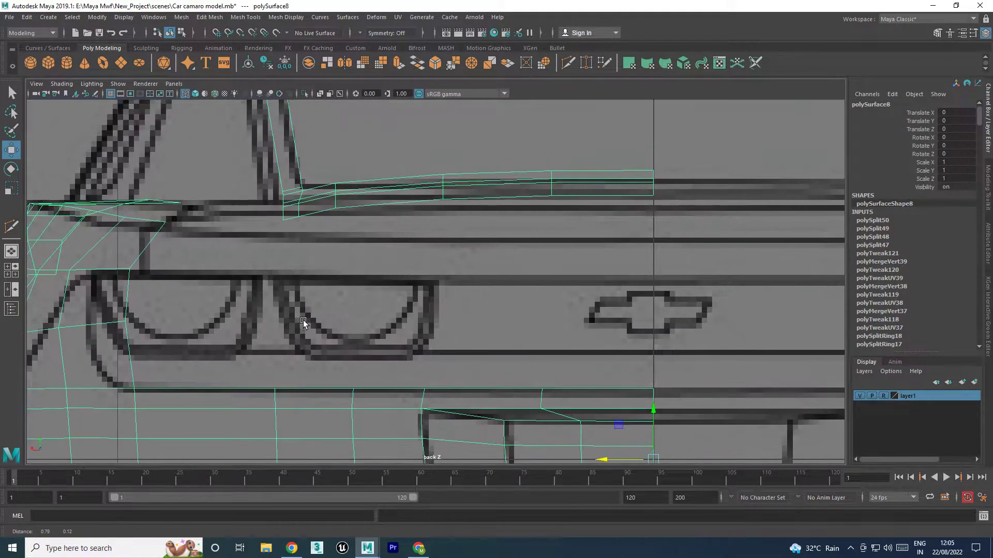
right_click_drag(470, 244, 435, 215)
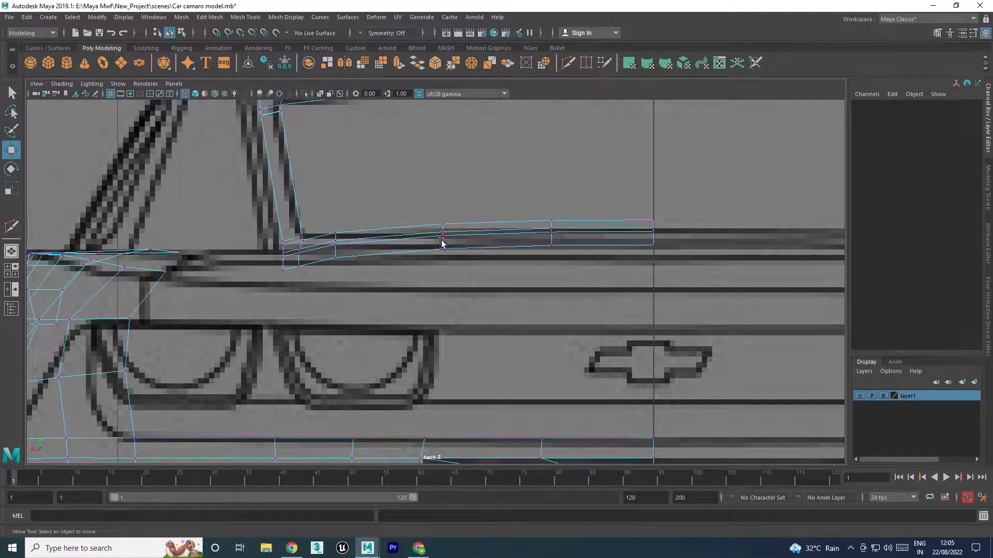
left_click(444, 244)
left_click_drag(441, 222, 441, 215)
key("F9")
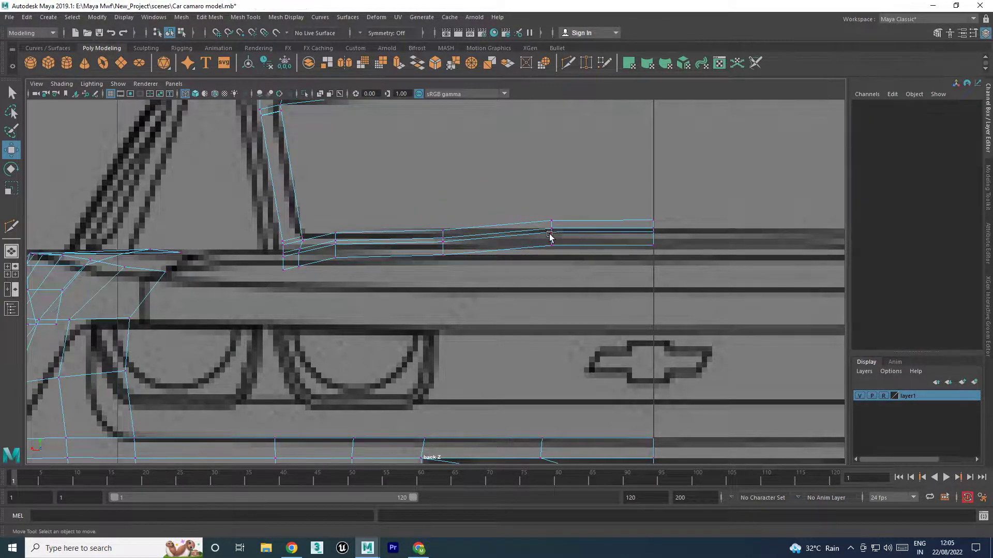
left_click_drag(546, 193, 689, 277)
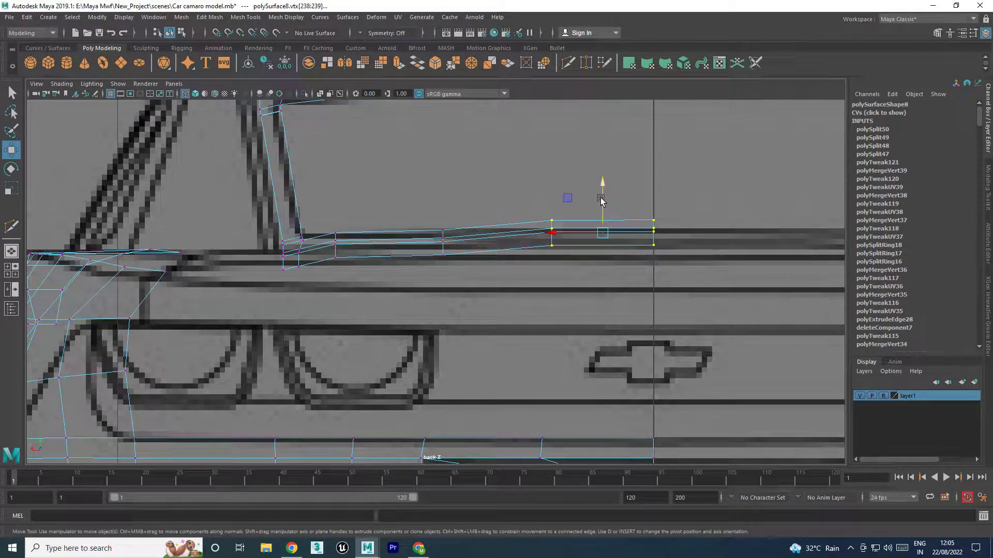
left_click_drag(600, 200, 600, 207)
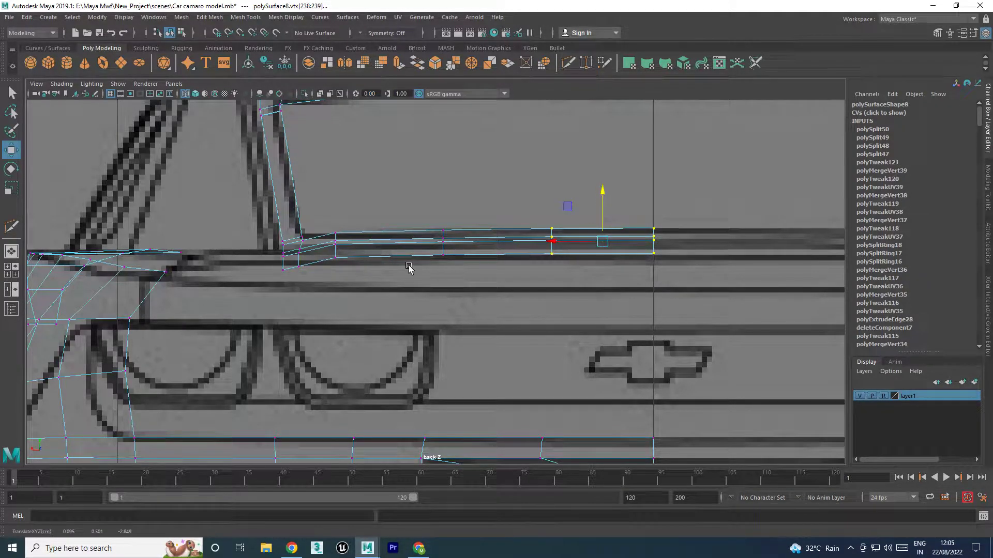
In the side view, lift the trunk's rear vertices up to the blueprint's top line
key("space")
key("space")
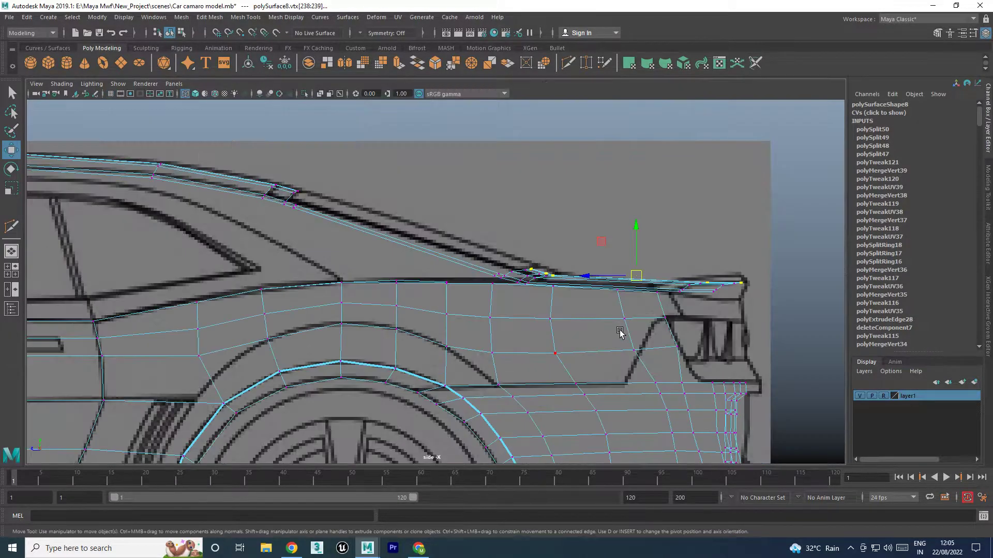
scroll(703, 308, "up", 2)
scroll(698, 310, "up", 1)
scroll(692, 313, "up", 1)
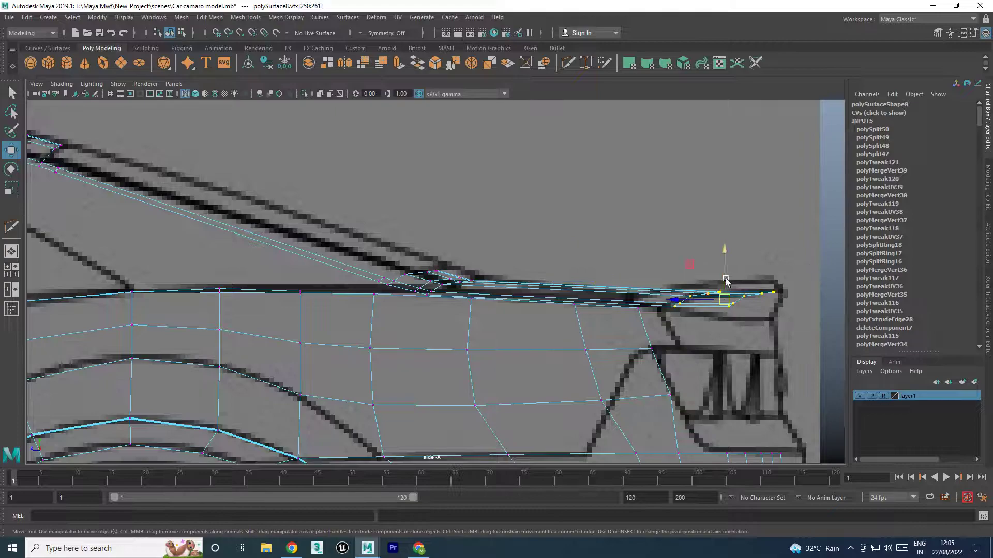
left_click_drag(725, 280, 730, 269)
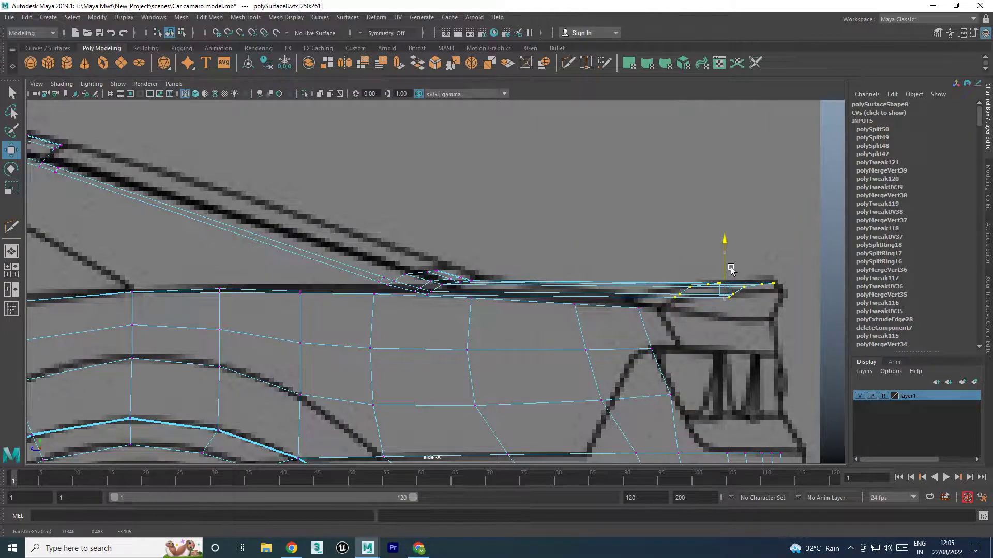
key("space")
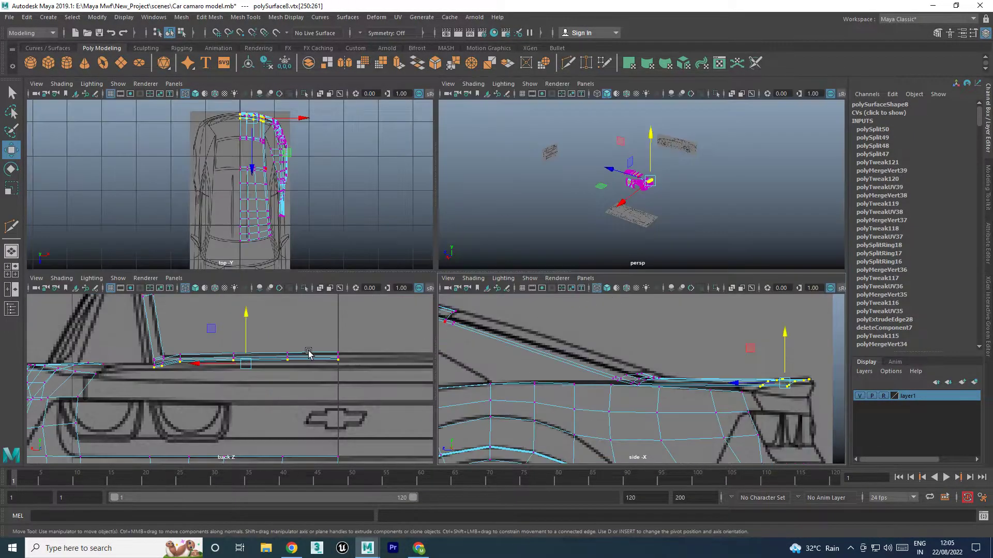
In Edge mode, select the row of edges along the trunk lid's back
key("space")
key("space")
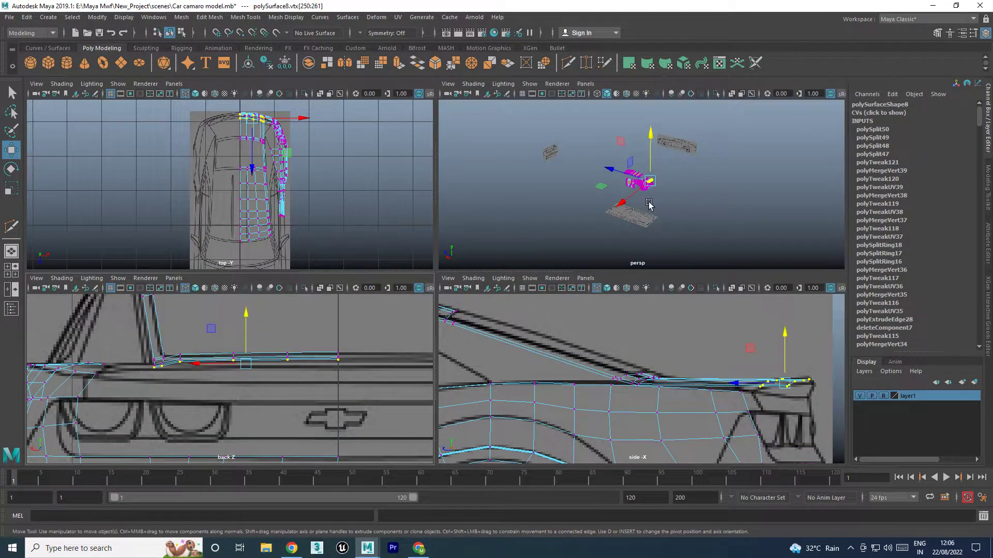
right_click_drag(649, 204, 678, 160, "alt")
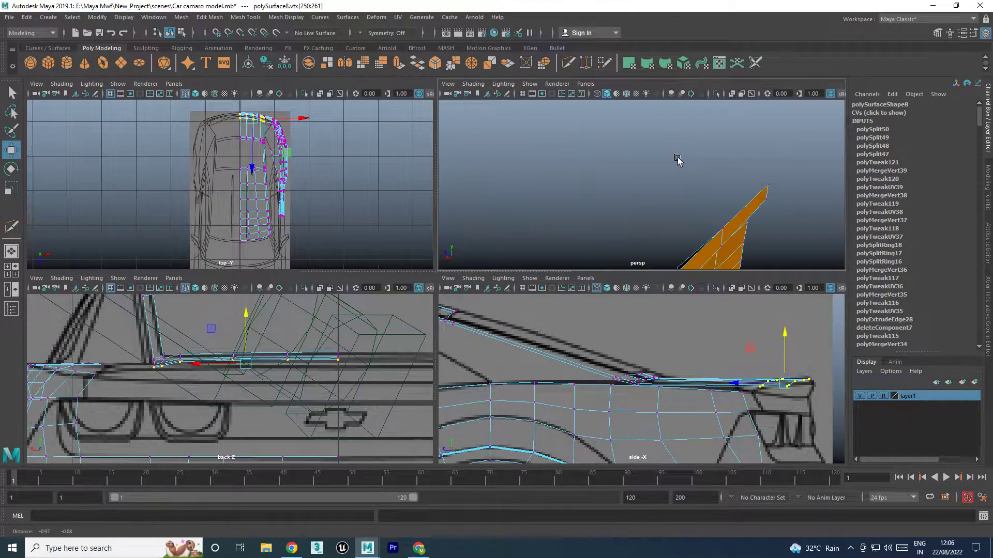
scroll(672, 158, "down", 1)
scroll(667, 161, "down", 1)
scroll(641, 155, "up", 2)
scroll(634, 154, "down", 1)
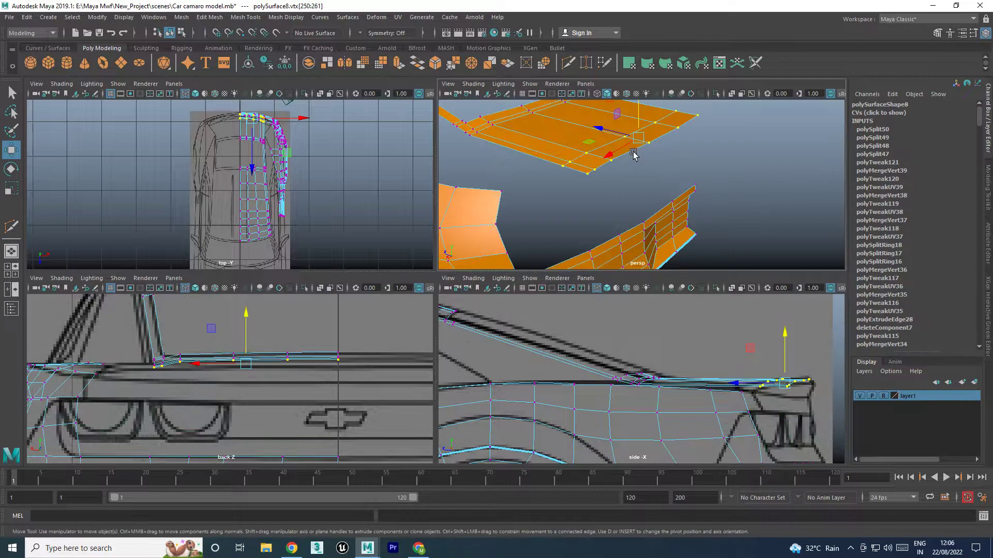
right_click(636, 149)
left_click(636, 124)
left_click(636, 146)
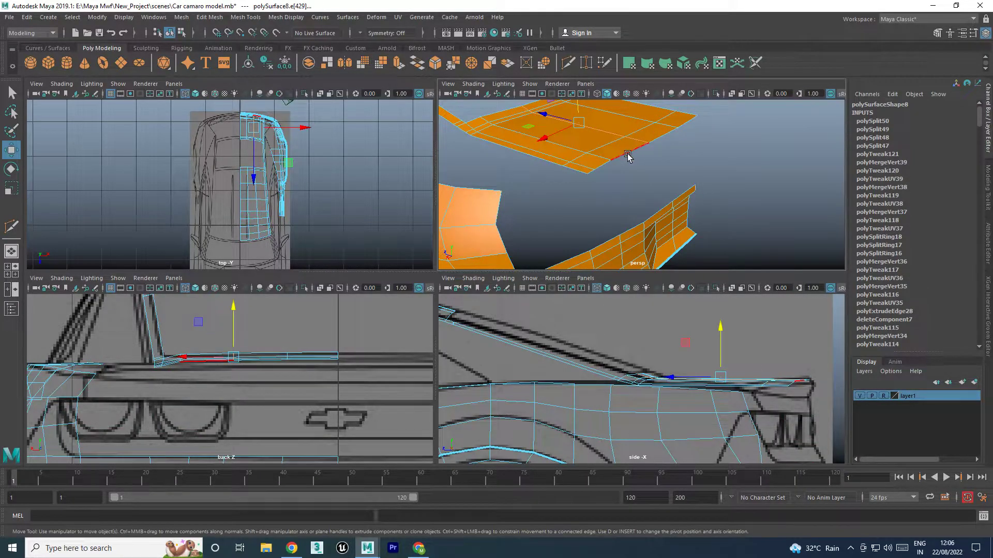
left_click(589, 174)
left_click(591, 175, "shift")
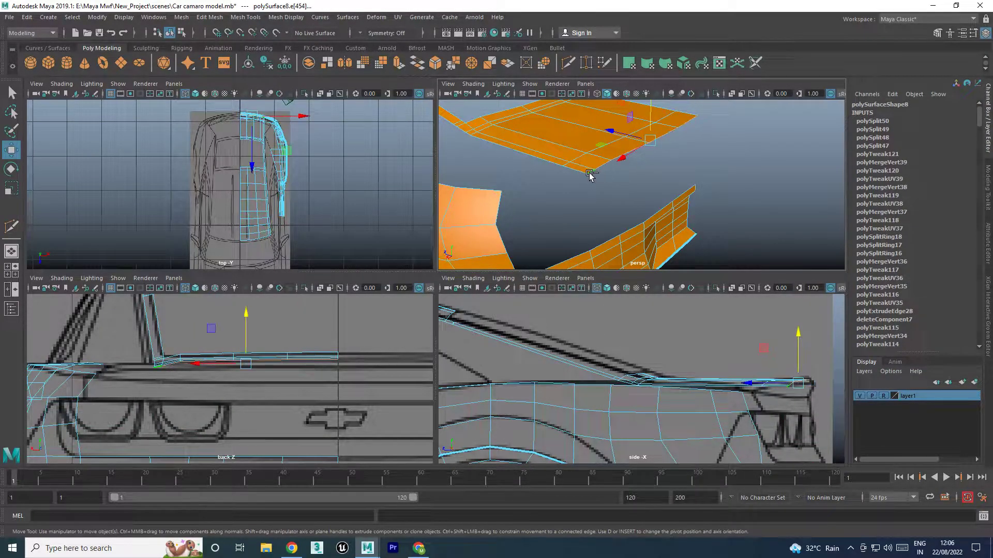
Check the selected trunk edges against the blueprints in the maximized back and top views
key("space")
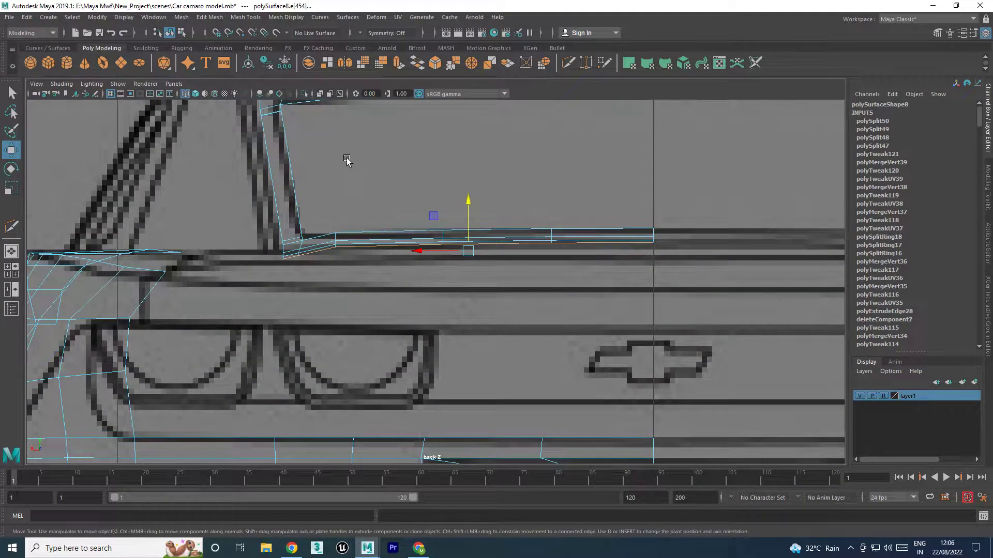
scroll(347, 160, "up", 2)
key("space")
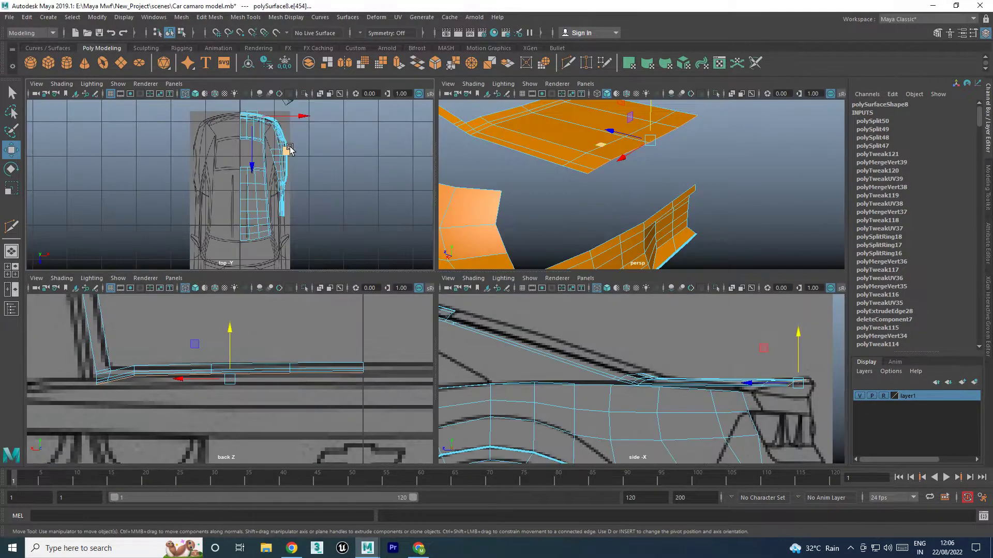
key("space")
scroll(369, 199, "up", 3)
scroll(372, 274, "down", 4)
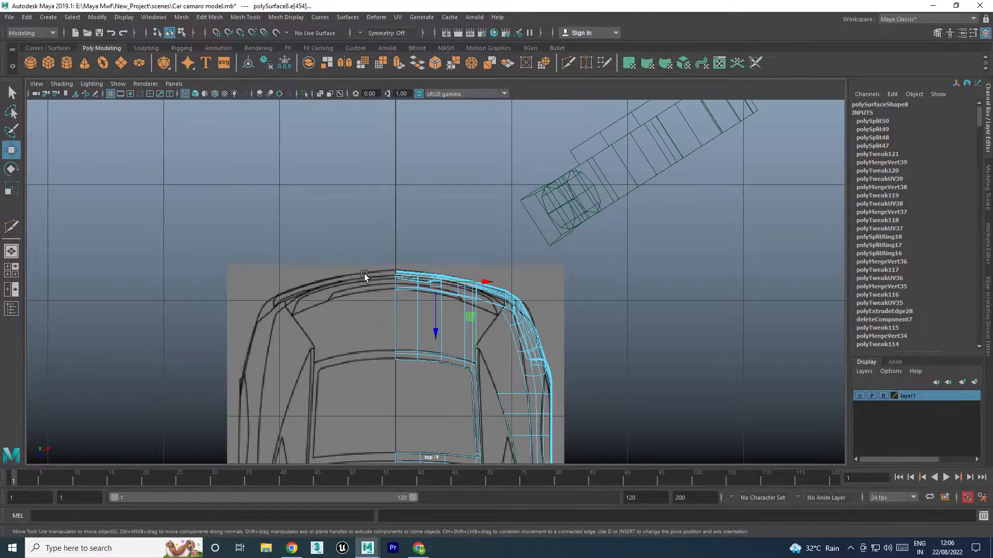
scroll(357, 282, "down", 1)
scroll(318, 294, "up", 3)
scroll(541, 293, "up", 2)
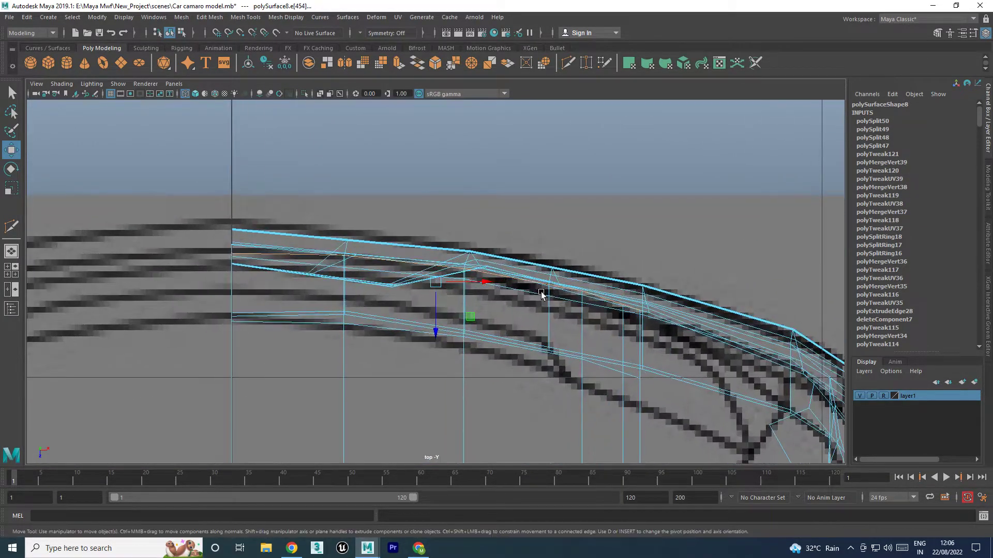
key("space")
key("space")
mouse_move(594, 233)
left_mouse_down("alt")
mouse_move(532, 235)
mouse_move(545, 234)
mouse_move(534, 246)
mouse_move(560, 232)
mouse_move(548, 245)
mouse_move(486, 233)
left_mouse_up("alt")
right_click(485, 232)
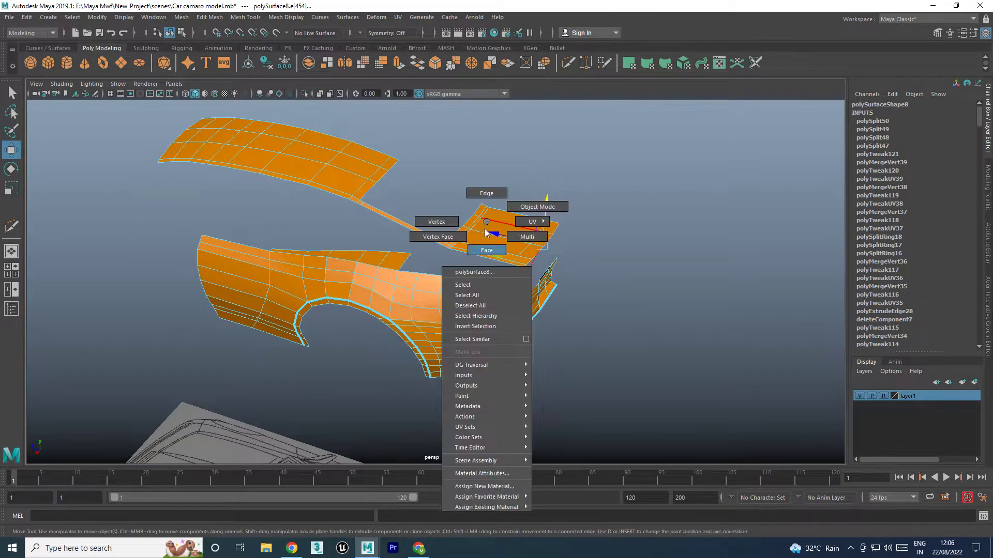
left_click(477, 254)
left_click_drag(558, 266, 547, 269, "alt")
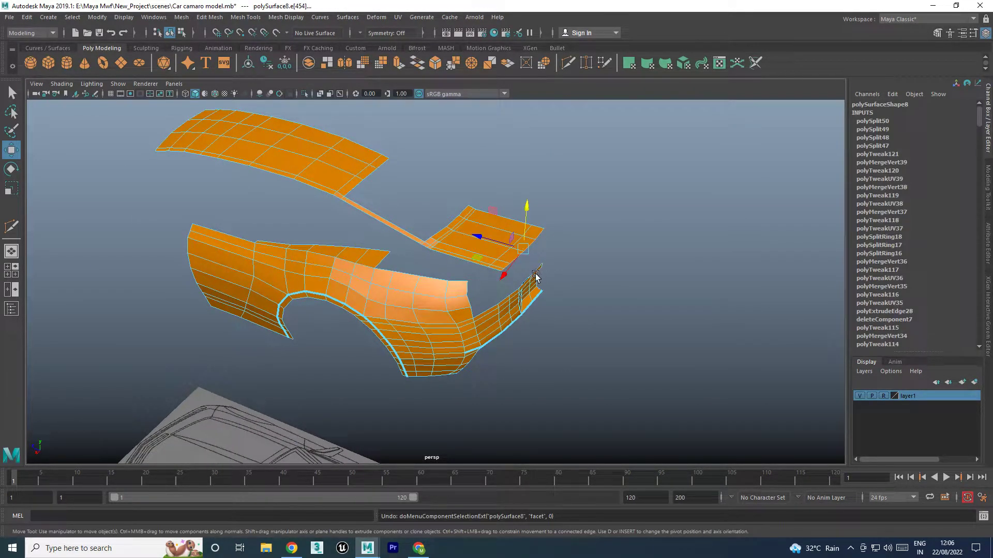
key("space")
key("space")
scroll(509, 291, "up", 3)
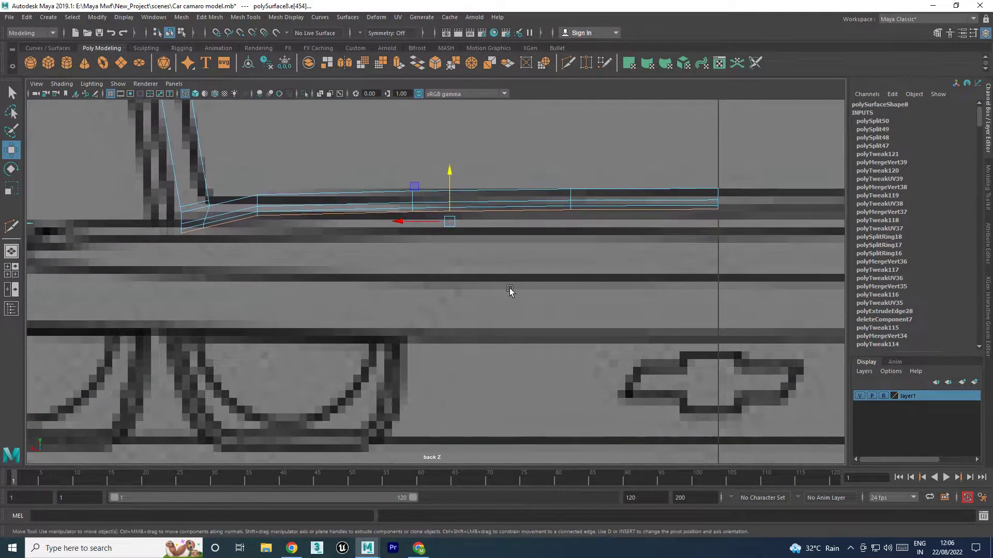
scroll(509, 290, "down", 10)
scroll(627, 284, "up", 2)
scroll(593, 293, "up", 2)
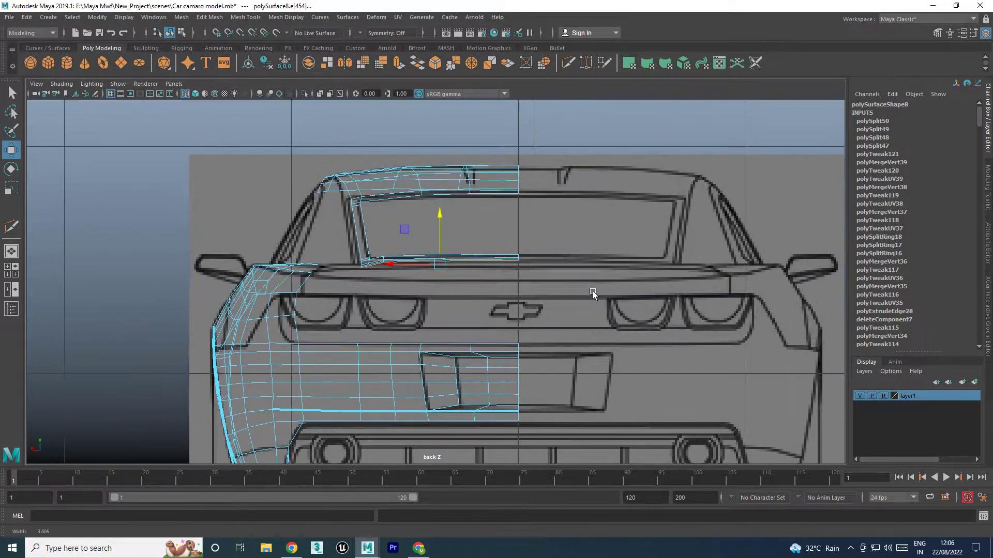
scroll(593, 293, "up", 1)
Extrude the trunk's back edges down over the taillights toward the bumper
left_click_drag(439, 235, 436, 311, "shift")
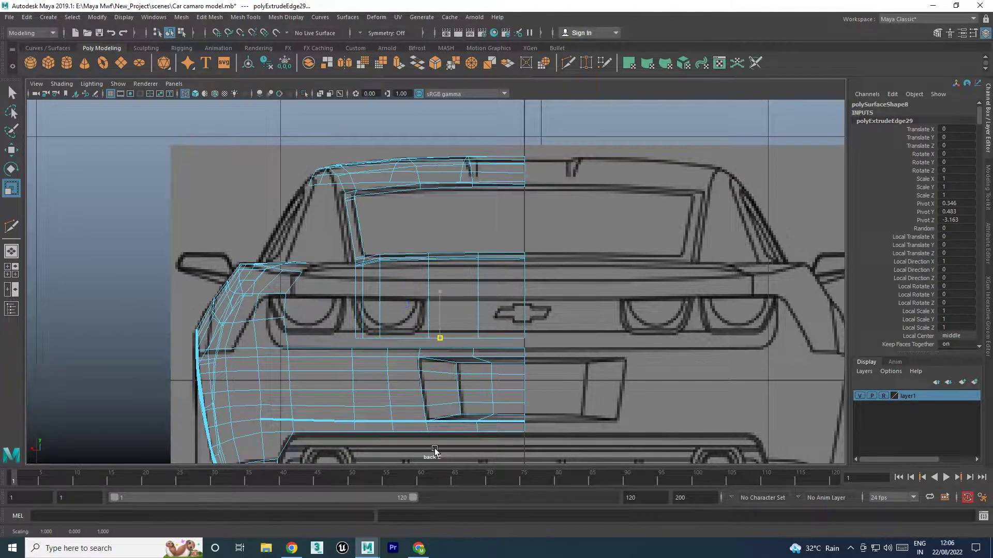
key("space")
key("space")
left_click_drag(636, 219, 535, 273, "alt")
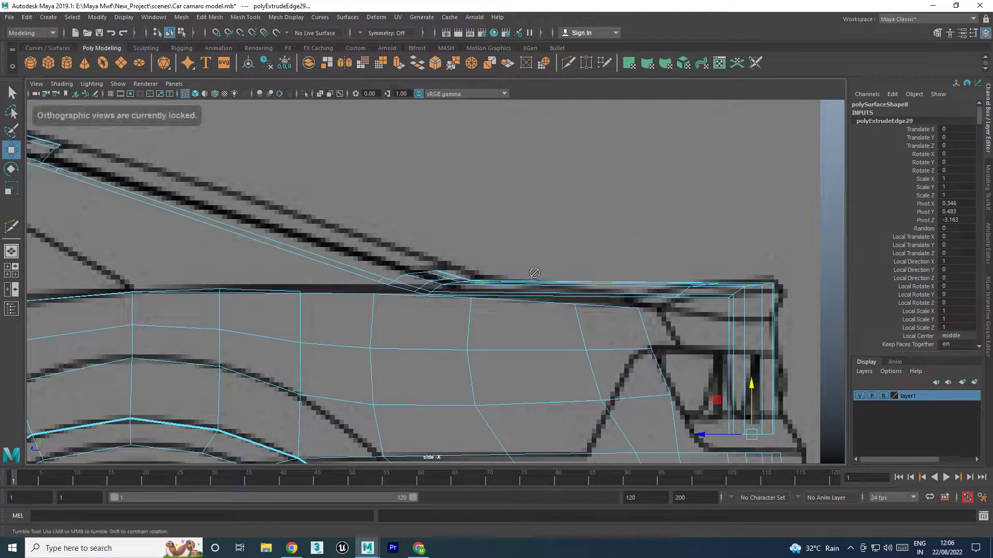
key("space")
key("space")
scroll(497, 309, "up", 5)
left_click_drag(498, 309, 455, 287, "alt")
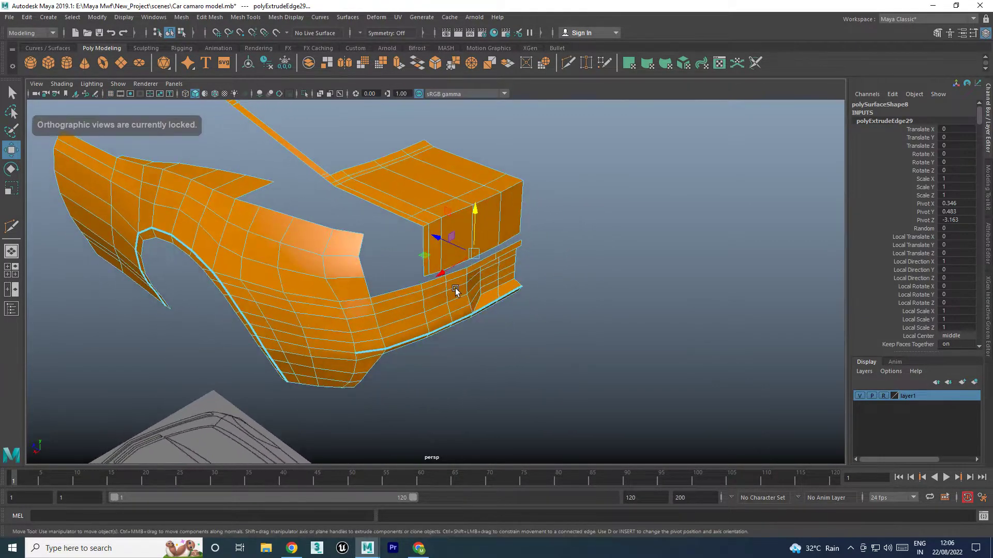
scroll(455, 287, "up", 3)
mouse_move(490, 254)
left_mouse_down("alt")
mouse_move(477, 280)
mouse_move(498, 306)
mouse_move(499, 298)
left_mouse_up("alt")
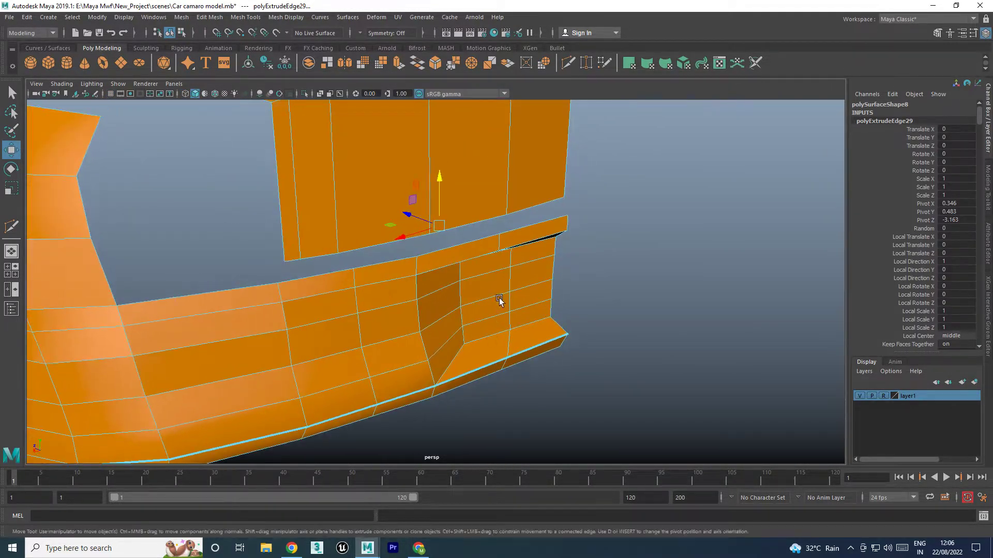
Try Target Weld on the rear panel's corner vertex onto the bumper, then undo it
left_click(531, 208)
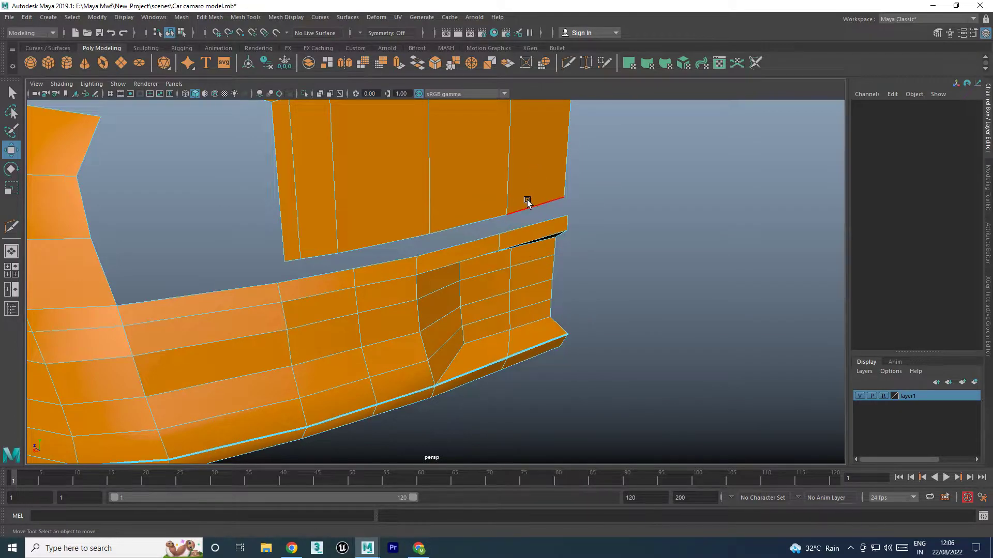
left_click(527, 207)
mouse_move(527, 209)
right_mouse_down("shift")
mouse_move(528, 177)
mouse_move(525, 202)
right_mouse_up("shift")
mouse_move(440, 240)
left_mouse_down()
mouse_move(417, 255)
mouse_move(243, 283)
left_mouse_up()
key("w")
left_click(282, 272)
key("ctrl+z")
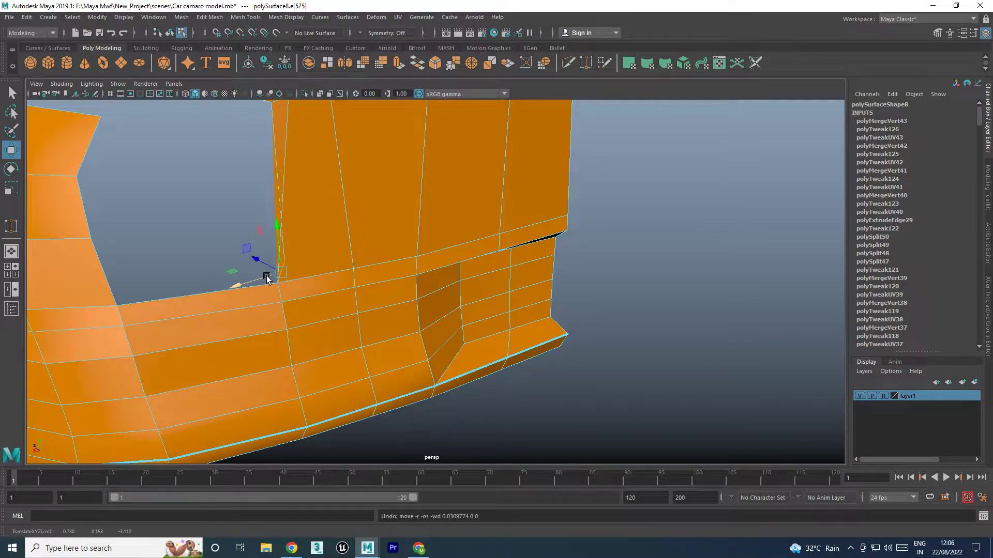
key("ctrl+z")
Start a vertical Multi-Cut line down the bumper below the panel's corner
left_click(291, 267)
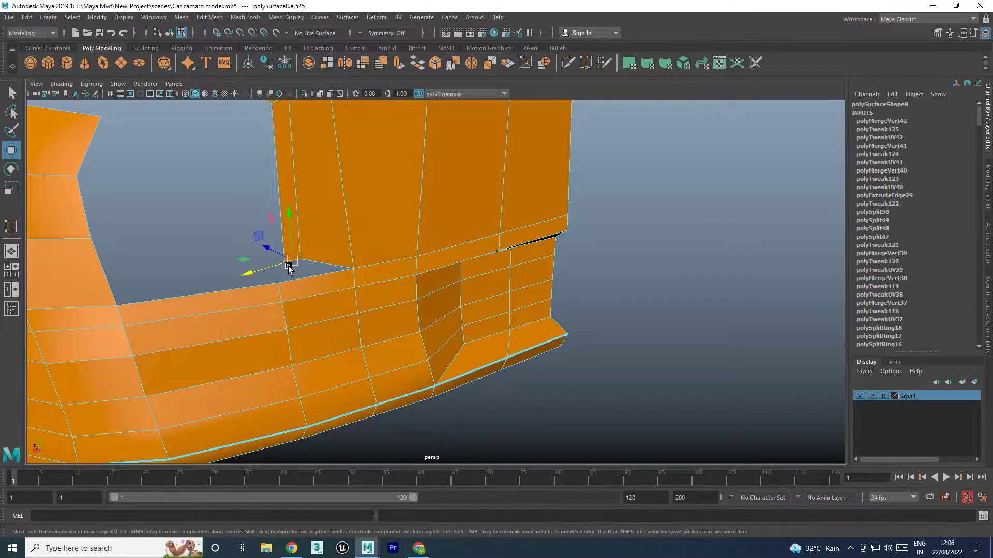
mouse_move(290, 267)
left_mouse_down("alt")
mouse_move(304, 288)
mouse_move(288, 290)
left_mouse_up("alt")
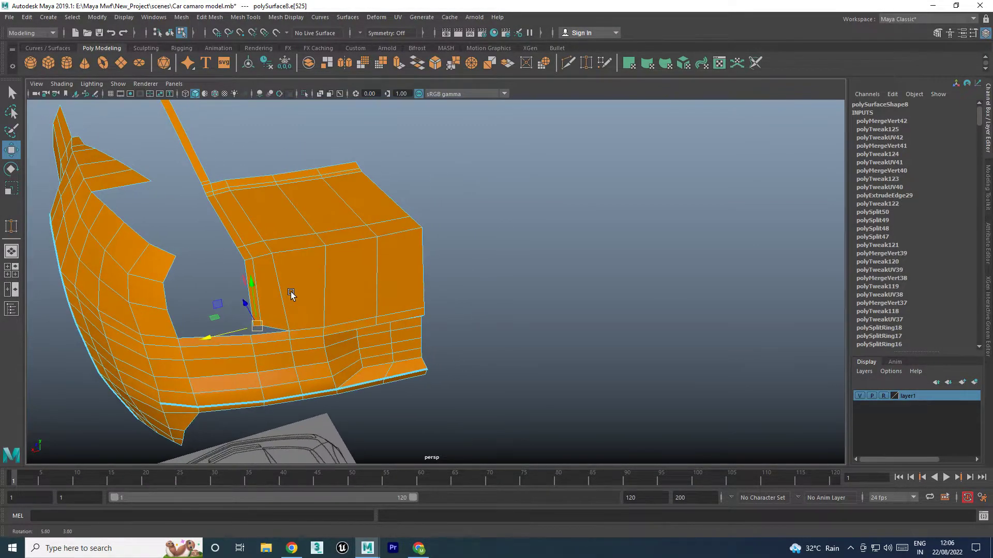
right_click_drag(255, 306, 308, 337, "alt")
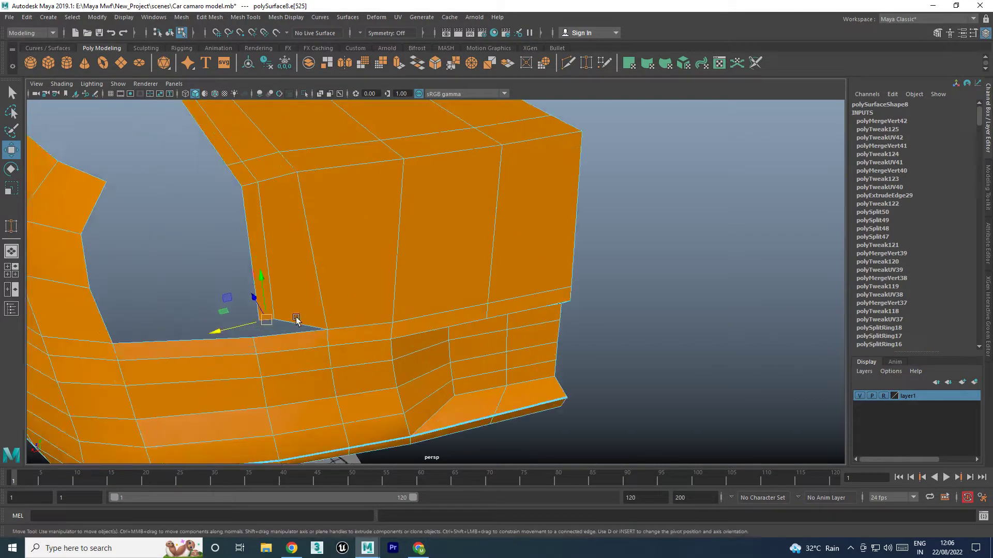
left_click_drag(307, 337, 325, 321, "alt")
right_click_drag(326, 321, 297, 328, "shift")
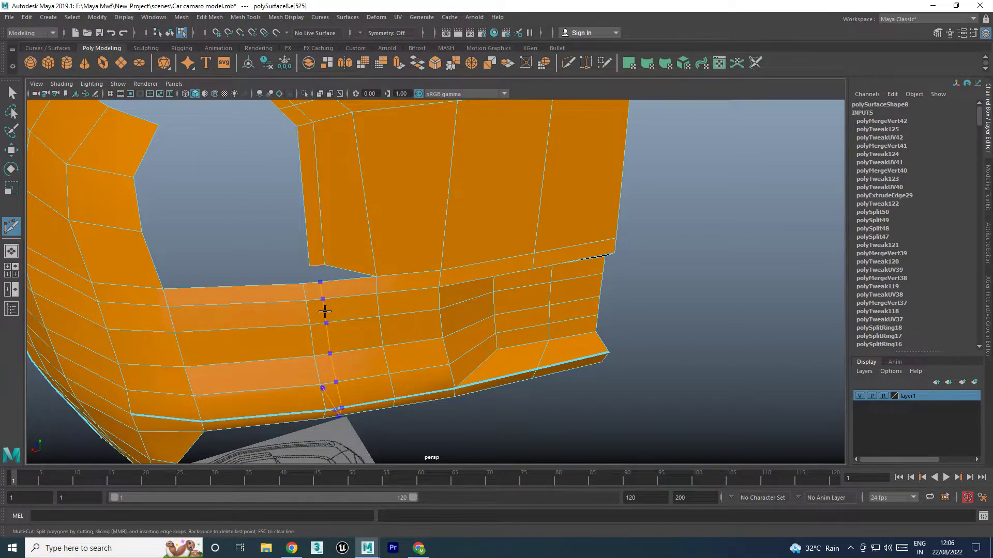
Commit the bumper cut and Target Weld the rear panel's loose corner onto the new vertex
key("w")
left_click(320, 265)
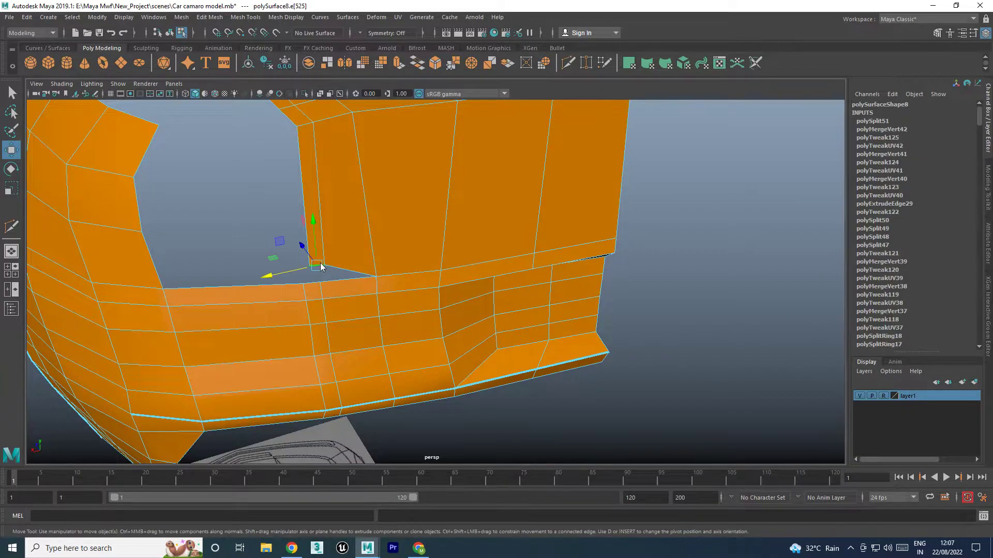
right_click_drag(319, 261, 315, 247, "shift")
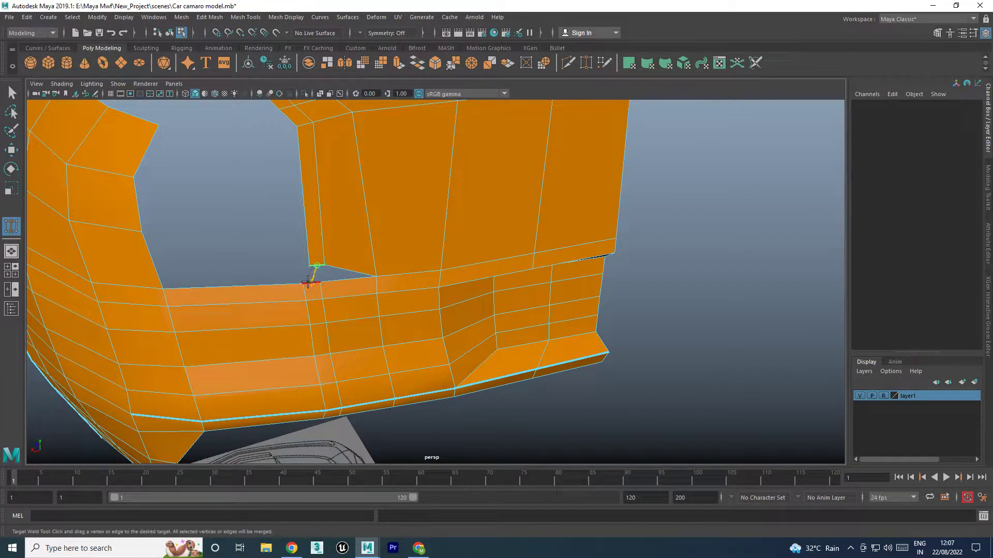
left_click_drag(308, 282, 309, 283)
key("w")
Toggle smooth mesh preview on and off, then orbit to view the whole rear panel
key("3")
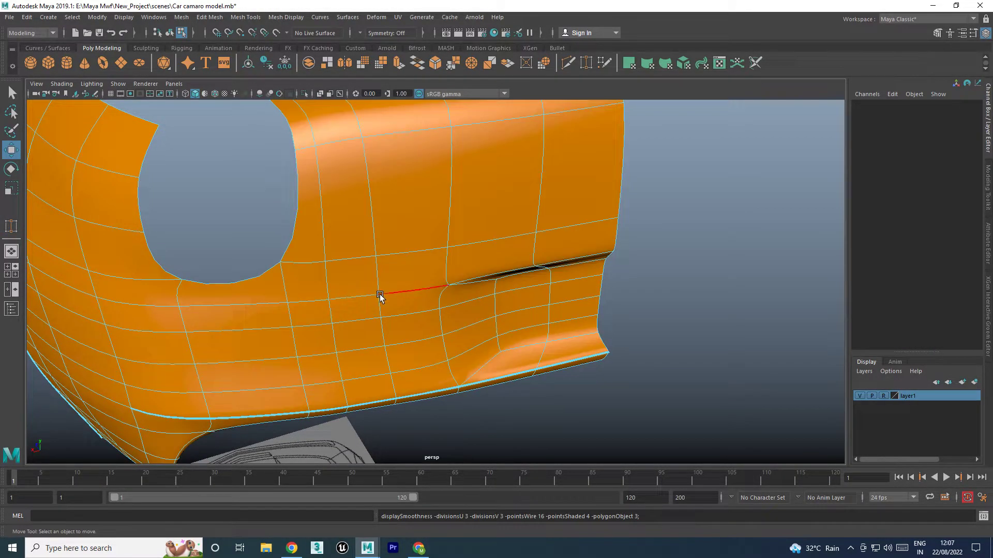
key("1")
scroll(542, 214, "down", 5)
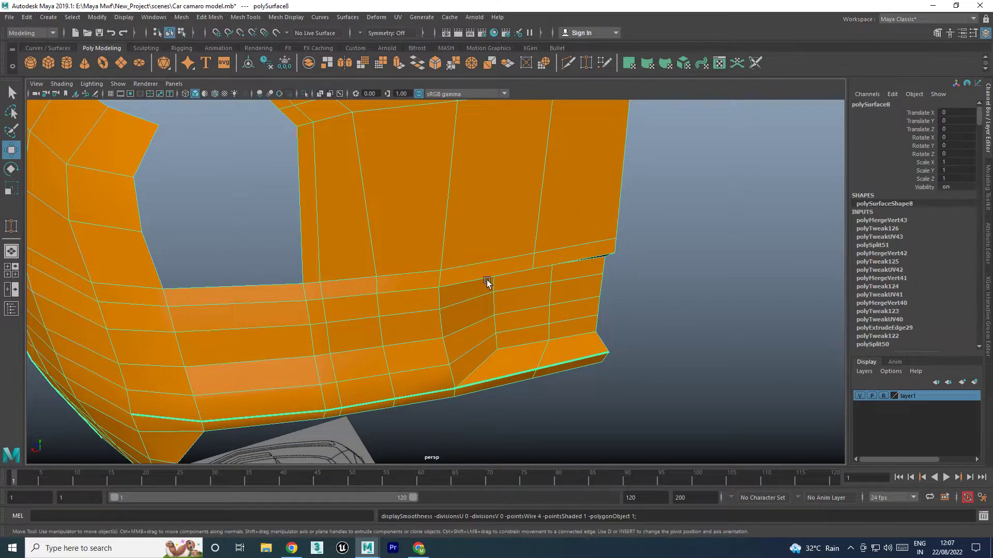
key("3")
scroll(667, 262, "down", 5)
mouse_move(583, 259)
left_mouse_down("alt")
mouse_move(519, 314)
mouse_move(647, 312)
mouse_move(524, 304)
mouse_move(510, 321)
left_mouse_up("alt")
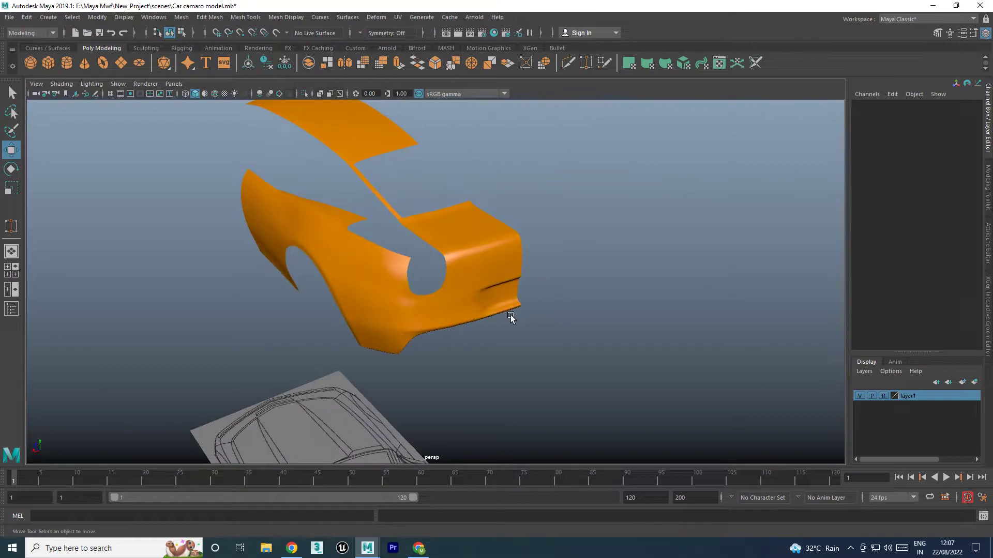
Delete the mirrored right half of the bumper and show the remaining half unsmoothed
left_click(501, 269)
mouse_move(501, 270)
left_mouse_down("alt")
mouse_move(627, 274)
mouse_move(586, 358)
mouse_move(523, 347)
mouse_move(469, 354)
mouse_move(601, 362)
mouse_move(570, 366)
mouse_move(587, 361)
left_mouse_up("alt")
left_click(627, 275)
scroll(523, 270, "up", 5)
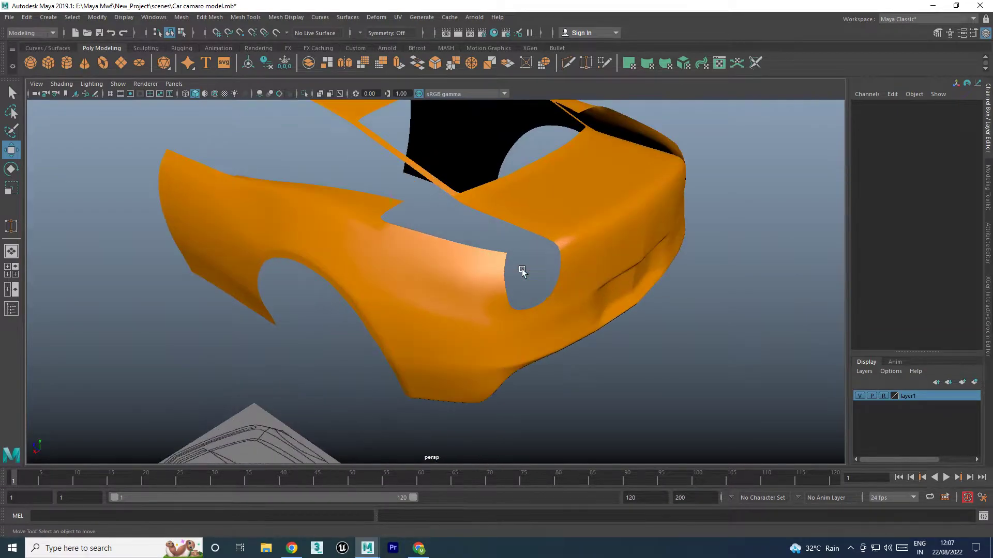
left_click_drag(522, 271, 503, 291, "alt")
scroll(458, 286, "up", 3)
left_click(666, 255)
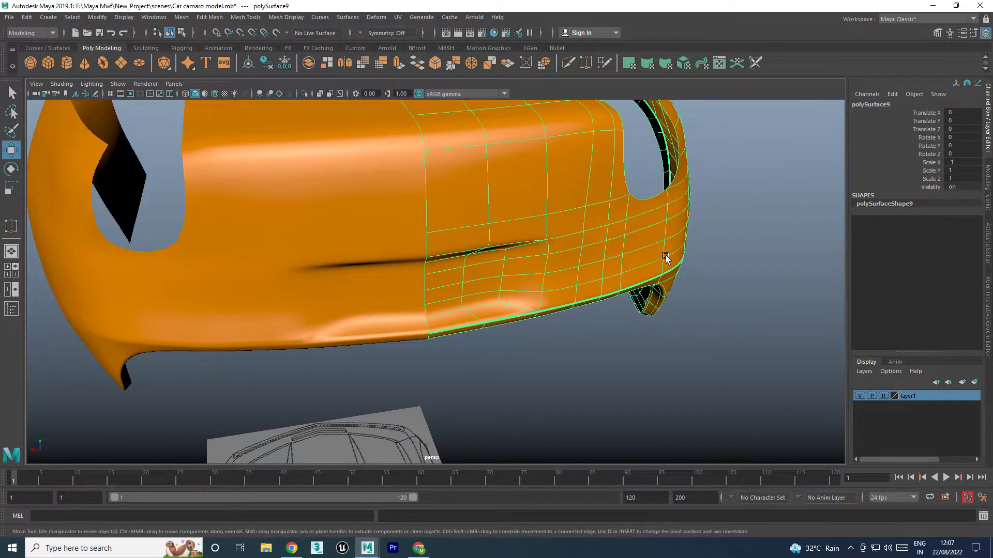
key("Delete")
left_click(368, 214)
key("1")
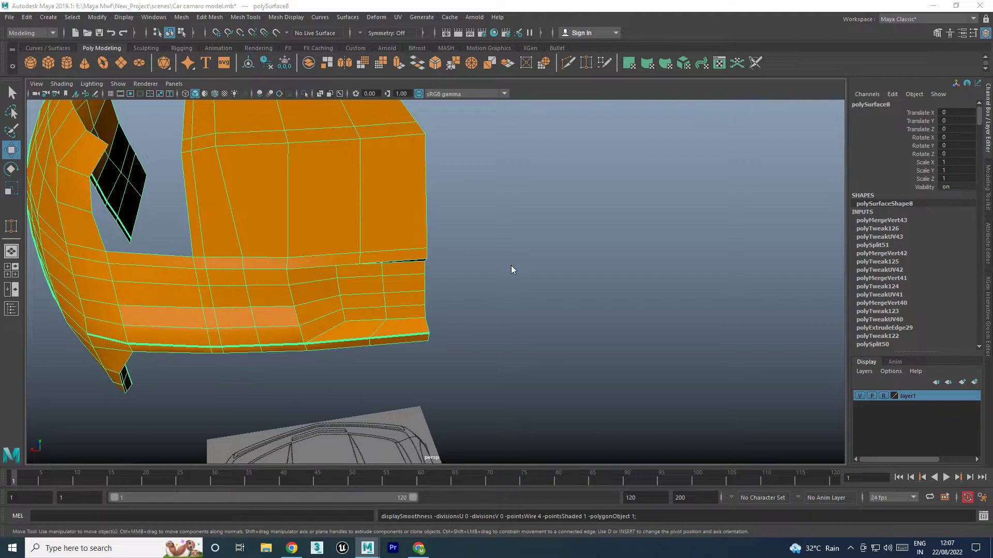
Select the bumper's corner vertex in the maximized side view, then switch to File Explorer
key("space")
key("space")
scroll(699, 305, "up", 3)
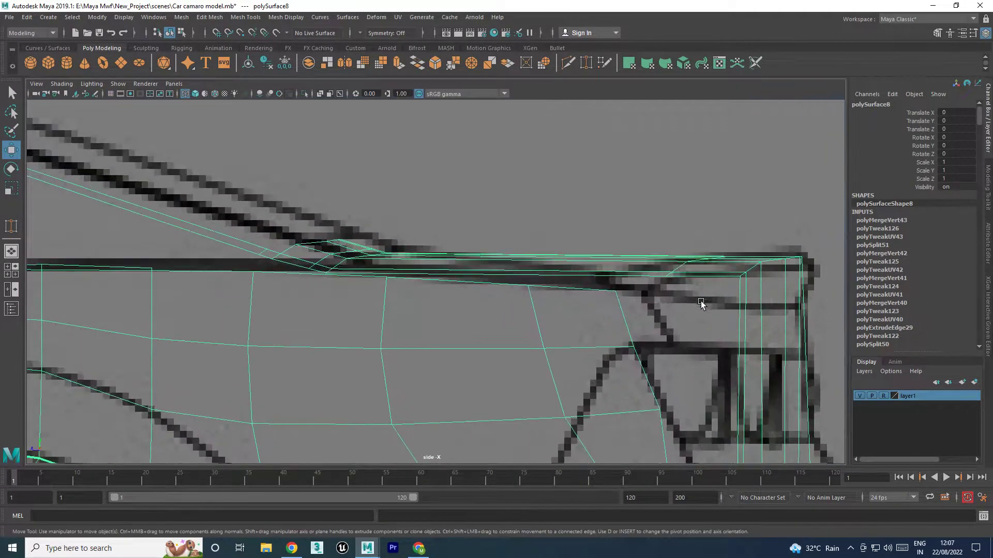
middle_click_drag(699, 305, 753, 260, "alt")
right_click_drag(753, 259, 696, 282)
mouse_move(696, 281)
left_mouse_down()
mouse_move(750, 253)
mouse_move(723, 274)
left_mouse_up()
left_click(736, 247)
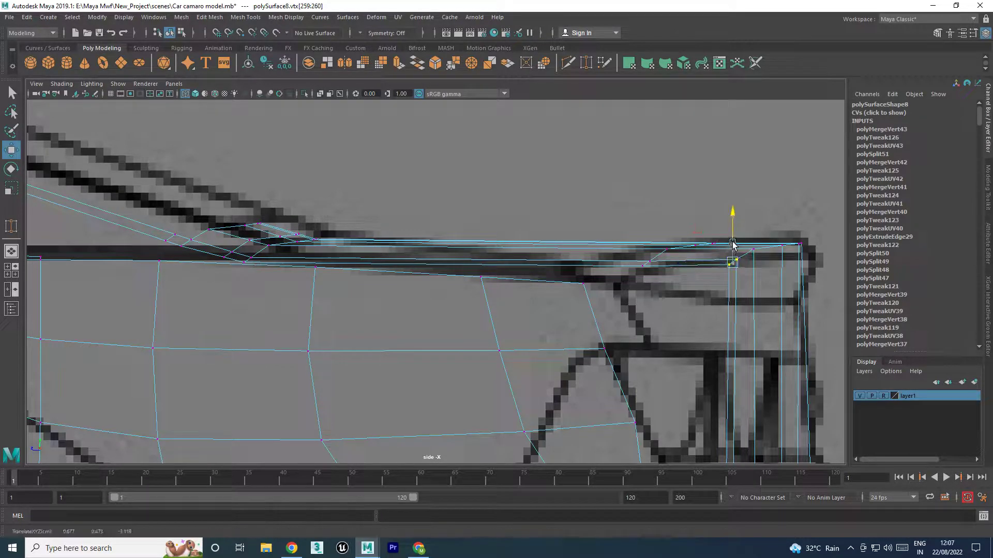
left_click(750, 253)
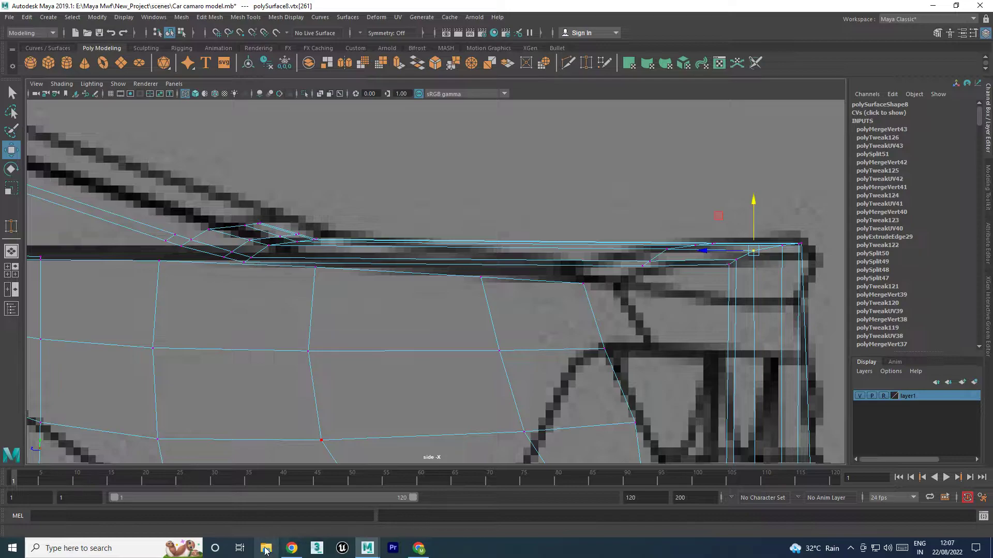
key("super+e")
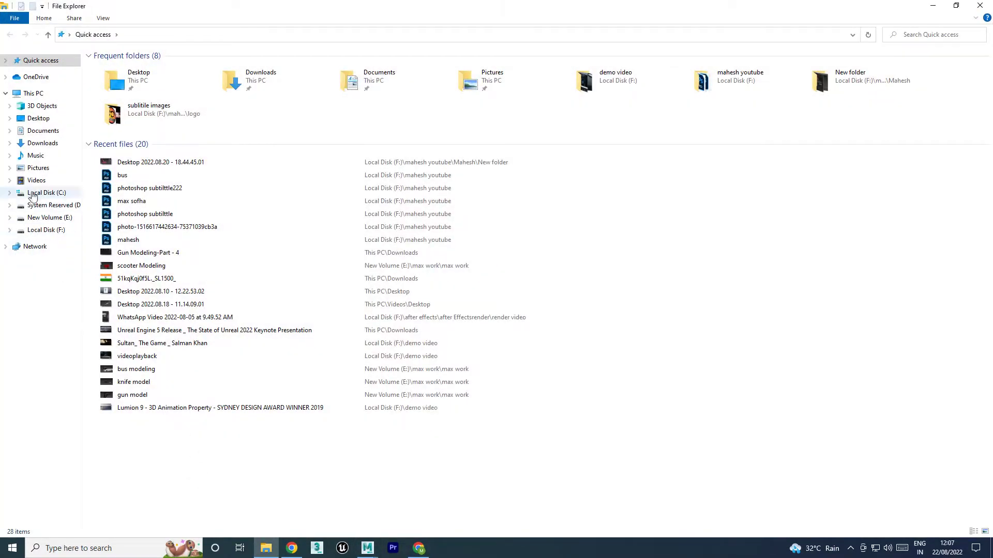
Open the rear-view Camaro photo from E:\Maya Mwf\New_Project\images\camaro in Photos
left_click(43, 93)
left_click(433, 145)
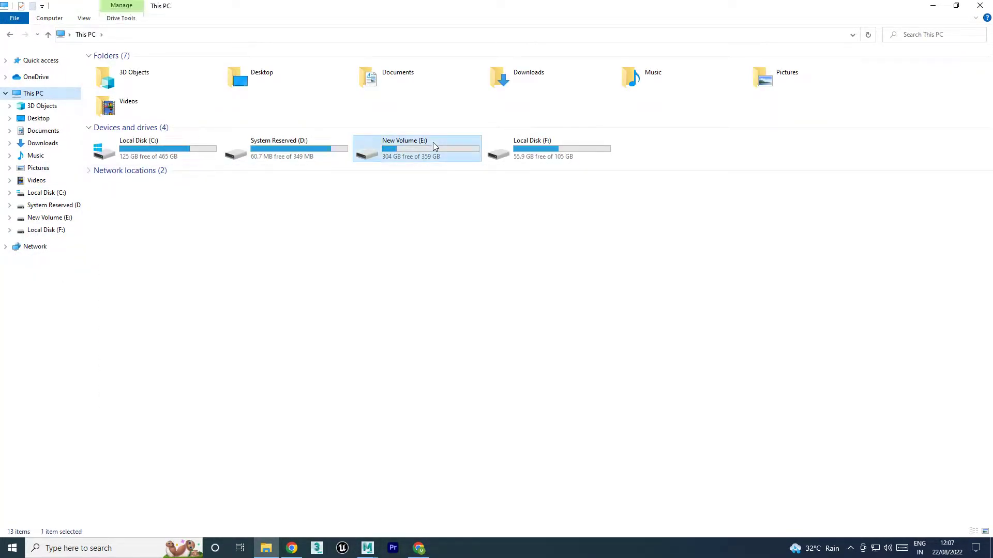
double_click(415, 153)
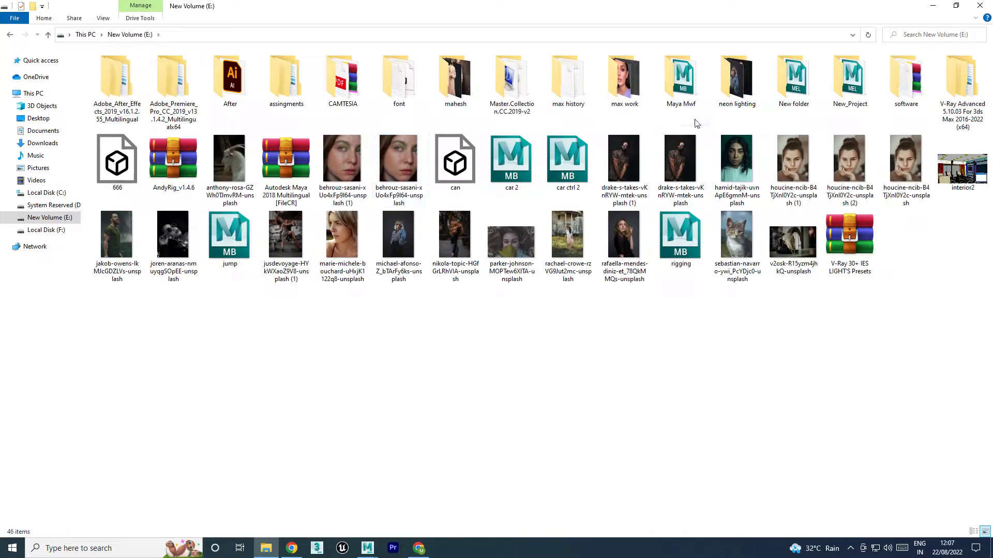
double_click(107, 111)
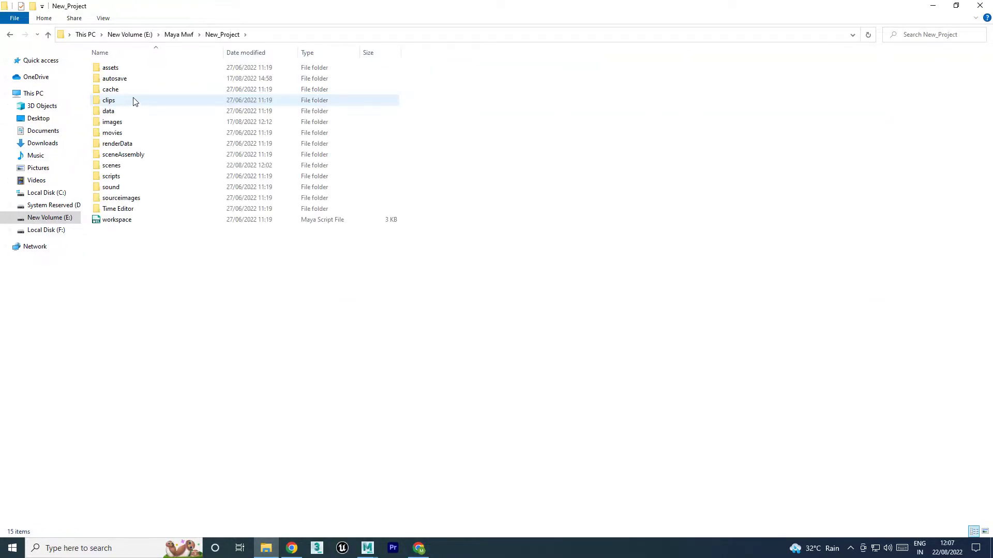
double_click(118, 123)
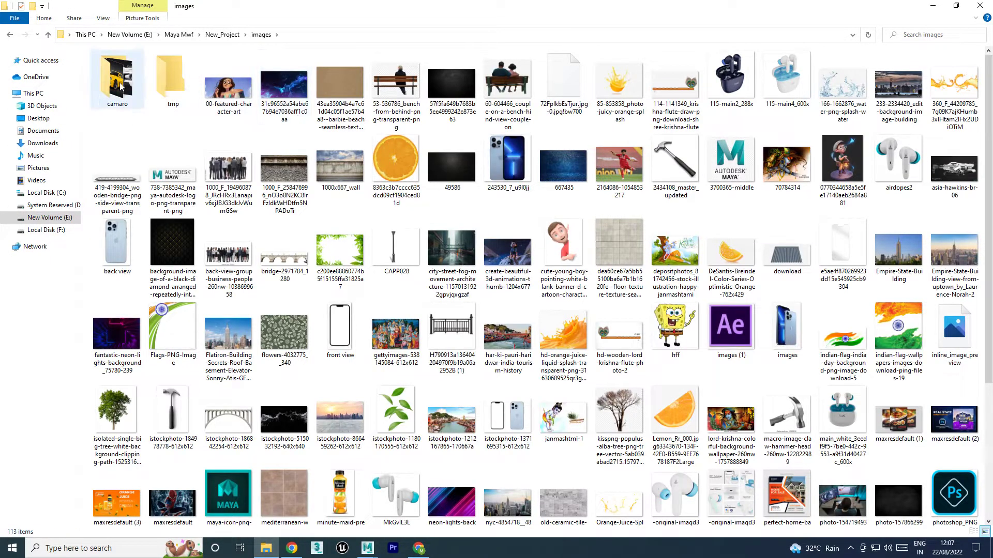
double_click(133, 92)
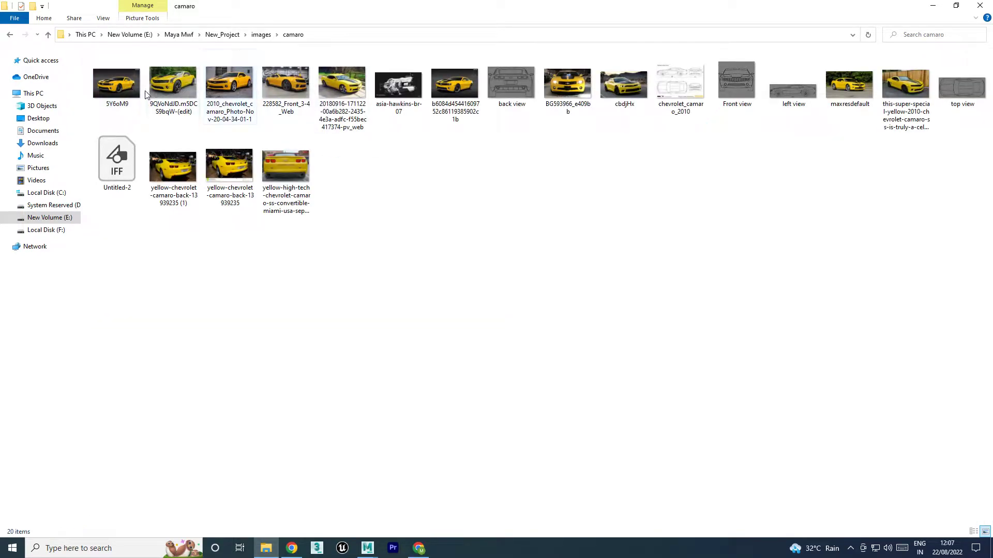
double_click(245, 186)
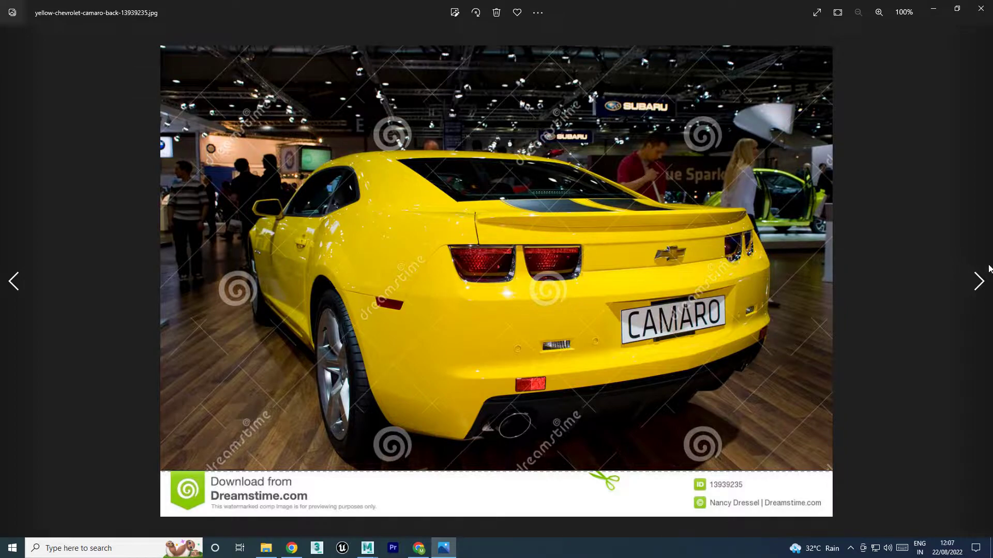
Browse the rear-view Camaro reference photos in Photos, zooming into one
left_click(978, 282)
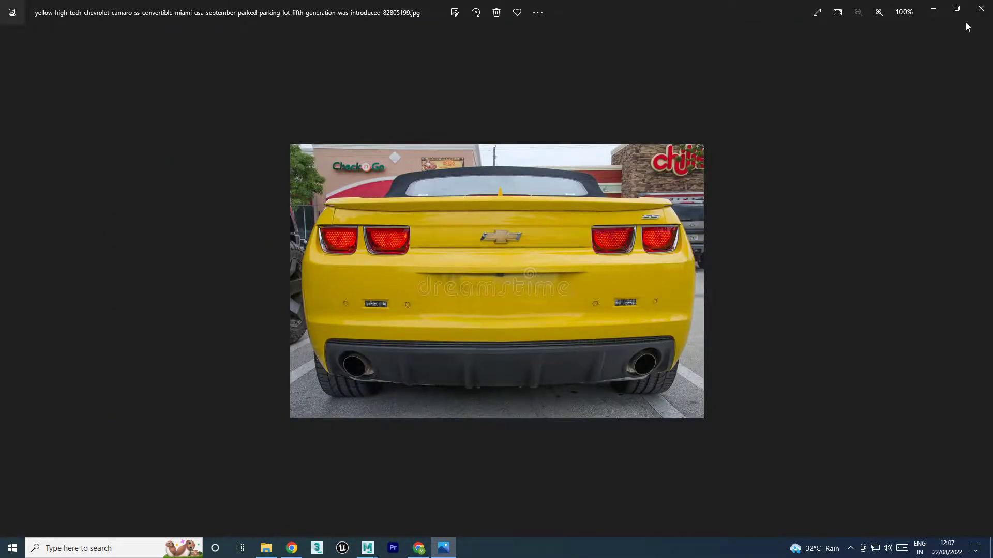
left_click(981, 9)
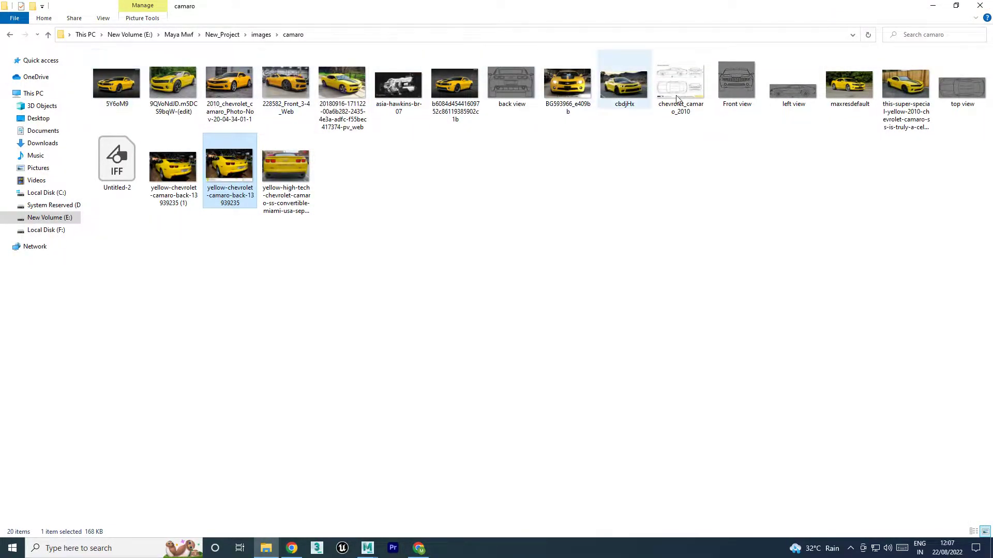
double_click(236, 174)
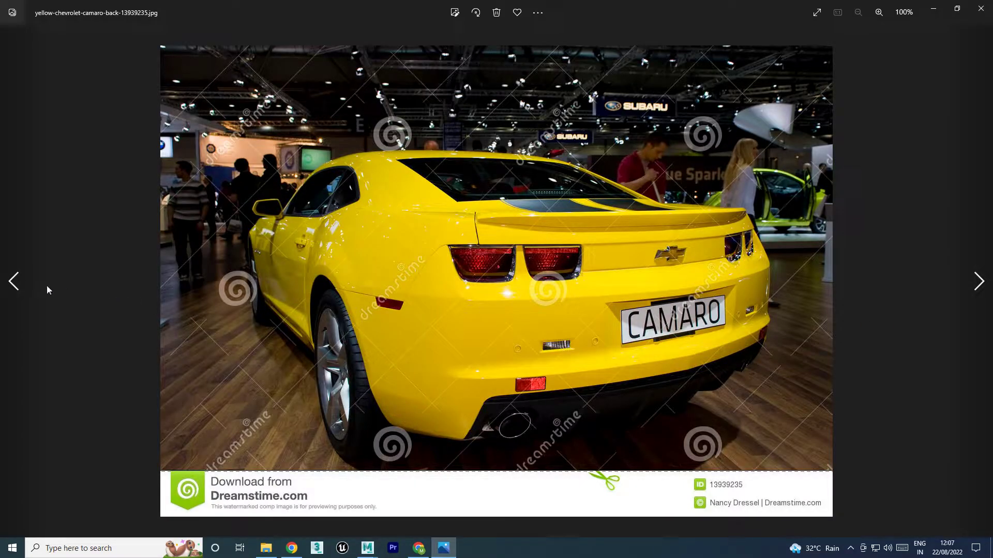
left_click(17, 284)
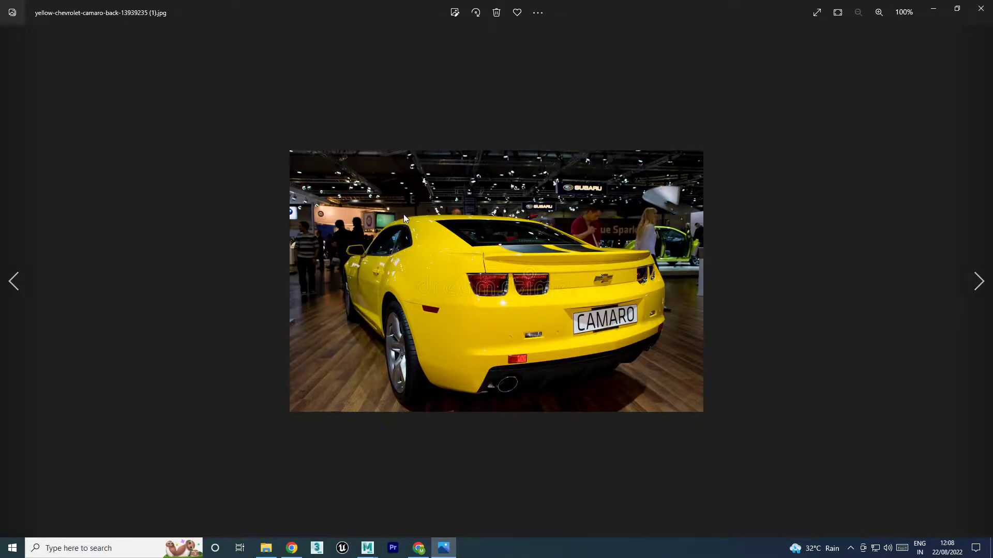
scroll(404, 217, "up", 2)
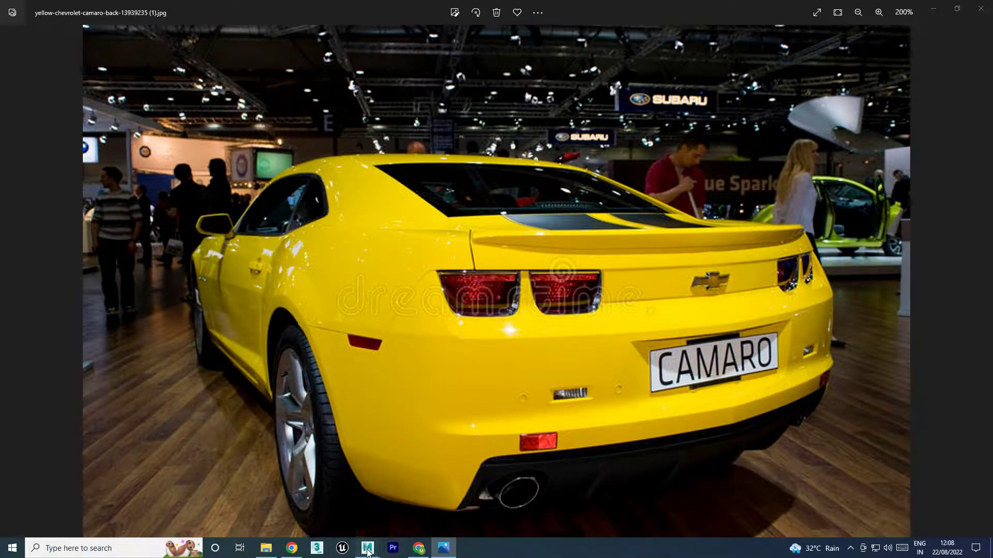
Back in Maya, Multi-Cut a new edge across the bumper's end
mouse_move(367, 548)
left_click(452, 459)
mouse_move(594, 359)
middle_mouse_down("alt")
mouse_move(625, 359)
mouse_move(610, 310)
middle_mouse_up("alt")
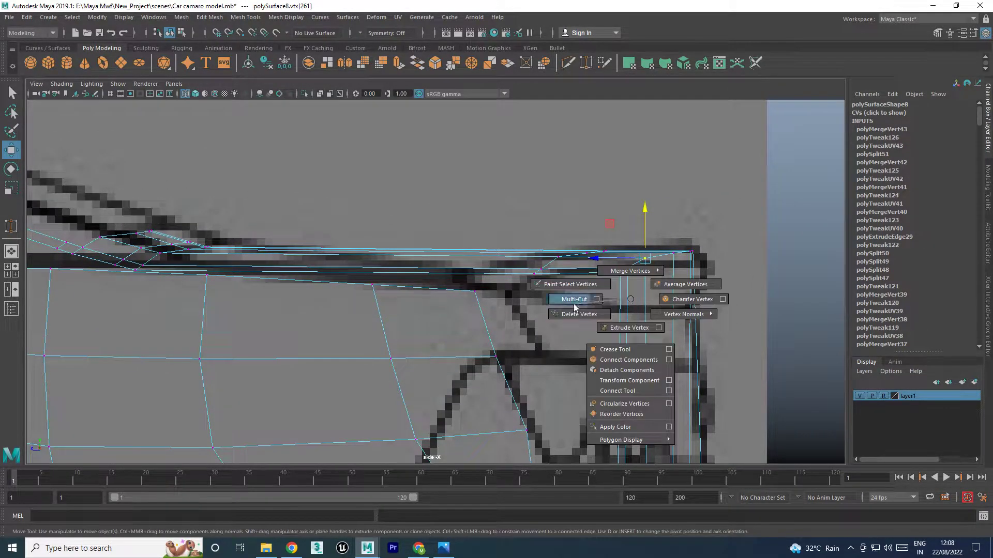
right_click_drag(631, 303, 641, 296, "shift")
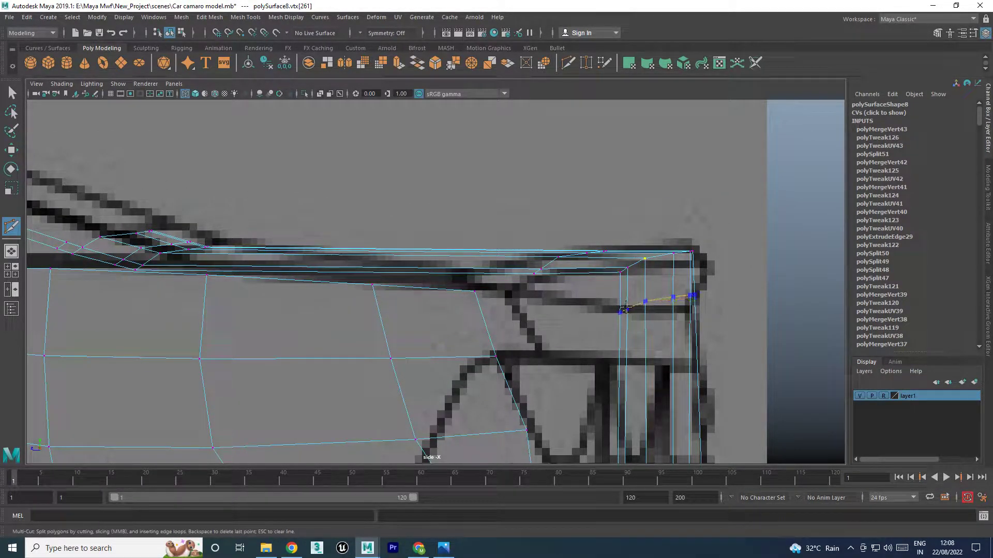
left_click(626, 306)
In the side view, select the new edge's vertices and lower them
key("w")
left_click_drag(641, 284, 683, 328)
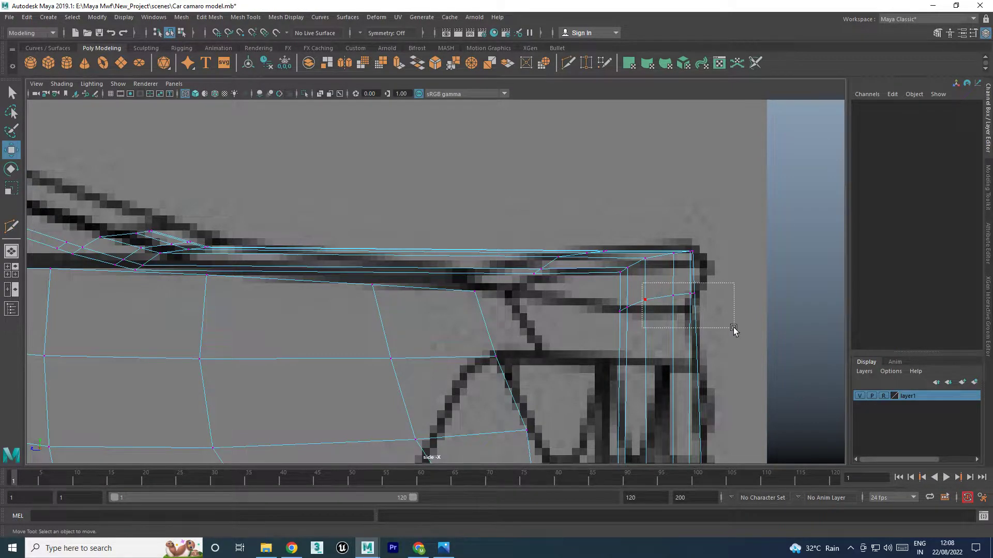
left_click_drag(669, 269, 669, 287)
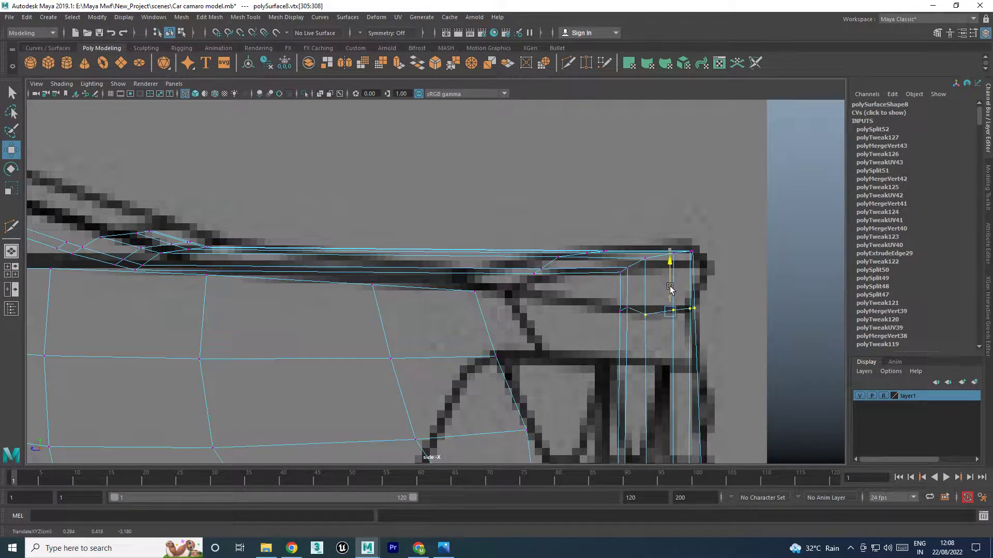
left_click(620, 309)
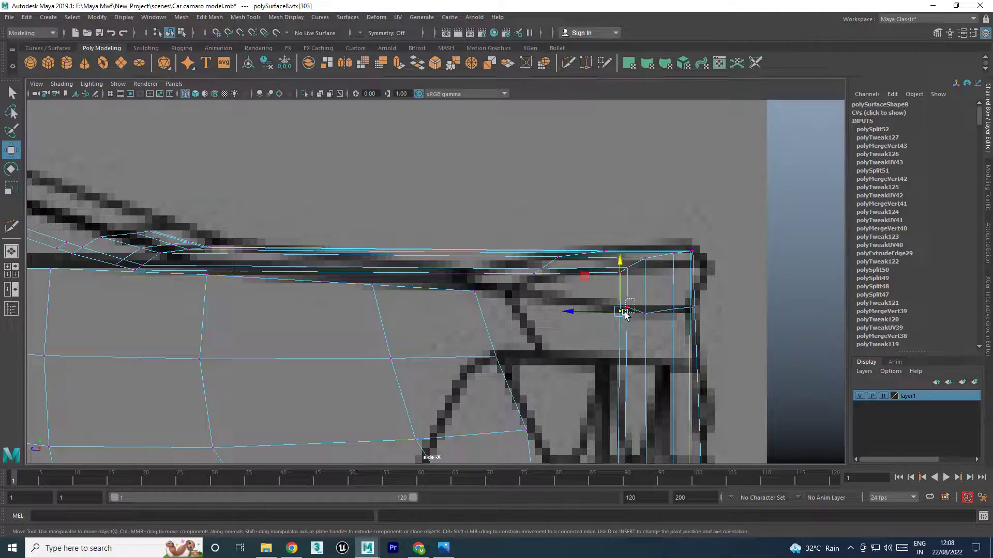
left_click(626, 312)
In the back view, lower two vertices of the new edge onto the blueprint trim line
key("space")
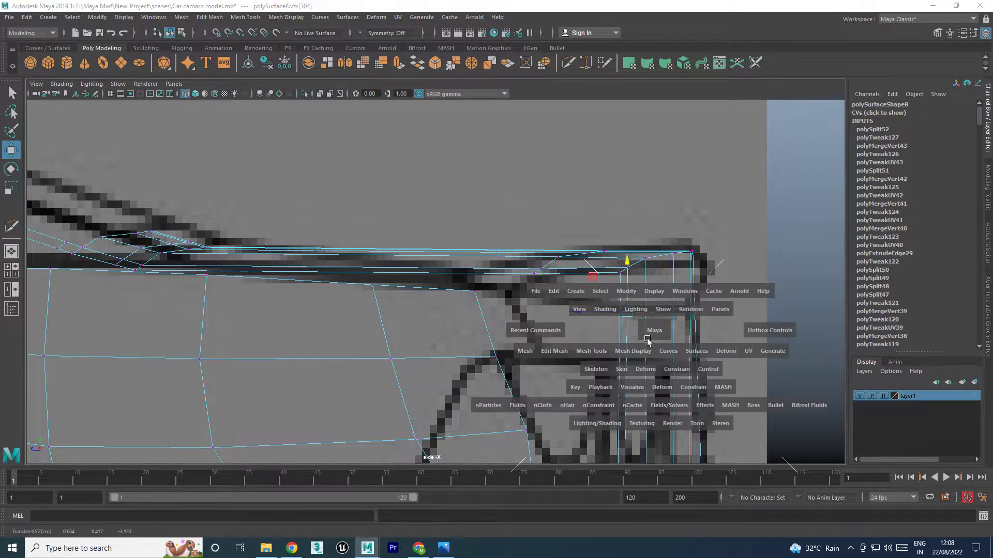
key("space")
scroll(486, 284, "up", 2)
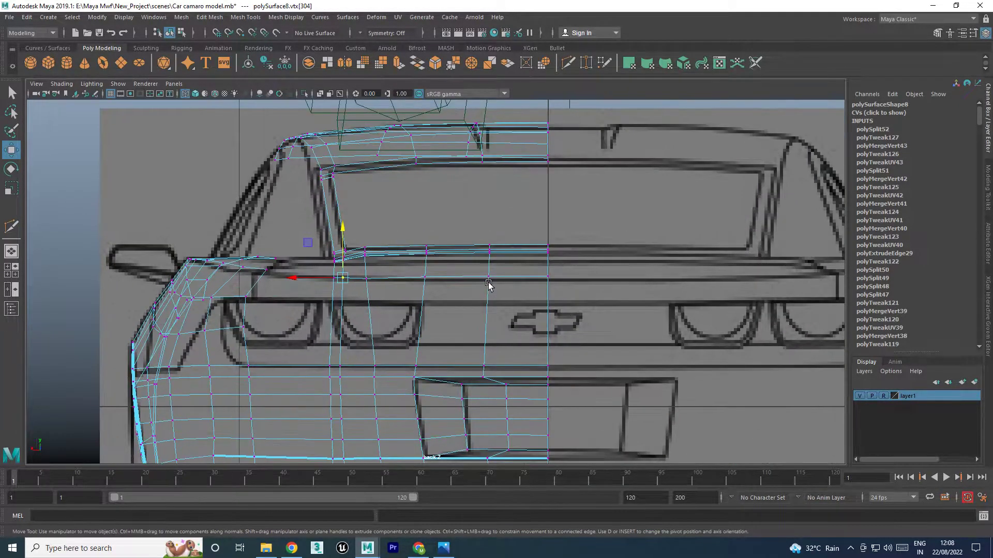
scroll(568, 285, "up", 2)
scroll(559, 283, "up", 1)
scroll(554, 282, "up", 2)
middle_click_drag(554, 282, 499, 284, "alt")
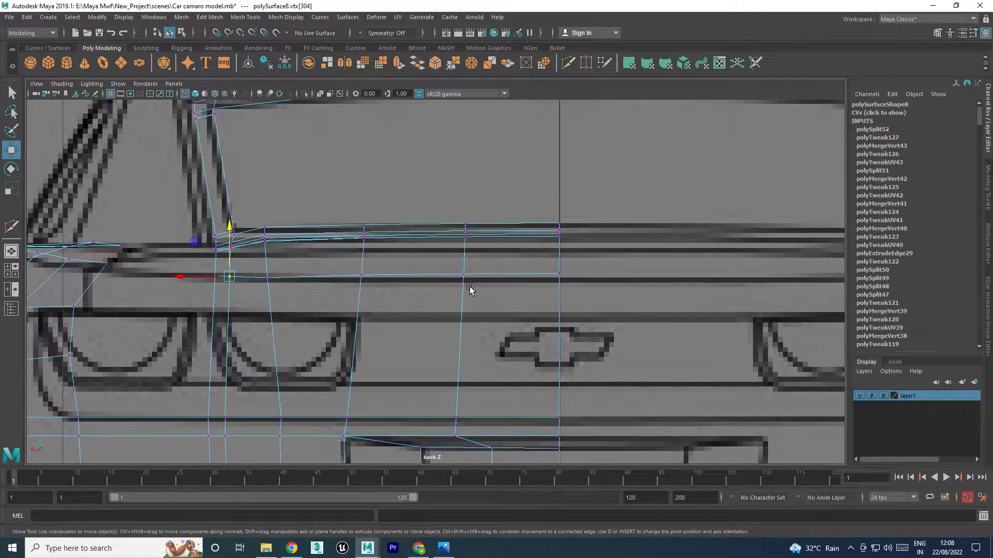
left_click_drag(417, 298, 604, 259)
left_click_drag(506, 254, 508, 264)
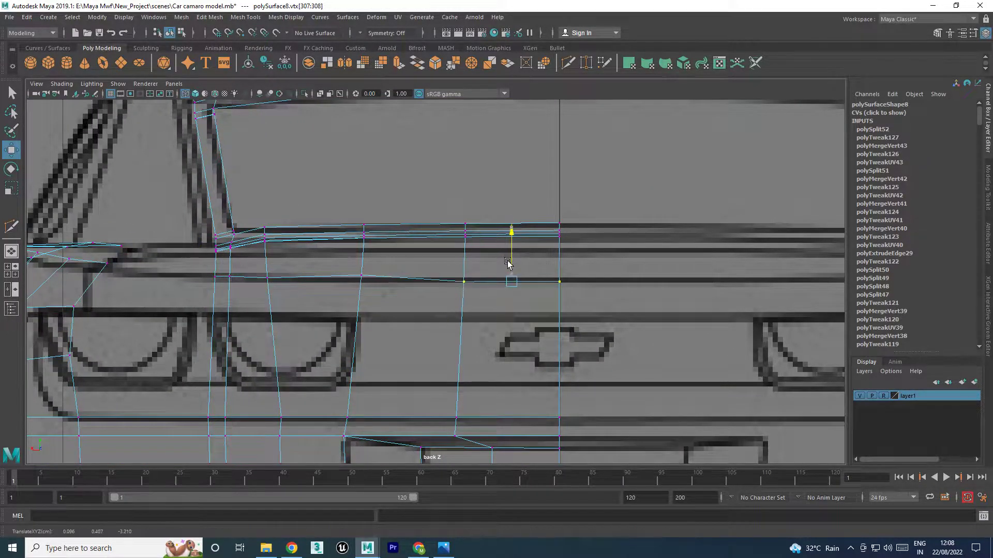
Lower one more vertex of the new edge onto the back-view blueprint line
scroll(556, 278, "down", 7)
scroll(558, 282, "up", 3)
scroll(559, 282, "up", 2)
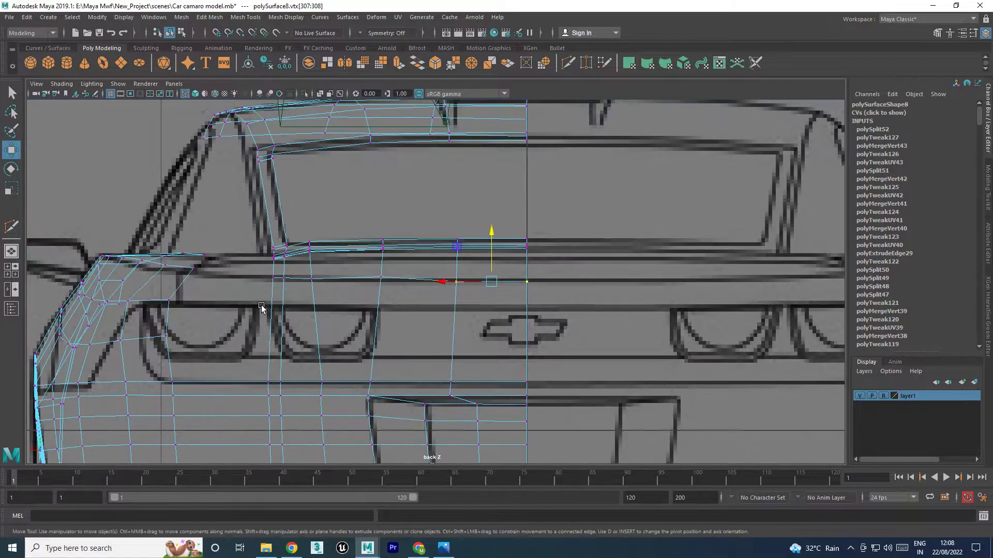
scroll(559, 282, "up", 2)
left_click(361, 276)
left_click_drag(361, 251, 361, 257)
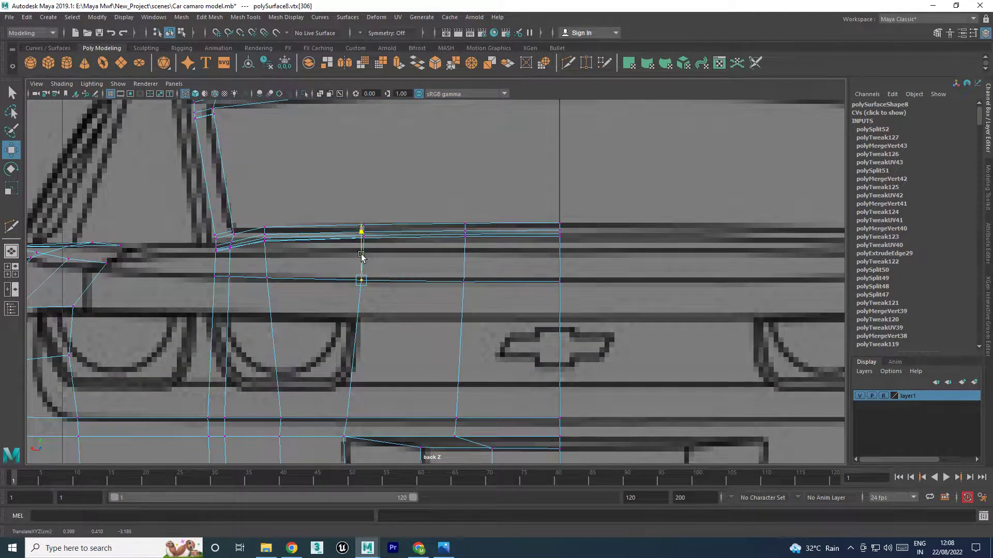
Orbit the perspective view to the bumper's rear corner and select its top edges
key("space")
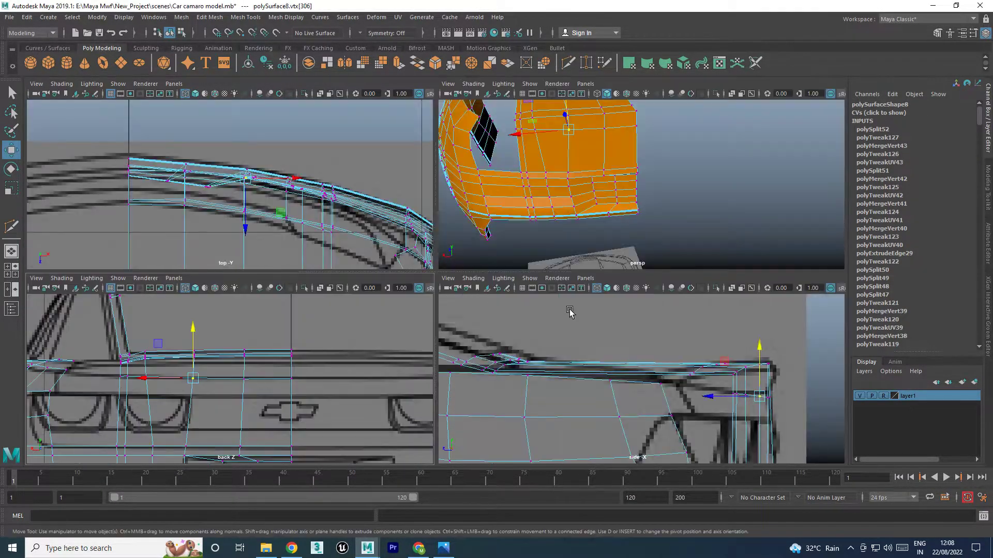
key("space")
mouse_move(505, 215)
left_mouse_down("alt")
mouse_move(552, 226)
mouse_move(509, 210)
left_mouse_up("alt")
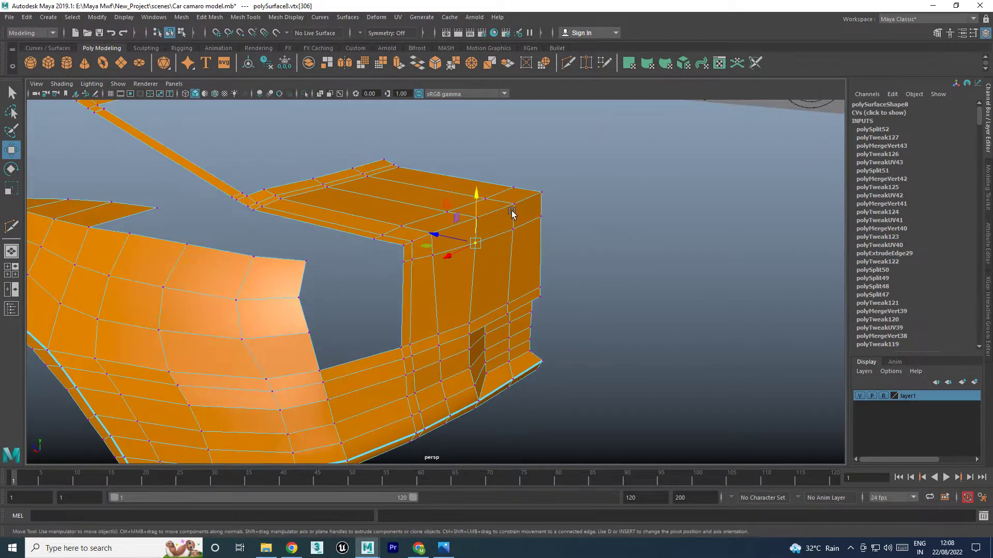
right_click_drag(498, 206, 498, 178)
left_click(494, 211)
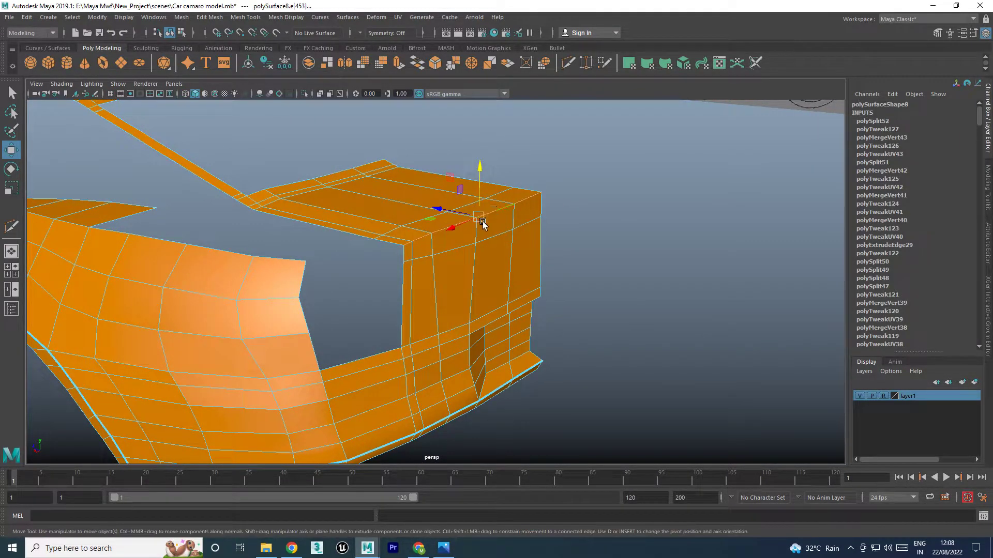
key("space")
In the back view, lower the selected rear edge onto the blueprint's trim line
key("space")
key("space")
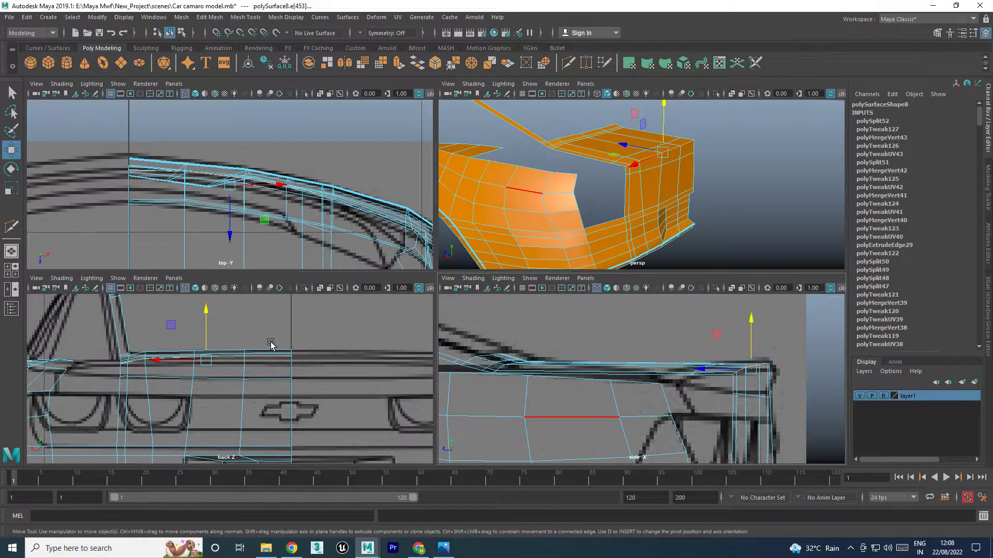
key("space")
scroll(450, 243, "down", 2)
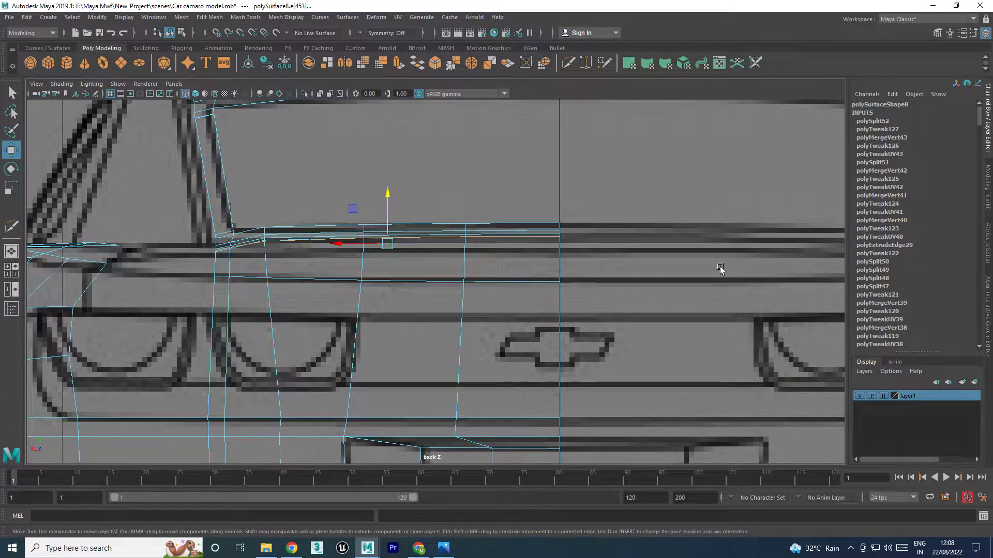
mouse_move(721, 270)
middle_mouse_down("alt")
mouse_move(606, 277)
mouse_move(435, 249)
middle_mouse_up("alt")
scroll(434, 249, "up", 2)
scroll(435, 249, "down", 2)
middle_click_drag(362, 243, 626, 246, "alt")
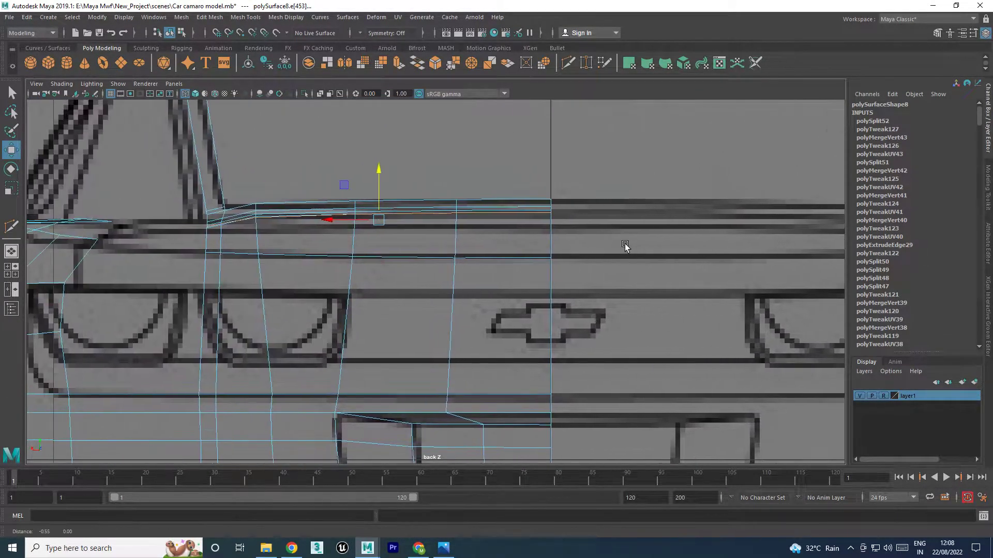
scroll(378, 191, "up", 2)
left_click_drag(378, 191, 375, 204)
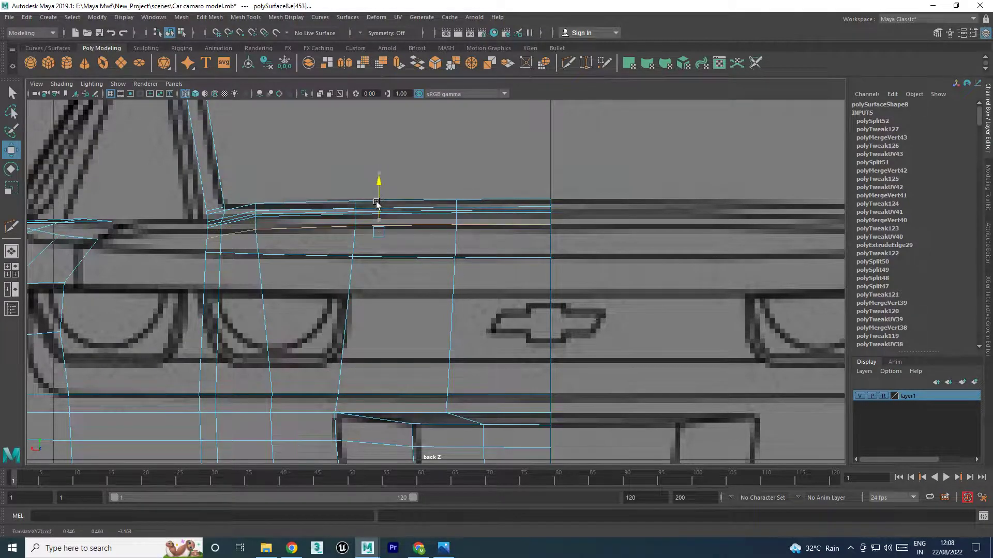
key("space")
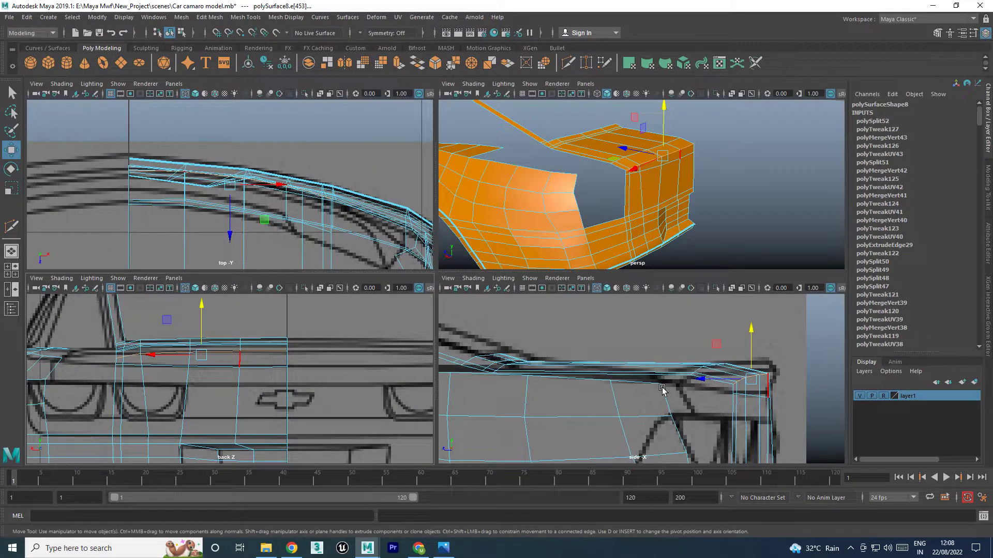
key("space")
scroll(661, 274, "up", 1)
Raise the rear edge and shift the corner point onto the side blueprint's rear outline
scroll(668, 269, "up", 1)
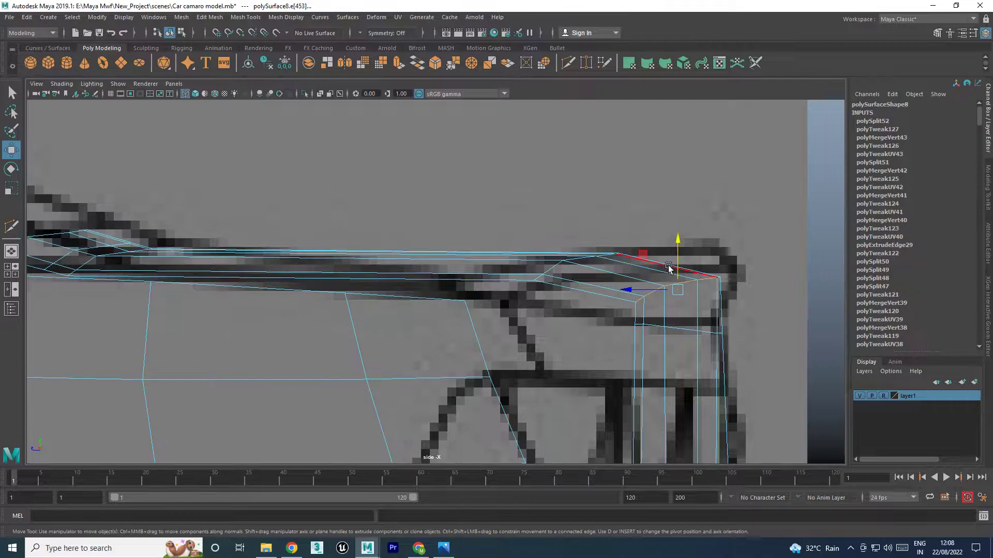
left_click_drag(667, 267, 681, 250)
left_click_drag(636, 278, 654, 272)
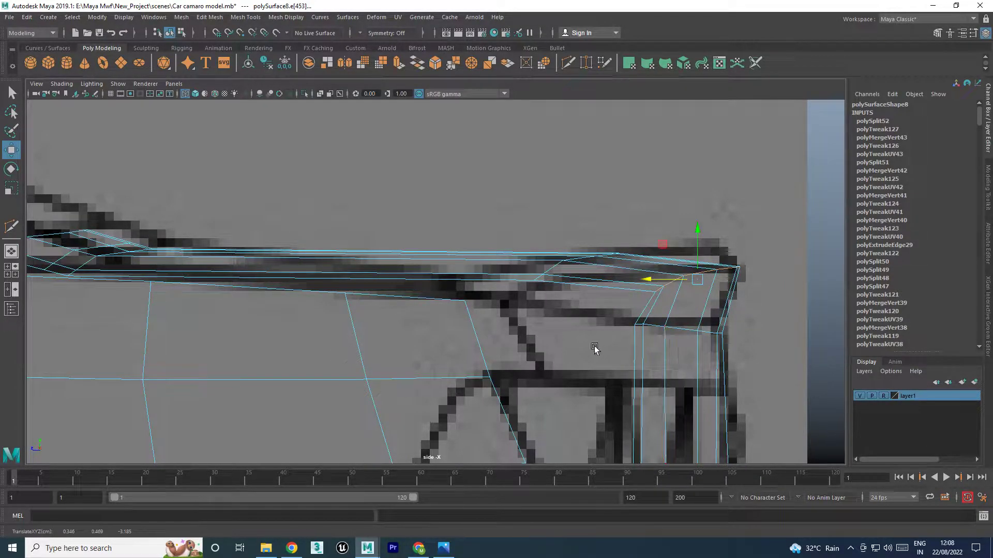
Scale the lower row of corner vertices flat in Y and raise it onto the blueprint line
key("F9")
left_click(697, 331)
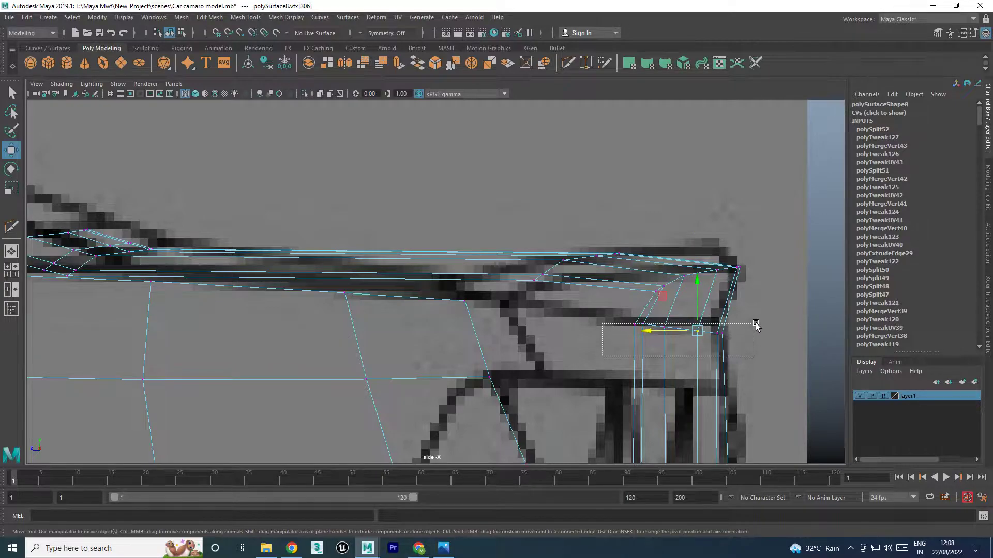
left_click_drag(601, 357, 758, 319)
key("r")
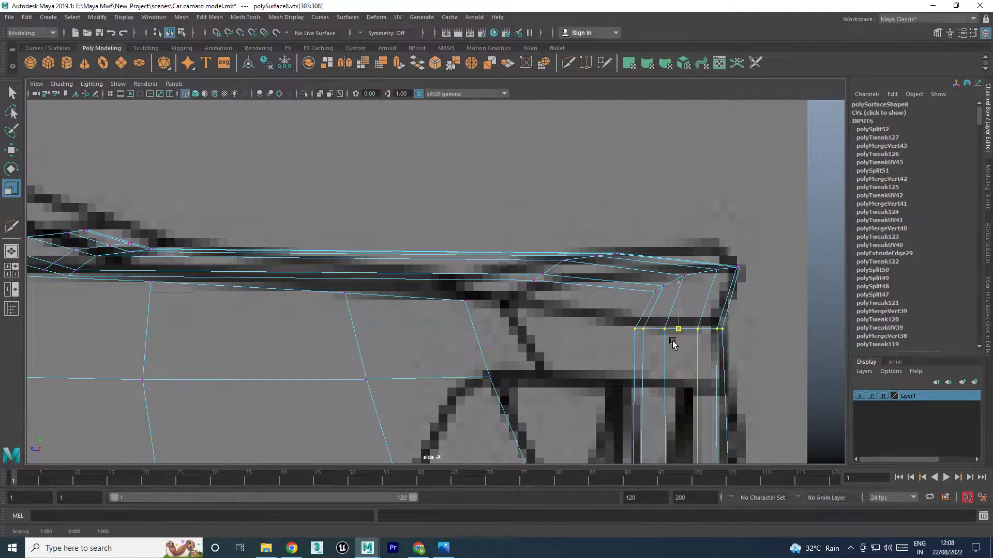
left_click_drag(684, 300, 674, 357)
key("e")
key("w")
left_click_drag(676, 314, 677, 317)
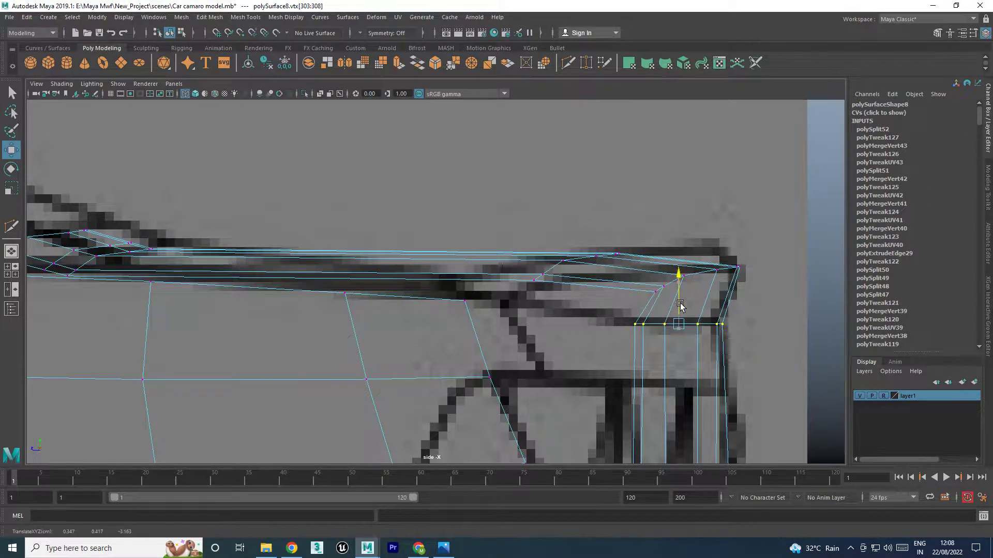
In the back view, select the upper row of rear corner vertices
key("space")
key("space")
middle_click_drag(291, 357, 298, 355, "alt")
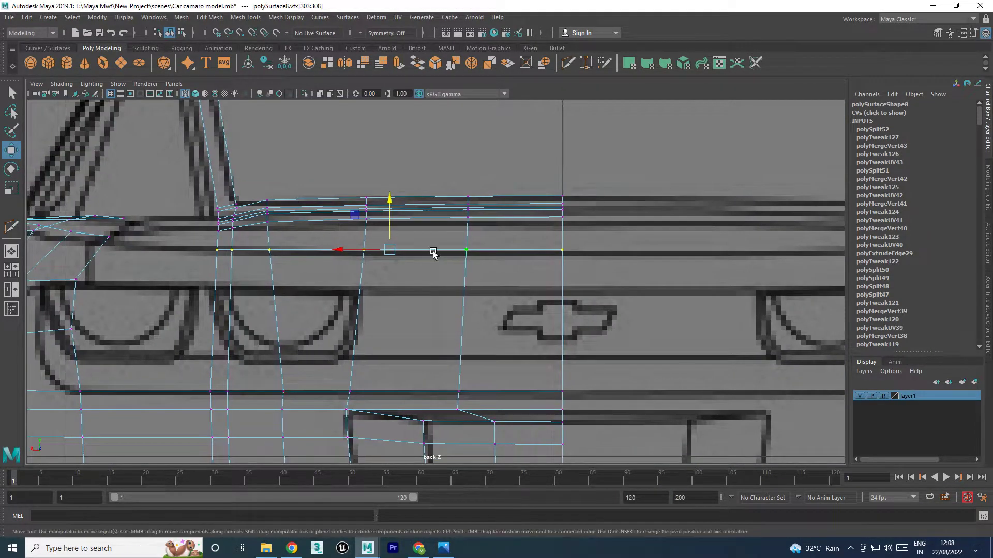
key("space")
key("space")
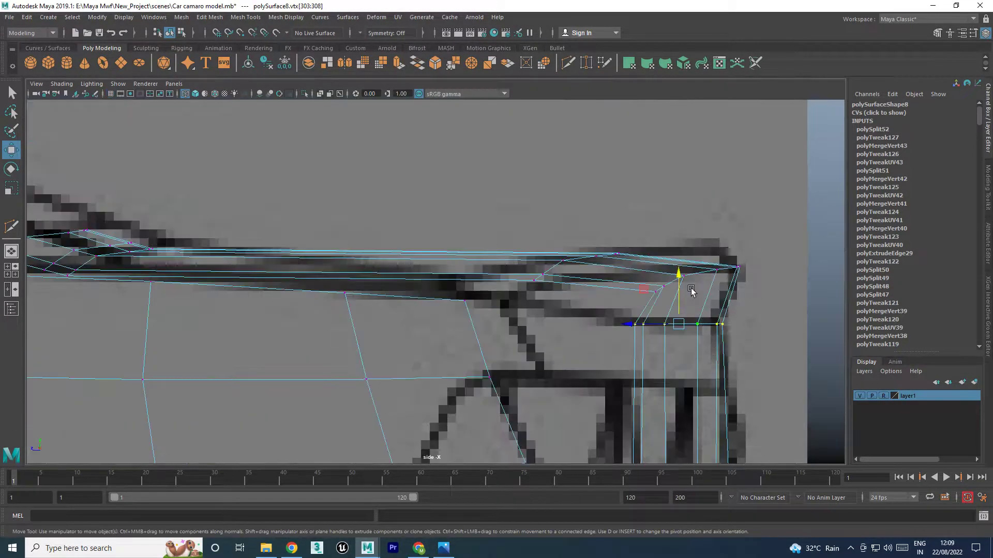
left_click_drag(621, 303, 752, 253)
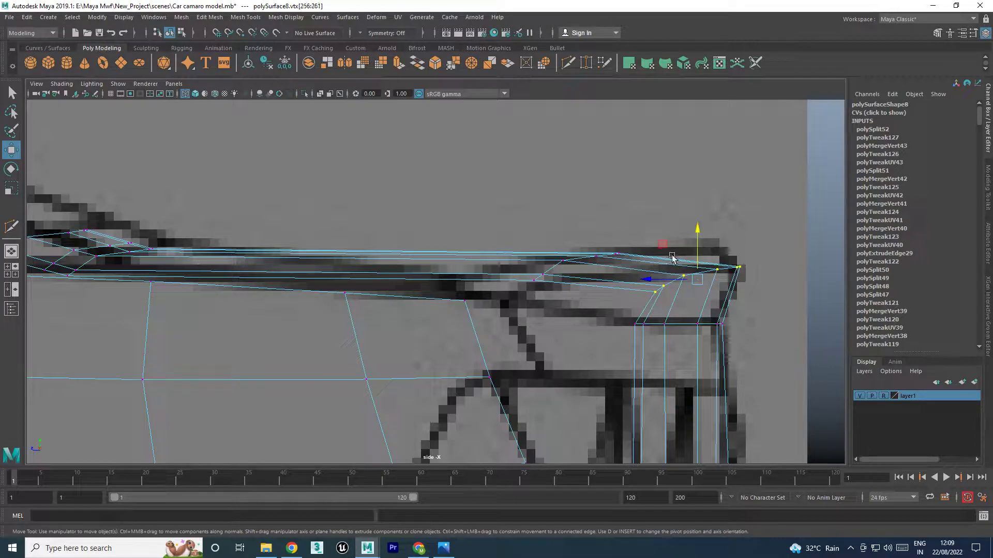
Multi-Cut a new edge across the rear corner's top faces
right_click(632, 265, "shift")
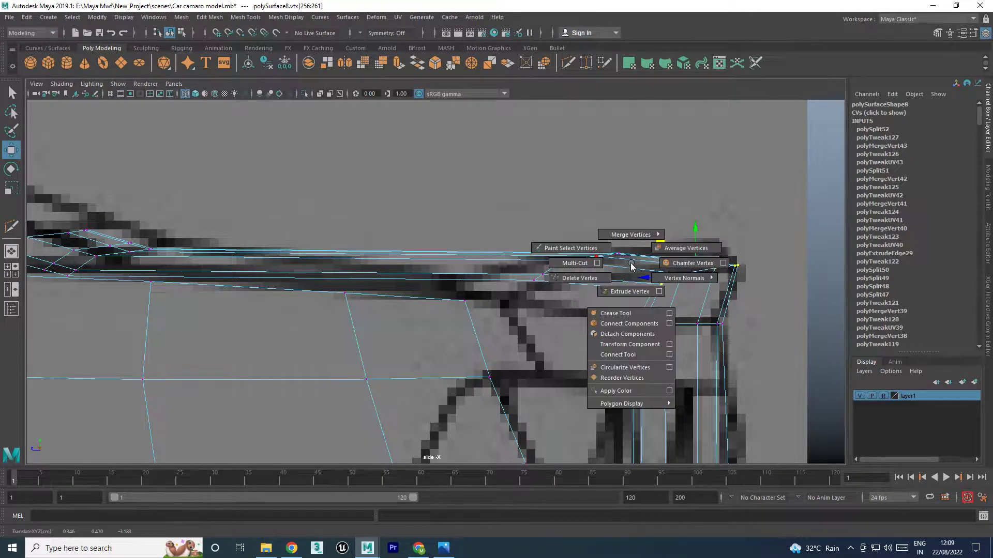
left_click(574, 264)
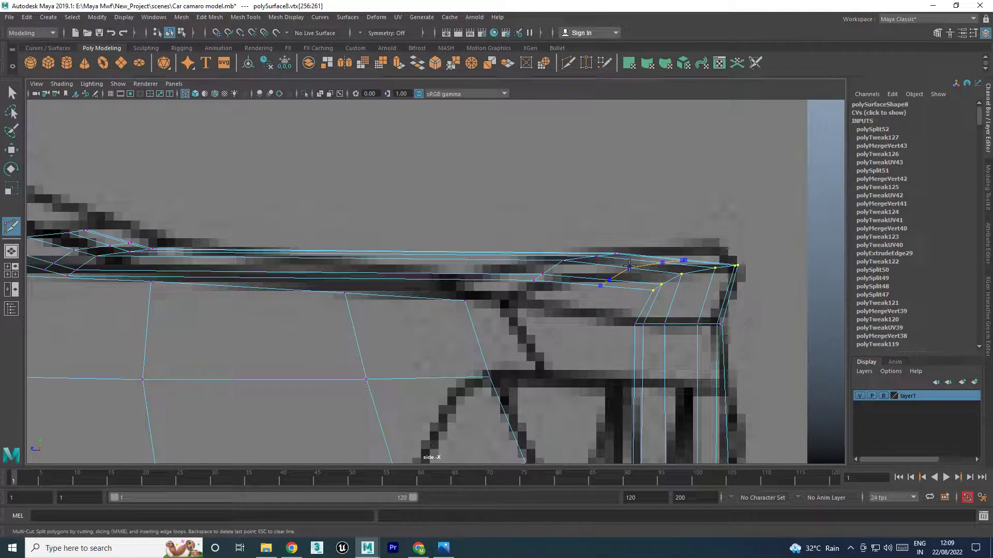
right_click(598, 289, "shift")
left_click(592, 296)
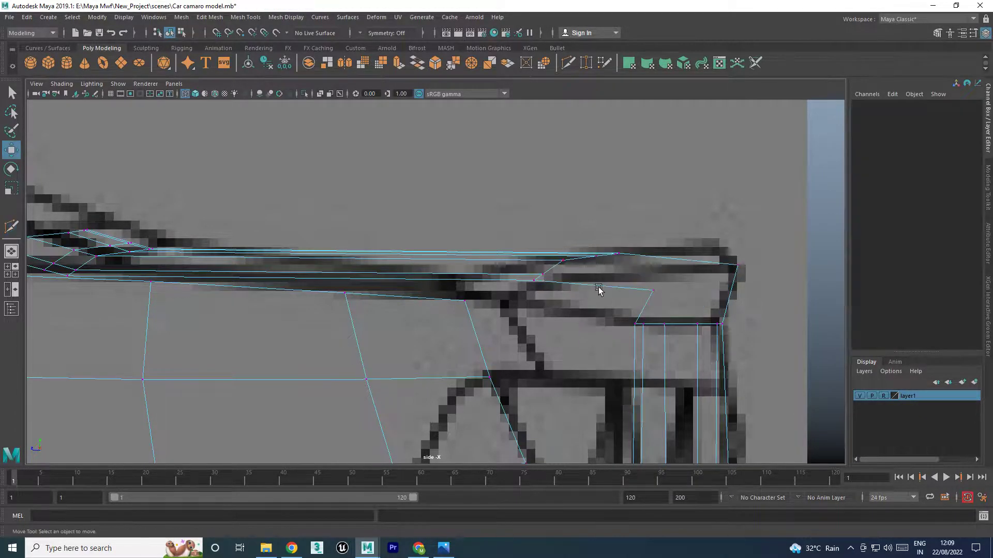
Try extruding a top rear corner vertex, then undo the extrusion
left_click(562, 263)
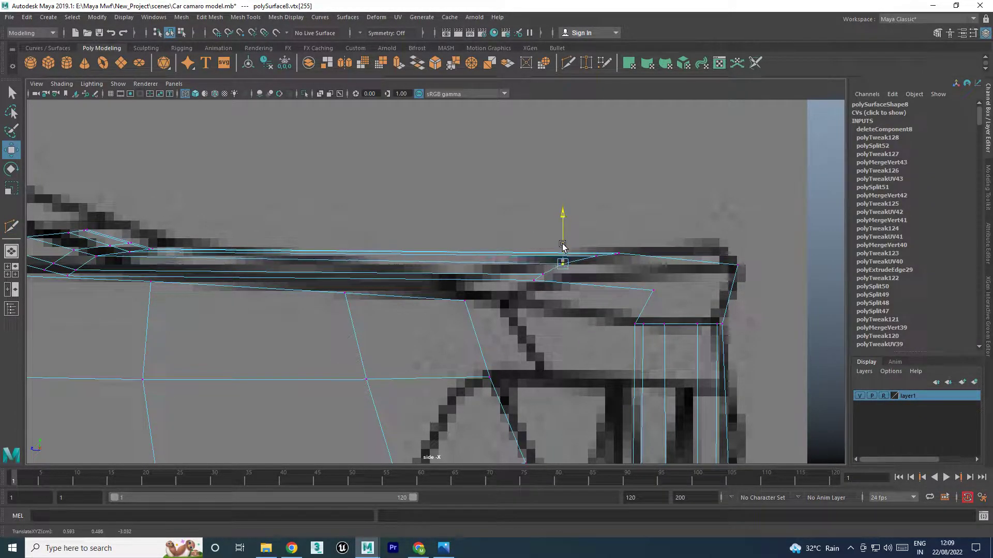
right_click_drag(602, 279, 598, 306, "shift")
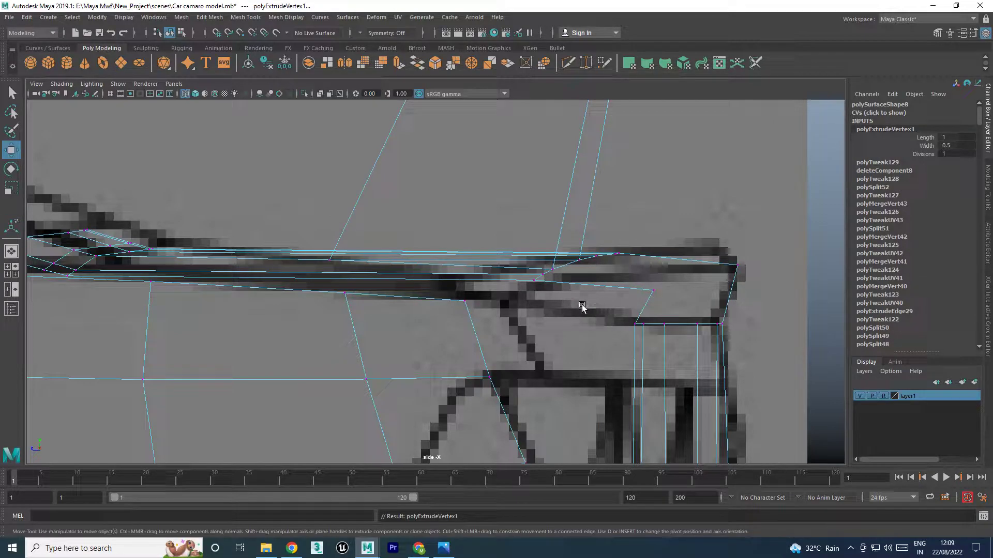
key("ctrl+z")
key("ctrl+z")
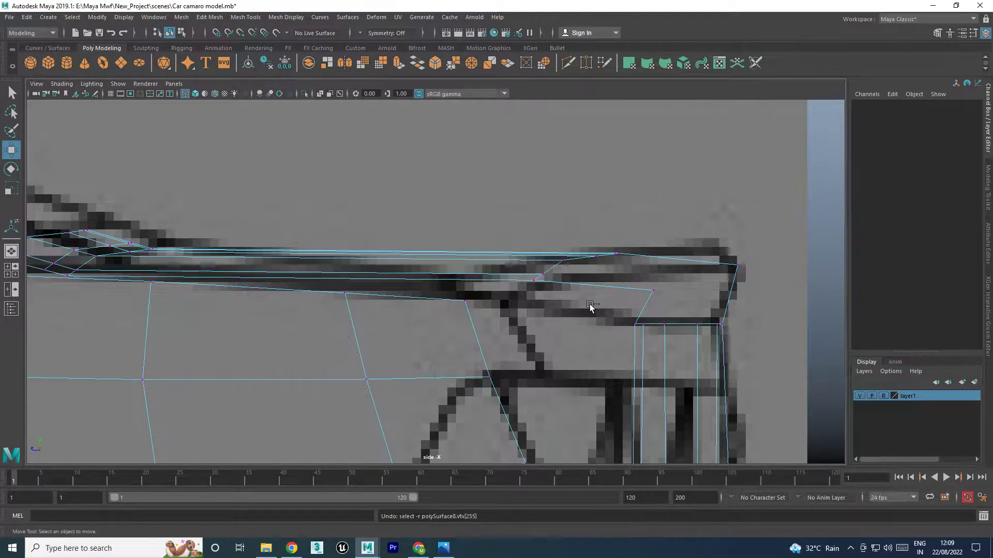
key("ctrl+z")
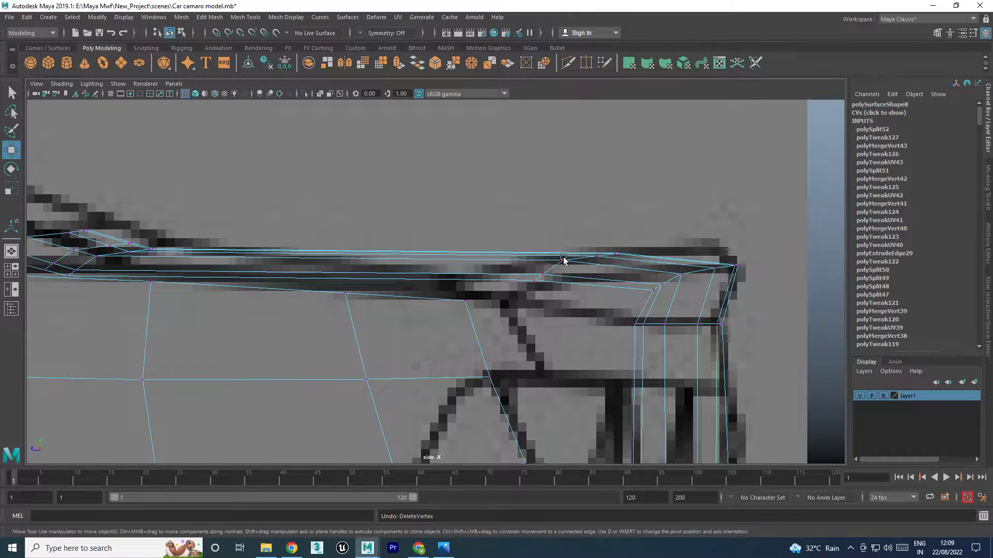
Nudge the top rear corner vertex (vtx[255]) slightly up onto the side blueprint
left_click(563, 259)
left_click_drag(562, 258, 561, 247)
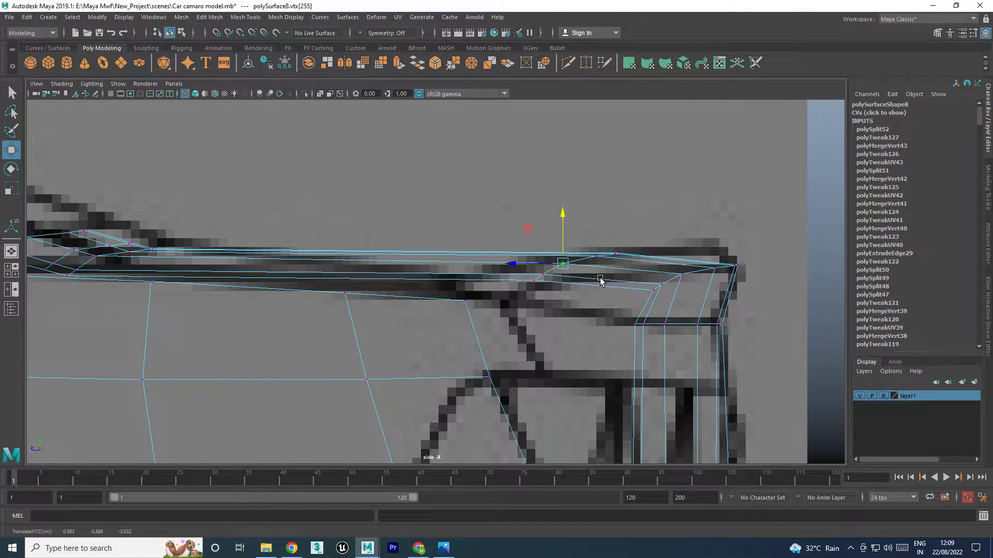
right_click_drag(600, 280, 601, 237)
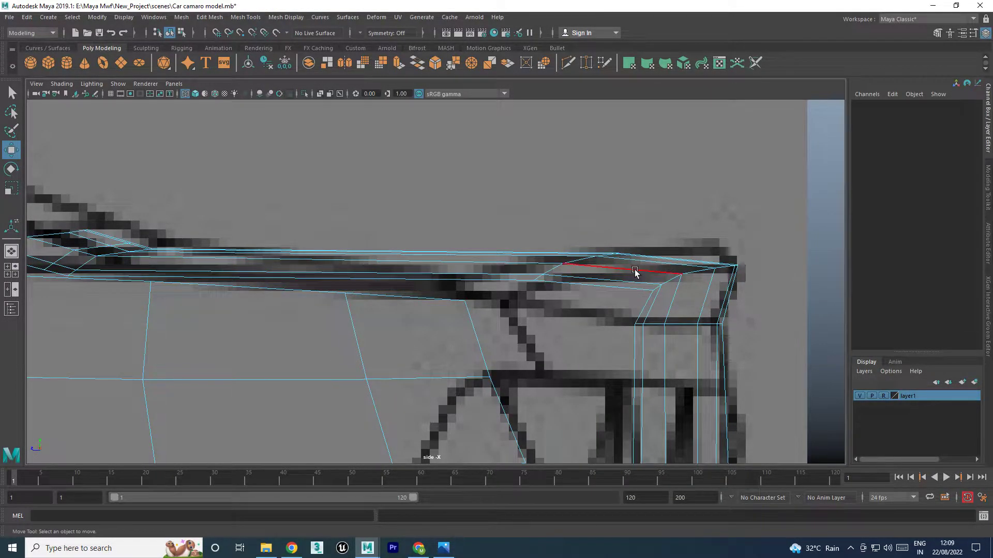
right_click_drag(634, 269, 623, 349, "shift")
Insert an edge loop across the rear corner and lower it slightly
left_click(622, 345)
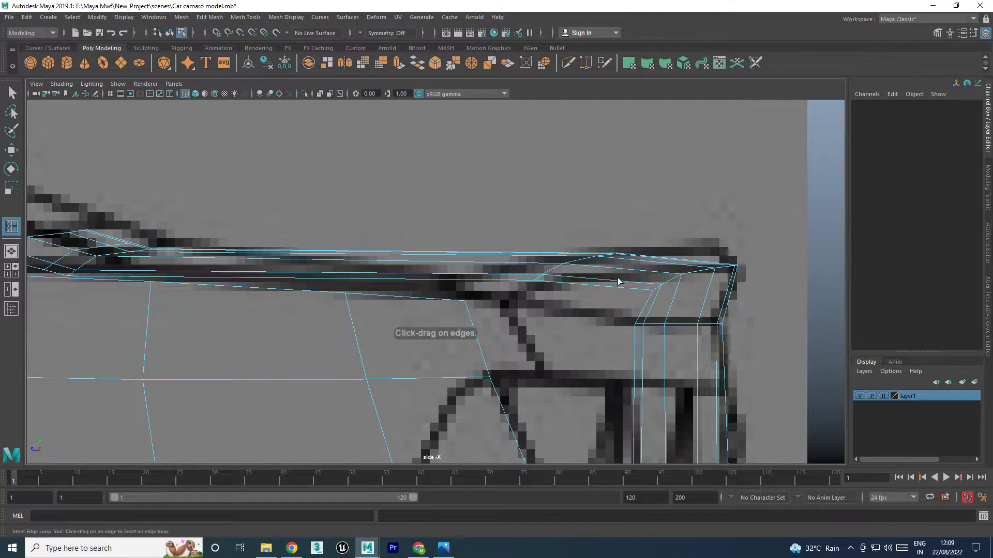
left_click_drag(630, 275, 634, 273)
key("w")
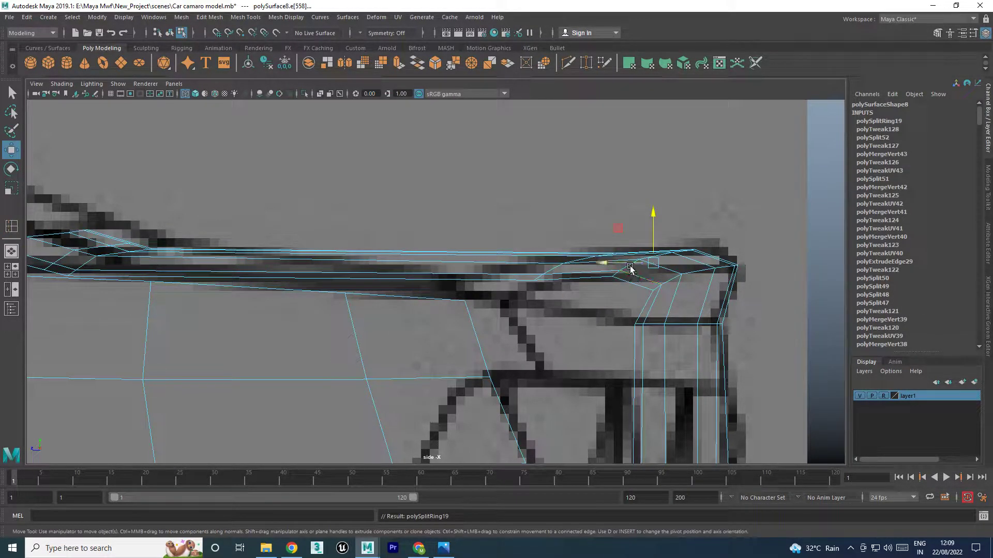
left_click(629, 266)
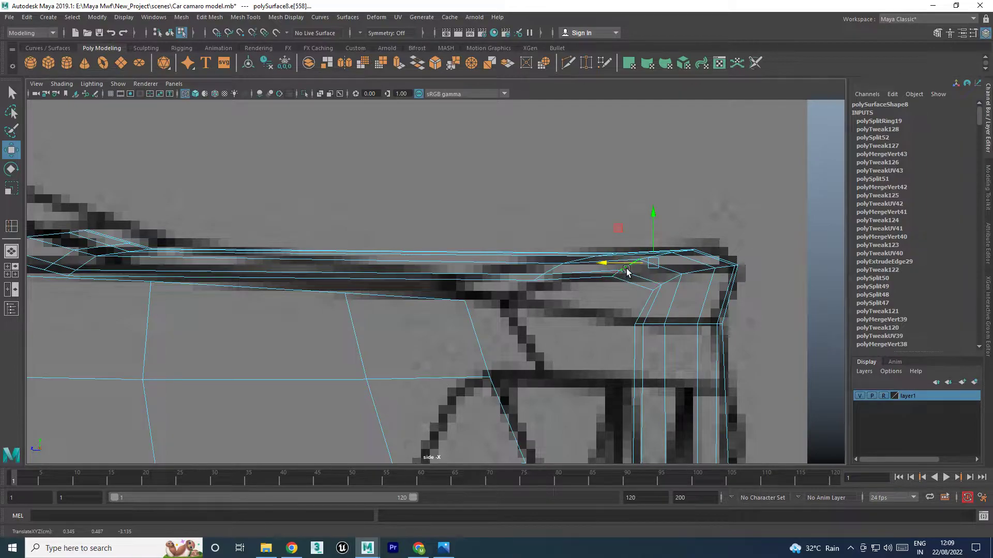
left_click_drag(652, 240, 652, 244)
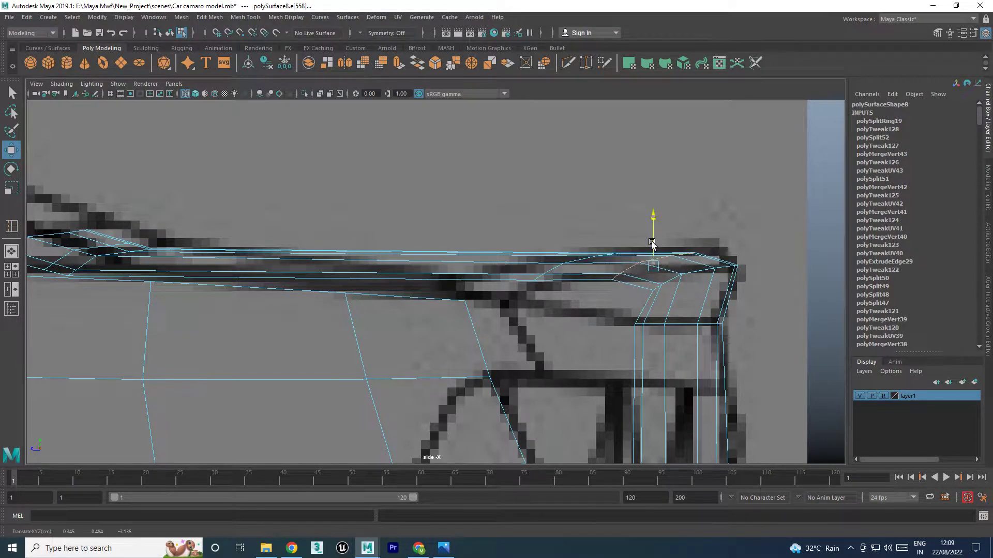
Pull a vertex of the new edge loop down-left onto the side blueprint line
key("F9")
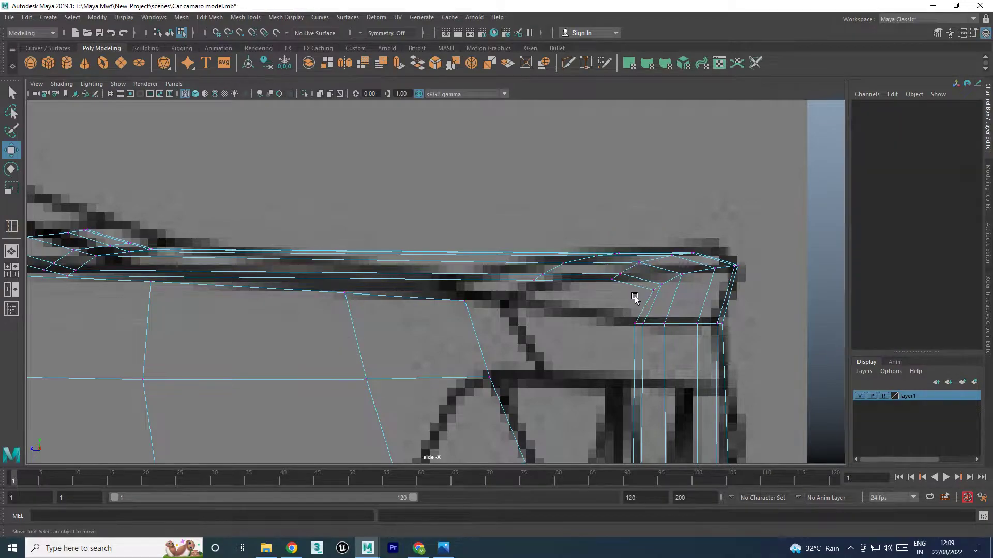
left_click(688, 274)
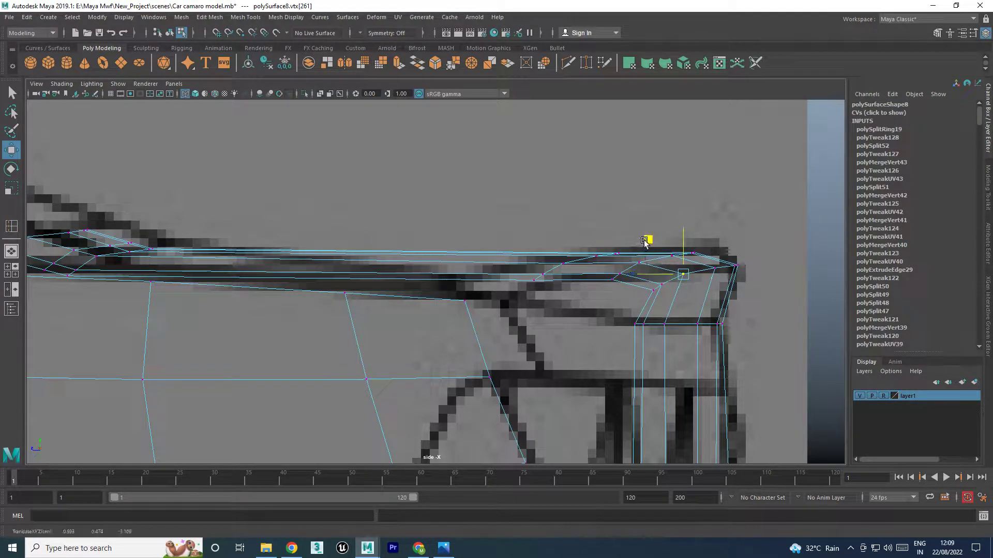
left_click(653, 290)
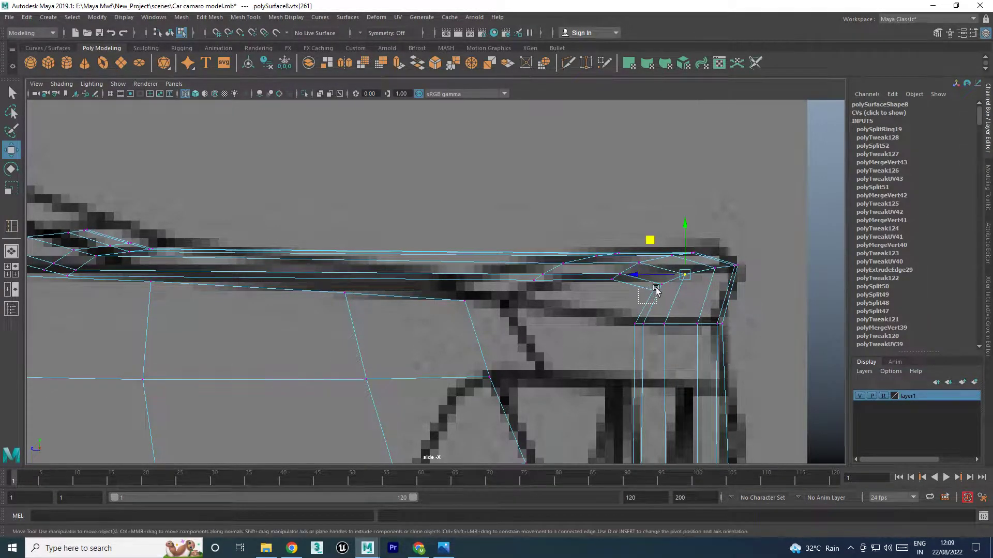
middle_click_drag(619, 260, 614, 262)
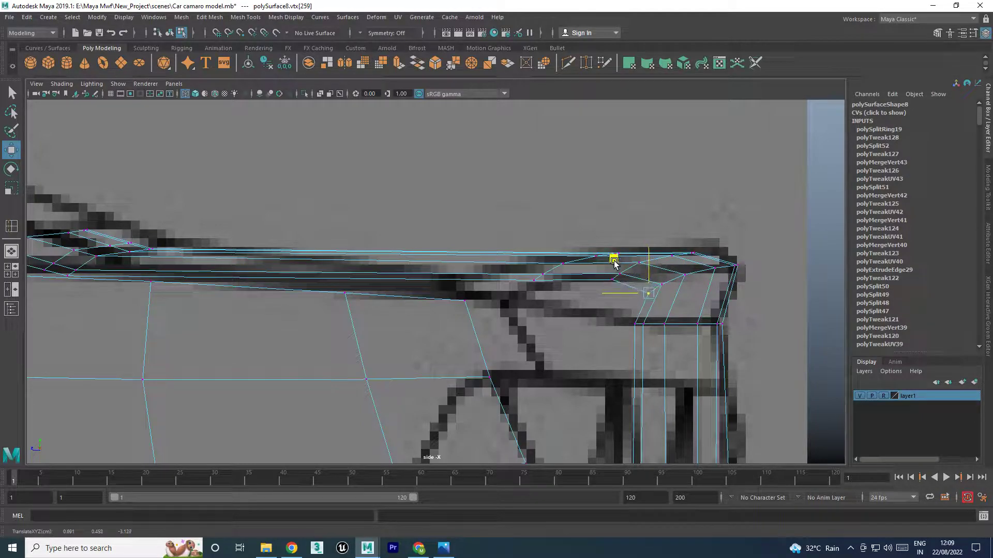
In the back view, shift the trunk-edge corner vertex right onto the blueprint
key("space")
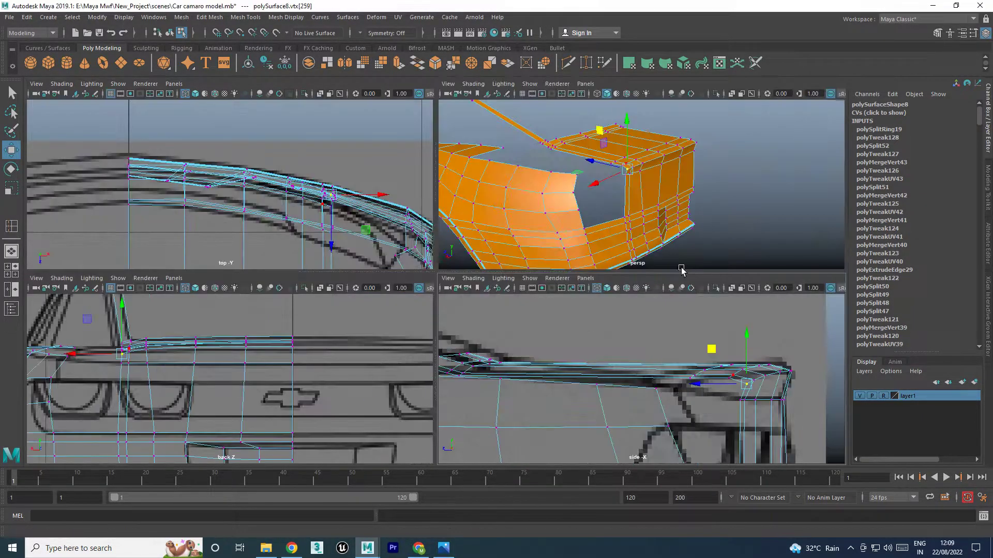
key("space")
mouse_move(560, 232)
left_mouse_down("alt")
mouse_move(569, 231)
mouse_move(550, 232)
left_mouse_up("alt")
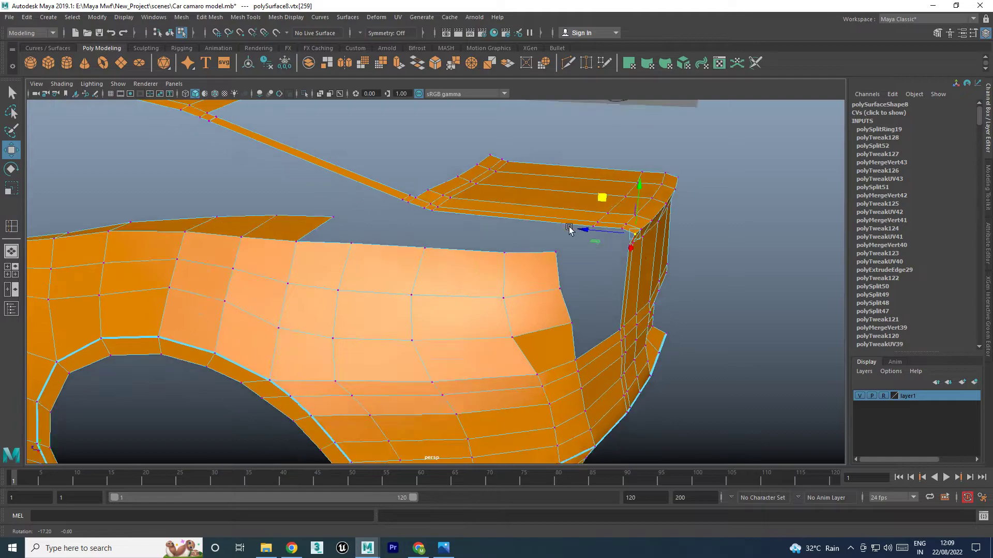
key("space")
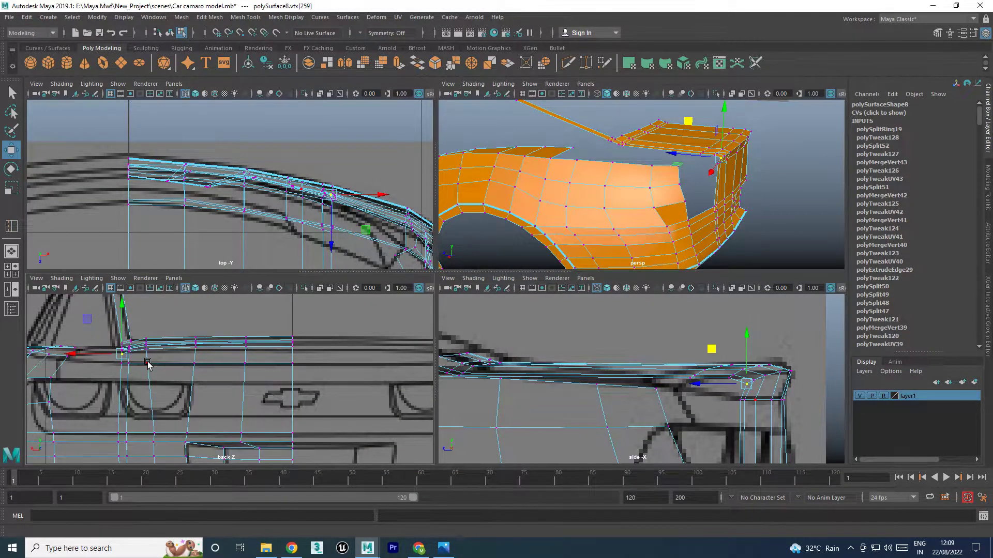
key("space")
scroll(266, 279, "up", 2)
scroll(269, 279, "up", 2)
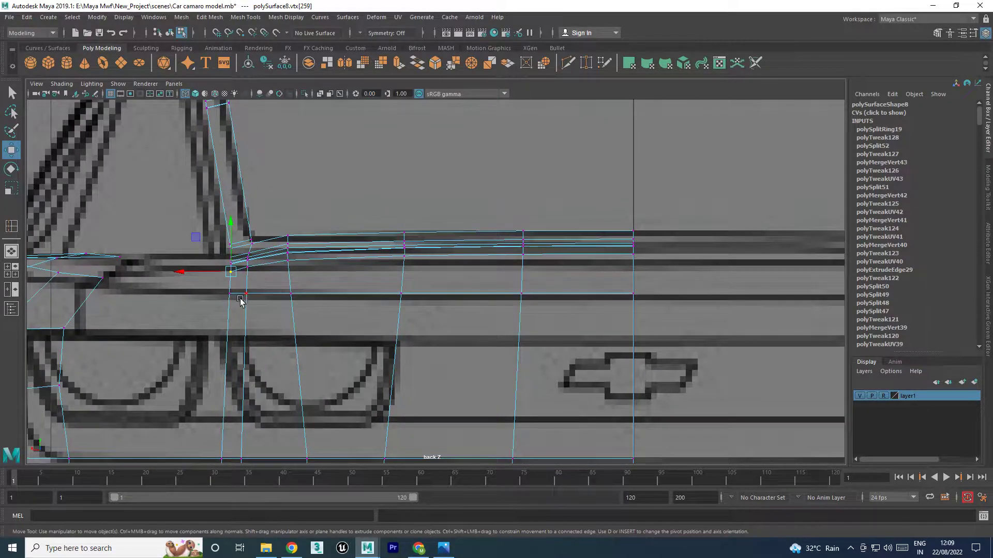
left_click(248, 260)
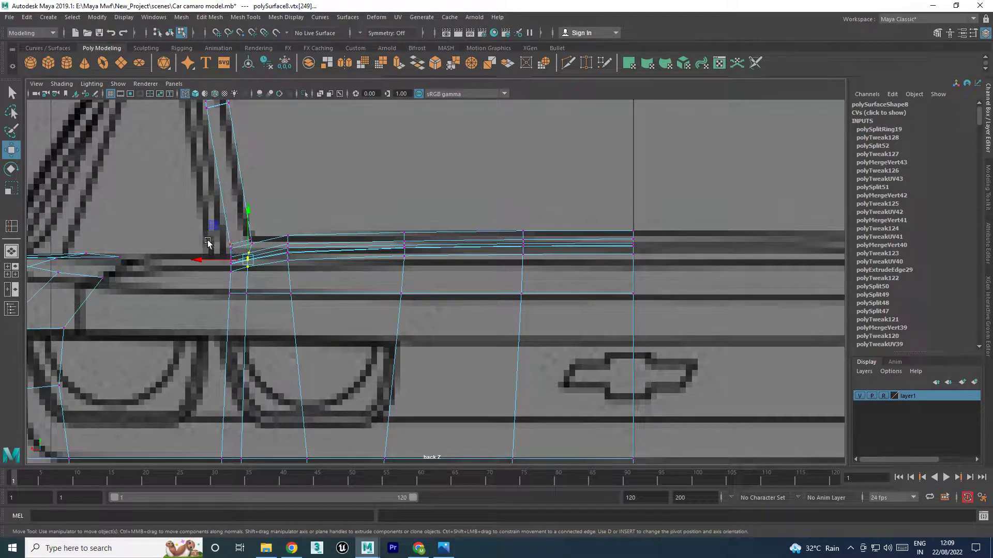
left_click_drag(213, 225, 217, 224)
mouse_move(238, 305)
left_mouse_down()
mouse_move(262, 274)
mouse_move(221, 295)
left_mouse_up()
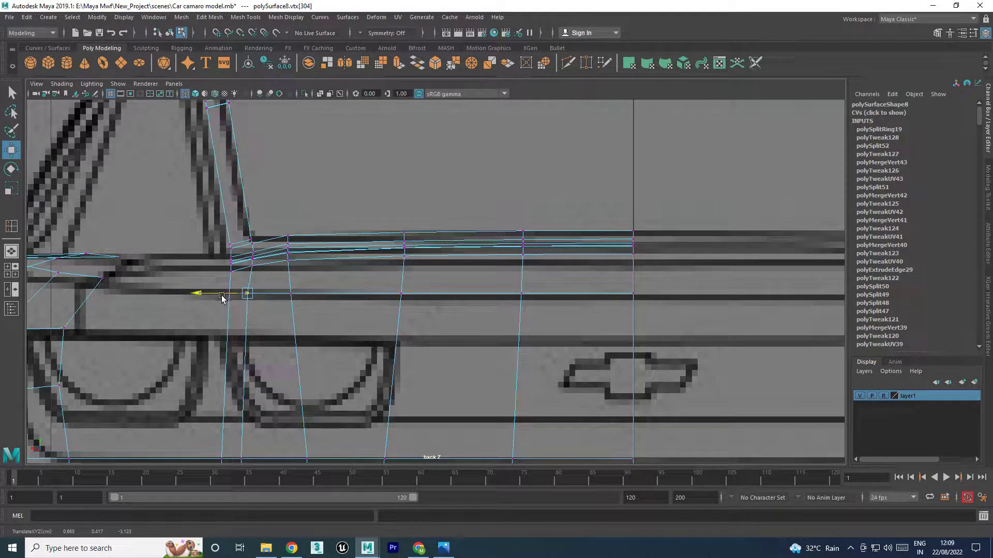
In the side view, select another rear-deck vertex and follow the deck line
key("space")
key("space")
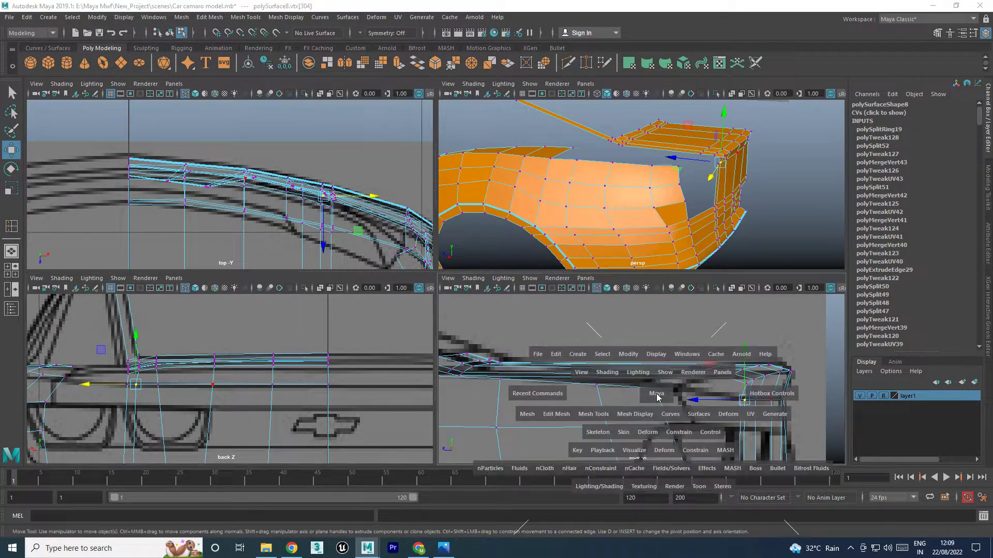
scroll(510, 358, "up", 2)
middle_click_drag(509, 357, 581, 366, "alt")
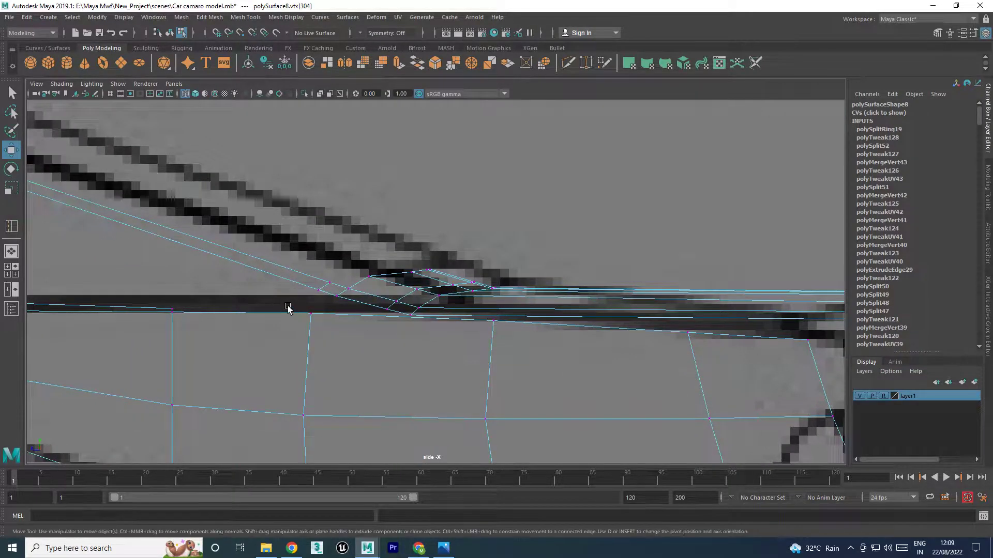
middle_click_drag(343, 305, 542, 338, "alt")
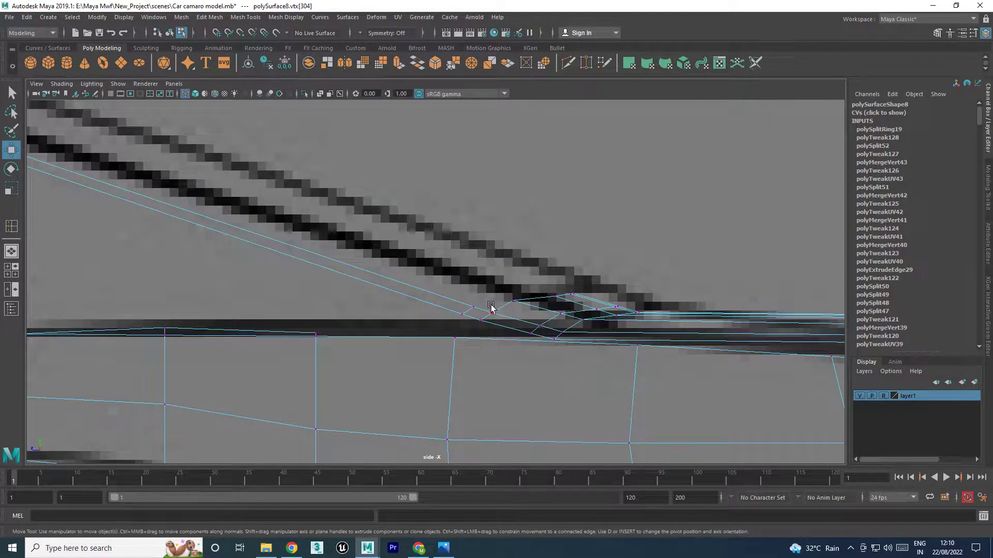
left_click_drag(499, 291, 526, 309)
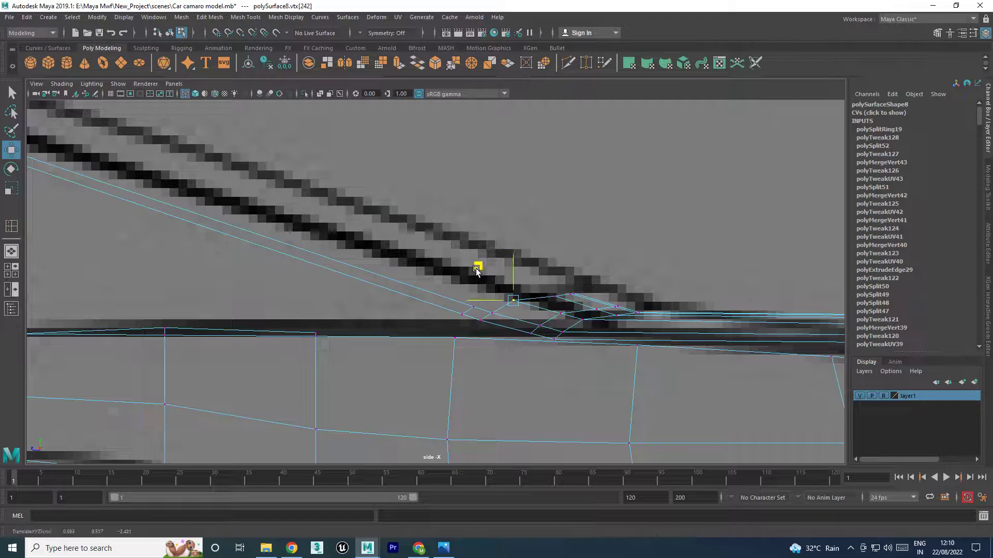
middle_click_drag(476, 271, 762, 364, "alt")
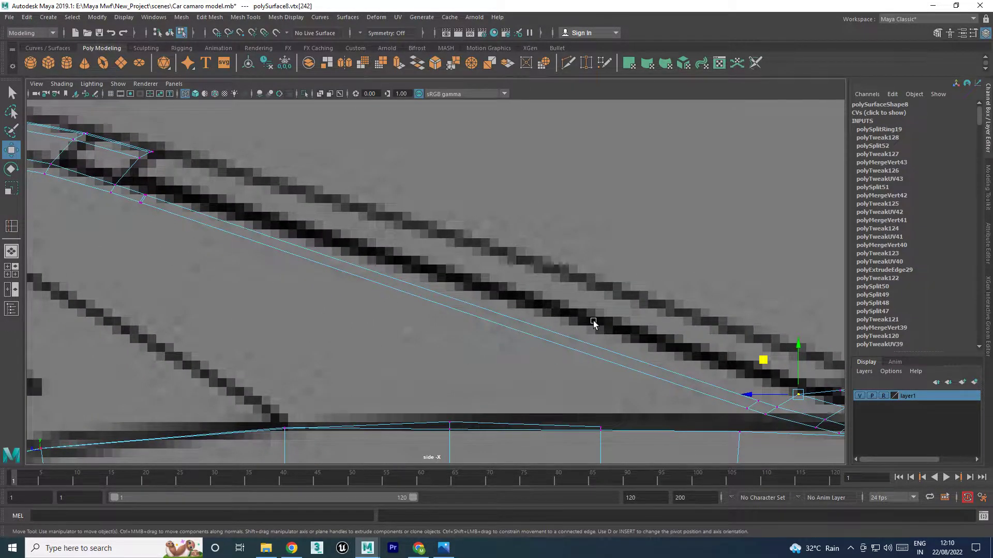
scroll(593, 323, "down", 5)
scroll(627, 332, "up", 2)
scroll(626, 332, "up", 2)
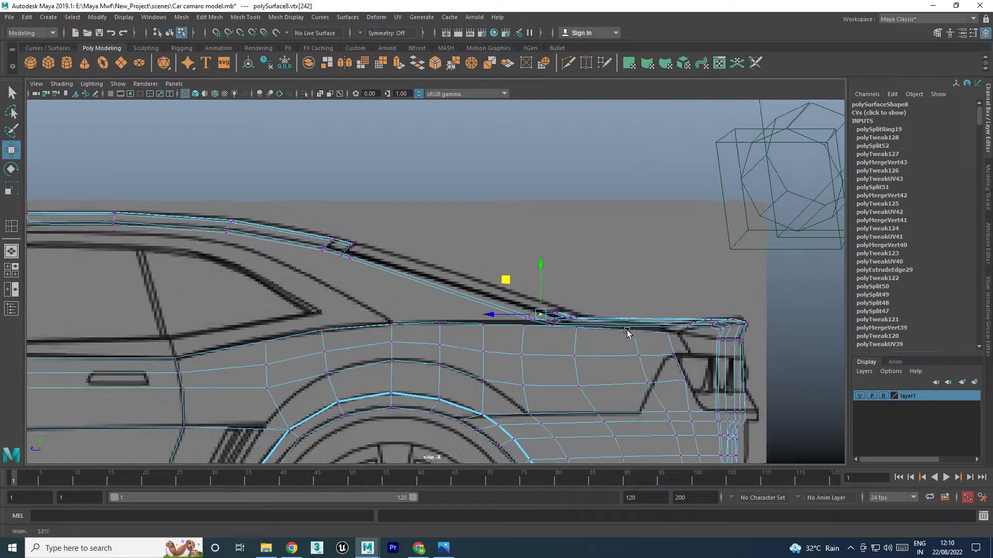
scroll(627, 332, "up", 1)
middle_click_drag(731, 348, 525, 325, "alt")
Orbit the perspective view close to the rear body and switch to edge selection
key("space")
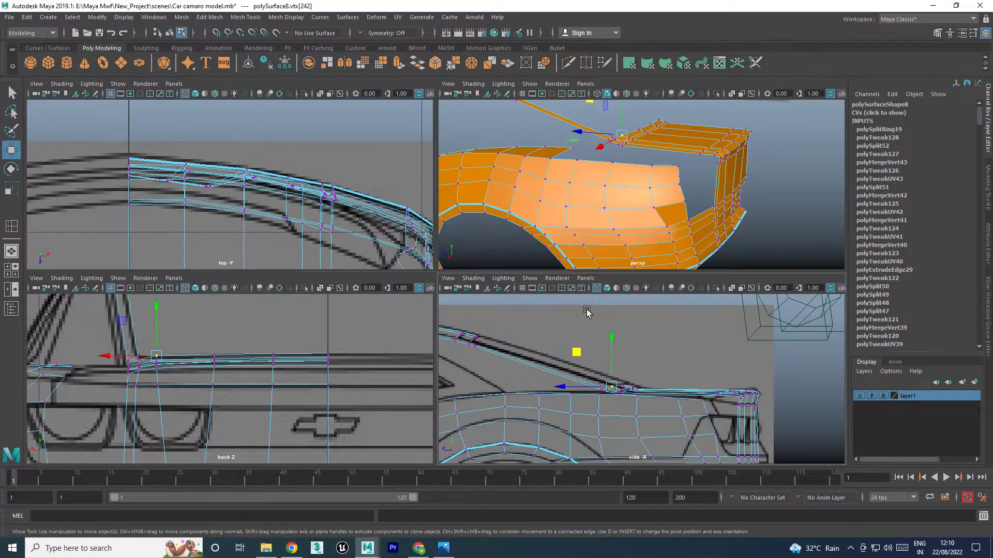
key("space")
scroll(405, 360, "up", 3)
mouse_move(405, 360)
left_mouse_down("alt")
mouse_move(432, 309)
mouse_move(408, 282)
mouse_move(429, 276)
left_mouse_up("alt")
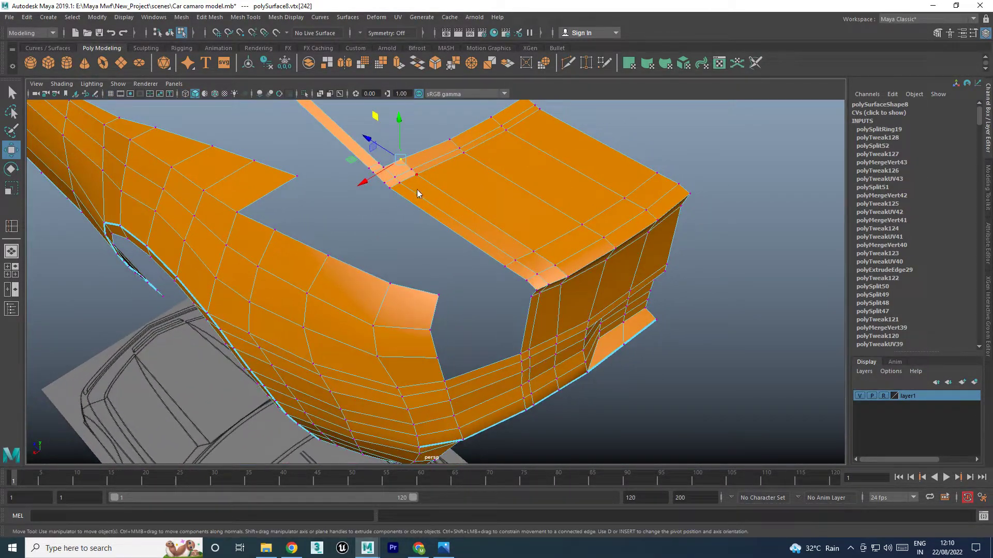
right_click_drag(418, 194, 414, 162)
mouse_move(282, 190)
right_mouse_down("alt")
mouse_move(355, 215)
mouse_move(388, 285)
right_mouse_up("alt")
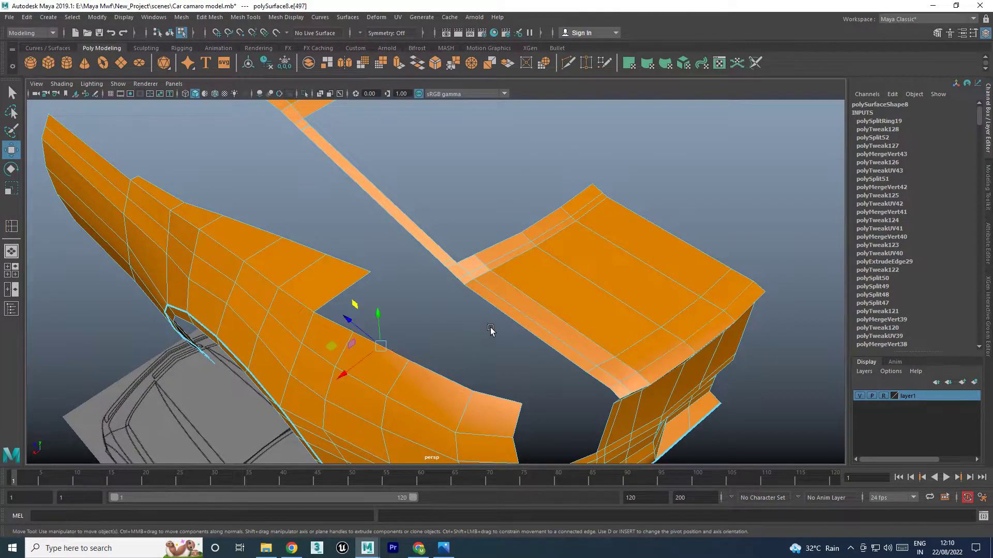
Move the edges at the rear window corner onto the back blueprint lines
key("space")
key("space")
left_click(241, 339)
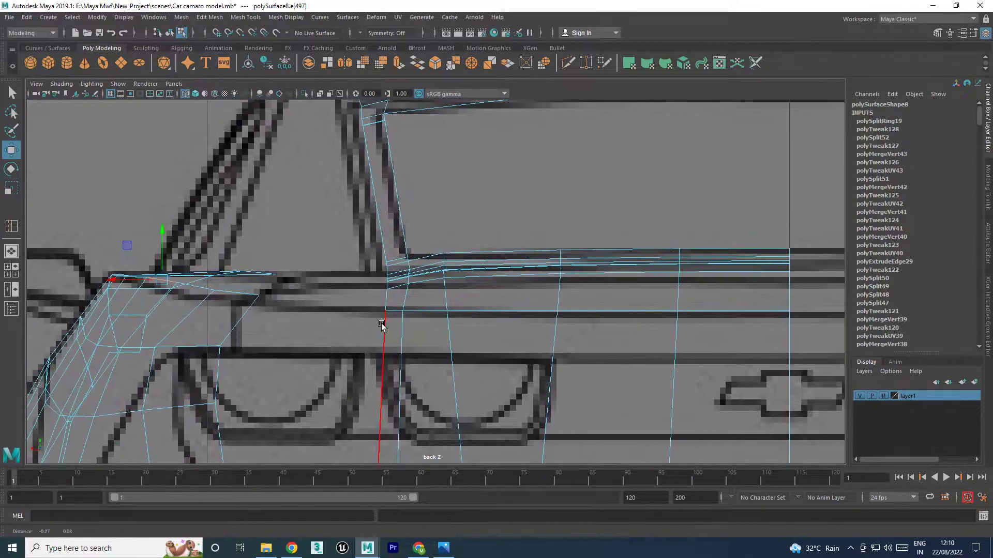
middle_click_drag(240, 339, 462, 322, "alt")
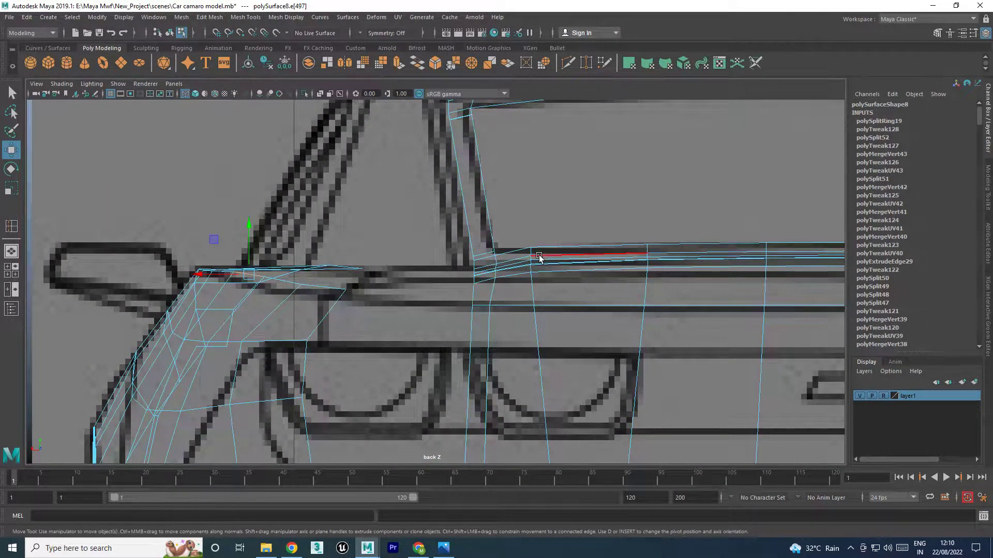
left_click(485, 260)
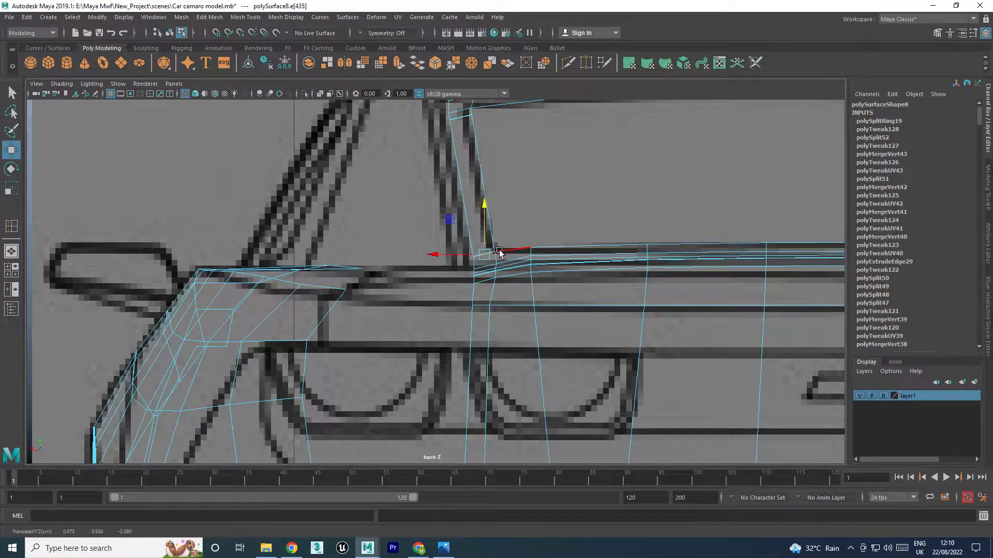
left_click(512, 231)
left_click(484, 253)
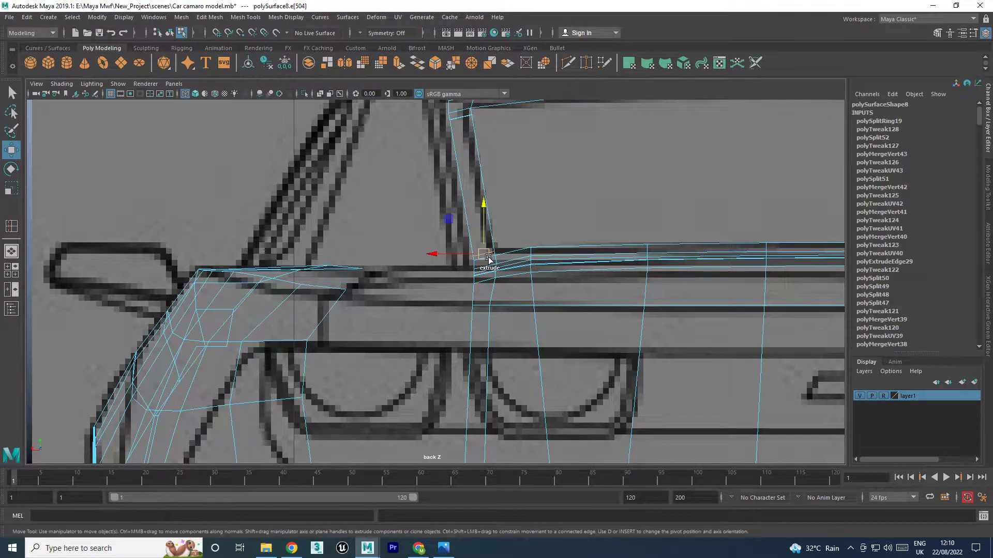
left_click_drag(480, 214, 471, 254)
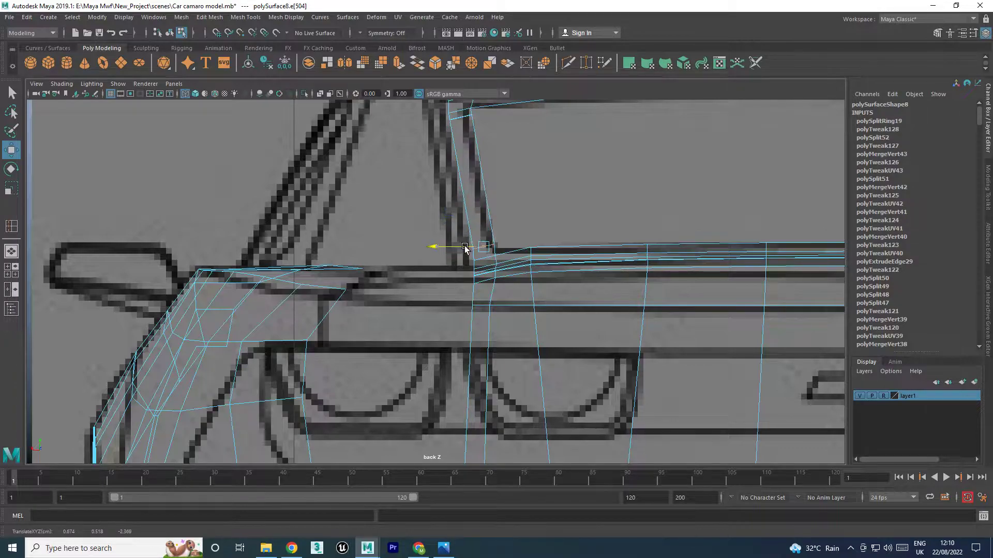
left_click(484, 232)
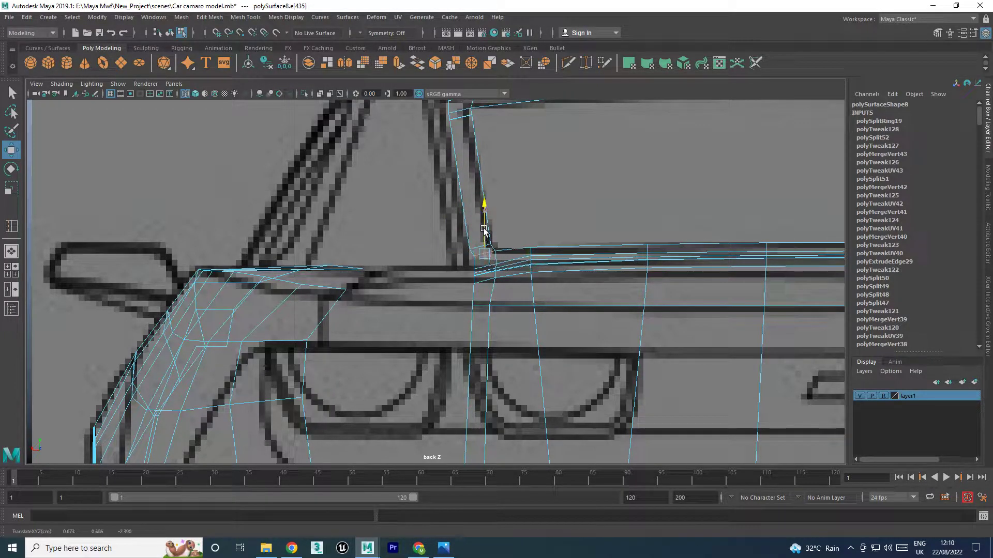
left_click_drag(478, 254, 464, 254)
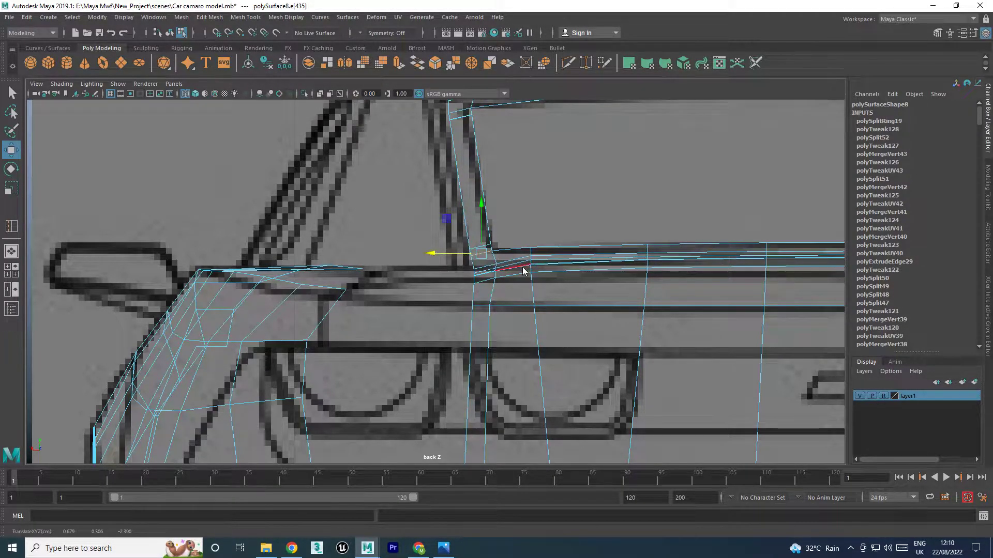
Select the window-corner vertices and shift them sideways along X
key("space")
key("space")
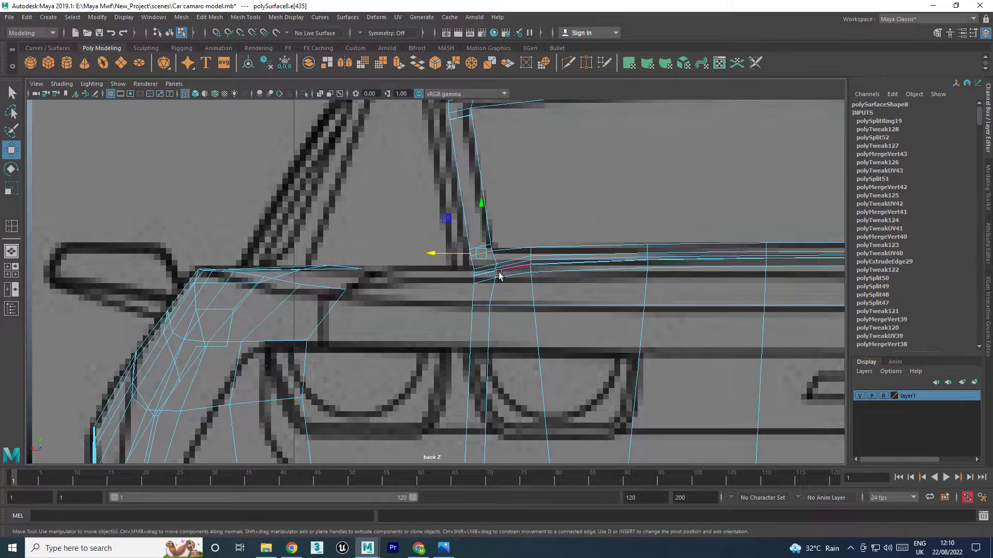
key("F9")
mouse_move(496, 268)
left_mouse_down()
mouse_move(497, 258)
mouse_move(460, 270)
left_mouse_up()
key("space")
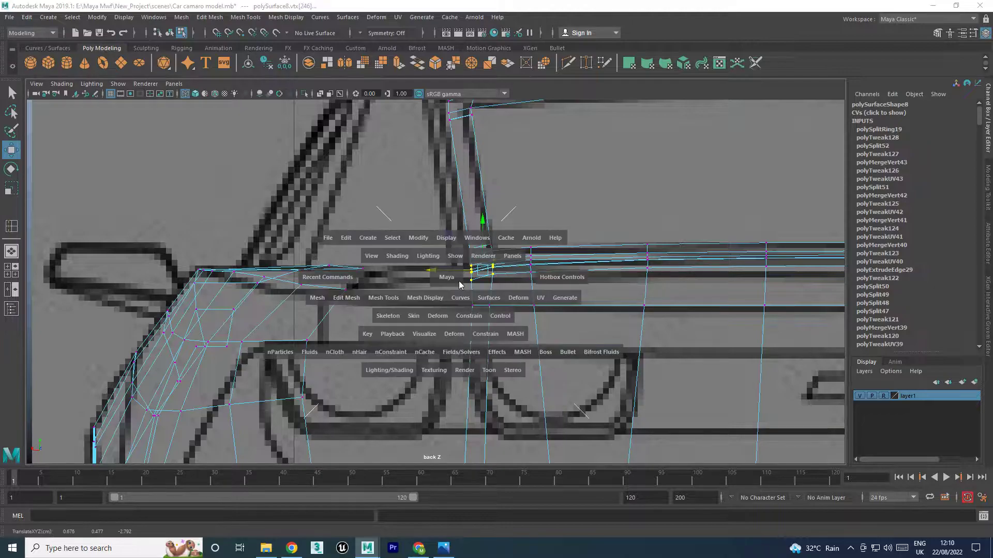
key("space")
Move the upper spoiler vertex left to tighten the spoiler edge
mouse_move(515, 296)
left_mouse_down("alt")
mouse_move(556, 279)
mouse_move(496, 316)
left_mouse_up("alt")
right_click_drag(497, 317, 657, 277, "alt")
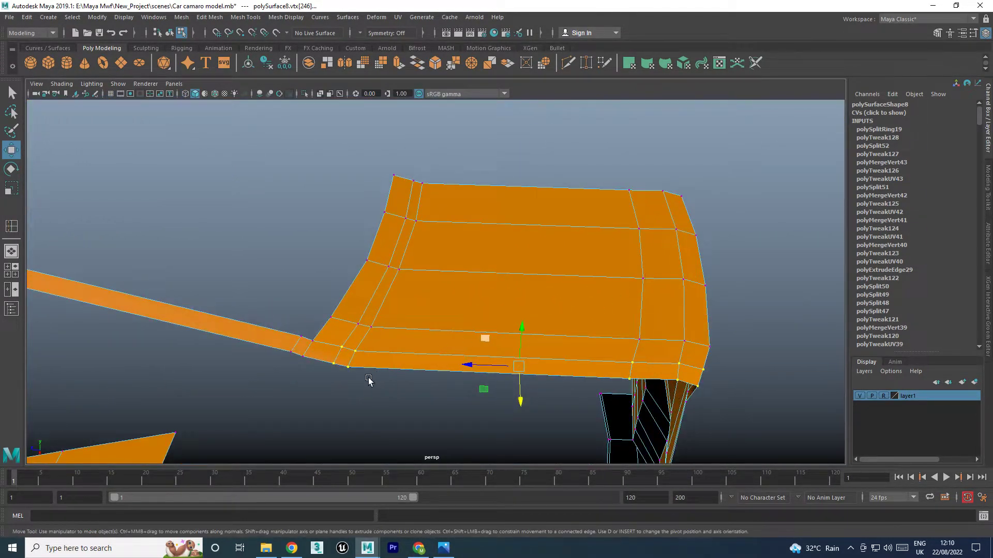
left_click_drag(346, 313, 346, 313)
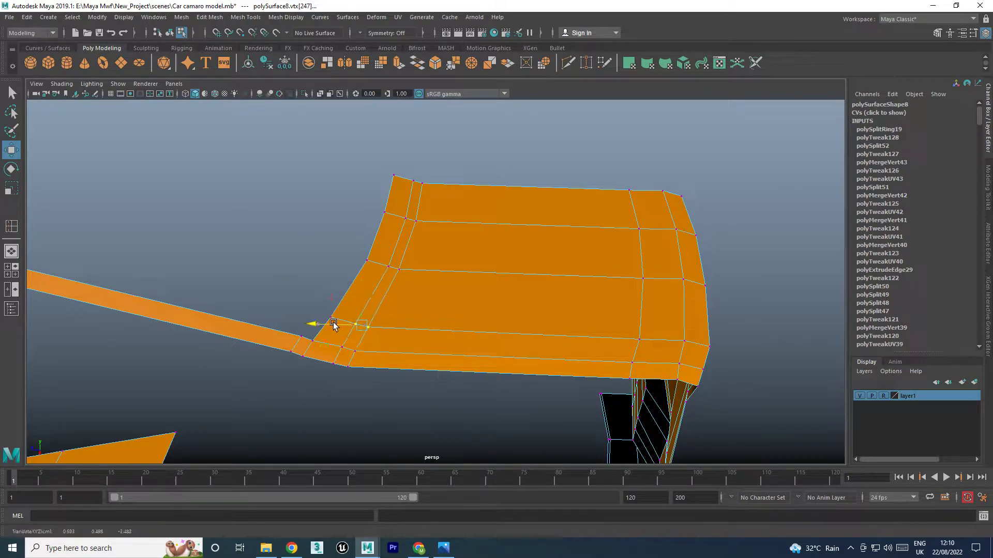
mouse_move(428, 291)
left_mouse_down()
mouse_move(383, 256)
mouse_move(338, 266)
left_mouse_up()
left_click_drag(448, 237, 427, 218)
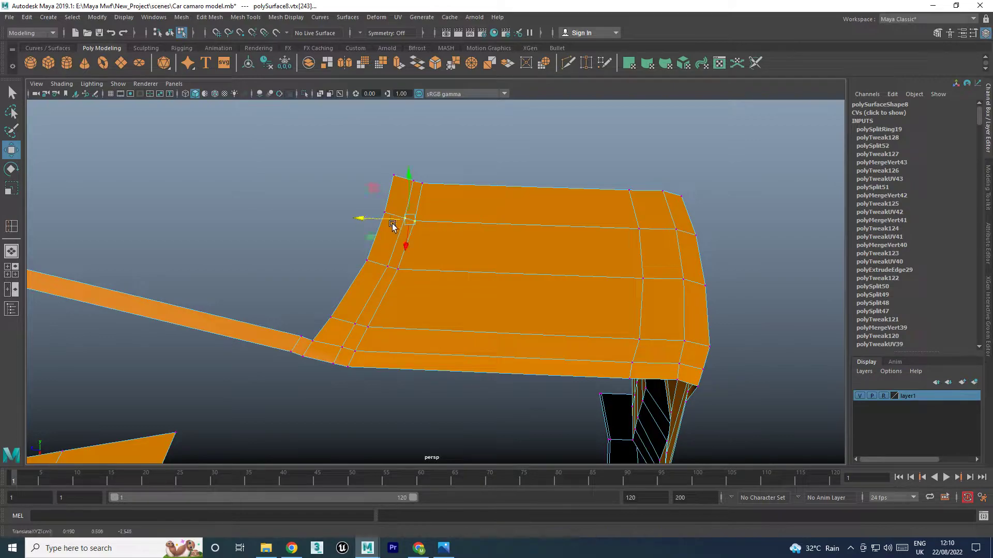
Tuck in the trunk-lid corner vertices where they meet the quarter panel
key("space")
key("space")
mouse_move(653, 288)
left_mouse_down("alt")
mouse_move(658, 305)
mouse_move(616, 284)
mouse_move(562, 277)
mouse_move(622, 297)
mouse_move(613, 274)
mouse_move(471, 269)
left_mouse_up("alt")
left_click_drag(383, 205, 372, 220)
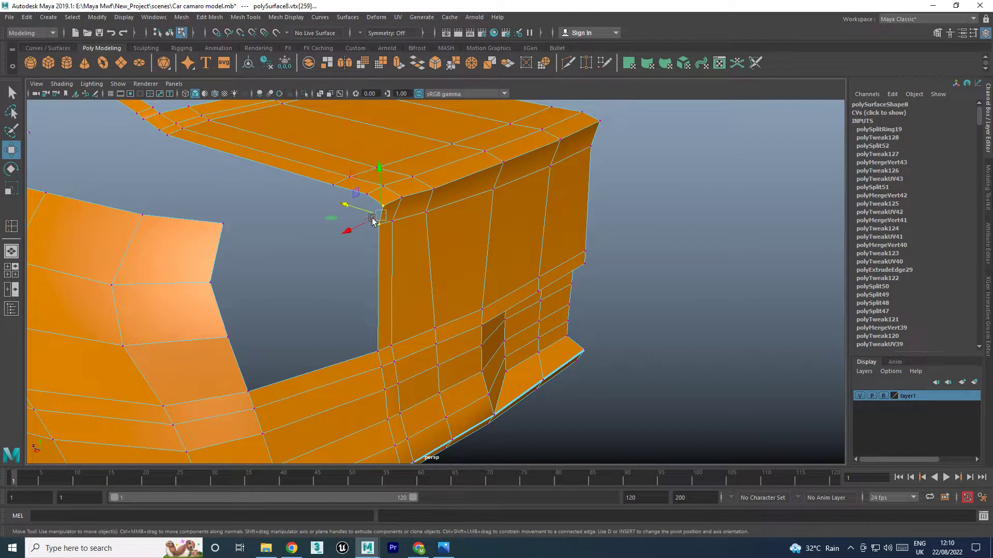
left_click(401, 197)
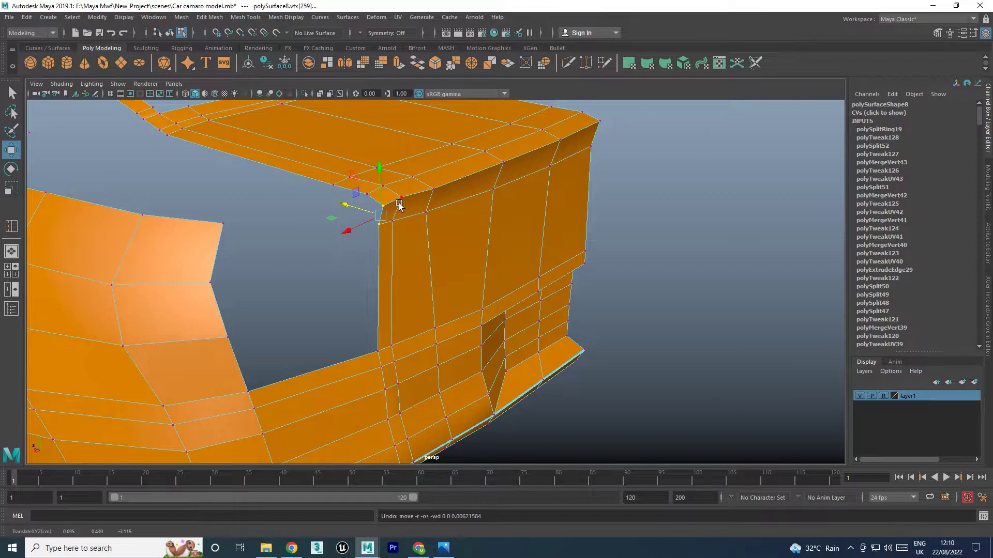
mouse_move(387, 211)
left_mouse_down()
mouse_move(367, 211)
mouse_move(407, 245)
mouse_move(532, 308)
left_mouse_up()
left_click(383, 227)
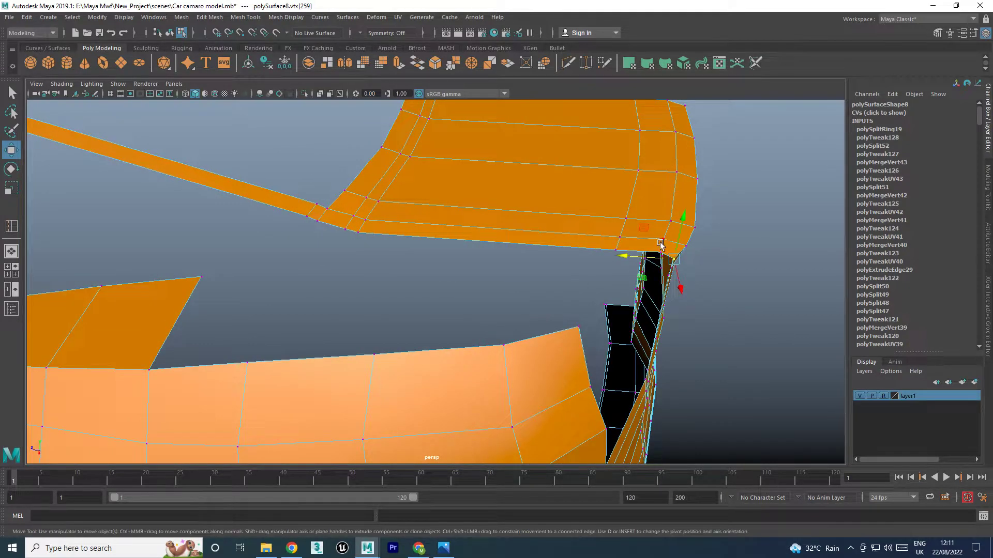
left_click(660, 243)
mouse_move(661, 241)
left_mouse_down()
mouse_move(632, 239)
mouse_move(518, 289)
left_mouse_up()
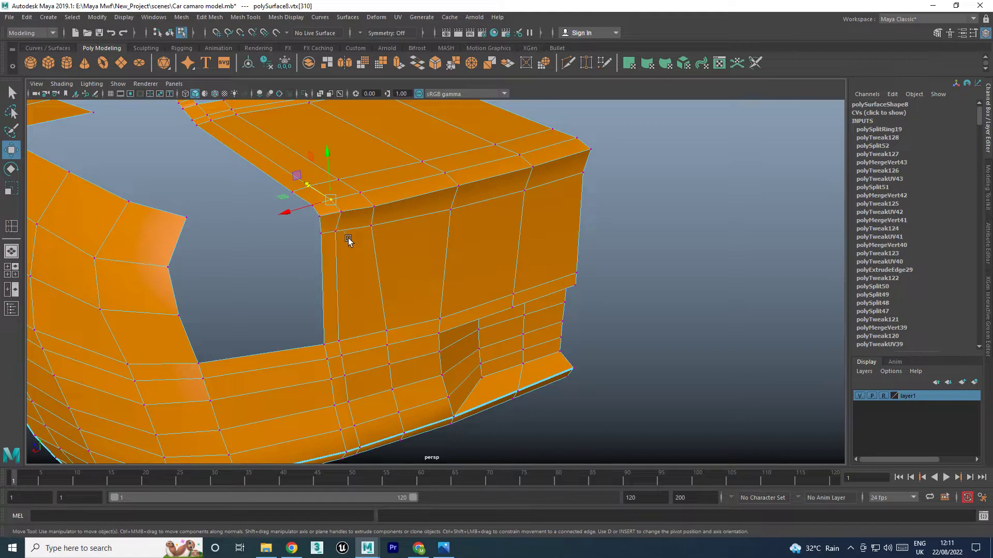
left_click(337, 231)
left_click_drag(325, 236, 312, 242)
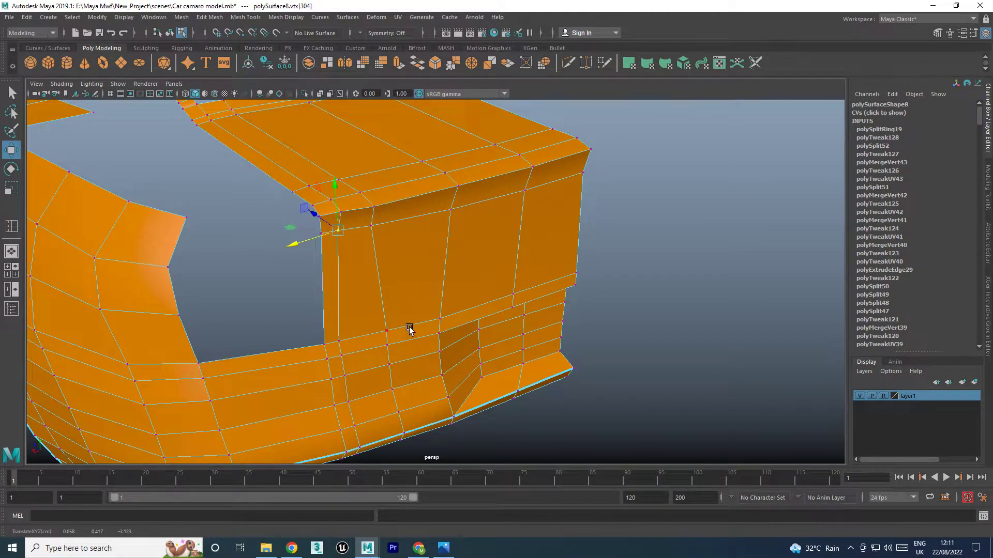
left_click_drag(409, 329, 413, 332, "alt")
Preview the body smoothed with 3, then select the whole car body mesh in object mode
key("3")
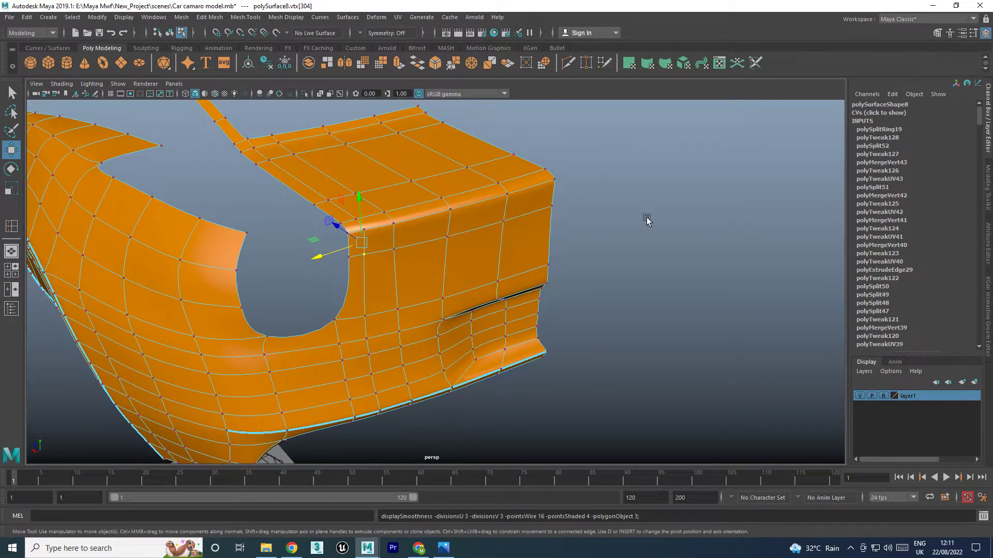
left_click(647, 219)
scroll(569, 249, "down", 4)
left_click_drag(501, 277, 466, 284, "alt")
key("F8")
left_click_drag(559, 244, 536, 324, "alt")
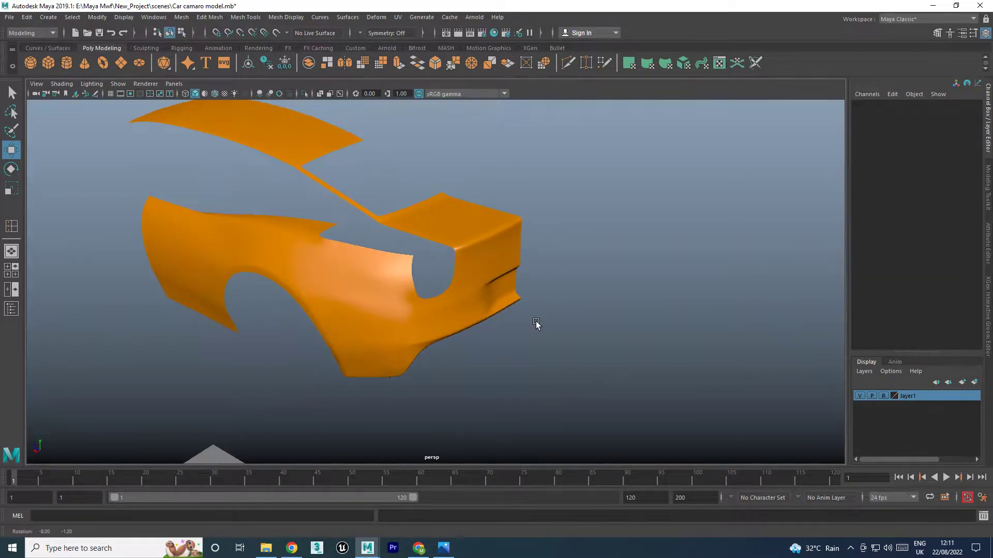
left_click(479, 301)
scroll(466, 309, "up", 3)
scroll(450, 317, "up", 3)
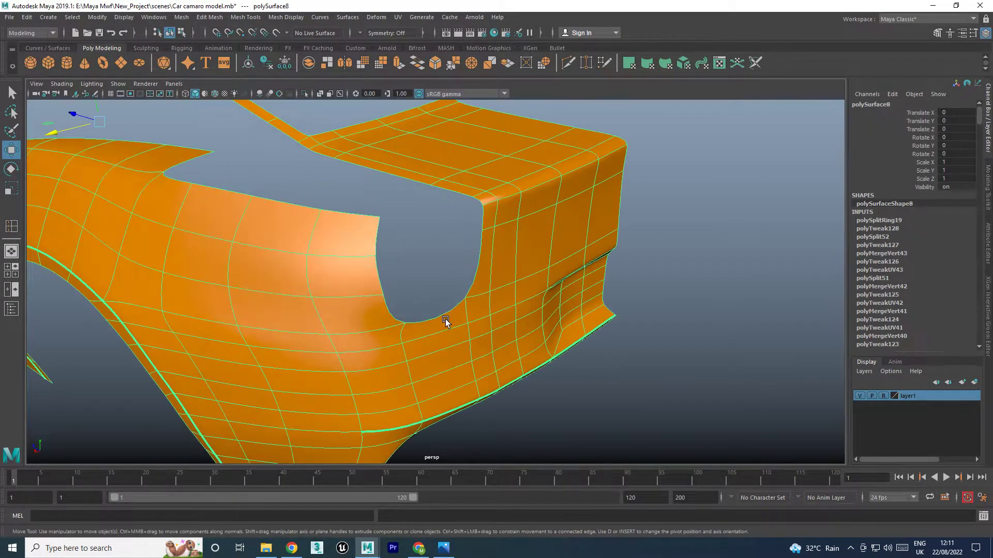
mouse_move(445, 320)
left_mouse_down("alt")
mouse_move(437, 313)
mouse_move(445, 311)
left_mouse_up("alt")
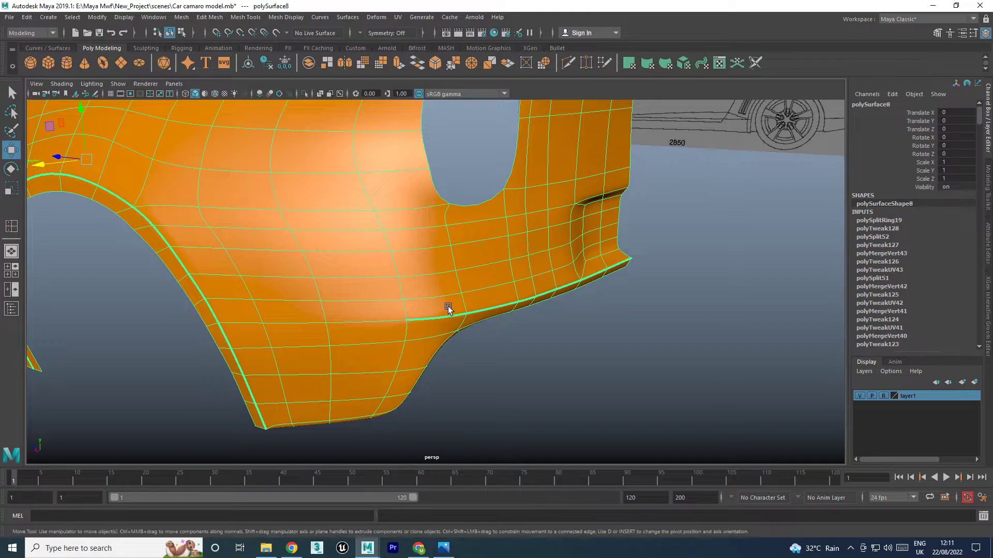
Delete the unneeded edge from the lower rear quarter panel in edge mode
key("F10")
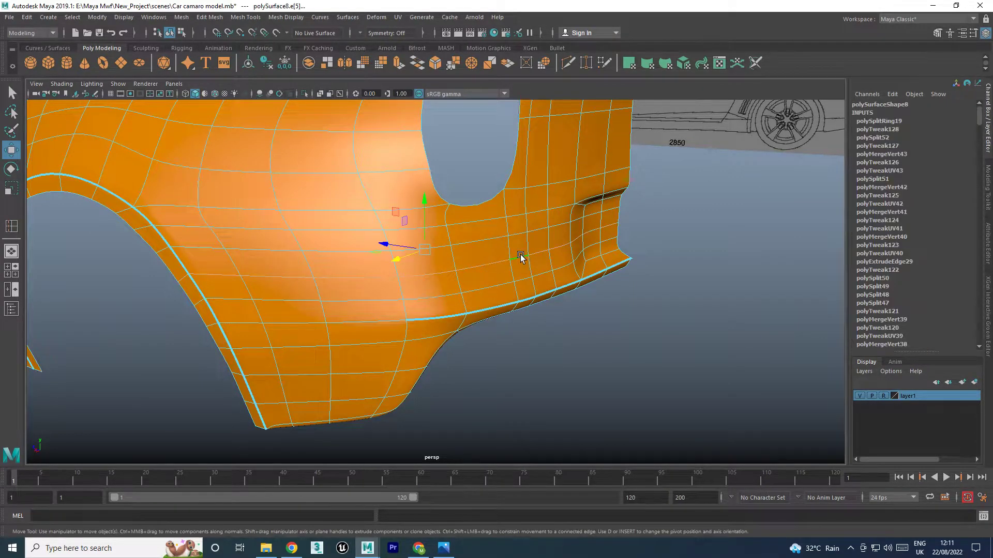
right_click(476, 271, "shift")
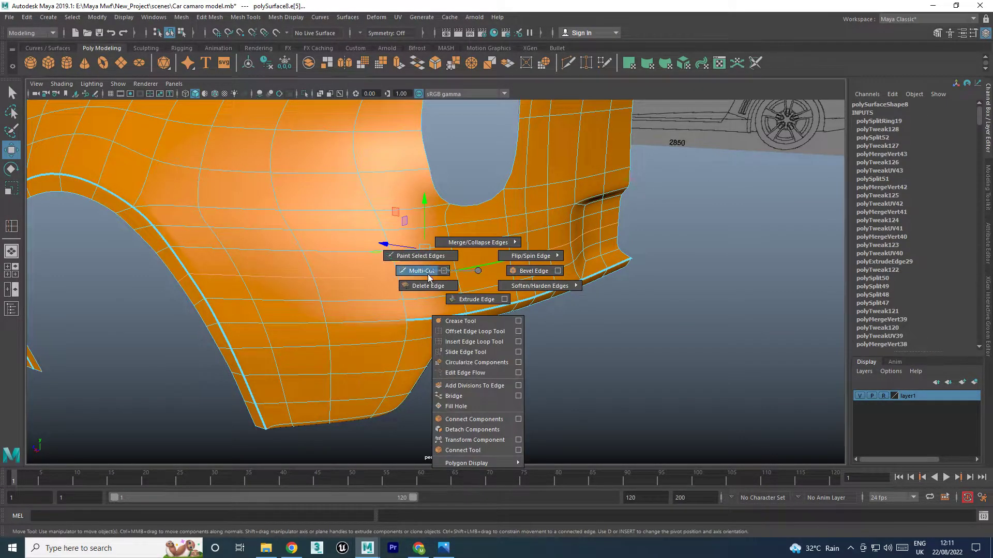
right_click_drag(428, 278, 421, 283, "shift")
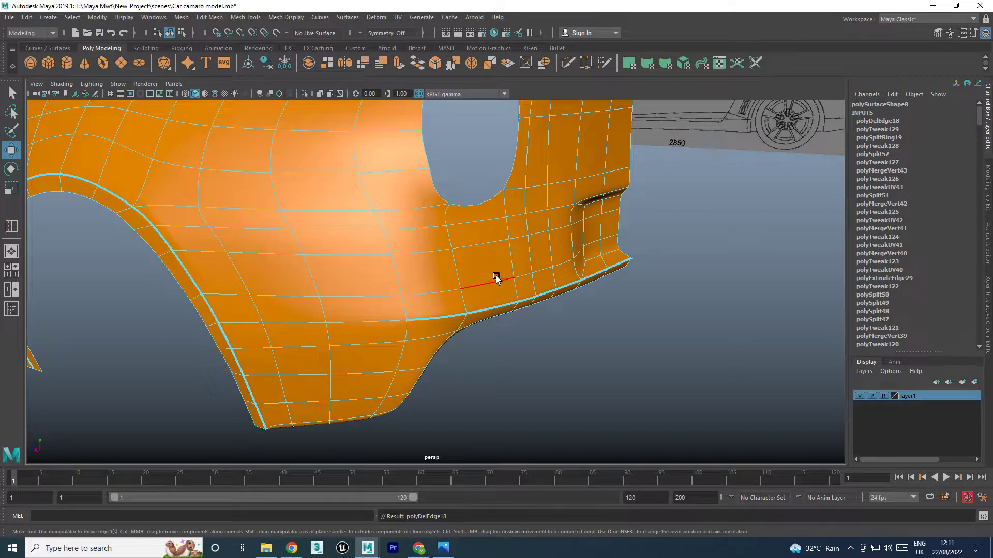
mouse_move(496, 278)
left_mouse_down("alt")
mouse_move(490, 290)
mouse_move(541, 288)
left_mouse_up("alt")
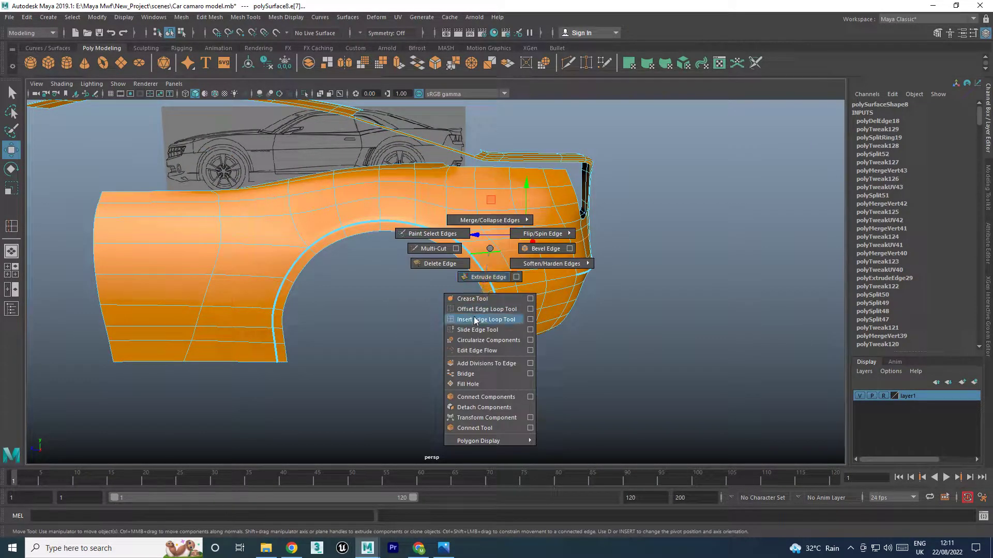
Select an edge near the wheel arch and check the rear fender from a three-quarter view
right_click_drag(490, 251, 476, 331, "shift")
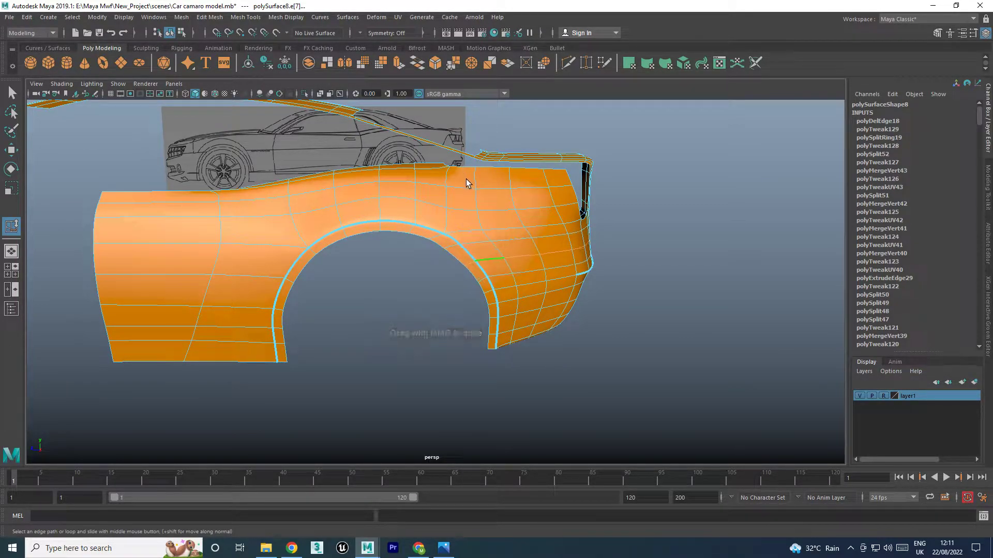
key("w")
scroll(488, 273, "up", 3)
left_click(491, 250)
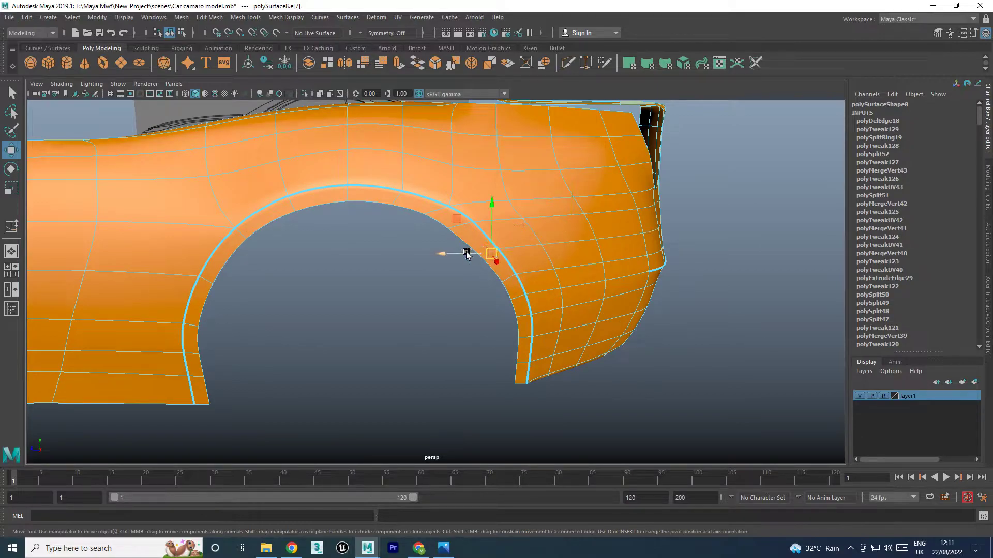
mouse_move(470, 254)
left_mouse_down("alt")
mouse_move(506, 283)
mouse_move(473, 282)
left_mouse_up("alt")
scroll(608, 228, "down", 3)
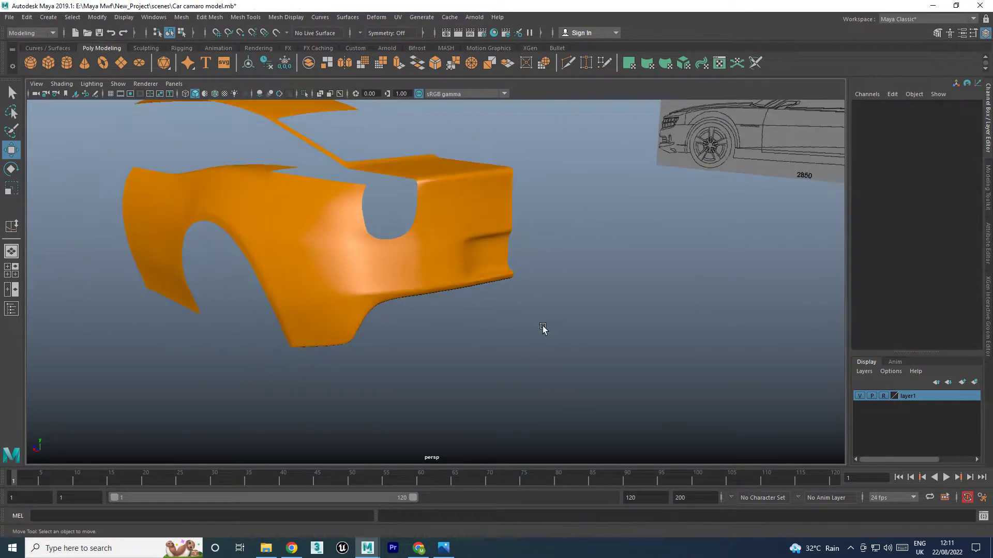
mouse_move(543, 328)
left_mouse_down("alt")
mouse_move(439, 296)
mouse_move(421, 302)
mouse_move(412, 280)
left_mouse_up("alt")
Add a Multi-Cut edge across the rear panel at the taillight line in the back view
key("space")
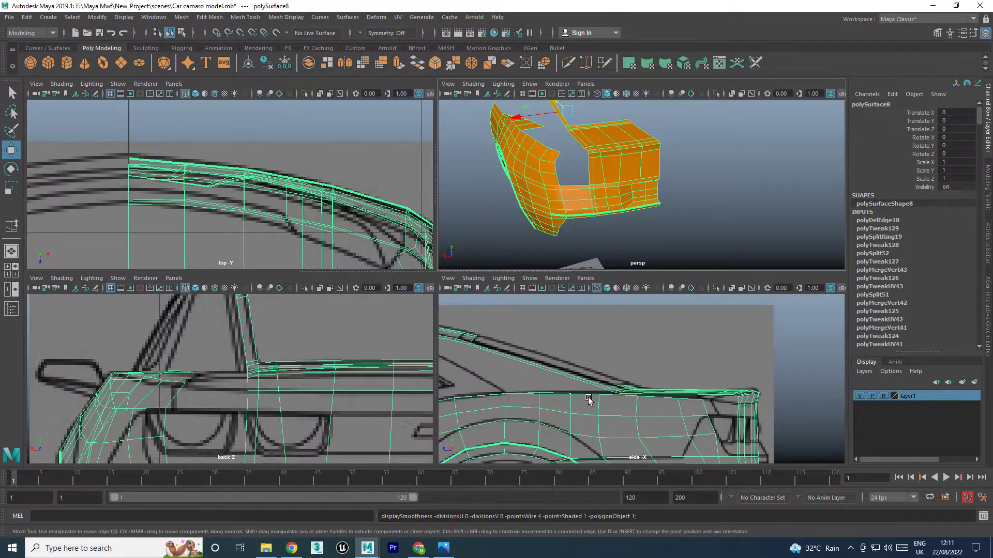
key("space")
scroll(595, 368, "up", 2)
scroll(595, 368, "up", 1)
scroll(590, 348, "up", 1)
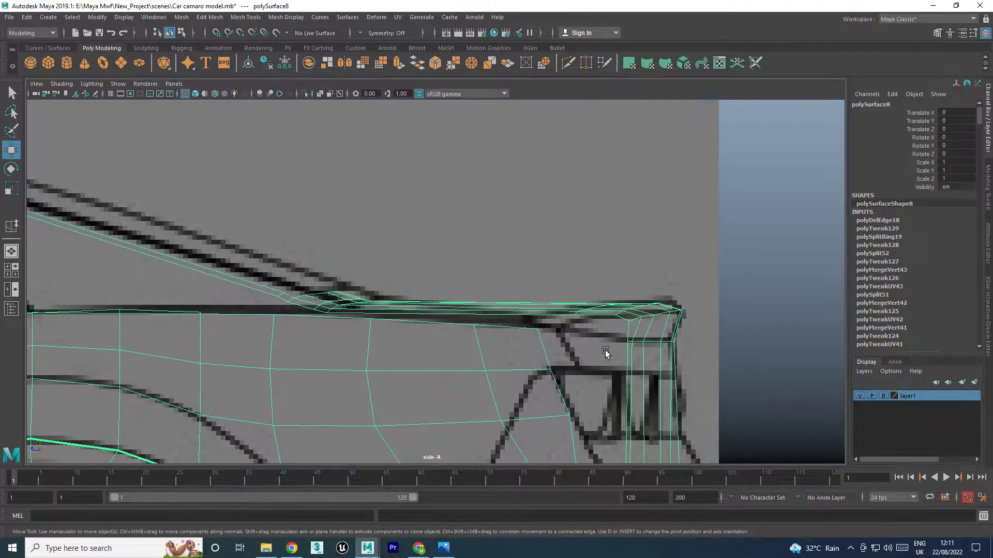
scroll(606, 351, "up", 1)
key("space")
key("space")
middle_click_drag(514, 399, 474, 306, "alt")
scroll(472, 299, "up", 1)
right_click_drag(472, 298, 433, 281, "shift")
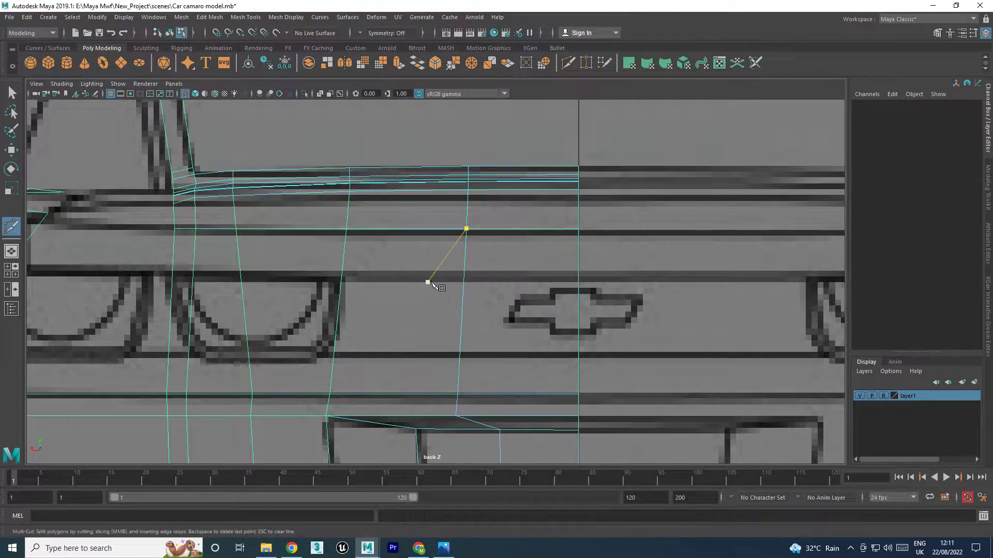
left_click(472, 280, "ctrl")
key("w")
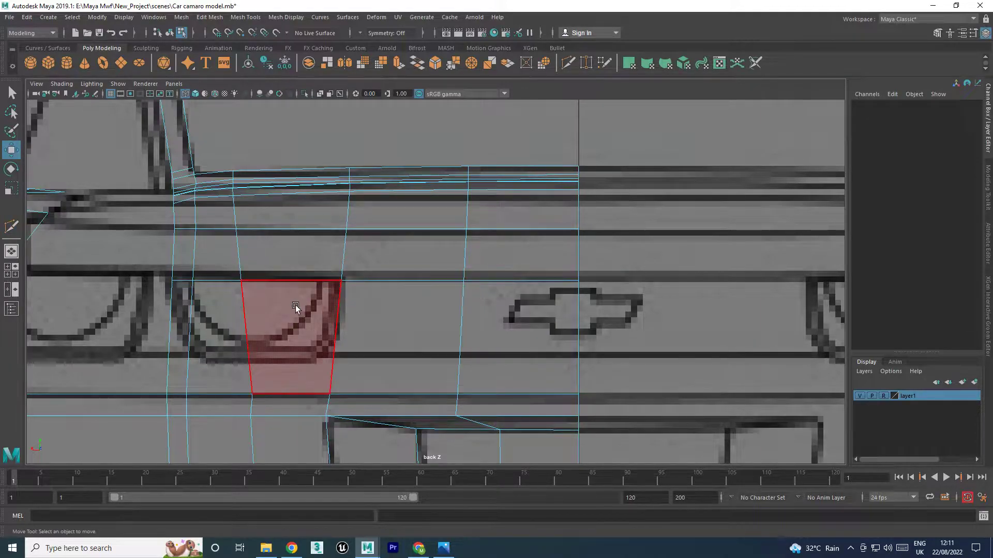
Nudge the new edge slightly toward the car's front in the side view
left_click(300, 280)
key("space")
key("space")
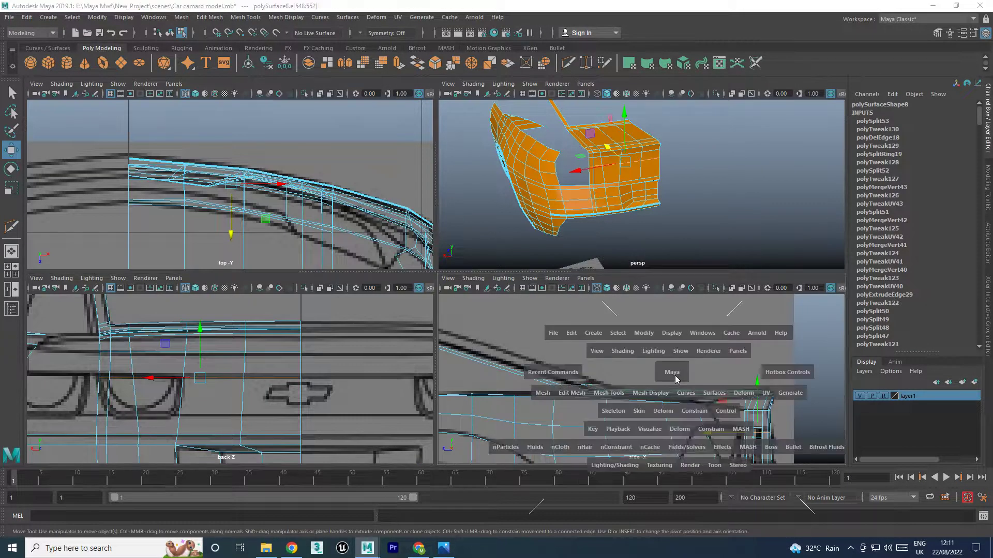
scroll(629, 351, "down", 1)
left_click_drag(629, 352, 626, 350)
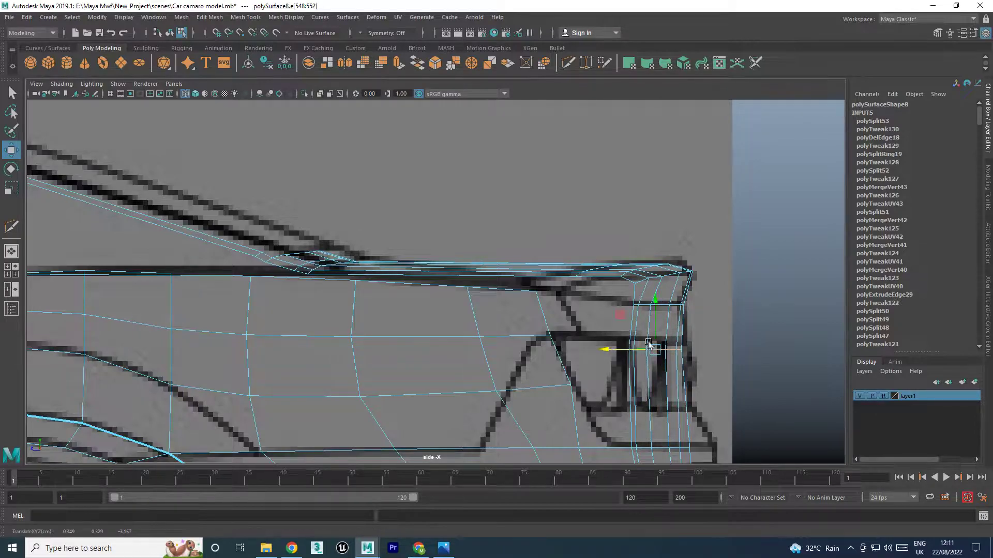
Review the rear panel in the back view against the yellow Camaro reference photo
key("space")
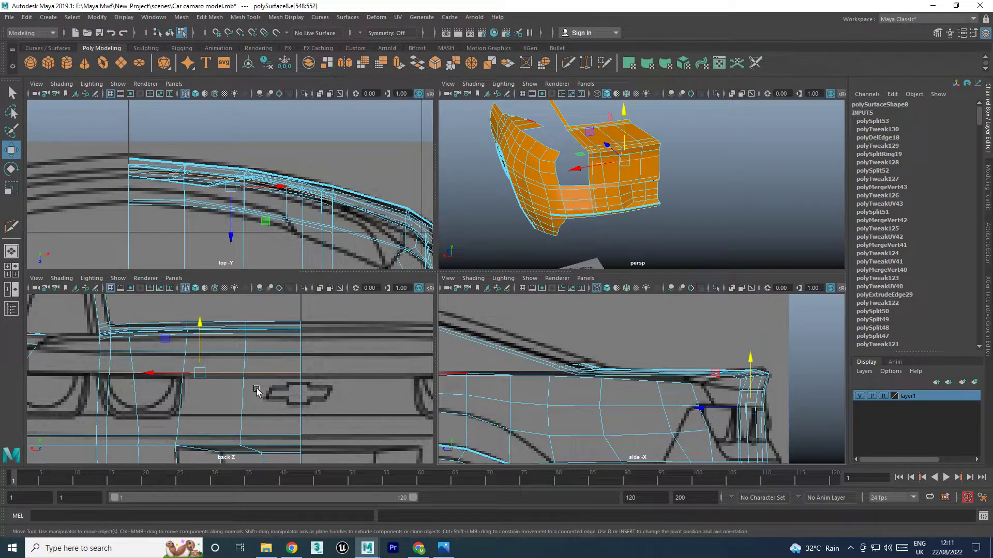
key("space")
scroll(221, 365, "down", 3)
scroll(520, 333, "down", 1)
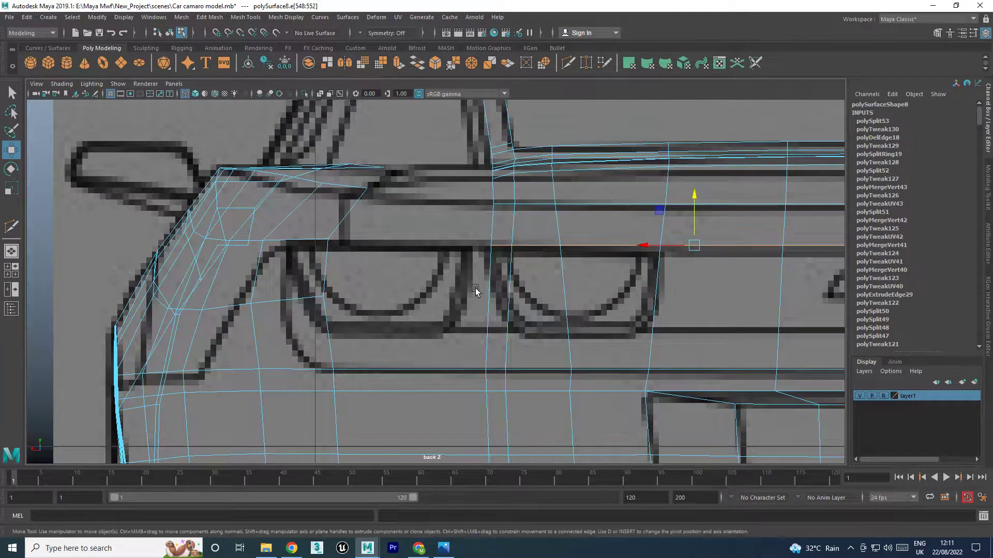
middle_click_drag(476, 291, 410, 266, "alt")
middle_click_drag(615, 265, 460, 262, "alt")
scroll(461, 261, "up", 5)
scroll(710, 281, "down", 5)
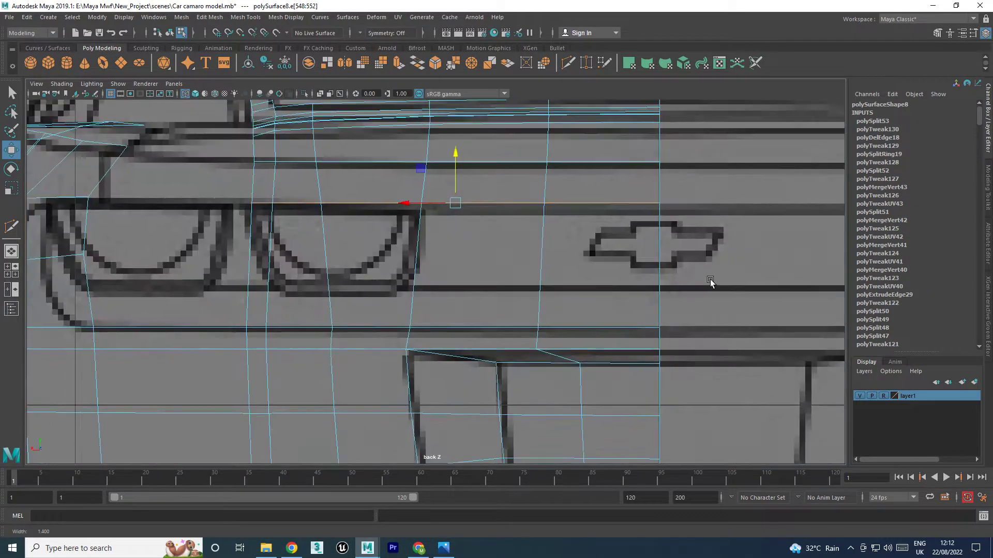
scroll(710, 280, "down", 2)
scroll(666, 285, "down", 3)
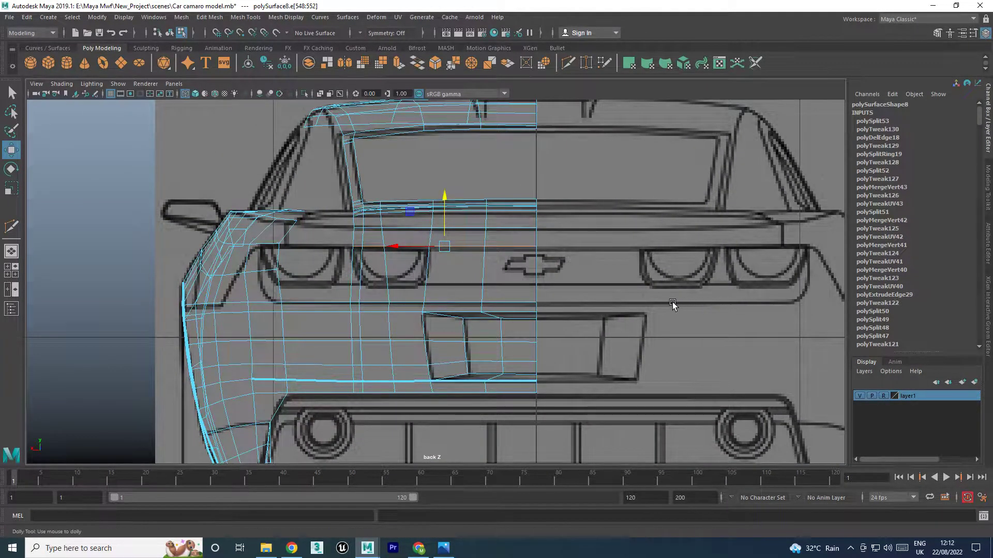
scroll(672, 305, "down", 2)
left_click(444, 549)
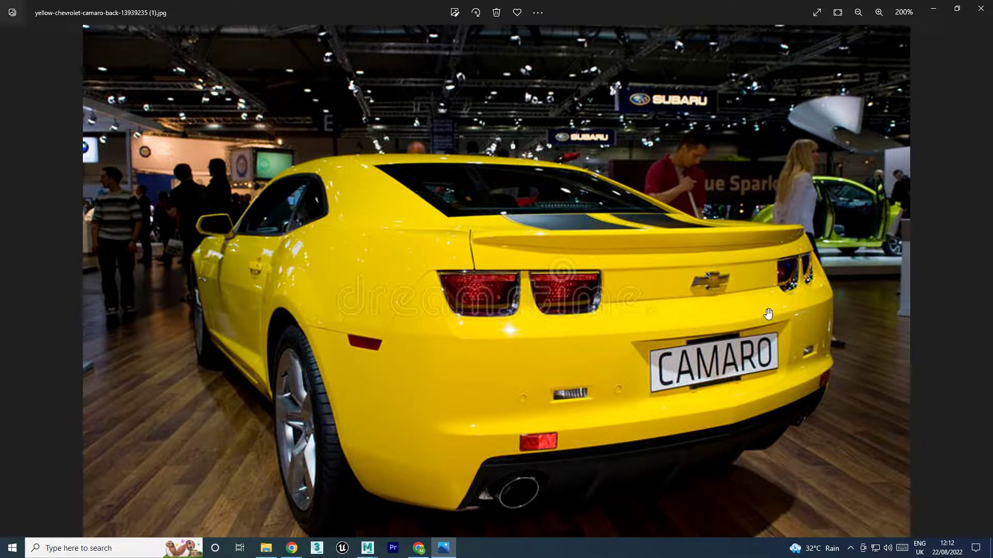
left_click(437, 552)
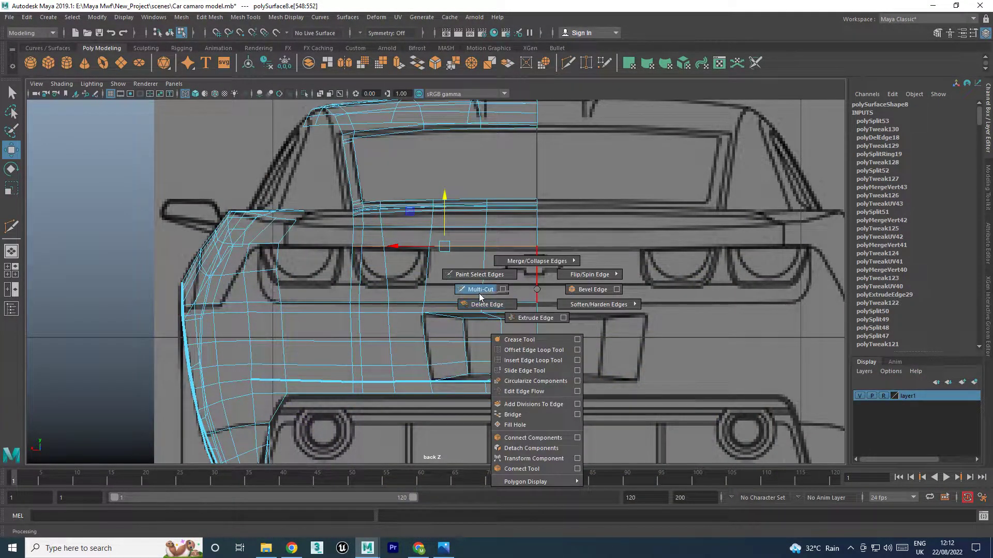
Cut a new edge beneath the taillights and compare it with the reference photo
right_click_drag(533, 293, 533, 308, "shift")
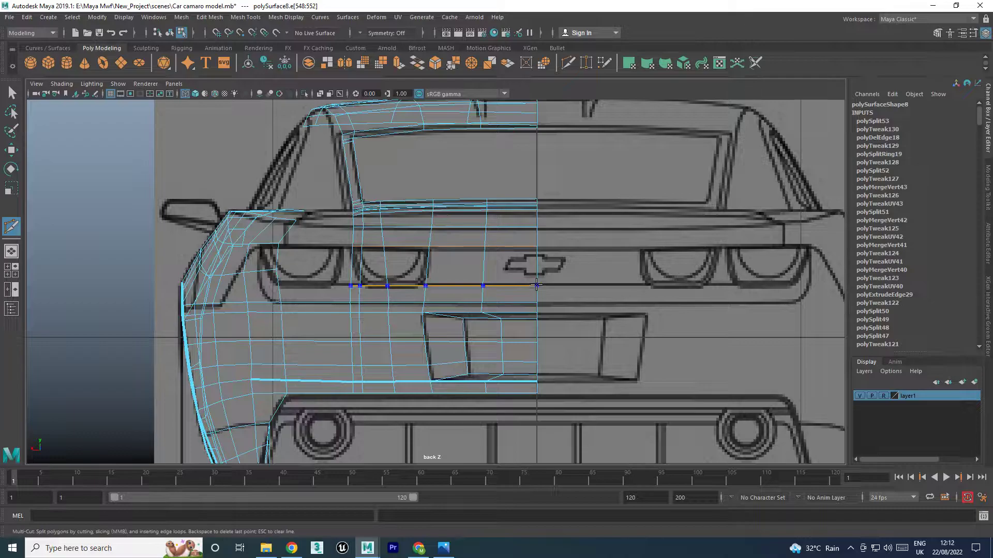
left_click(536, 284)
key("Return")
key("w")
key("space")
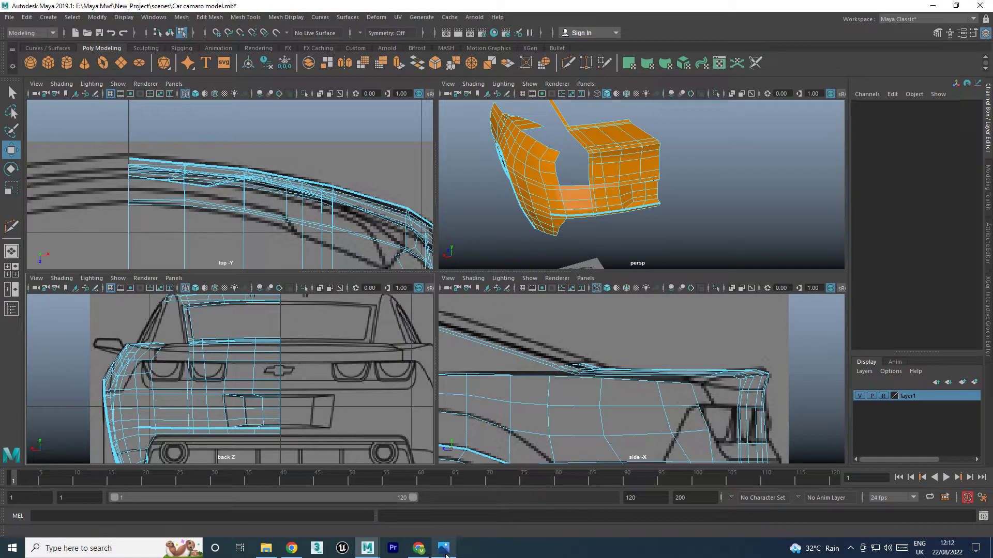
left_click(443, 548)
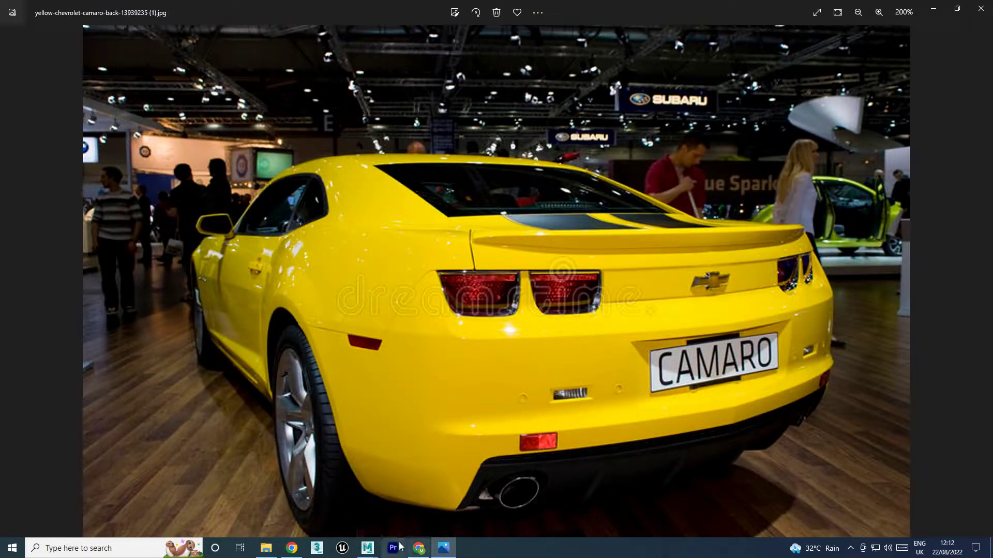
mouse_move(367, 548)
left_click(424, 488)
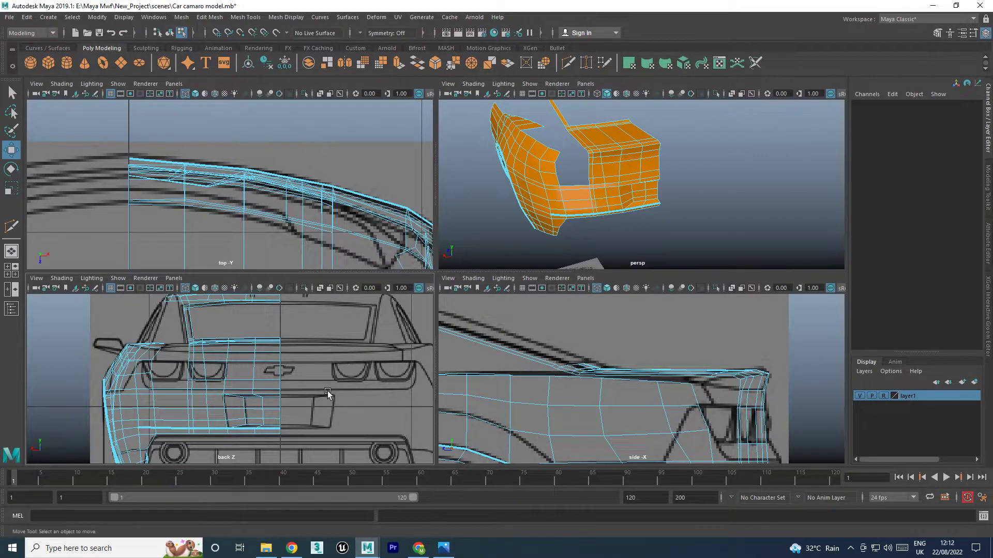
Select the new edge loop under the taillights and push it toward the car's front in the side view
key("space")
double_click(450, 287)
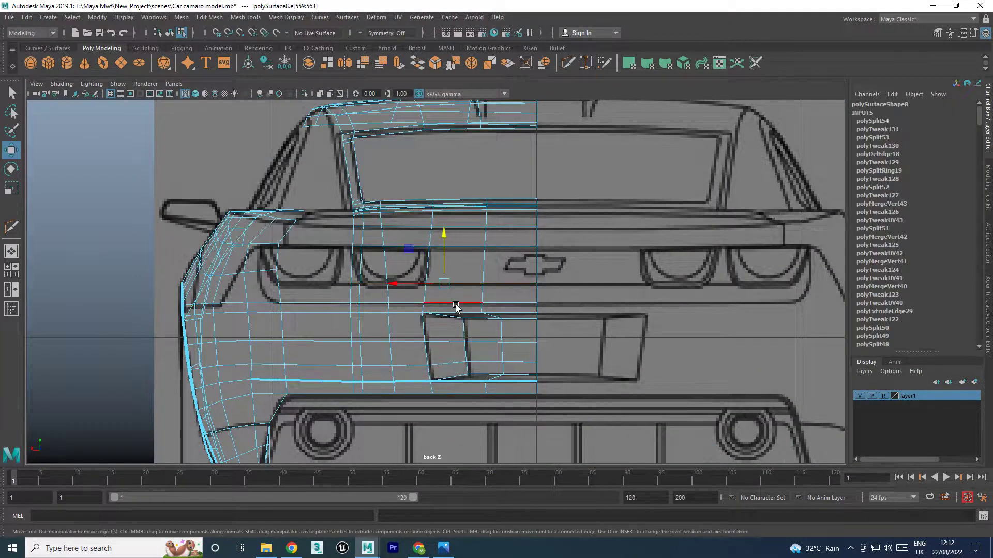
key("space")
key("space")
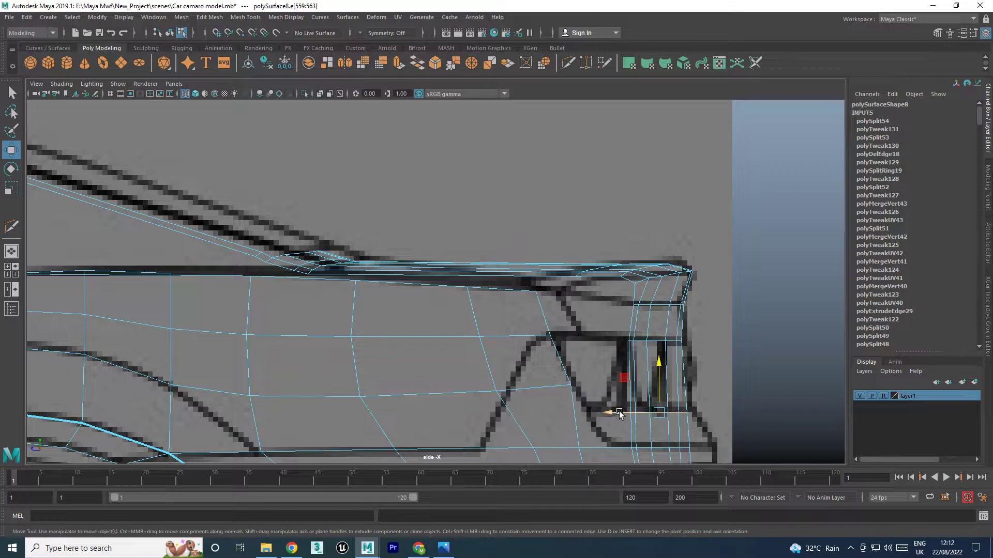
left_click_drag(619, 411, 616, 413)
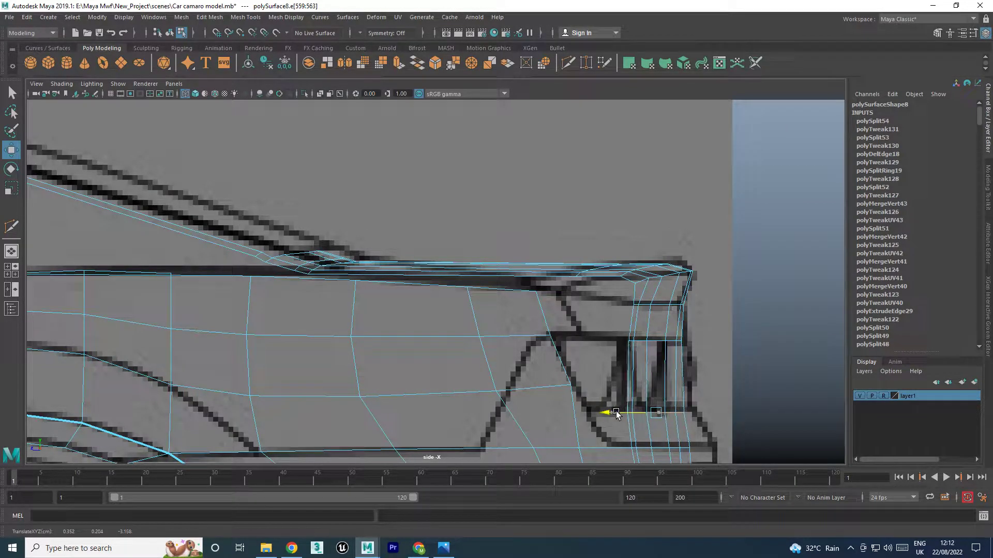
right_click_drag(633, 294, 610, 331)
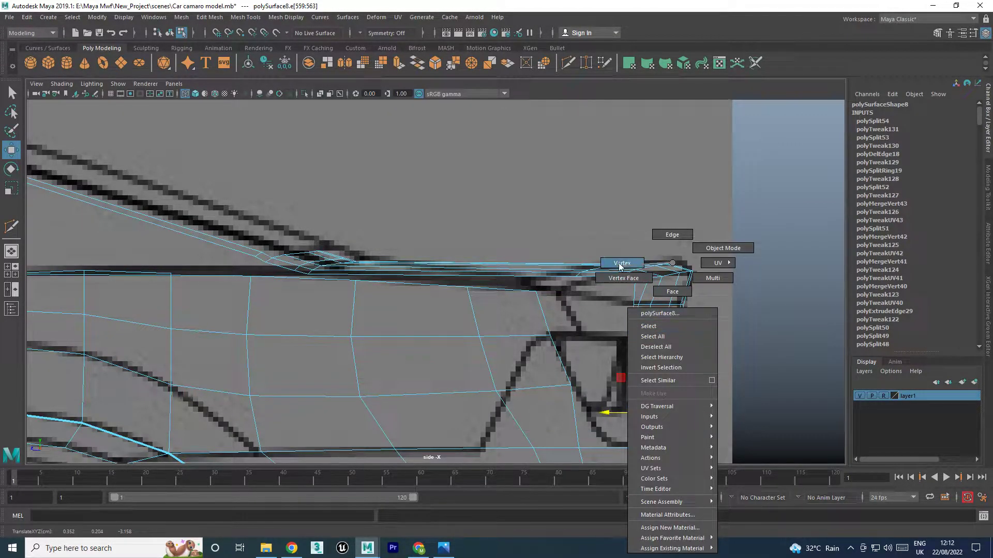
Shift the taillight vent vertices and the bumper-line vertex row right in the side view
left_click_drag(610, 330, 698, 420)
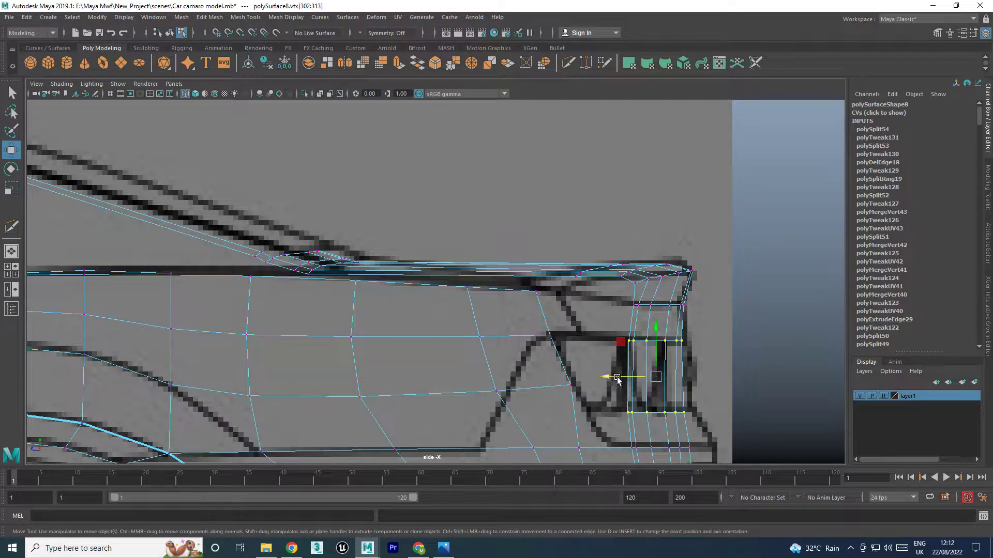
left_click_drag(617, 378, 623, 380)
middle_click_drag(623, 380, 602, 347, "alt")
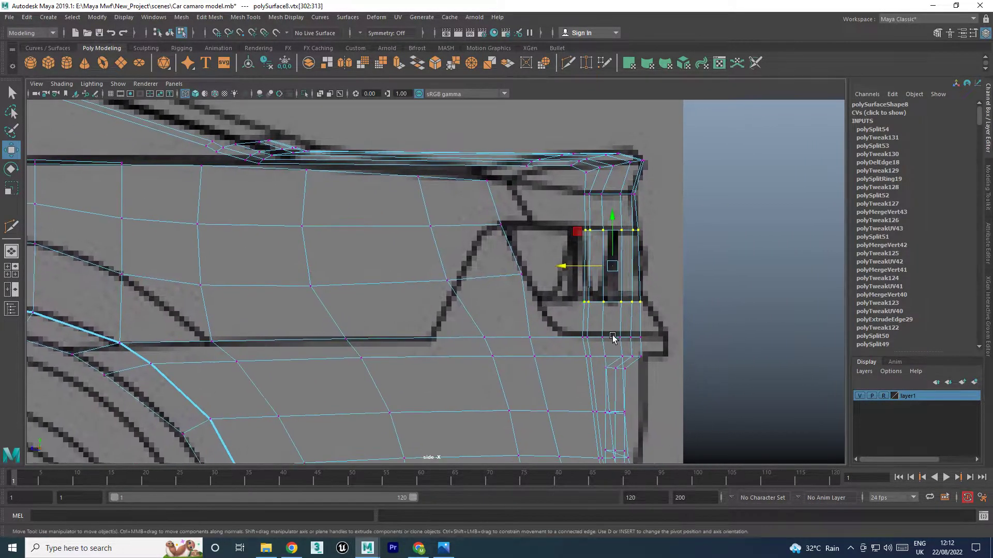
left_click_drag(658, 323, 657, 324)
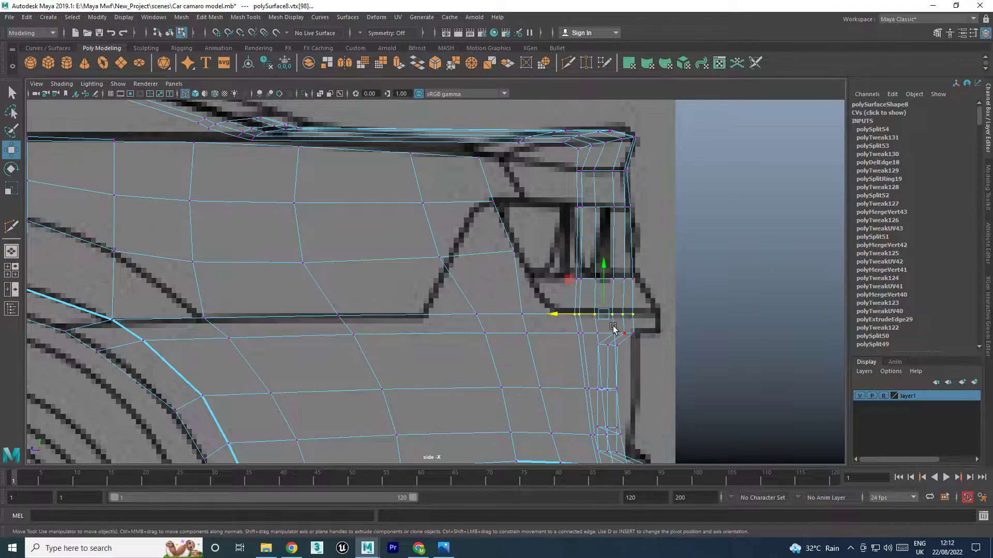
left_click_drag(563, 316, 584, 315)
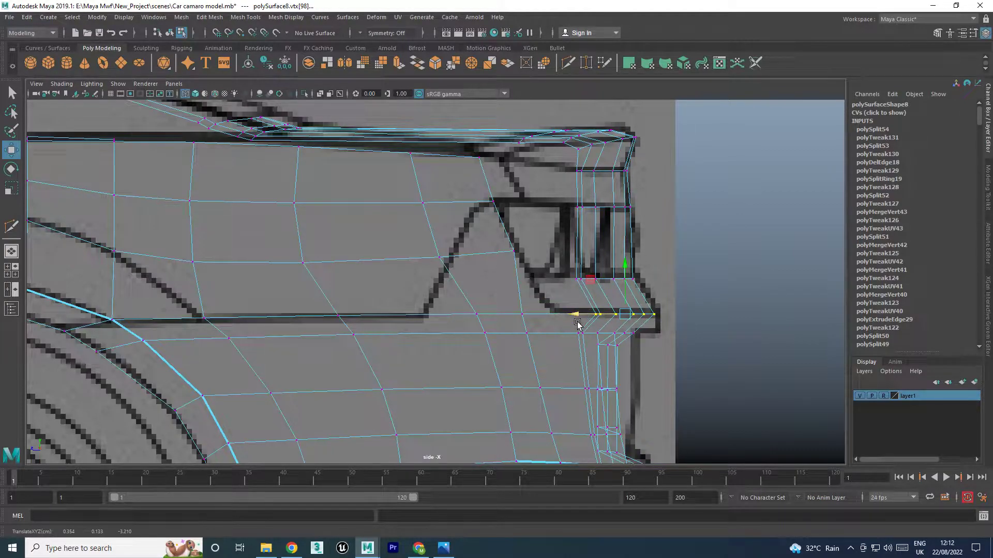
Move the lower bumper vertex rows right to follow the blueprint outline
left_click_drag(660, 356, 661, 357)
left_click_drag(579, 340, 601, 341)
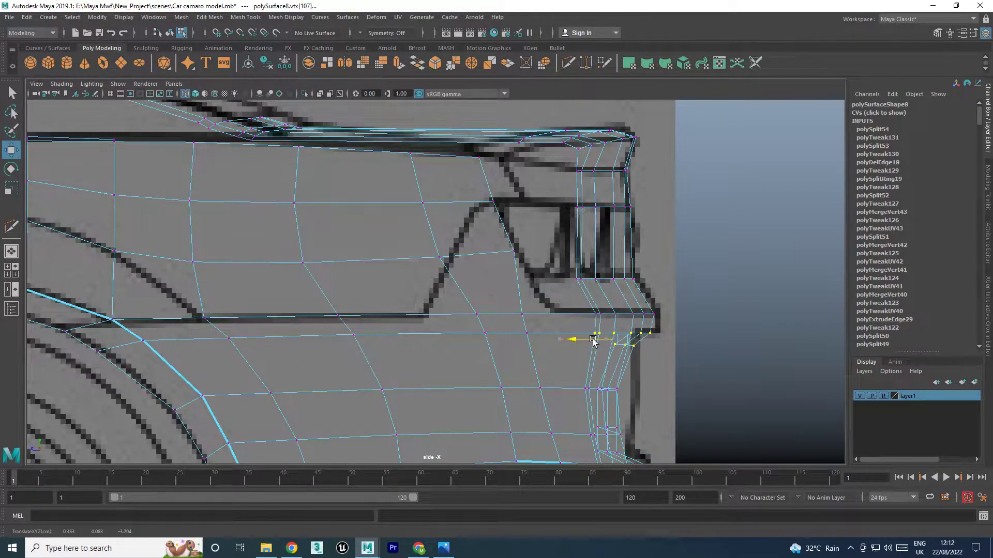
middle_click_drag(600, 395, 595, 345, "alt")
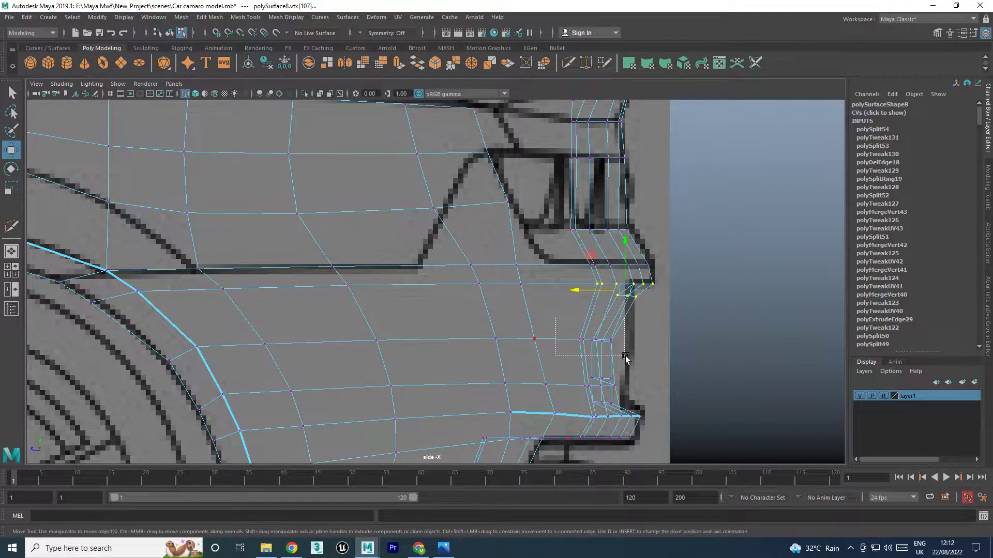
left_click_drag(625, 357, 624, 356)
mouse_move(569, 341)
left_mouse_down()
mouse_move(590, 342)
mouse_move(625, 408)
left_mouse_up()
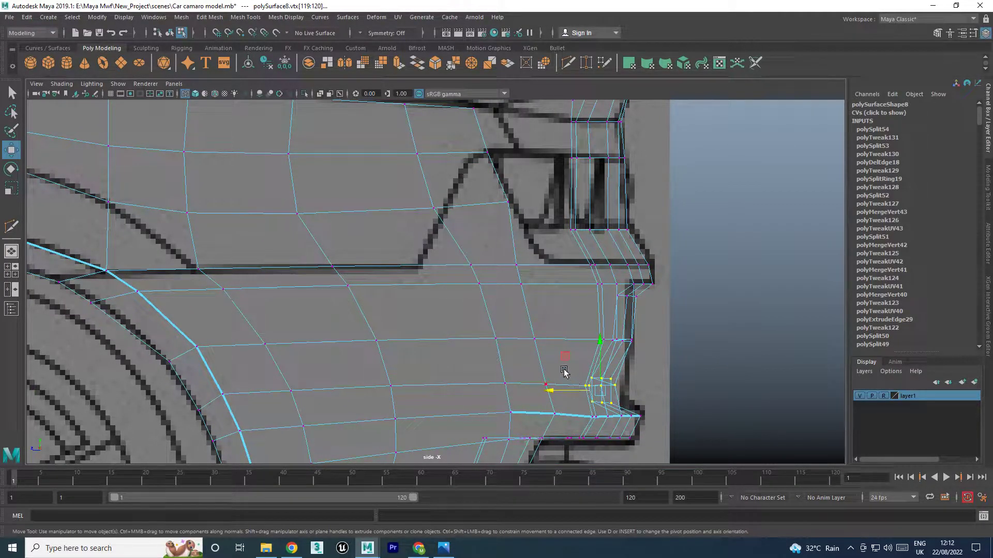
left_click_drag(572, 383, 647, 425)
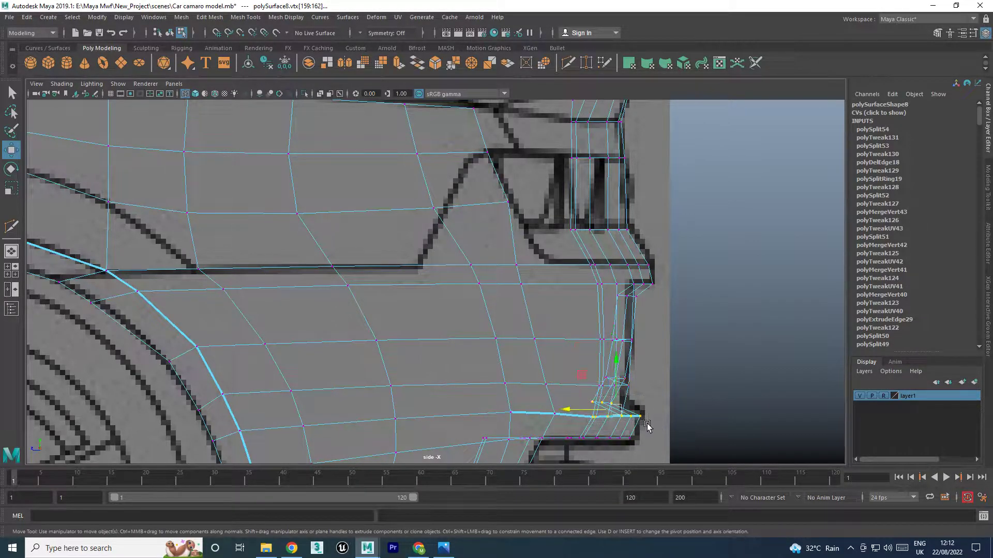
left_click_drag(585, 408, 530, 414)
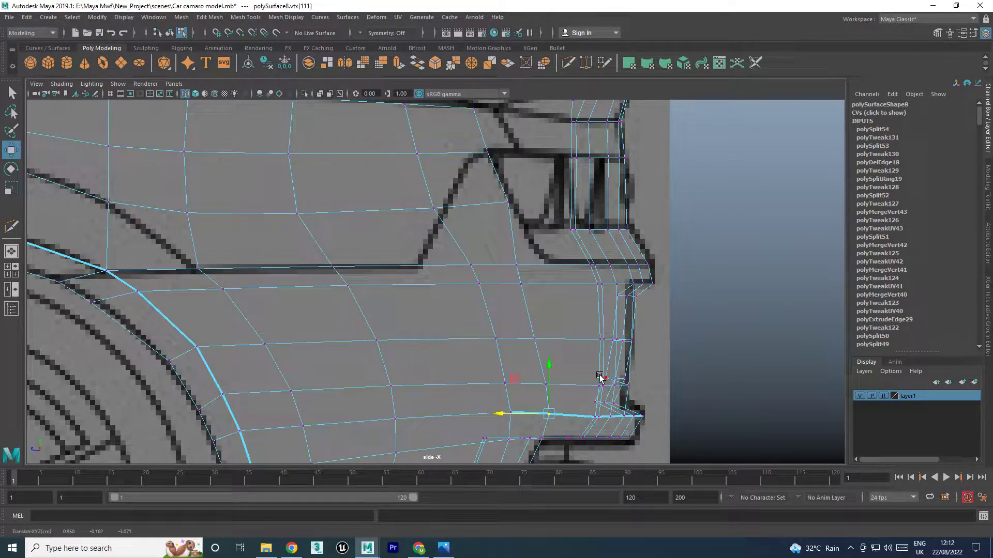
scroll(646, 224, "down", 5)
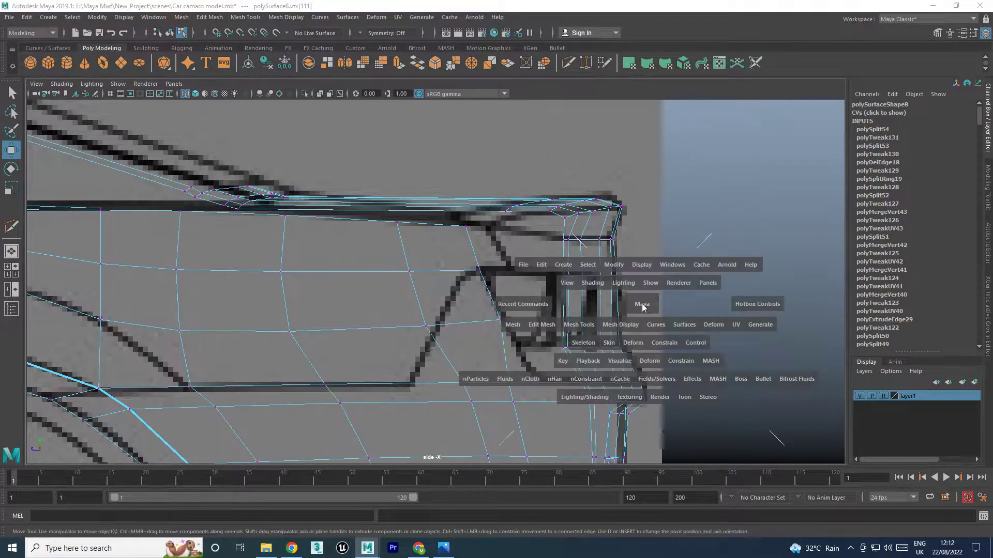
Select the rear bumper face below the taillight gap and push it inward
key("space")
key("space")
left_click_drag(557, 256, 599, 249, "alt")
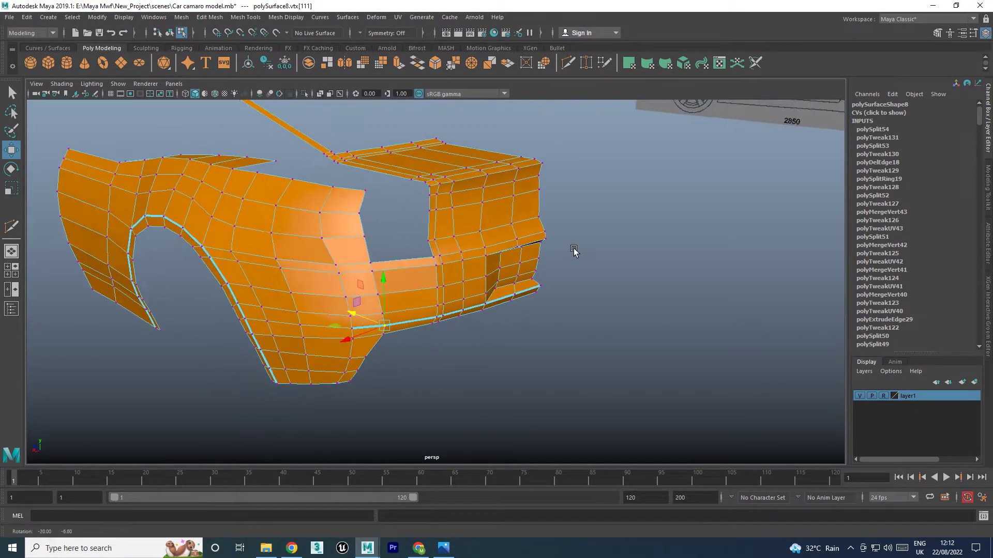
left_click(598, 249)
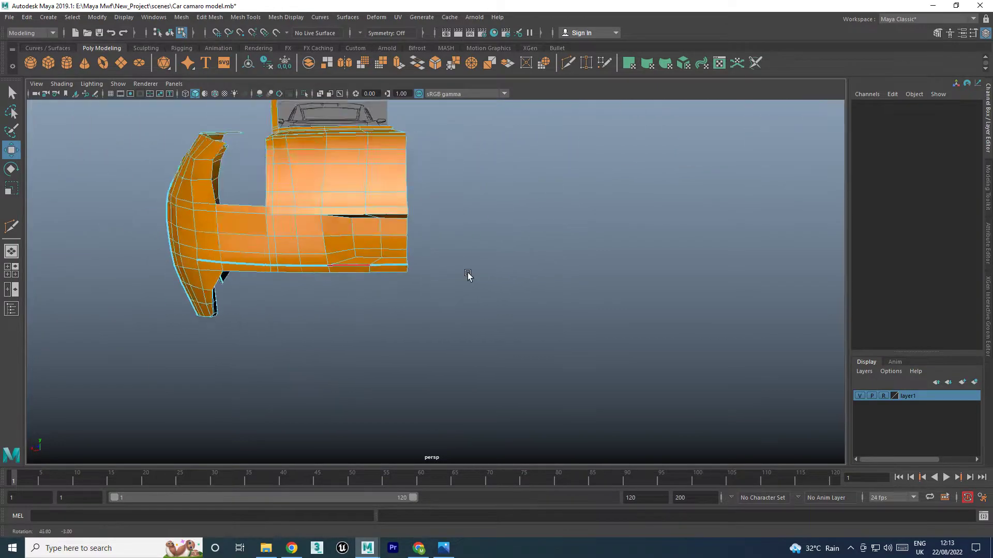
mouse_move(531, 269)
left_mouse_down("alt")
mouse_move(373, 287)
mouse_move(346, 280)
left_mouse_up("alt")
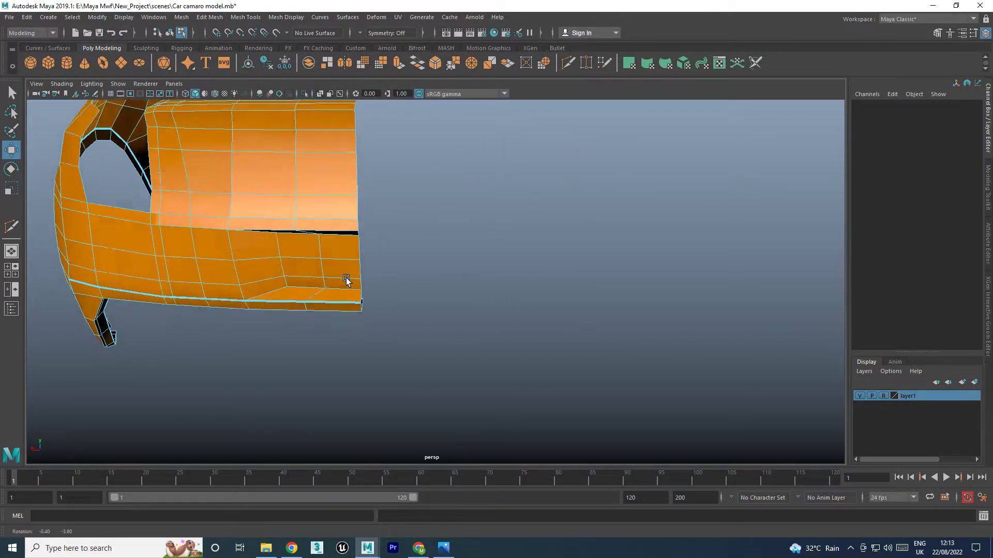
right_click_drag(325, 247, 312, 275)
left_click(316, 251)
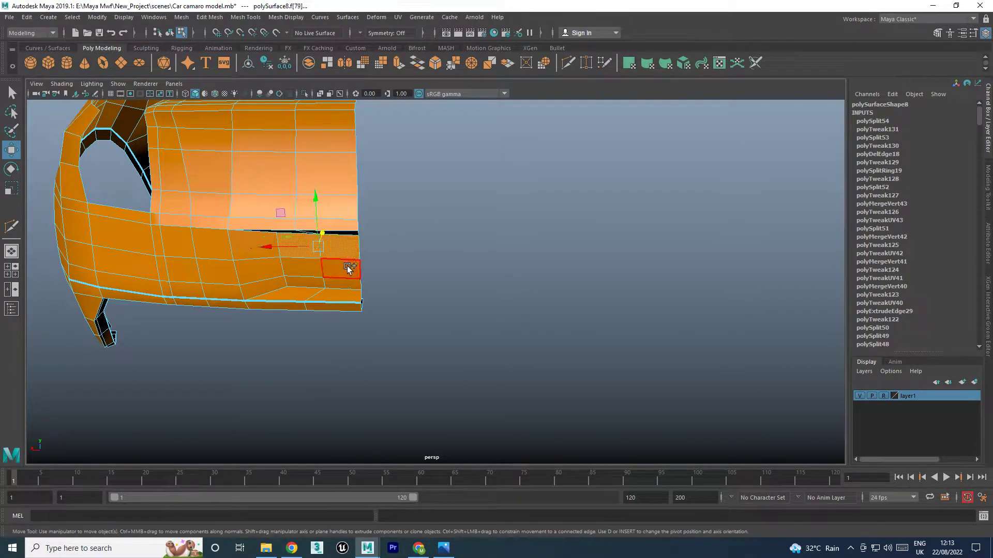
left_click(318, 274)
left_click_drag(325, 280, 293, 325, "alt")
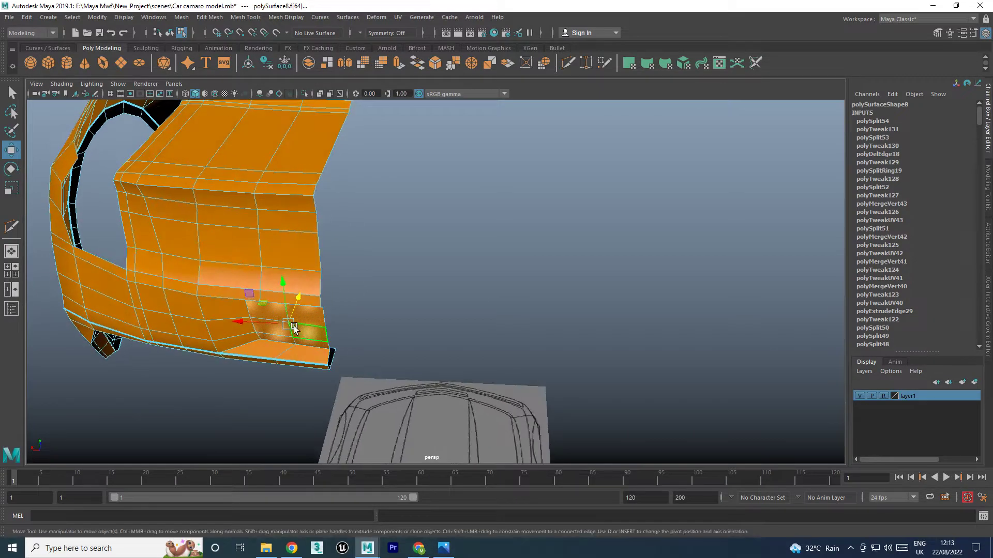
middle_click_drag(295, 296, 292, 300)
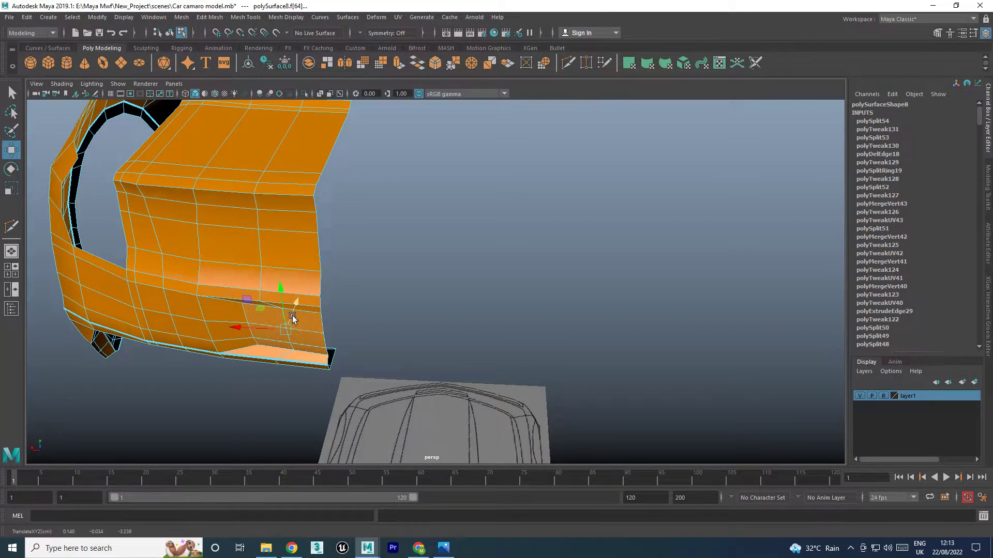
mouse_move(293, 318)
left_mouse_down("alt")
mouse_move(406, 328)
mouse_move(441, 313)
left_mouse_up("alt")
Try a mirrored duplicate of the car body with its pivot at the rear bumper, then undo it
key("F8")
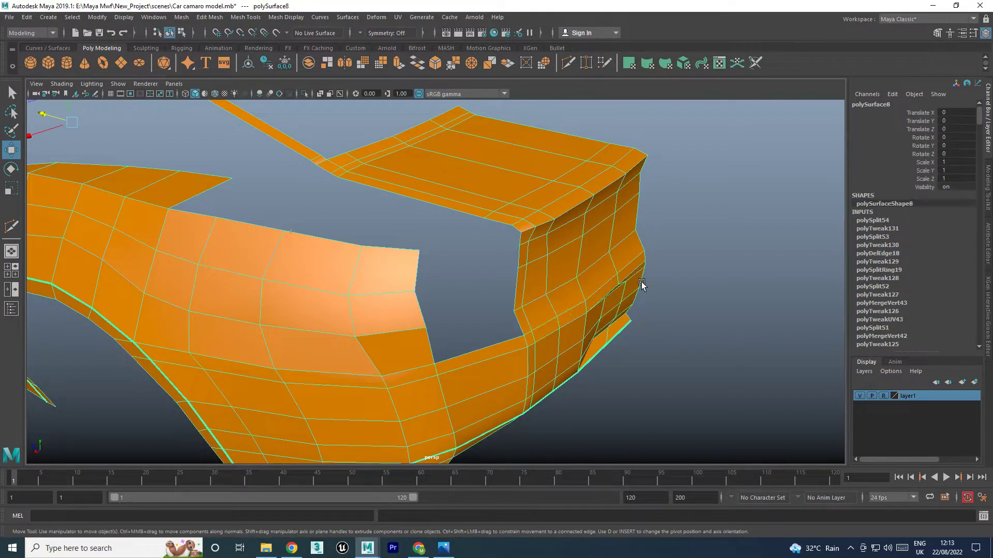
scroll(641, 283, "down", 5)
left_click(715, 280)
mouse_move(505, 344)
left_mouse_down("alt")
mouse_move(417, 326)
mouse_move(505, 330)
mouse_move(509, 322)
mouse_move(538, 344)
mouse_move(468, 348)
mouse_move(535, 345)
left_mouse_up("alt")
left_click(524, 262)
key("ctrl+shift+d")
left_click(546, 307)
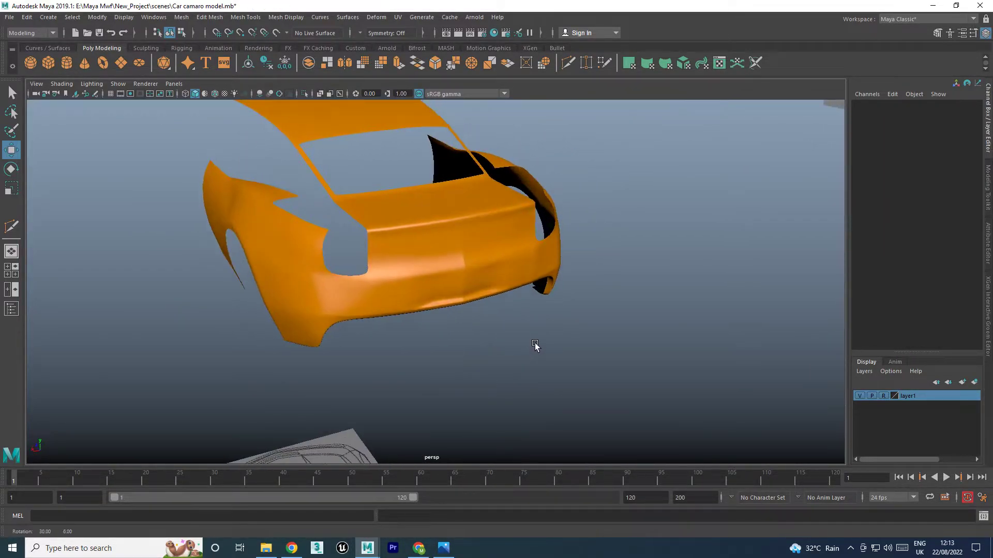
left_click(551, 256)
key("d")
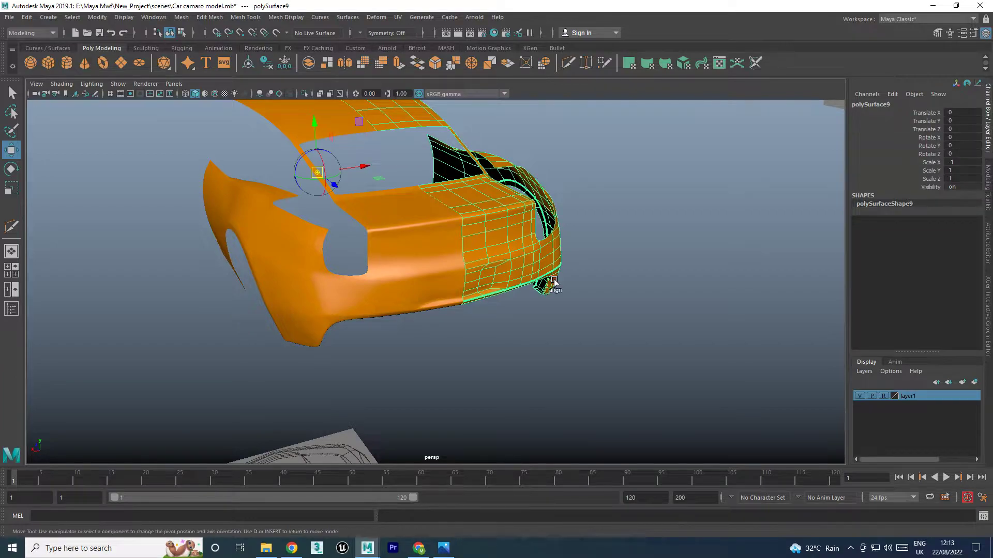
left_click(535, 278)
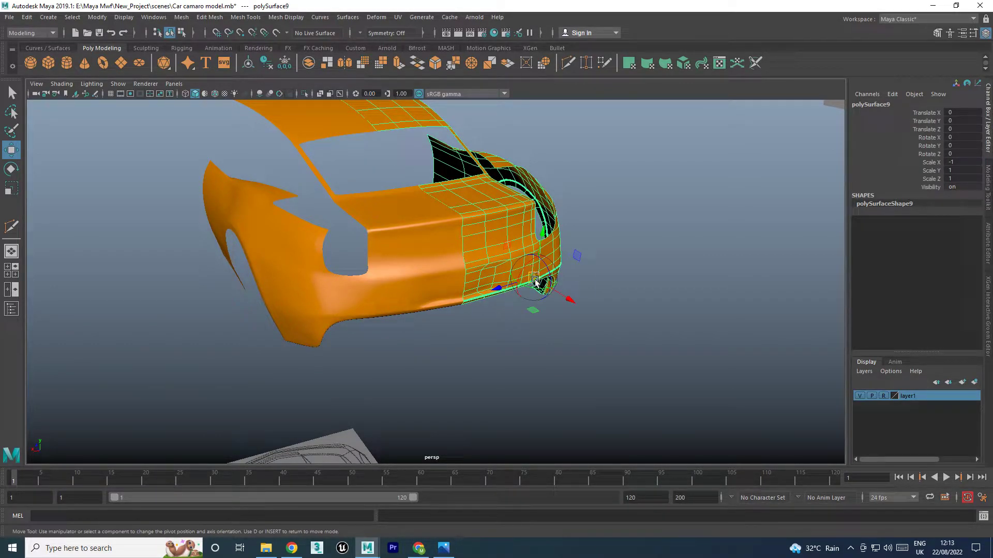
key("ctrl+z")
key("ctrl+z")
key("ctrl+z")
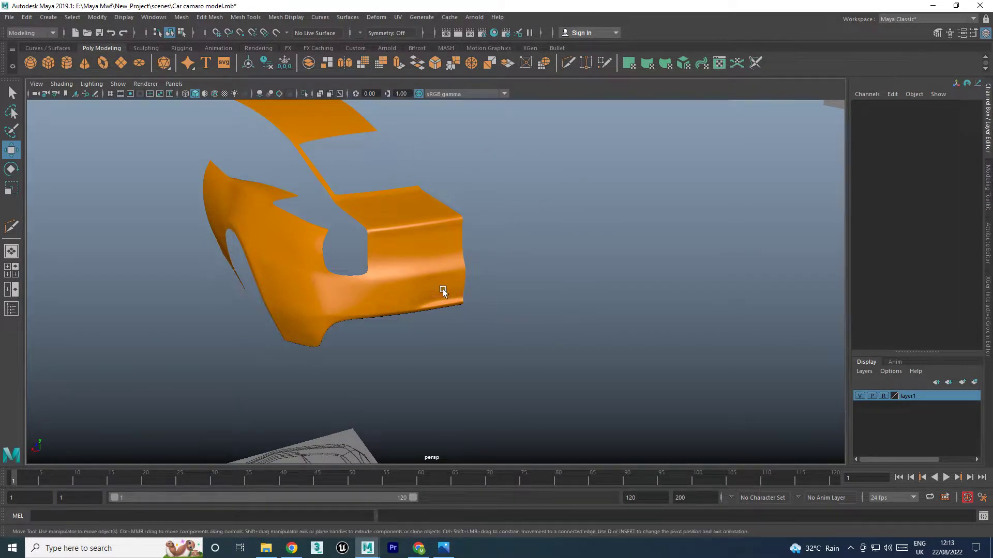
Delete a face near the bumper, then undo back to the earlier face selection
left_click(442, 289)
scroll(437, 293, "up", 3)
mouse_move(437, 293)
left_mouse_down("alt")
mouse_move(445, 300)
mouse_move(450, 288)
mouse_move(524, 261)
left_mouse_up("alt")
right_click_drag(537, 238, 542, 258)
left_click(534, 244)
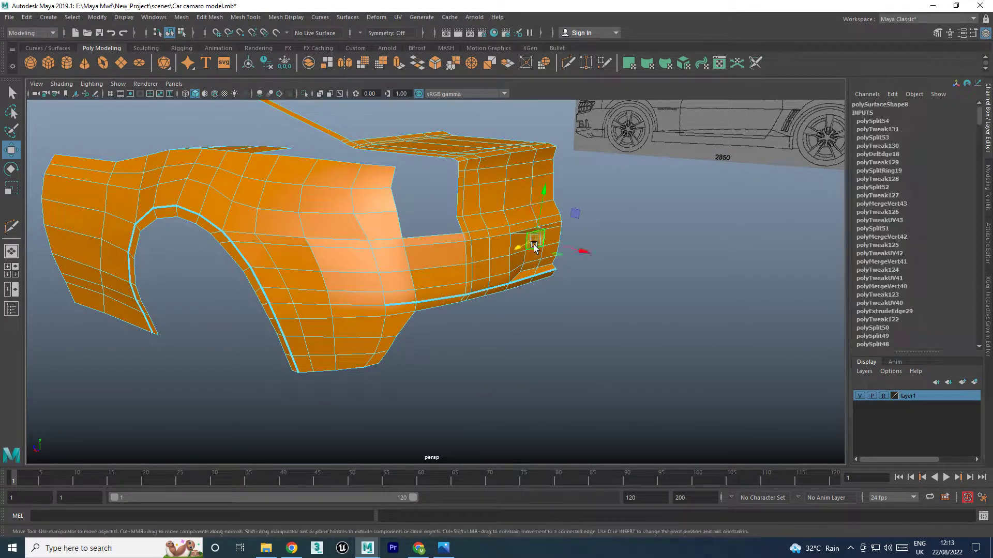
key("Delete")
key("ctrl+z")
key("ctrl+z")
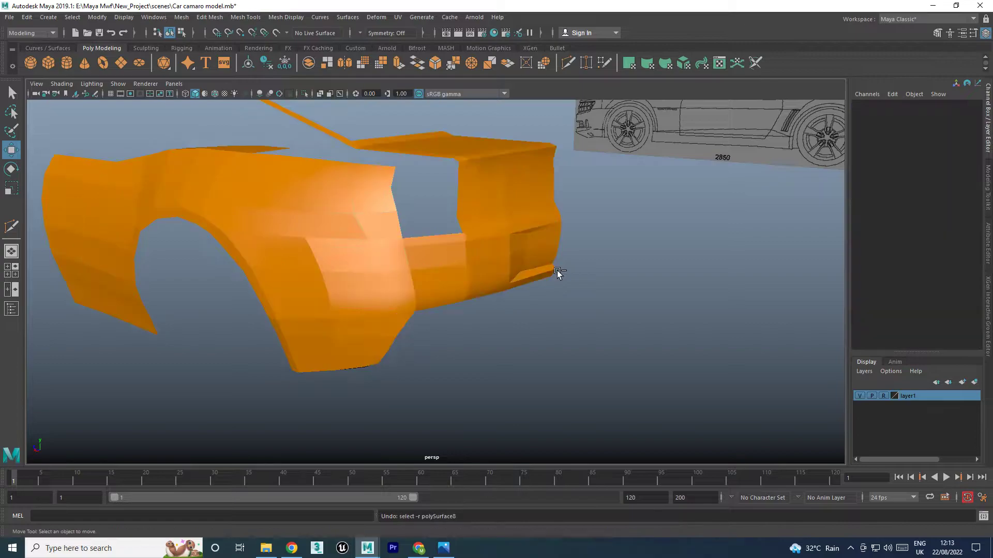
key("ctrl+z")
key("ctrl+z")
key("ctrl+z")
key("ctrl+z")
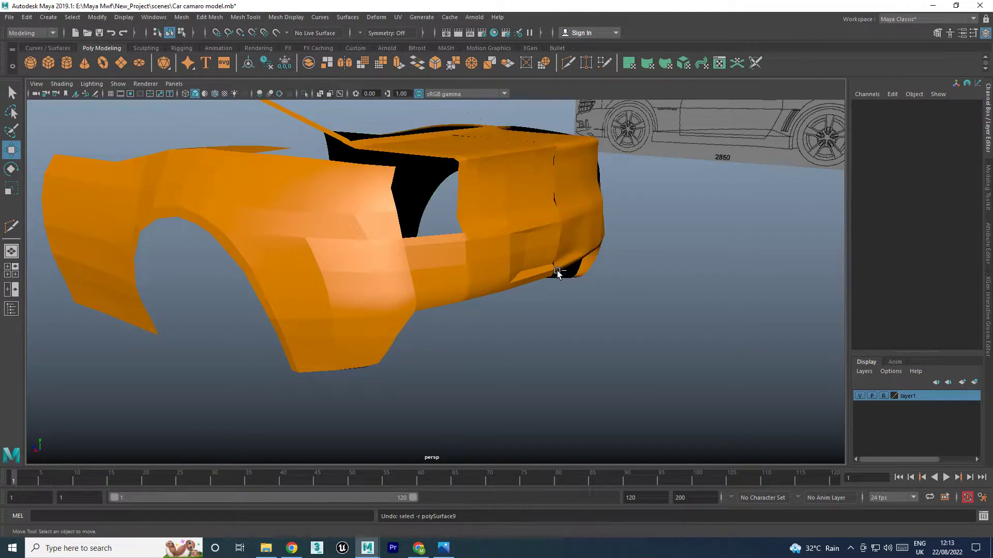
key("ctrl+z")
key("ctrl+z")
key("ctrl+z")
key("ctrl+z")
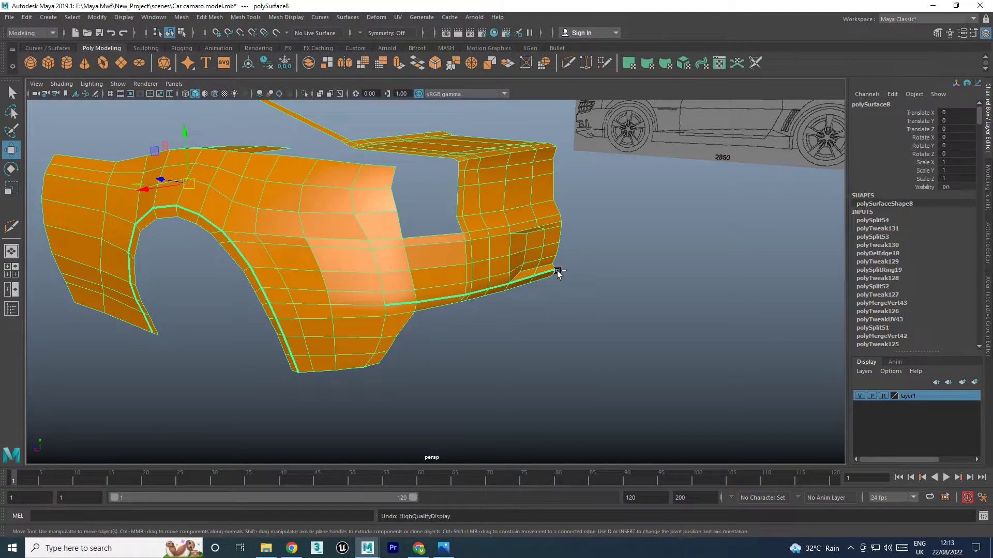
key("ctrl+z")
key("ctrl+z")
Inspect the whole rear body in a full-screen perspective view and select the mesh
key("alt+shift")
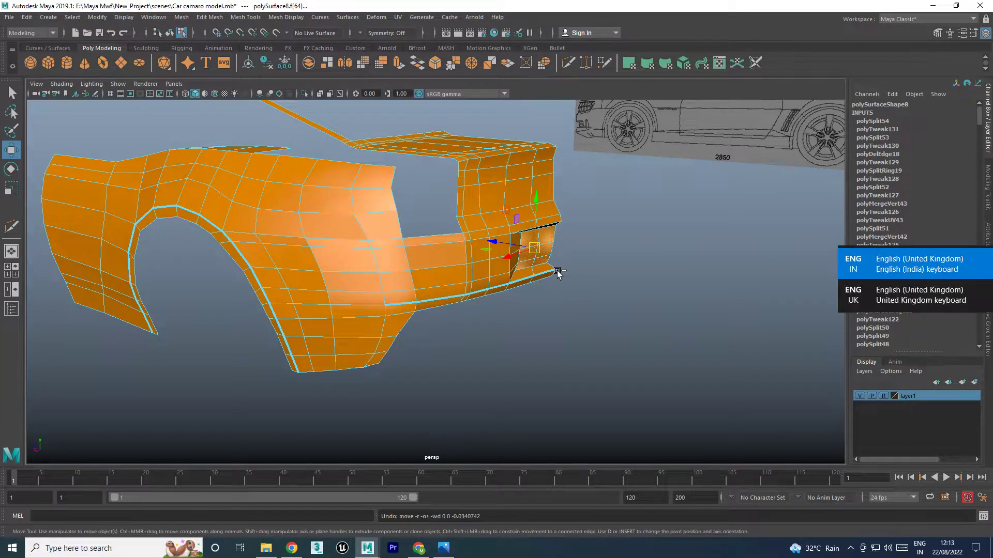
left_click(594, 277)
mouse_move(609, 277)
left_mouse_down("alt")
mouse_move(474, 346)
mouse_move(505, 343)
mouse_move(524, 259)
left_mouse_up("alt")
key("ctrl+space")
left_click(499, 252)
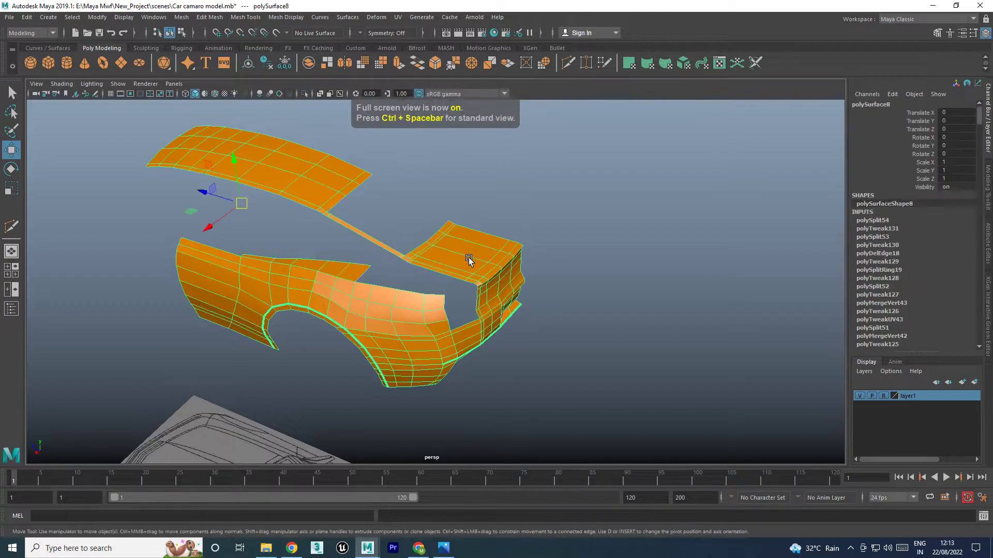
Create a new aiStandardSurface material from the Arnold shaders in Hypershade
left_click(517, 61)
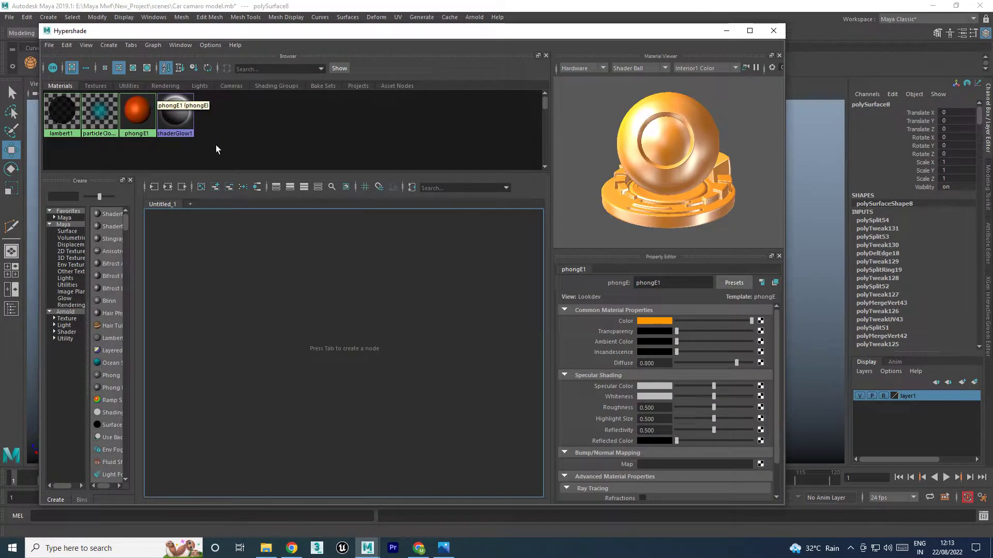
left_click(79, 333)
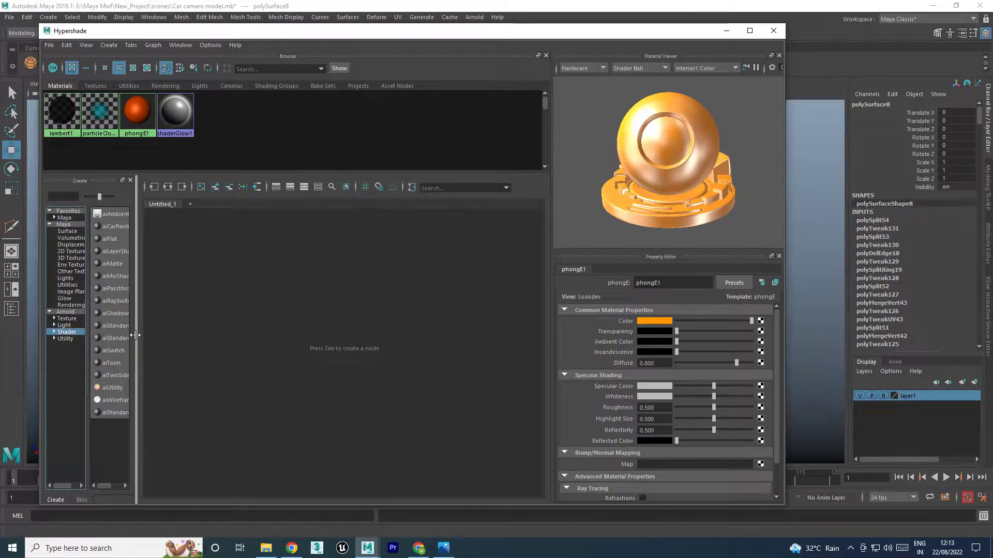
left_click_drag(136, 336, 199, 333)
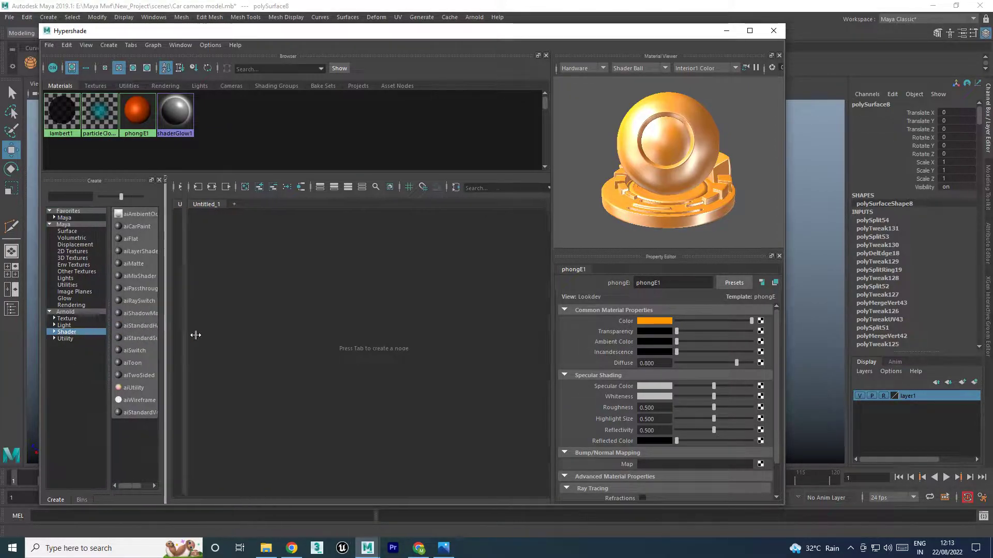
left_click(145, 338)
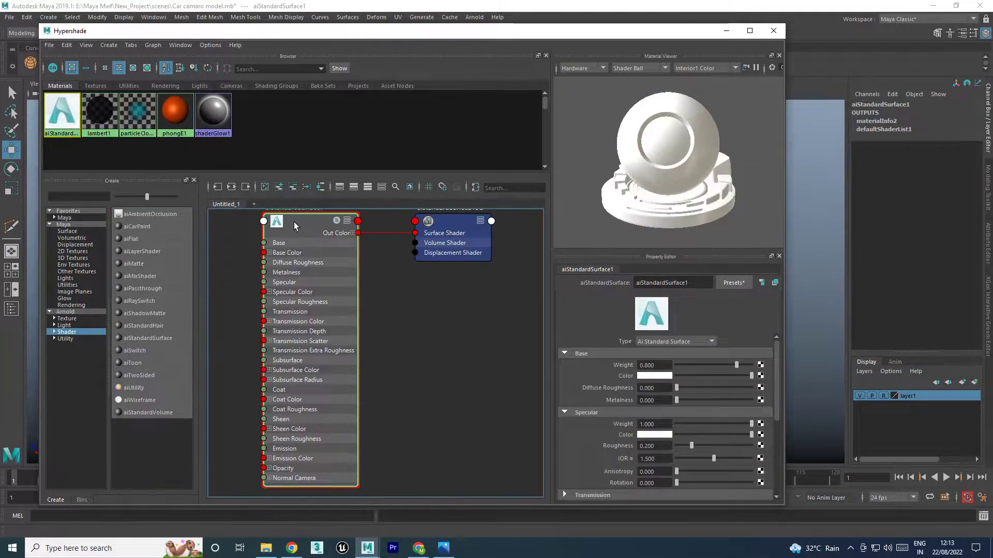
right_click_drag(298, 233, 298, 194)
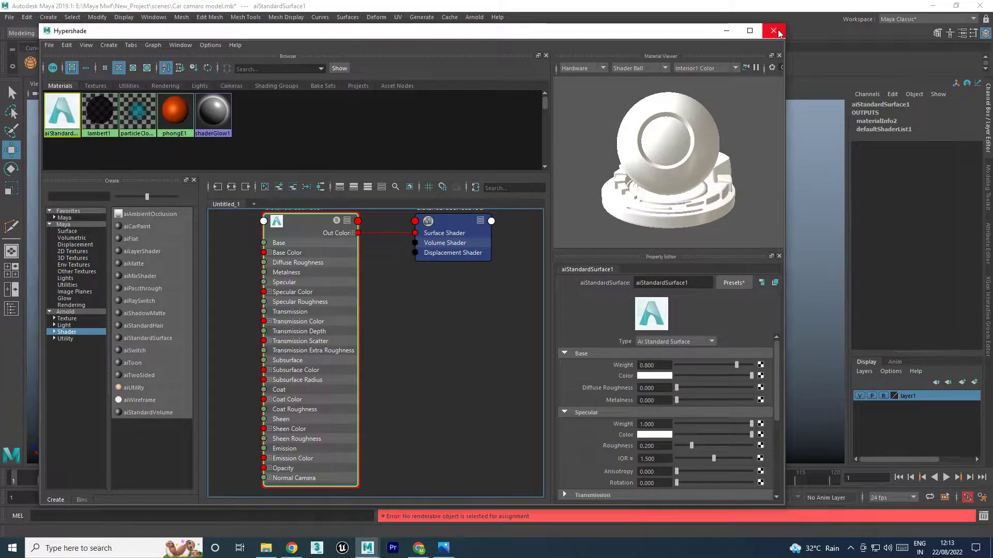
Assign aiStandardSurface1 to the selected rear body panel polySurface8
left_click_drag(577, 31, 747, 357)
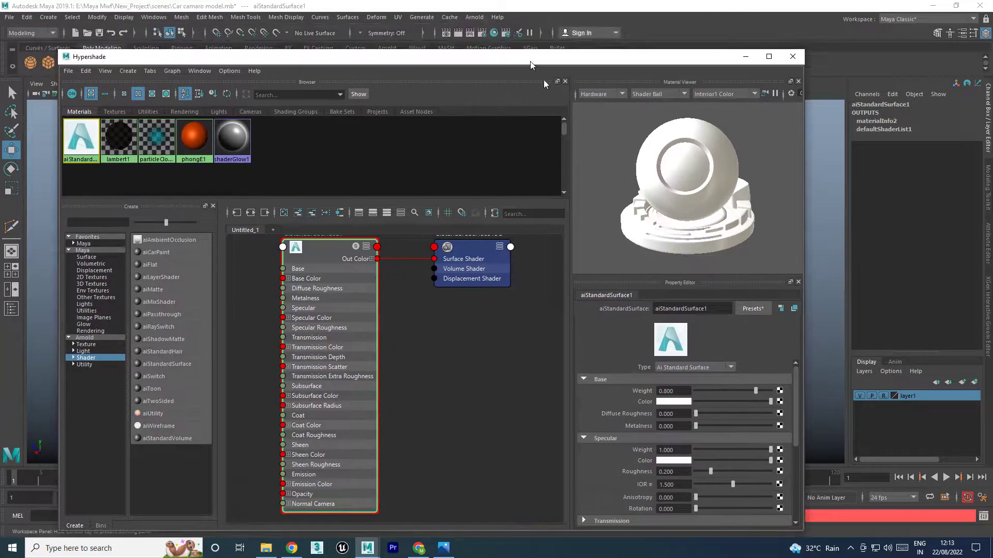
left_click(492, 267)
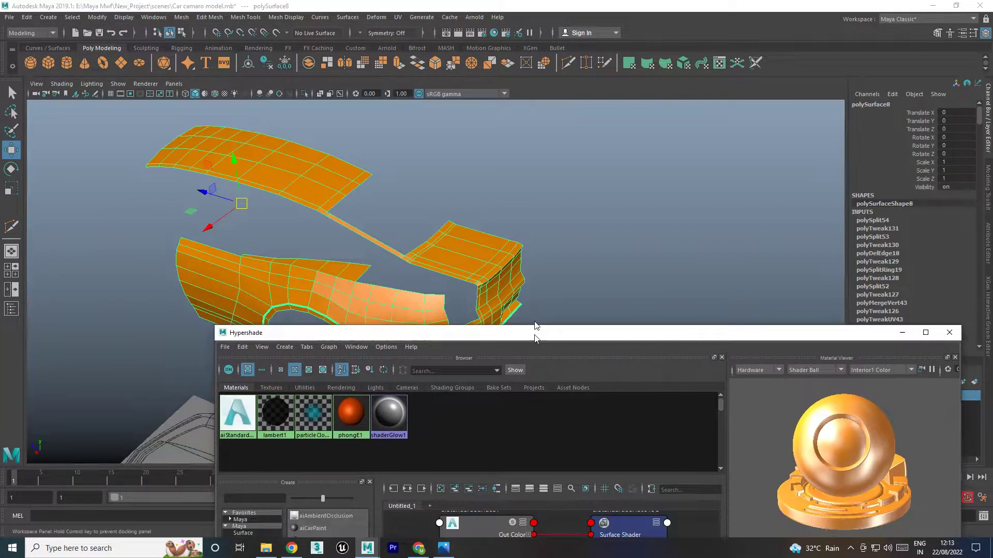
left_click_drag(501, 357, 508, 251)
right_click(253, 327)
left_click(232, 378)
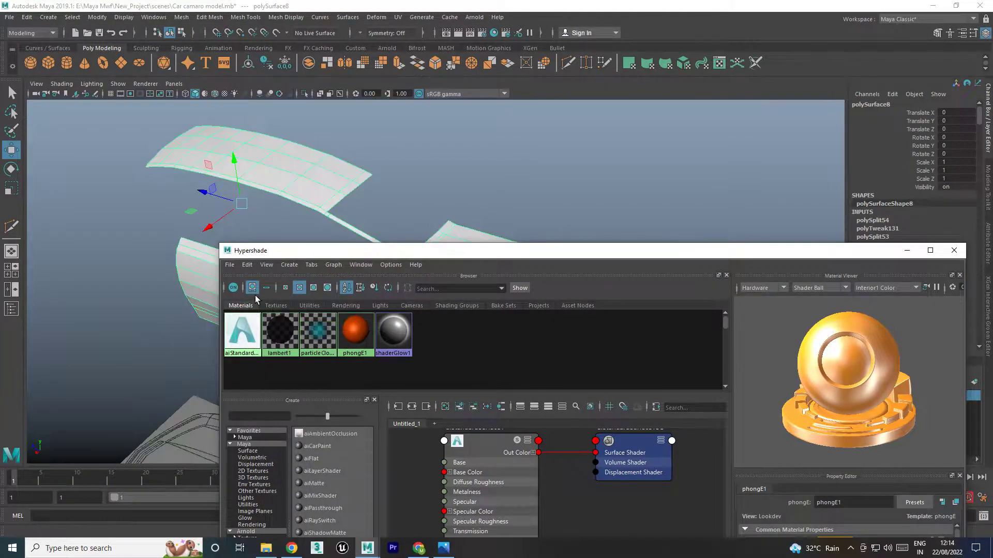
Close Hypershade and select the rear body panel mesh
left_click(953, 250)
left_click(543, 246)
scroll(533, 248, "up", 2)
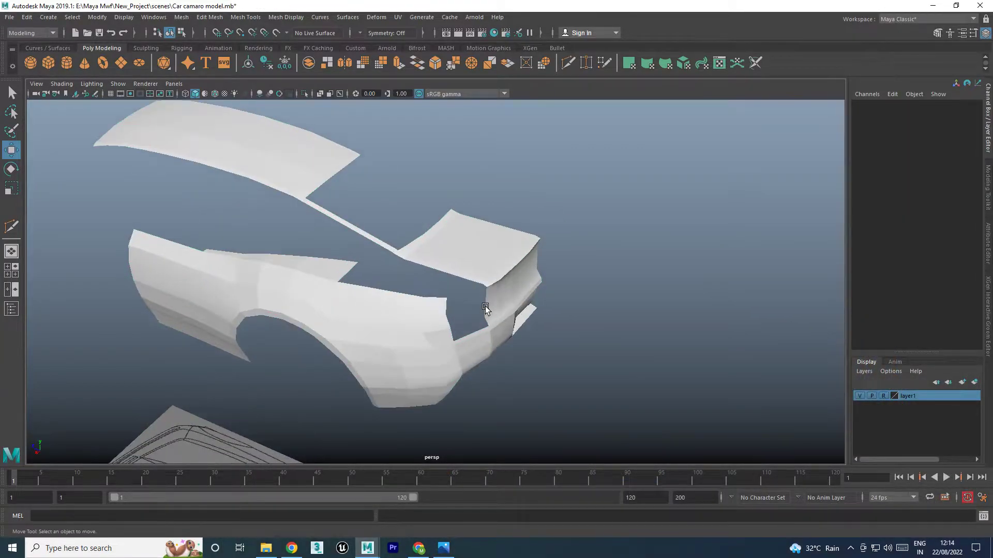
scroll(484, 357, "up", 3)
scroll(486, 351, "down", 3)
scroll(517, 263, "up", 3)
left_click(534, 258)
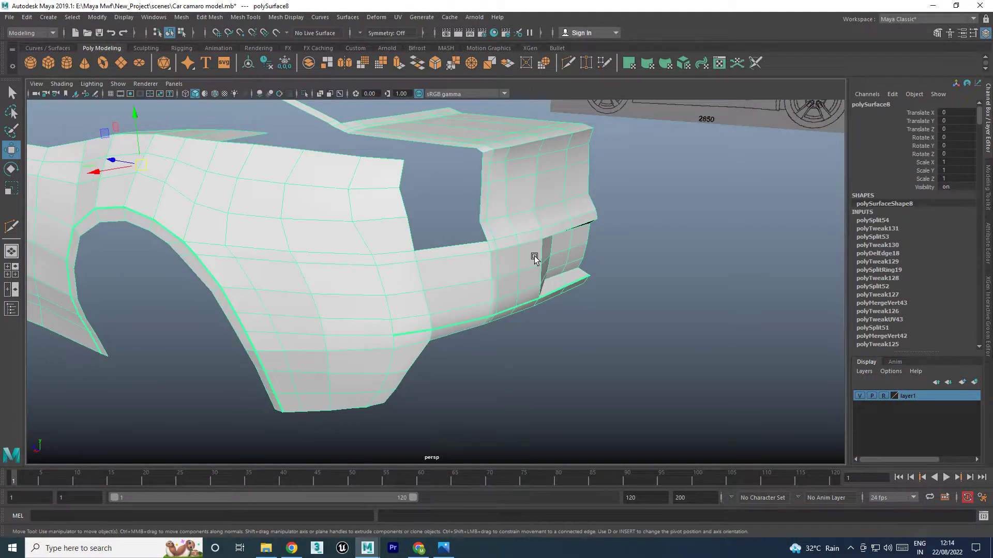
scroll(500, 288, "up", 3)
scroll(439, 315, "up", 2)
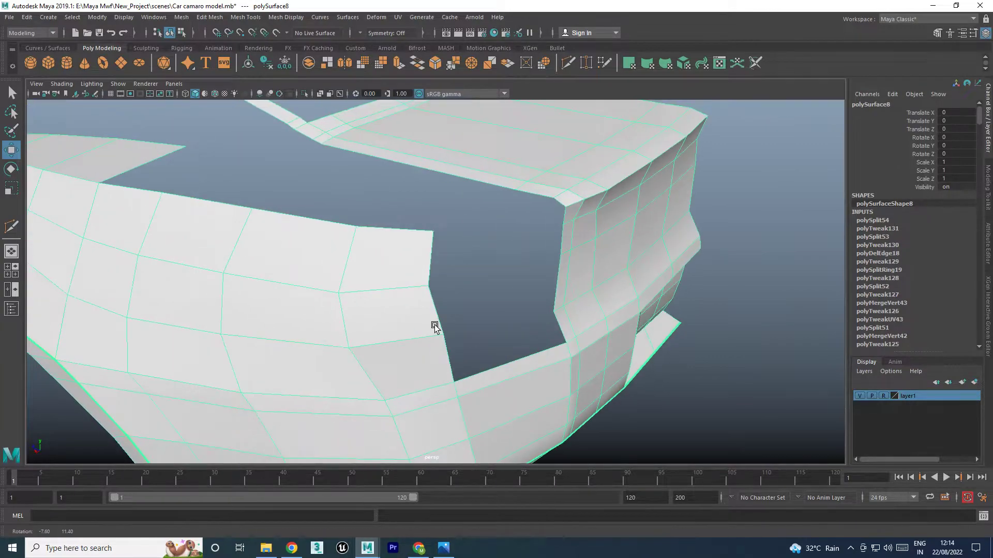
scroll(486, 316, "up", 2)
Insert a new edge loop across the lower rear quarter panel near the bumper
right_click_drag(501, 303, 501, 266)
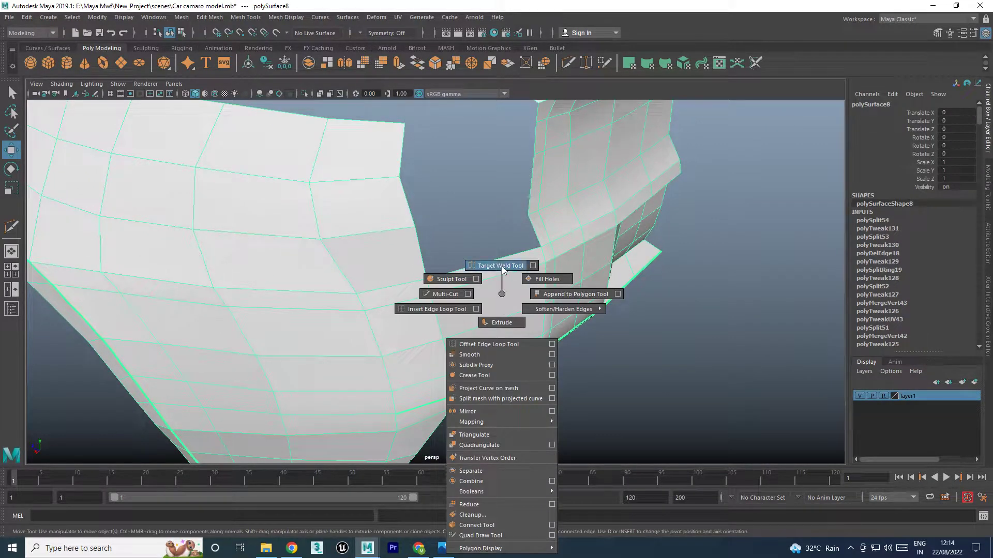
right_click_drag(499, 303, 476, 372, "shift")
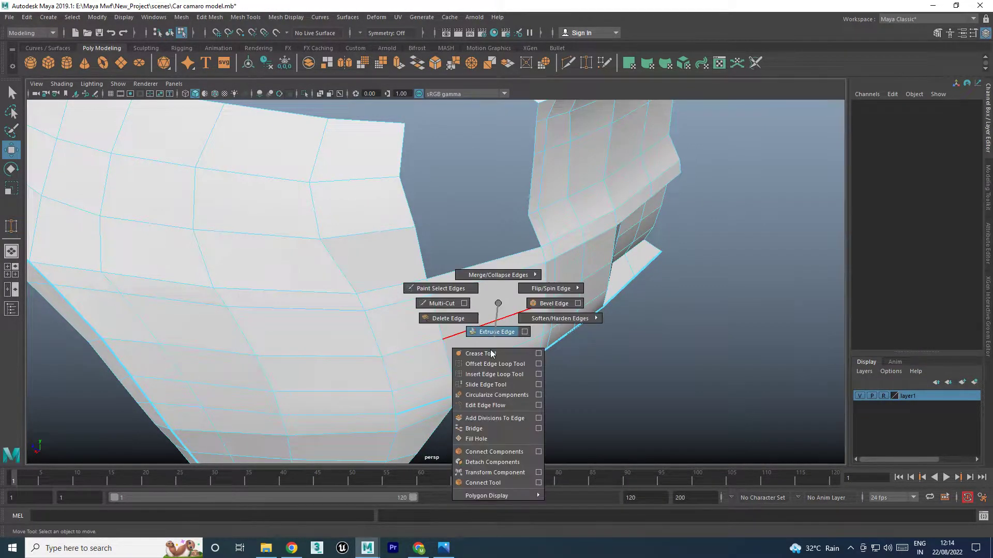
left_click(494, 322)
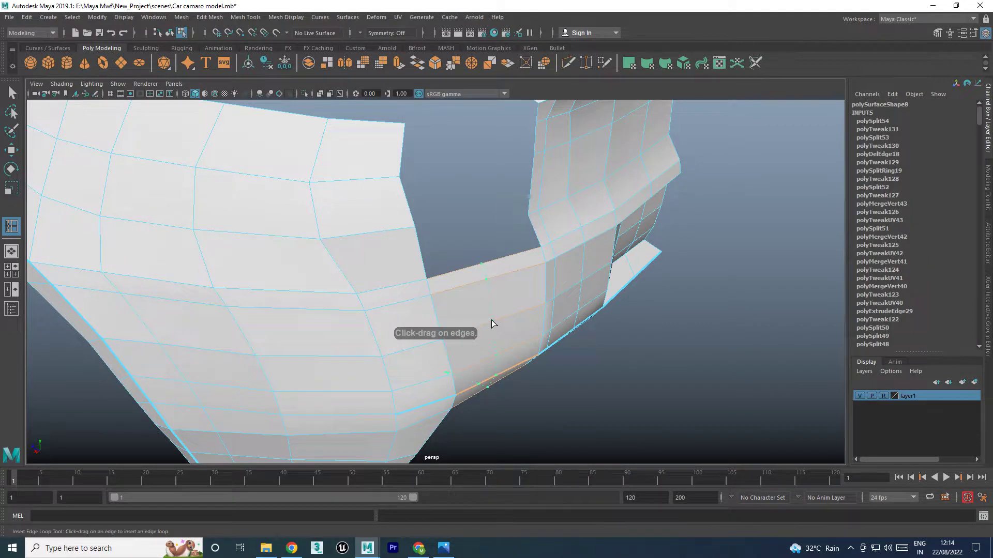
key("w")
scroll(533, 343, "down", 2)
scroll(491, 326, "down", 2)
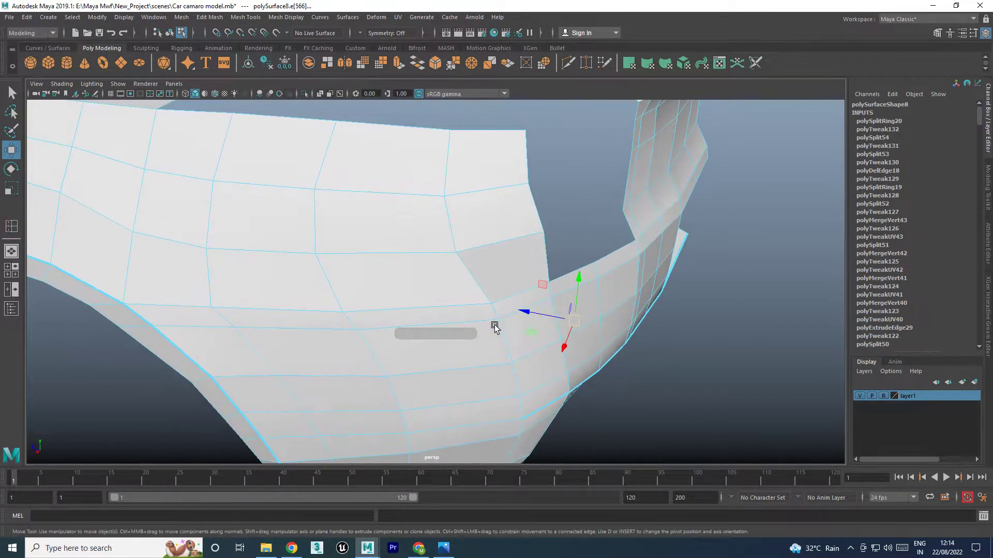
scroll(494, 325, "down", 2)
scroll(513, 309, "down", 2)
left_click_drag(513, 309, 445, 290, "alt")
Return to object mode, select the rear fender mesh and orbit to the rear deck
key("F8")
left_click(598, 344)
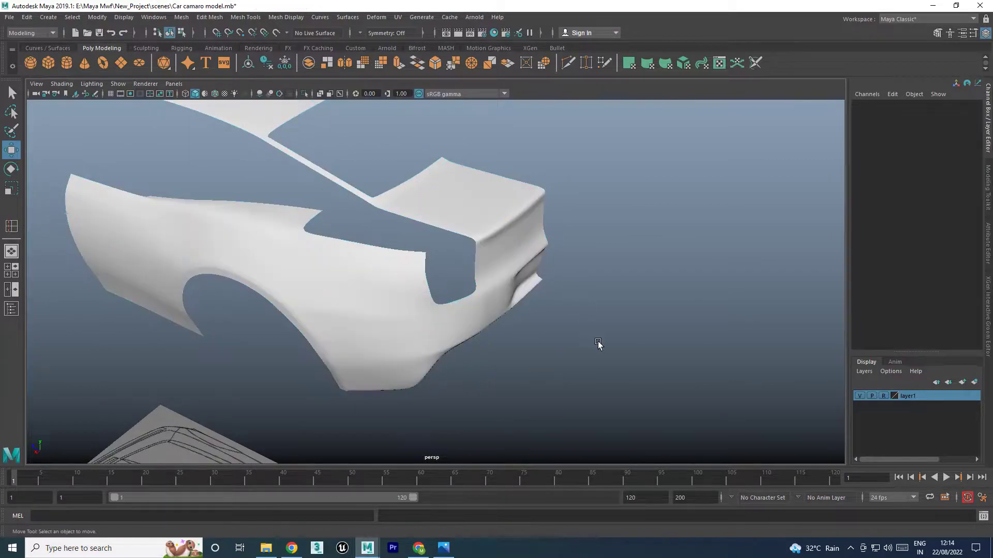
mouse_move(598, 344)
left_mouse_down("alt")
mouse_move(572, 336)
mouse_move(593, 321)
mouse_move(620, 332)
left_mouse_up("alt")
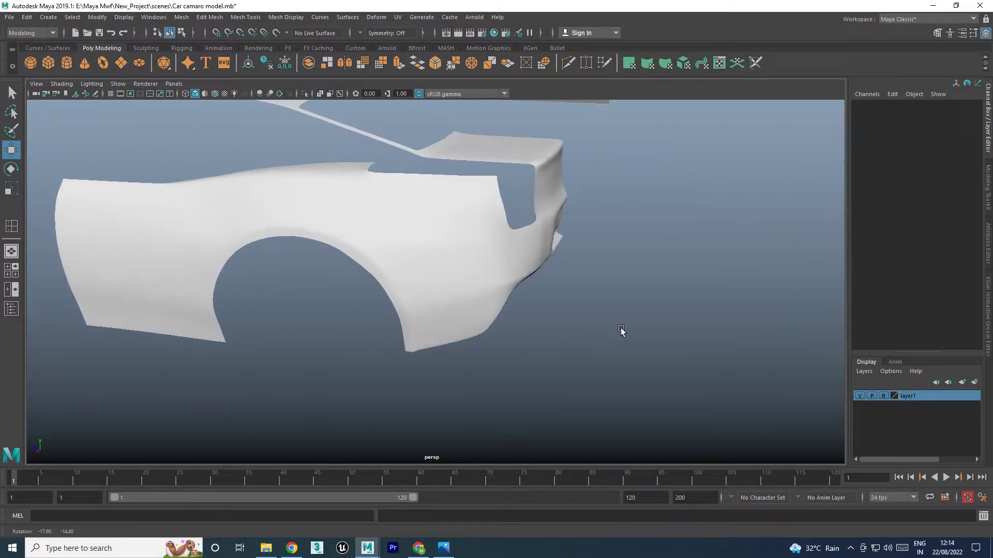
left_click(548, 194)
scroll(548, 193, "up", 3)
mouse_move(609, 177)
left_mouse_down("alt")
mouse_move(609, 261)
mouse_move(605, 222)
left_mouse_up("alt")
Toggle view layouts to bring the back view up over the blueprint
key("space")
key("space")
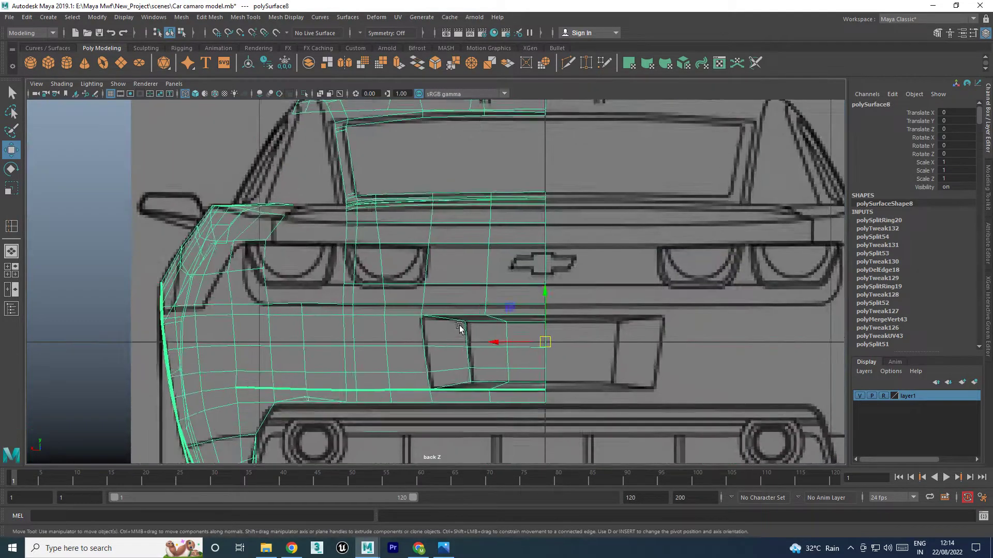
scroll(428, 279, "up", 3)
scroll(428, 279, "up", 3)
scroll(428, 280, "down", 3)
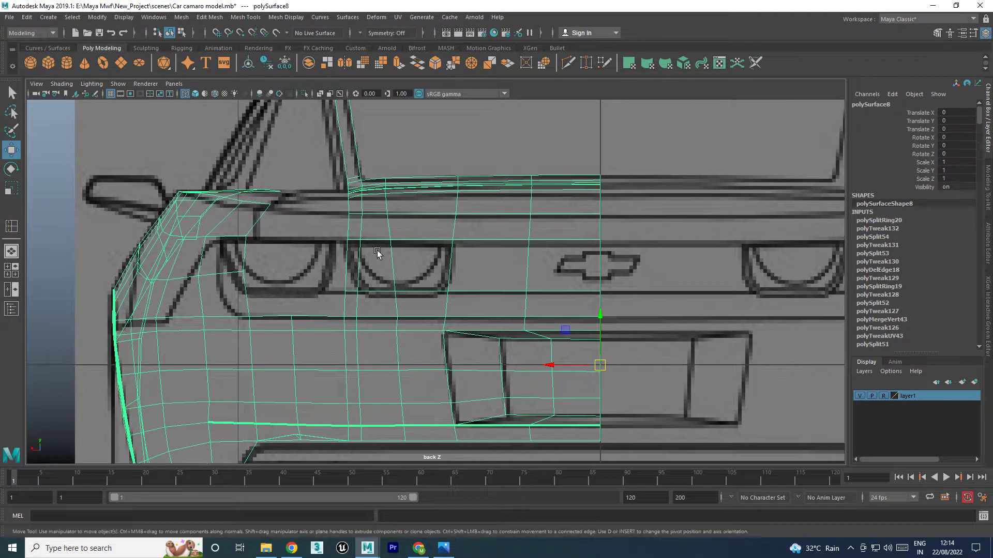
key("space")
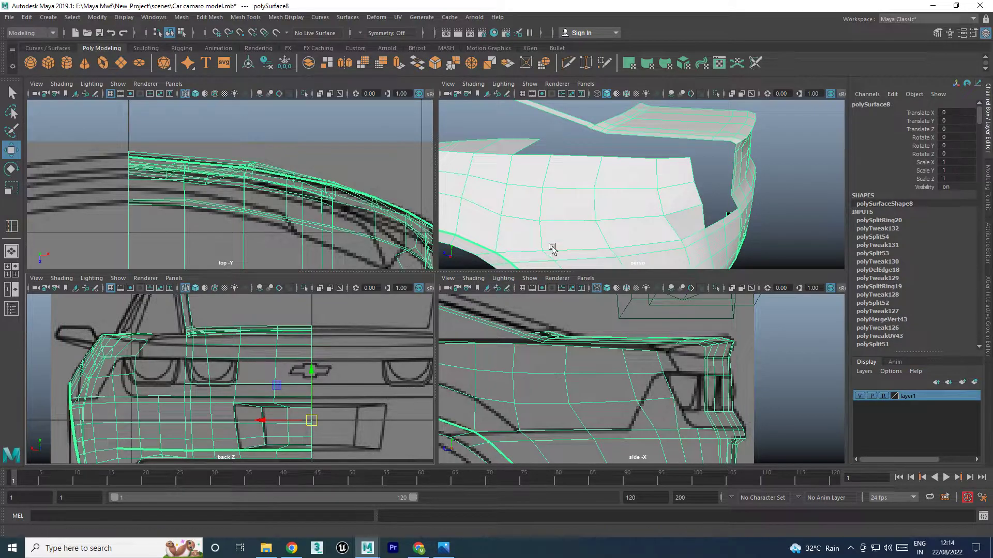
key("space")
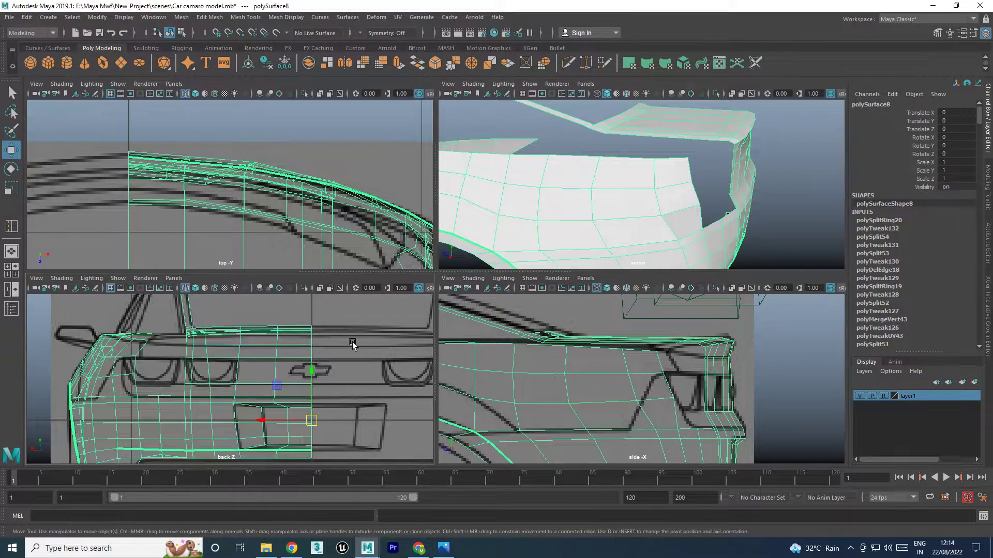
key("space")
Select the open edges beside the taillight gap in edge mode and bring up the edge menu
key("F10")
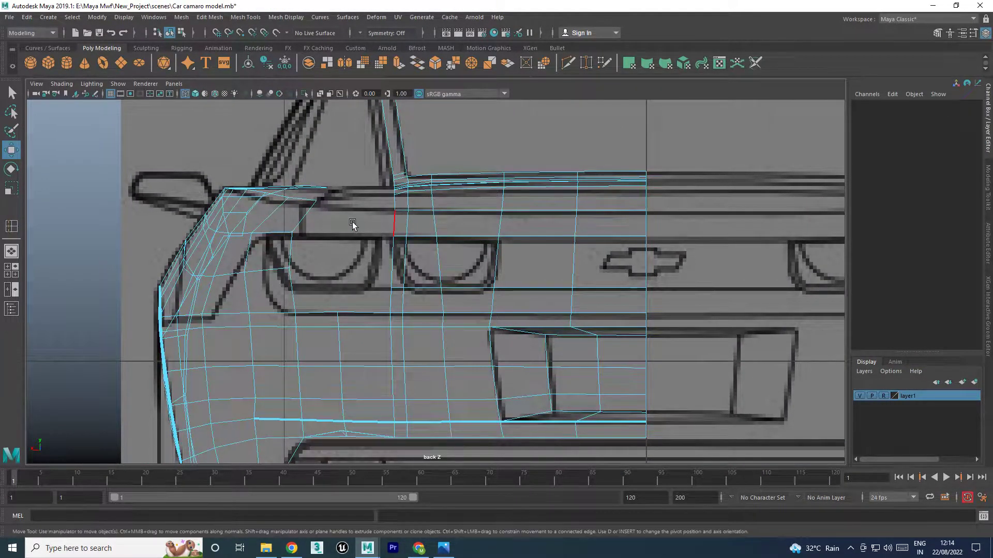
left_click(355, 221)
key("space")
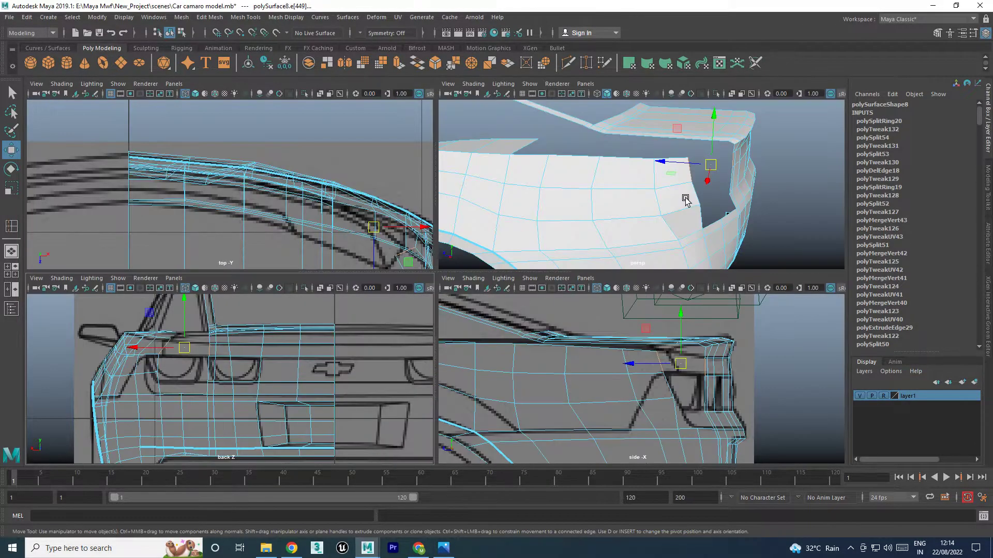
key("space")
right_click_drag(602, 235, 583, 366, "shift")
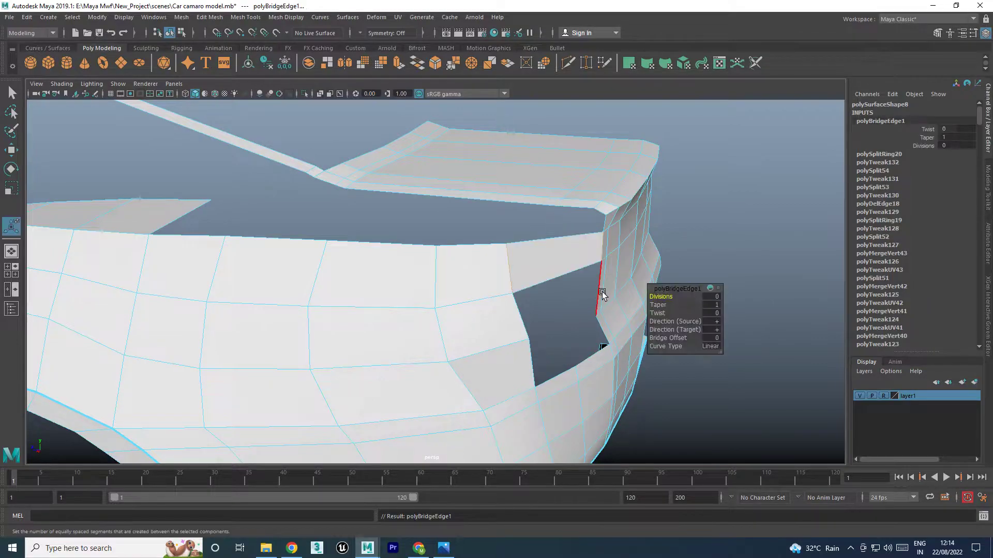
Bridge the gap edges, check an edge along the border, then undo the bridge
left_click_drag(600, 289, 553, 316, "alt")
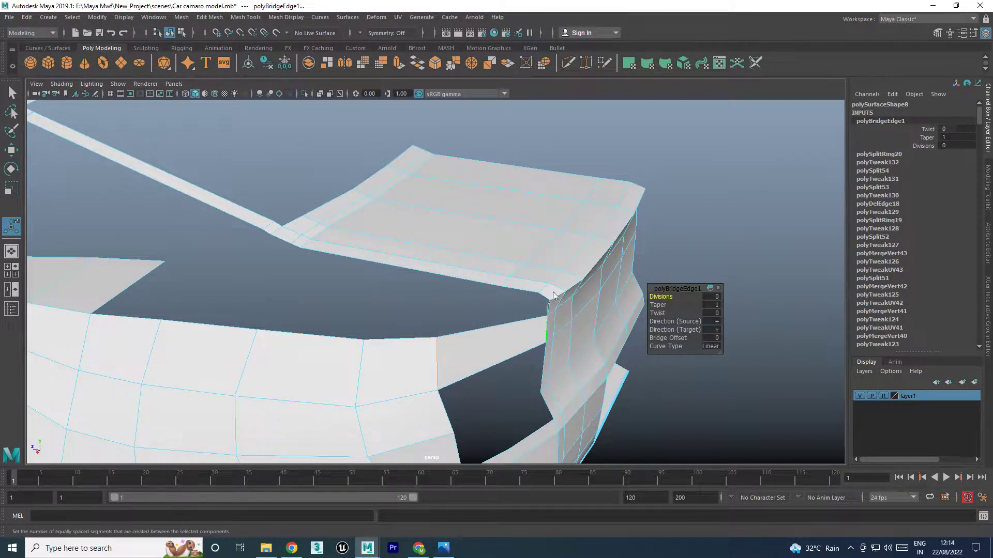
key("q")
left_click(491, 336)
right_click(492, 331)
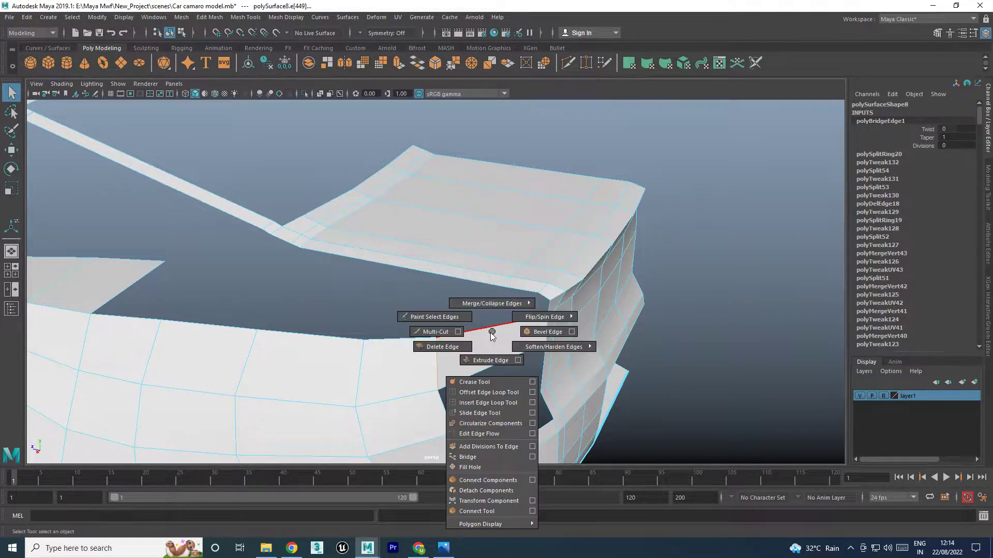
key("w")
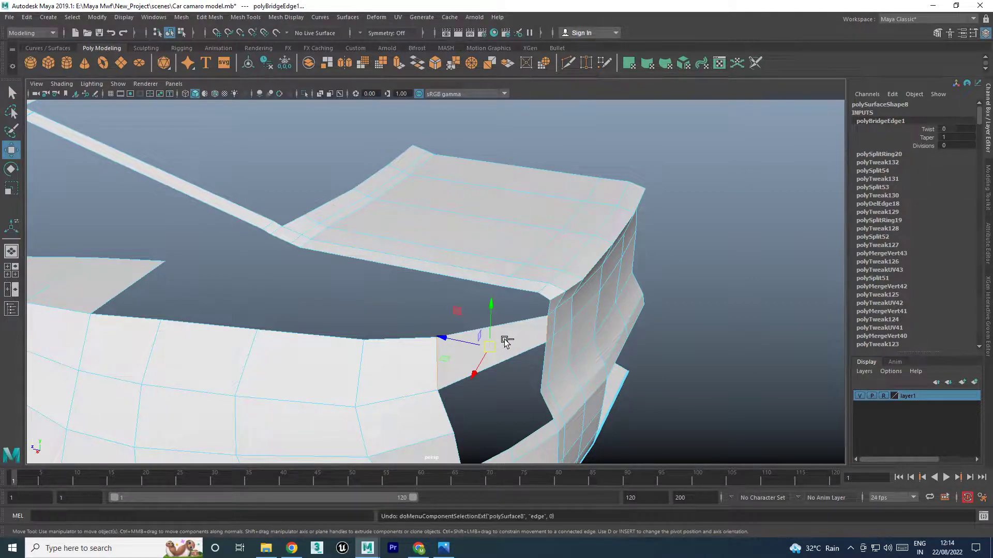
key("ctrl+z")
Re-bridge the rear corner gap with 2 divisions and a 1.2 taper
right_click_drag(513, 337, 504, 463, "shift")
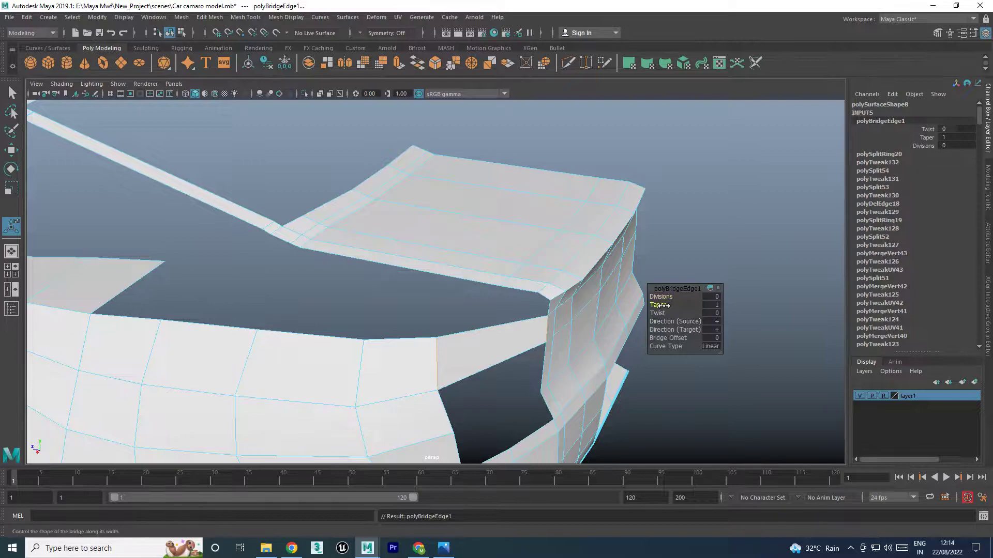
left_click_drag(667, 305, 681, 305)
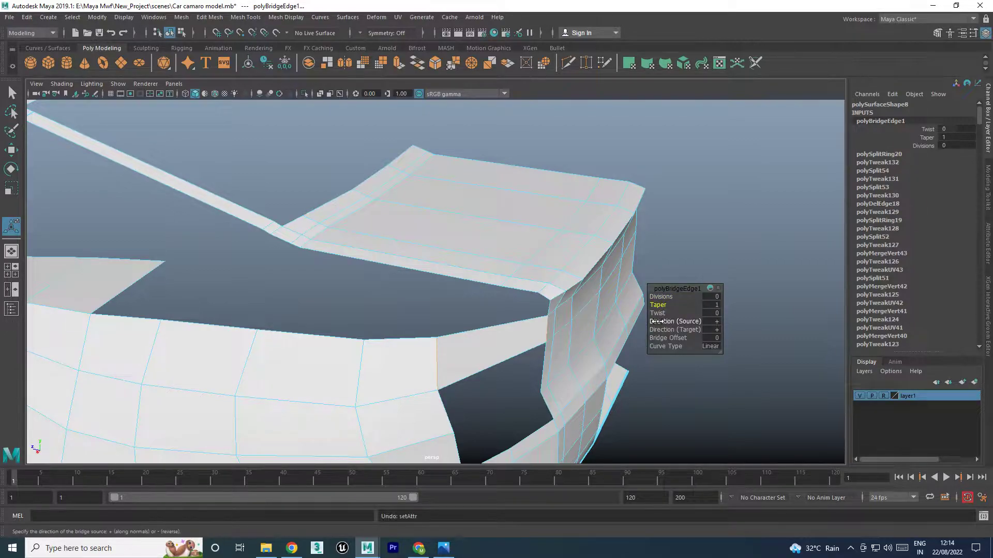
left_click(667, 296)
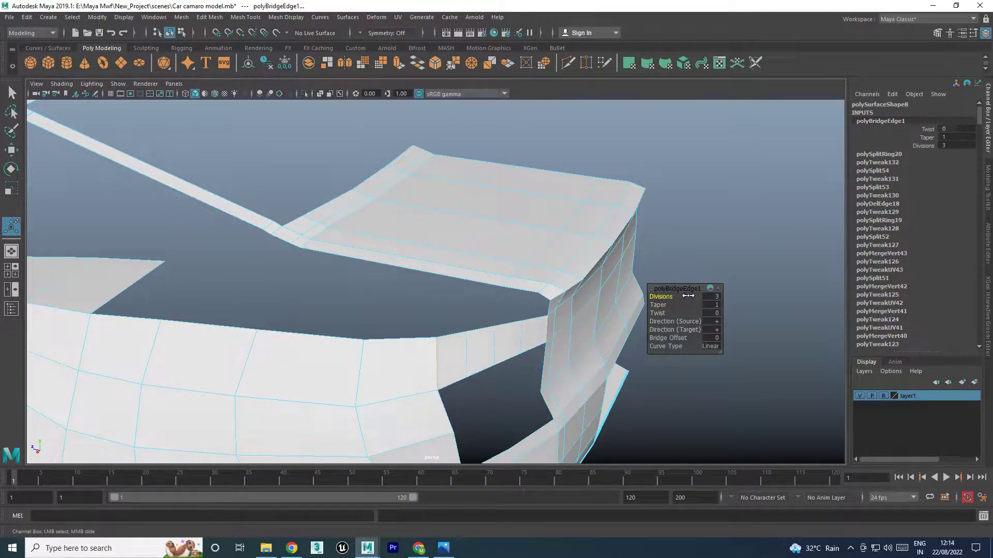
left_click_drag(664, 304, 667, 304)
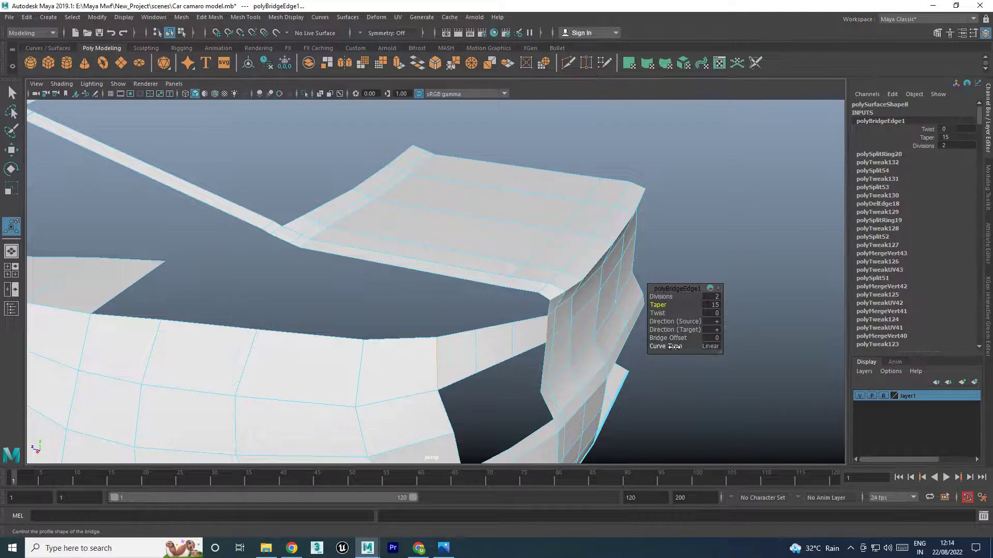
Try Blend and Curve bridge shapes, then revert to a Linear bridge with 0 divisions
mouse_move(675, 346)
left_mouse_down()
mouse_move(734, 346)
mouse_move(679, 342)
left_mouse_up()
left_click(714, 346)
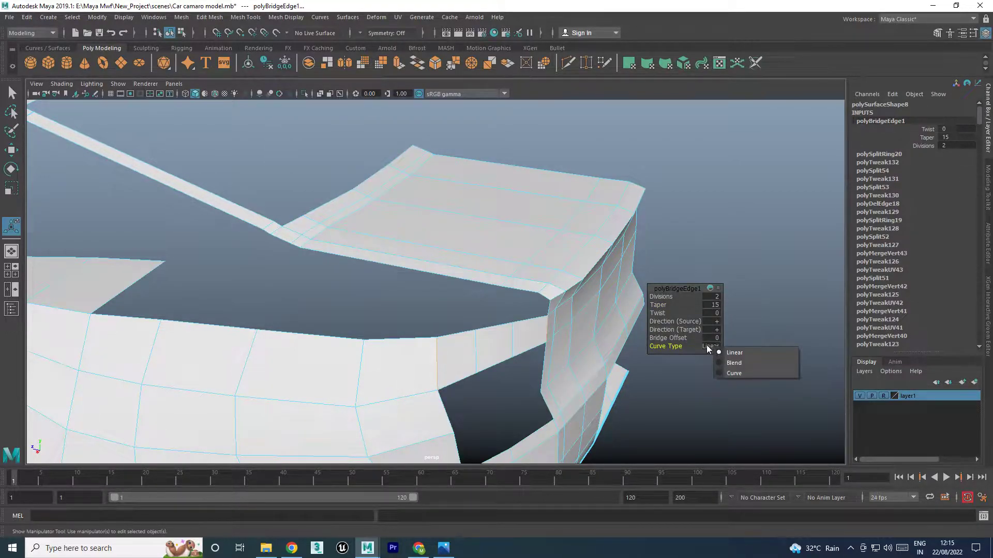
left_click(717, 373)
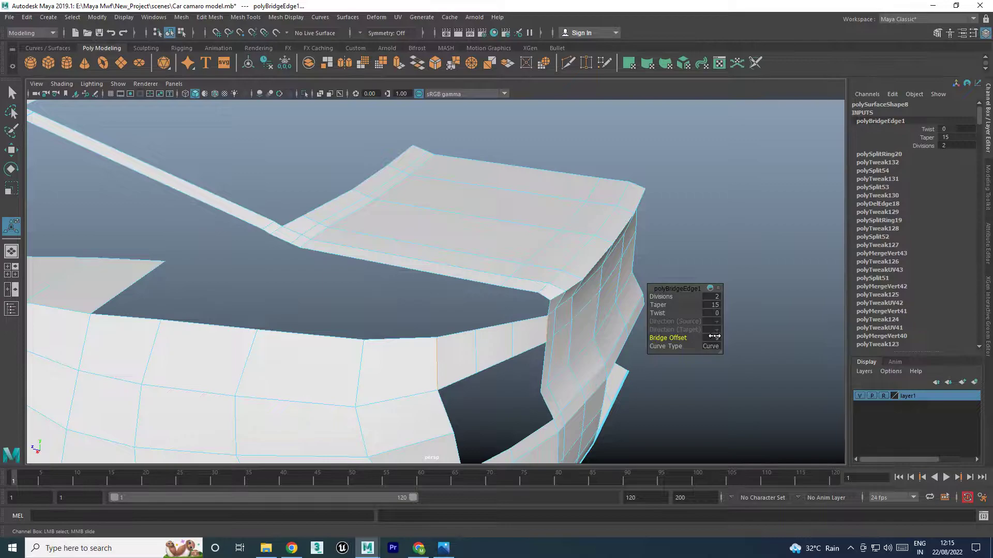
key("ctrl+z")
key("ctrl+z")
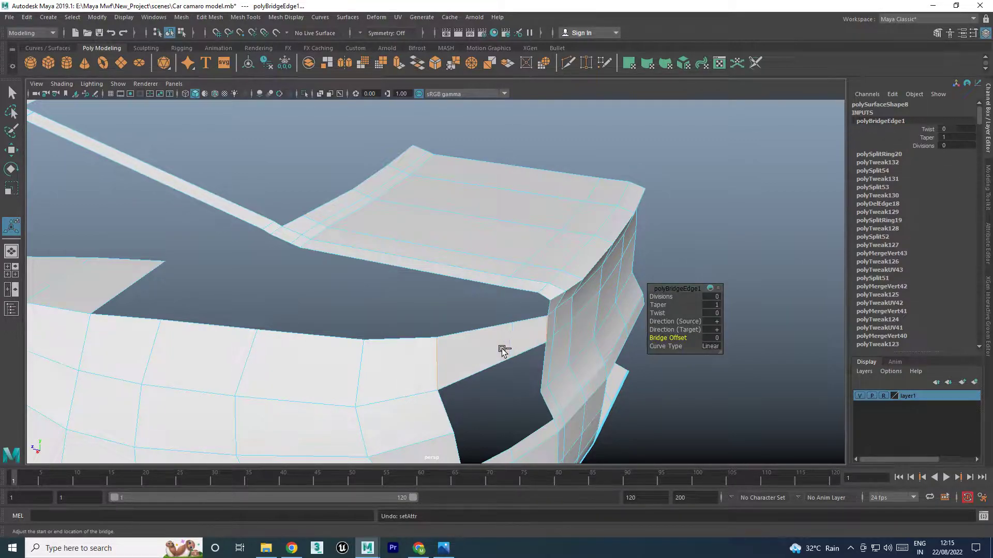
key("F8")
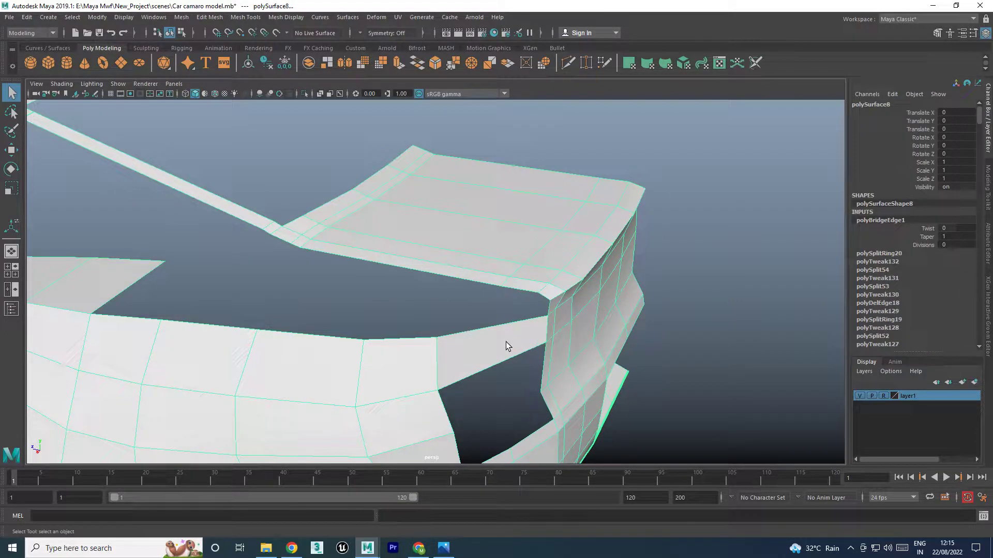
Insert two edge loops across the bridged C-pillar face
right_click(523, 262)
left_click(523, 235)
right_click(501, 338)
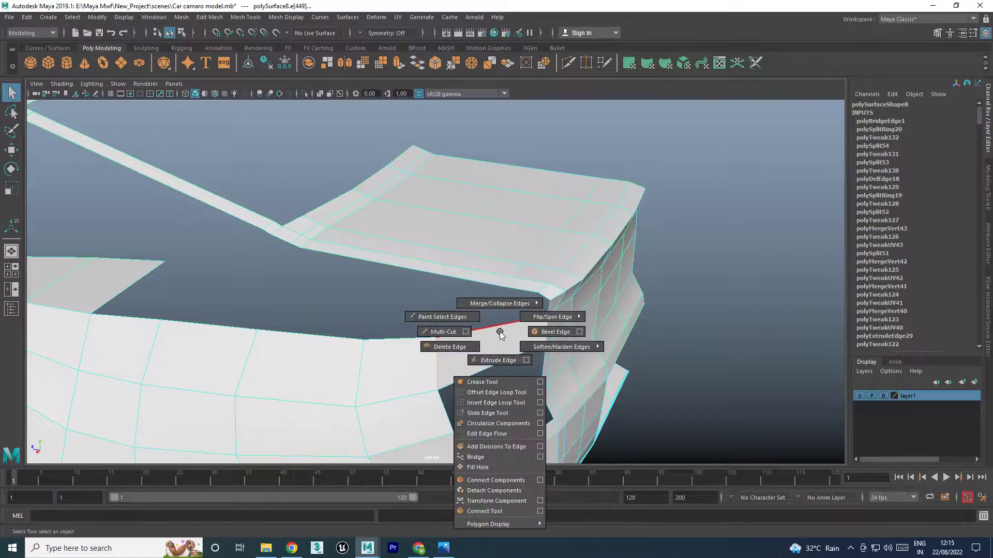
left_click(494, 394)
right_click_drag(491, 407, 491, 331, "shift")
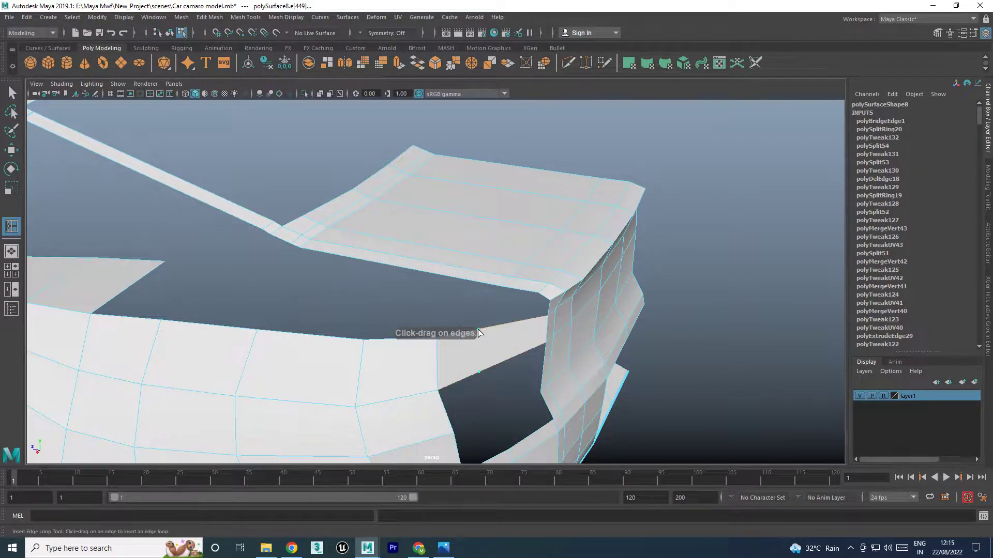
left_click(478, 333)
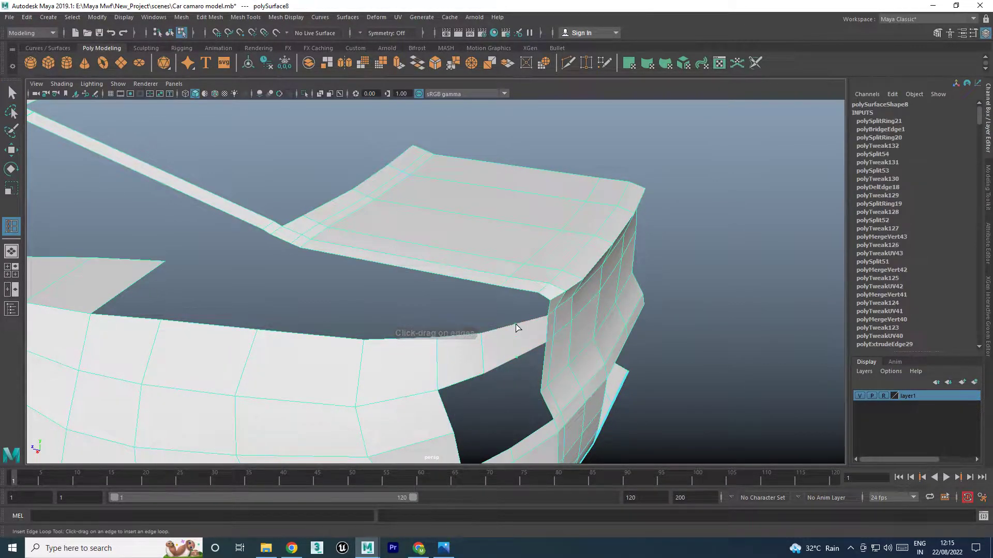
left_click(517, 329)
key("w")
Orbit around the rear body to inspect the new edge loops
left_click_drag(587, 350, 482, 334, "alt")
right_click_drag(482, 334, 557, 279)
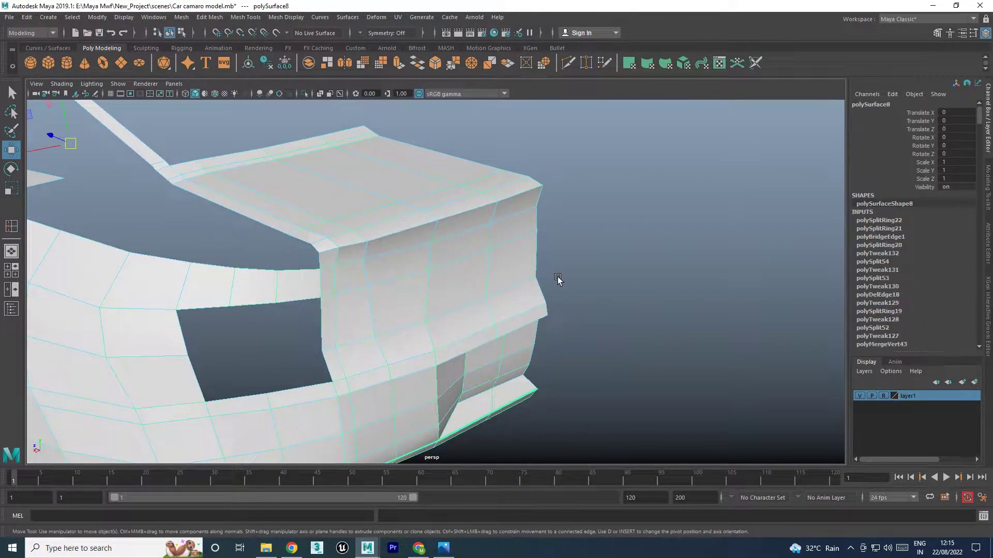
scroll(558, 279, "down", 2)
left_click(595, 264)
left_click_drag(594, 265, 413, 283, "alt")
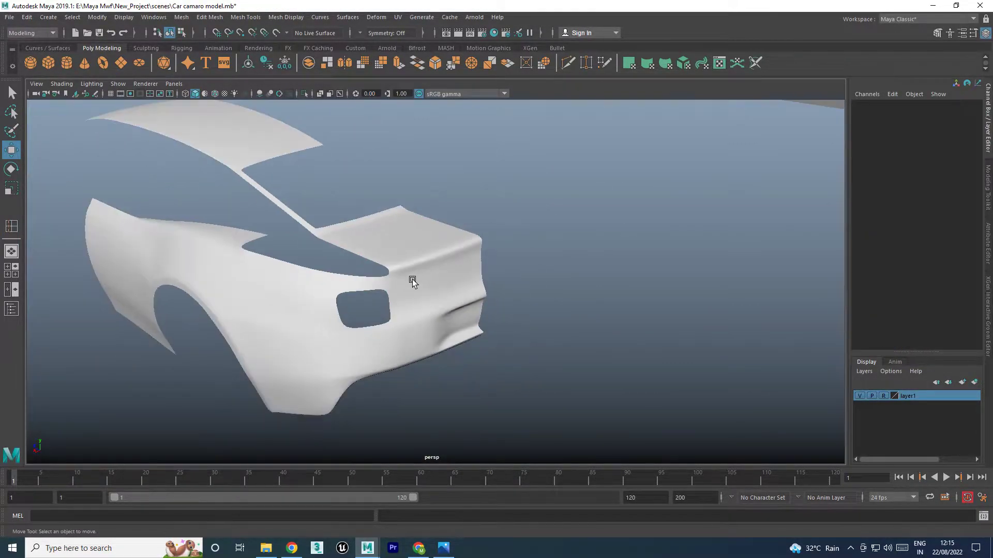
left_click(490, 333)
left_click_drag(490, 332, 516, 332, "alt")
left_click(594, 328)
mouse_move(594, 328)
left_mouse_down("alt")
mouse_move(536, 346)
mouse_move(481, 345)
mouse_move(611, 346)
mouse_move(565, 341)
mouse_move(594, 336)
mouse_move(558, 343)
left_mouse_up("alt")
left_click(370, 325)
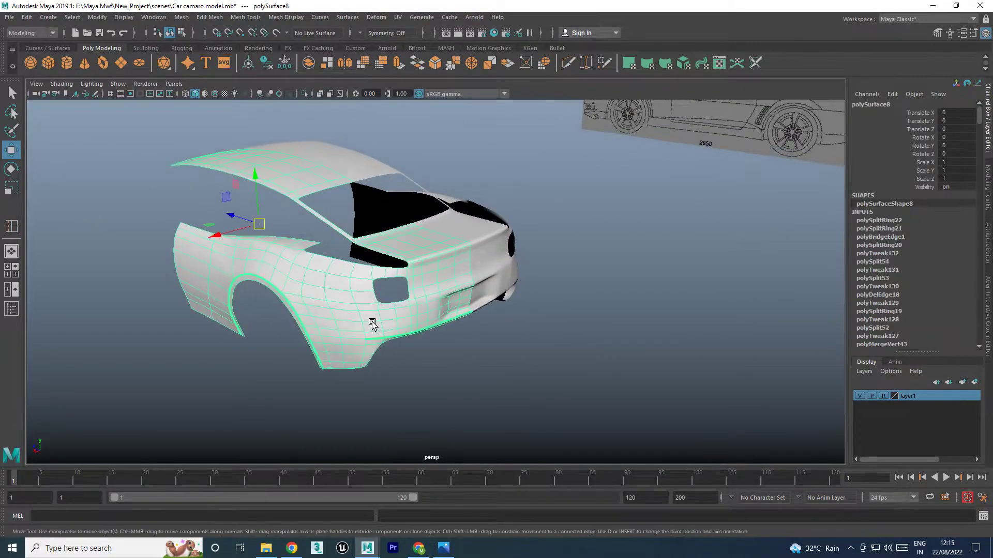
scroll(365, 345, "up", 3)
scroll(404, 341, "up", 1)
scroll(435, 337, "up", 2)
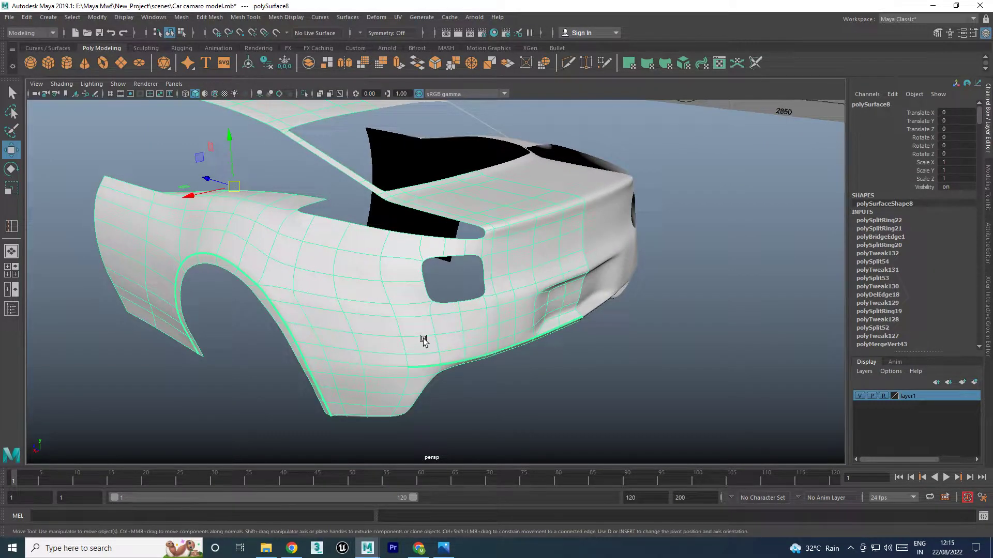
Compare the cage and smooth previews, briefly creating and deleting a mirrored copy
key("1")
key("ctrl+shift+d")
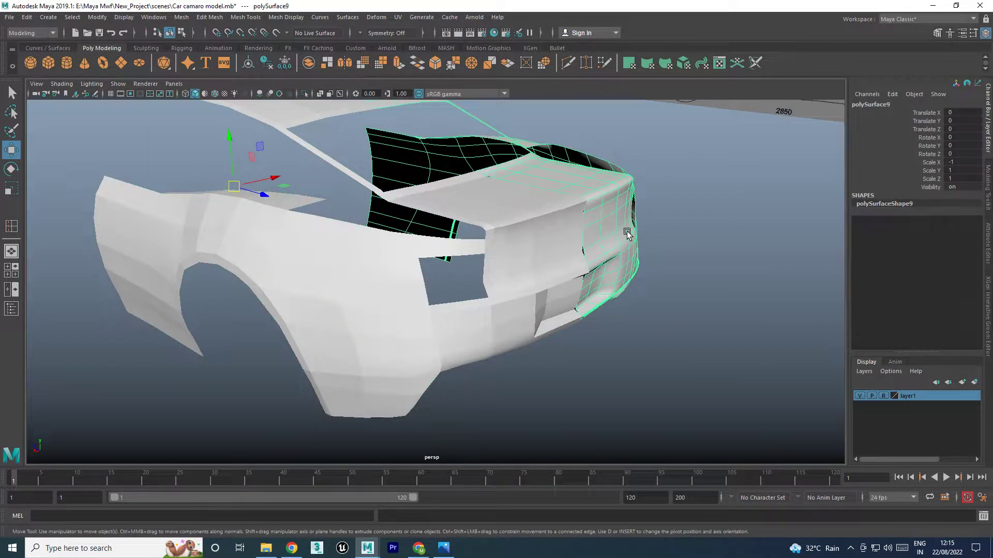
key("Delete")
left_click(366, 308)
scroll(387, 336, "up", 2)
scroll(434, 333, "up", 2)
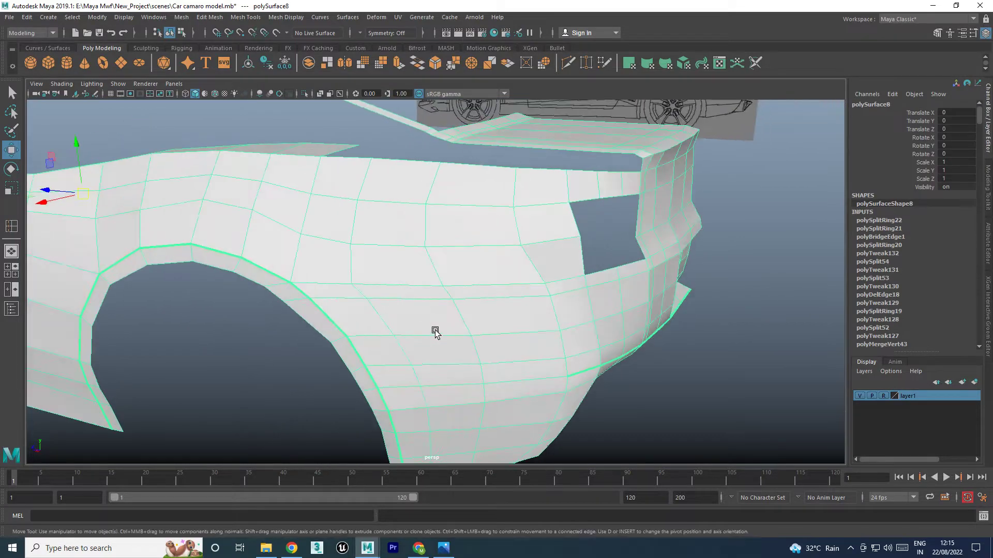
key("2")
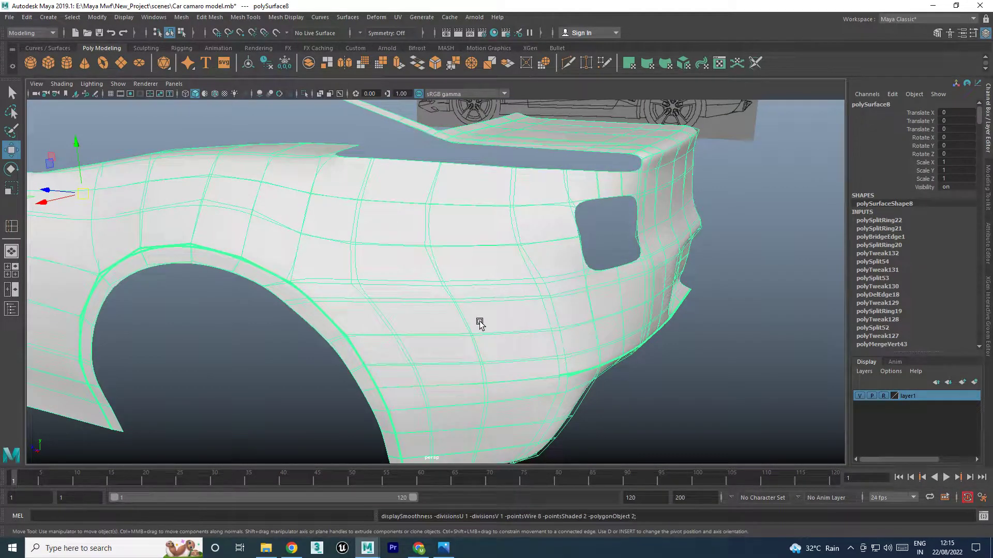
key("1")
Select the quarter-panel edge loop above the wheel arch and slide it lower
key("F10")
left_click_drag(476, 254, 466, 332, "alt")
left_click(530, 337)
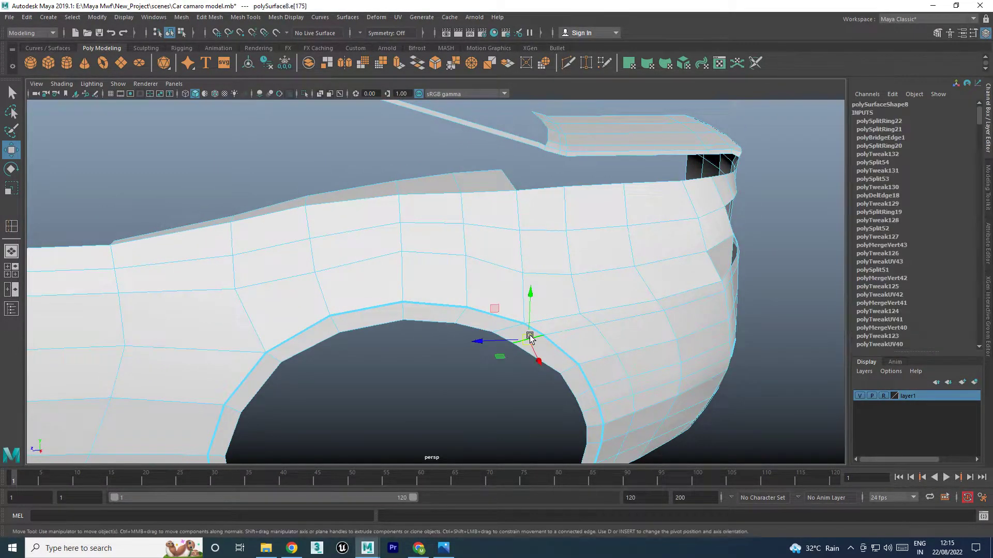
double_click(530, 337)
scroll(554, 366, "down", 2)
left_click_drag(553, 365, 516, 361, "alt")
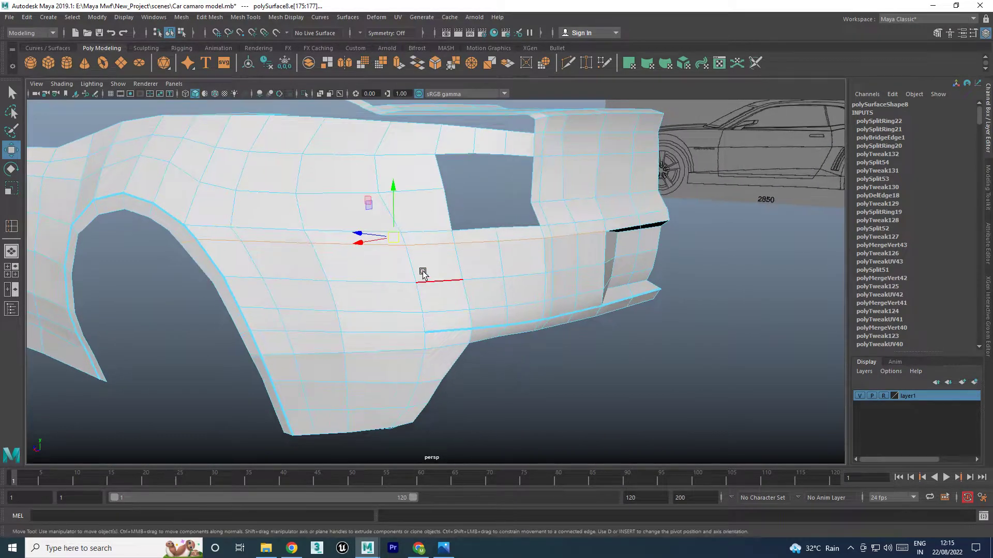
right_click_drag(423, 274, 380, 320, "shift")
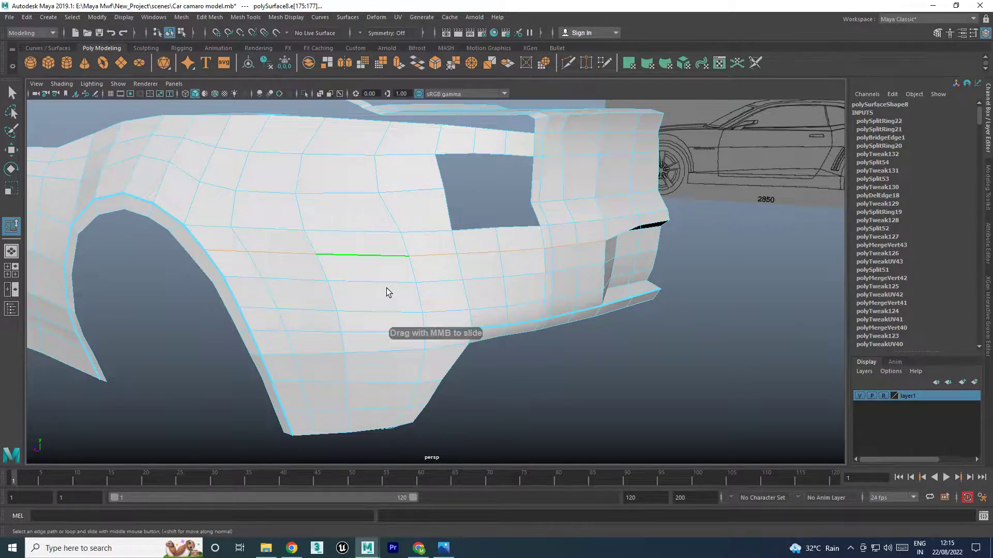
mouse_move(741, 332)
left_mouse_down()
mouse_move(557, 193)
mouse_move(490, 206)
left_mouse_up()
middle_click_drag(417, 257, 424, 285)
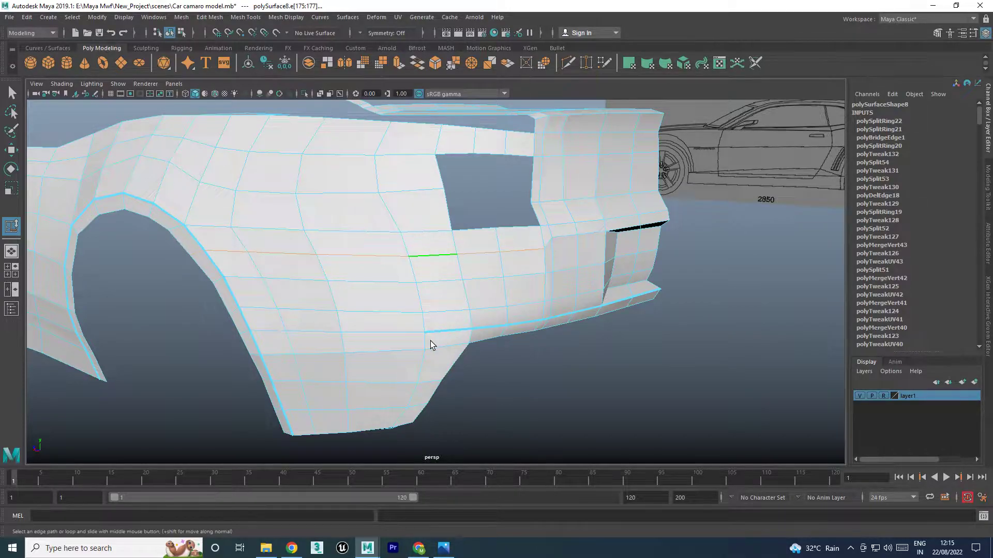
Preview the rear quarter smoothed and view it from another angle
key("w")
key("3")
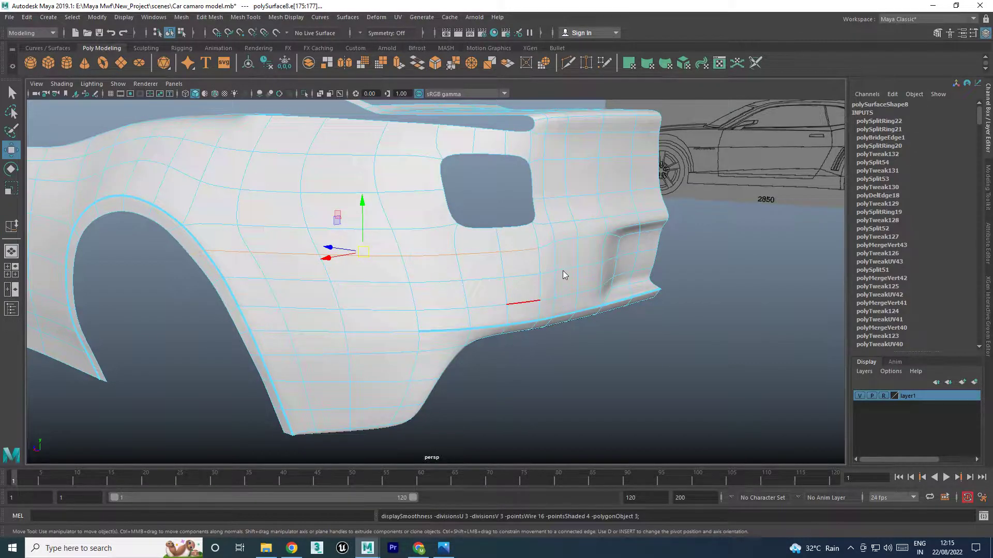
left_click(666, 336)
left_click_drag(665, 336, 565, 381, "alt")
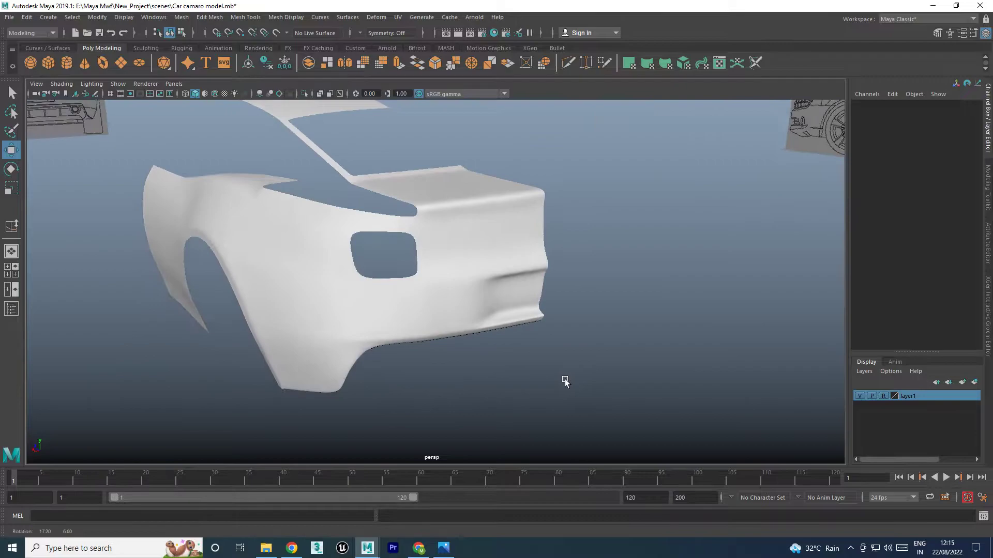
Delete a redundant edge from the rear of the body
left_click(448, 302)
scroll(438, 310, "up", 3)
mouse_move(439, 310)
left_mouse_down("alt")
mouse_move(436, 322)
mouse_move(436, 310)
mouse_move(414, 308)
left_mouse_up("alt")
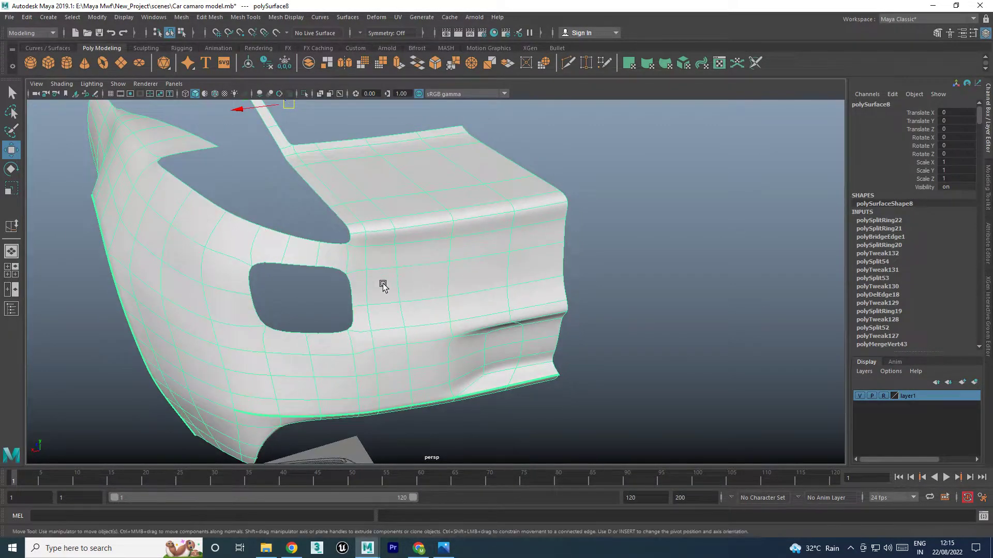
right_click_drag(367, 259, 315, 274)
left_click(361, 263)
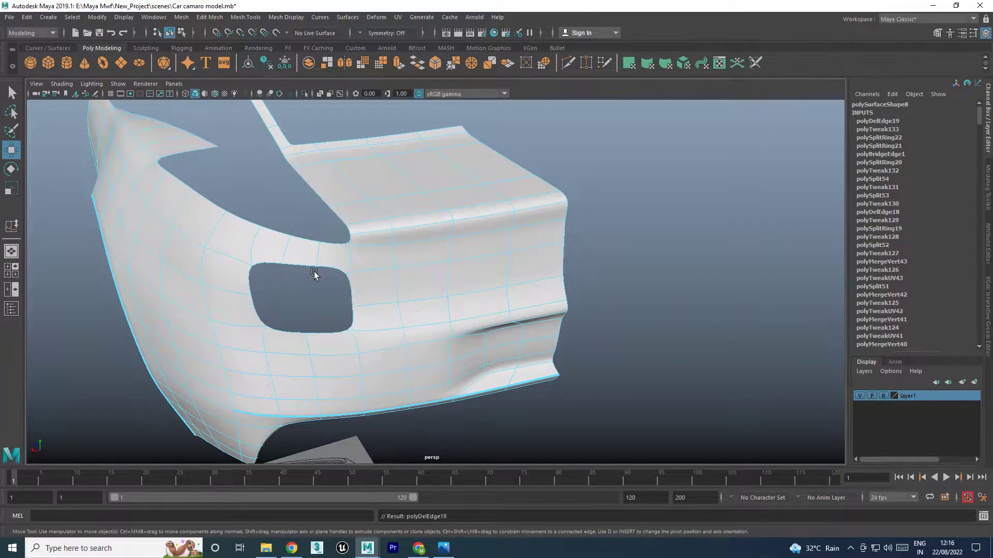
key("F8")
left_click(652, 283)
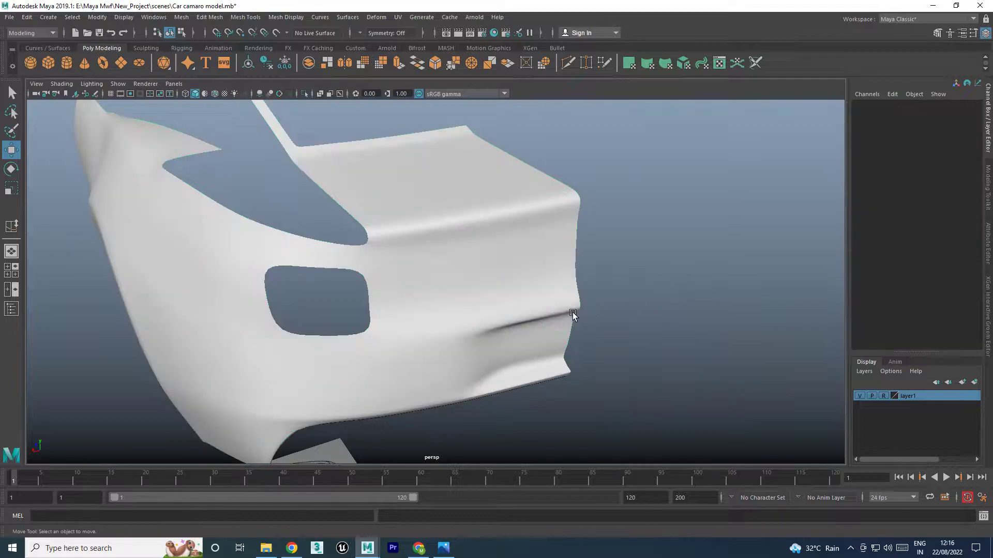
mouse_move(572, 310)
left_mouse_down("alt")
mouse_move(590, 347)
mouse_move(503, 355)
mouse_move(527, 346)
mouse_move(499, 359)
mouse_move(509, 312)
left_mouse_up("alt")
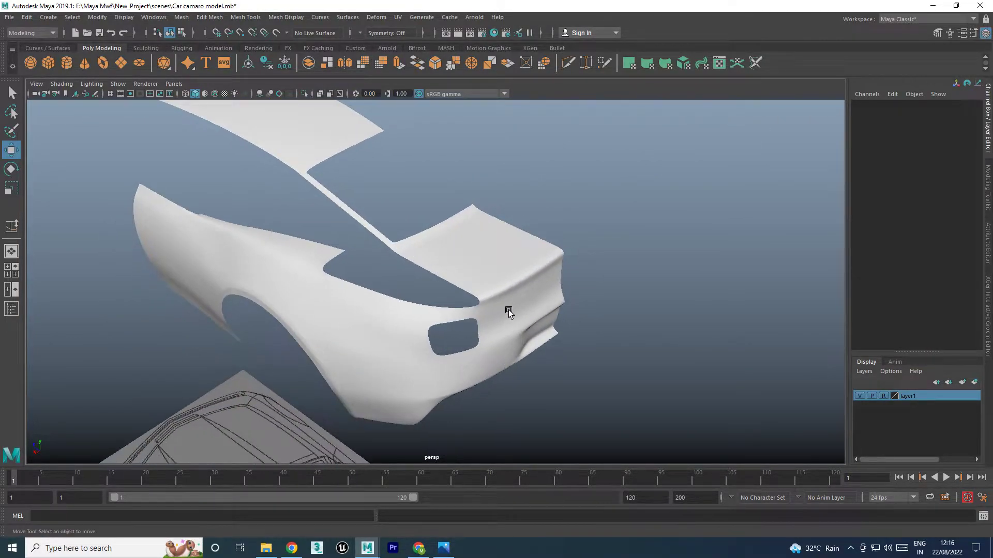
In side view, move the top profile edge near the deck lid along Z toward the blueprint
left_click(508, 312)
scroll(511, 310, "up", 3)
scroll(520, 300, "up", 2)
key("space")
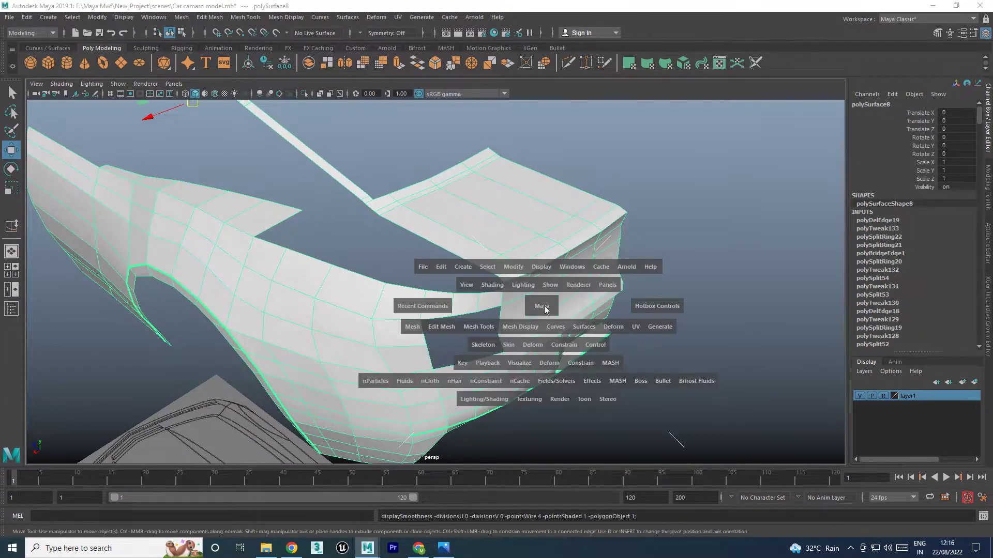
key("space")
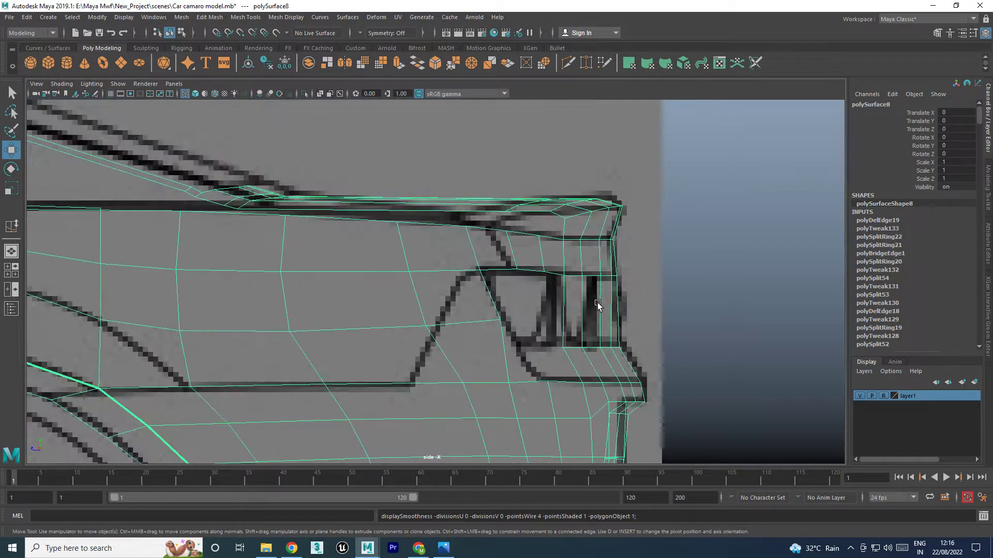
scroll(558, 233, "up", 2)
scroll(578, 288, "up", 3)
right_click_drag(578, 289, 559, 251)
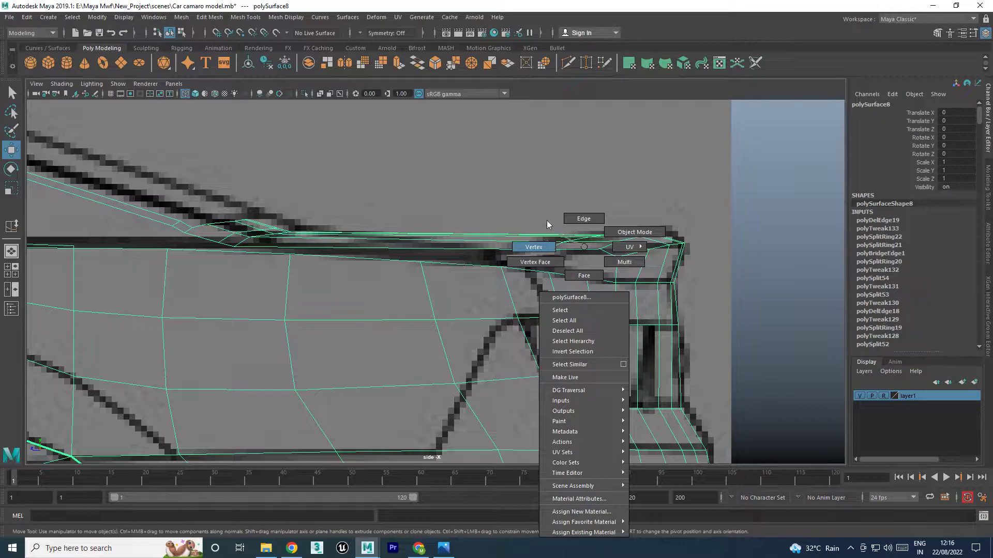
left_click(559, 241)
left_click(559, 241)
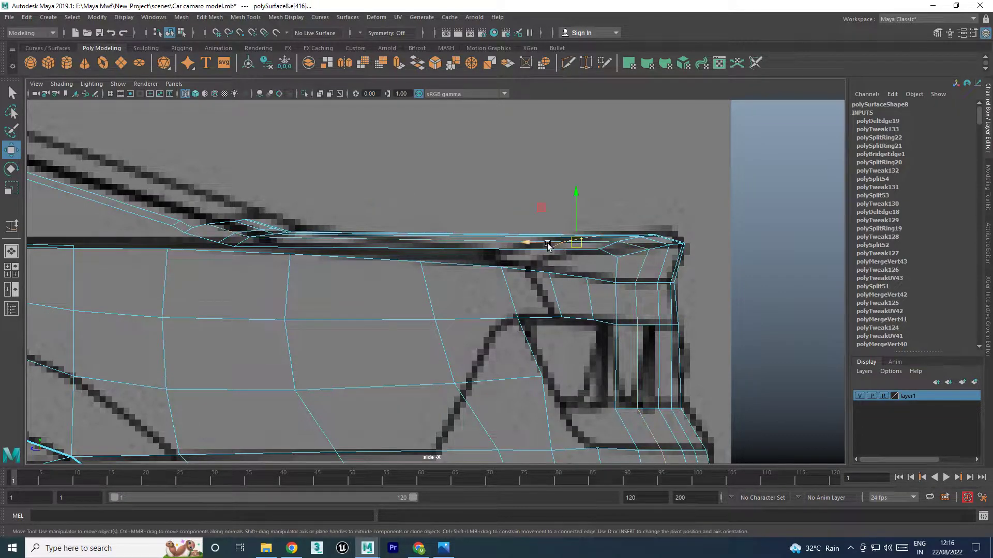
left_click_drag(520, 241, 499, 243)
key("space")
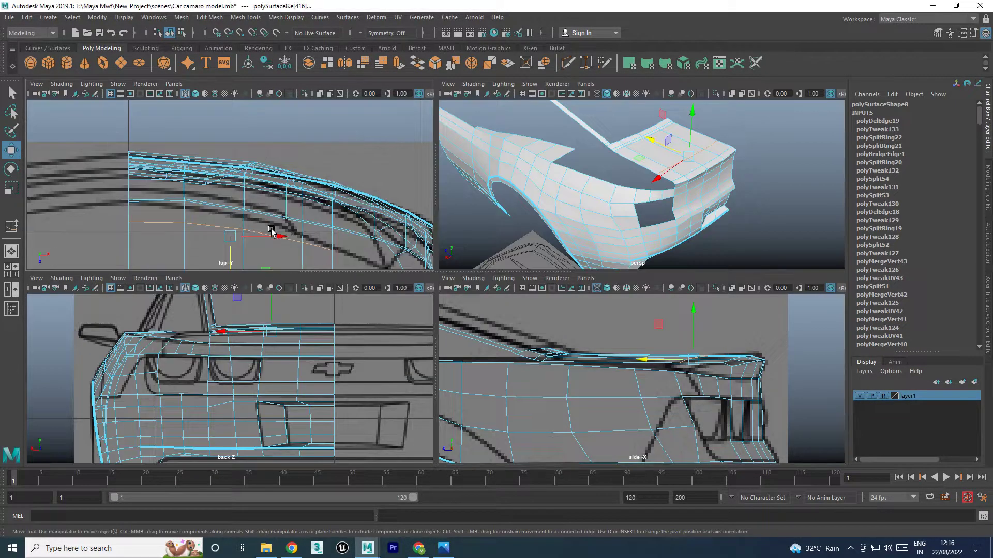
Undo the stray edge move and lower the first roof-edge vertex onto the blueprint roof line
key("space")
middle_click_drag(410, 311, 357, 231, "alt")
key("ctrl+z")
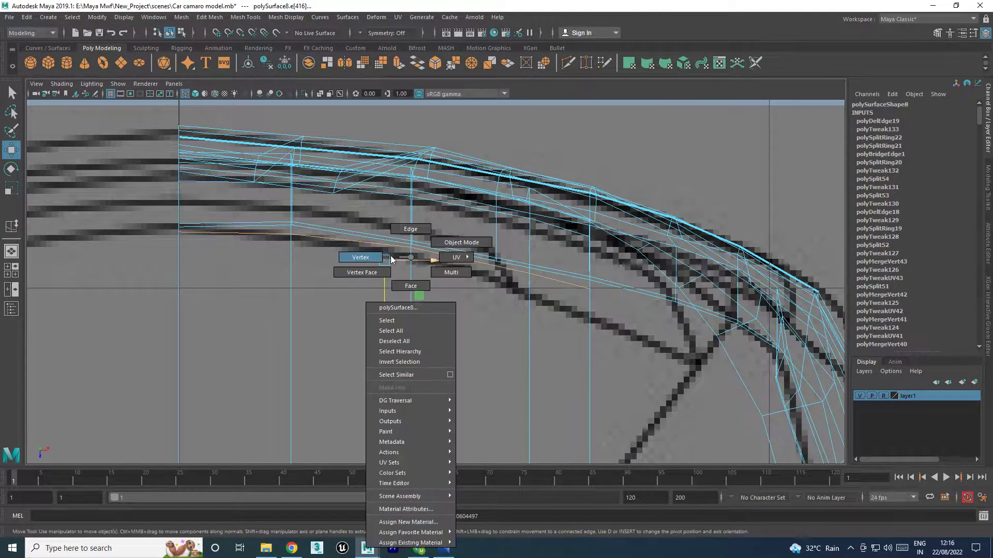
right_click_drag(410, 263, 328, 262)
left_click(410, 255)
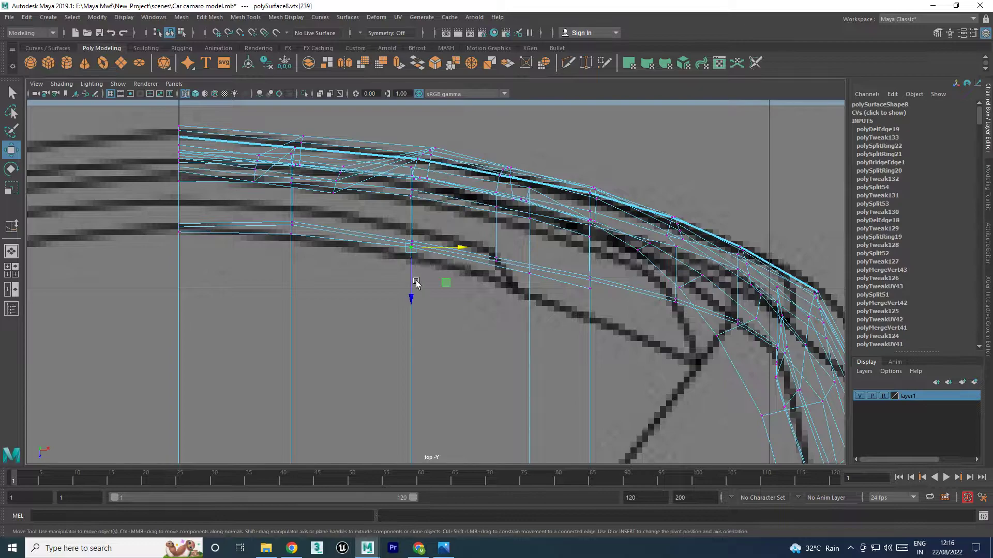
left_click(407, 300)
key("ctrl+z")
key("space")
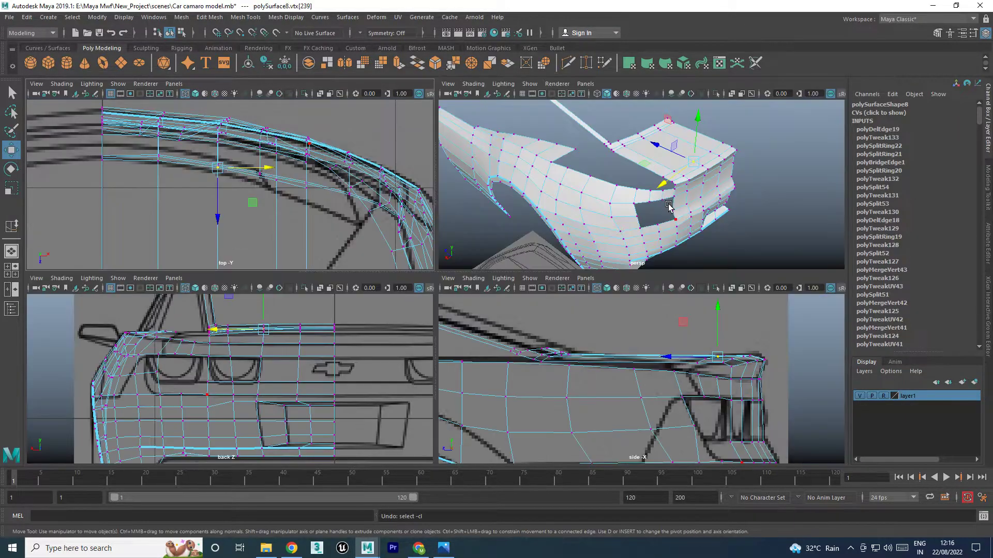
scroll(686, 193, "up", 5)
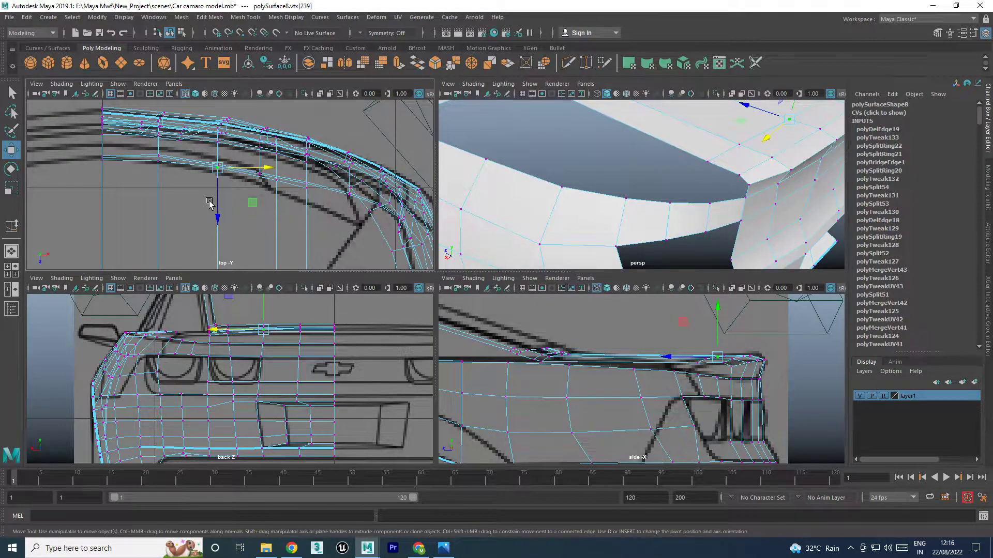
left_click_drag(217, 208, 217, 215)
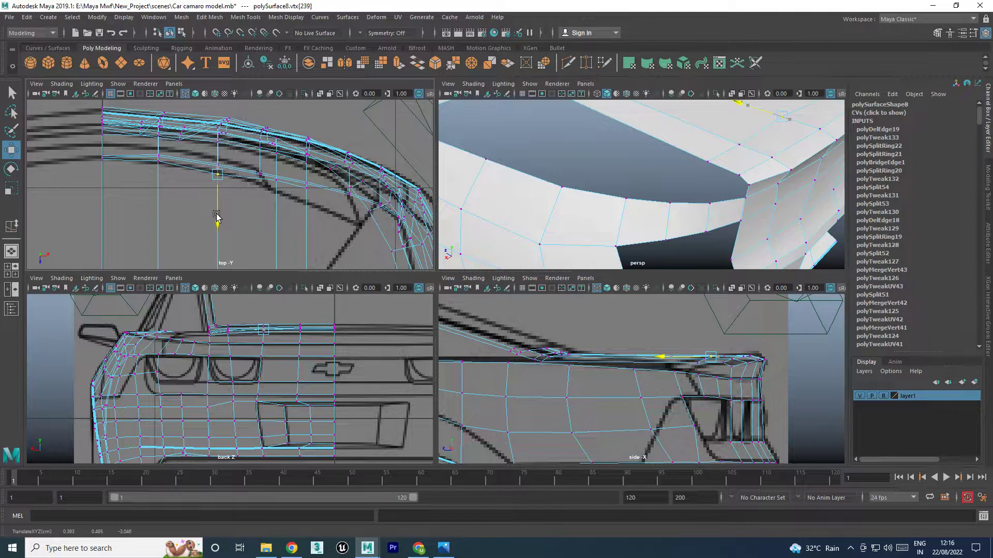
Lower the next two roof-edge vertices onto the blueprint roof line
left_click(738, 145)
left_click_drag(273, 211, 273, 223)
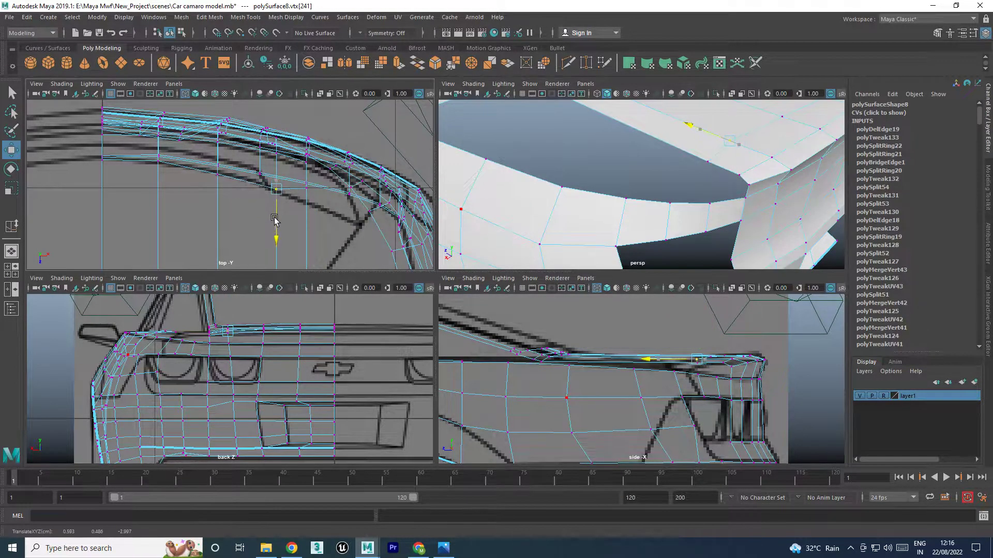
left_click_drag(610, 206, 576, 222, "alt")
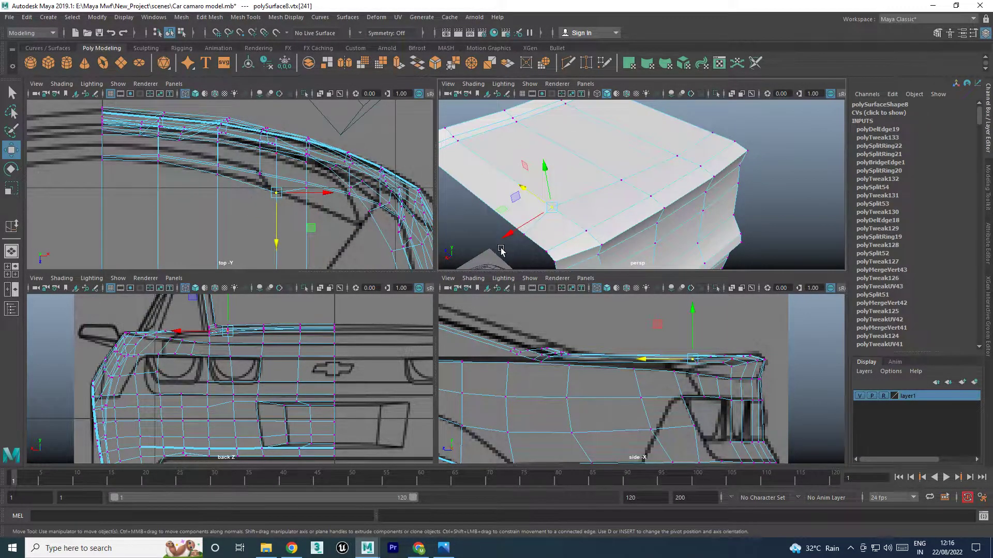
left_click_drag(503, 247, 526, 229)
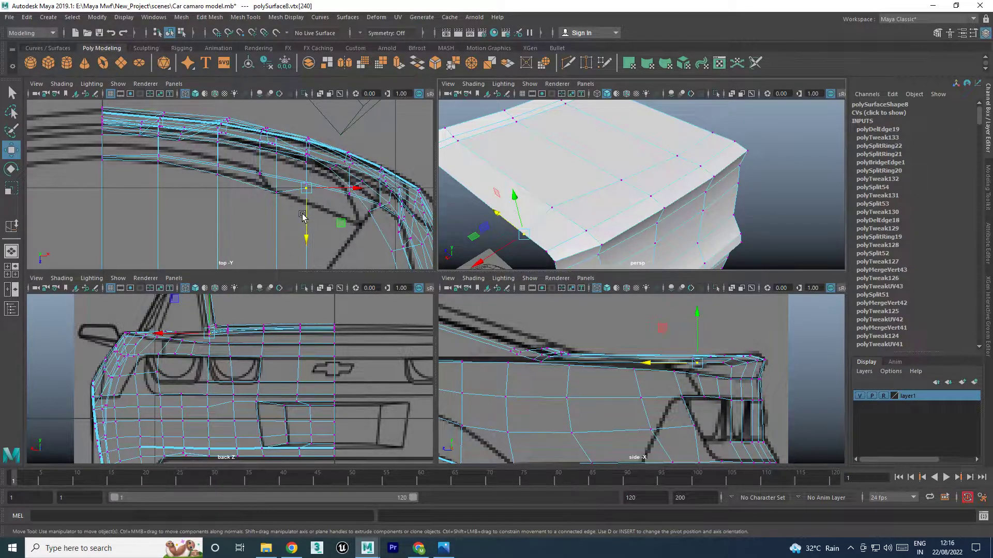
left_click_drag(302, 216, 304, 231)
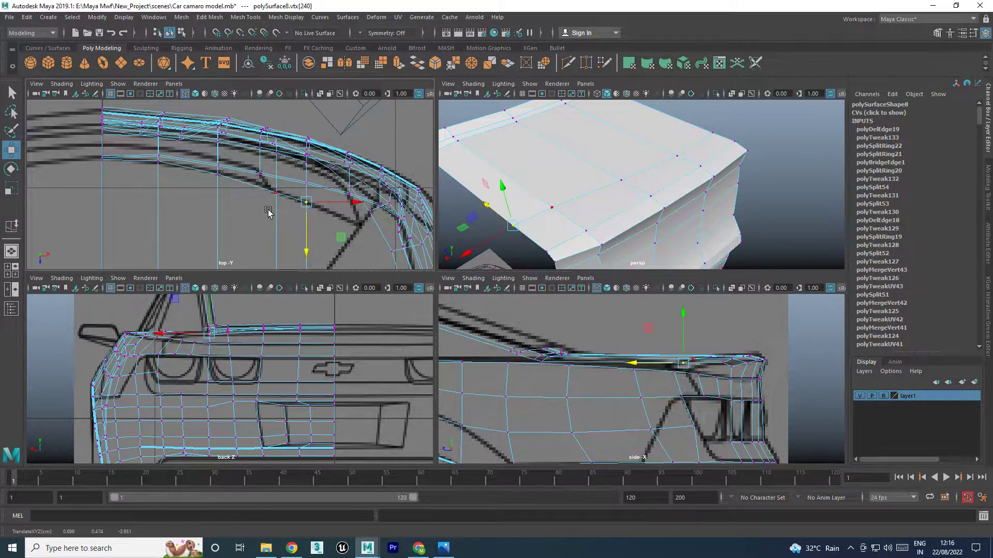
Raise the rear-corner vertices in the back view to meet the outline
left_click(217, 175)
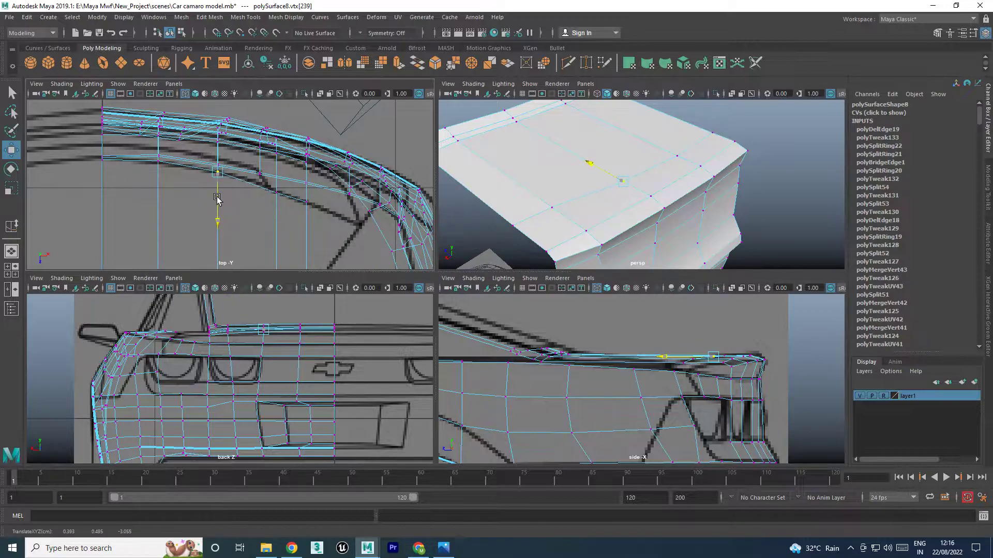
scroll(217, 199, "down", 2)
scroll(321, 176, "down", 2)
scroll(323, 173, "down", 2)
scroll(267, 198, "down", 2)
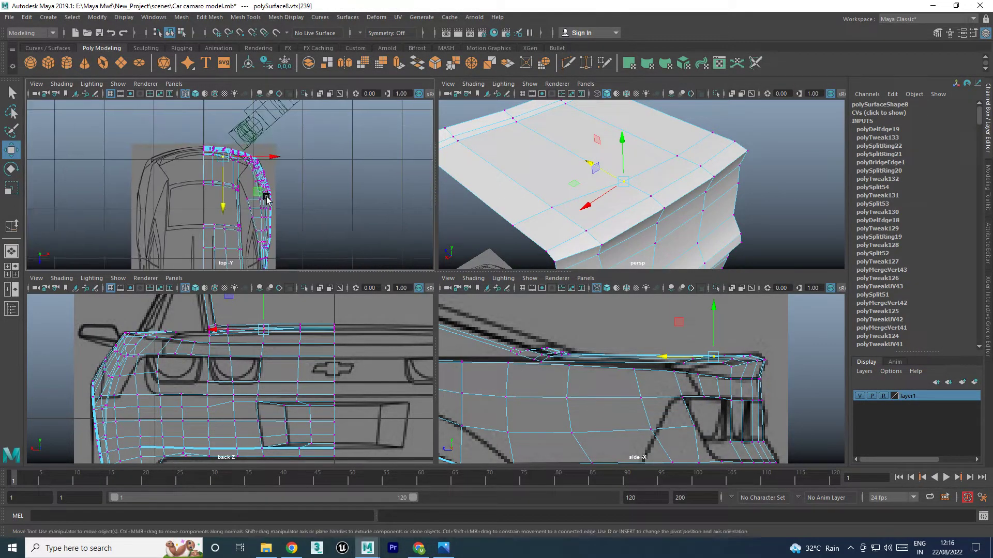
scroll(267, 198, "up", 2)
scroll(355, 181, "up", 2)
scroll(362, 182, "up", 2)
scroll(310, 174, "up", 2)
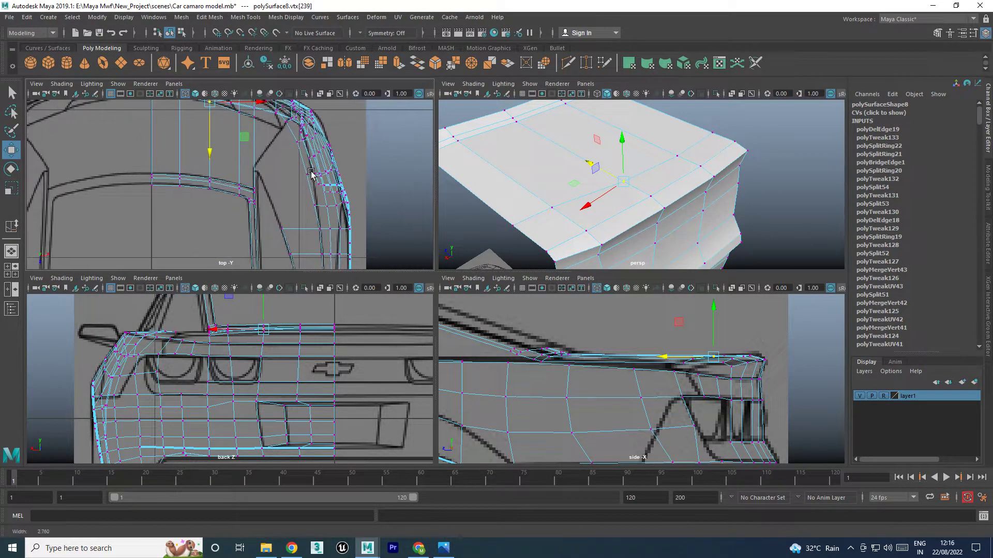
scroll(305, 176, "up", 1)
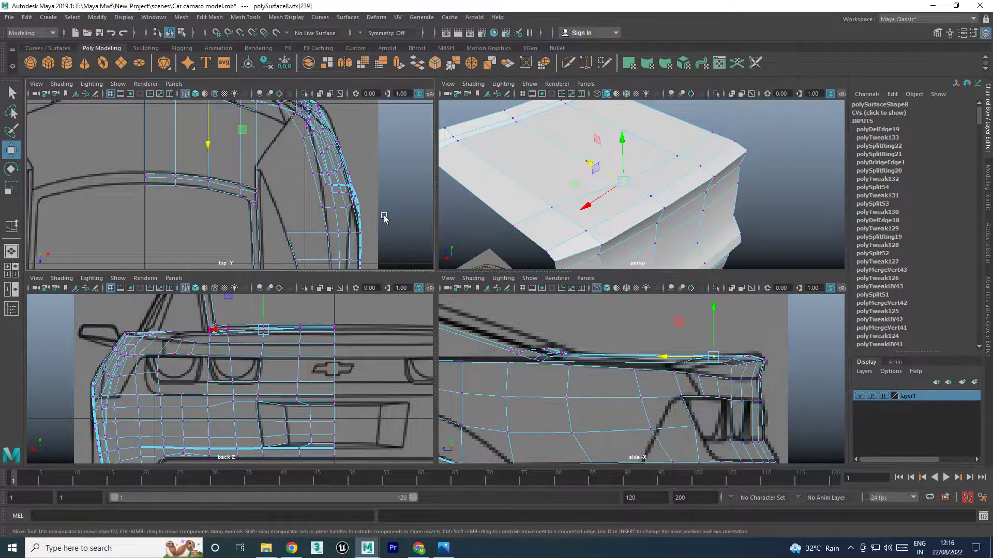
scroll(188, 336, "up", 3)
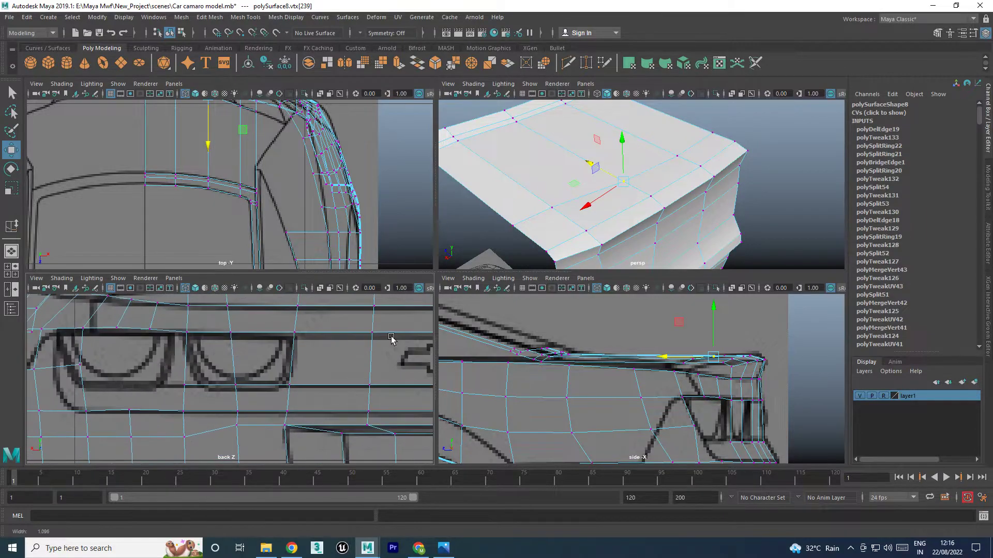
scroll(248, 421, "up", 3)
scroll(251, 428, "up", 2)
scroll(223, 415, "up", 2)
scroll(223, 415, "up", 1)
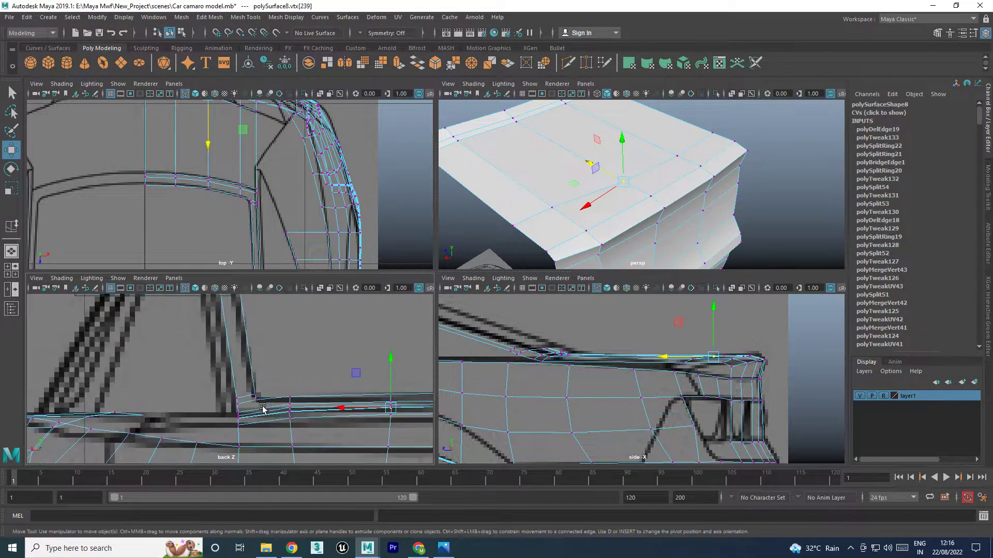
middle_click_drag(218, 436, 217, 399, "alt")
left_click_drag(244, 378, 240, 350)
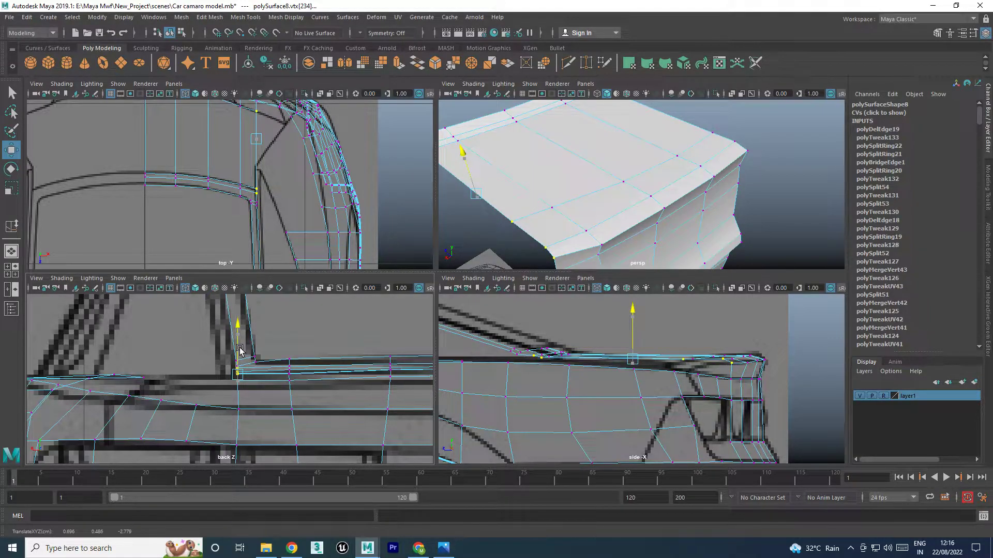
Inspect the rear corner in perspective, then zoom the back view onto it
key("space")
key("space")
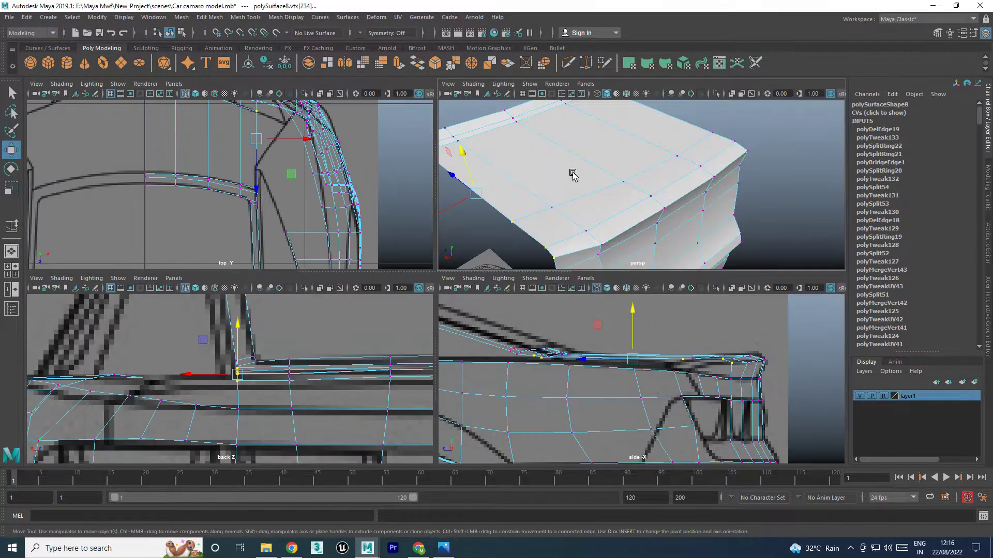
key("space")
mouse_move(466, 226)
left_mouse_down("alt")
mouse_move(589, 238)
mouse_move(476, 299)
mouse_move(443, 262)
mouse_move(363, 277)
mouse_move(379, 210)
left_mouse_up("alt")
key("space")
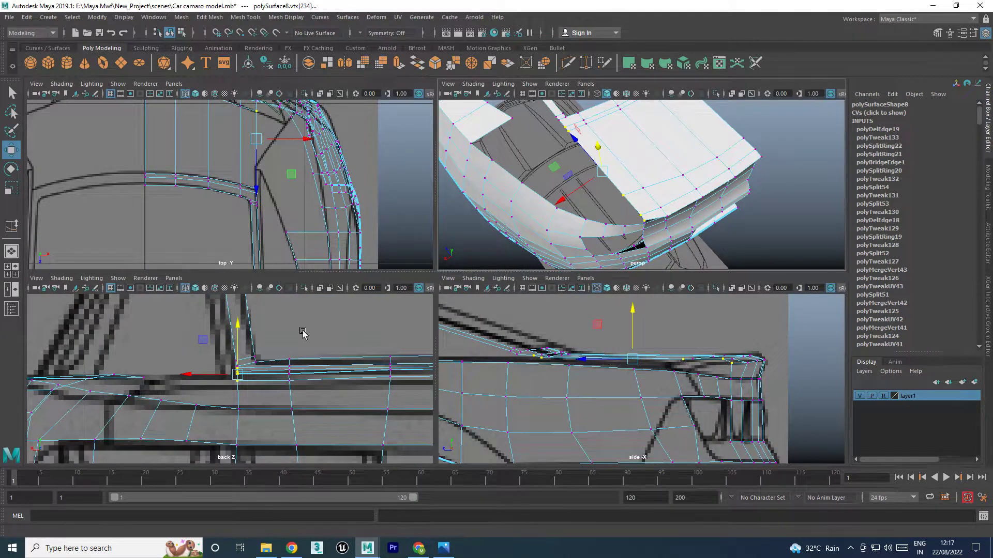
key("space")
middle_click_drag(421, 295, 487, 277, "alt")
scroll(399, 284, "up", 2)
scroll(398, 282, "up", 1)
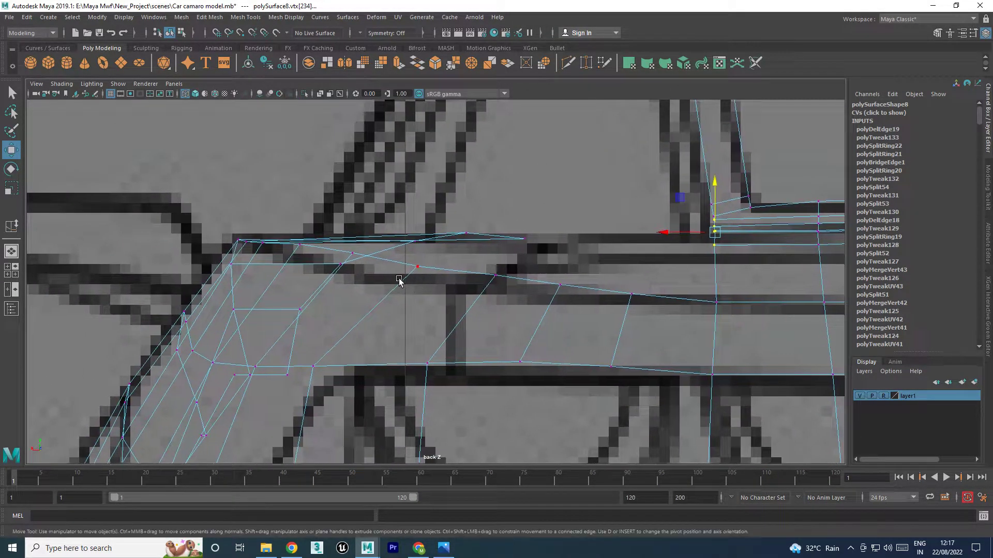
Lower four vertices along the rear-corner cut onto the blueprint line
left_click(417, 267)
left_click_drag(420, 249, 420, 260)
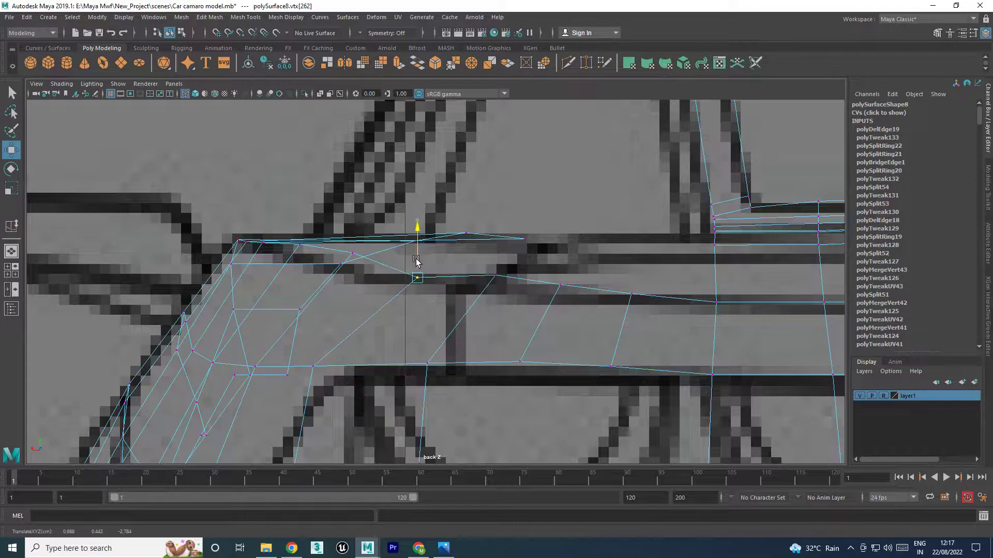
left_click(495, 275)
left_click_drag(497, 254, 495, 262)
left_click(560, 284)
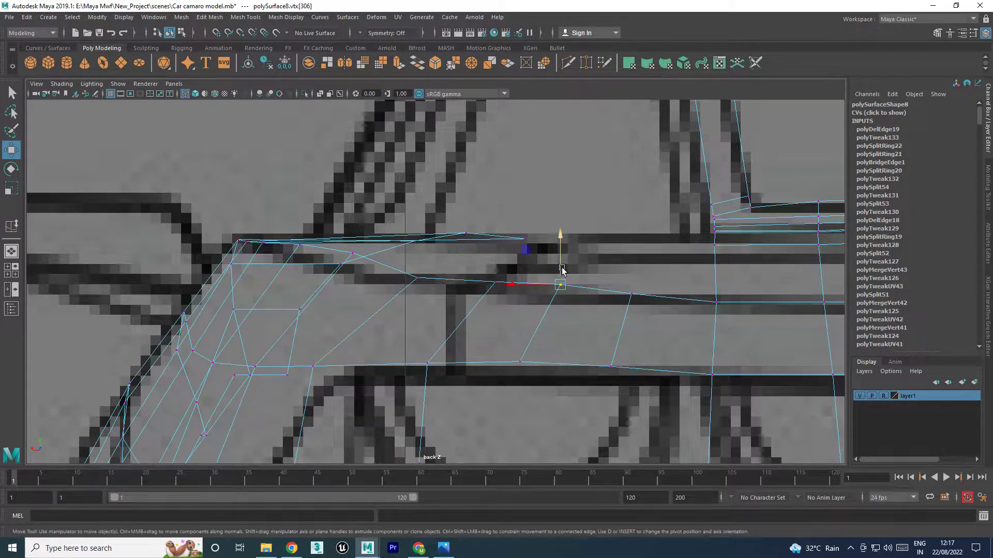
left_click_drag(559, 266, 560, 272)
left_click(631, 294)
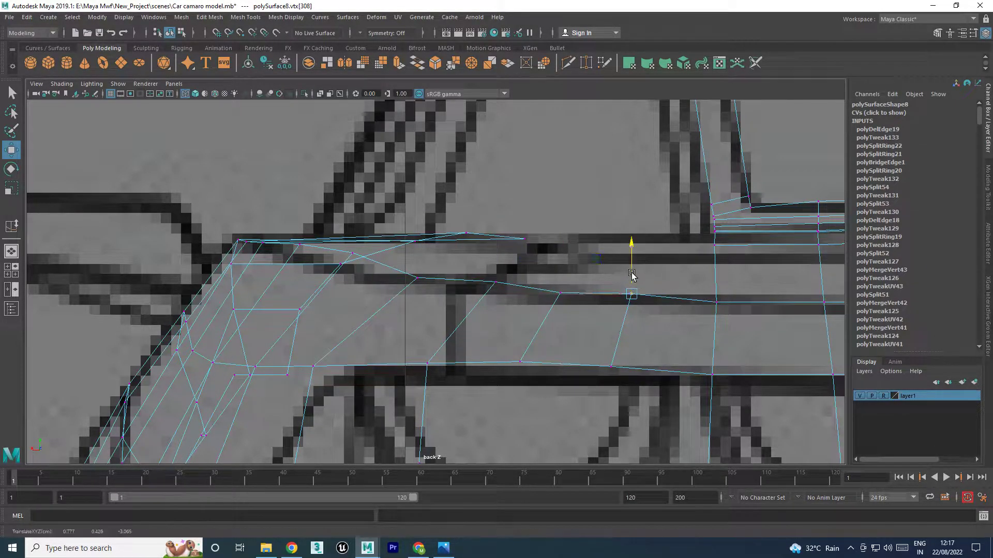
left_click_drag(631, 278, 631, 283)
Nudge three upper-edge vertices left and down onto the blueprint outline
middle_click_drag(309, 280, 316, 287, "alt")
left_click(305, 254)
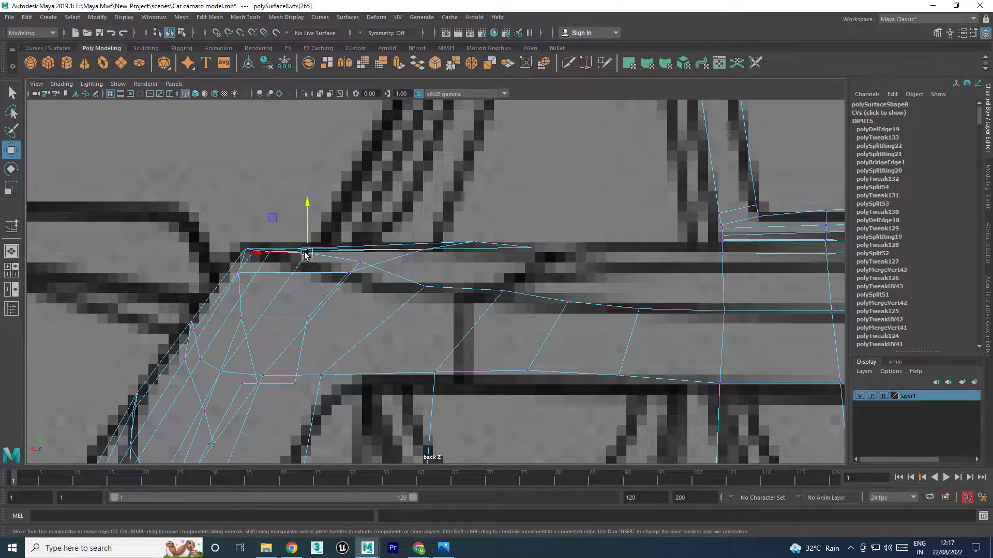
left_click_drag(275, 227, 268, 227)
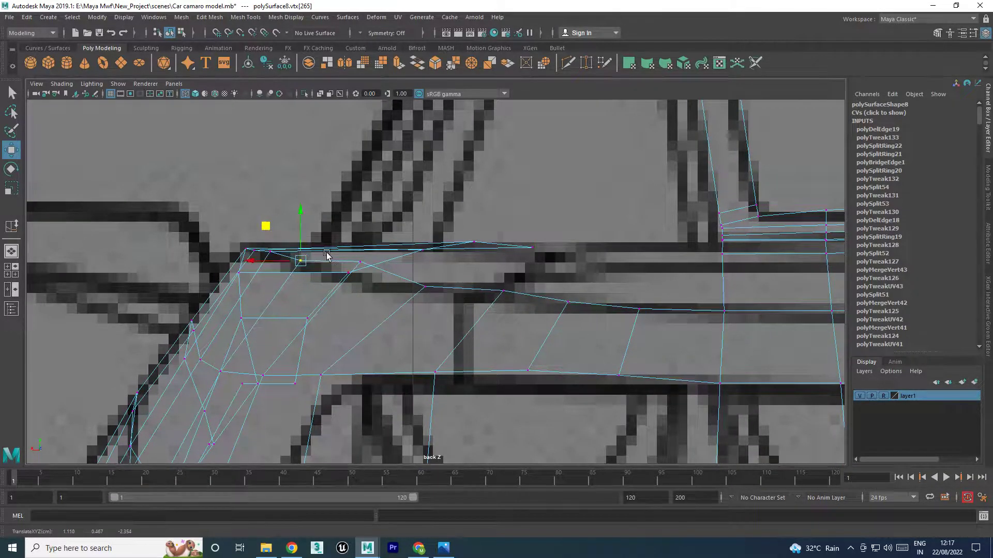
left_click(361, 262)
left_click_drag(331, 235, 321, 246)
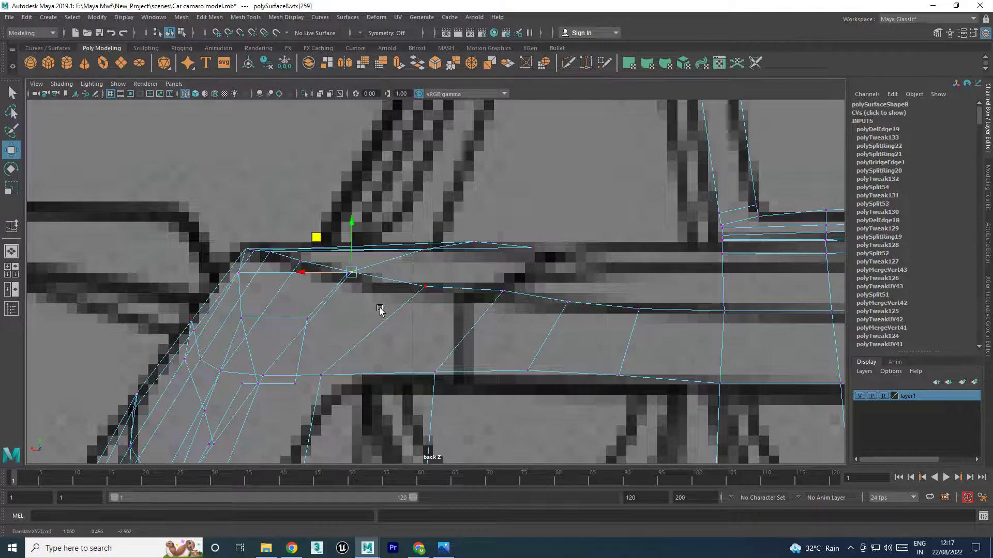
left_click(425, 286)
left_click_drag(390, 251, 381, 250)
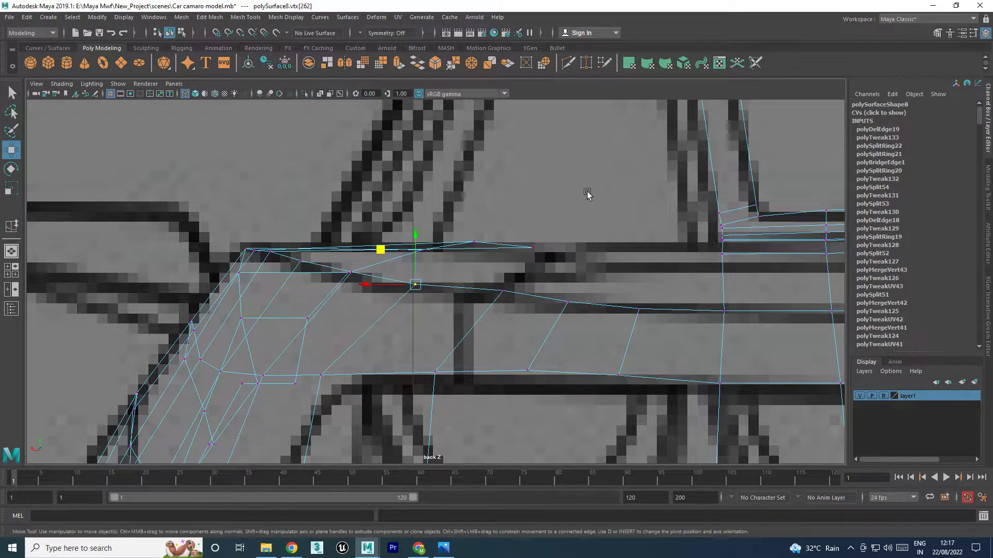
key("space")
mouse_move(588, 194)
left_mouse_down("alt")
mouse_move(349, 307)
mouse_move(343, 288)
mouse_move(392, 297)
mouse_move(335, 228)
left_mouse_up("alt")
Slide a cut vertex left along X, then undo the last vertex move
mouse_move(272, 165)
left_mouse_down()
mouse_move(261, 159)
mouse_move(395, 231)
mouse_move(618, 279)
mouse_move(629, 296)
left_mouse_up()
left_click(284, 164)
left_click(589, 243)
left_click(587, 241)
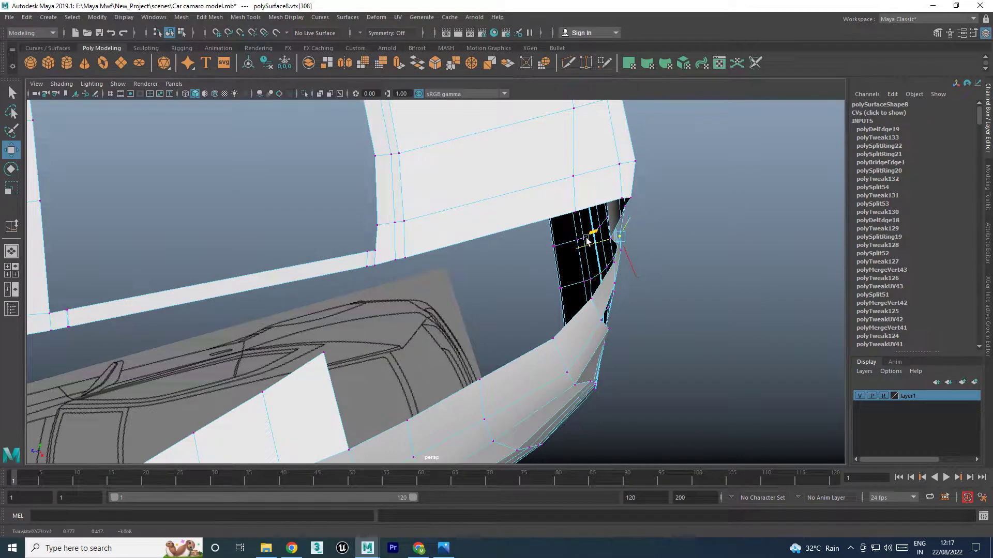
mouse_move(589, 242)
left_mouse_down("alt")
mouse_move(569, 262)
mouse_move(461, 222)
mouse_move(472, 224)
mouse_move(350, 254)
mouse_move(538, 272)
mouse_move(598, 259)
mouse_move(655, 271)
mouse_move(530, 249)
mouse_move(545, 237)
left_mouse_up("alt")
key("ctrl+z")
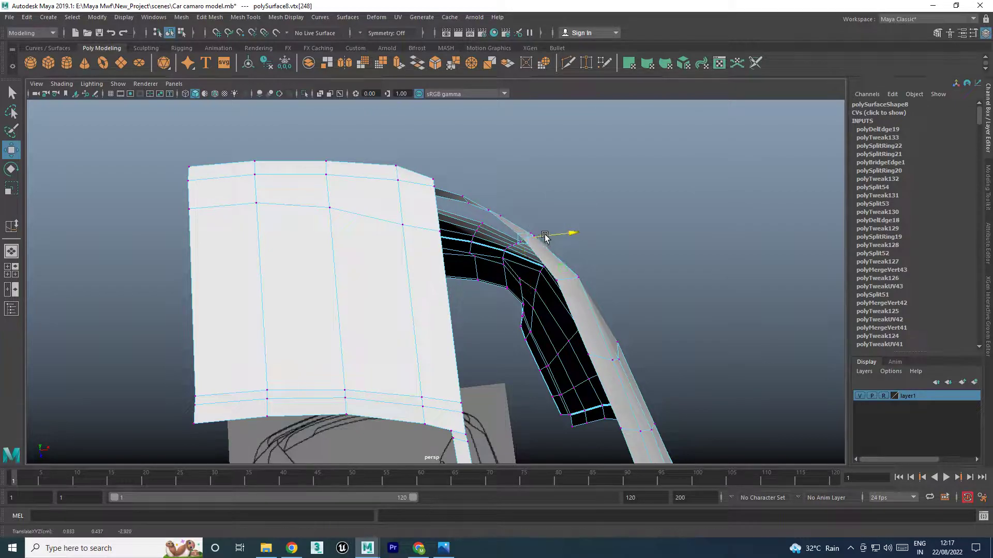
Show the body in smooth preview and orbit out to view the whole rear
mouse_move(529, 273)
left_mouse_down("alt")
mouse_move(528, 261)
mouse_move(356, 246)
left_mouse_up("alt")
key("3")
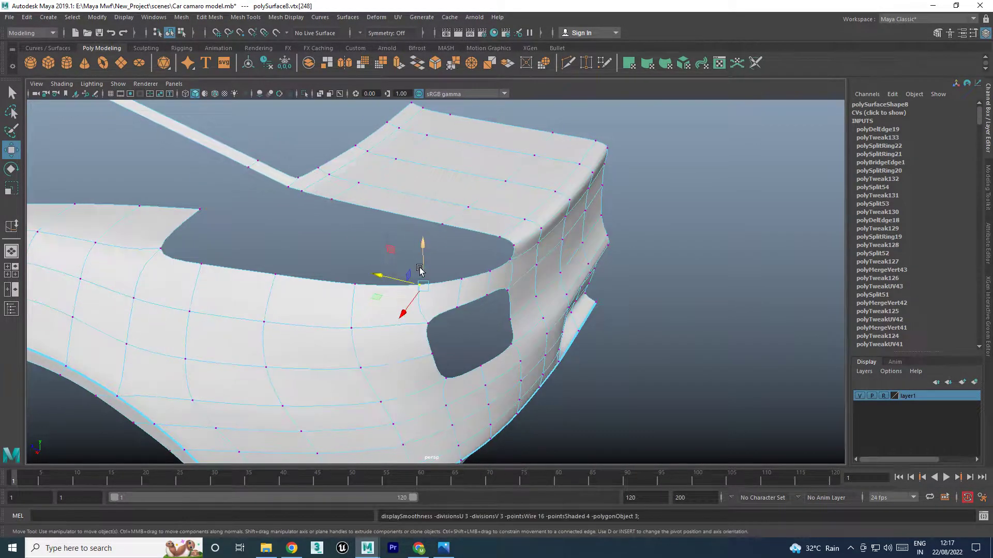
mouse_move(484, 296)
left_mouse_down("alt")
mouse_move(649, 266)
mouse_move(611, 295)
left_mouse_up("alt")
Select the rear body mesh and orbit to a close side view of the wheel arch
right_click_drag(612, 295, 475, 286, "alt")
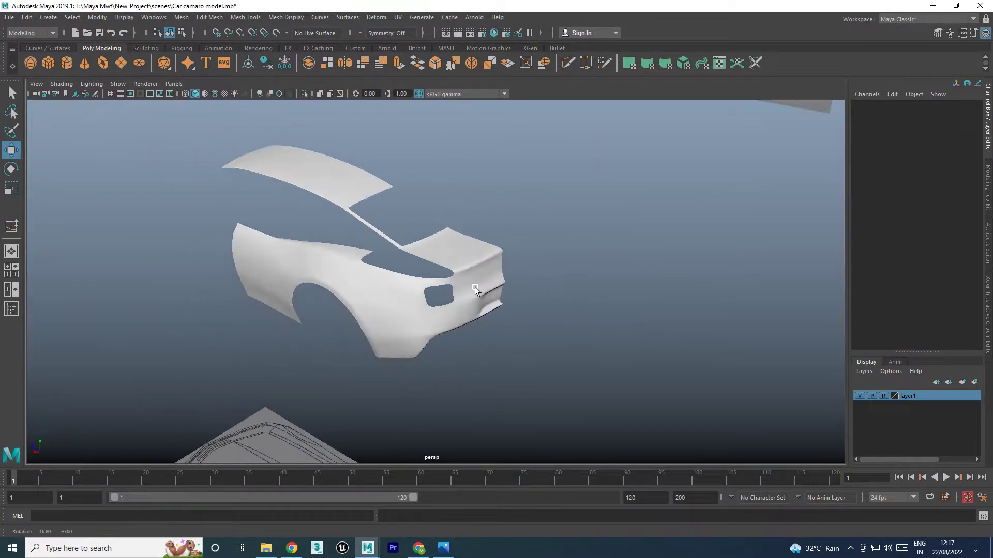
left_click_drag(474, 287, 454, 286, "alt")
scroll(336, 274, "up", 3)
left_click_drag(340, 269, 328, 270, "alt")
left_click(328, 270)
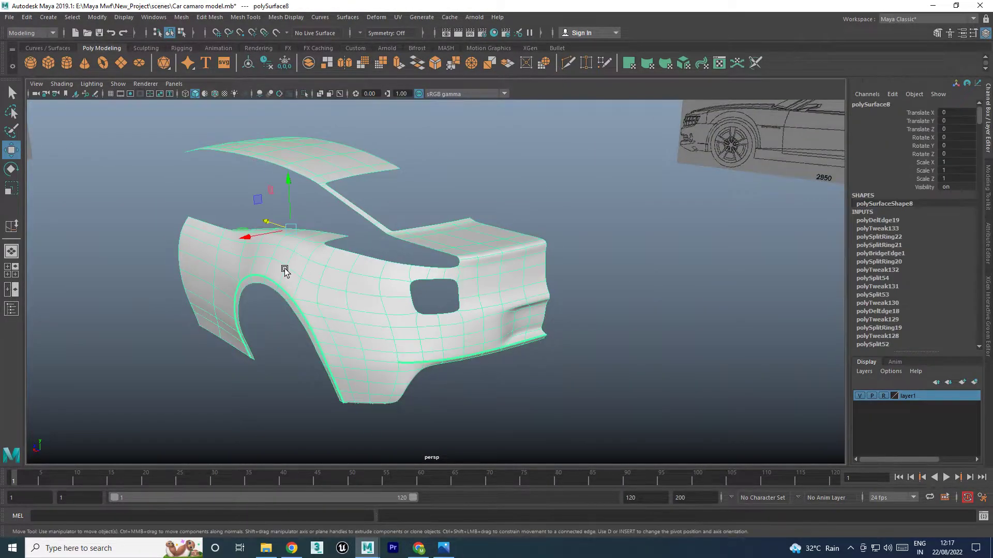
scroll(238, 274, "up", 3)
mouse_move(238, 275)
left_mouse_down("alt")
mouse_move(224, 284)
mouse_move(421, 224)
mouse_move(392, 249)
mouse_move(406, 265)
mouse_move(457, 215)
left_mouse_up("alt")
Delete the vertical edge above the rear wheel arch
right_click_drag(439, 199, 382, 195, "shift")
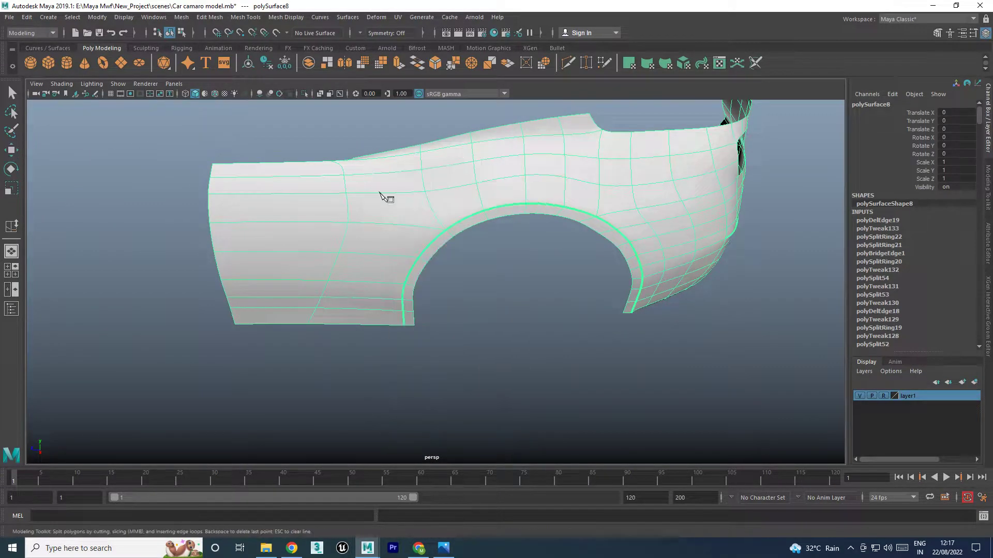
key("w")
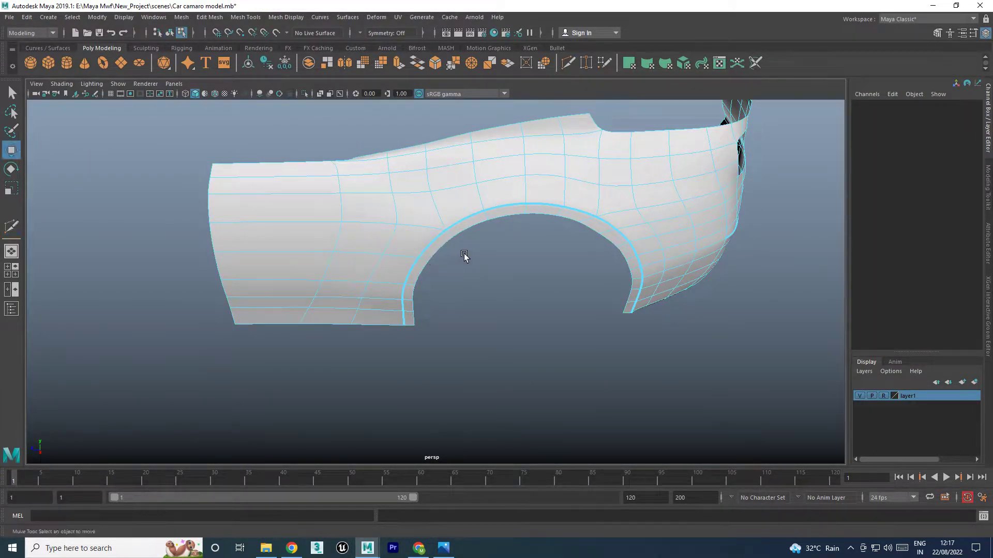
mouse_move(465, 257)
left_mouse_down("alt")
mouse_move(388, 248)
mouse_move(473, 217)
left_mouse_up("alt")
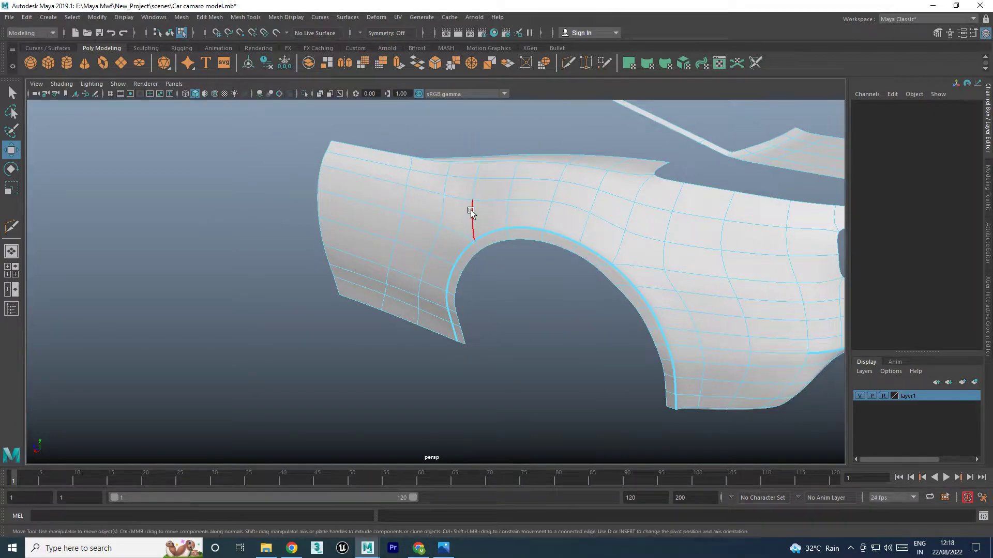
left_click(473, 216)
right_click_drag(470, 212, 422, 223, "shift")
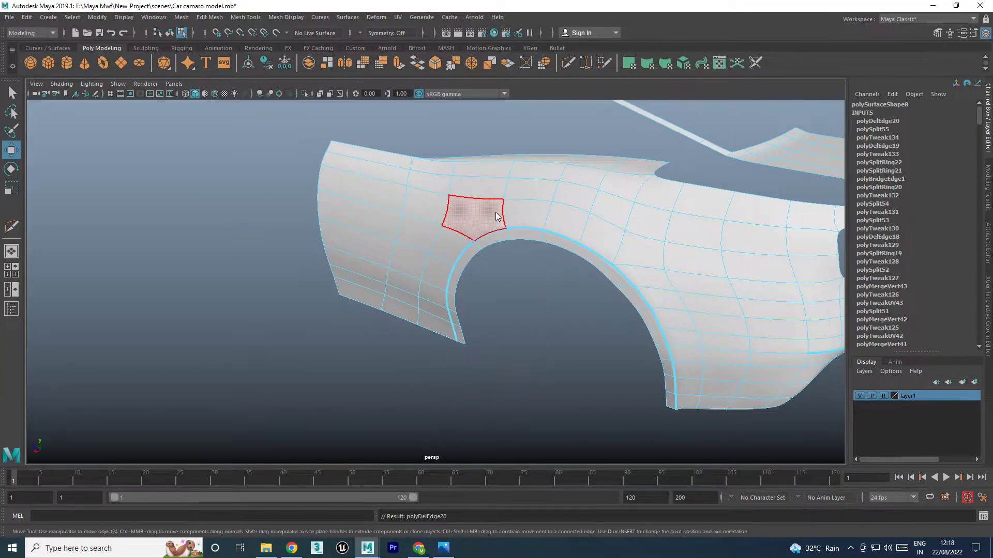
Multi-Cut a new edge across the panel above the arch
right_click_drag(483, 216, 464, 197, "shift")
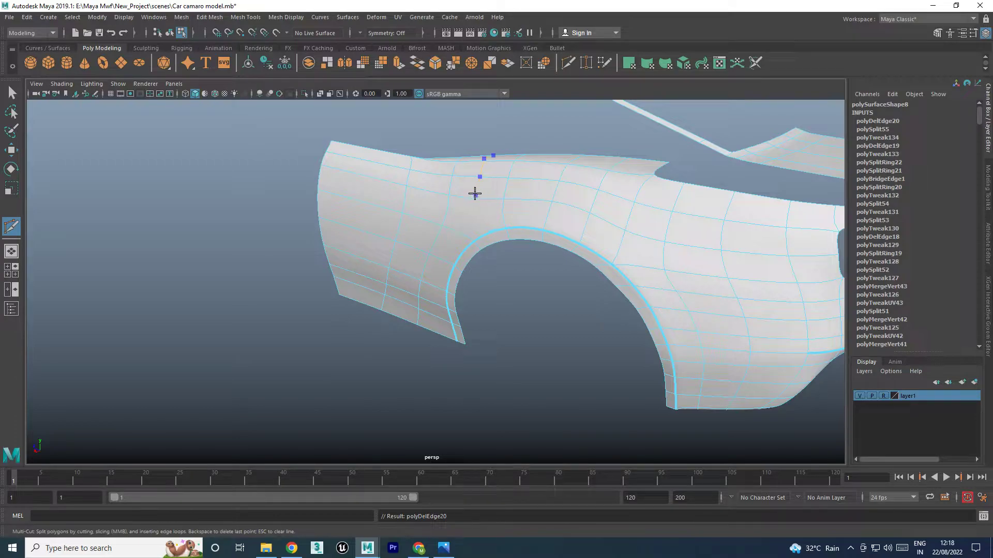
key("Escape")
key("w")
Join two vertices above the arch with a new edge using Connect Components
left_click(476, 197)
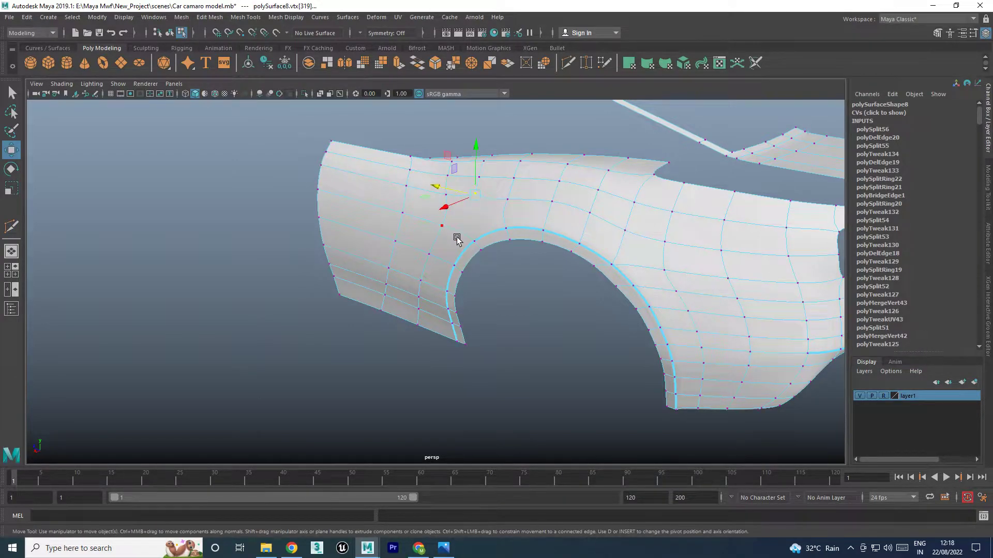
left_click(475, 237)
left_click(480, 196, "shift")
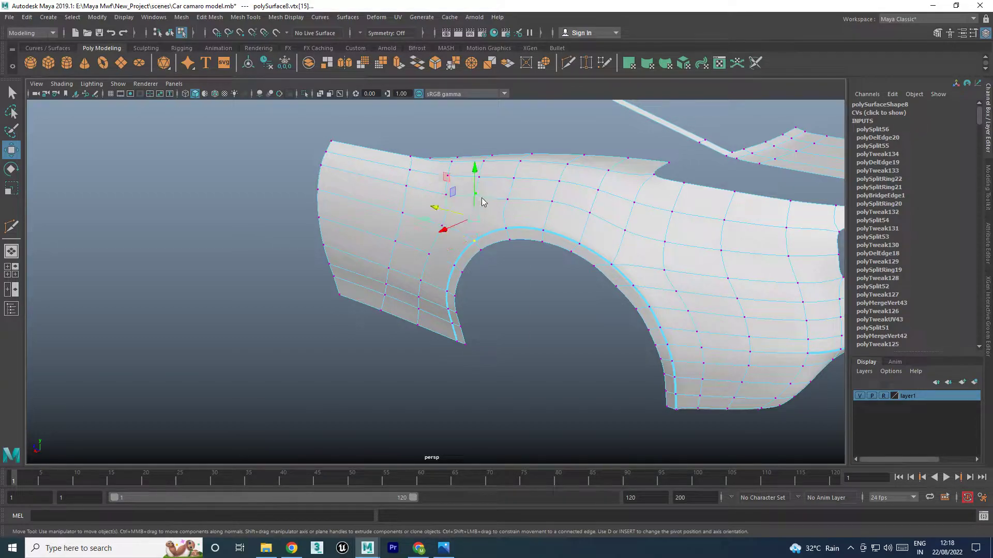
right_click_drag(473, 217, 467, 260, "shift")
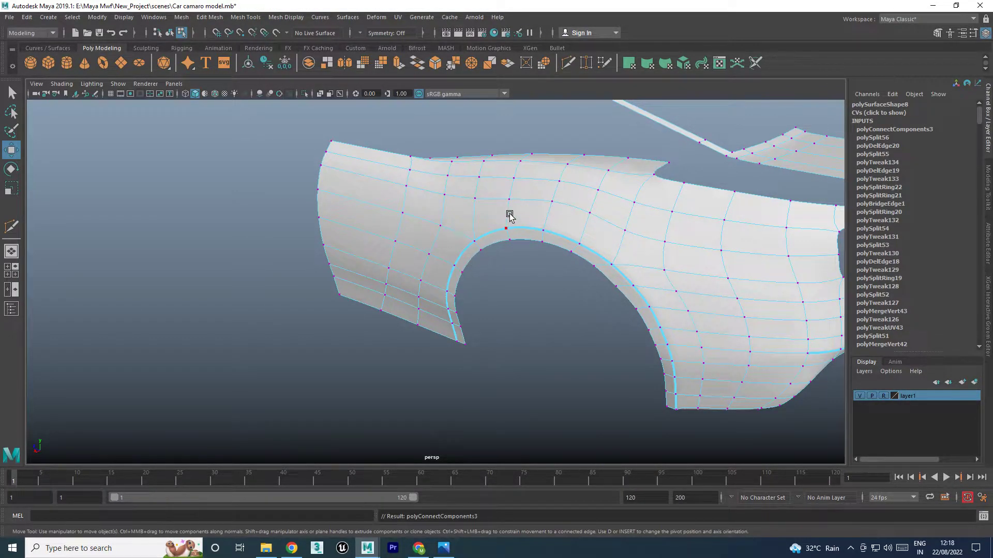
Leave component mode and orbit to an oblique view of the fender and trunk lid
key("F8")
left_click(517, 294)
mouse_move(518, 299)
left_mouse_down("alt")
mouse_move(493, 326)
mouse_move(545, 312)
left_mouse_up("alt")
left_click(365, 317)
right_click_drag(366, 317, 468, 279, "alt")
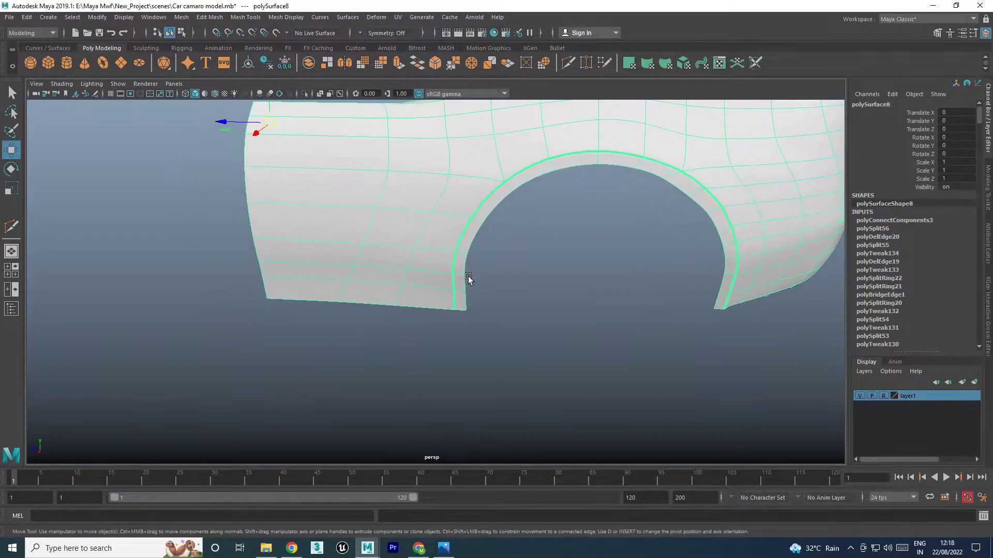
scroll(468, 279, "down", 3)
left_click_drag(496, 324, 461, 328, "alt")
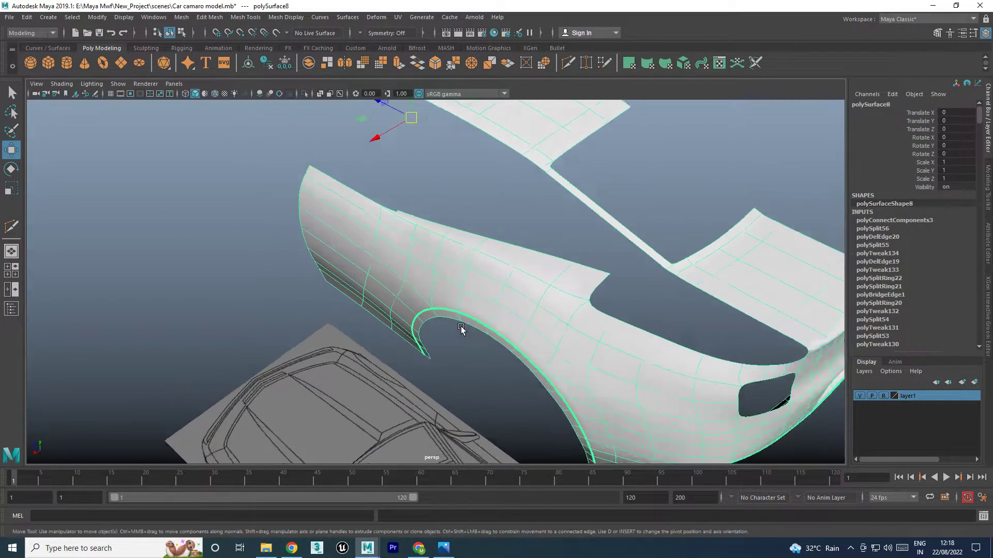
scroll(461, 318, "down", 2)
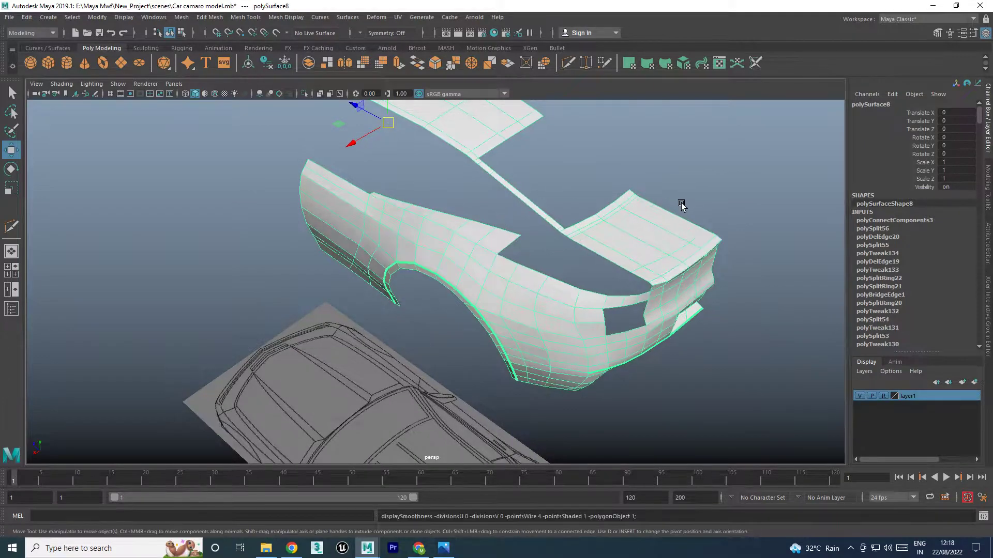
scroll(610, 270, "up", 3)
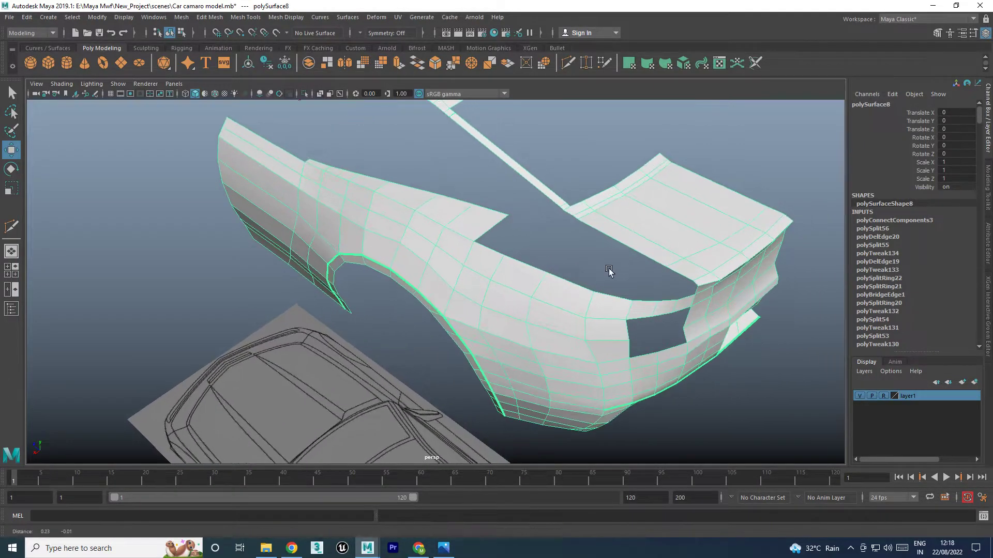
scroll(620, 258, "up", 2)
right_click_drag(638, 255, 605, 238)
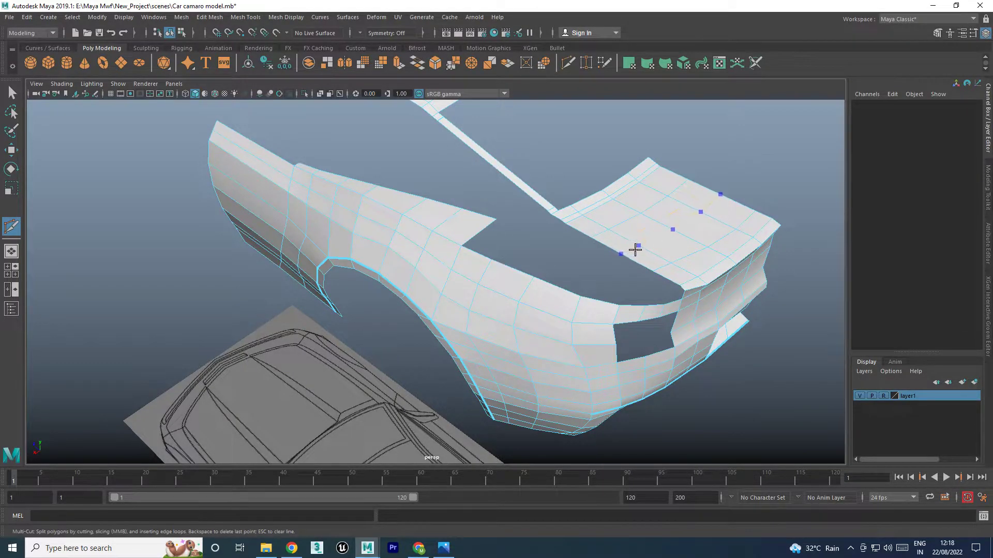
Finish the trunk-lid cut and bridge the first pair of gap border edges
key("w")
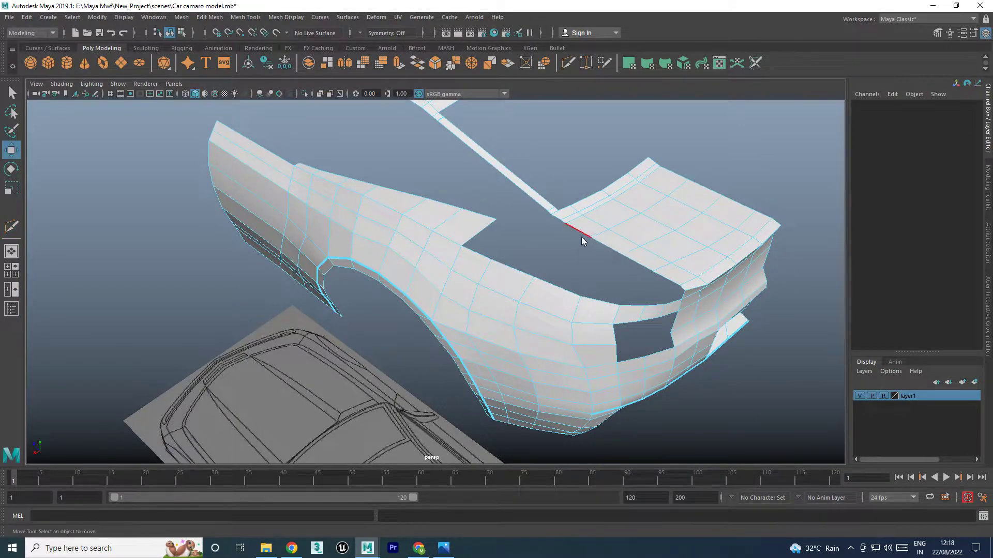
right_click(582, 241)
left_click(571, 228)
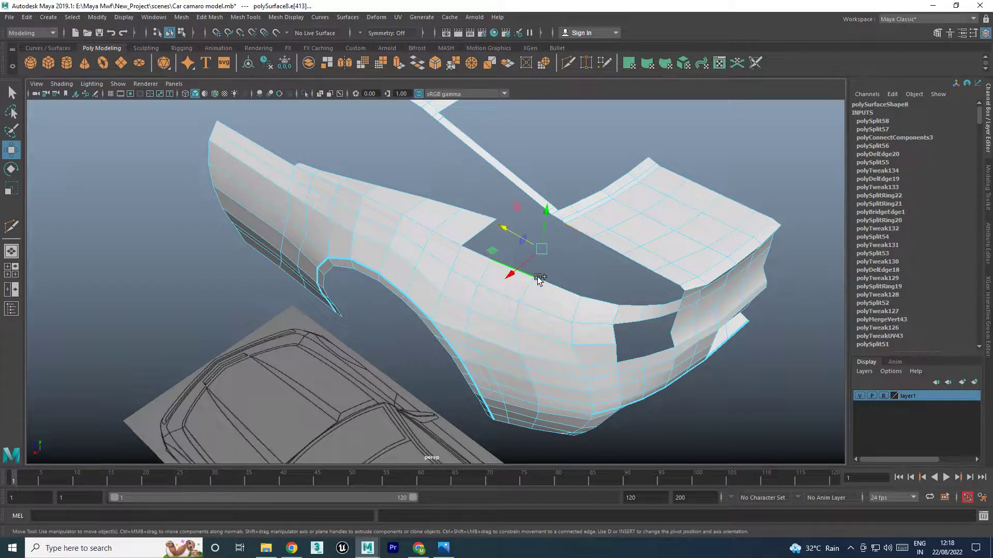
right_click_drag(514, 271, 494, 400, "shift")
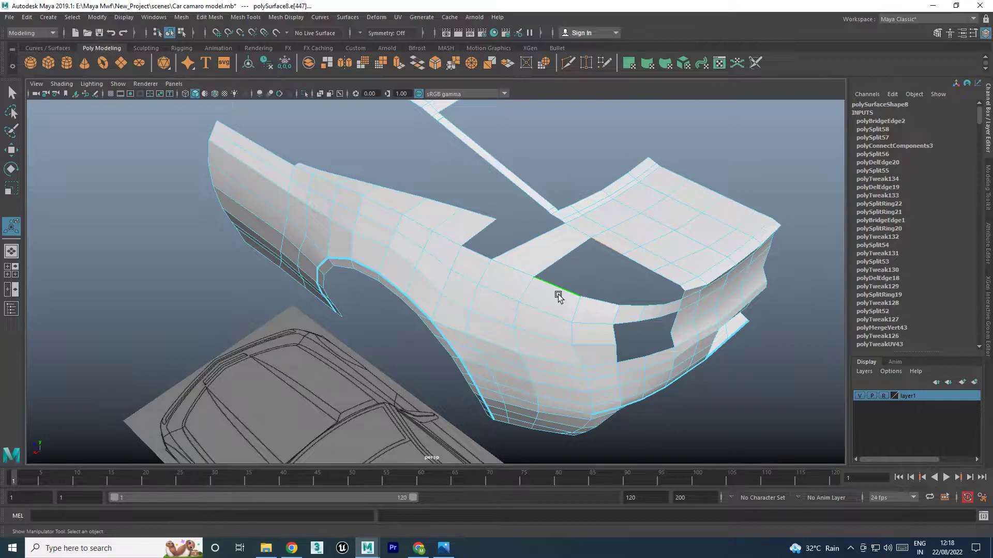
key("g")
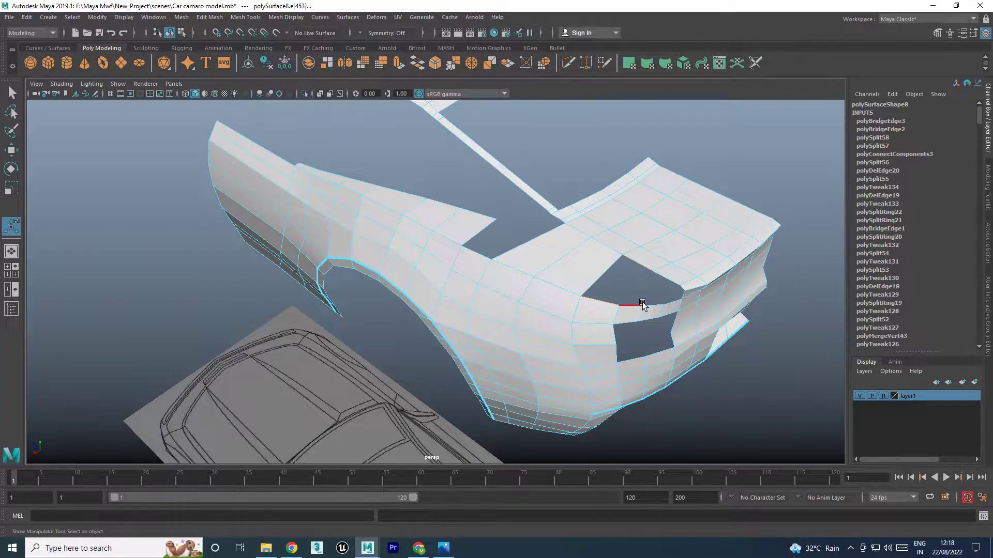
Bridge the next border edge pair and Fill Hole on the remaining gap
left_click(642, 304, "shift")
key("g")
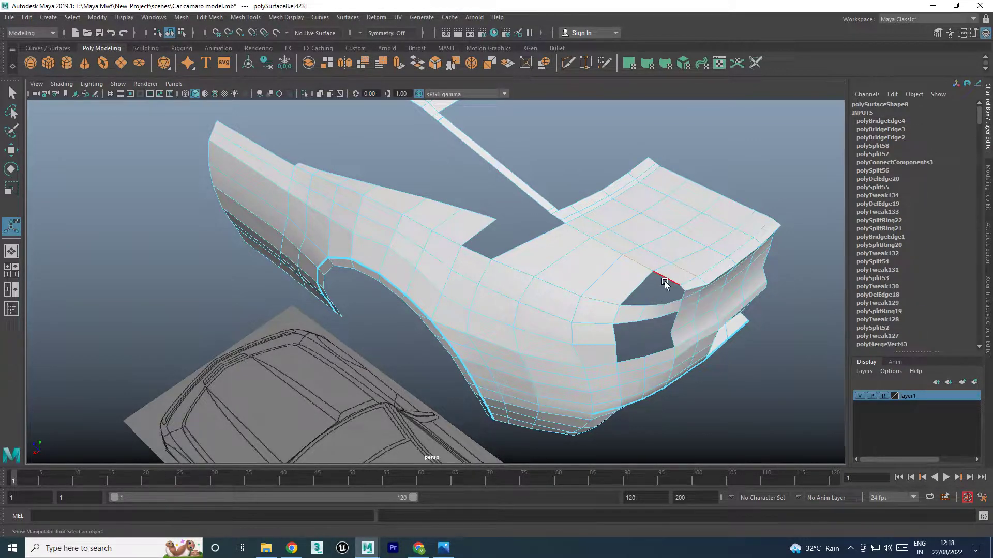
right_click_drag(665, 282, 643, 410, "shift")
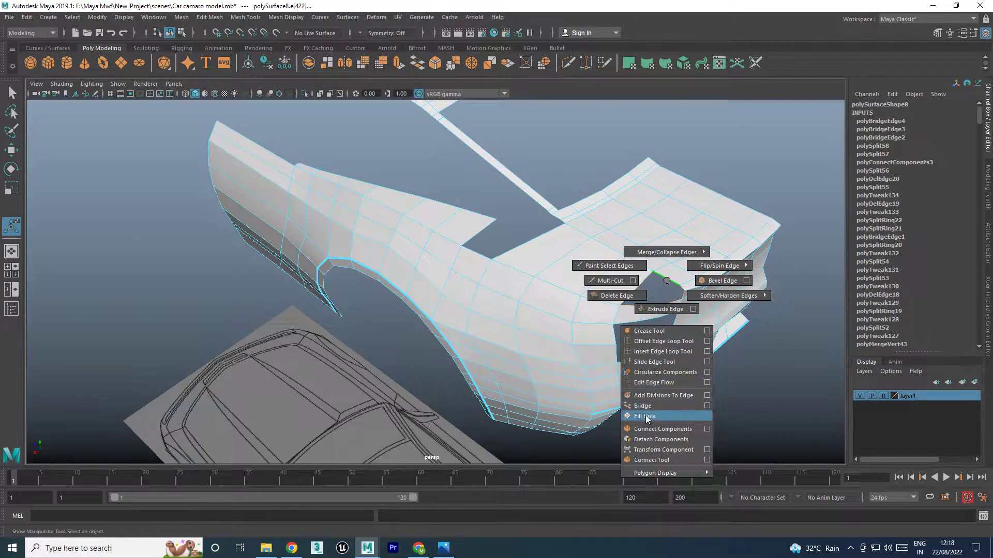
key("w")
key("F8")
Preview the rear body mesh with smooth display (3)
left_click(760, 177)
scroll(647, 248, "down", 3)
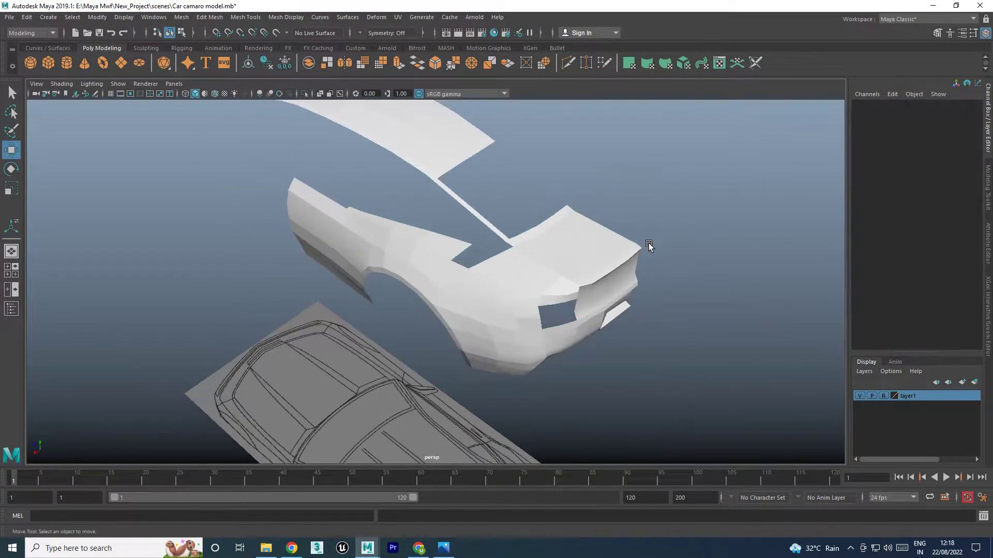
left_click(584, 265)
key("3")
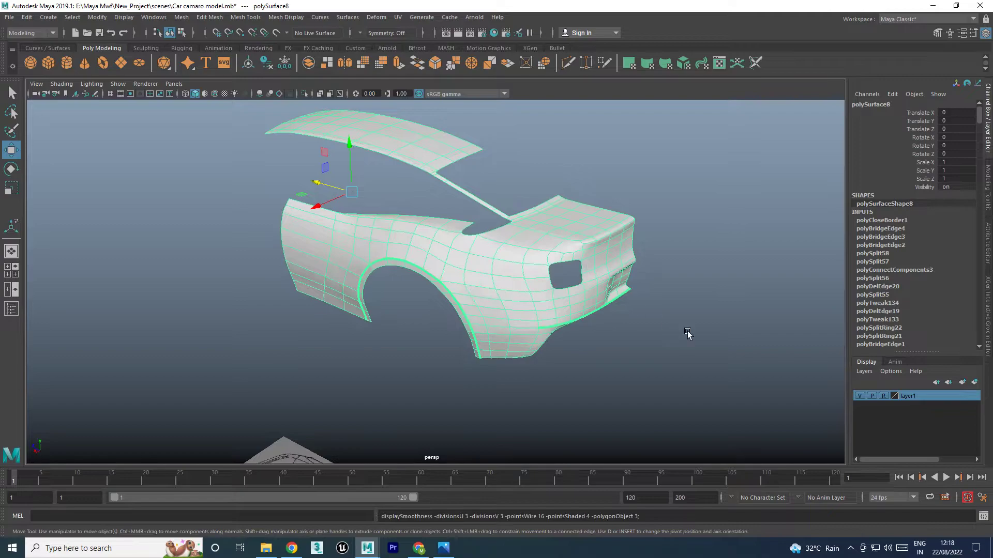
left_click(687, 336)
scroll(649, 288, "up", 3)
scroll(579, 314, "up", 3)
Turn off smooth preview and zoom to the roof-strip junction in component mode
mouse_move(579, 314)
left_mouse_down("alt")
mouse_move(532, 224)
mouse_move(476, 248)
mouse_move(468, 228)
left_mouse_up("alt")
left_click(549, 228)
key("1")
scroll(542, 166, "up", 5)
key("F9")
middle_click_drag(499, 136, 508, 186, "alt")
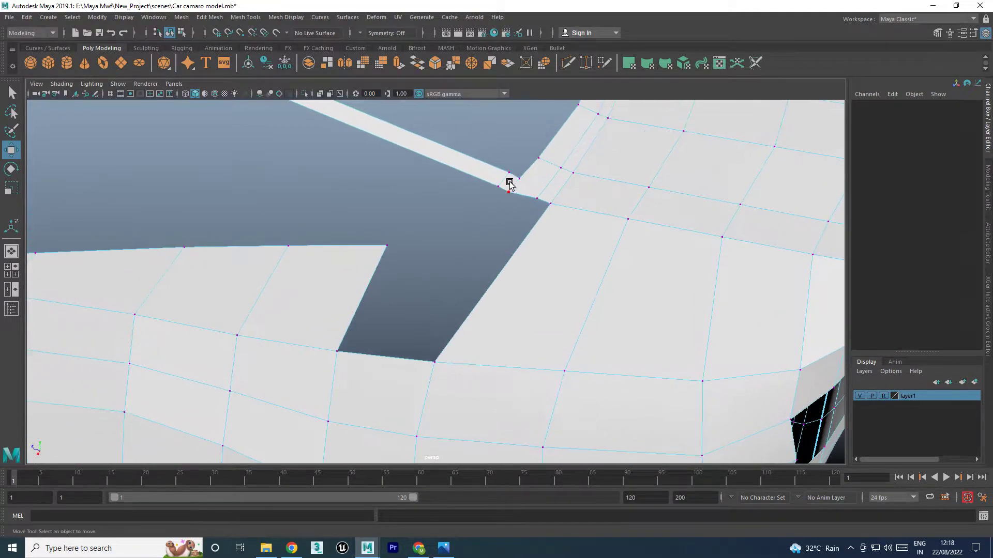
right_click_drag(507, 186, 507, 153)
Delete the two edges where the roof strip meets the trunk
left_click(500, 179)
right_click(501, 181, "shift")
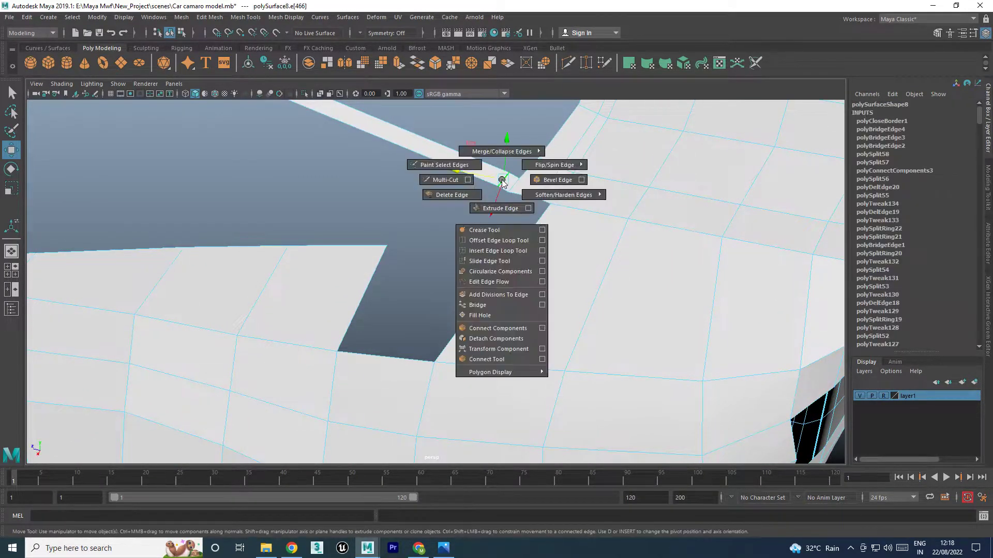
left_click(449, 195)
right_click(554, 181, "shift")
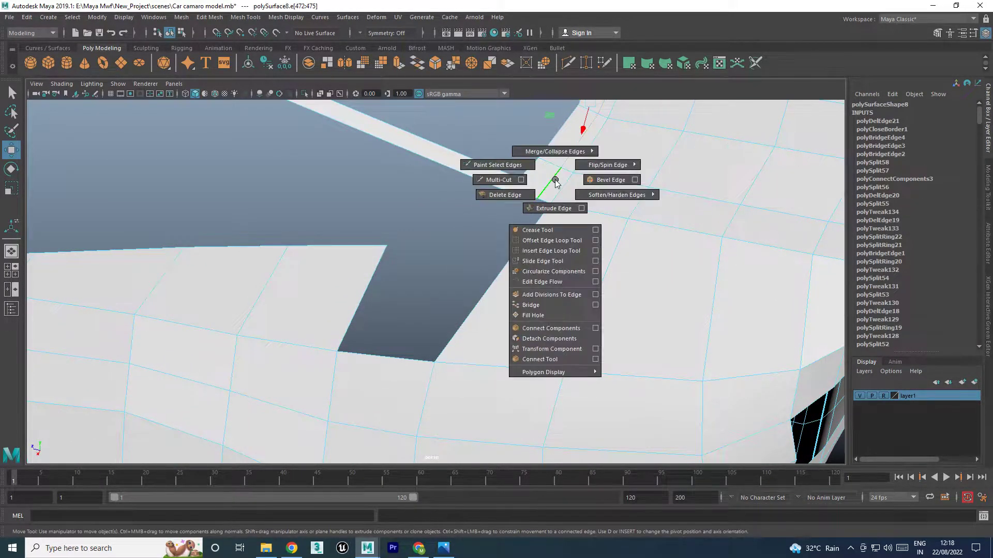
left_click(507, 195)
Orbit around the trunk gap and select the trunk corner vertex
scroll(483, 210, "down", 3)
scroll(509, 238, "down", 2)
mouse_move(508, 237)
left_mouse_down("alt")
mouse_move(517, 213)
mouse_move(496, 215)
mouse_move(473, 255)
mouse_move(456, 257)
left_mouse_up("alt")
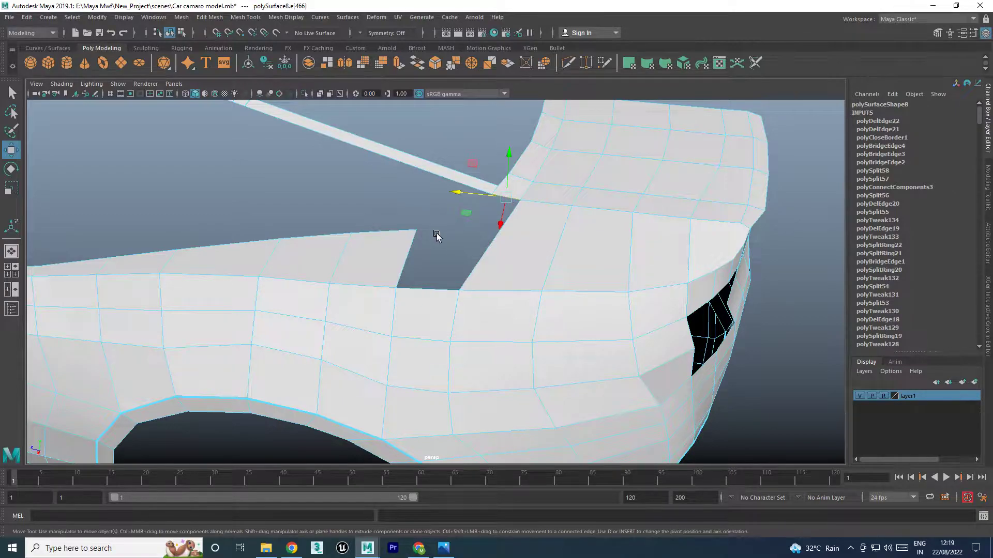
left_click_drag(437, 236, 206, 242, "alt")
right_click(420, 245)
left_click(371, 243)
left_click(421, 233)
Switch to the four-view layout and maximize the top view
key("space")
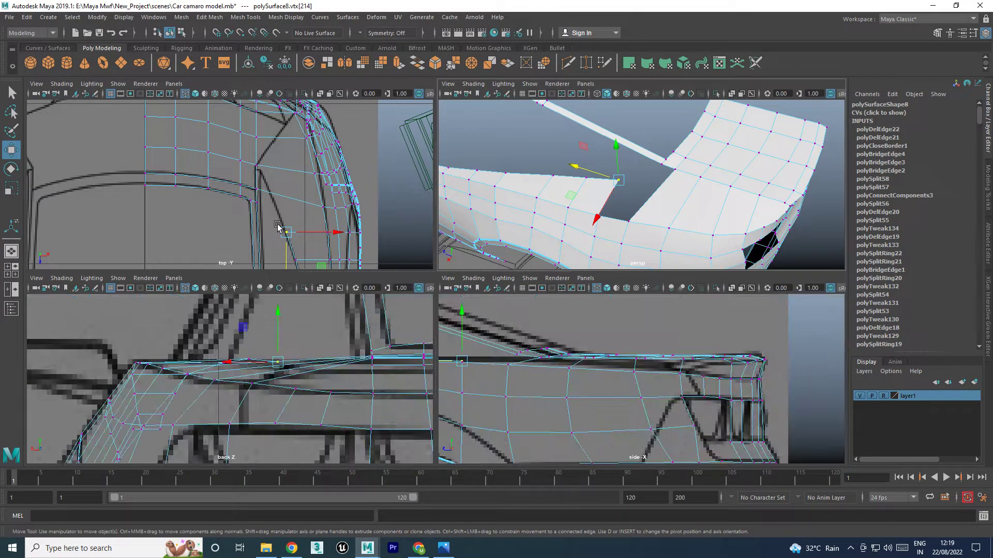
key("space")
scroll(461, 265, "up", 3)
scroll(429, 252, "up", 2)
scroll(429, 252, "down", 1)
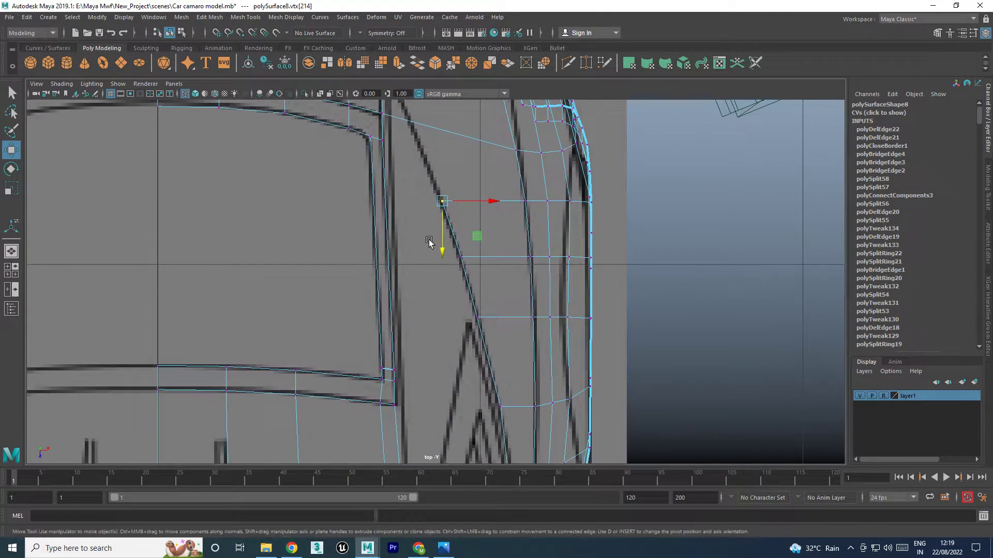
scroll(434, 238, "up", 1)
Extrude the roof edge and move its new vertex onto the blueprint line
right_click(471, 235)
left_click(477, 208)
left_click(471, 236)
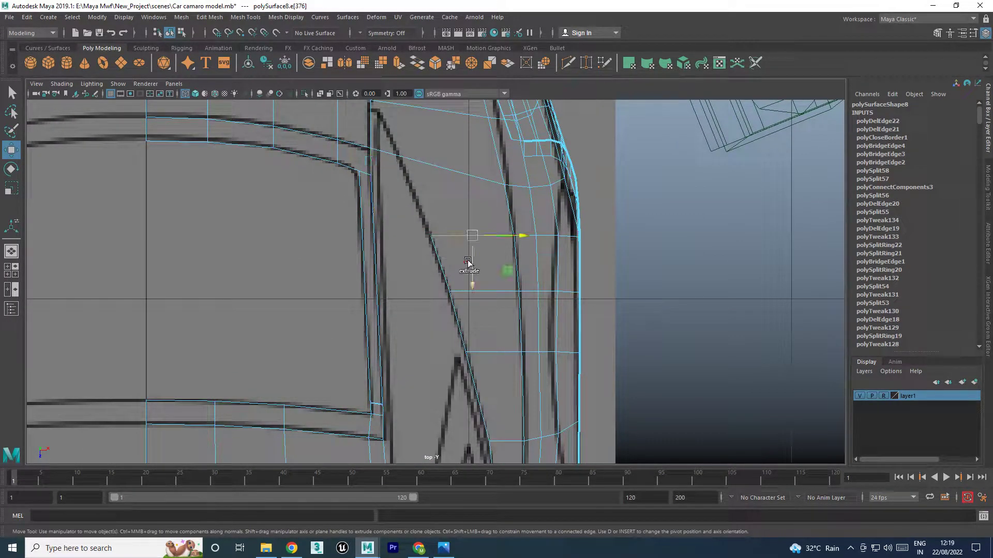
left_click_drag(472, 237, 472, 208, "shift")
left_click(432, 208)
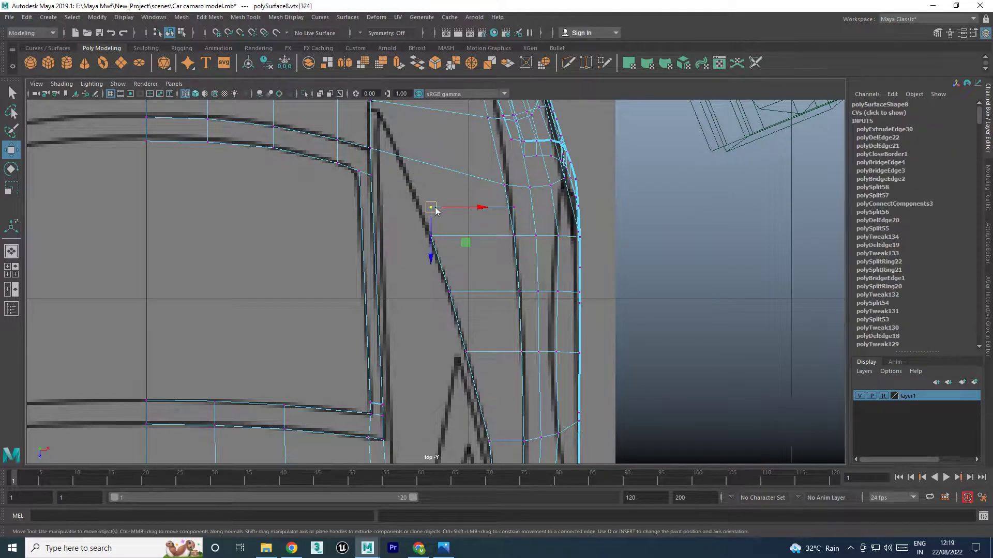
right_click_drag(432, 209, 437, 205, "shift")
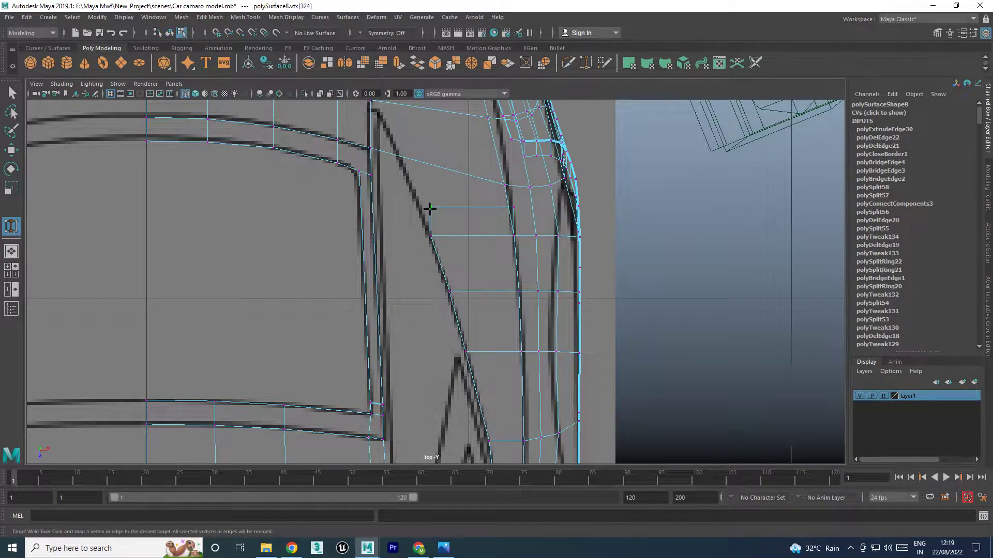
key("w")
left_click_drag(434, 210, 407, 172)
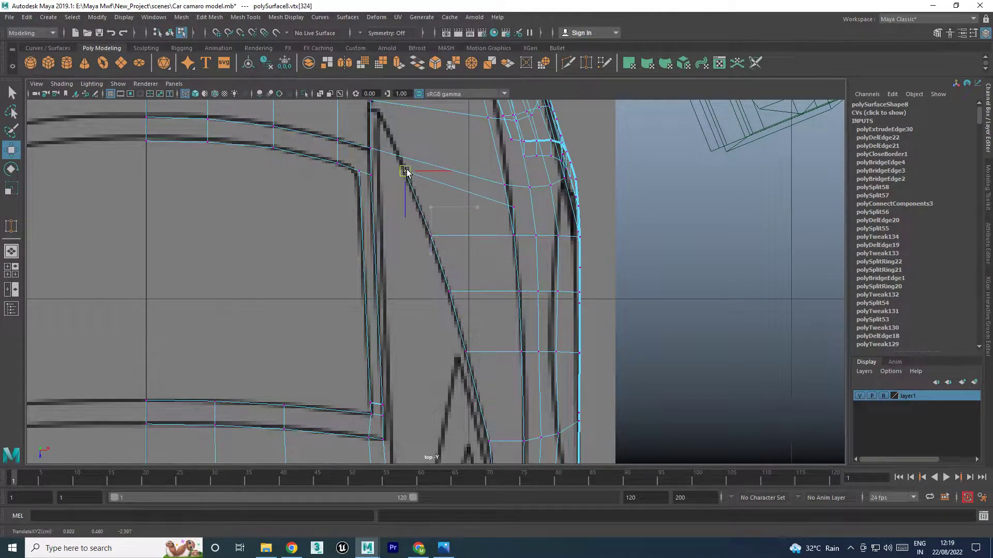
Target Weld the loose vertex onto its neighbour
left_click(513, 209)
right_click_drag(514, 209, 515, 208, "shift")
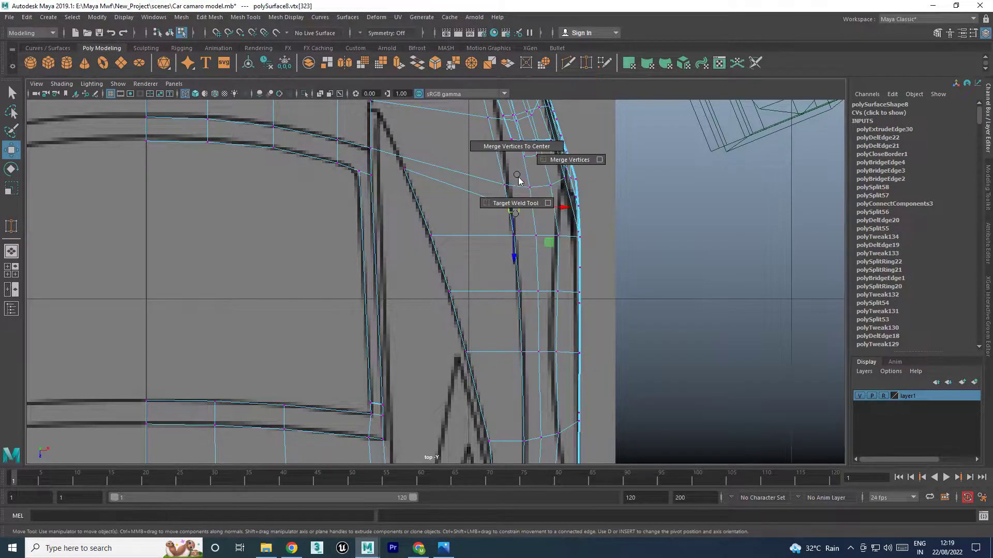
left_click_drag(503, 175, 503, 178)
key("w")
Multi-Cut a new edge across the C-pillar from the top vertex down
middle_click_drag(498, 224, 542, 331, "alt")
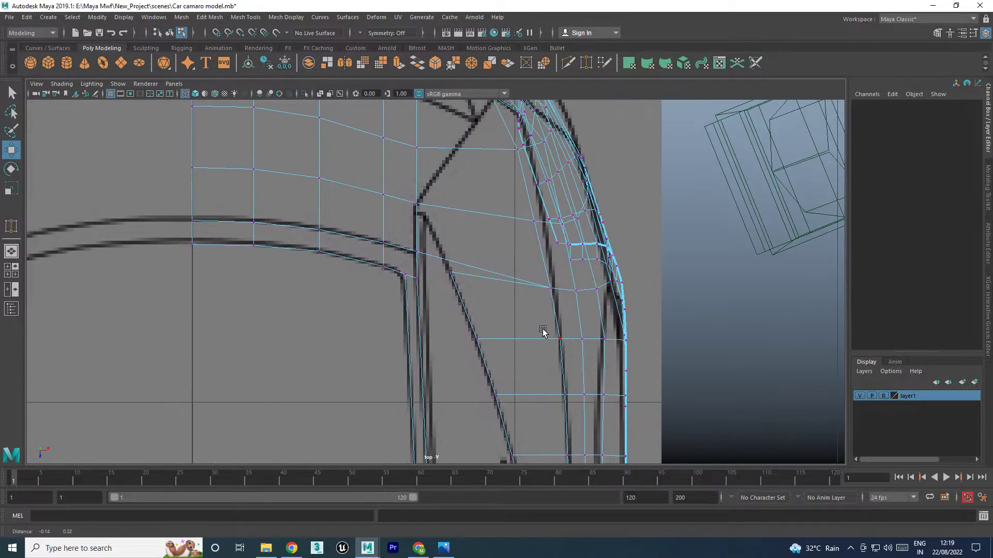
right_click_drag(422, 269, 403, 258, "shift")
left_click(417, 252)
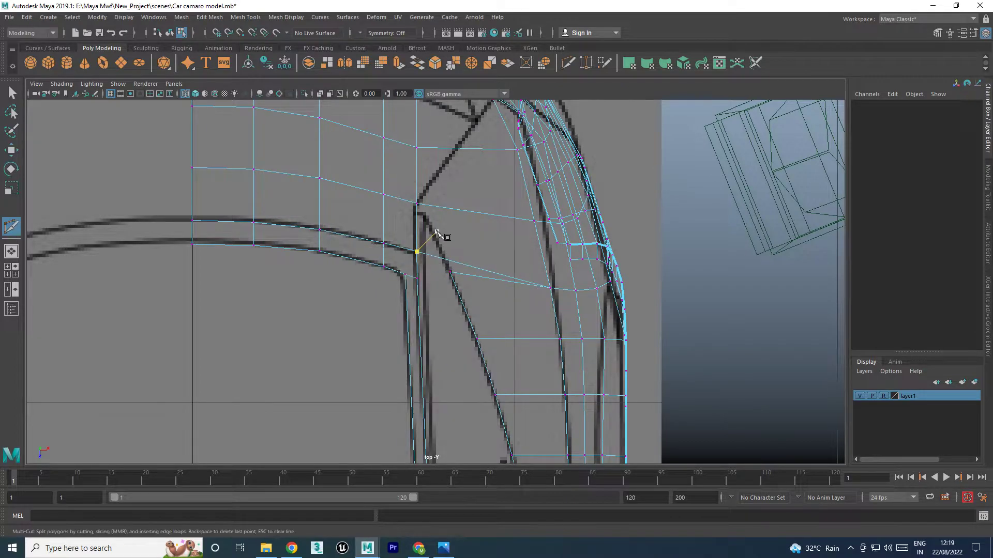
left_click(416, 206)
scroll(398, 202, "up", 2)
scroll(432, 191, "up", 1)
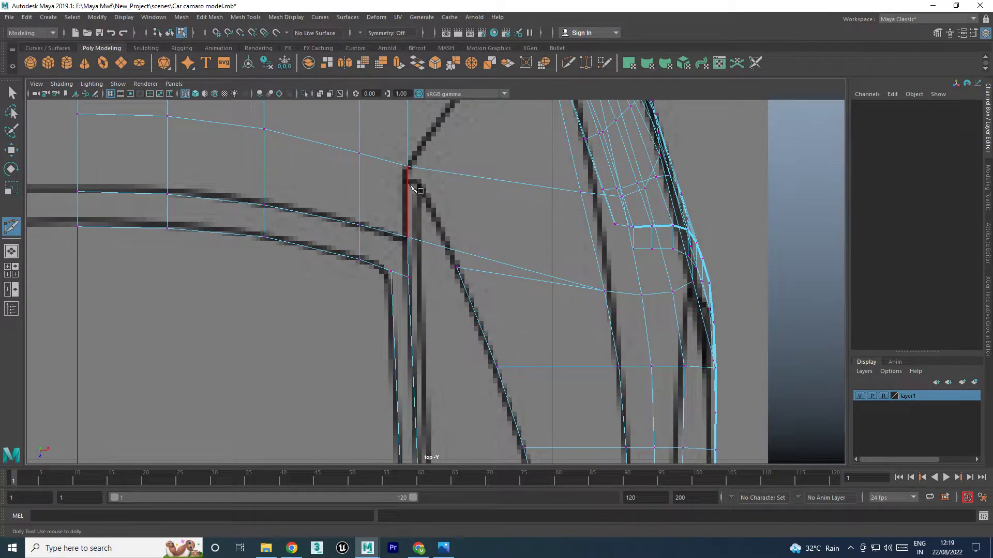
left_click(412, 184)
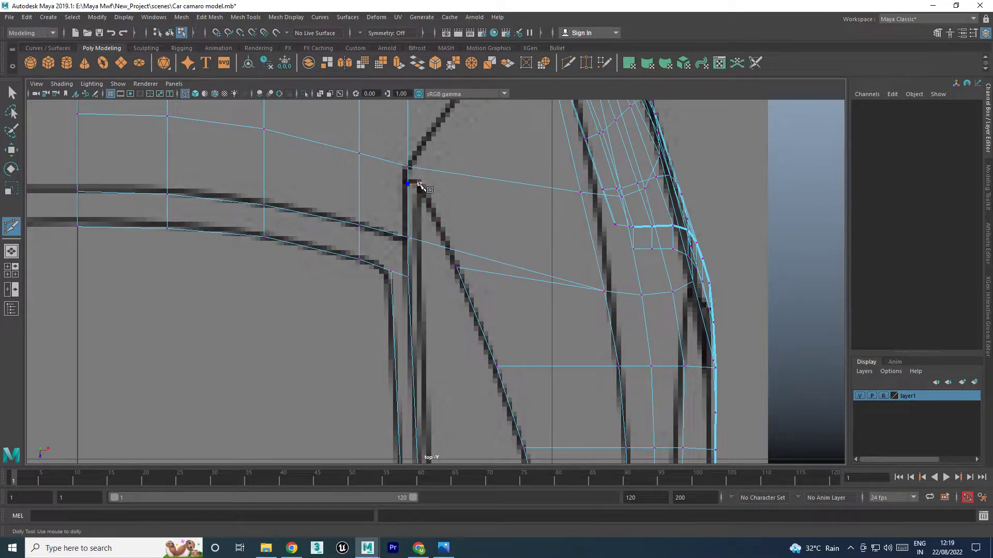
left_click(452, 250)
key("w")
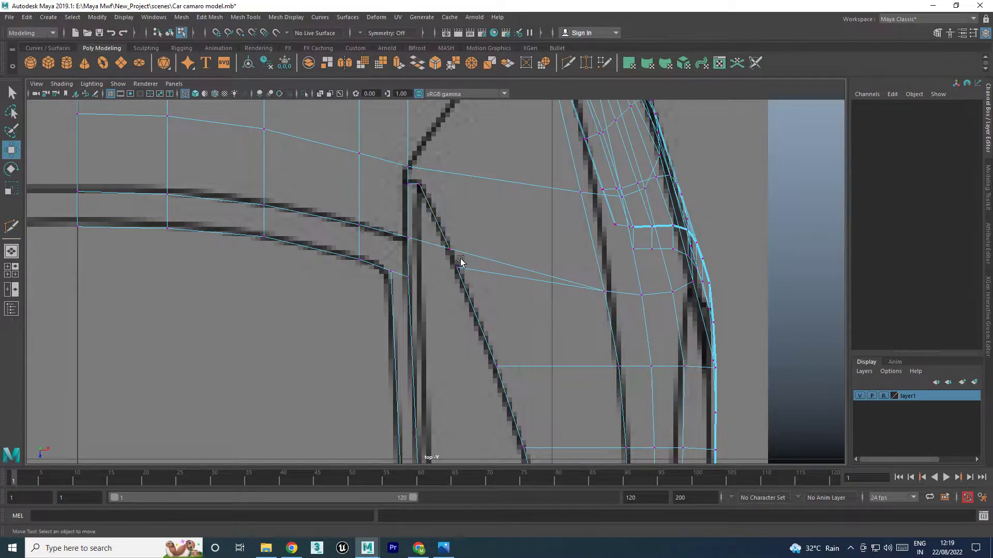
Move the C-pillar cut vertex down onto the blueprint line
left_click(453, 266)
right_click(453, 267)
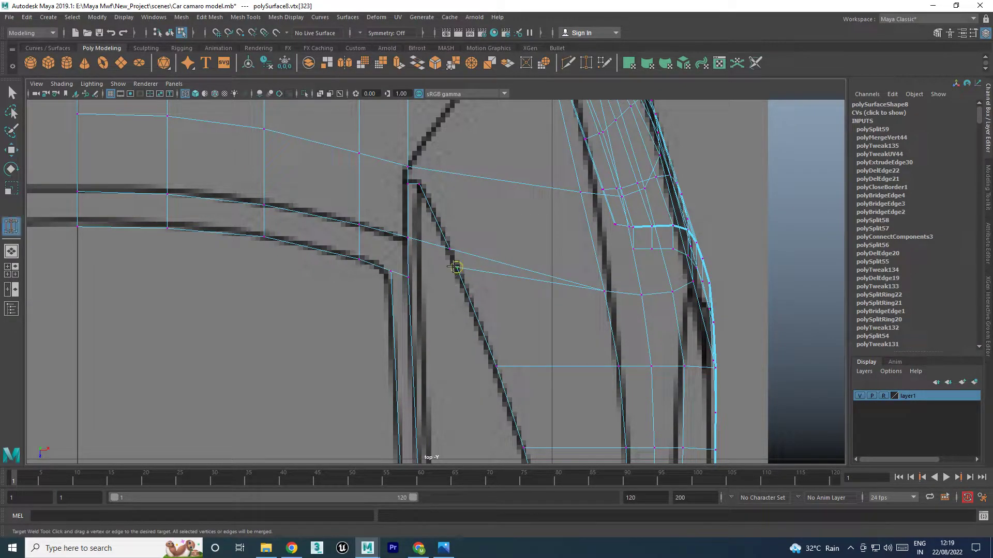
left_click(448, 255)
middle_click_drag(432, 204, 424, 326, "alt")
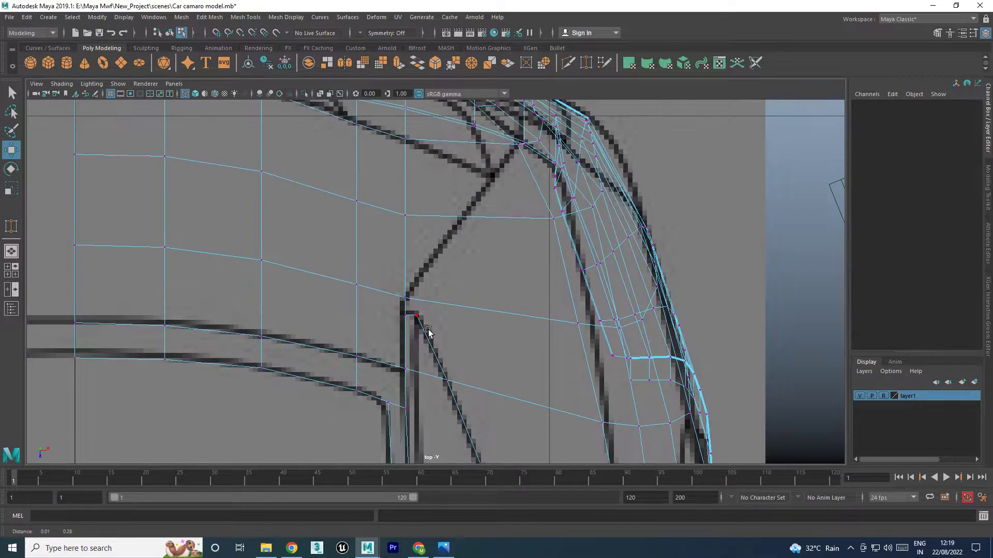
scroll(432, 325, "up", 2)
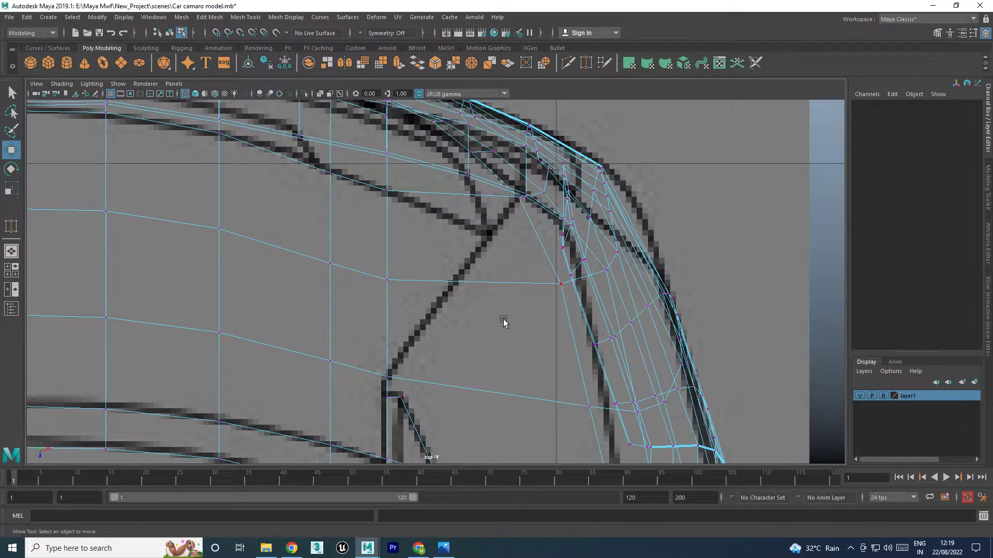
left_click(517, 202)
left_click_drag(520, 234, 523, 268)
Shift the next C-pillar vertex down-left and the rear-edge vertex right along X
left_click(558, 282)
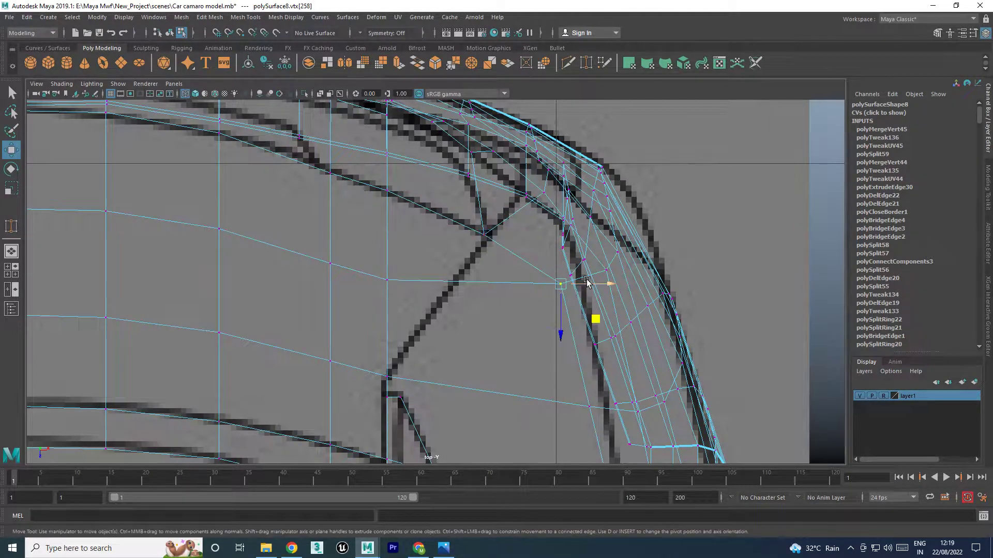
left_click_drag(587, 320, 568, 361)
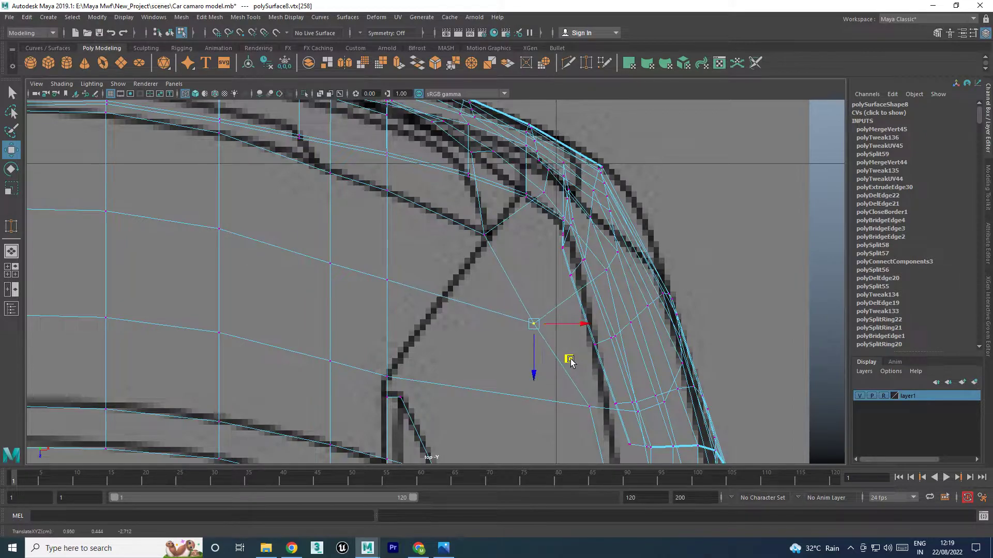
middle_click_drag(570, 360, 575, 331, "alt")
left_click(560, 304)
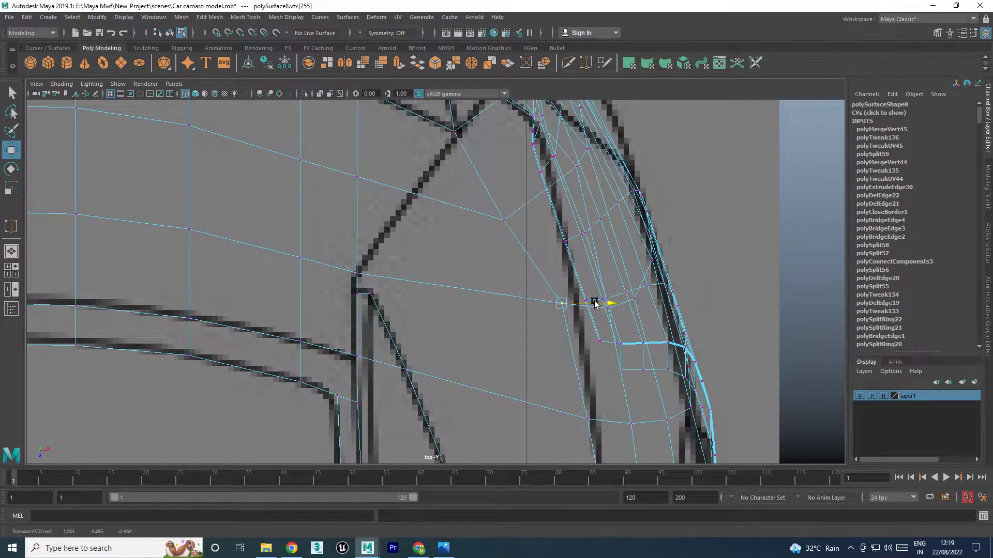
left_click_drag(592, 305, 613, 305)
middle_click_drag(593, 338, 565, 372, "alt")
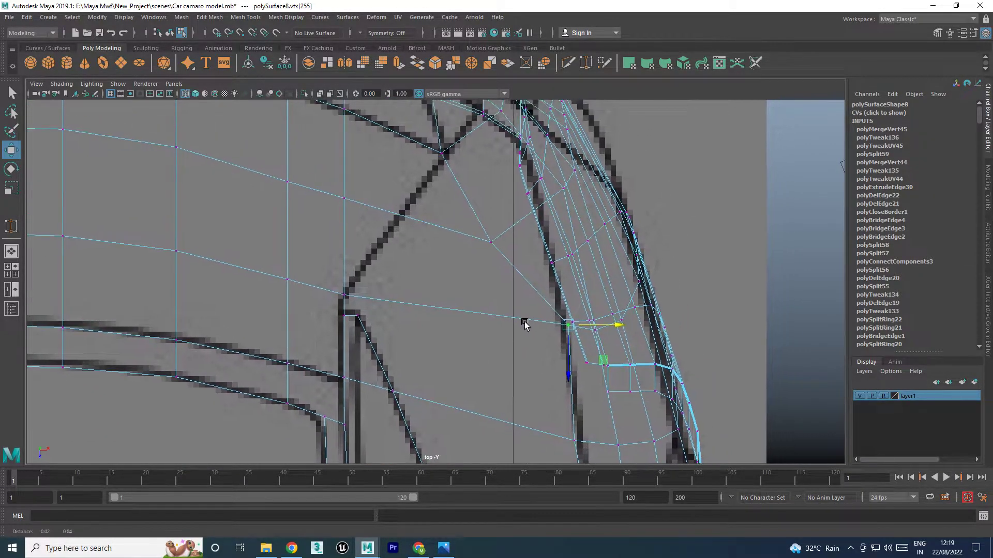
Undo the last vertex move, inspect in four views, then enlarge the top view
key("ctrl+z")
key("space")
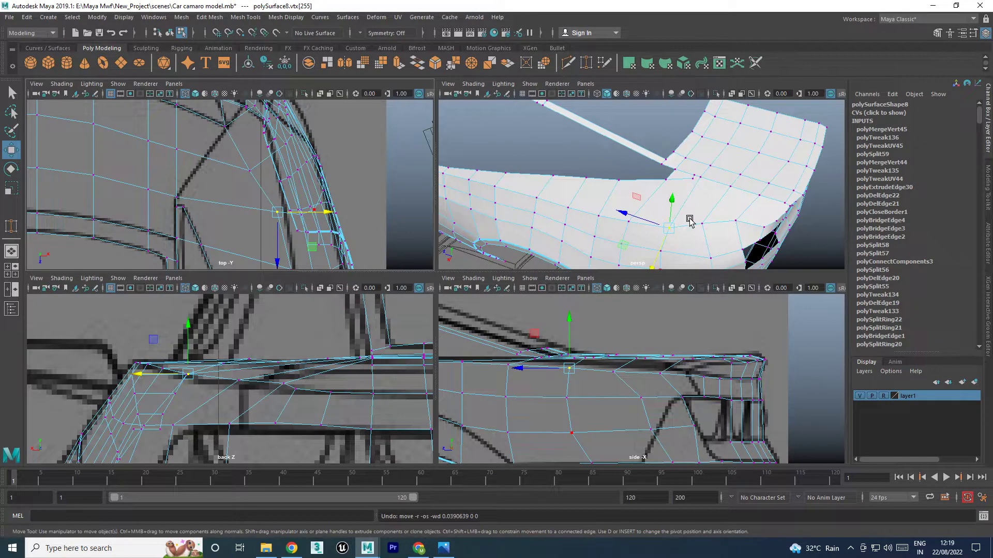
mouse_move(719, 251)
left_mouse_down("alt")
mouse_move(649, 160)
mouse_move(663, 205)
left_mouse_up("alt")
left_click(663, 202)
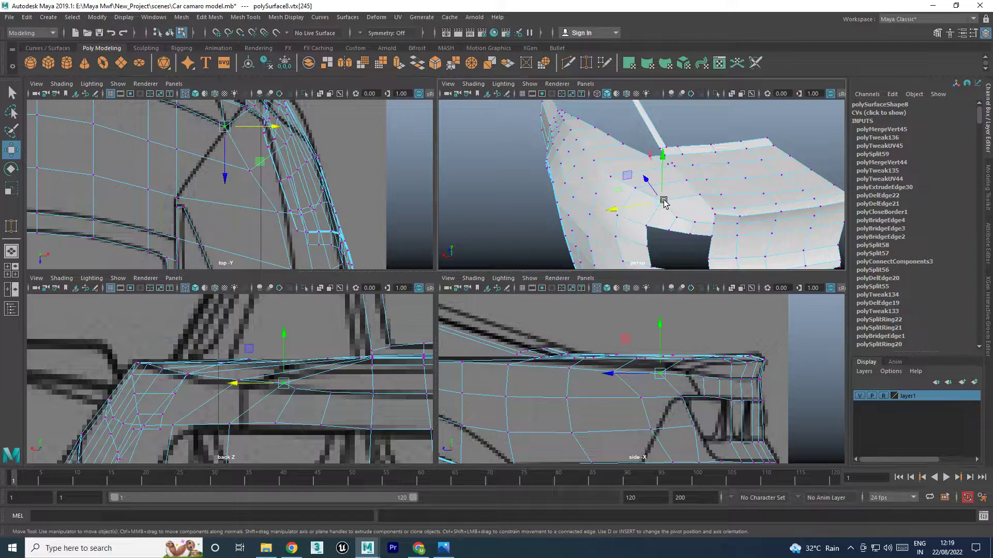
key("space")
scroll(469, 237, "up", 2)
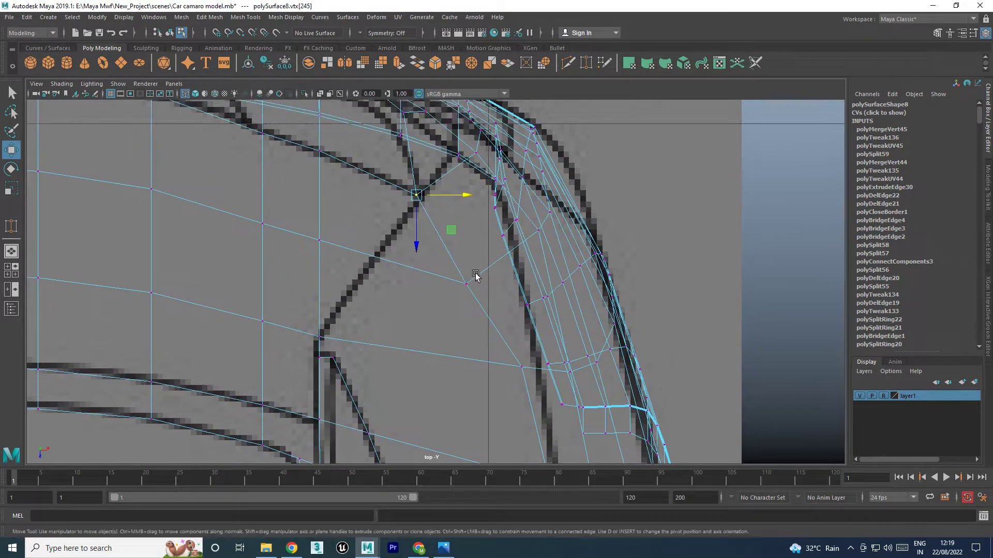
scroll(495, 280, "up", 2)
Move the C-pillar cut vertices onto the top-view blueprint line
left_click(446, 313)
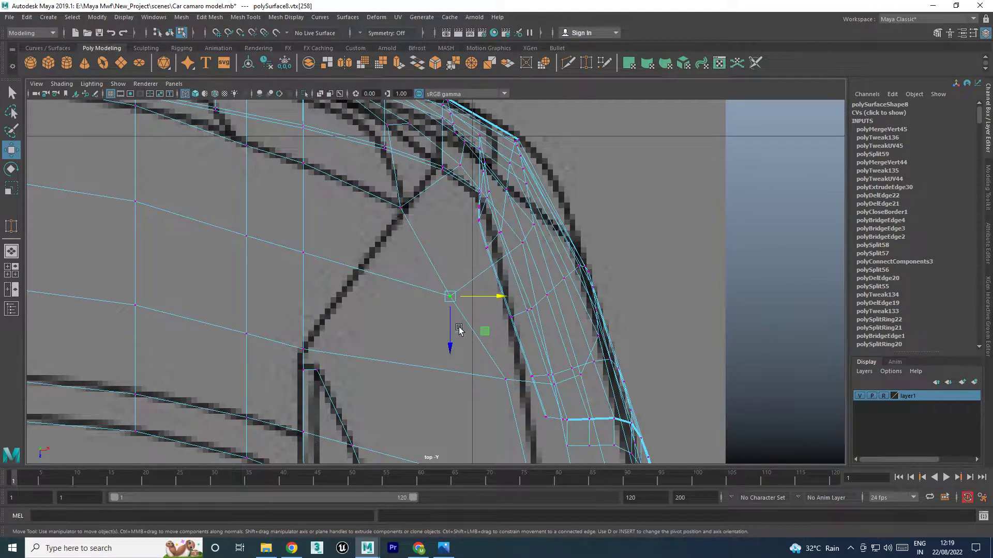
left_click_drag(481, 332, 532, 309)
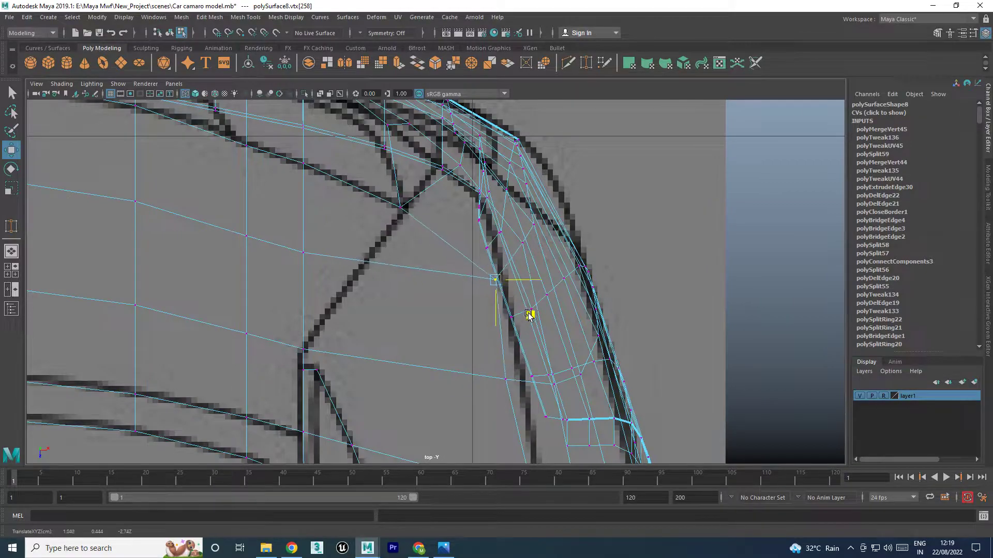
left_click(506, 385)
mouse_move(540, 417)
middle_mouse_down()
mouse_move(558, 406)
mouse_move(547, 223)
middle_mouse_up()
left_click(559, 339)
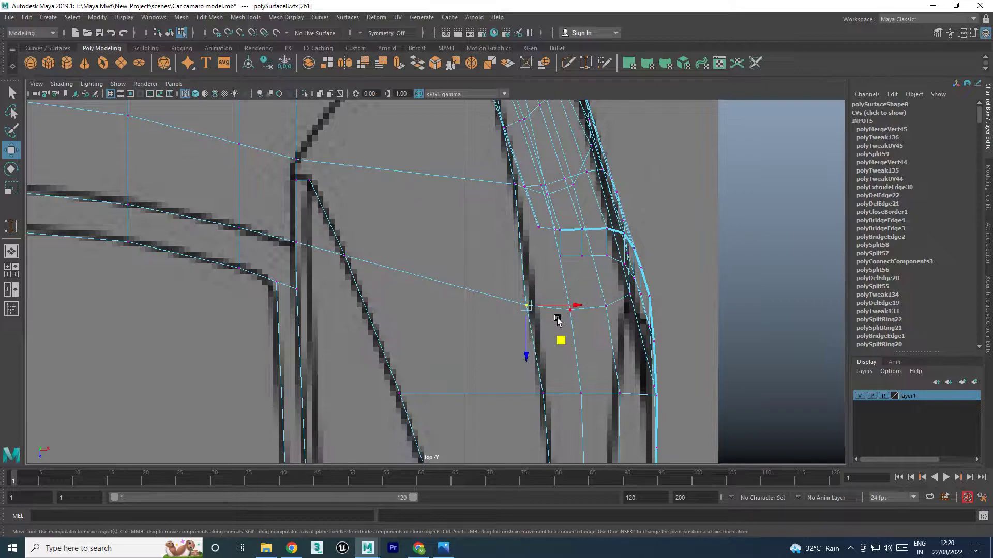
left_click_drag(561, 339, 567, 335)
Align the vertices down the rear quarter's outer edge with the blueprint
middle_click_drag(572, 376, 544, 239, "alt")
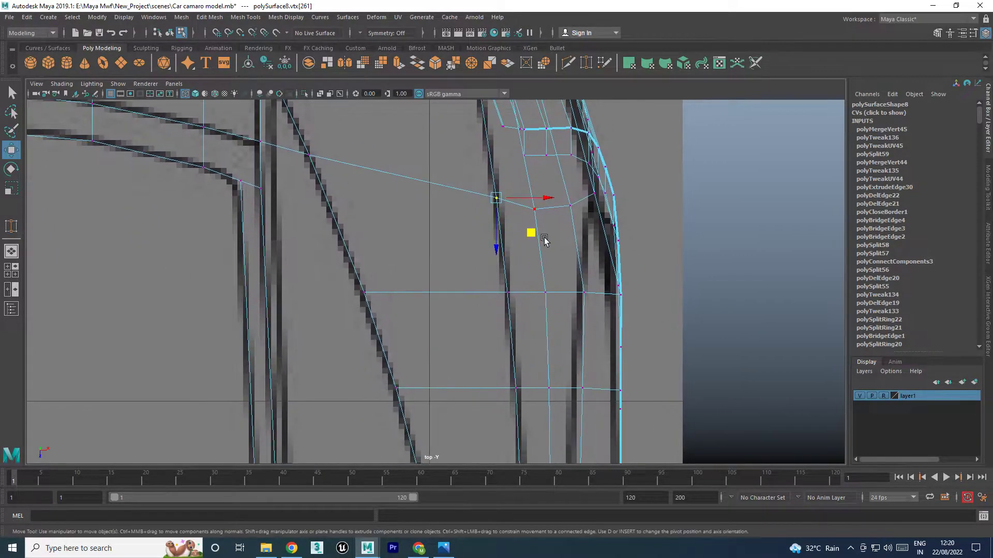
left_click(543, 253)
left_click_drag(539, 263, 534, 259)
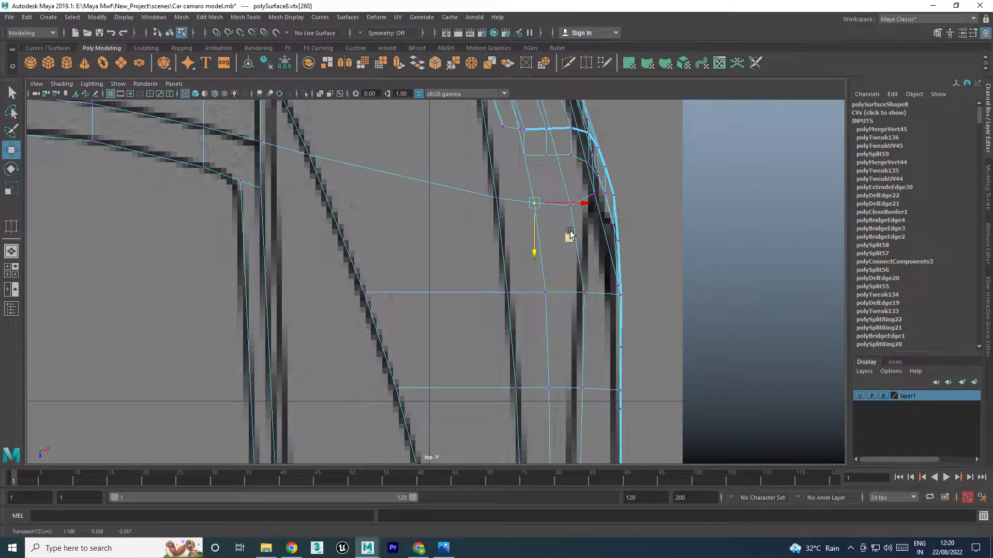
left_click(569, 205)
middle_click_drag(562, 295, 545, 225, "alt")
left_click(562, 226)
middle_click_drag(559, 349, 560, 274, "alt")
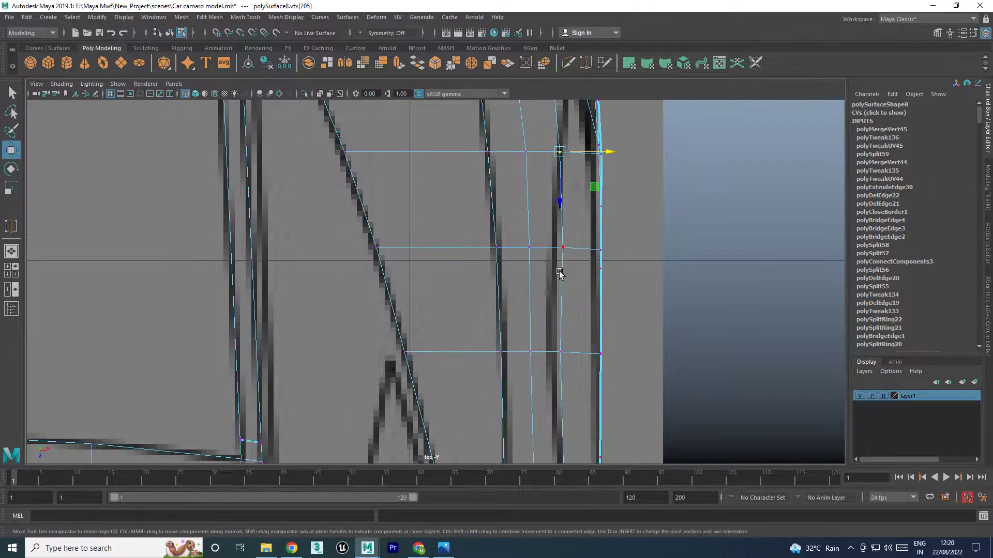
left_click(562, 248)
middle_click_drag(561, 360, 552, 248, "alt")
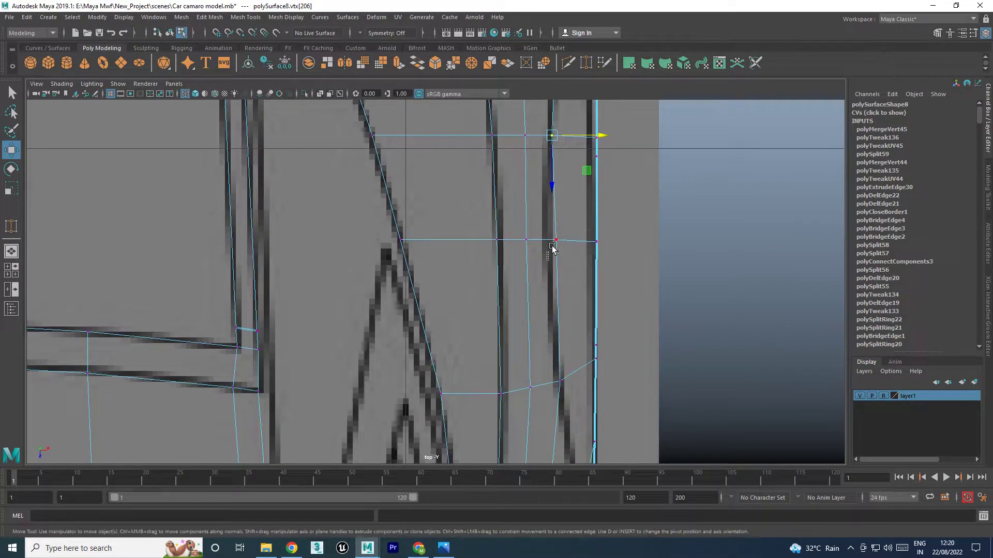
left_click(552, 245)
left_click_drag(533, 424, 581, 376)
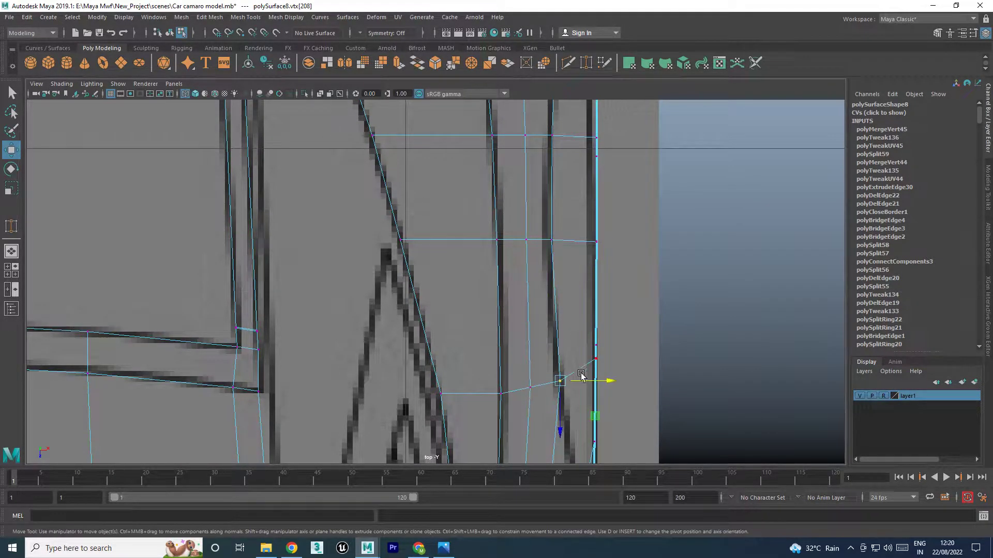
Select the rear-corner vertex and check the body in all four views
scroll(548, 372, "down", 1)
left_click(525, 328)
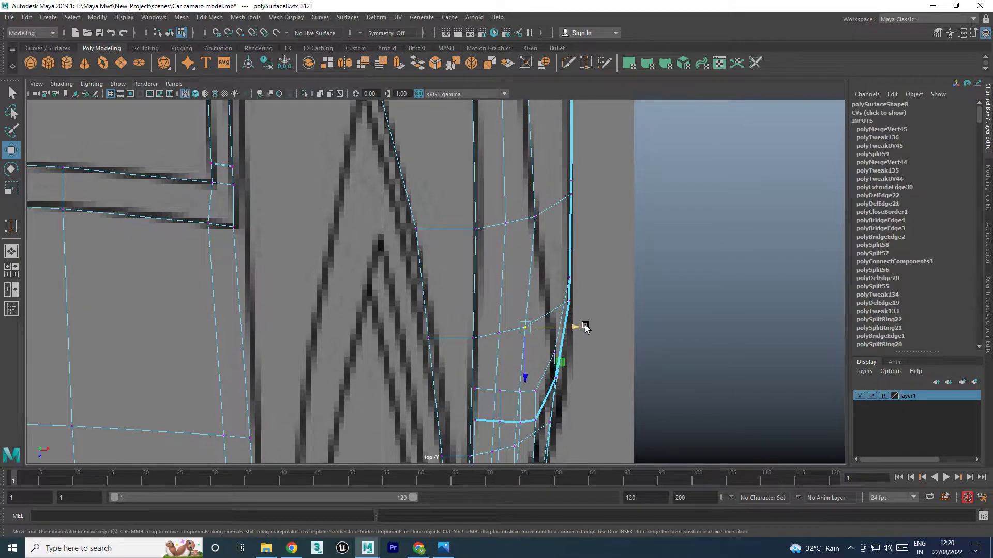
key("space")
left_click_drag(641, 235, 743, 226, "alt")
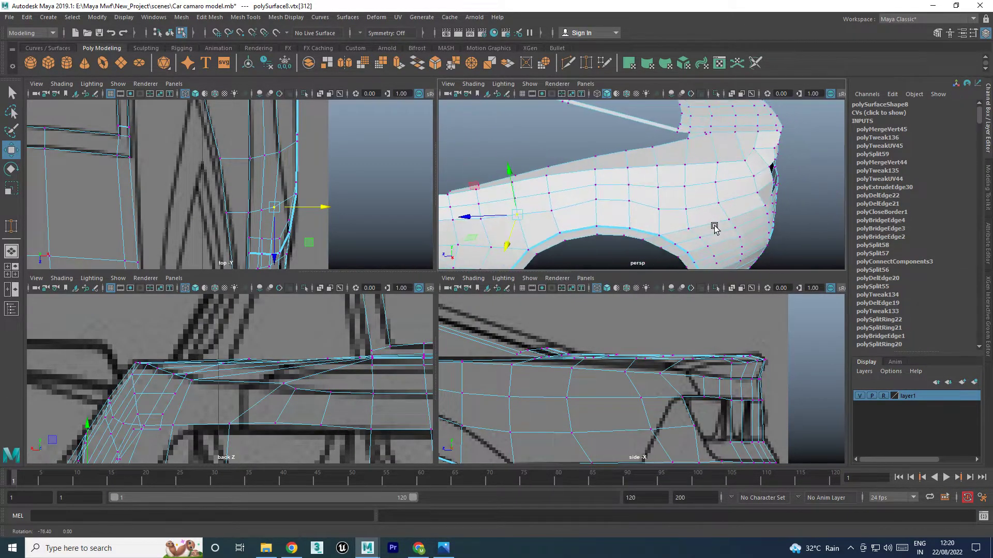
Drag the rear-quarter body-line vertices along X onto the blueprint lines
left_click_drag(324, 207, 325, 207)
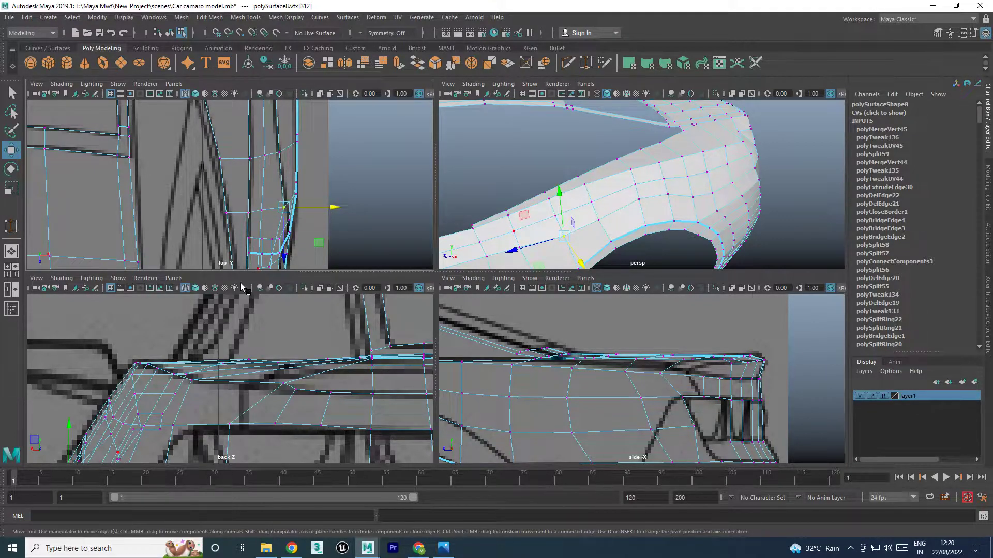
left_click(283, 385)
left_click_drag(279, 385, 235, 393)
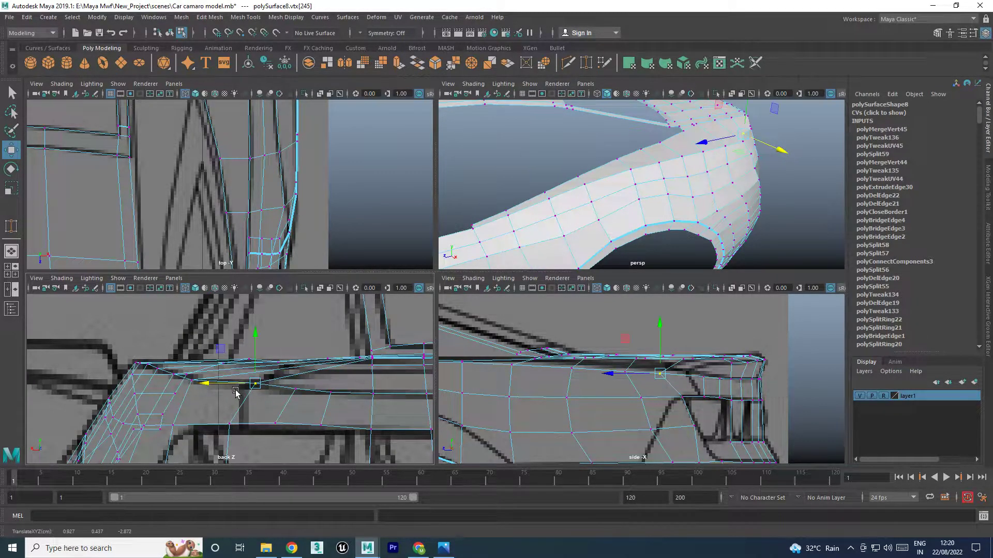
left_click(240, 424)
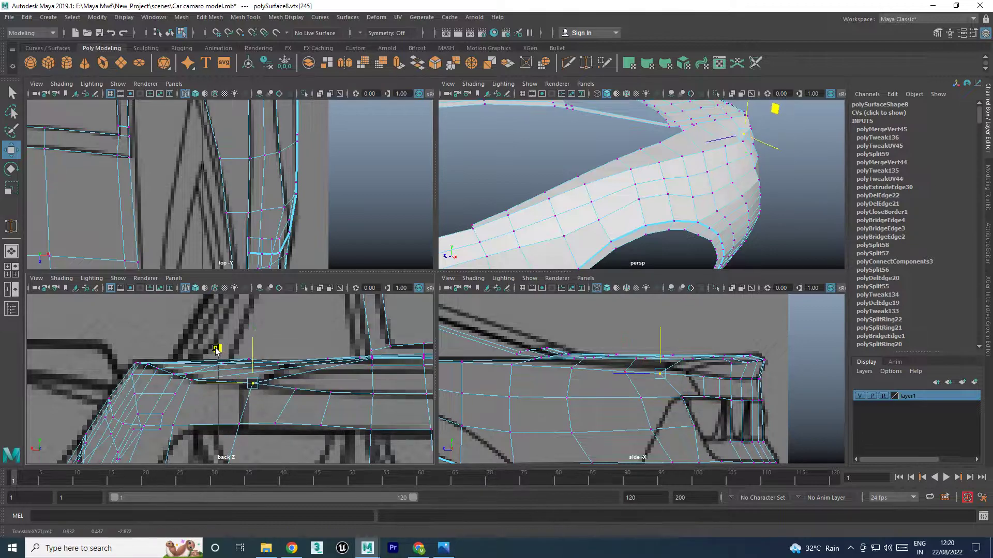
left_click(237, 386)
Shift the tail-light vertices left onto the blueprint line and leave the side view maximized
left_click(295, 389)
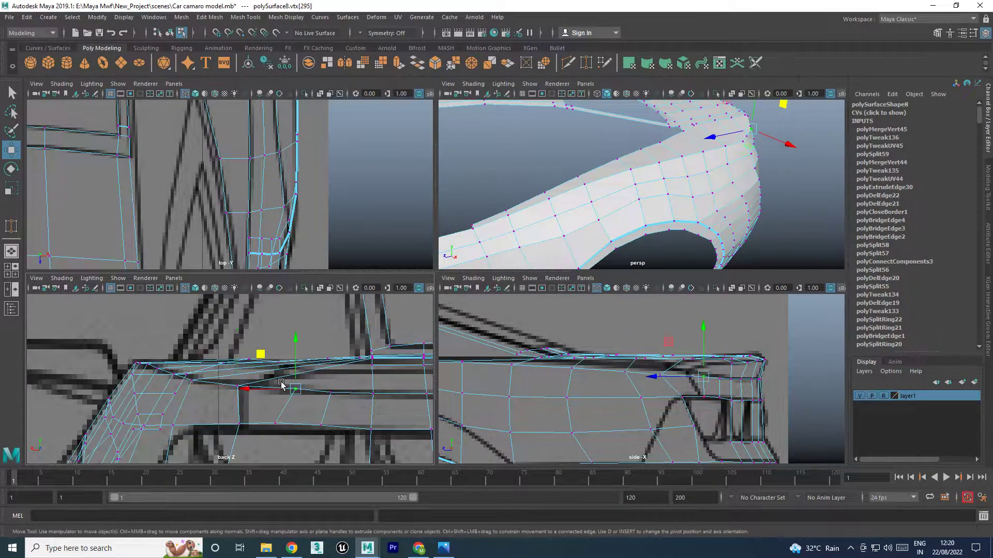
left_click_drag(270, 389, 259, 391)
left_click(274, 426)
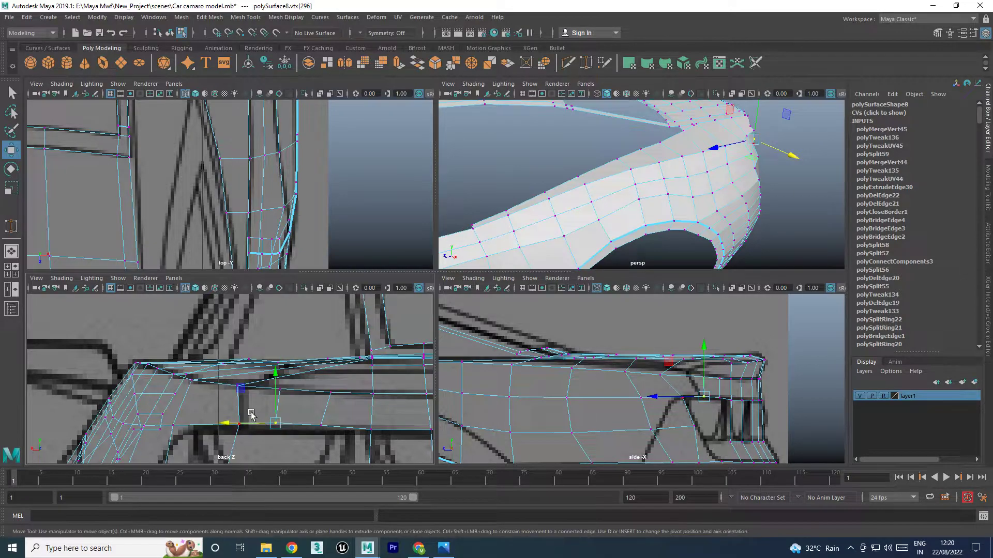
left_click(329, 395)
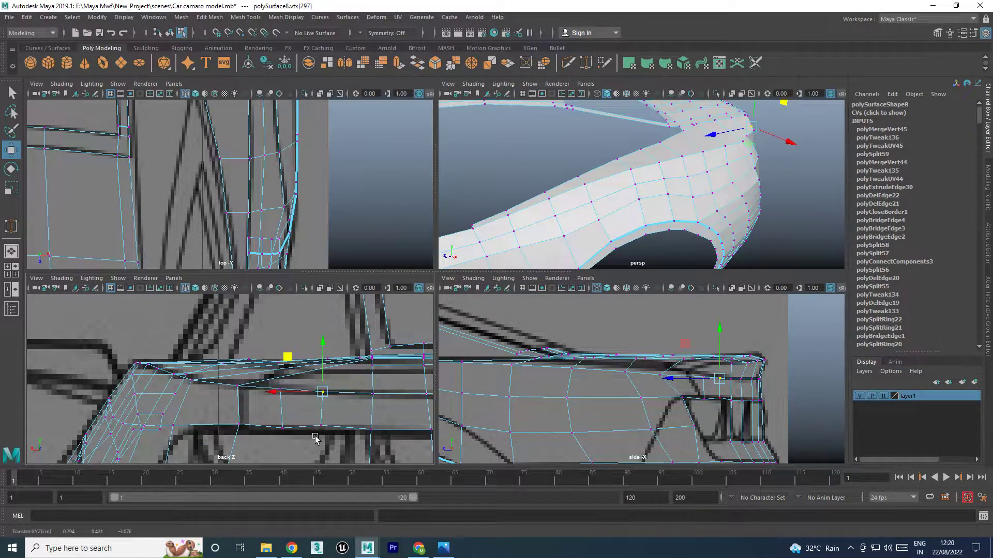
left_click(289, 396)
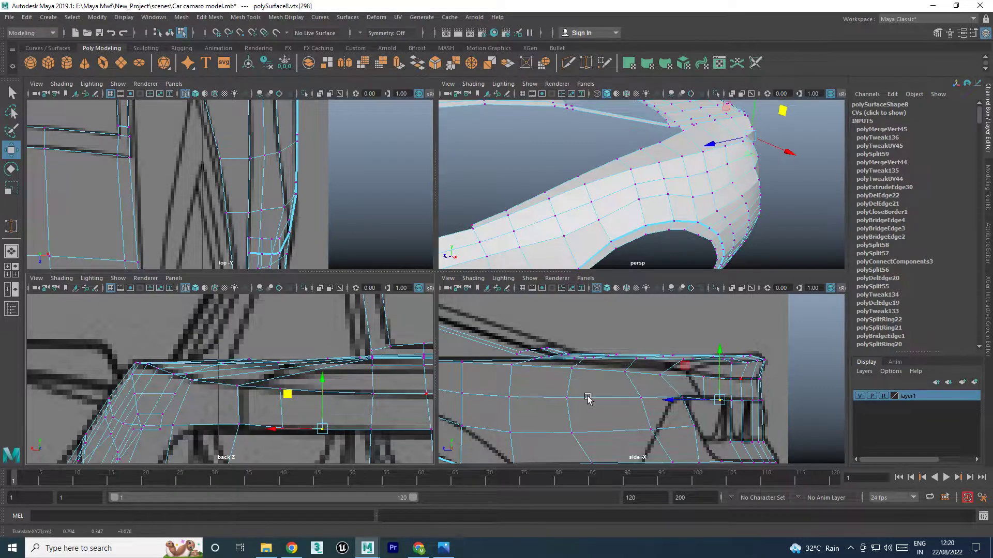
key("space")
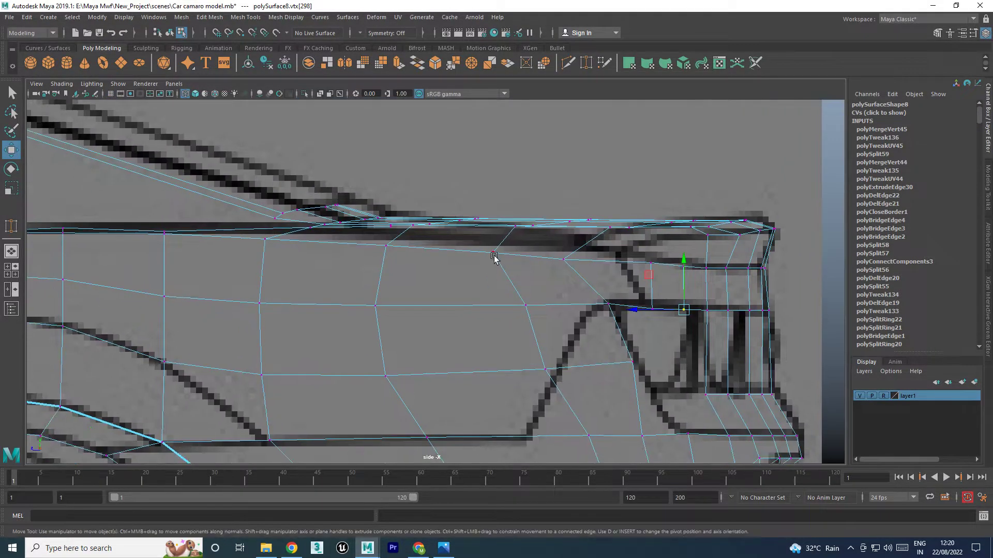
Raise three upper body-line vertices onto the side blueprint outline
left_click_drag(512, 243, 511, 244)
middle_click_drag(474, 222, 458, 213)
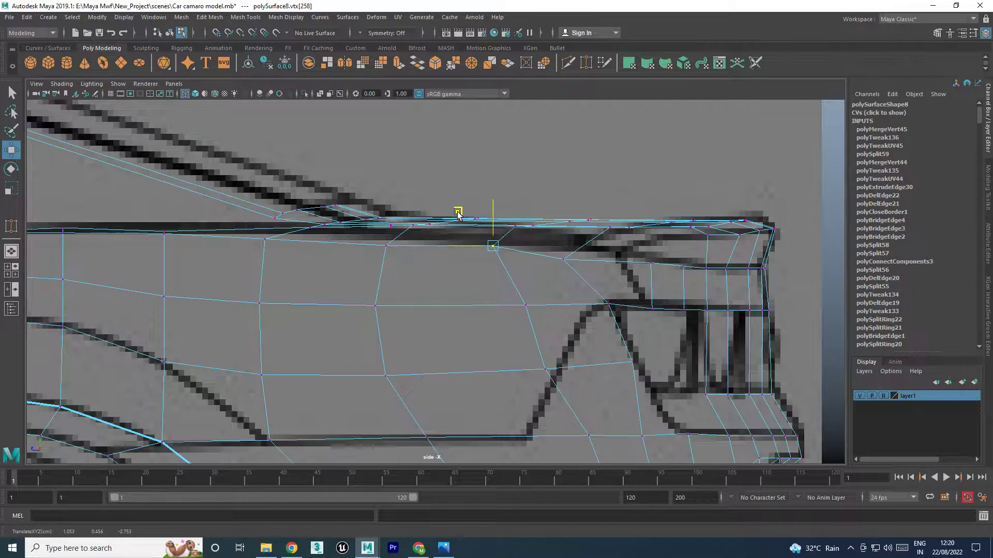
left_click_drag(295, 274, 417, 236)
middle_click_drag(353, 214, 351, 210)
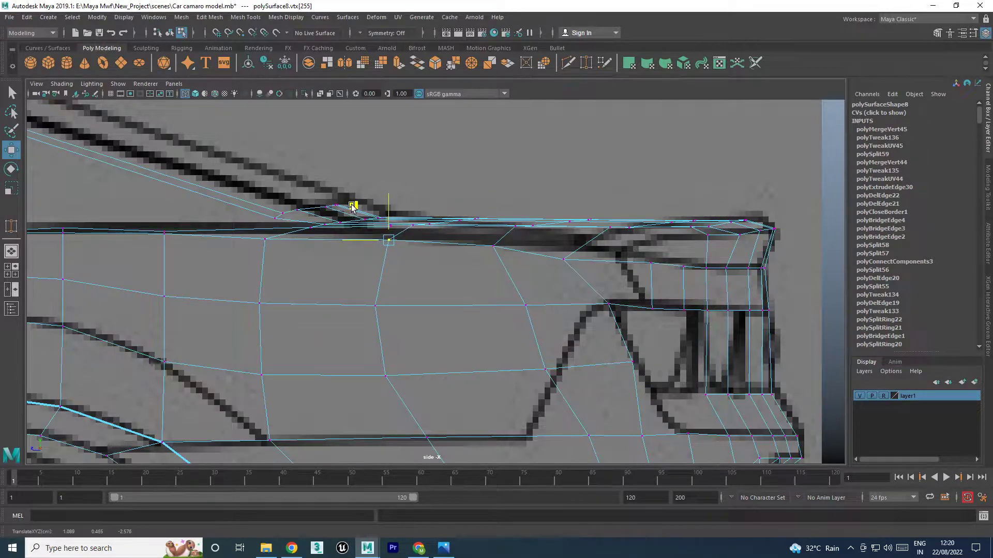
left_click_drag(552, 271, 572, 251)
middle_click_drag(528, 222, 546, 218)
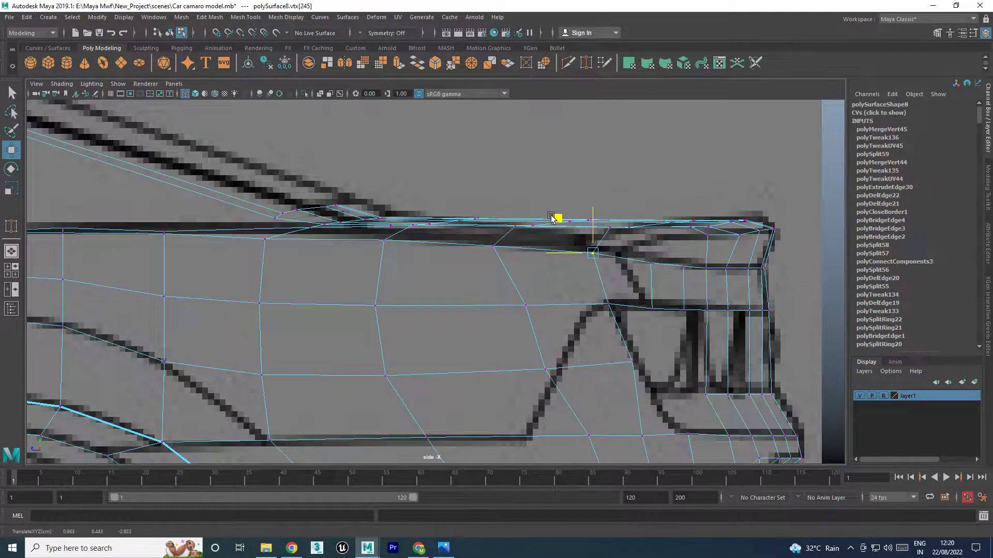
Nudge the tail-light corner vertices up and left to match the blueprint
left_click(626, 259)
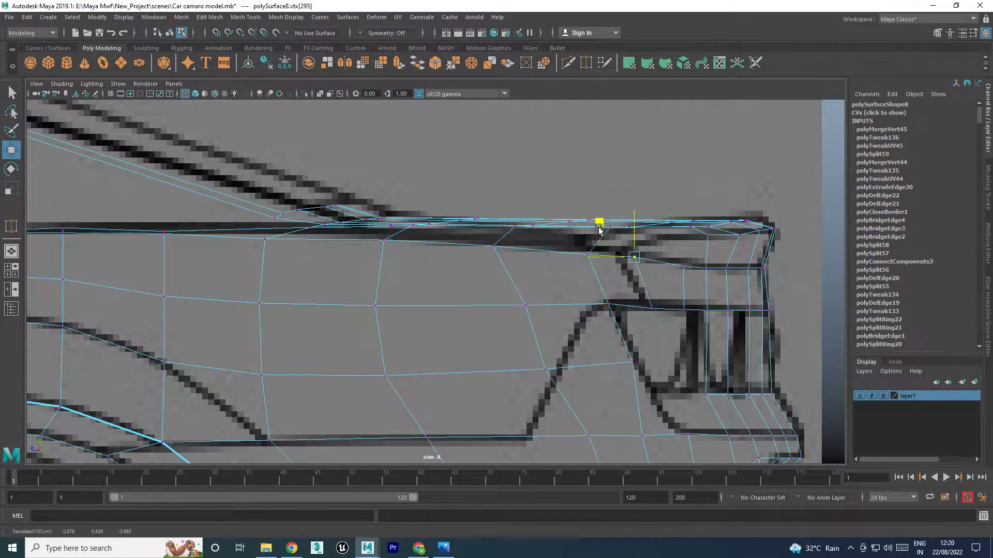
left_click(661, 310)
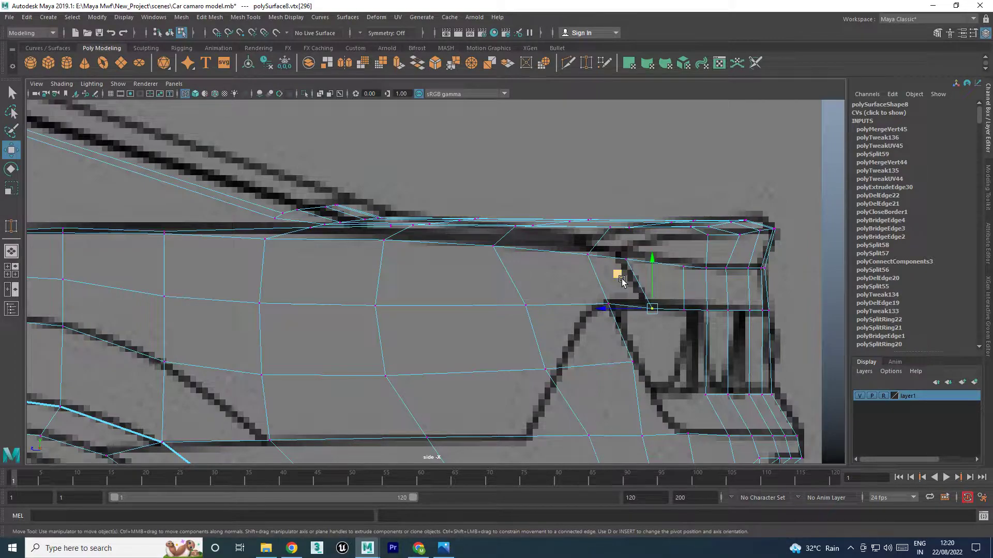
middle_click_drag(622, 281, 614, 276)
scroll(733, 328, "down", 2)
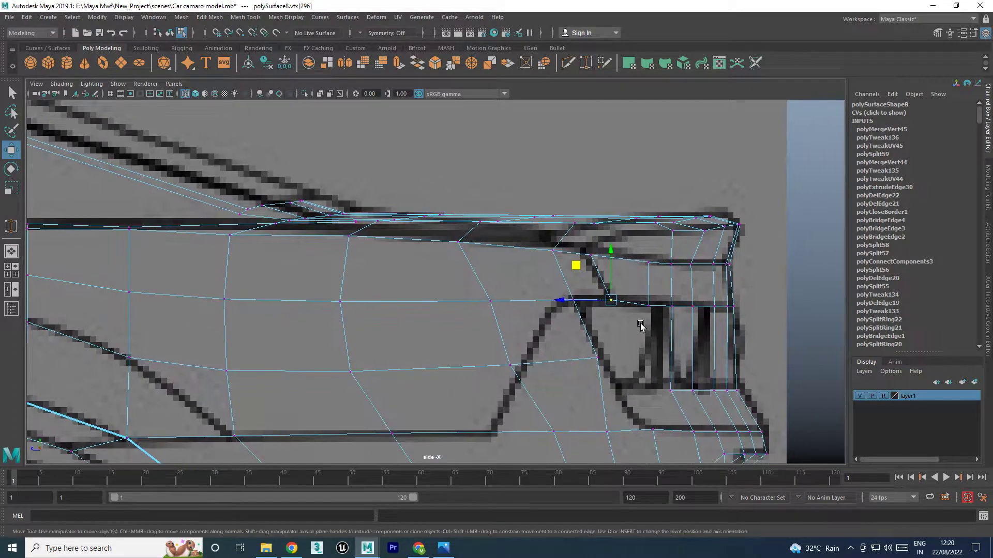
left_click(647, 269)
scroll(562, 290, "up", 2)
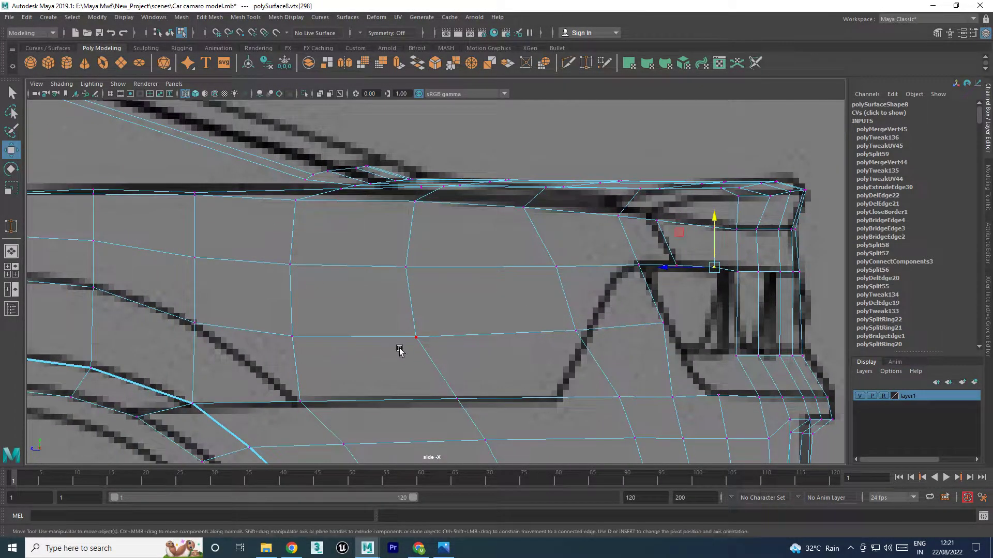
left_click(415, 337)
right_click_drag(413, 258, 412, 222)
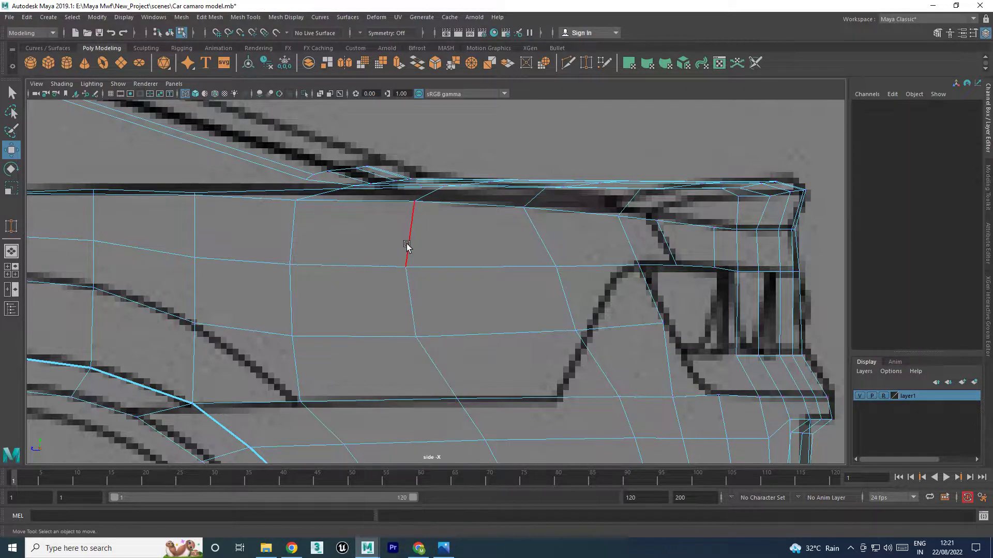
Delete the edge run crossing the rear quarter panel in the four-view layout
double_click(408, 236)
key("space")
key("space")
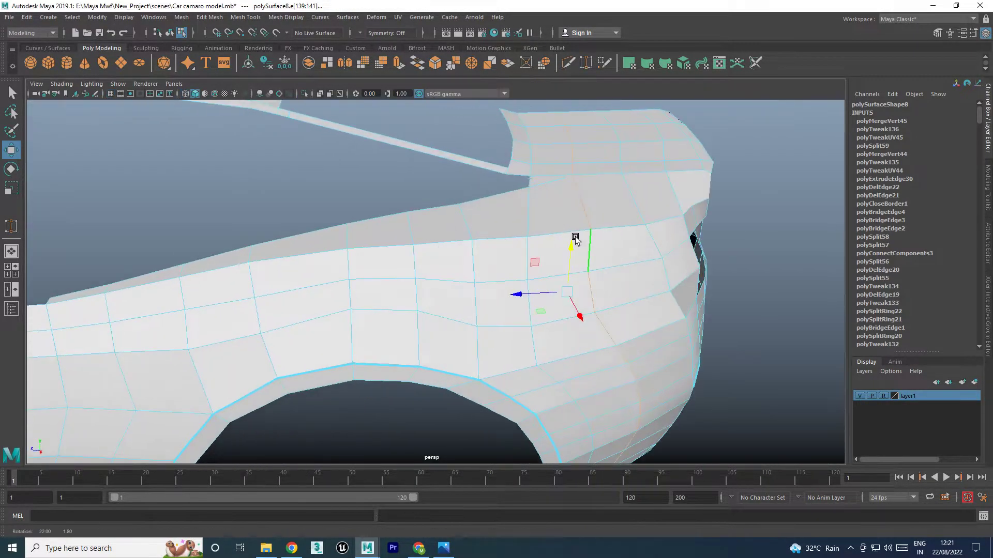
scroll(574, 243, "down", 1)
right_click(566, 255, "shift")
left_click(514, 267)
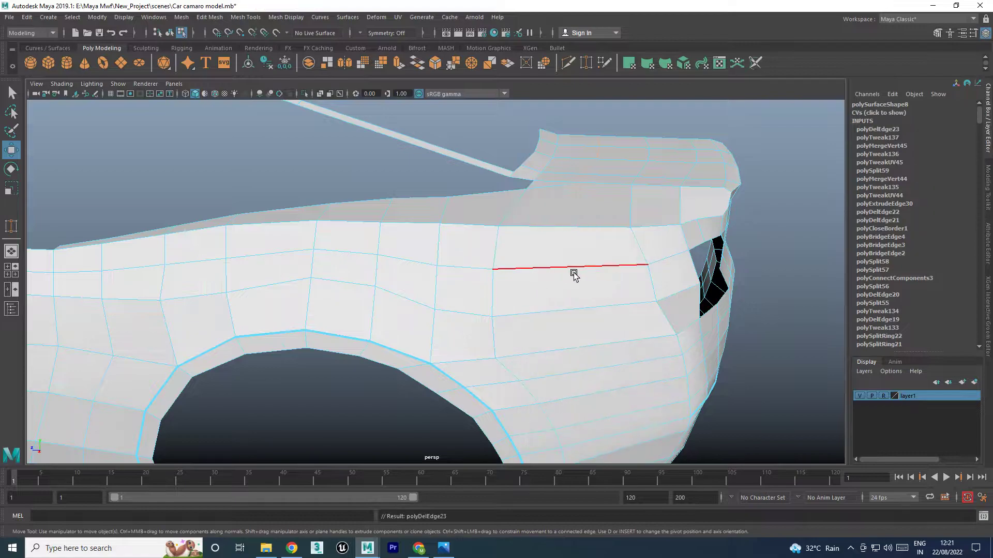
Insert a new edge loop across the rear body with Insert Edge Loop Tool
right_click(579, 270, "shift")
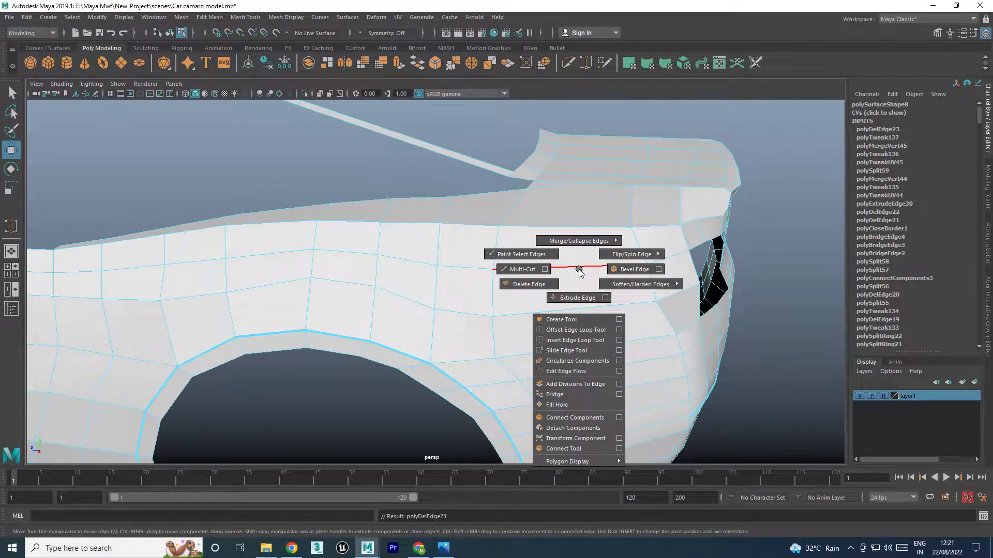
right_click_drag(582, 332, 582, 341, "shift")
left_click_drag(581, 311, 578, 311)
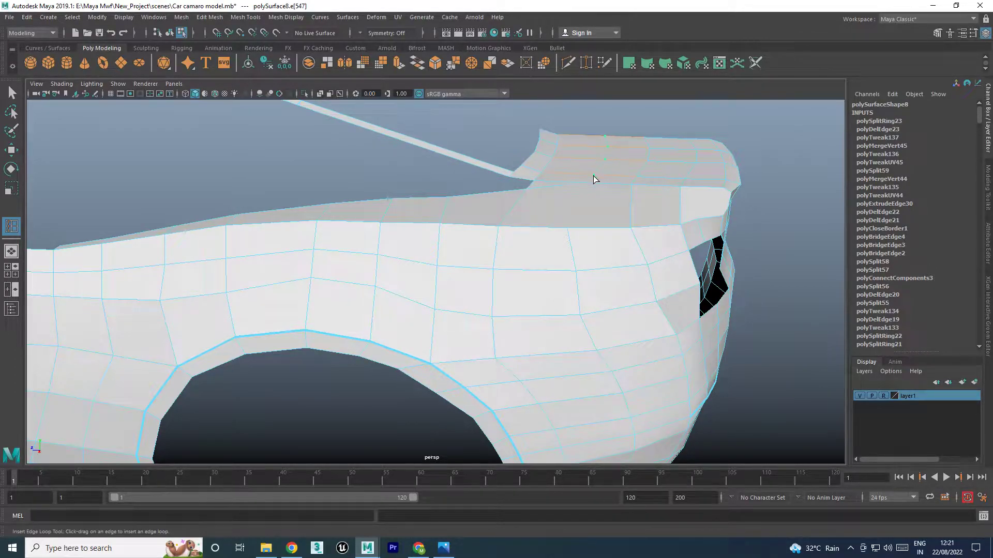
Switch to vertex mode and pick a rear-deck vertex from an overhead angle
key("w")
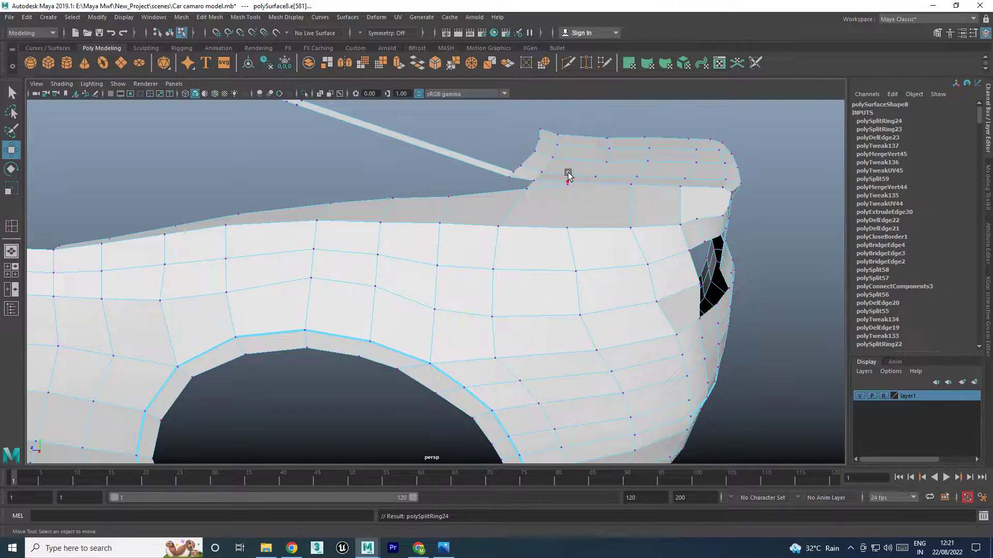
key("F9")
left_click_drag(568, 171, 595, 221, "alt")
left_click(600, 196)
right_click_drag(613, 202, 573, 200, "shift")
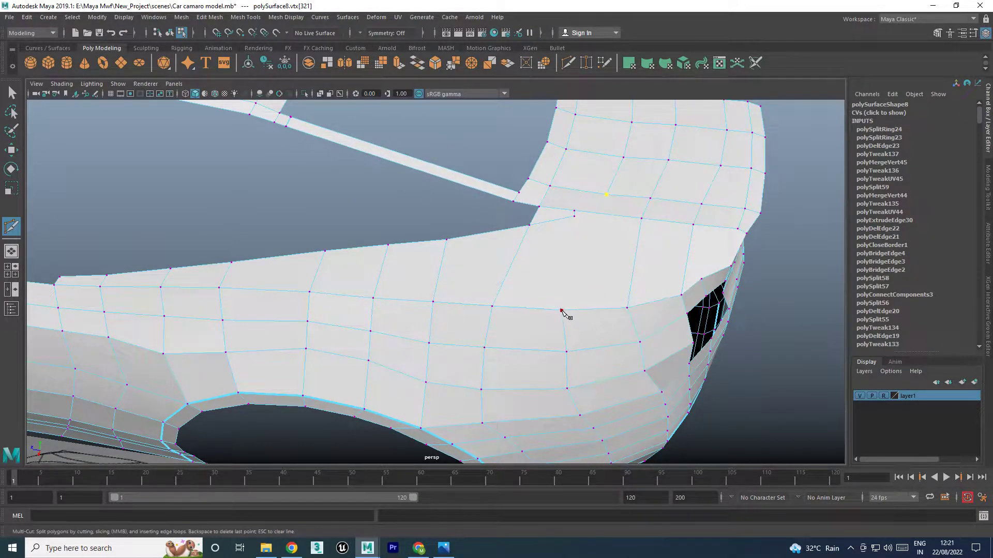
key("w")
mouse_move(598, 283)
left_mouse_down("alt")
mouse_move(680, 288)
mouse_move(610, 302)
mouse_move(650, 296)
mouse_move(665, 306)
mouse_move(645, 294)
mouse_move(657, 305)
mouse_move(693, 289)
left_mouse_up("alt")
Move the vertices beside the tail-light opening into place along the body
left_click(695, 286)
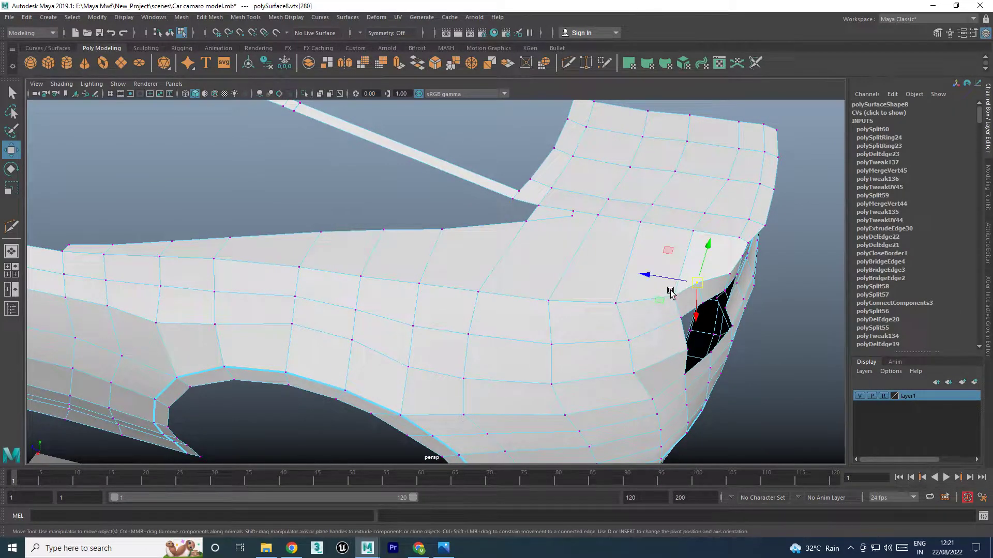
middle_click_drag(696, 305, 686, 282)
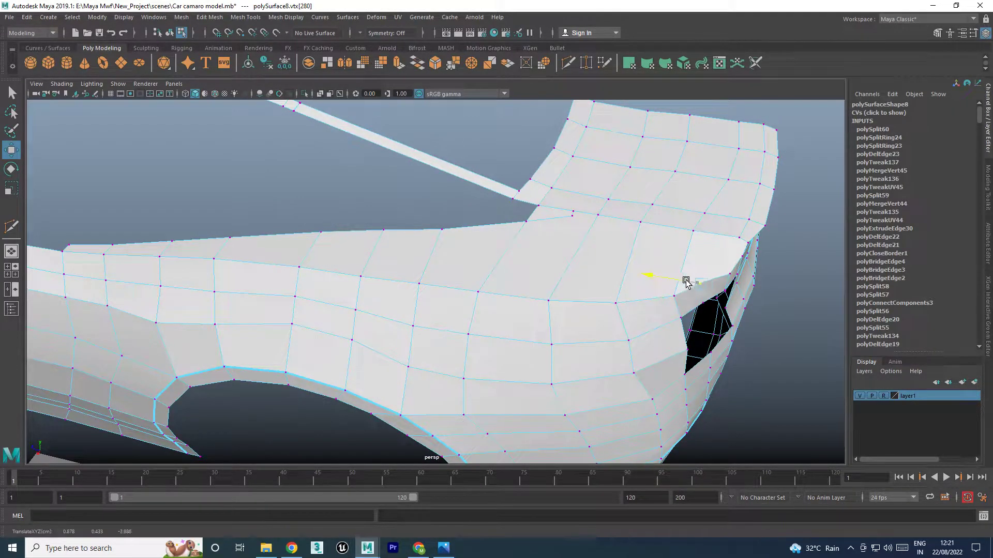
left_click(704, 308)
middle_click_drag(698, 332, 697, 335)
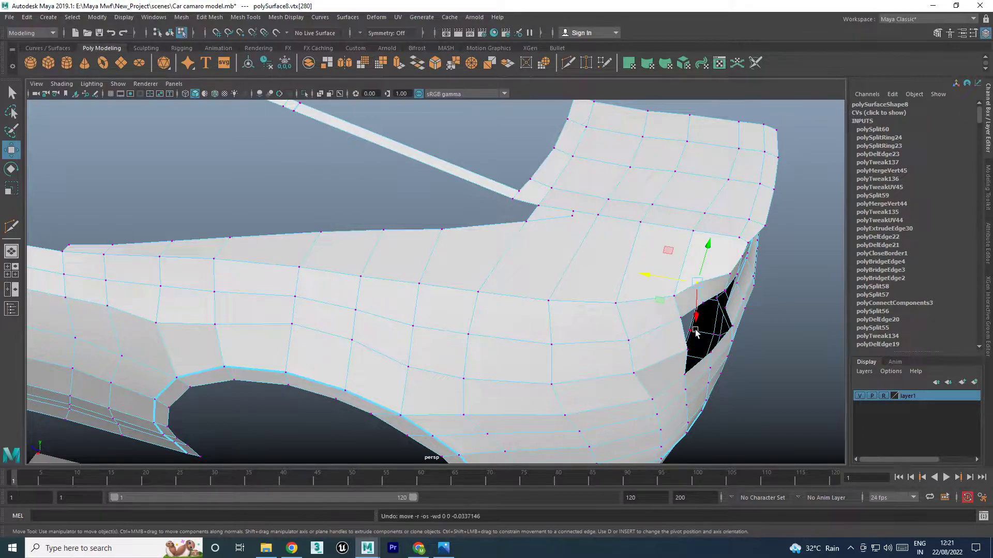
key("space")
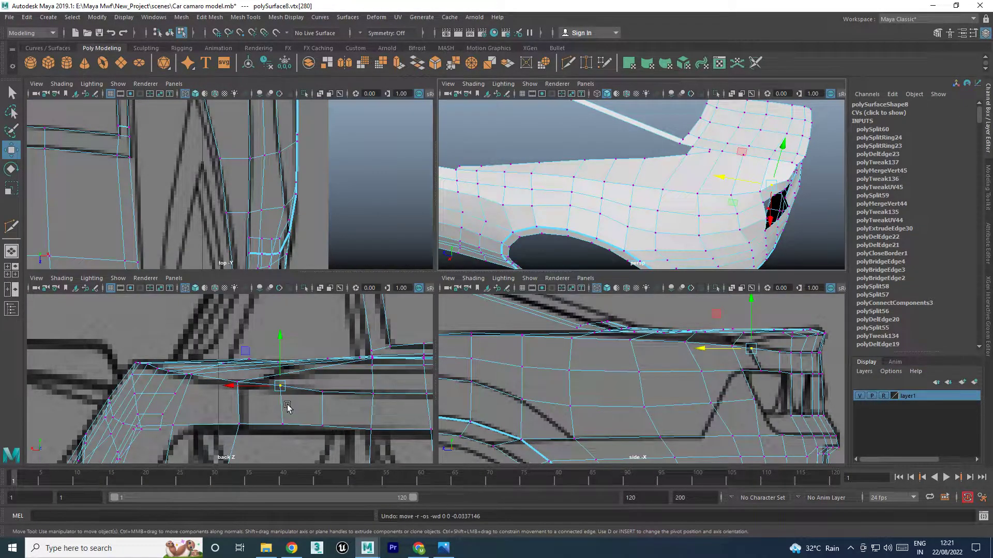
key("space")
Slide a vertex up the body edge and select vertices toward the roof edge
mouse_move(543, 270)
left_mouse_down("alt")
mouse_move(581, 296)
mouse_move(630, 275)
mouse_move(528, 339)
mouse_move(545, 334)
left_mouse_up("alt")
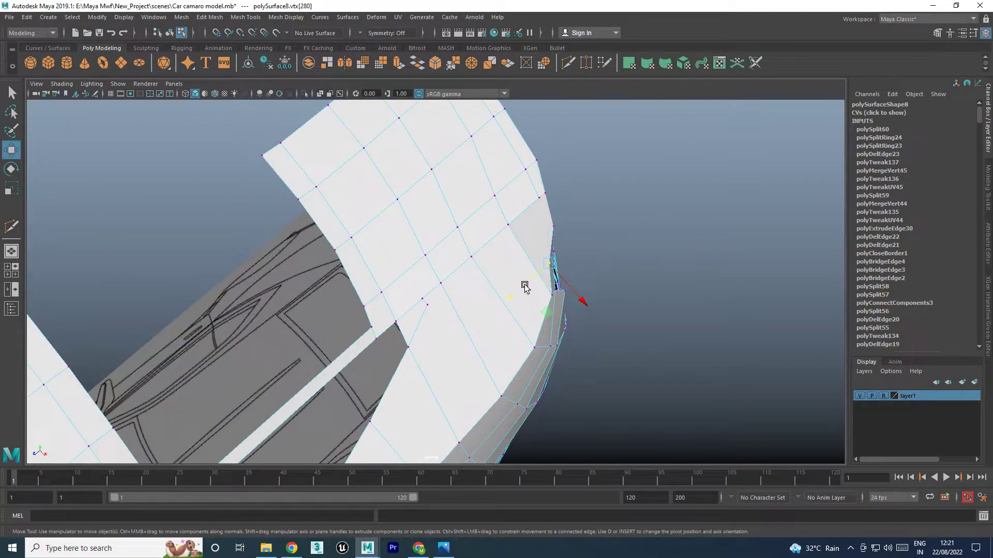
middle_click_drag(524, 287, 537, 247)
left_click(549, 226)
left_click(548, 195)
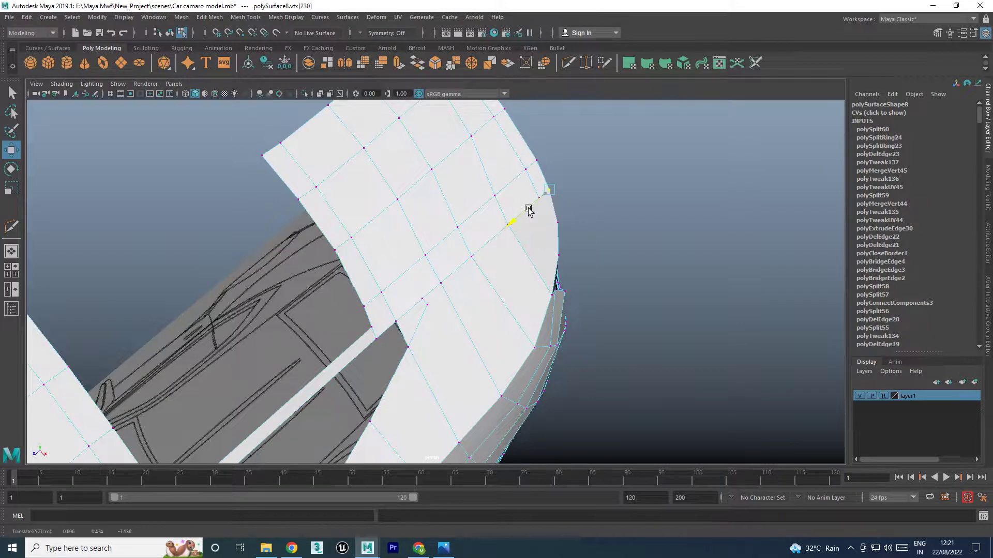
mouse_move(528, 211)
left_mouse_down("alt")
mouse_move(463, 215)
mouse_move(381, 281)
mouse_move(370, 259)
mouse_move(472, 271)
left_mouse_up("alt")
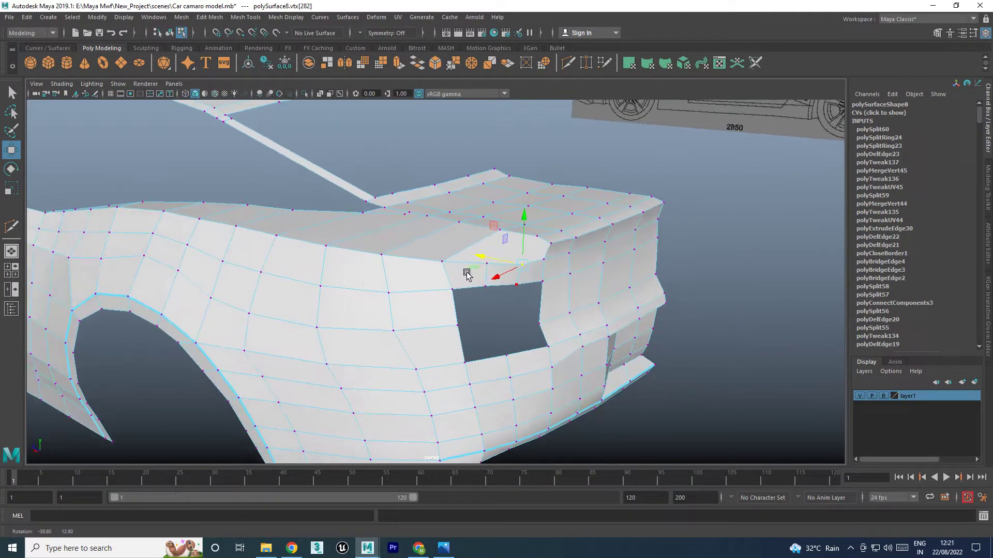
Preview the car body as a smooth mesh with the 3 key
left_click(658, 271)
left_click_drag(659, 270, 595, 341, "alt")
left_click(532, 277)
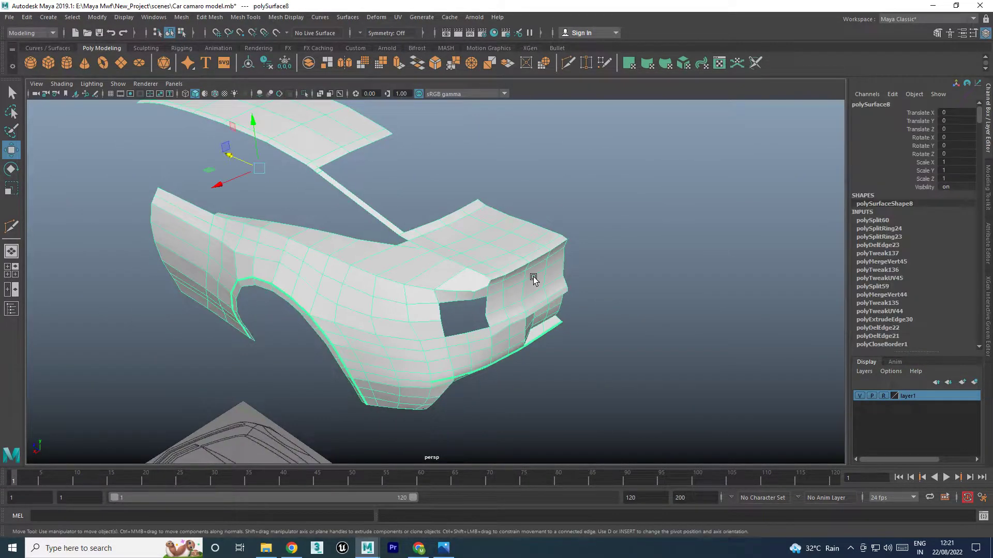
key("3")
left_click(653, 281)
mouse_move(654, 281)
left_mouse_down("alt")
mouse_move(634, 315)
mouse_move(647, 304)
mouse_move(709, 311)
mouse_move(594, 326)
mouse_move(397, 303)
mouse_move(394, 288)
mouse_move(317, 284)
mouse_move(339, 295)
mouse_move(410, 251)
left_mouse_up("alt")
left_click(384, 293)
Zoom in and select neighbouring vertices along the roof-edge strip
scroll(331, 294, "up", 3)
right_click_drag(410, 250, 368, 253)
left_click(356, 249)
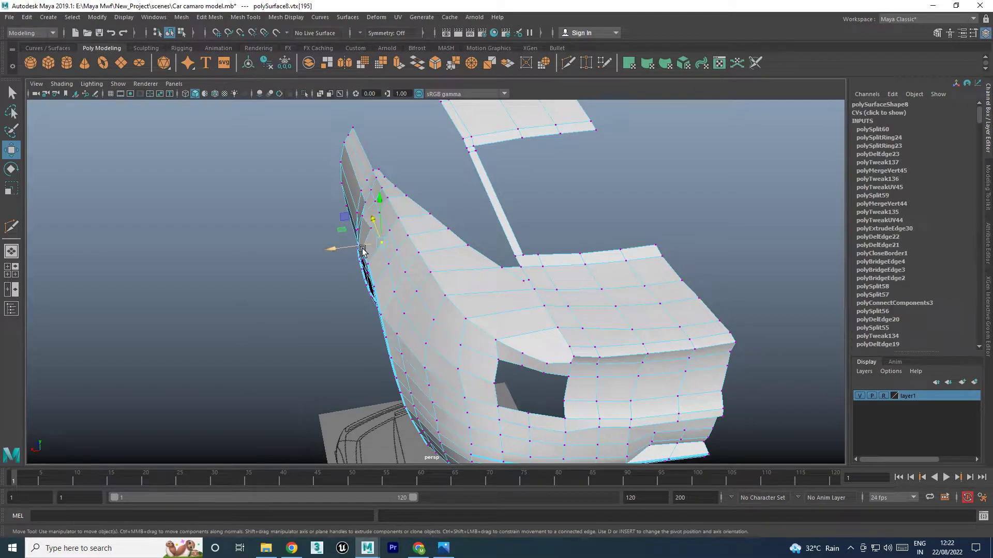
left_click(392, 269)
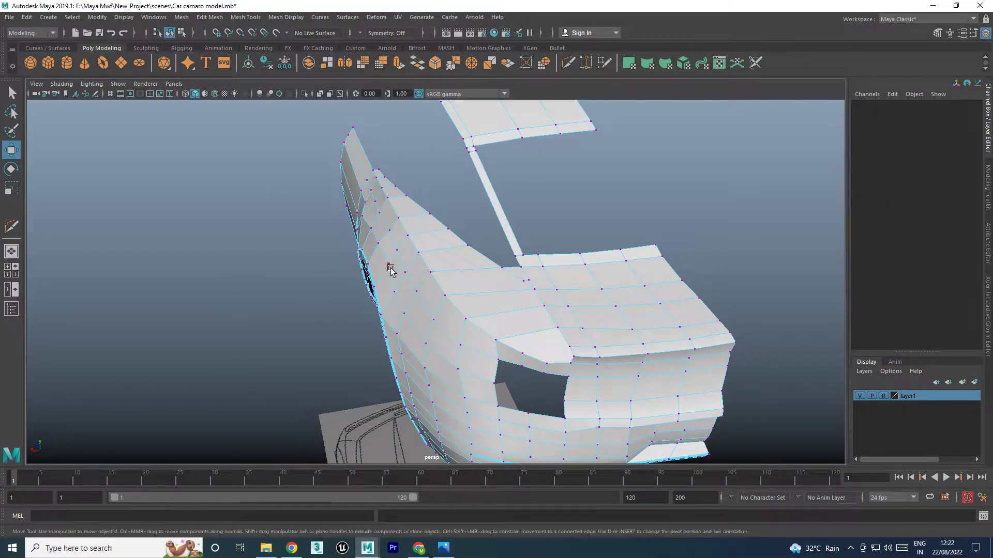
left_click(365, 266)
mouse_move(362, 266)
left_mouse_down("alt")
mouse_move(428, 290)
mouse_move(373, 268)
mouse_move(405, 288)
mouse_move(556, 284)
mouse_move(528, 330)
mouse_move(538, 327)
mouse_move(449, 327)
mouse_move(468, 310)
mouse_move(405, 339)
mouse_move(382, 268)
left_mouse_up("alt")
Delete the edge loop running across the quarter panel
mouse_move(383, 256)
right_mouse_down()
mouse_move(380, 235)
mouse_move(354, 212)
right_mouse_up()
double_click(379, 235)
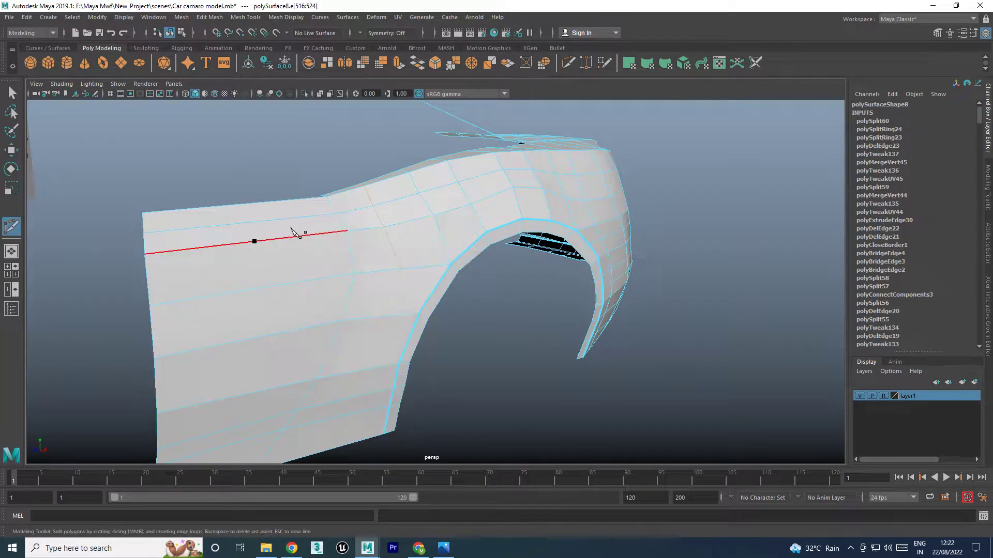
key("w")
right_click_drag(393, 252, 393, 222, "shift")
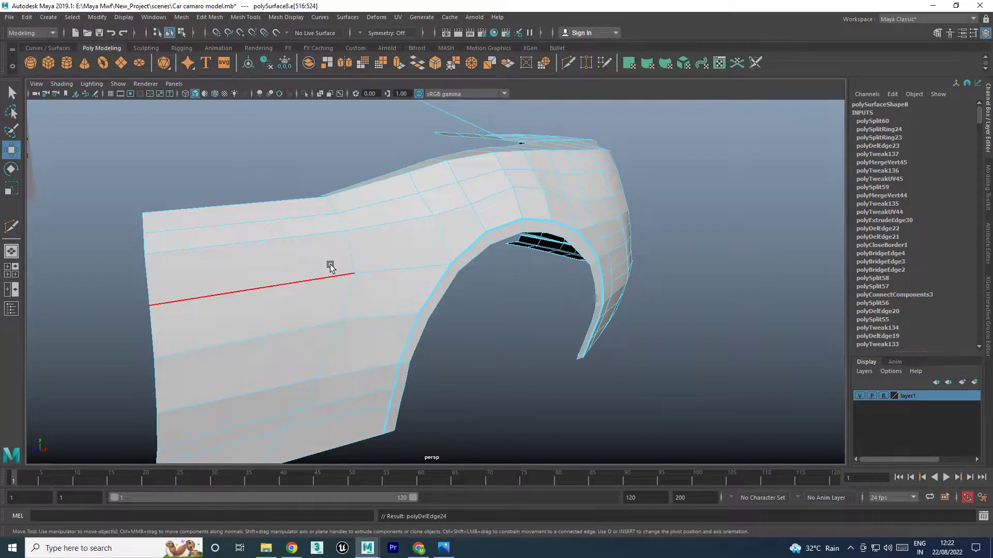
Insert a new edge loop above the wheel arch with Insert Edge Loop Tool
right_click(408, 266, "shift")
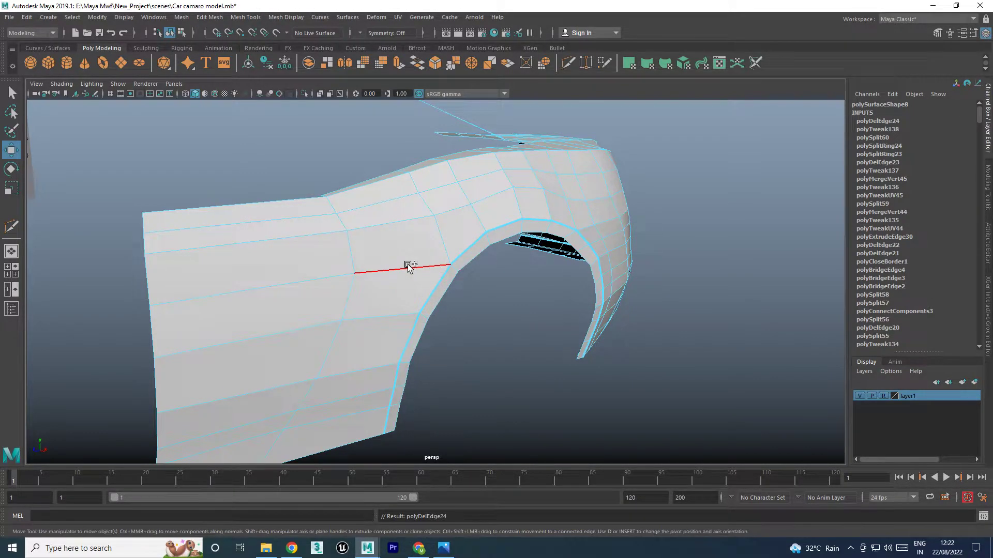
right_click_drag(409, 266, 397, 321, "shift")
left_click(401, 268)
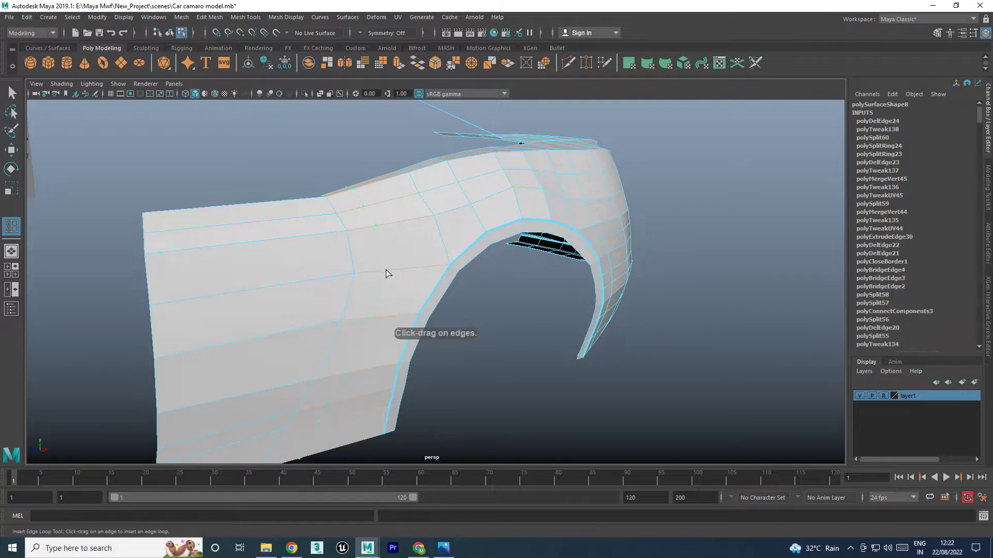
left_click(403, 272)
key("w")
mouse_move(405, 270)
left_mouse_down("alt")
mouse_move(502, 300)
mouse_move(488, 268)
left_mouse_up("alt")
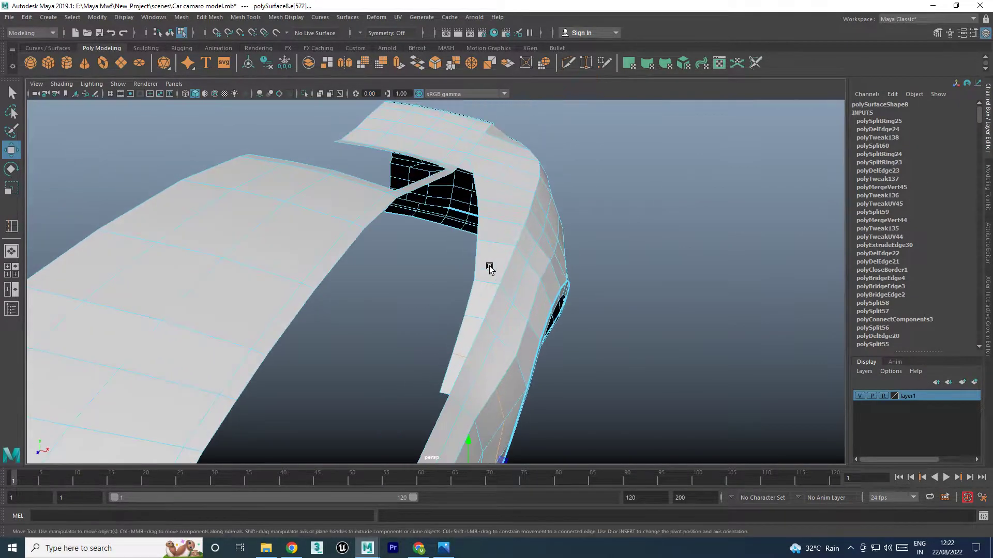
Zoom in across the four-view layout to inspect the rear body components
key("space")
key("space")
scroll(427, 250, "up", 3)
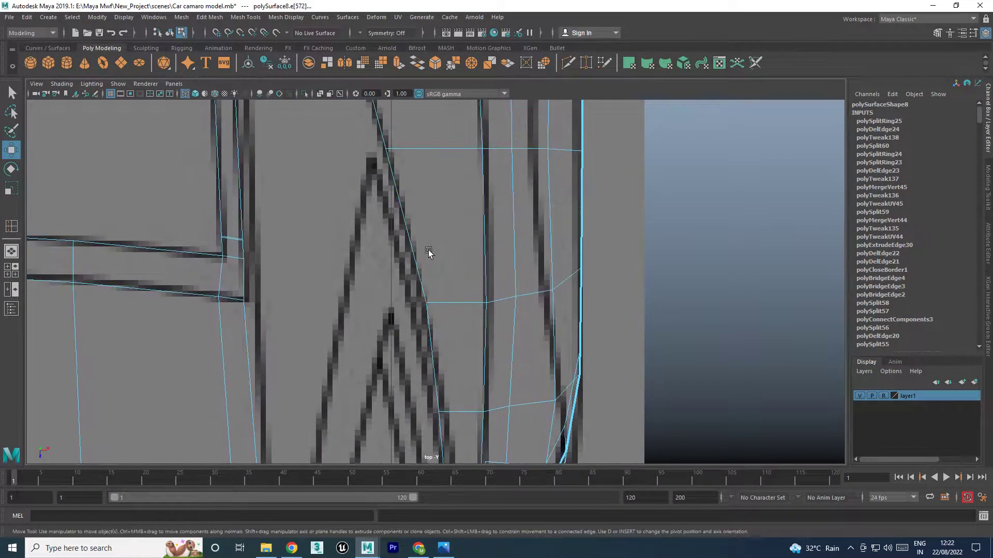
scroll(405, 248, "up", 2)
scroll(378, 249, "up", 2)
scroll(367, 240, "down", 5)
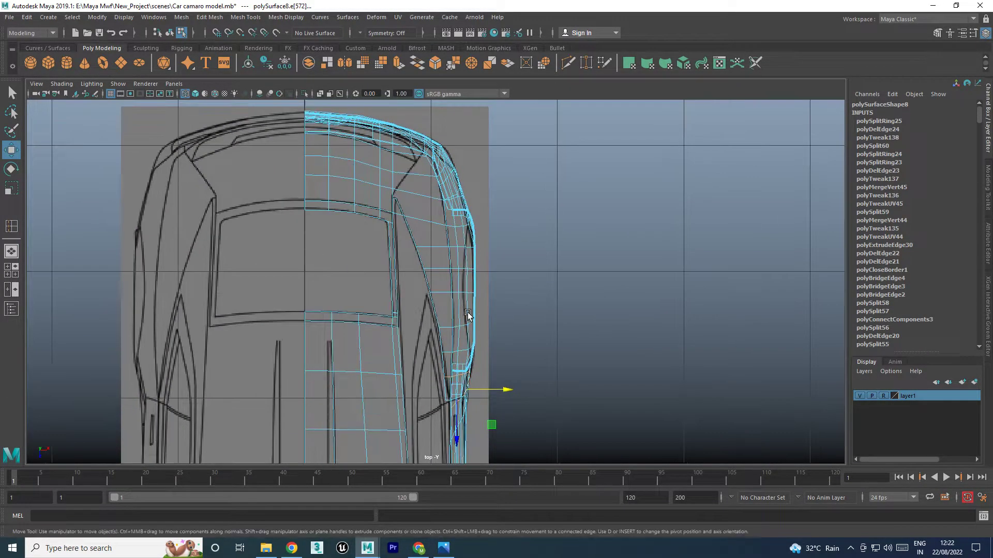
right_click(419, 248)
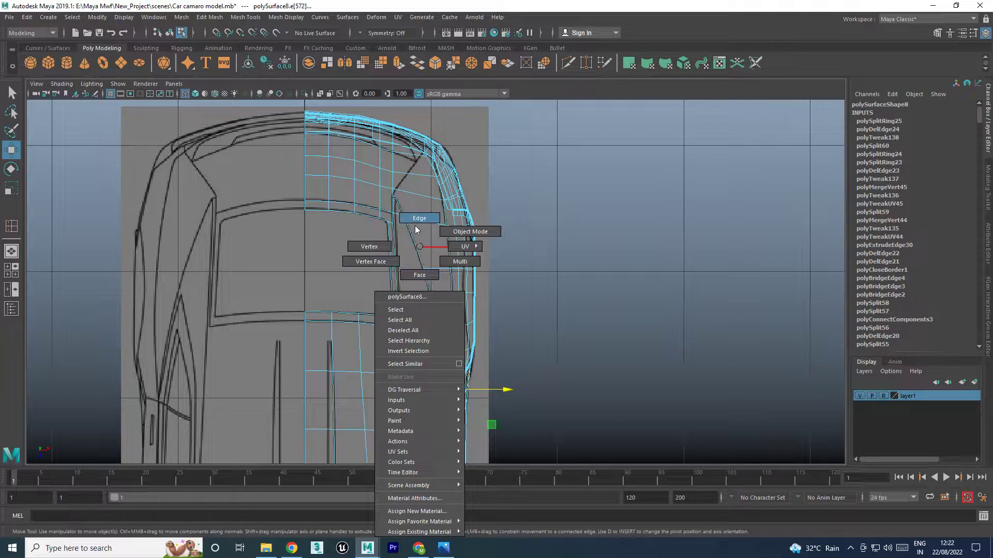
key("space")
key("space")
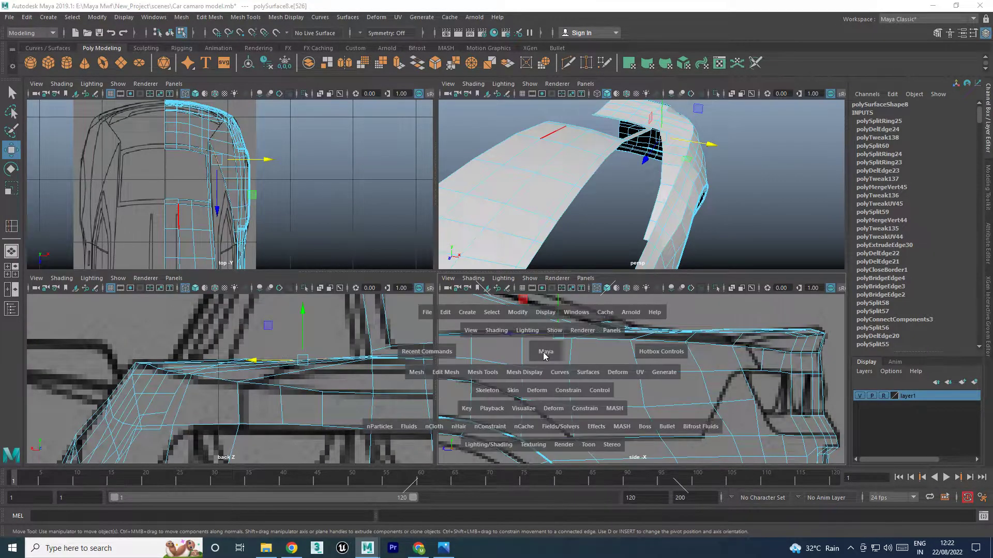
scroll(599, 359, "up", 3)
scroll(613, 365, "up", 3)
scroll(600, 336, "down", 3)
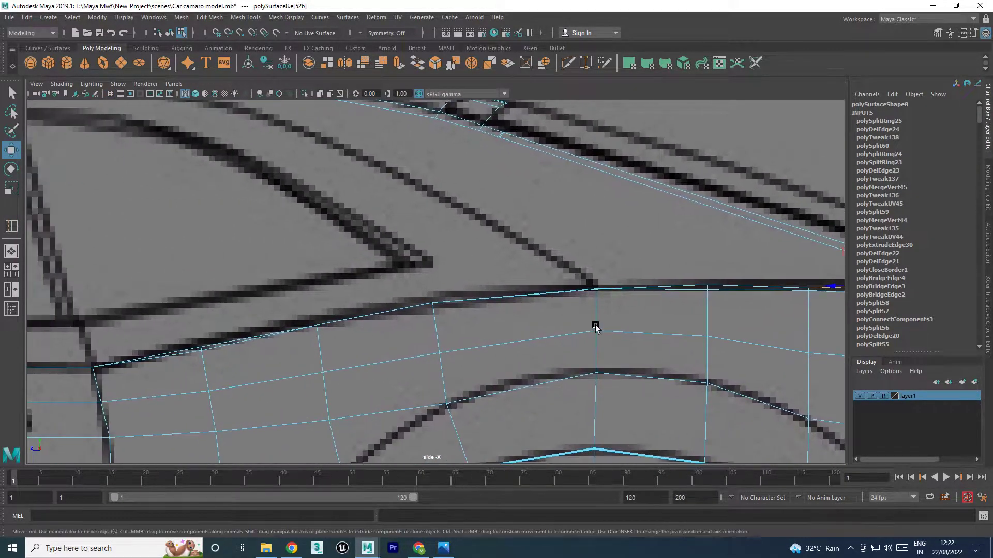
scroll(392, 345, "up", 3)
Check the C-pillar against the top-view blueprint, then return to the maximized perspective view
key("space")
key("space")
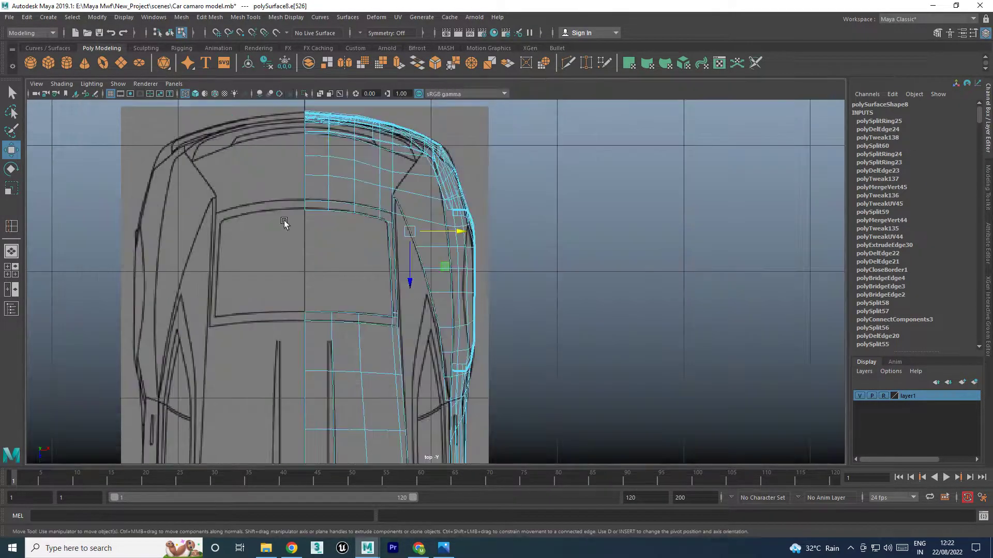
scroll(405, 268, "up", 2)
scroll(409, 246, "up", 3)
scroll(409, 245, "up", 3)
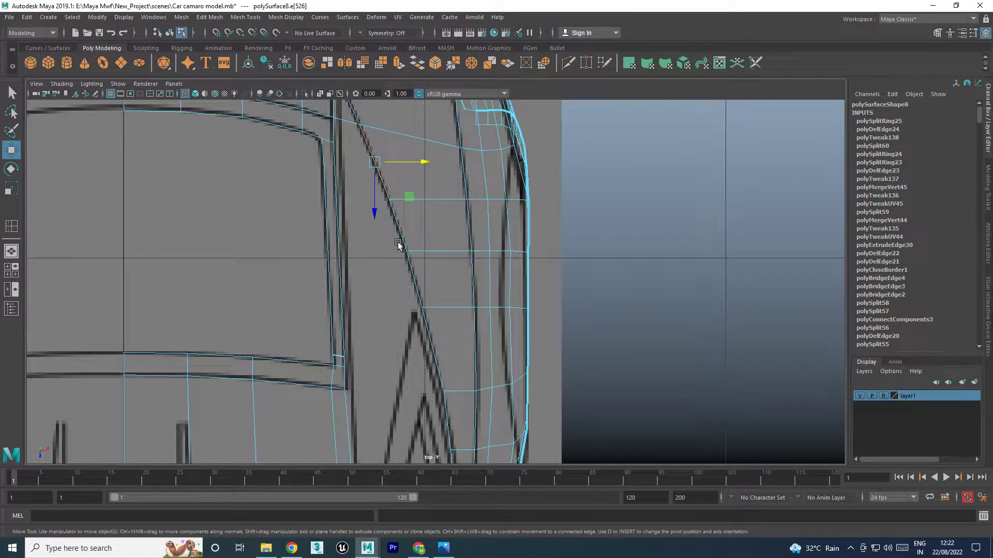
scroll(398, 245, "down", 1)
scroll(387, 255, "up", 2)
key("space")
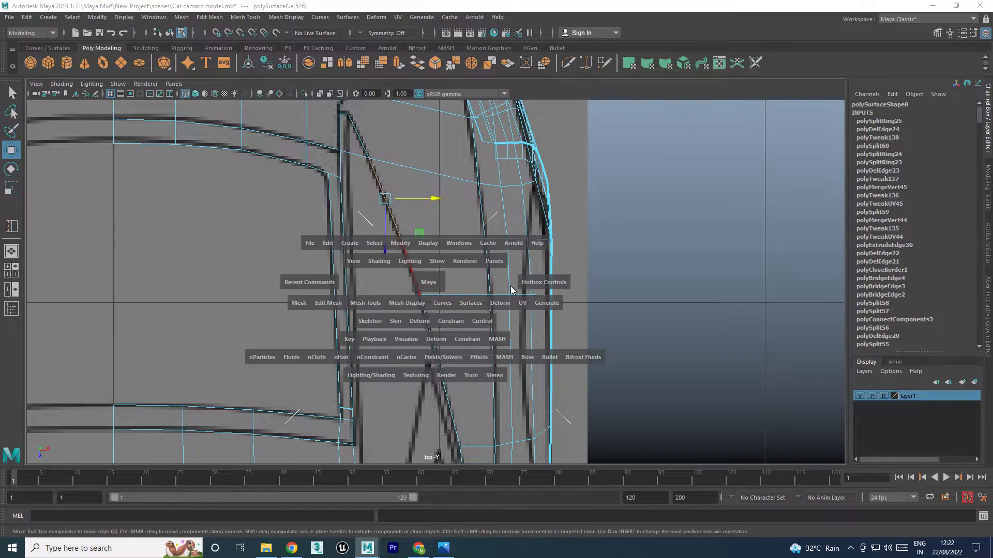
key("space")
Cut across the narrow roof strip with Multi-Cut and delete the unwanted edge
left_click_drag(533, 256, 465, 257, "alt")
right_click_drag(465, 257, 453, 259, "alt")
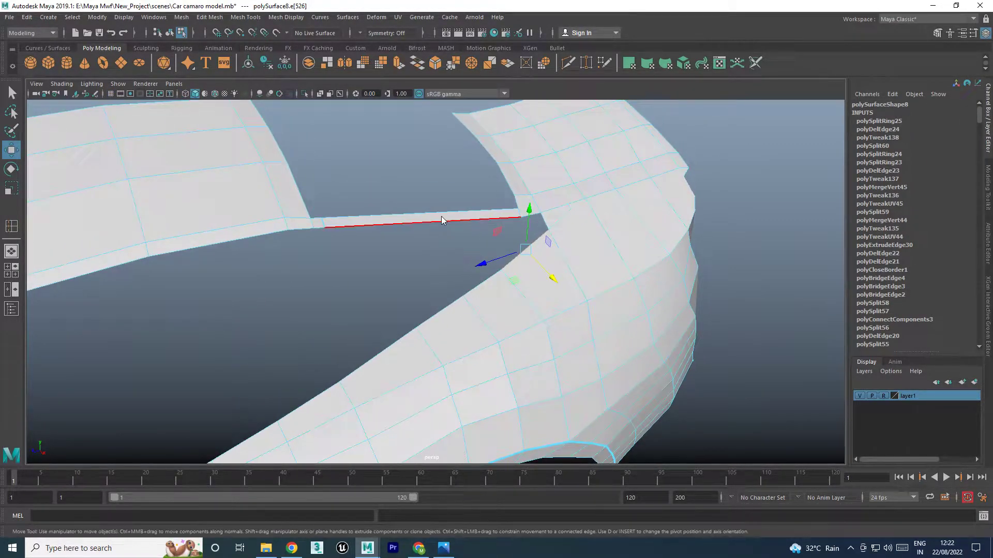
right_click_drag(442, 215, 417, 221, "shift")
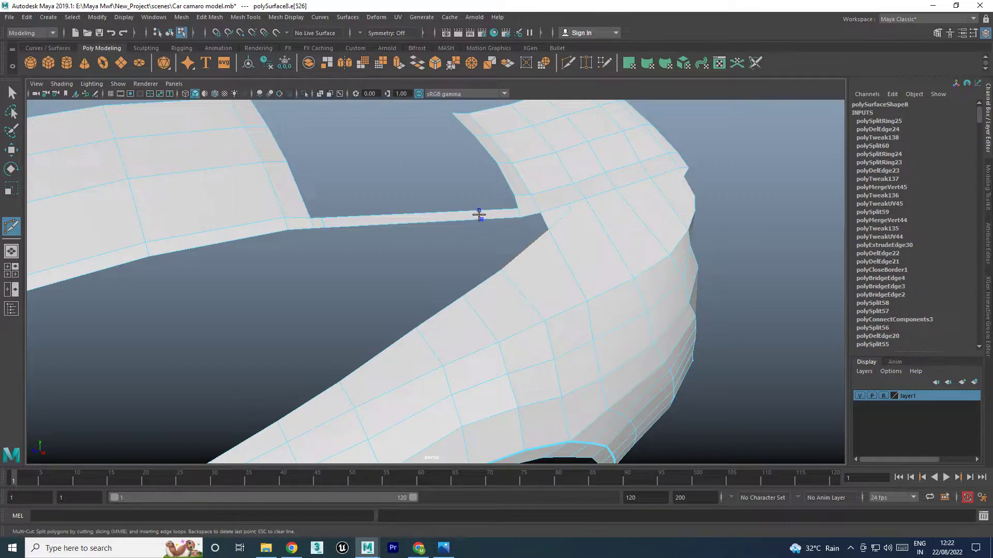
left_click(457, 211)
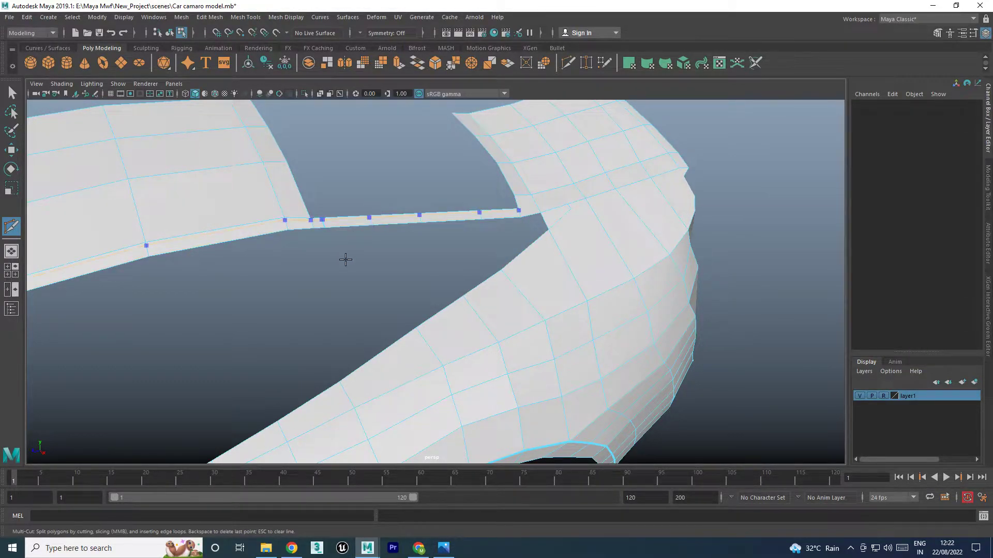
key("w")
left_click(325, 225)
right_click_drag(325, 223, 277, 244, "shift")
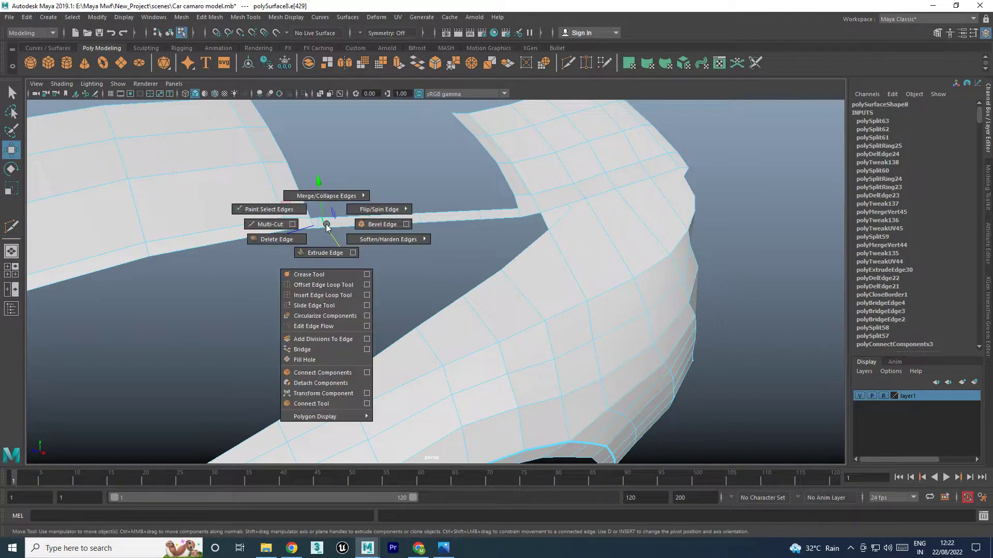
Bridge the border edges across the C-pillar gap, repeating with G for the next edges
left_click_drag(387, 304, 452, 313, "alt")
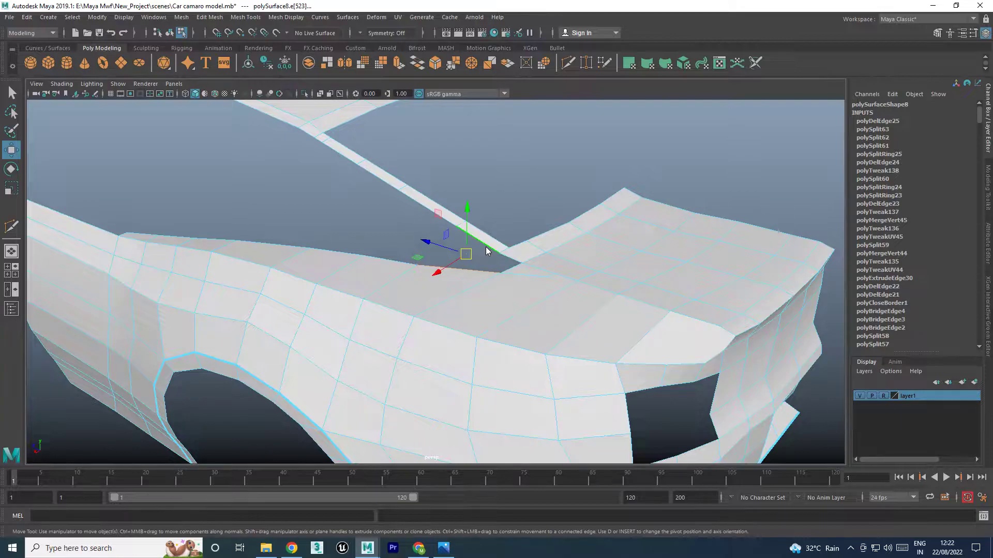
mouse_move(486, 251)
right_mouse_down("shift")
mouse_move(458, 331)
mouse_move(461, 372)
right_mouse_up("shift")
left_click_drag(454, 328, 421, 305, "alt")
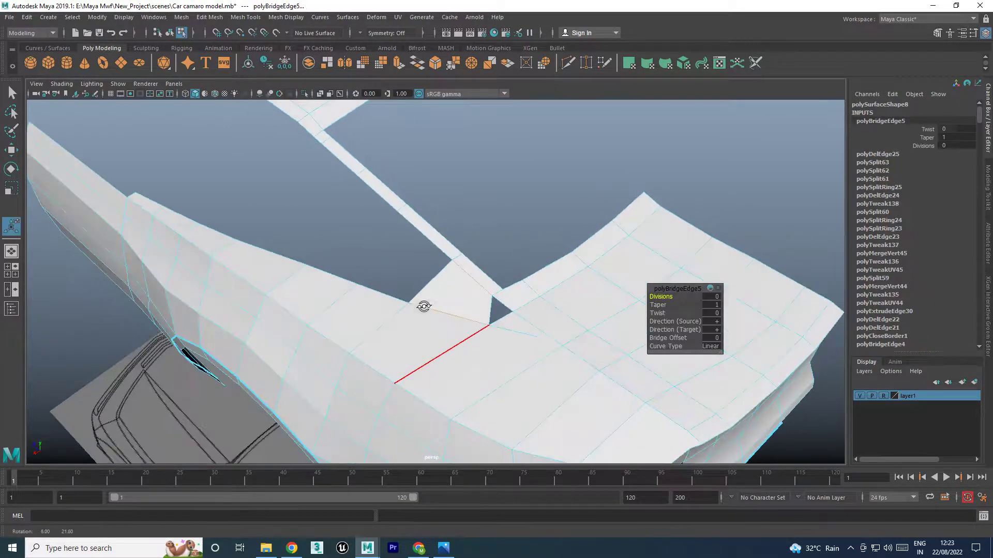
left_click(390, 296)
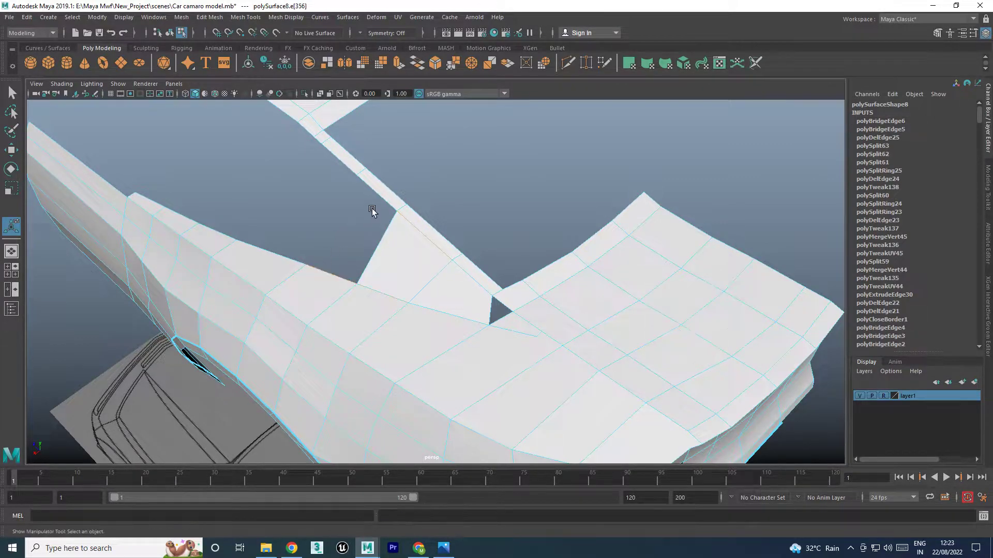
key("g")
left_click(274, 252)
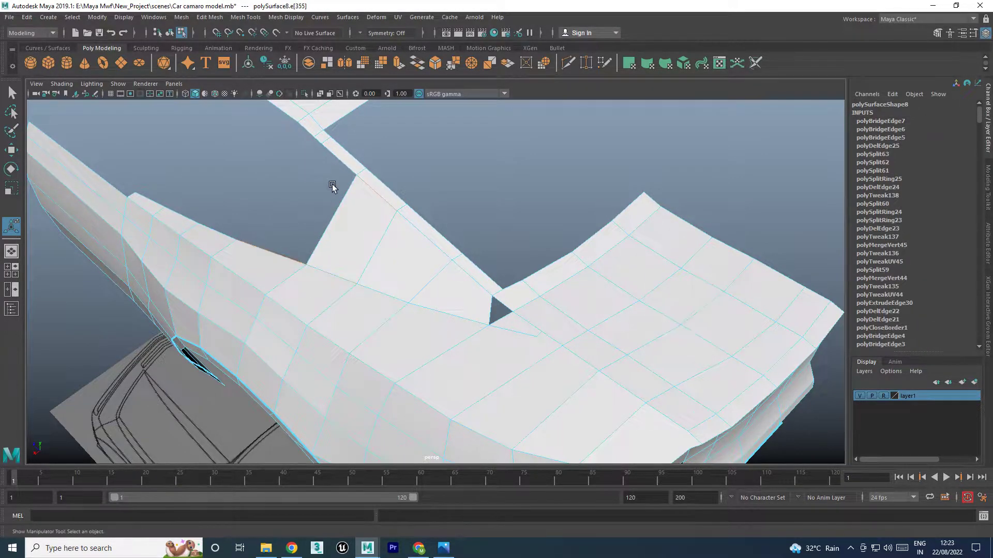
key("g")
Orbit and zoom to inspect the new bridged faces at the C-pillar
mouse_move(330, 206)
left_mouse_down("alt")
mouse_move(359, 188)
mouse_move(330, 171)
mouse_move(365, 235)
left_mouse_up("alt")
left_click(441, 289)
key("w")
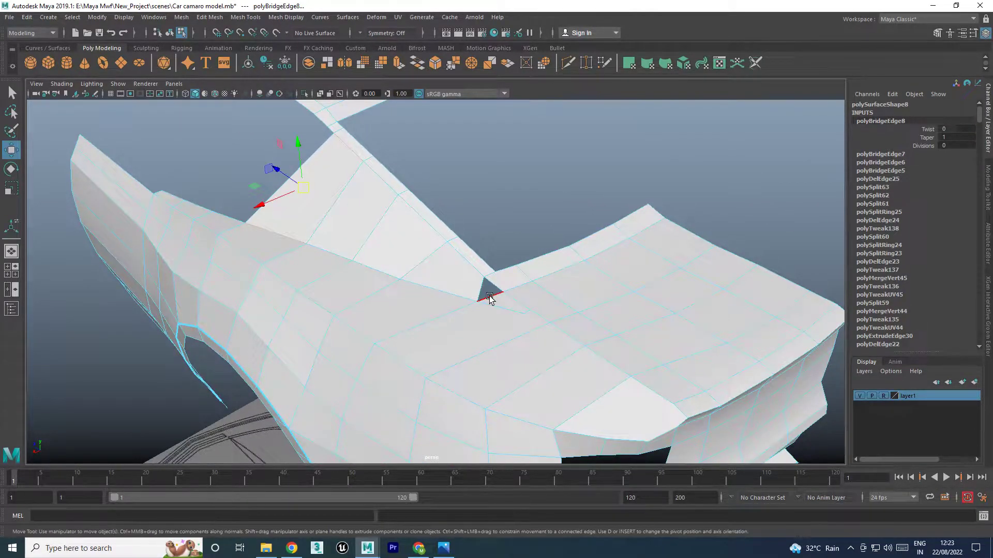
mouse_move(490, 299)
left_mouse_down("alt")
mouse_move(453, 295)
mouse_move(514, 297)
left_mouse_up("alt")
scroll(533, 283, "up", 3)
scroll(598, 312, "up", 3)
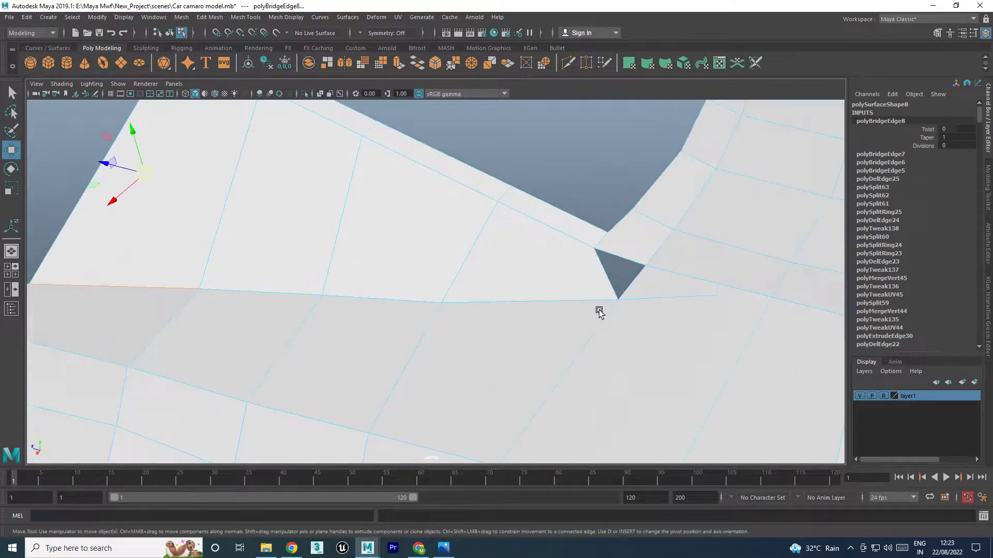
scroll(599, 312, "down", 3)
scroll(569, 300, "down", 3)
scroll(574, 277, "down", 4)
scroll(562, 299, "down", 3)
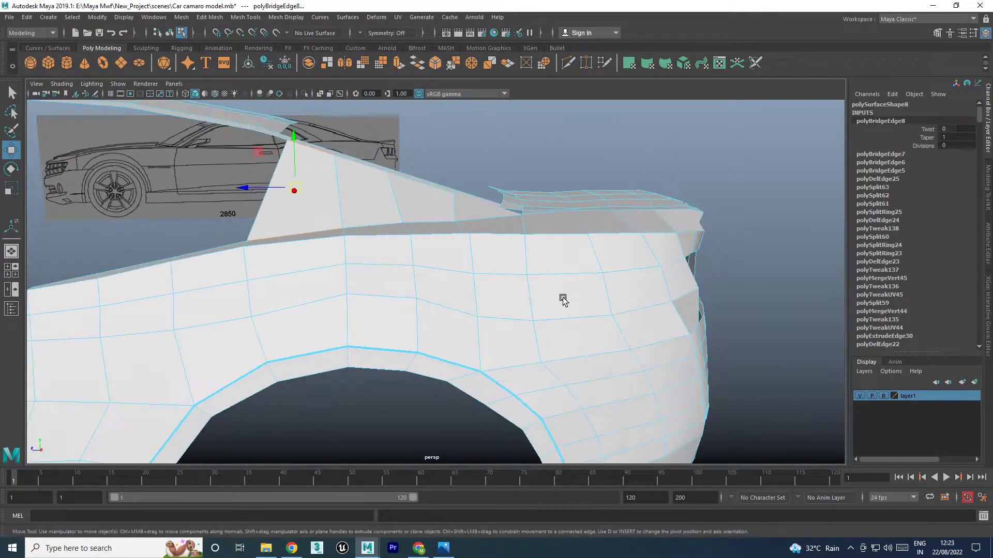
Examine the side panel around the remaining triangular gap, then return to object mode
left_click_drag(563, 299, 567, 326, "alt")
scroll(538, 261, "up", 2)
scroll(538, 261, "up", 2)
scroll(545, 257, "up", 2)
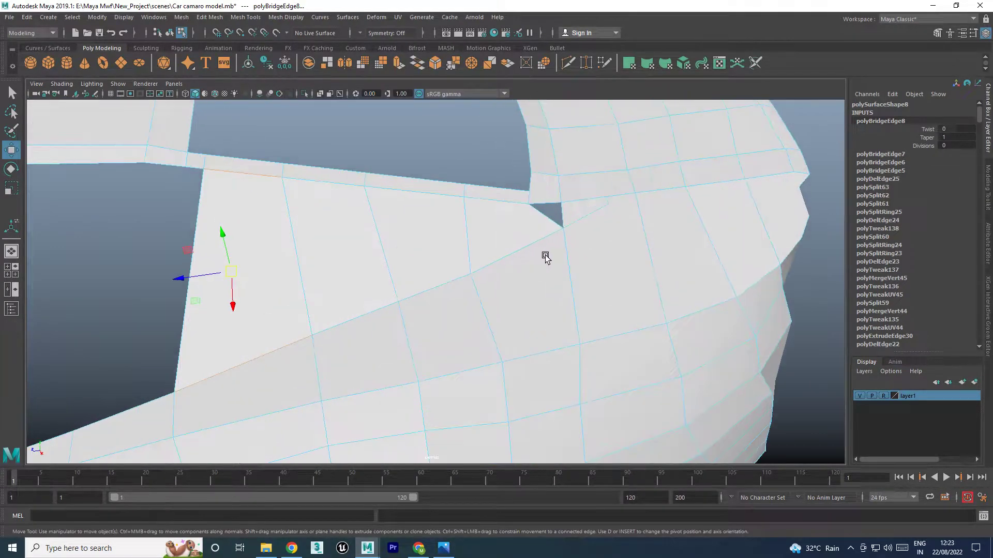
left_click_drag(546, 257, 534, 259, "alt")
scroll(532, 254, "up", 2)
scroll(522, 262, "down", 3)
scroll(498, 282, "down", 1)
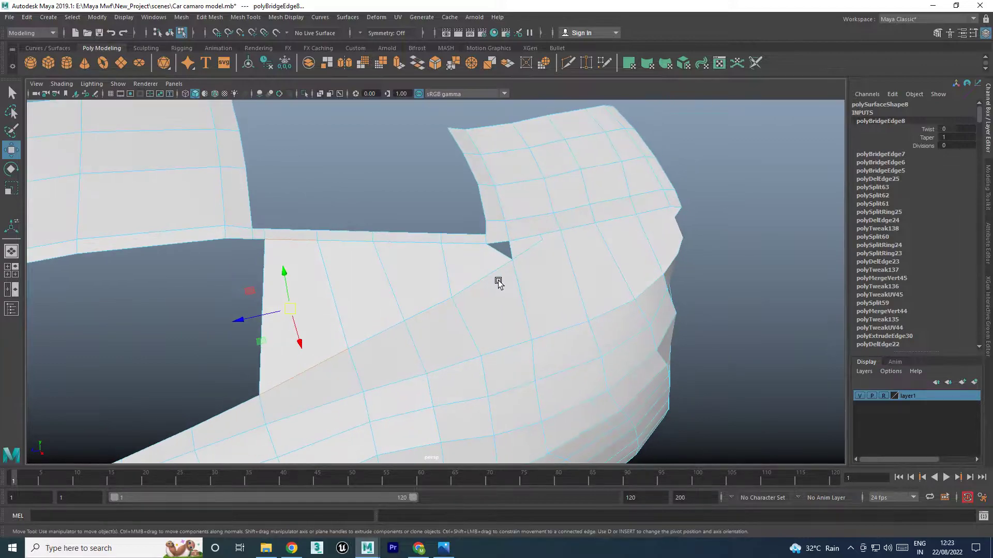
key("F8")
In the side view, move the roof-corner vertex pair and the next roof-edge vertex onto the blueprint line
key("space")
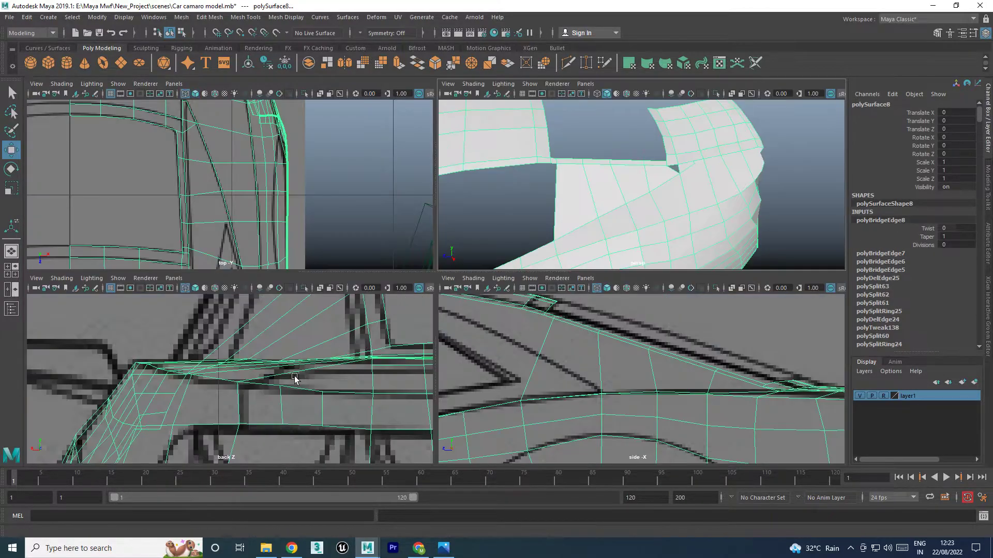
key("space")
scroll(530, 379, "up", 2)
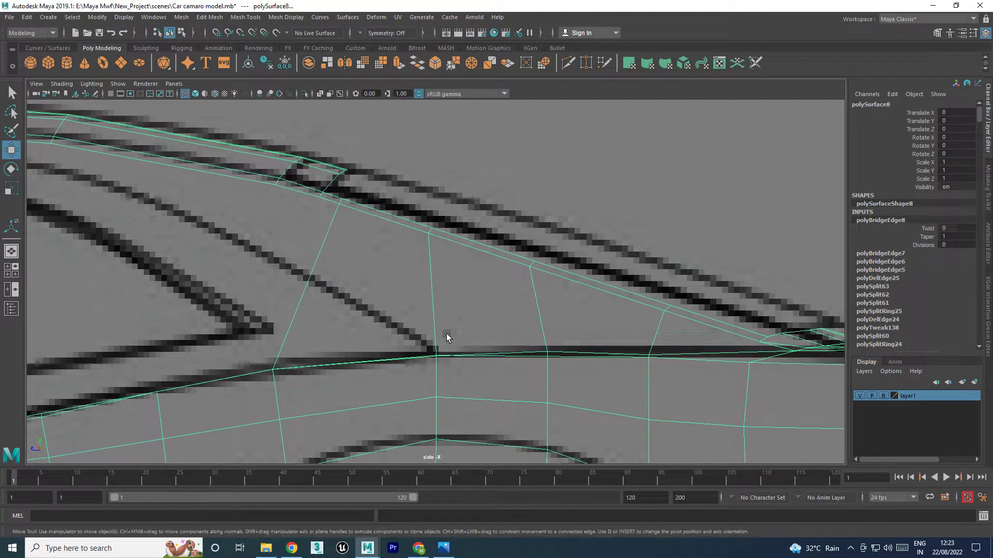
scroll(538, 346, "up", 2)
middle_click_drag(469, 316, 467, 333, "alt")
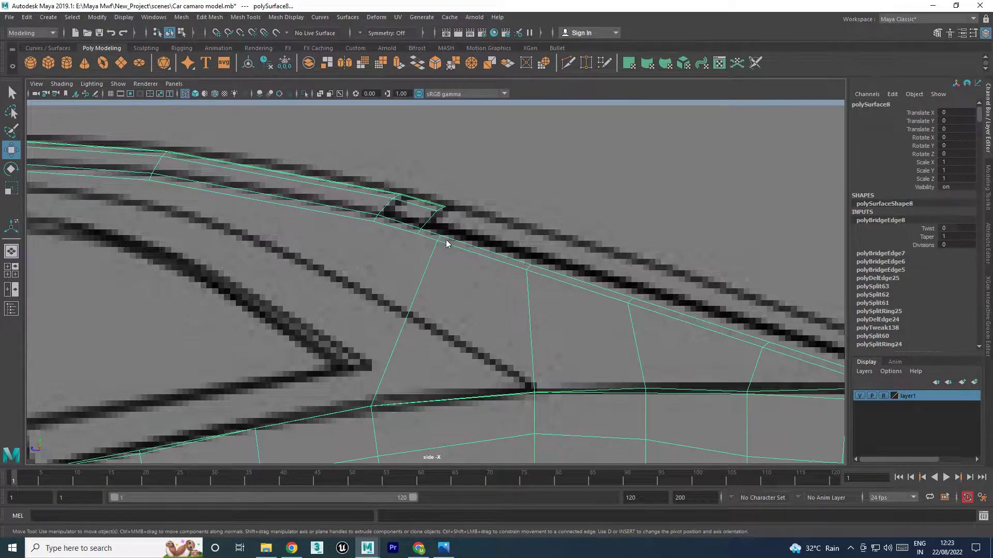
right_click_drag(447, 244, 389, 254)
left_click_drag(451, 236, 429, 244)
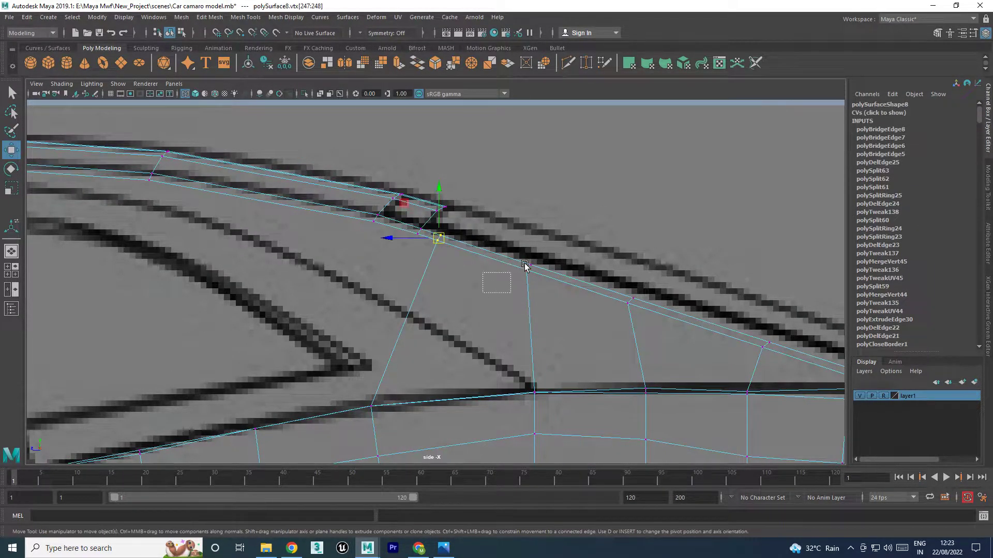
middle_click_drag(496, 235, 505, 233)
left_click_drag(568, 327, 662, 278)
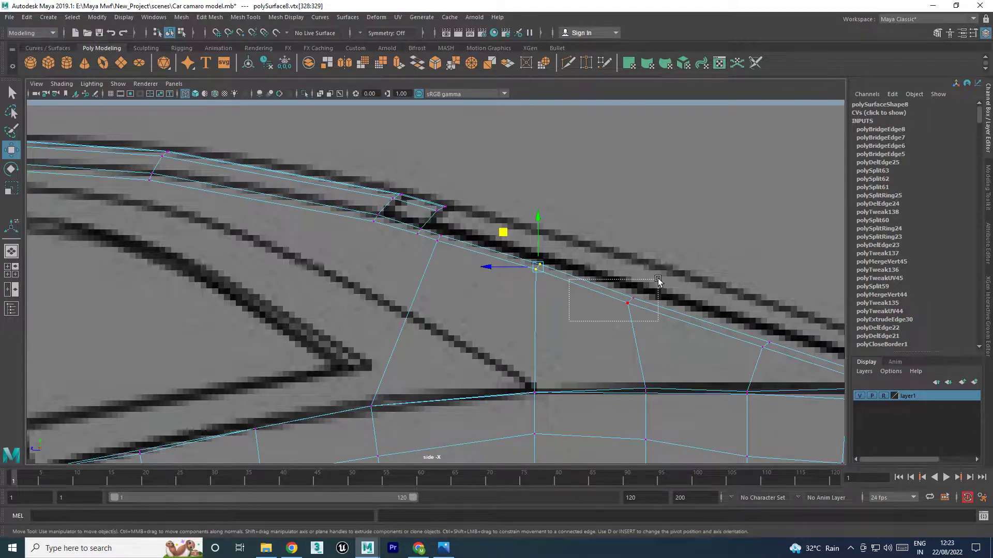
middle_click_drag(595, 266, 616, 266)
Align the further roof-edge vertices toward the rear with the side-view blueprint line
middle_click_drag(695, 312, 570, 283, "alt")
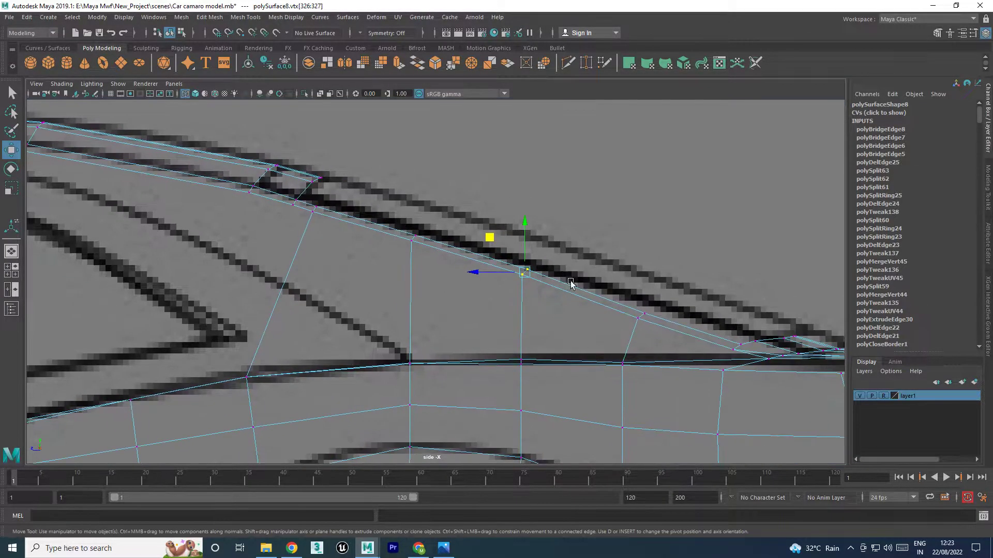
left_click_drag(686, 308, 686, 309)
middle_click_drag(607, 284, 635, 283)
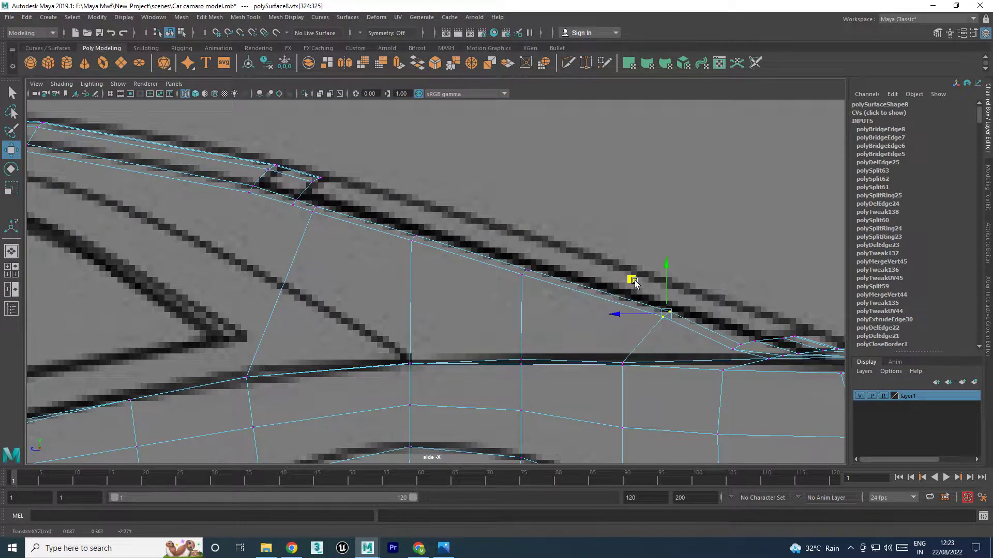
middle_click_drag(765, 343, 652, 331, "alt")
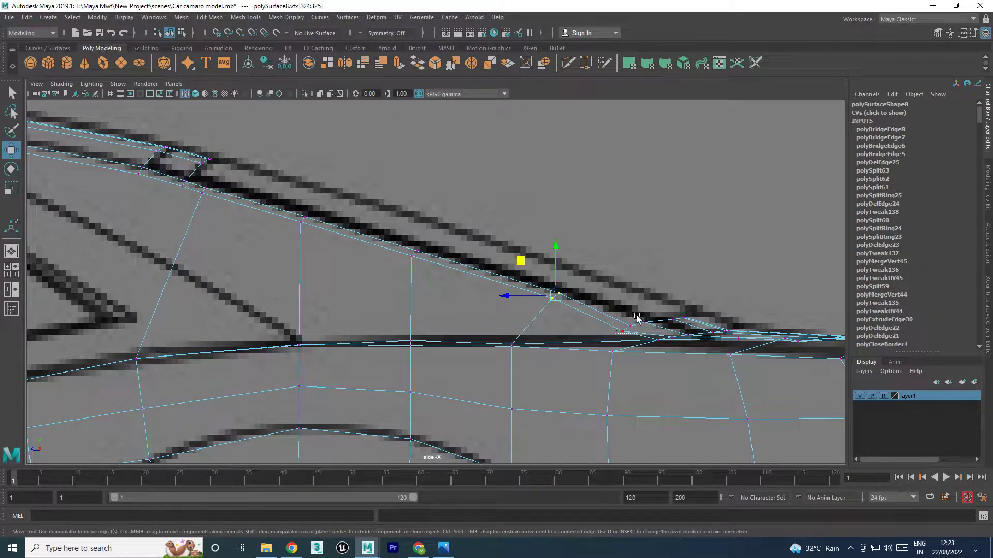
middle_click_drag(598, 306, 601, 295)
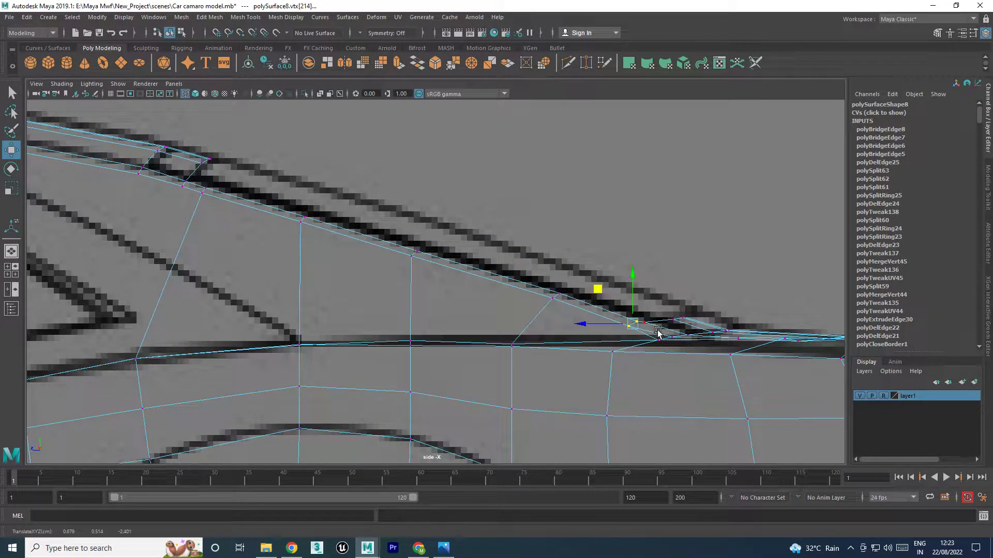
key("ctrl+z")
key("ctrl+z")
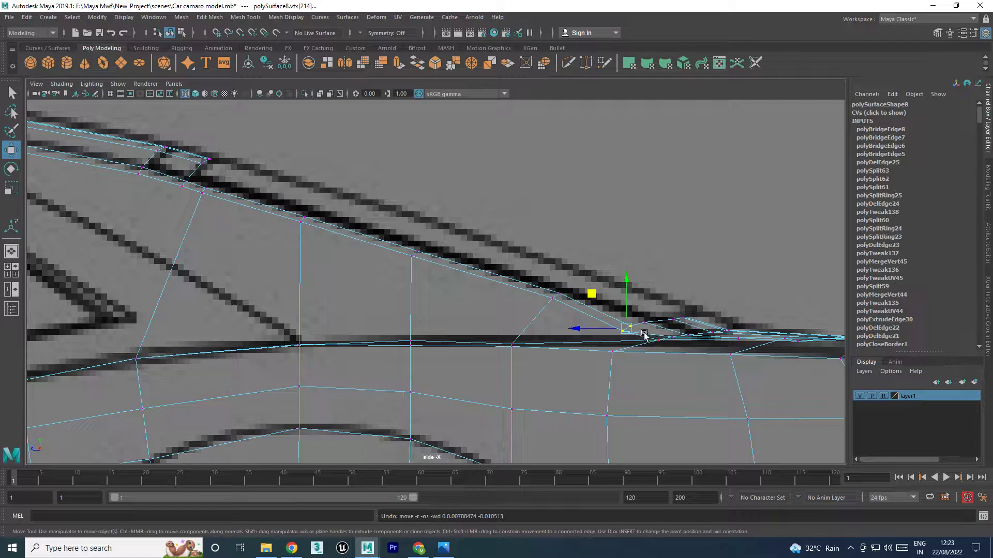
middle_click_drag(595, 300, 619, 290)
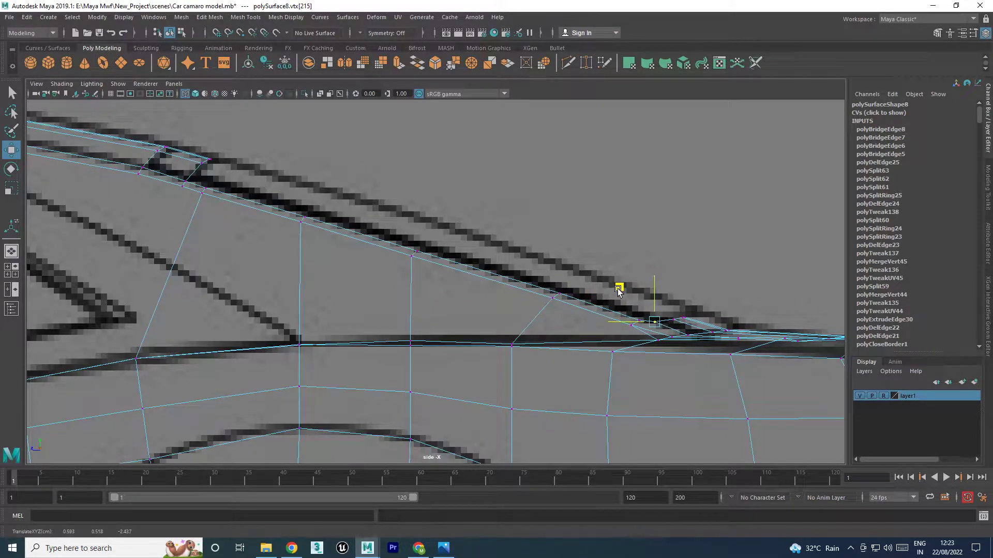
Check the C-pillar in perspective, then move its corner vertices onto the top-view blueprint lines
key("space")
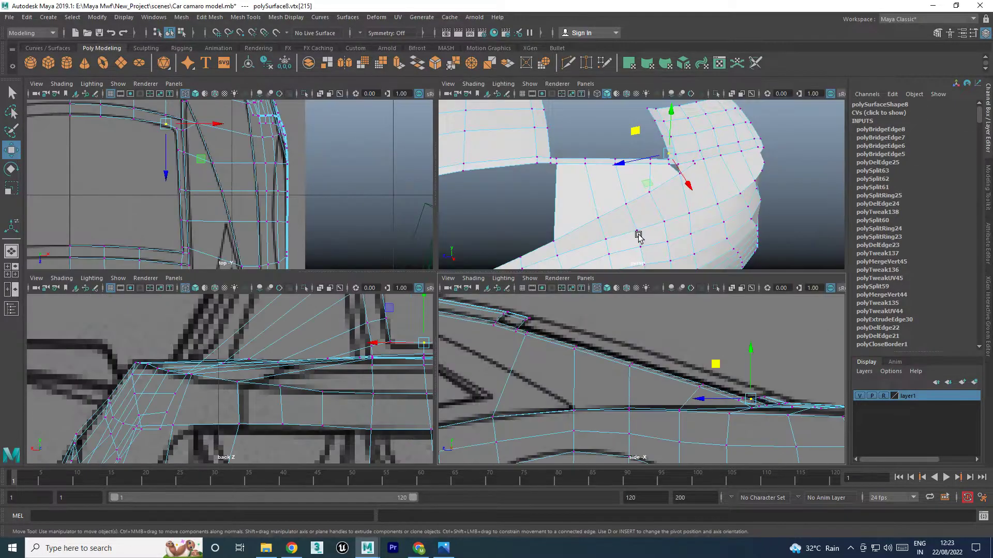
key("space")
mouse_move(643, 213)
left_mouse_down("alt")
mouse_move(561, 199)
mouse_move(523, 217)
mouse_move(596, 206)
left_mouse_up("alt")
left_click_drag(546, 227, 522, 243, "alt")
key("space")
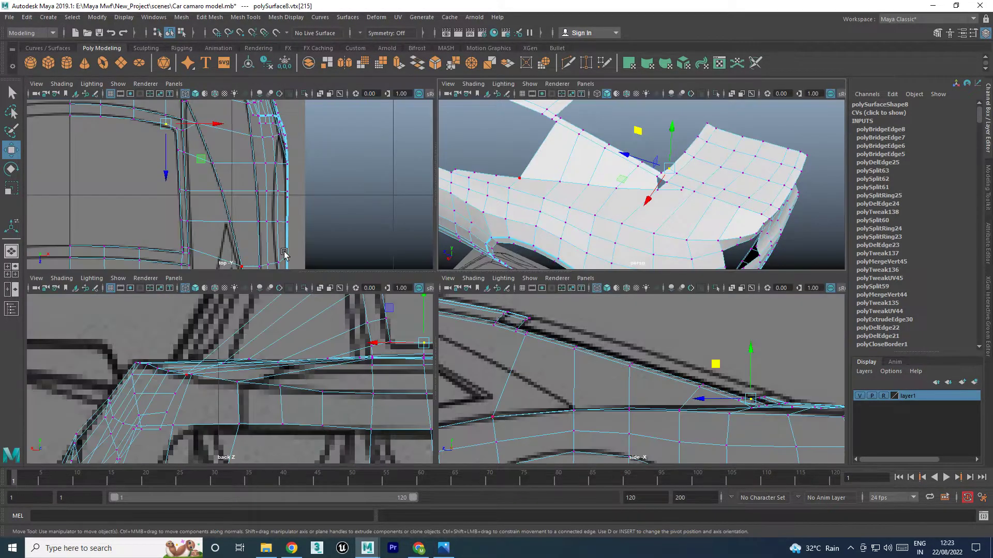
key("space")
mouse_move(309, 156)
middle_mouse_down("alt")
mouse_move(365, 206)
mouse_move(397, 255)
middle_mouse_up("alt")
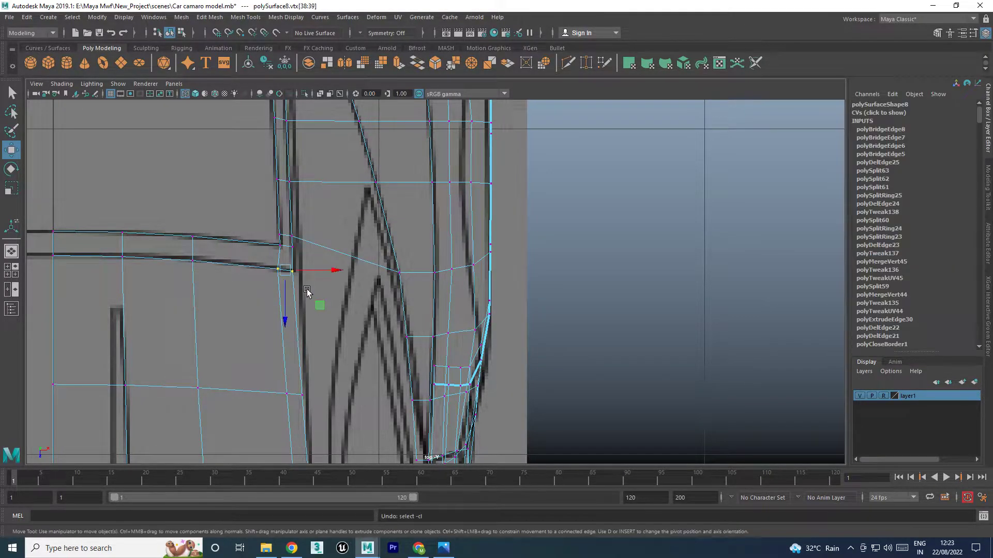
middle_click_drag(320, 308, 351, 308)
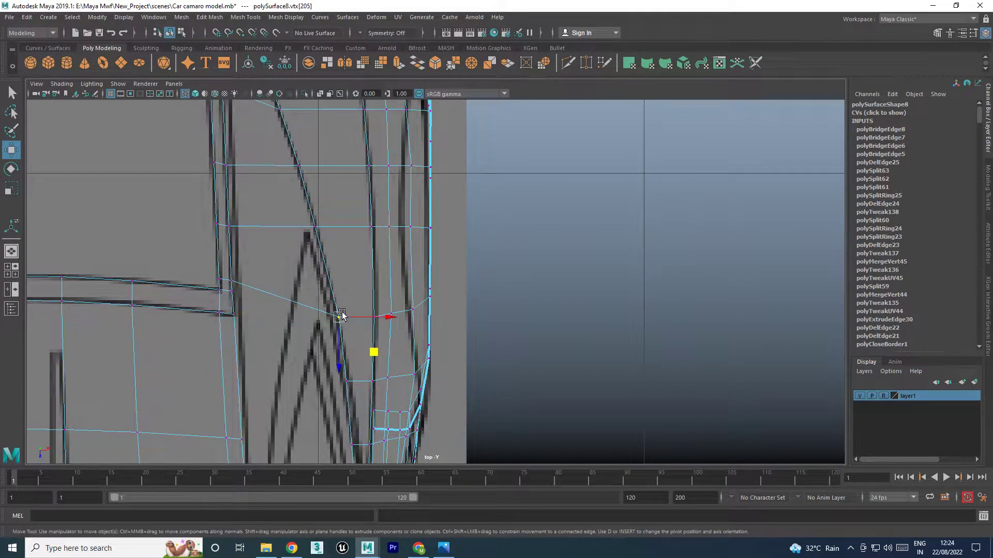
middle_click_drag(376, 356, 365, 325)
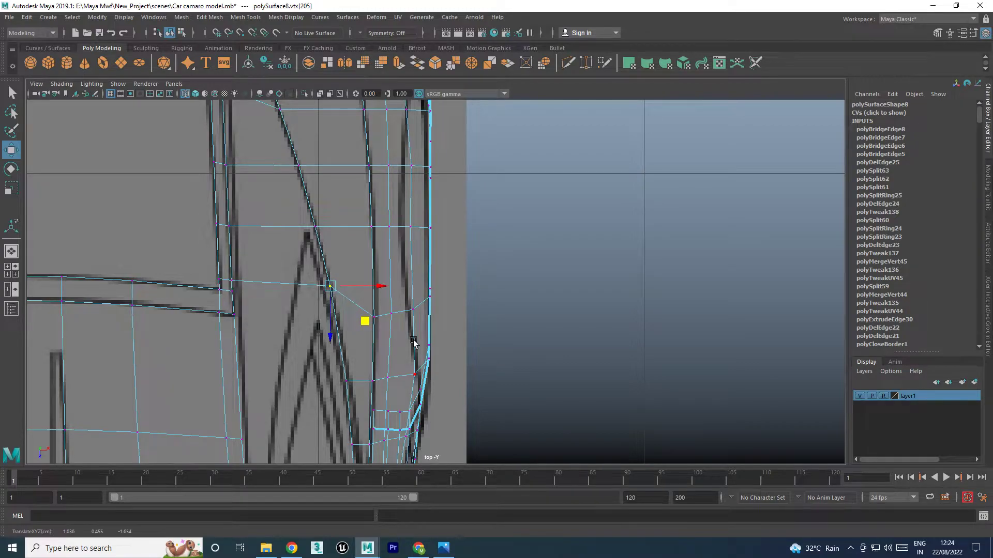
Raise the waistline vertex onto the blueprint's body line in the side view
key("space")
key("space")
mouse_move(454, 240)
left_mouse_down("alt")
mouse_move(478, 206)
mouse_move(384, 226)
mouse_move(433, 206)
mouse_move(432, 226)
left_mouse_up("alt")
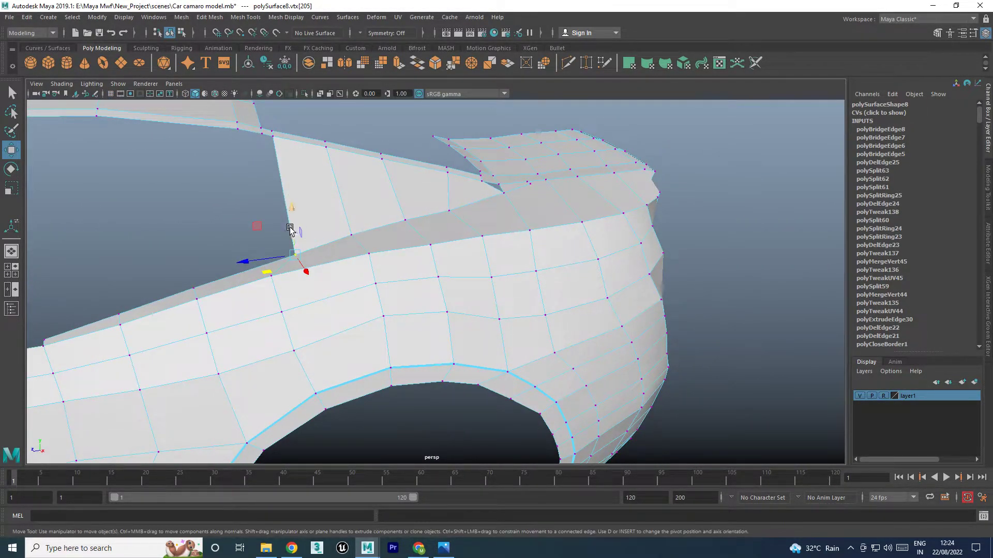
key("space")
key("space")
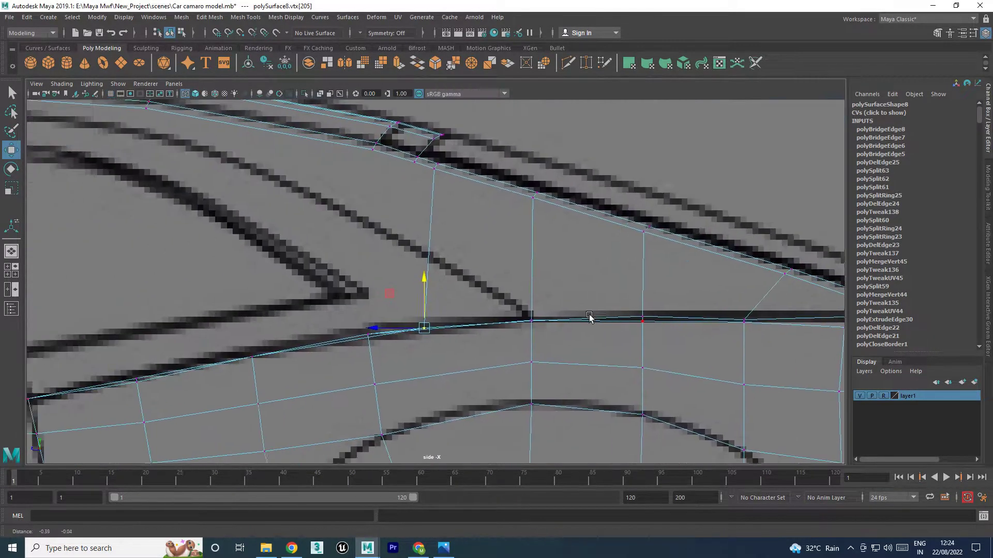
middle_click_drag(589, 317, 655, 317, "alt")
left_click_drag(488, 292, 488, 286)
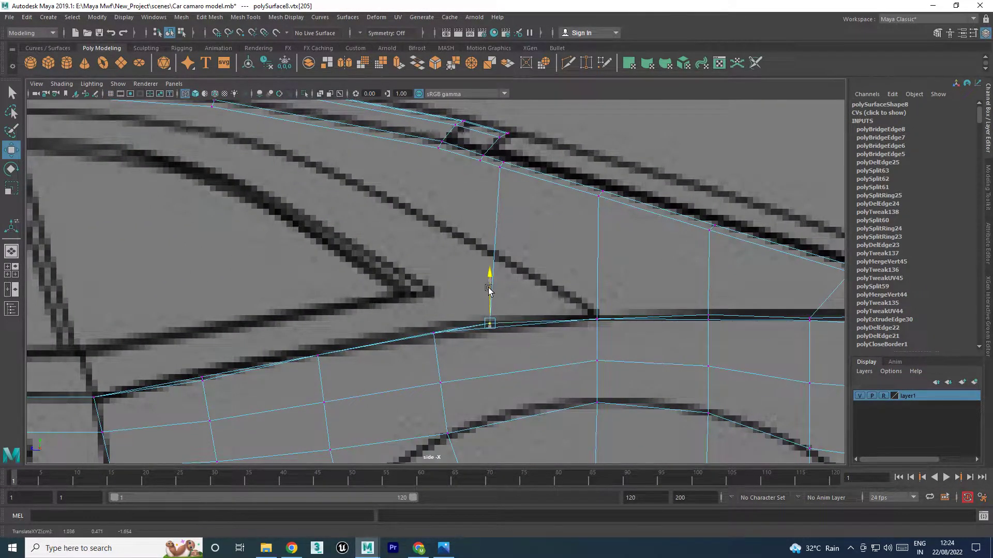
Frame the whole car and orbit the perspective view around the rear quarter
key("a")
scroll(738, 246, "up", 3)
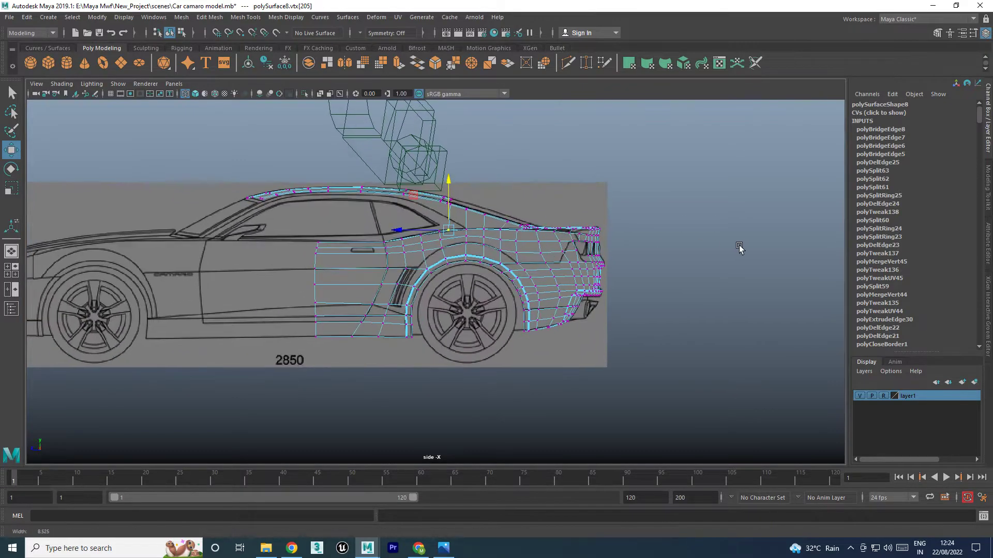
scroll(701, 250, "up", 2)
scroll(667, 252, "up", 2)
scroll(629, 241, "up", 2)
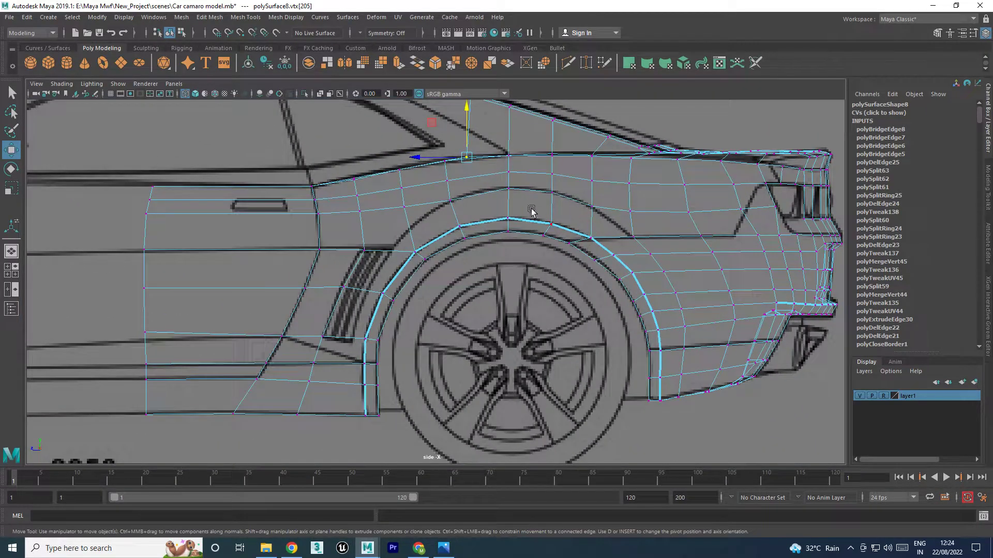
key("space")
key("space")
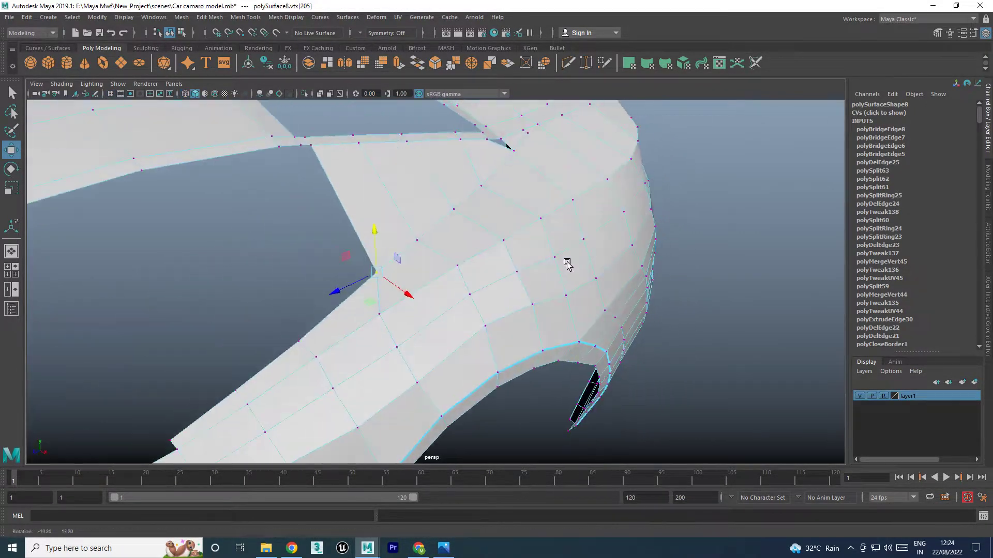
mouse_move(505, 228)
left_mouse_down("alt")
mouse_move(600, 266)
mouse_move(492, 233)
mouse_move(612, 191)
left_mouse_up("alt")
scroll(601, 258, "down", 5)
scroll(532, 251, "down", 4)
Undo the mirrored duplicate of the body and turn off the smooth mesh preview
mouse_move(532, 250)
left_mouse_down("alt")
mouse_move(455, 244)
mouse_move(494, 260)
left_mouse_up("alt")
left_click(494, 260)
left_click_drag(552, 272, 629, 295, "alt")
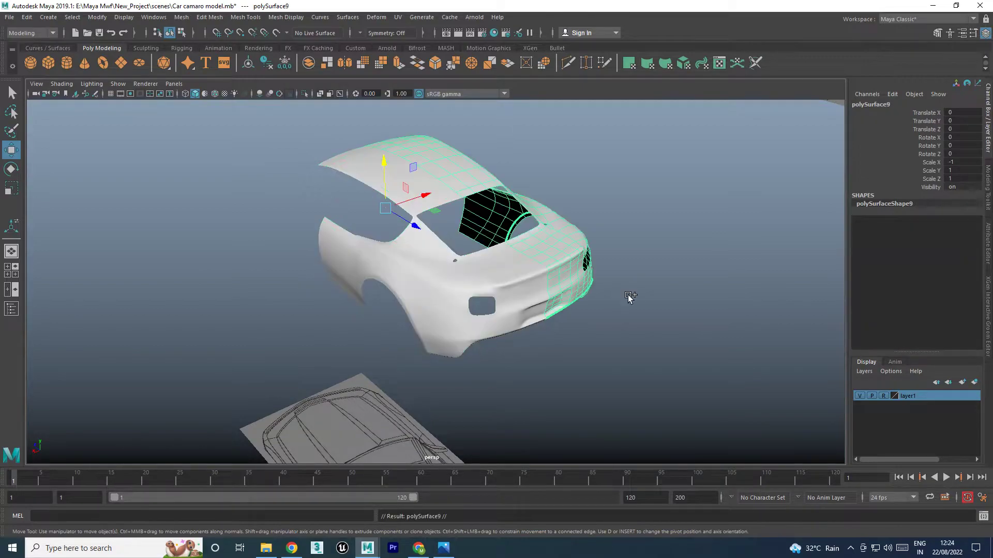
left_click(656, 336)
mouse_move(655, 337)
left_mouse_down("alt")
mouse_move(584, 315)
mouse_move(682, 321)
mouse_move(523, 300)
left_mouse_up("alt")
left_click(510, 309)
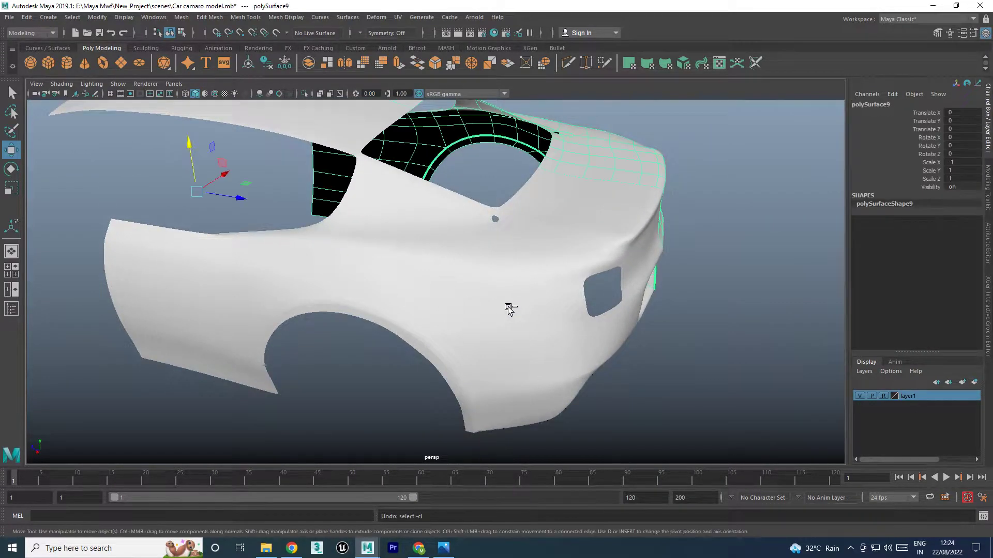
key("ctrl+z")
scroll(525, 263, "up", 3)
key("1")
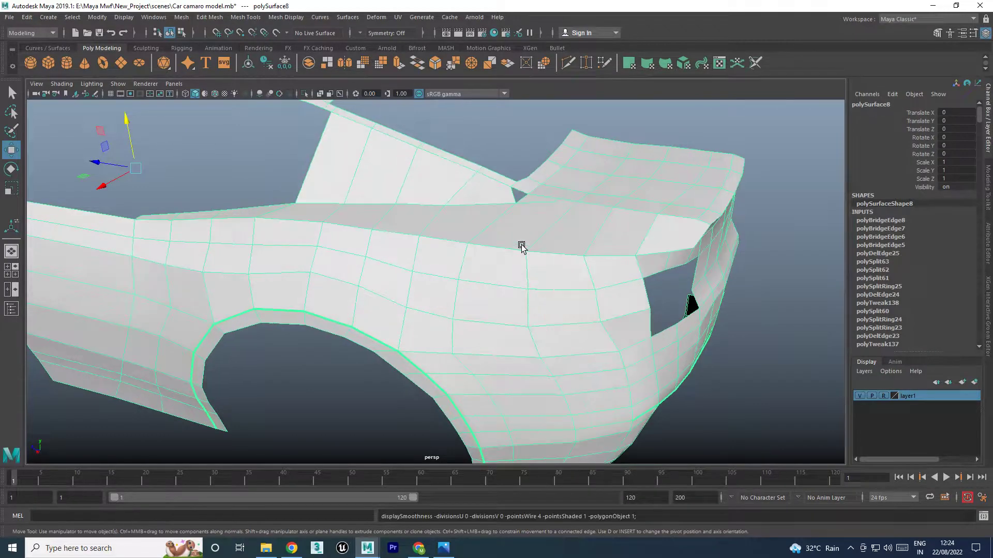
scroll(508, 228, "down", 3)
In the side view, select the roof edge loop and extrude it downward into a strip
key("space")
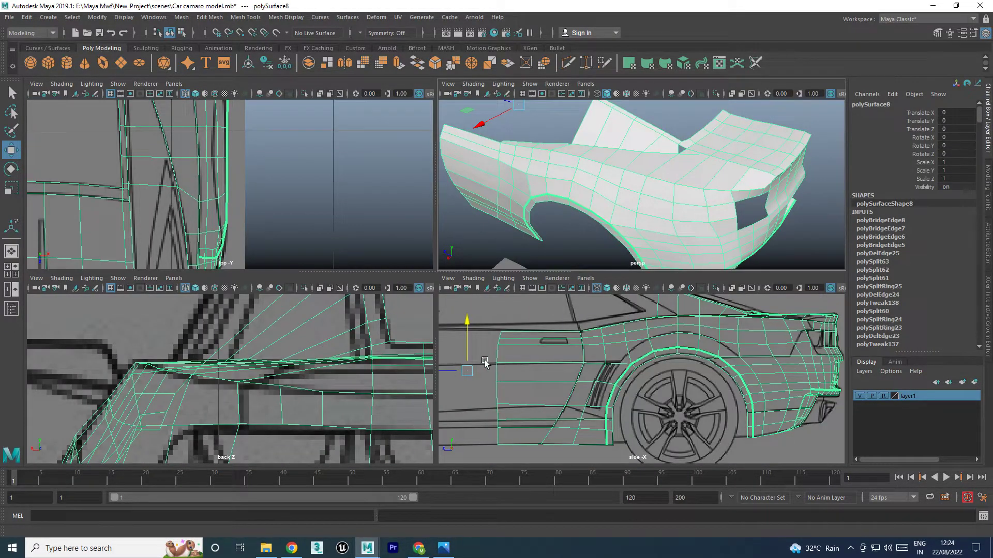
key("space")
scroll(569, 331, "up", 2)
scroll(475, 255, "up", 2)
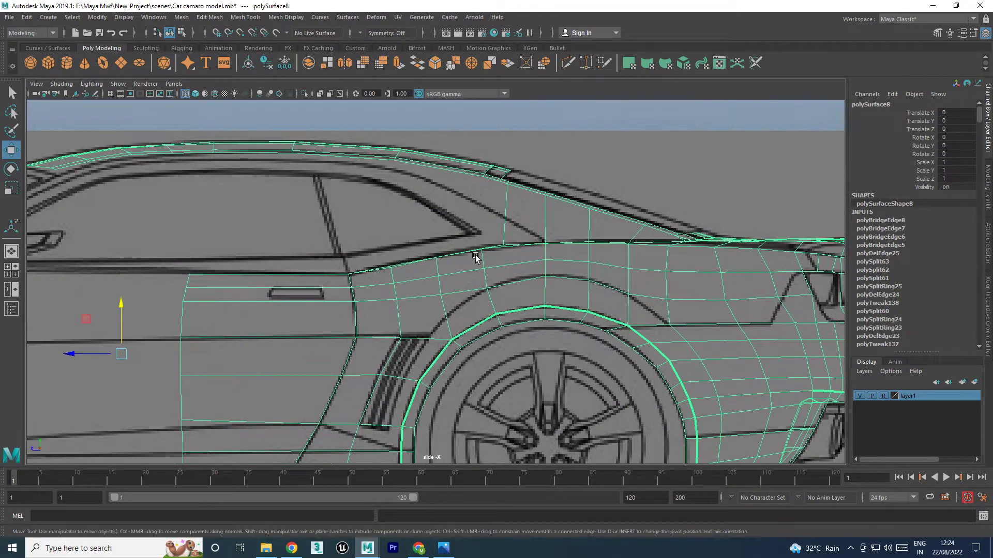
scroll(499, 242, "up", 2)
scroll(332, 204, "up", 2)
scroll(377, 204, "up", 2)
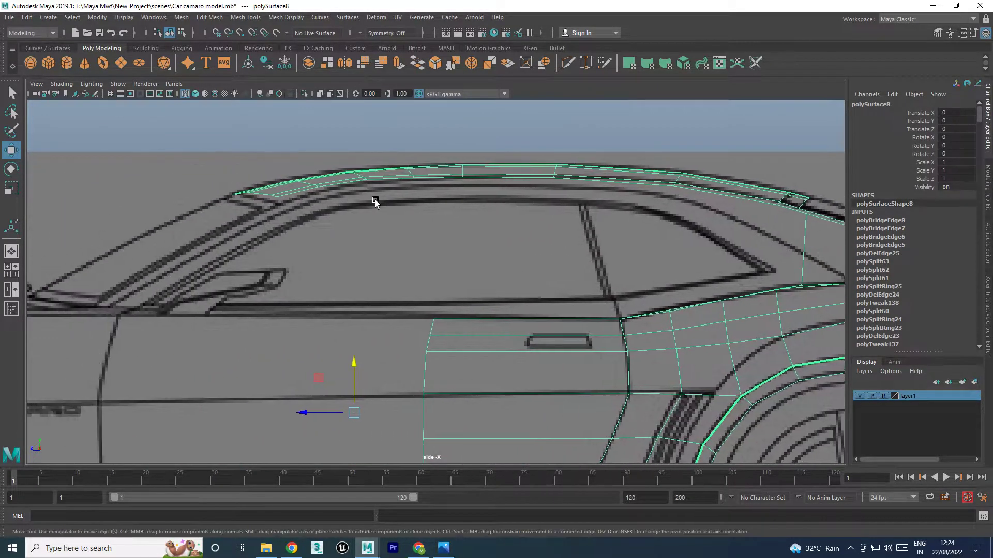
right_click(355, 181)
left_click(356, 152)
left_click(297, 194)
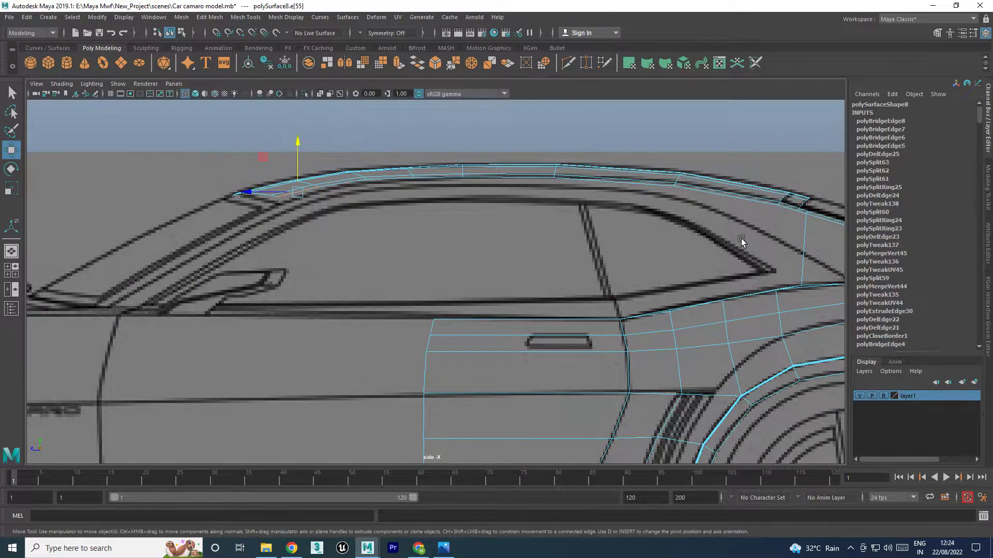
double_click(793, 217, "shift")
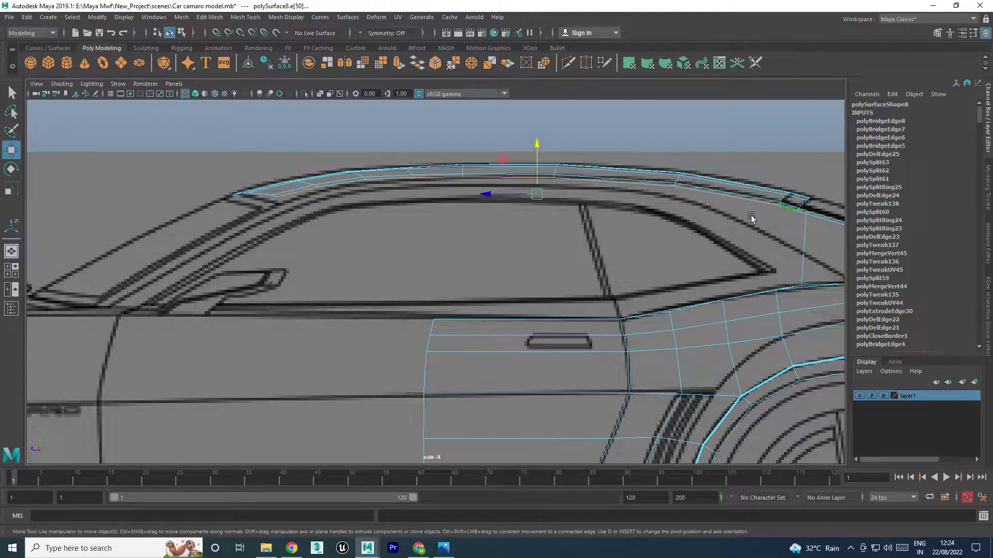
left_click_drag(538, 176, 533, 184, "shift")
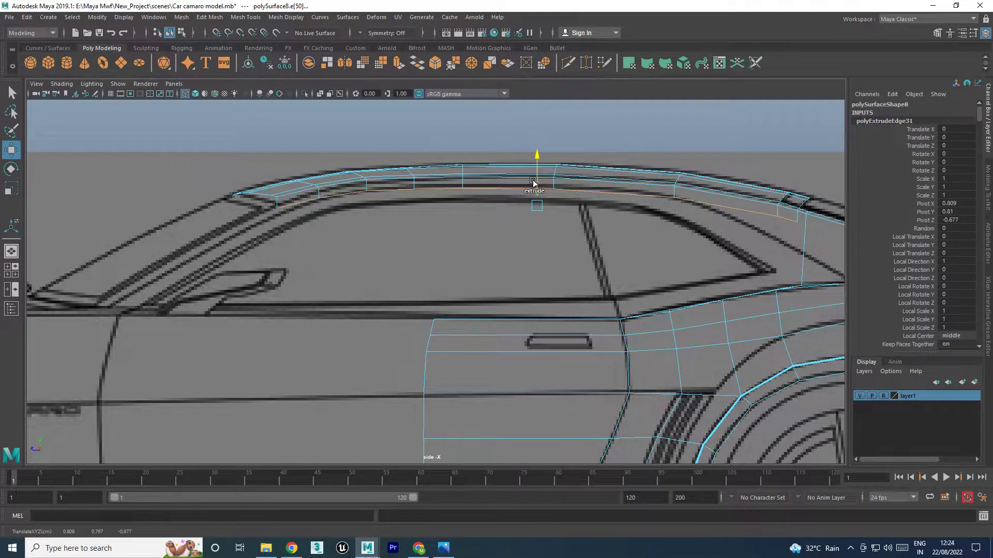
Pull the strip's rear vertex near the C-pillar down onto the blueprint line
left_click(638, 206)
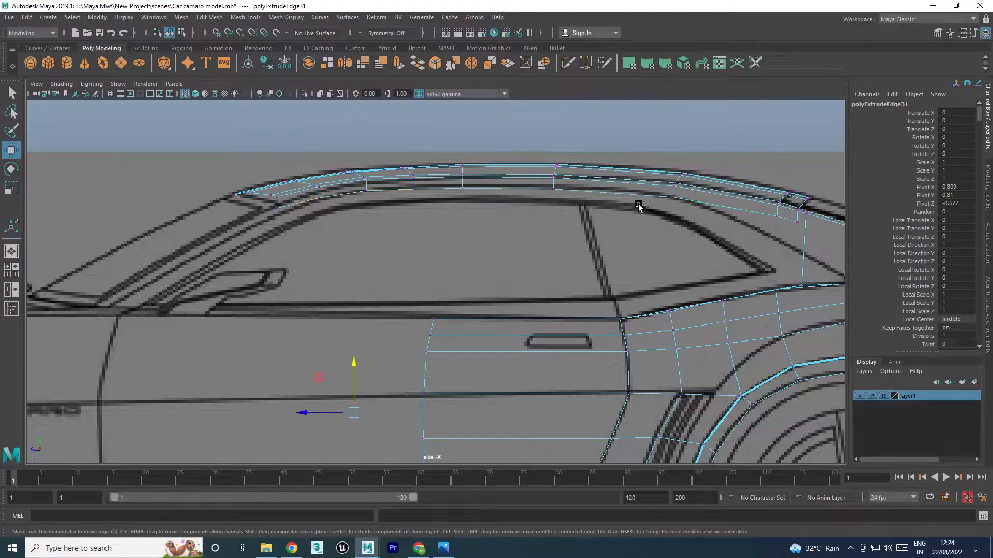
left_click_drag(679, 194, 679, 194)
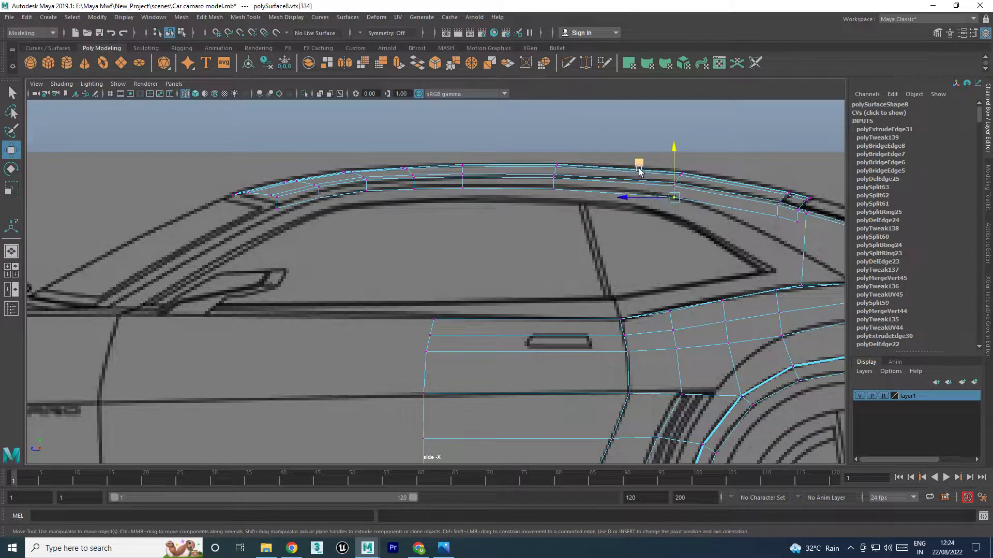
left_click(783, 212)
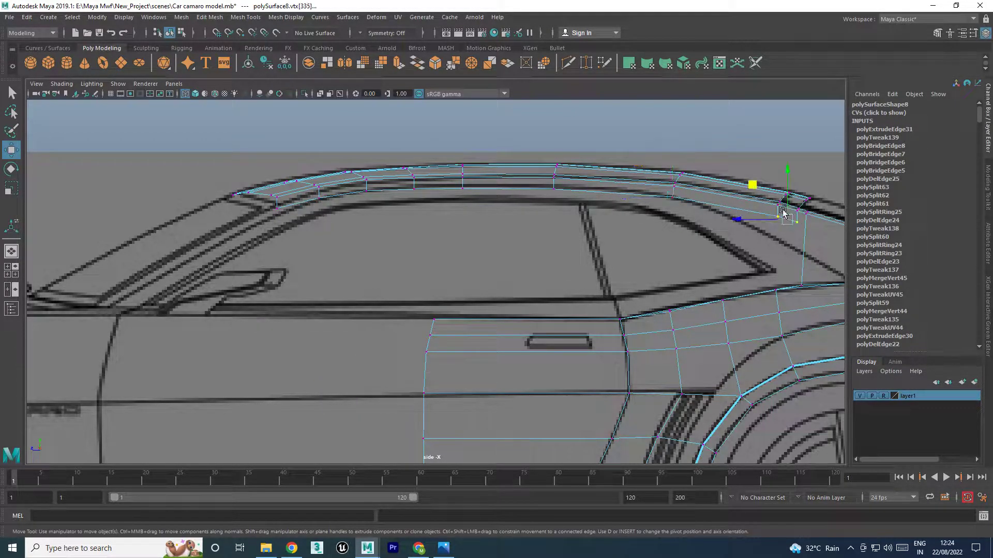
middle_click_drag(752, 189, 737, 202)
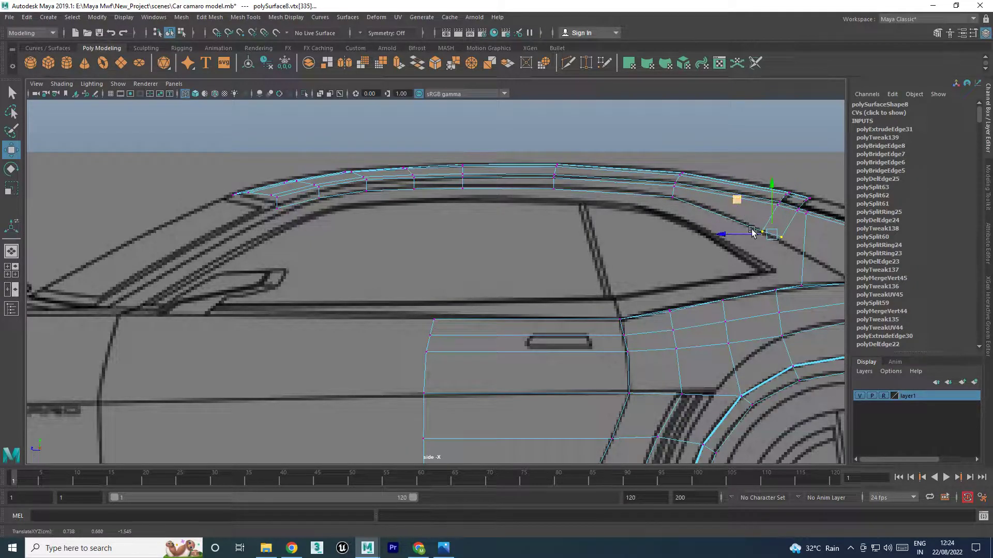
Nudge the rear window-corner vertex onto the blueprint's window line
scroll(755, 248, "down", 5)
scroll(755, 259, "up", 5)
scroll(532, 284, "up", 1)
scroll(649, 281, "up", 1)
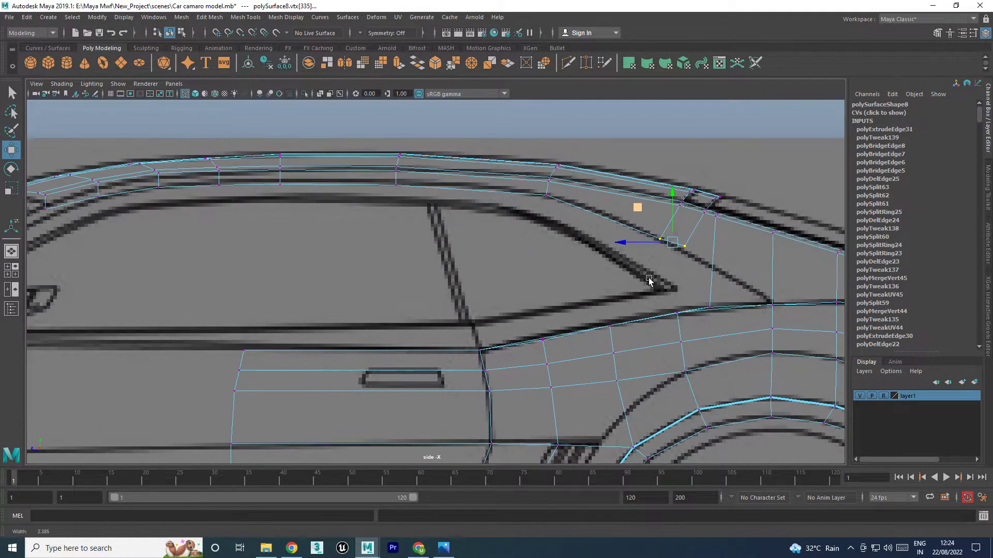
scroll(649, 281, "up", 1)
middle_click_drag(623, 262, 527, 261, "alt")
scroll(564, 257, "up", 1)
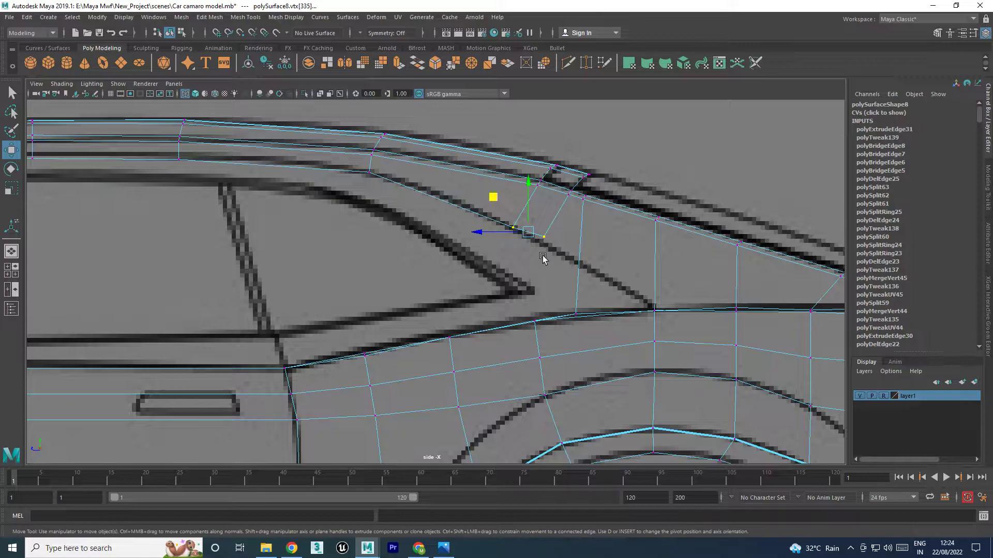
left_click(545, 246)
left_click_drag(510, 202, 514, 209)
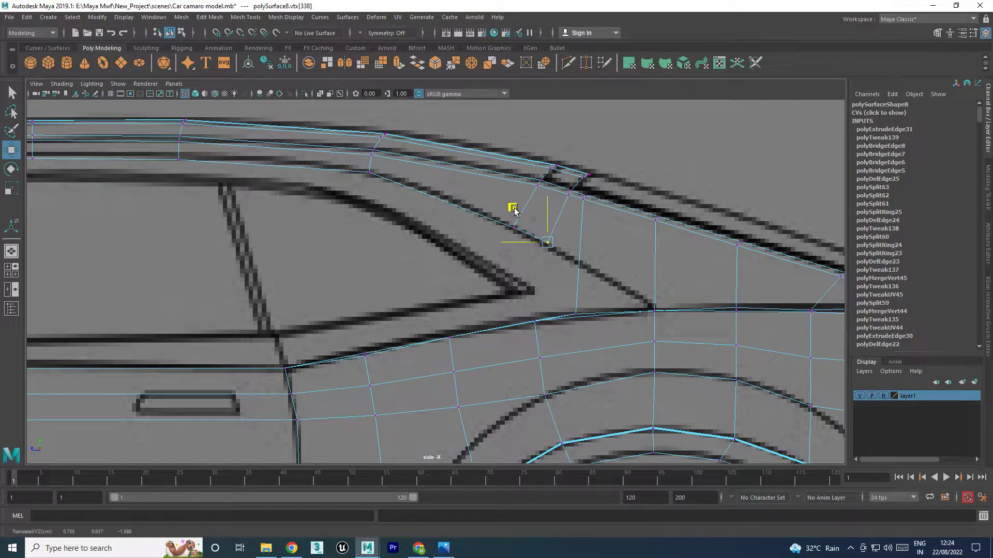
Multi-Cut a new edge across the C-pillar faces from the window-line edge
right_click_drag(583, 262, 528, 255, "shift")
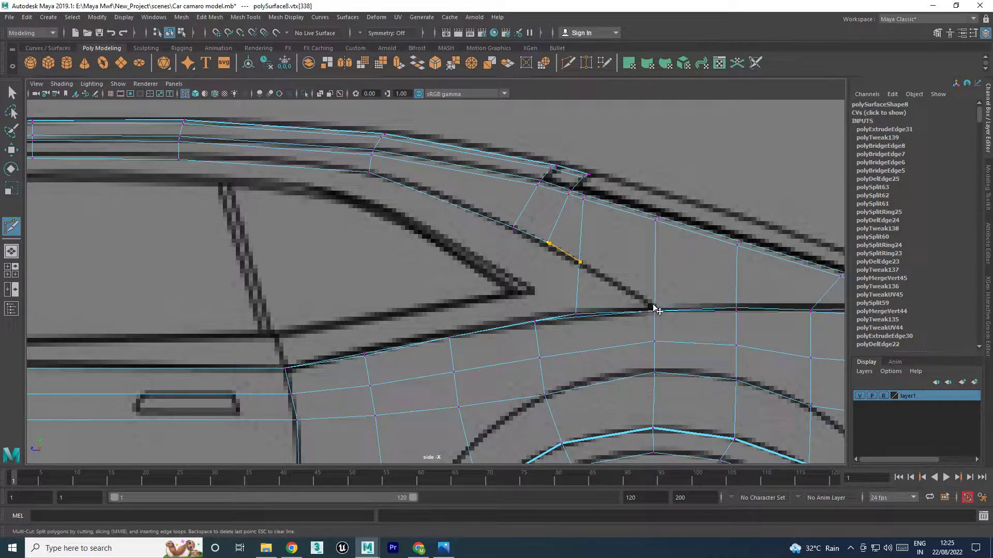
key("space")
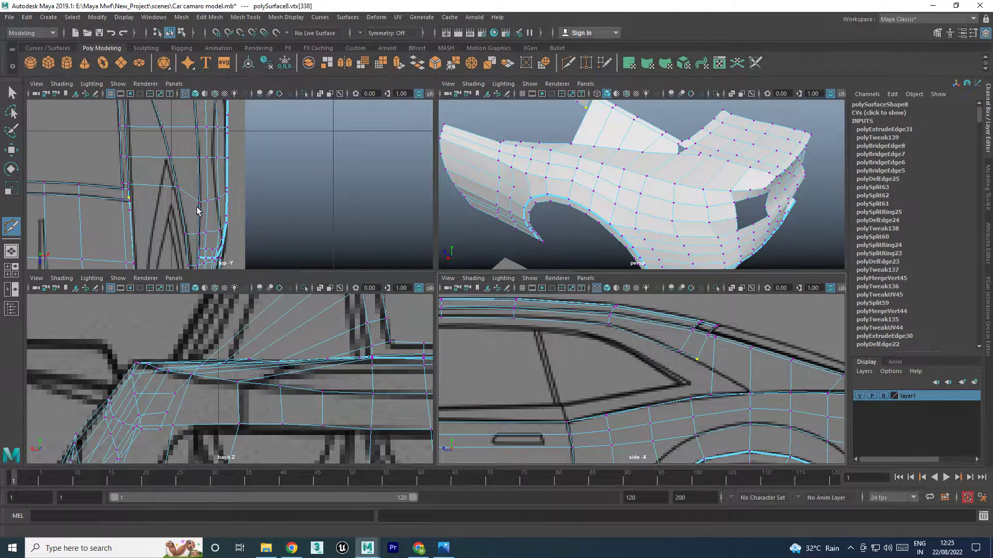
key("space")
key("w")
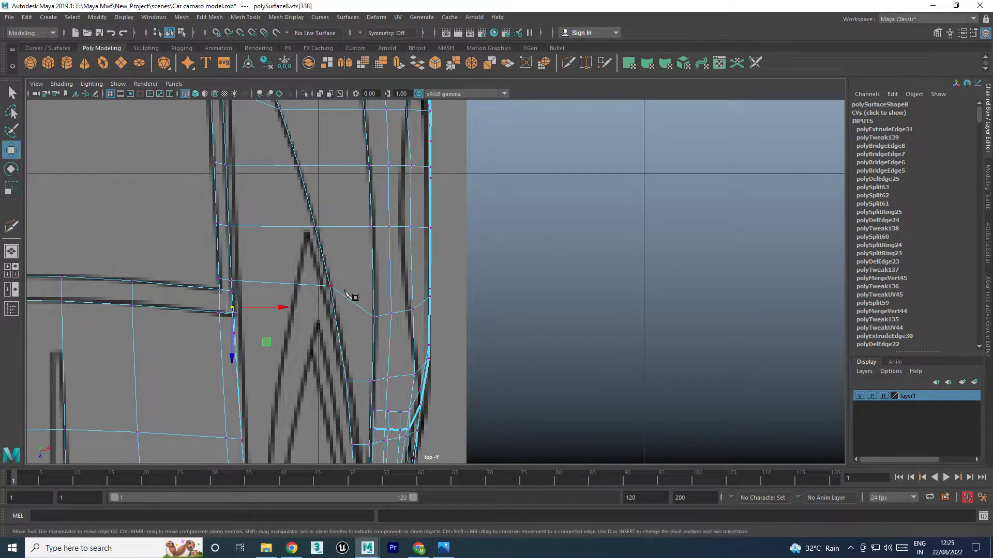
key("space")
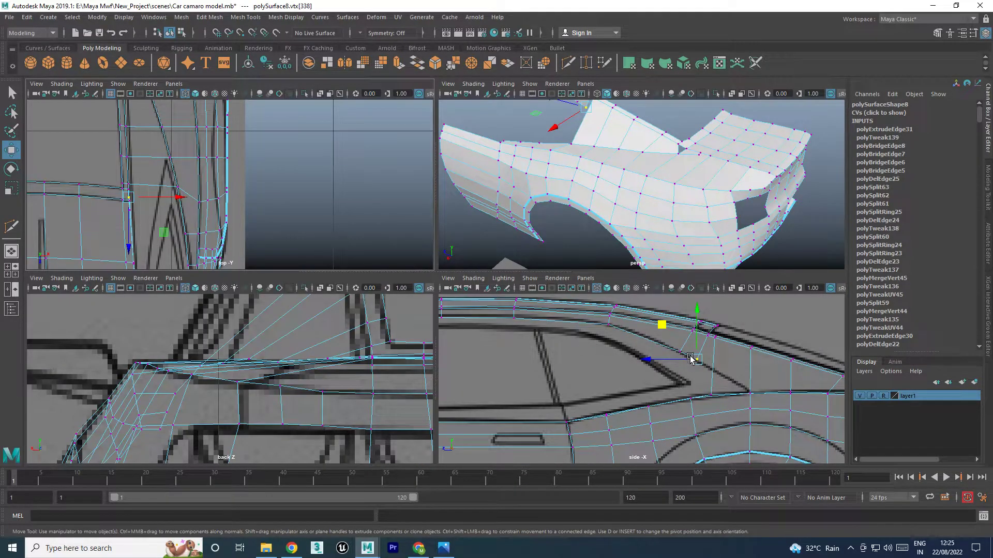
key("space")
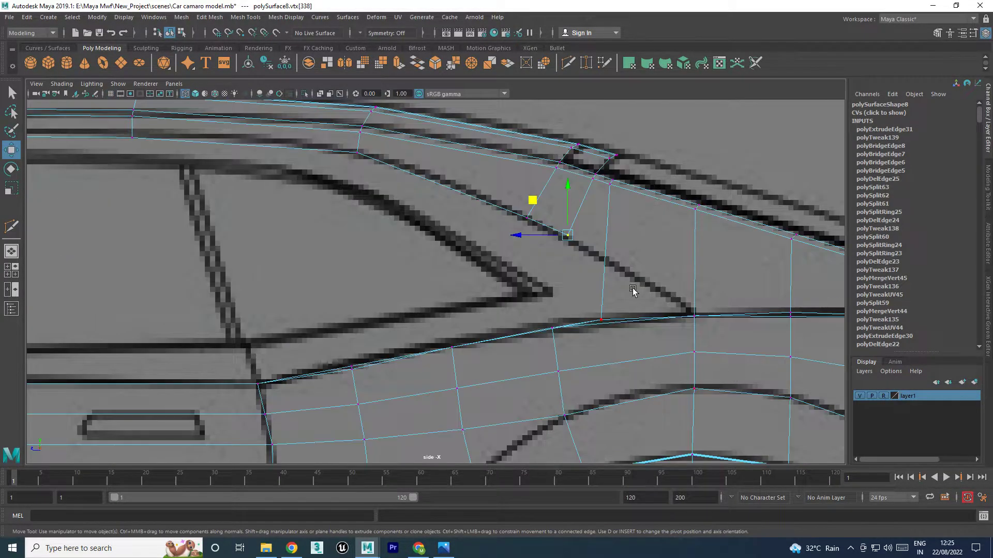
right_click_drag(633, 290, 571, 284, "shift")
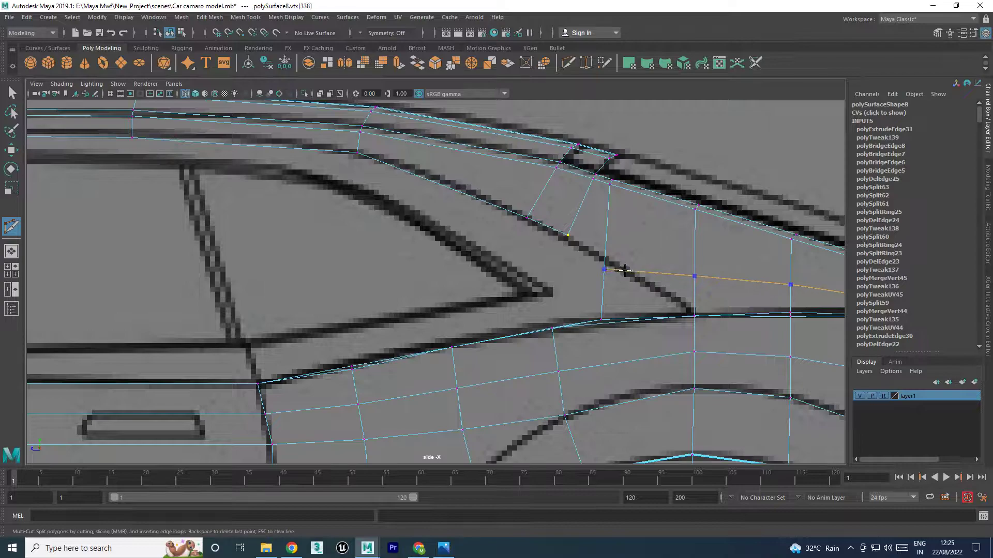
key("w")
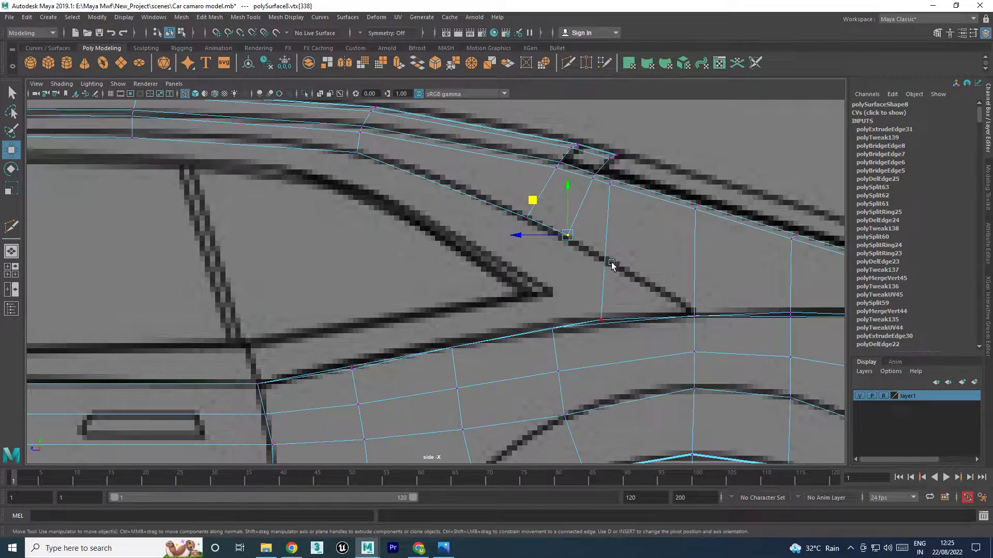
right_click_drag(612, 265, 553, 264, "shift")
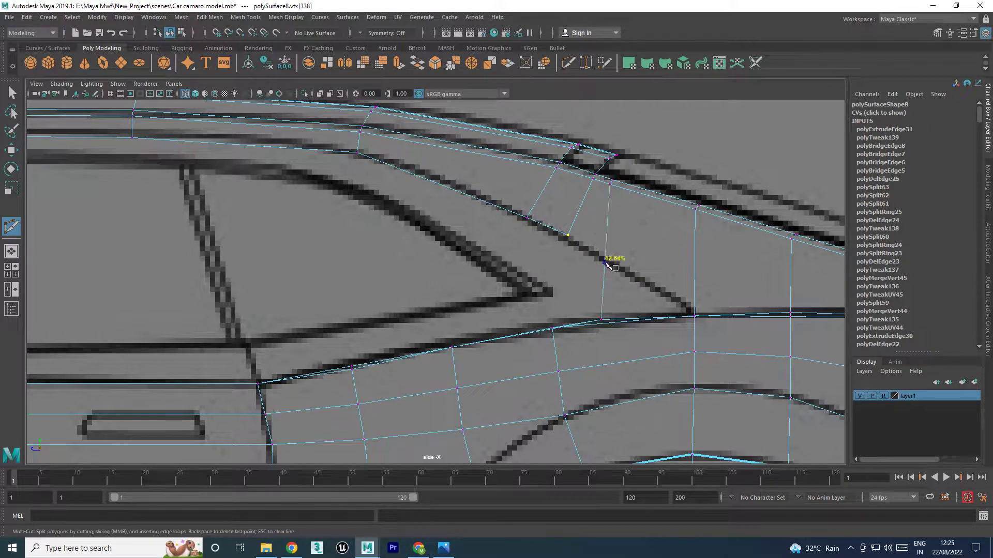
left_click(605, 263)
left_click(693, 309)
key("w")
In the back view, move the cut's upper and lower vertices onto the blueprint
left_click_drag(619, 255, 619, 254)
key("space")
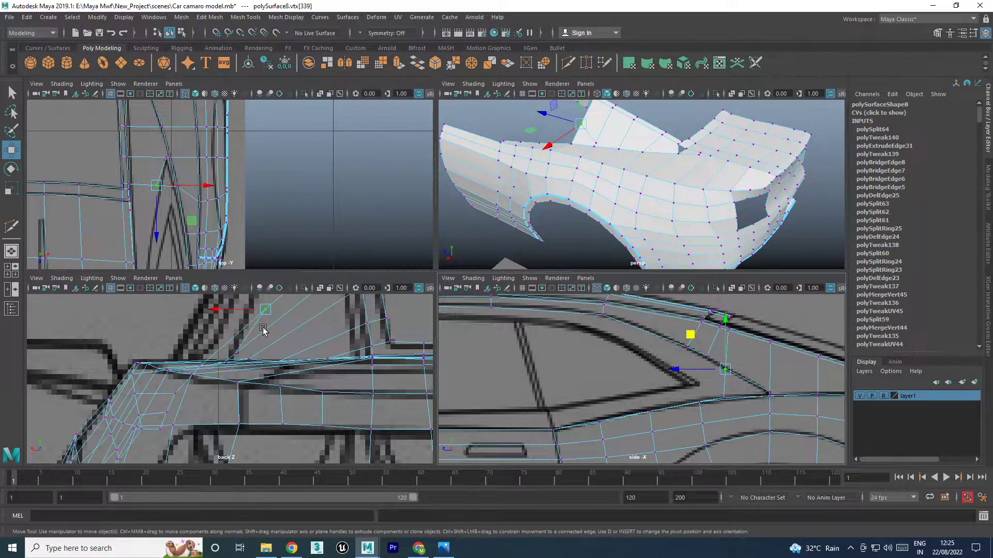
scroll(263, 330, "up", 4)
key("space")
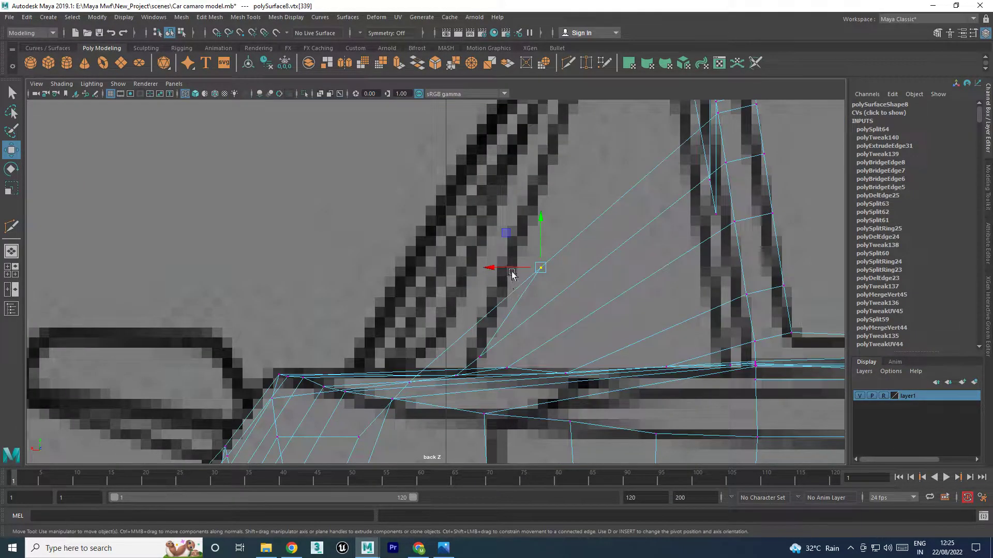
left_click_drag(512, 272, 476, 272)
middle_click_drag(517, 303, 510, 362, "alt")
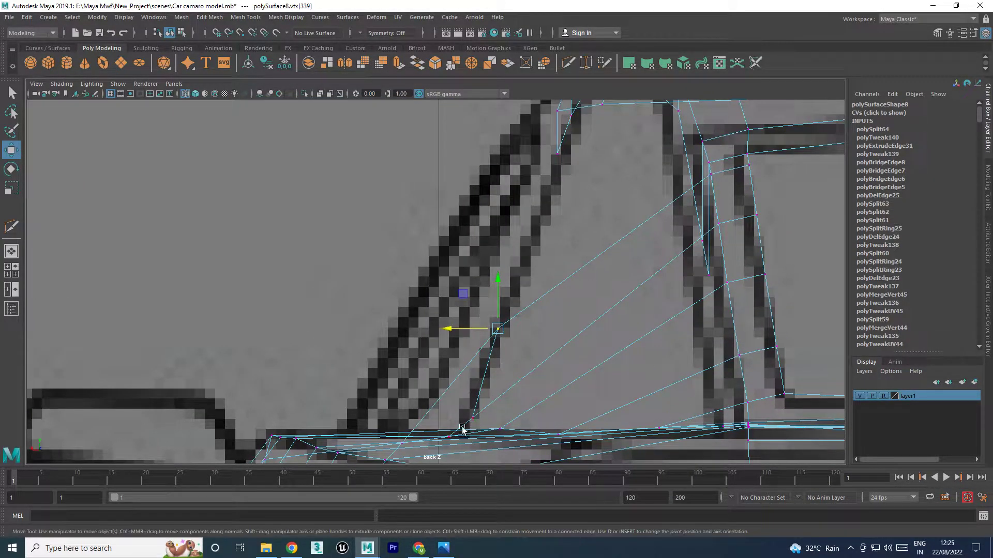
mouse_move(462, 428)
left_mouse_down()
mouse_move(473, 404)
mouse_move(458, 352)
mouse_move(512, 322)
mouse_move(499, 322)
left_mouse_up()
middle_click_drag(498, 322, 541, 367, "alt")
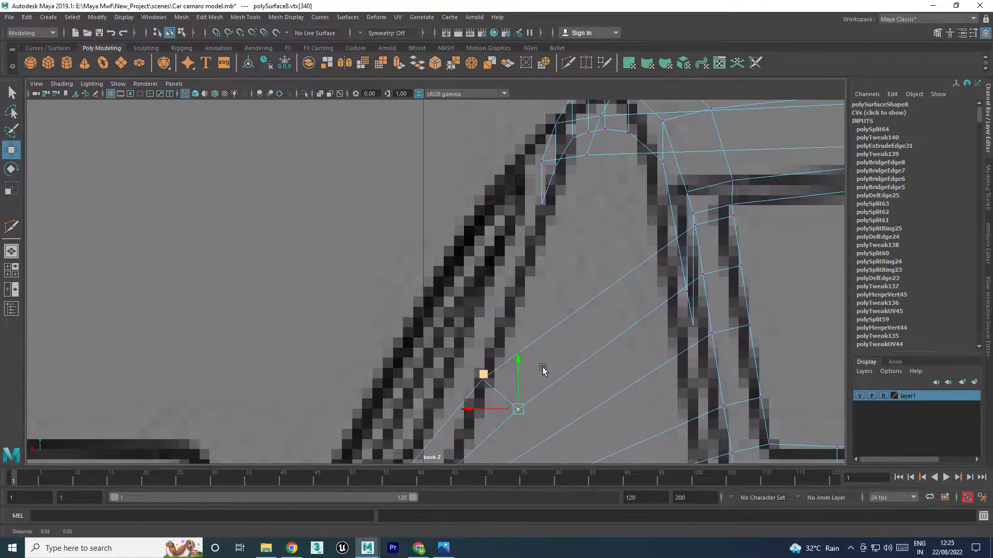
scroll(560, 336, "down", 5)
scroll(640, 337, "up", 5)
Orbit the perspective view to inspect the new cut and pick the window-corner vertex
key("space")
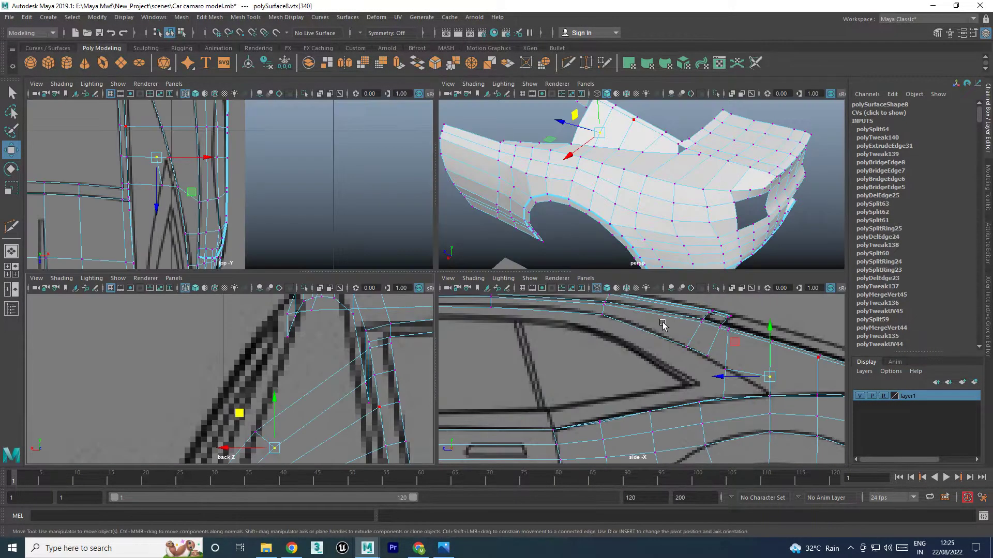
key("space")
left_click_drag(543, 209, 629, 203, "alt")
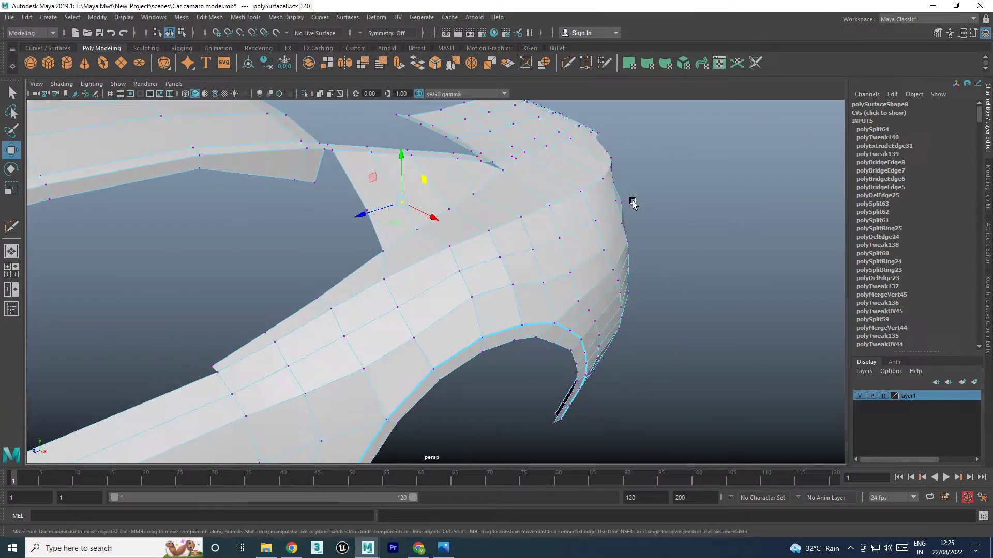
mouse_move(354, 238)
left_mouse_down("alt")
mouse_move(392, 237)
mouse_move(384, 248)
left_mouse_up("alt")
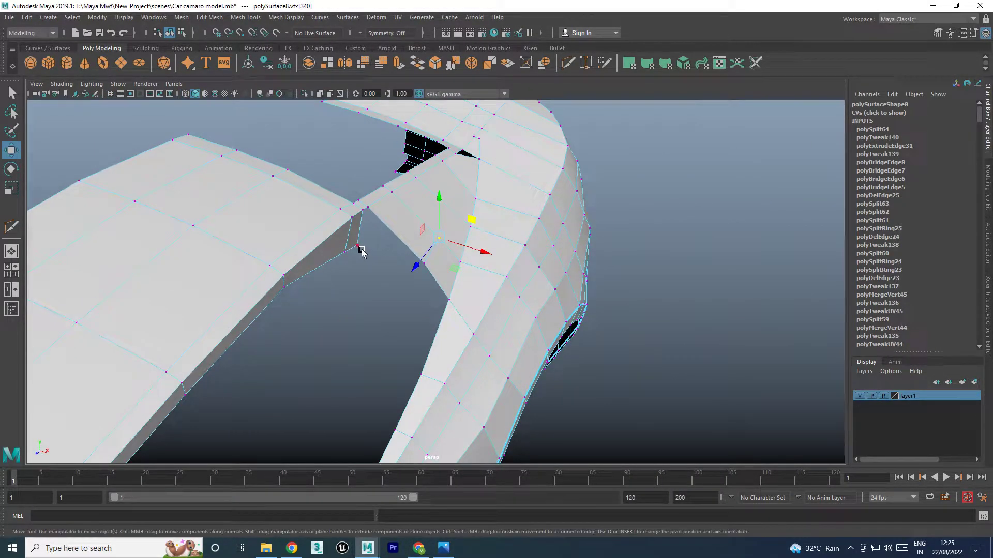
left_click(360, 250)
In the top view, align both new cut vertices with the C-pillar blueprint lines
key("space")
key("space")
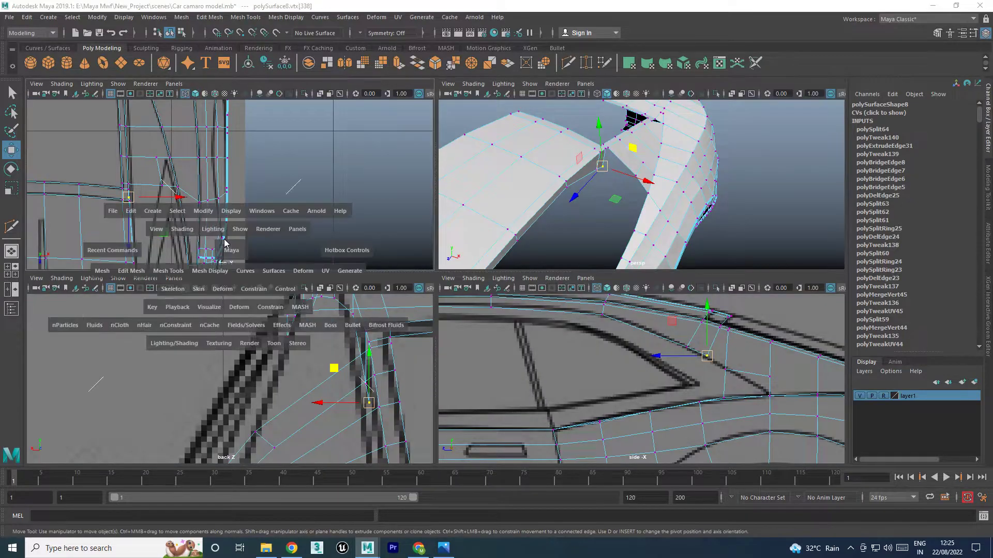
middle_click_drag(299, 217, 299, 274, "alt")
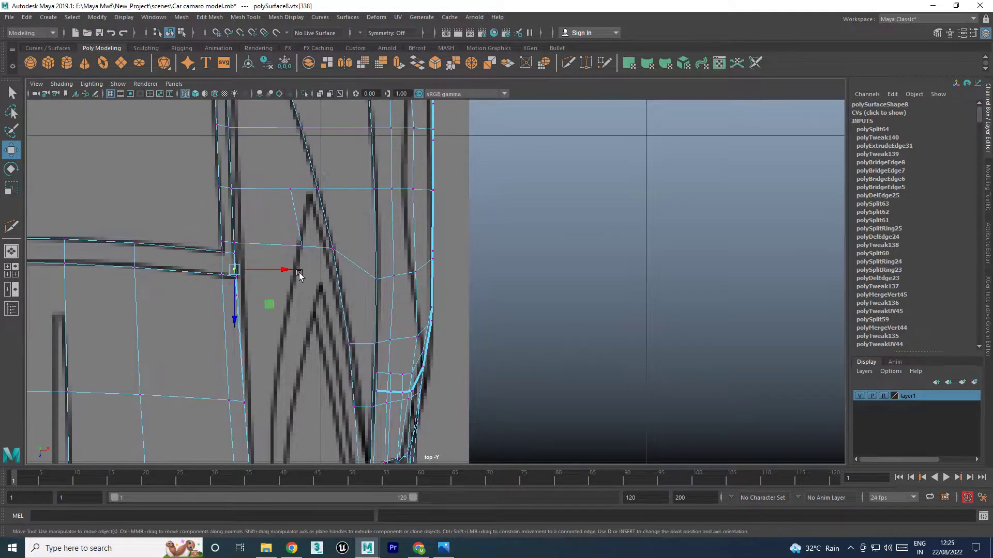
left_click(301, 247)
left_click_drag(302, 249, 293, 252)
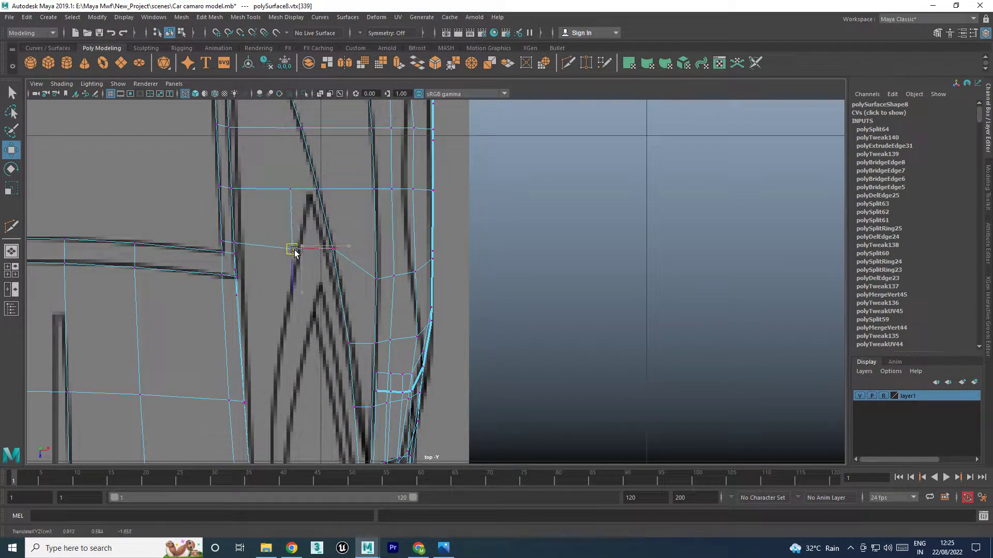
left_click(290, 189)
left_click_drag(291, 190, 307, 201)
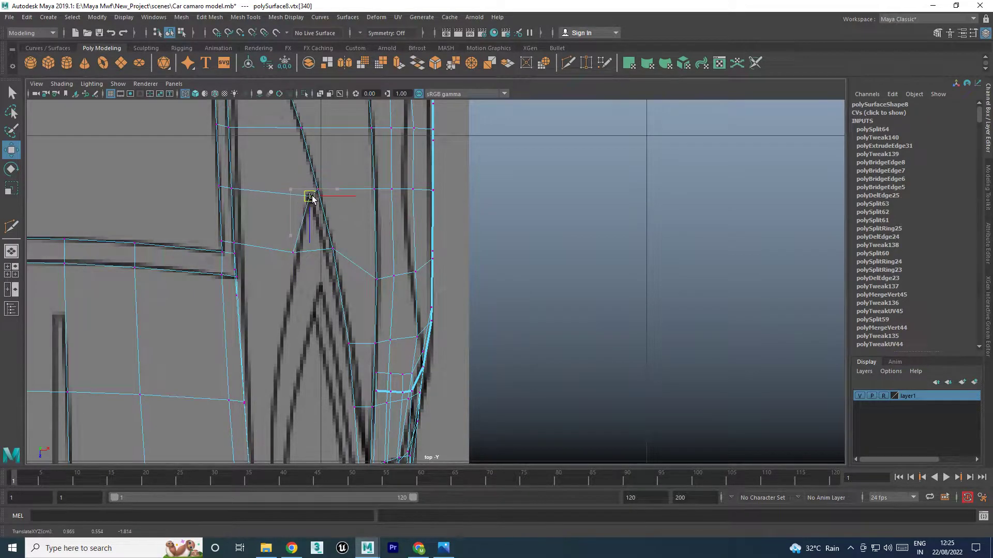
middle_click_drag(308, 201, 309, 168, "alt")
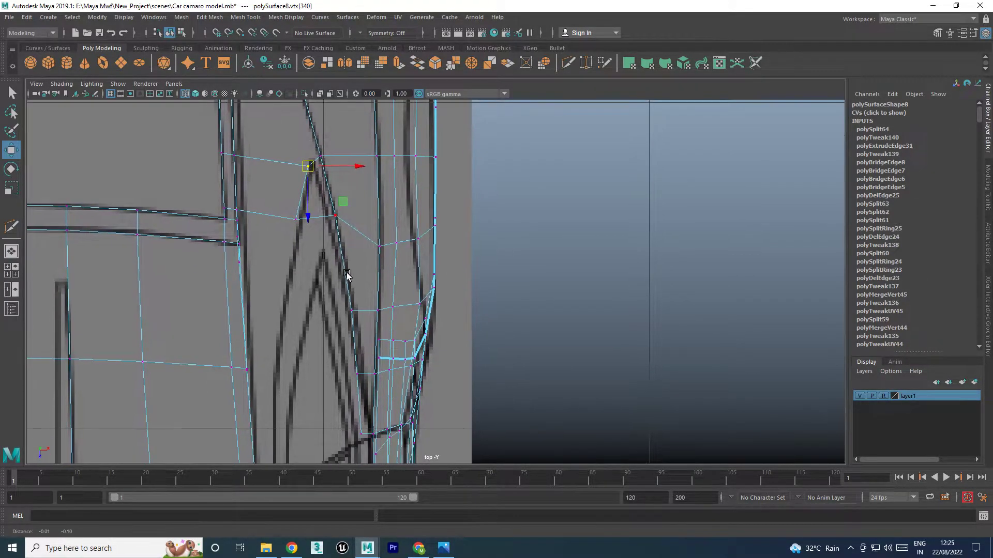
Cut a new edge down the rear pillar from its upper vertex to the lower pillar edge
right_click_drag(320, 179, 280, 189, "shift")
left_click(316, 158)
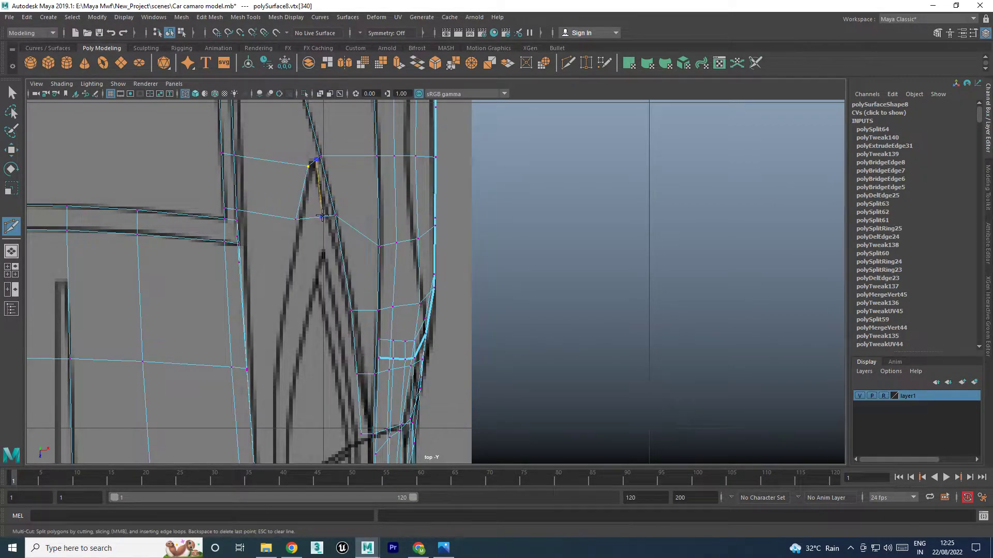
left_click(320, 217)
key("w")
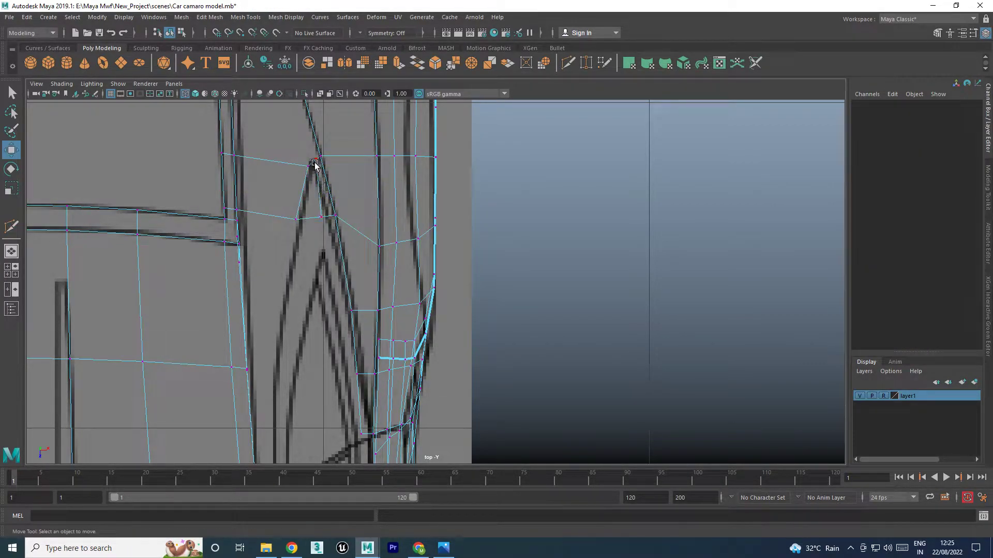
Slide the new vertex right onto the side blueprint line
left_click(315, 165)
left_click(322, 218)
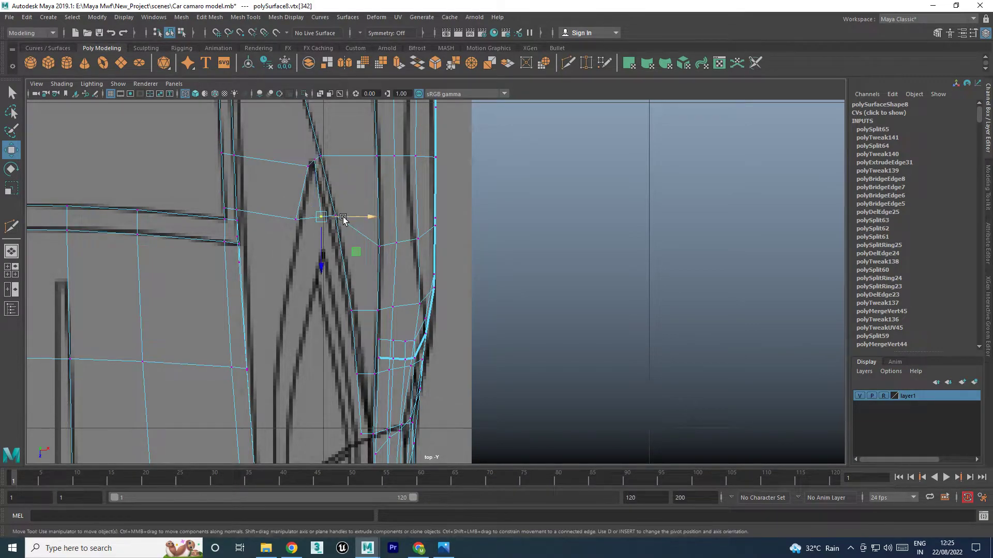
left_click_drag(343, 219, 354, 216)
Reposition the pillar-base edge e[622] in the perspective view so it sits in place
key("space")
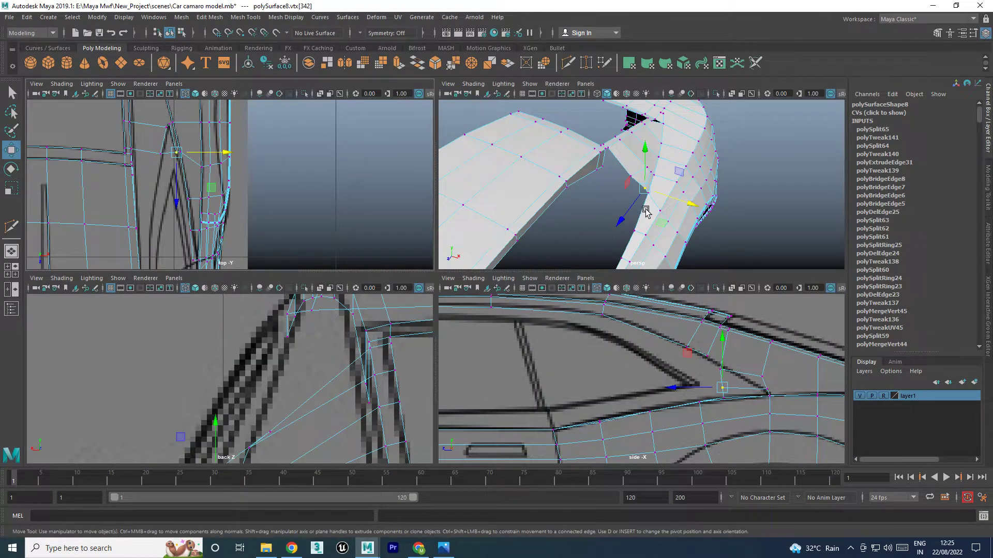
key("space")
left_click_drag(516, 250, 505, 231, "alt")
right_click_drag(470, 215, 448, 201)
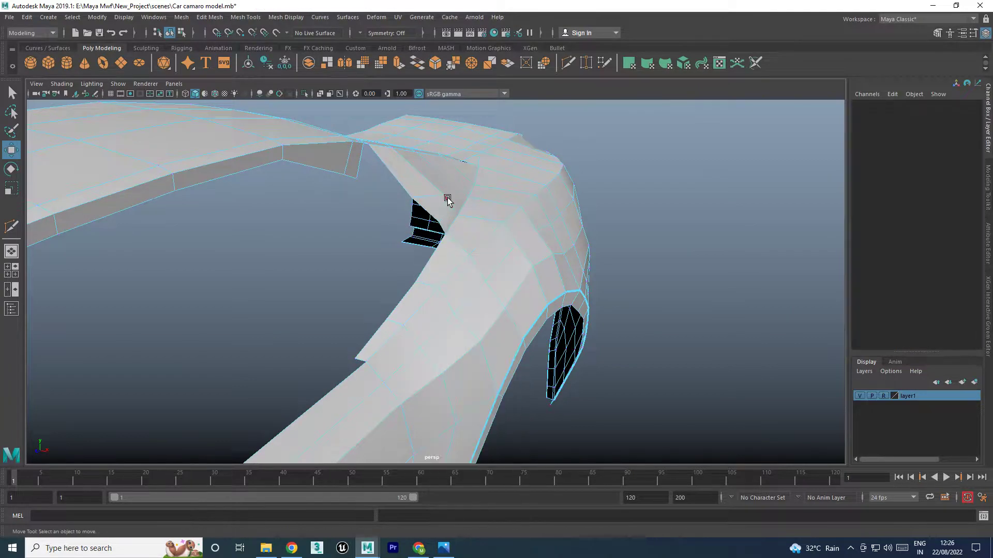
left_click(448, 201)
mouse_move(445, 195)
left_mouse_down()
mouse_move(442, 207)
mouse_move(519, 211)
mouse_move(532, 232)
mouse_move(346, 268)
mouse_move(315, 260)
mouse_move(324, 191)
left_mouse_up()
mouse_move(345, 147)
left_mouse_down()
mouse_move(346, 135)
mouse_move(445, 212)
mouse_move(441, 304)
mouse_move(434, 282)
left_mouse_up()
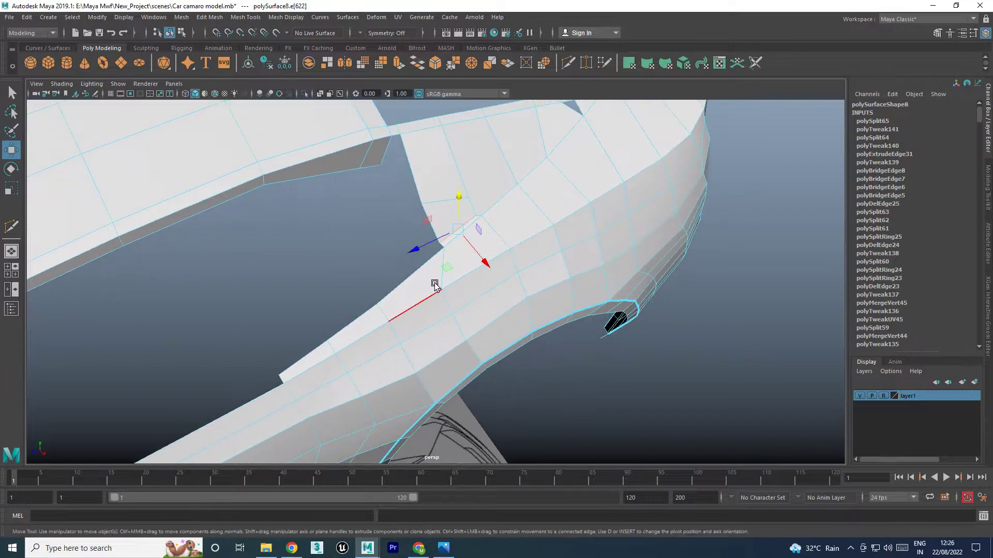
Check the reshaped pillar against the blueprints in the top, side and perspective views
key("space")
key("space")
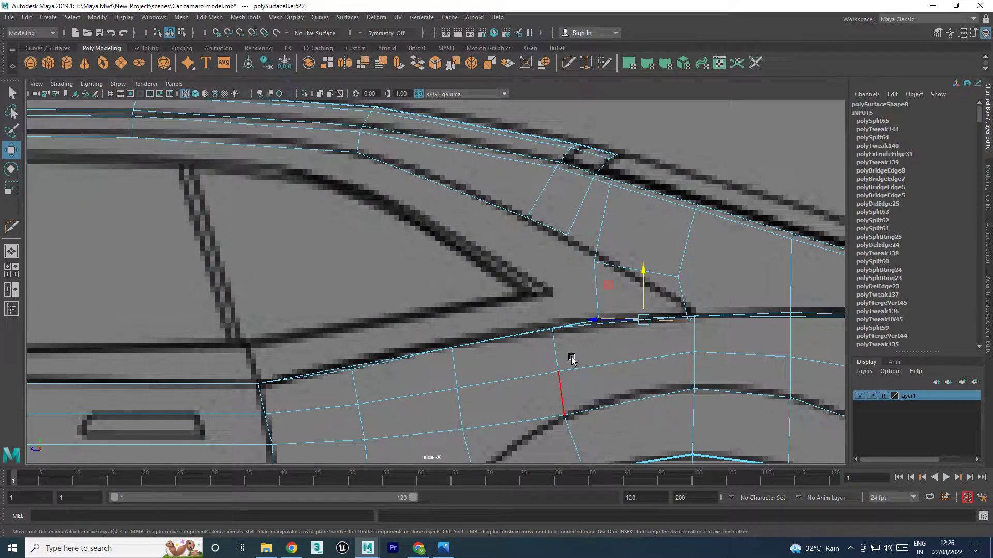
scroll(523, 310, "down", 5)
scroll(525, 308, "up", 2)
scroll(519, 302, "up", 2)
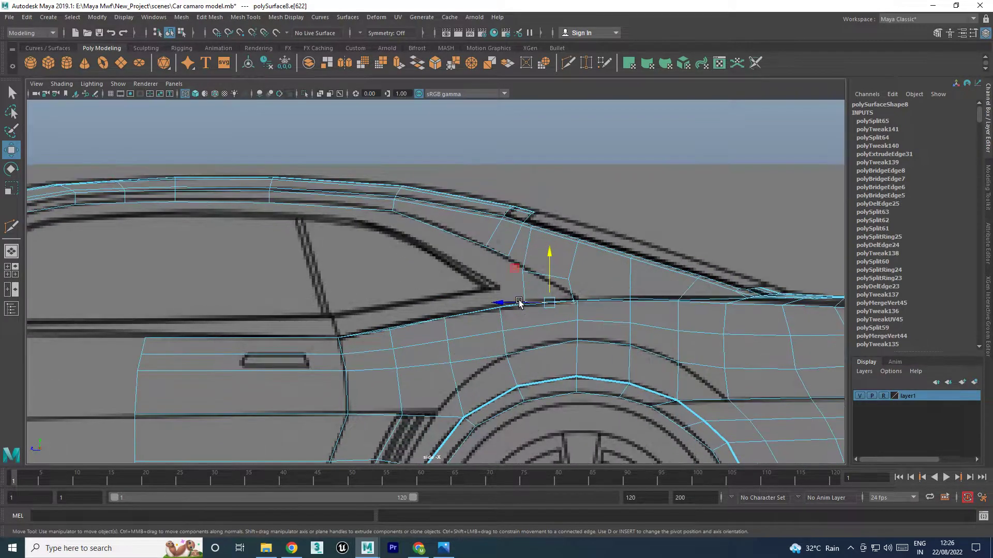
scroll(519, 303, "up", 1)
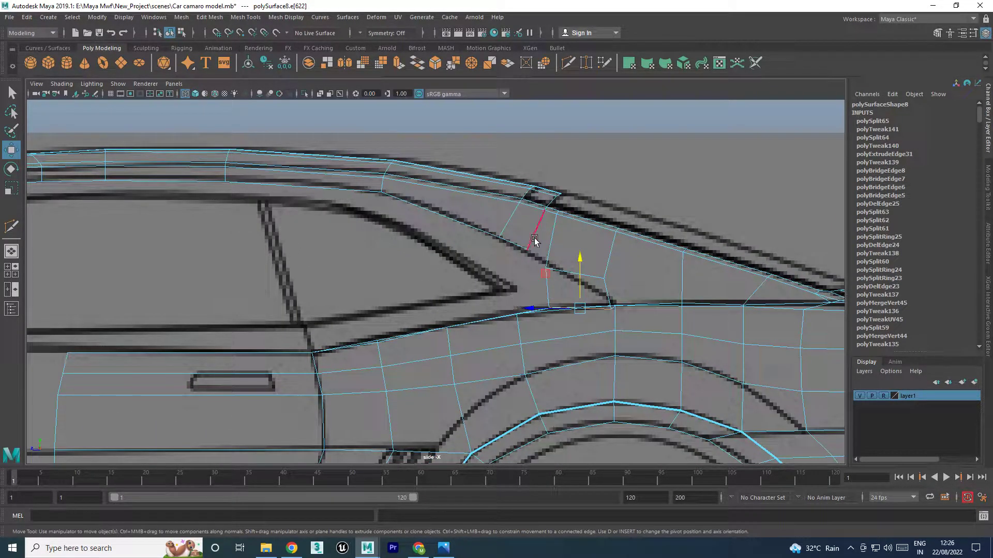
key("space")
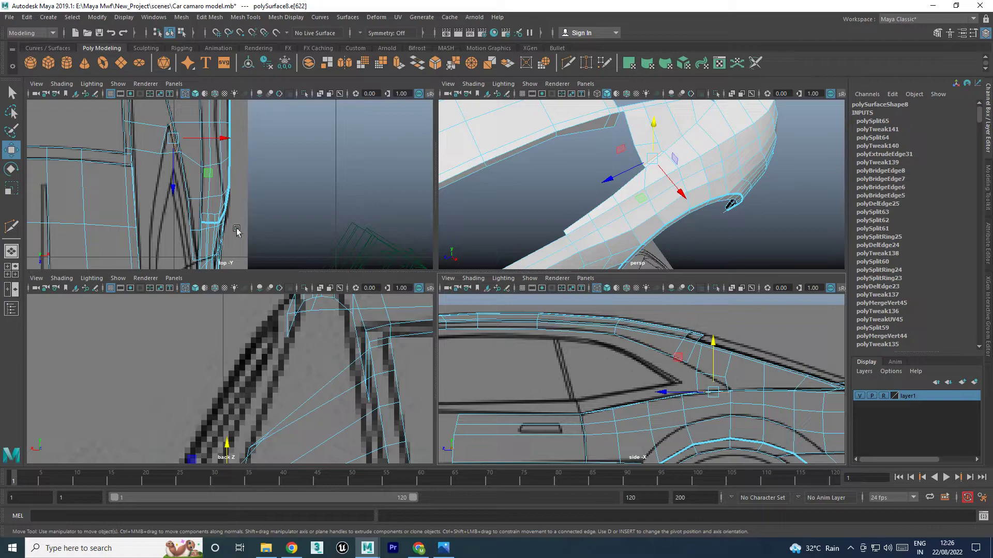
key("space")
scroll(316, 264, "up", 2)
scroll(349, 258, "up", 2)
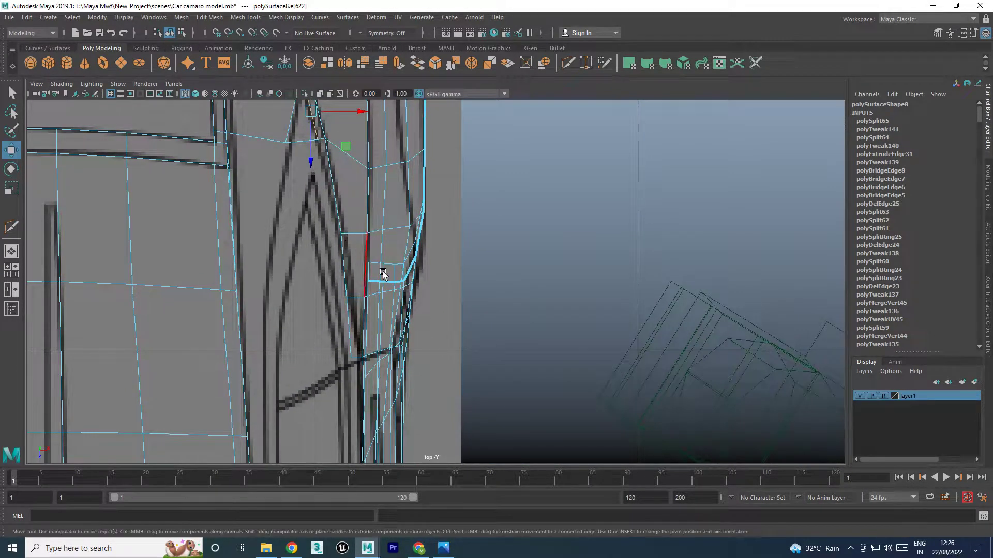
key("space")
key("space")
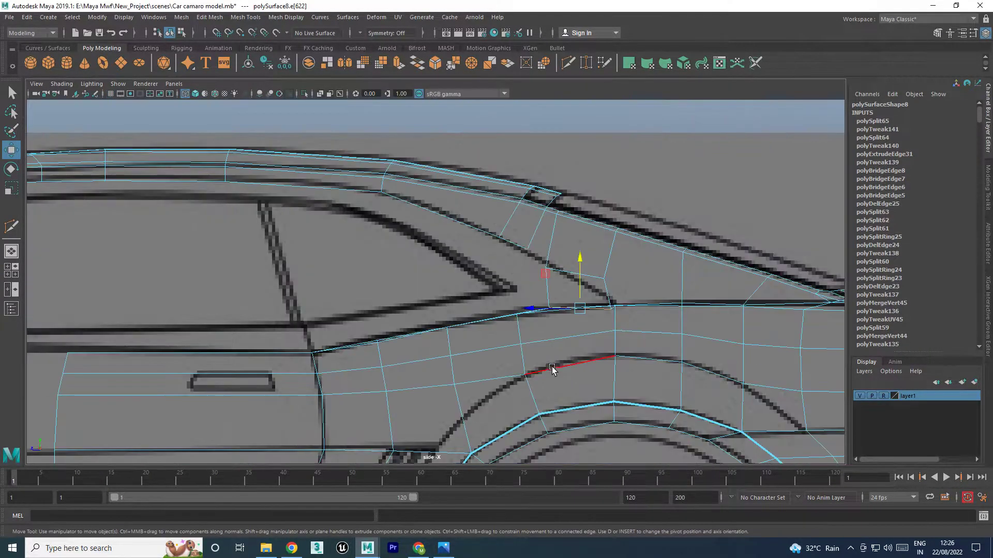
key("space")
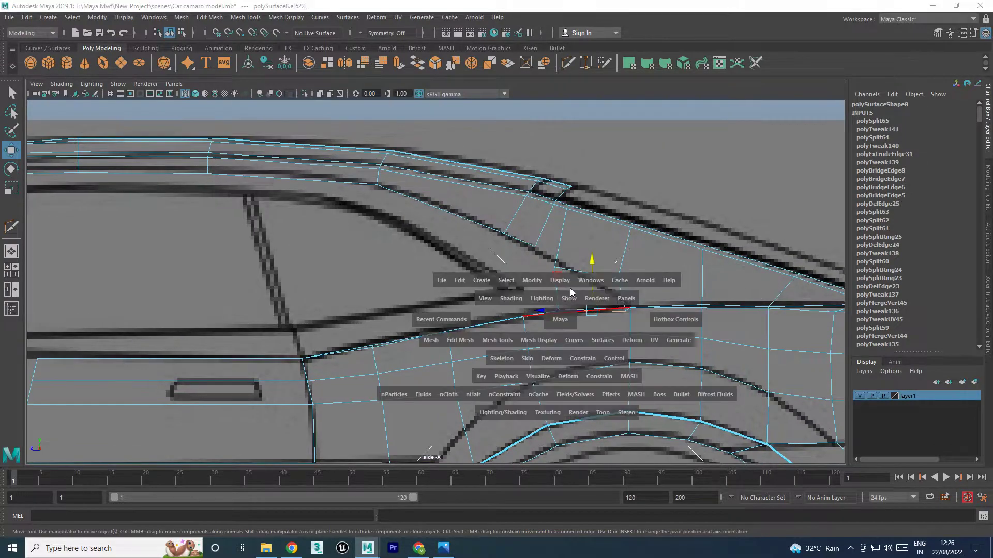
key("space")
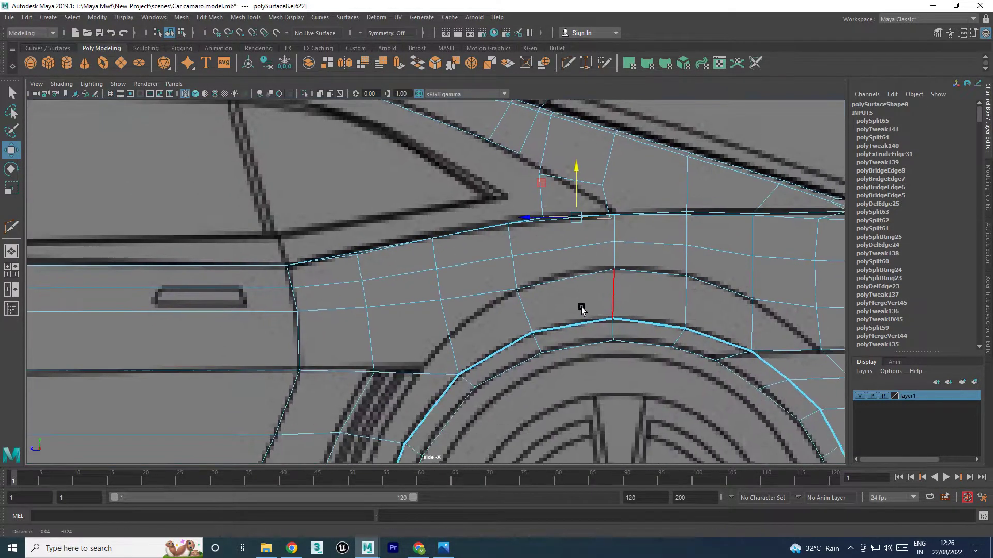
scroll(569, 316, "up", 1)
key("space")
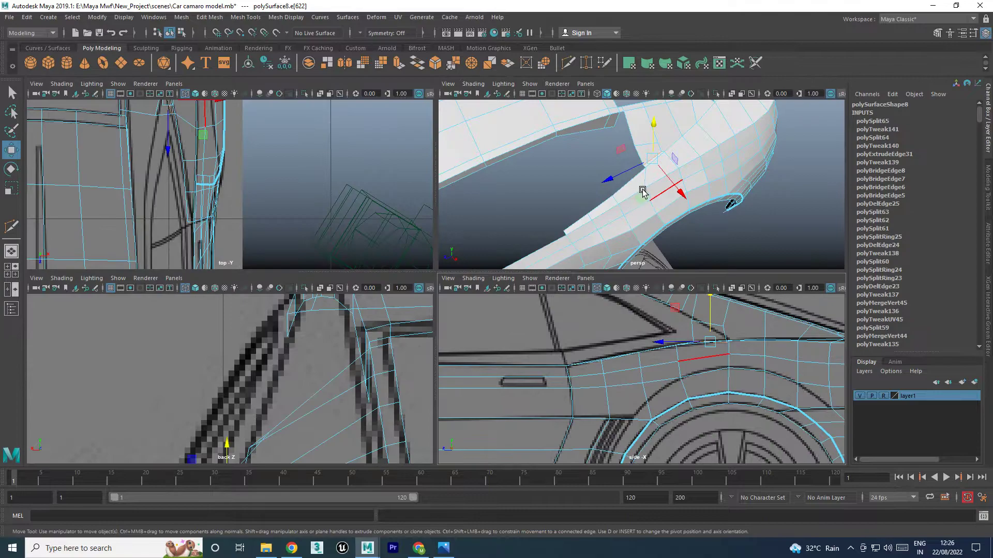
key("space")
Extrude the long lower pillar edge outward and pull it into position
right_click(489, 256)
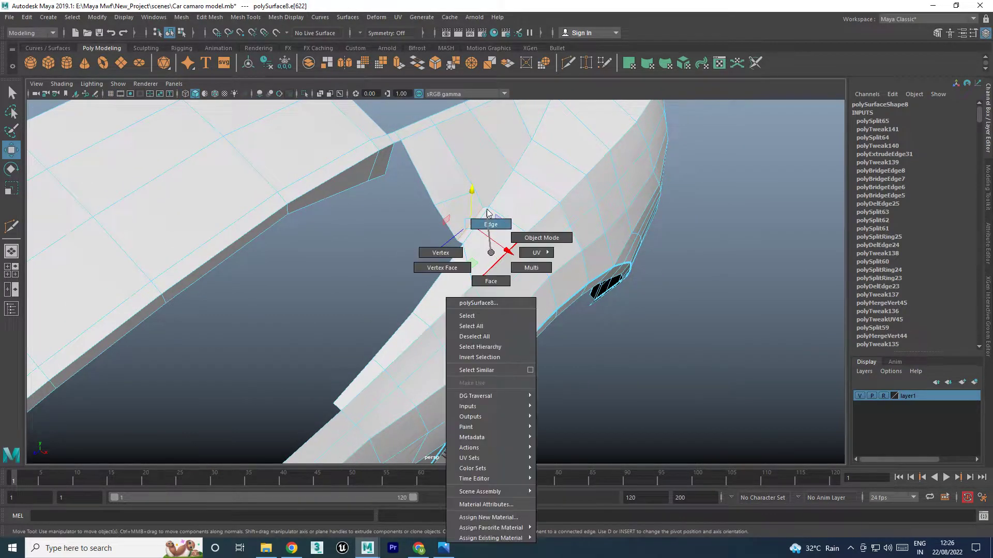
left_click(459, 243)
mouse_move(469, 288)
middle_mouse_down("alt")
mouse_move(524, 237)
mouse_move(545, 183)
middle_mouse_up("alt")
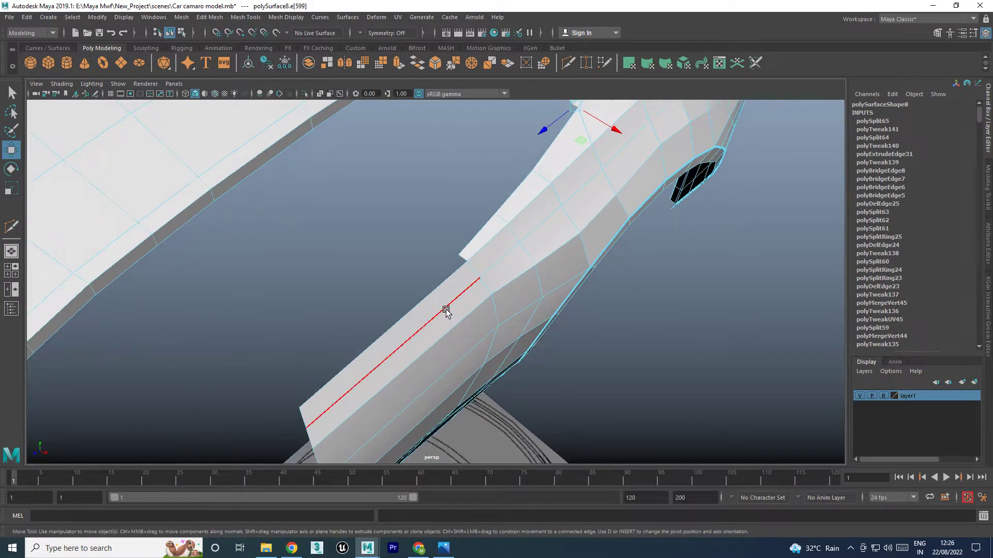
left_click(445, 303)
middle_click_drag(445, 303, 477, 277, "alt")
left_click_drag(464, 281, 455, 281, "shift")
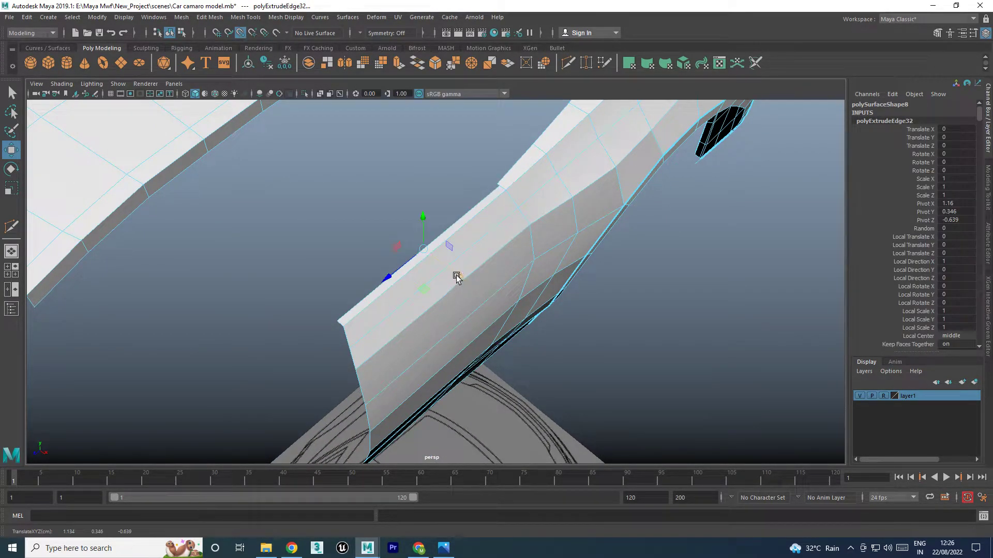
Target-weld the stray pillar vertex onto its neighbouring vertex
right_click_drag(477, 200, 477, 182)
left_click(485, 184)
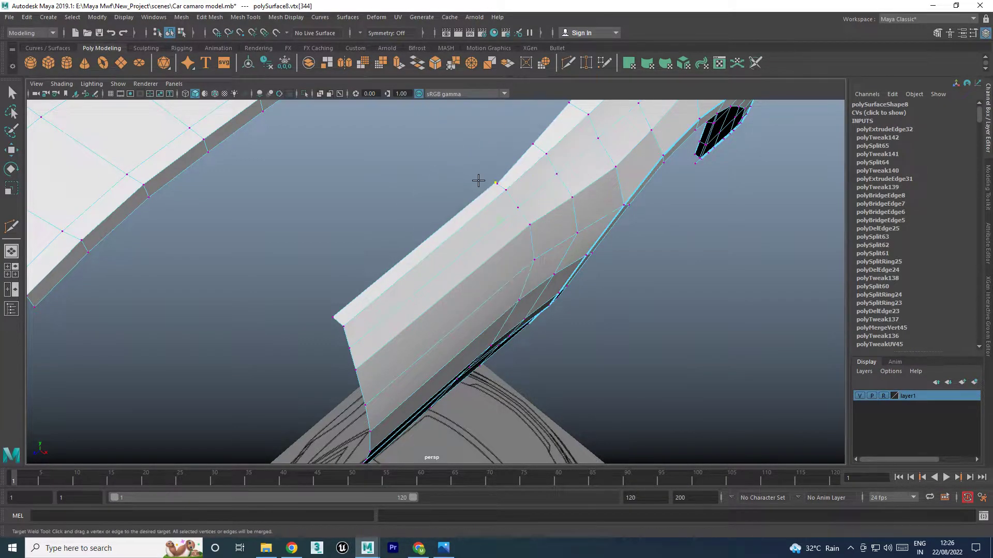
left_click_drag(491, 180, 491, 197)
key("w")
Move the new long pillar edge down along the pillar
left_click_drag(514, 265, 553, 248, "alt")
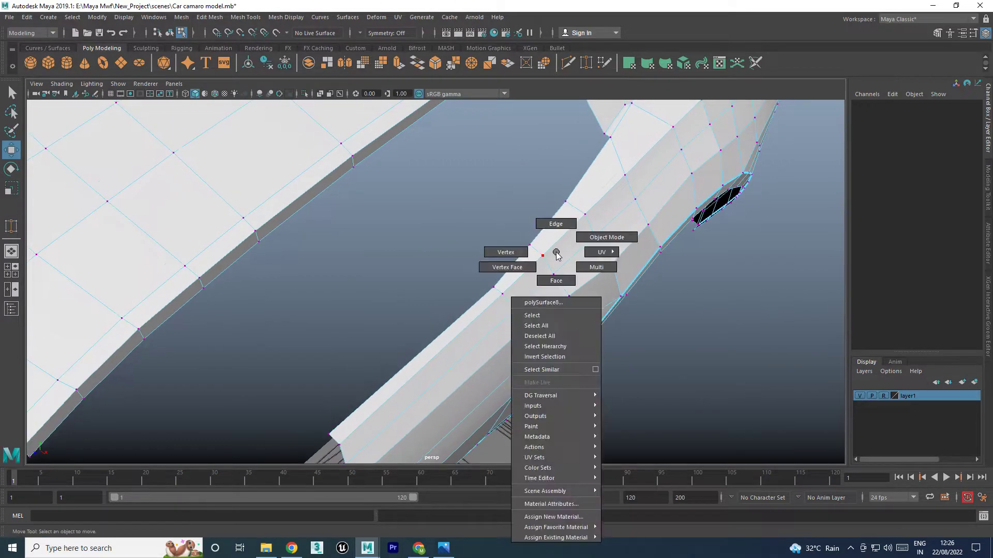
right_click_drag(554, 249, 563, 222)
left_click(581, 188)
middle_click_drag(518, 261, 468, 310)
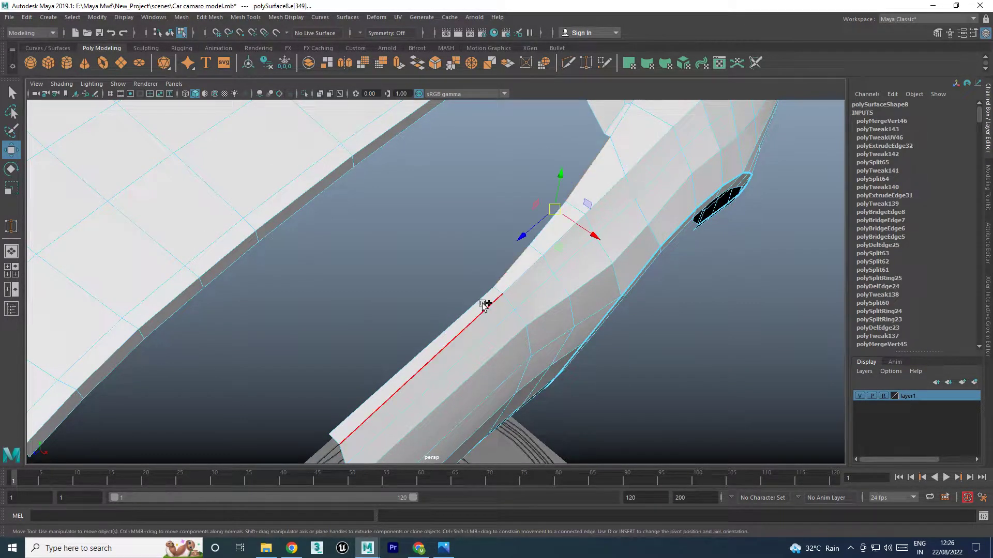
Extrude the short upper pillar edge and move it toward the body
left_click(588, 230)
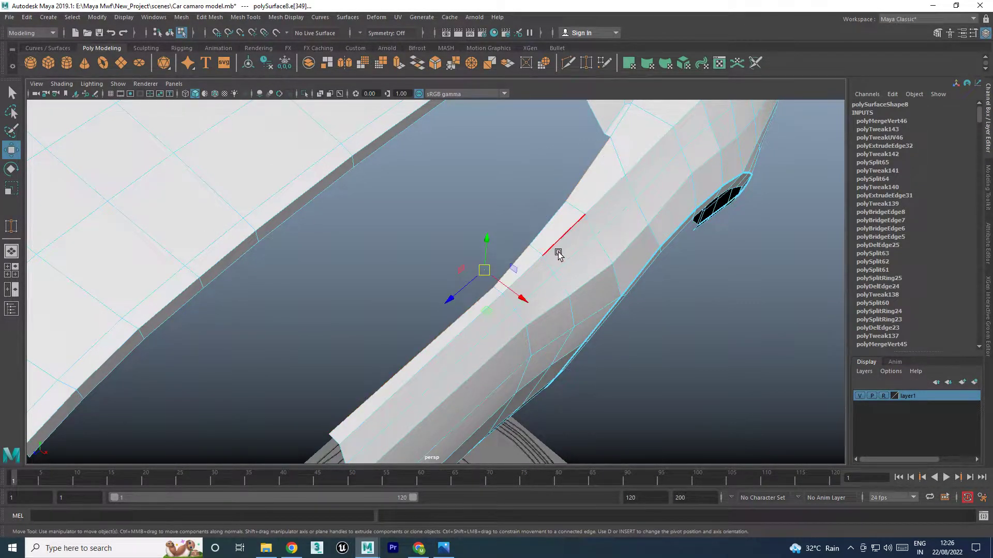
left_click(553, 245)
mouse_move(519, 300)
left_mouse_down("shift")
mouse_move(498, 289)
mouse_move(590, 135)
left_mouse_up("shift")
key("ctrl+z")
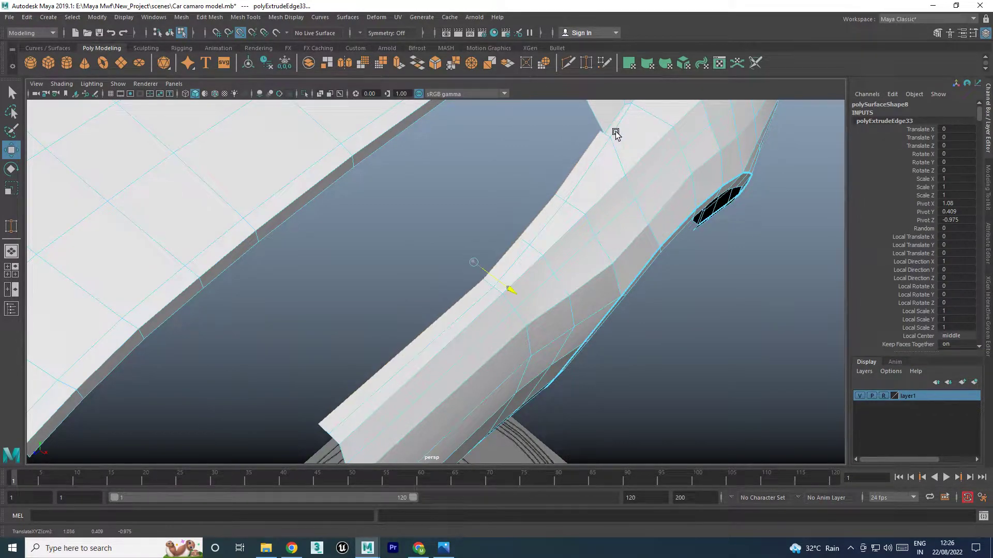
left_click_drag(606, 136, 619, 137)
mouse_move(507, 288)
left_mouse_down()
mouse_move(709, 195)
mouse_move(656, 244)
mouse_move(593, 234)
left_mouse_up()
Raise the notch vertex and weld it into the body to close the gap
right_click_drag(593, 234, 543, 231)
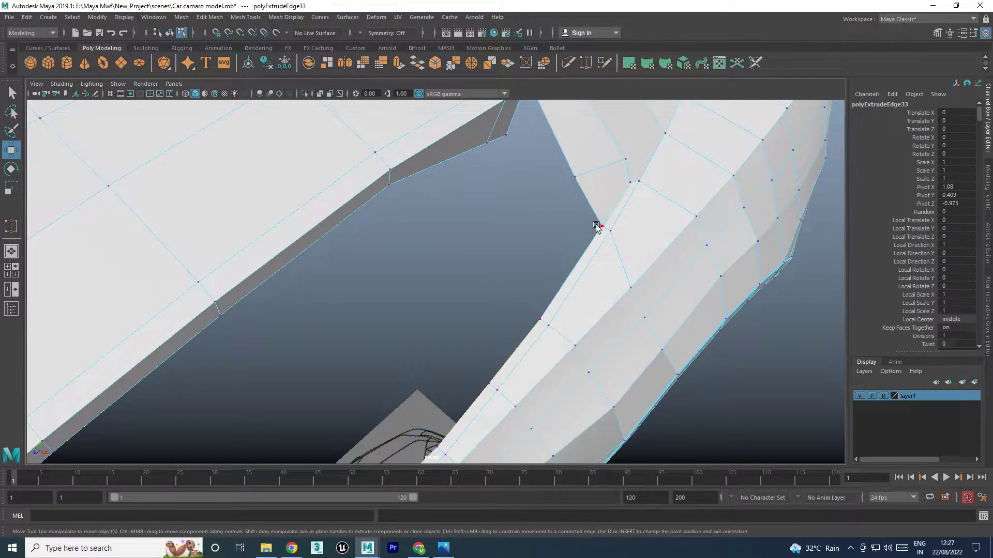
left_click(597, 228)
mouse_move(606, 208)
left_mouse_down()
mouse_move(598, 233)
mouse_move(603, 197)
mouse_move(608, 218)
left_mouse_up()
right_click_drag(608, 217, 665, 160, "shift")
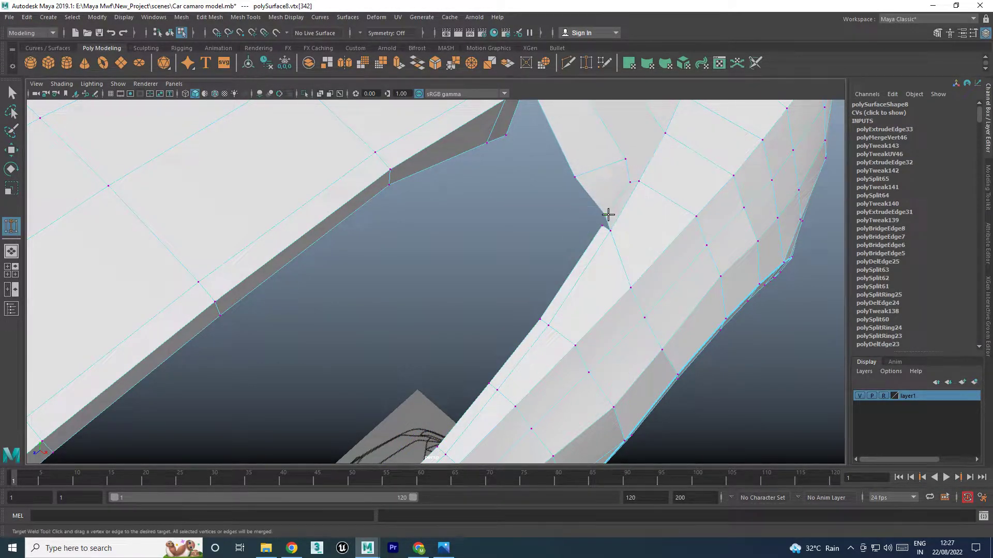
key("w")
mouse_move(600, 231)
left_mouse_down()
mouse_move(572, 269)
mouse_move(538, 266)
mouse_move(515, 252)
mouse_move(516, 224)
mouse_move(541, 262)
left_mouse_up()
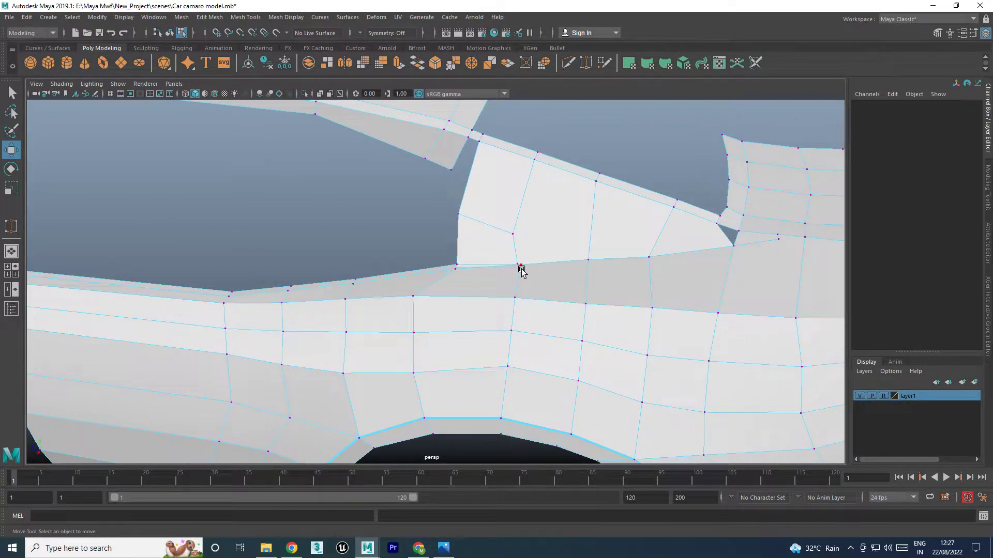
Preview the mesh smoothed, then return to the unsmoothed mesh and inspect the join
key("3")
key("1")
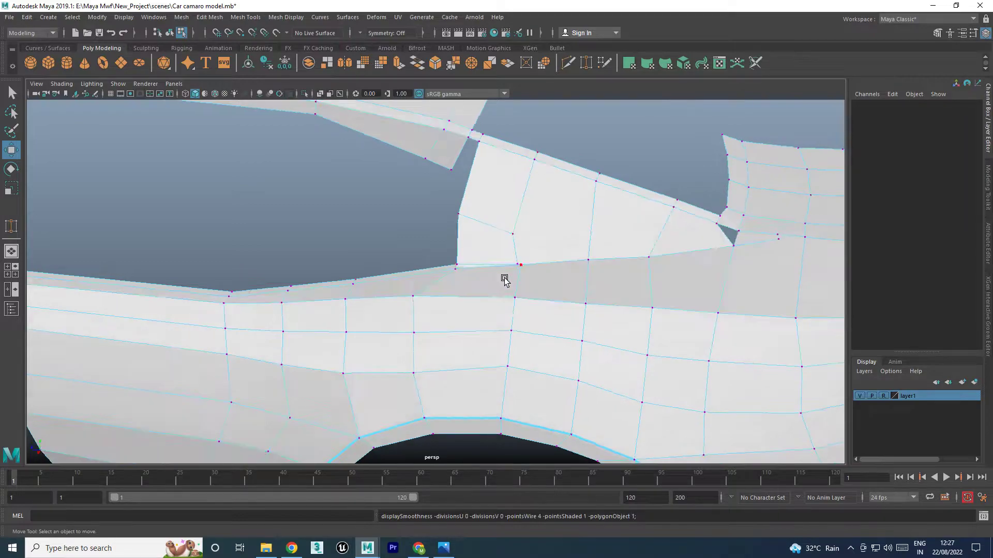
right_click_drag(481, 236, 505, 226, "shift")
left_click_drag(506, 226, 611, 239, "alt")
key("space")
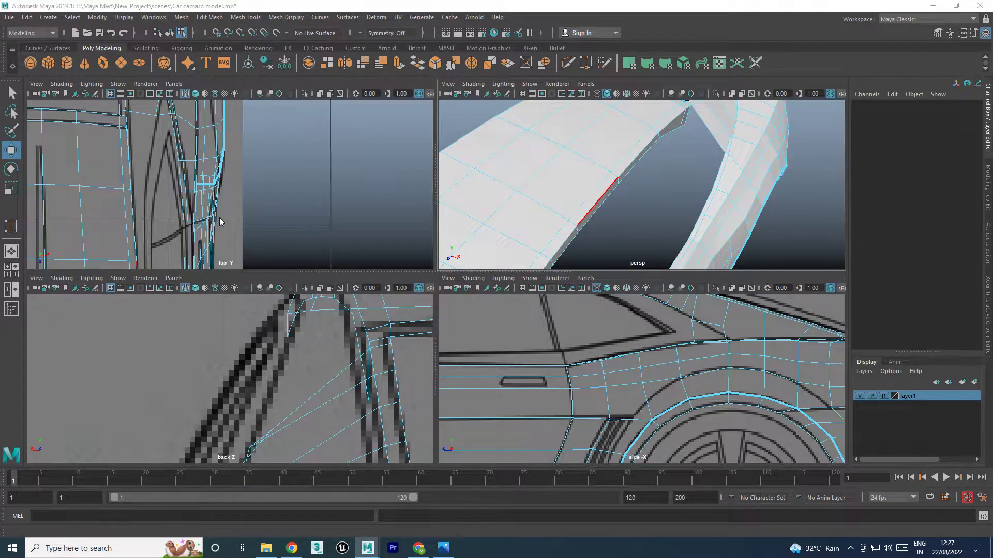
Maximize the top view and zoom in to frame the rear pillar
key("space")
scroll(399, 277, "up", 1)
scroll(391, 273, "up", 3)
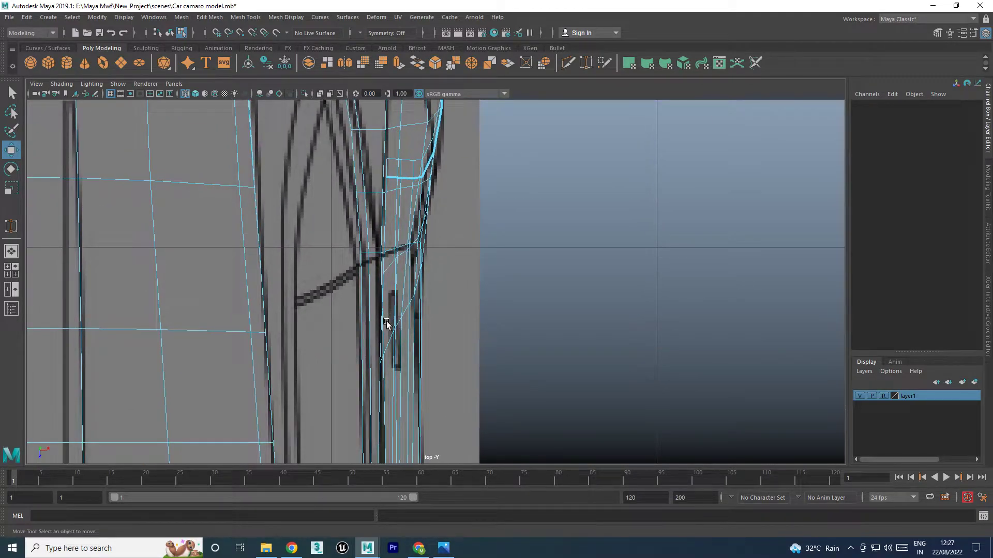
scroll(370, 263, "down", 2)
scroll(408, 344, "up", 1)
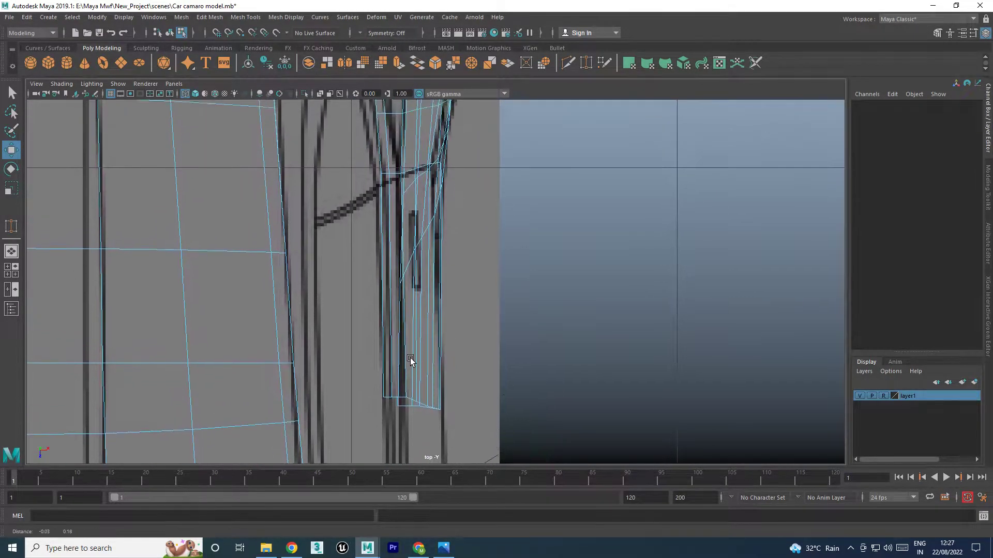
scroll(393, 382, "up", 1)
scroll(392, 382, "down", 1)
scroll(381, 331, "up", 1)
scroll(381, 362, "down", 1)
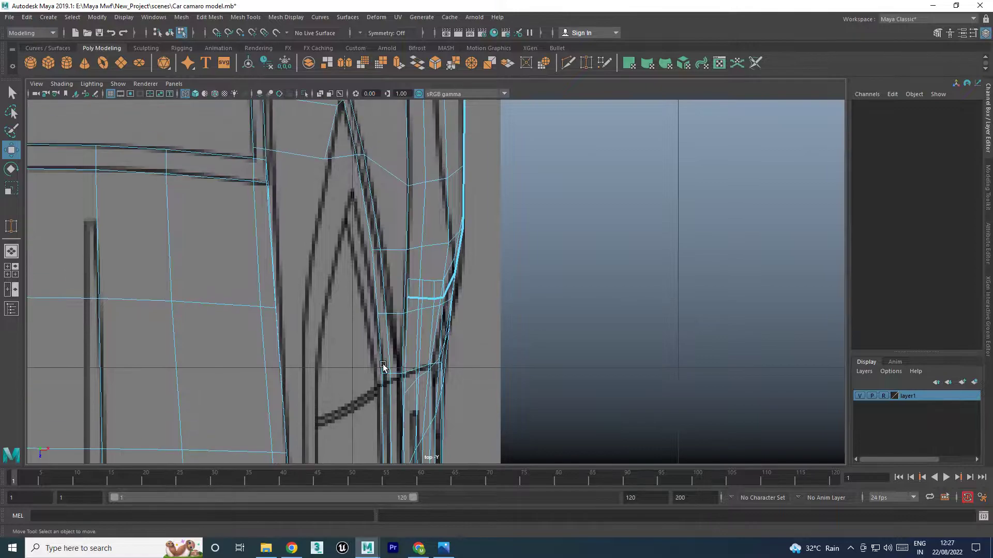
scroll(368, 306, "up", 1)
scroll(368, 306, "up", 1)
scroll(367, 293, "down", 1)
right_click_drag(332, 244, 344, 206)
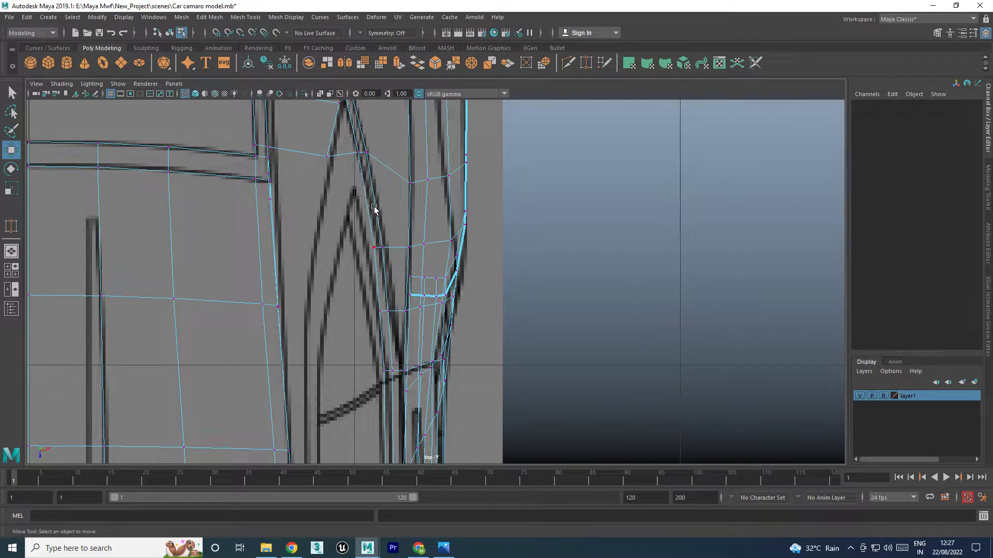
middle_click_drag(372, 220, 371, 200, "alt")
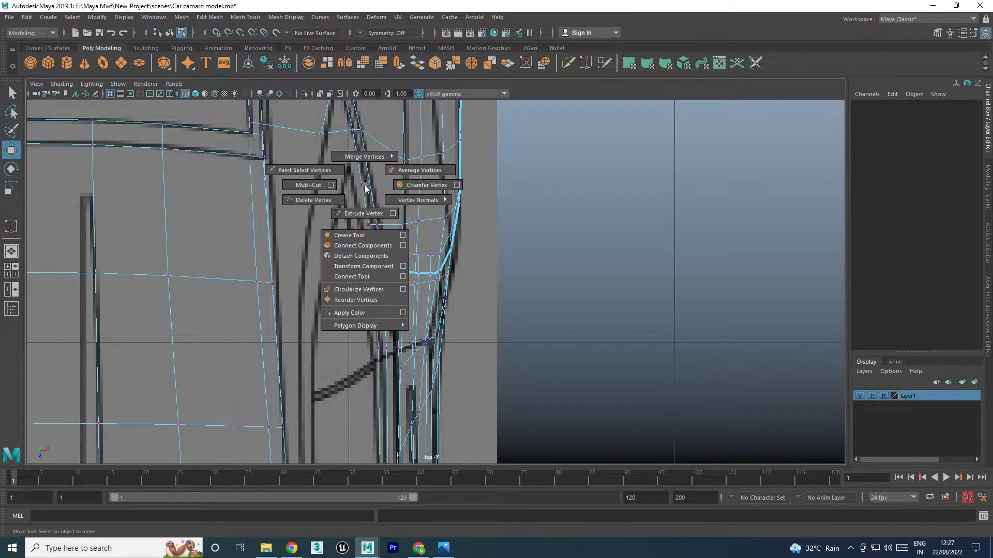
Cut a new edge across the pillar faces, starting from its right edge
right_click_drag(366, 189, 305, 184, "shift")
left_click(459, 177)
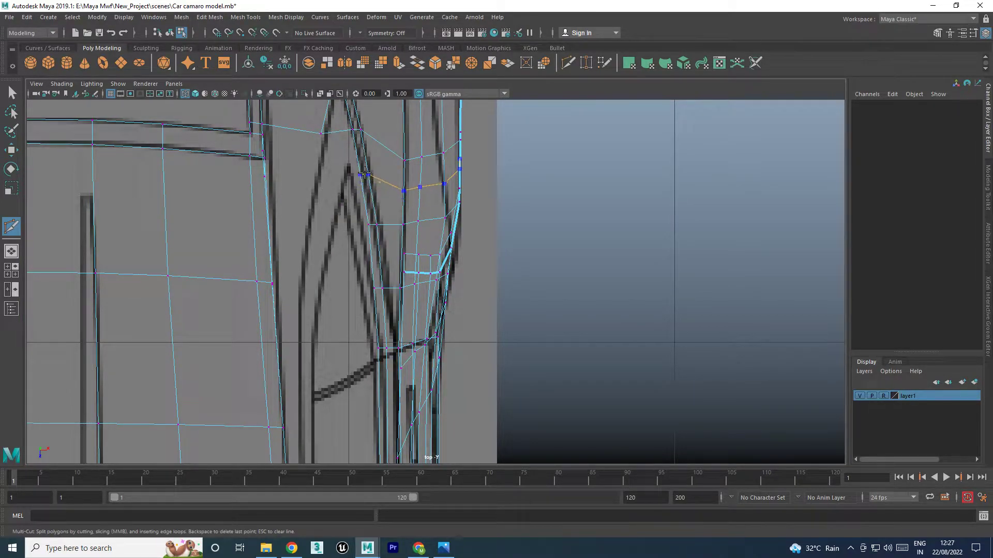
left_click(364, 173)
key("w")
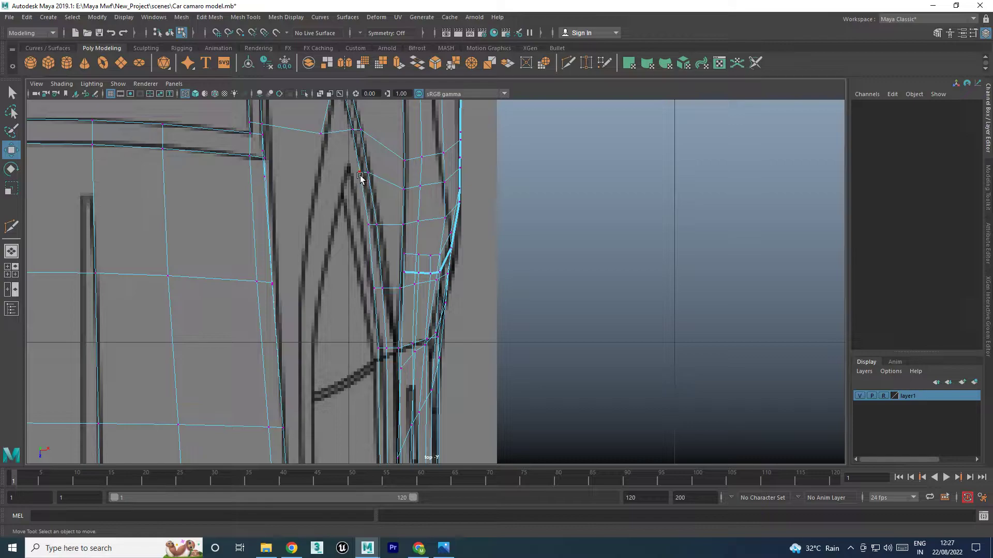
Slide the new edge's left vertex onto the blueprint line
left_click(360, 177)
left_click_drag(383, 173, 373, 175)
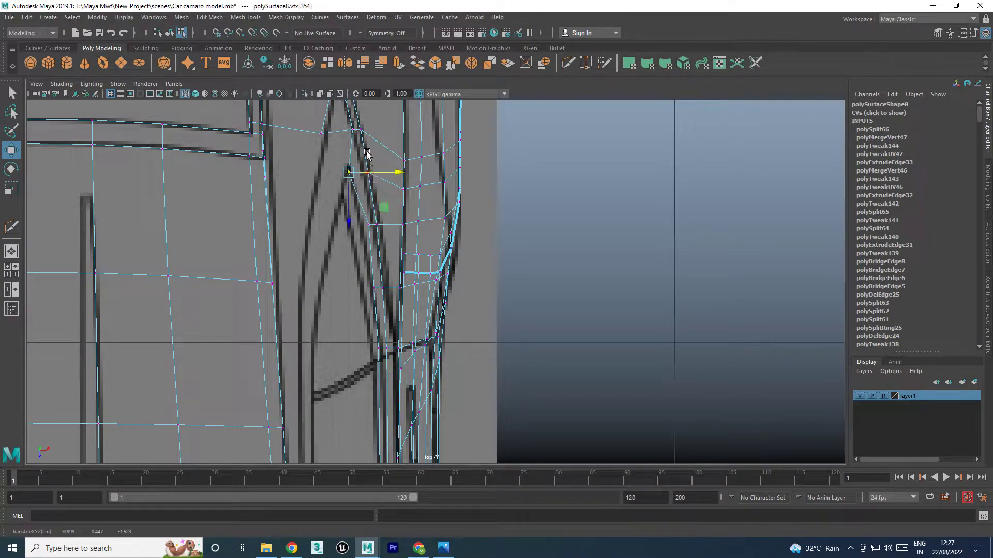
left_click(352, 131)
scroll(383, 179, "up", 1)
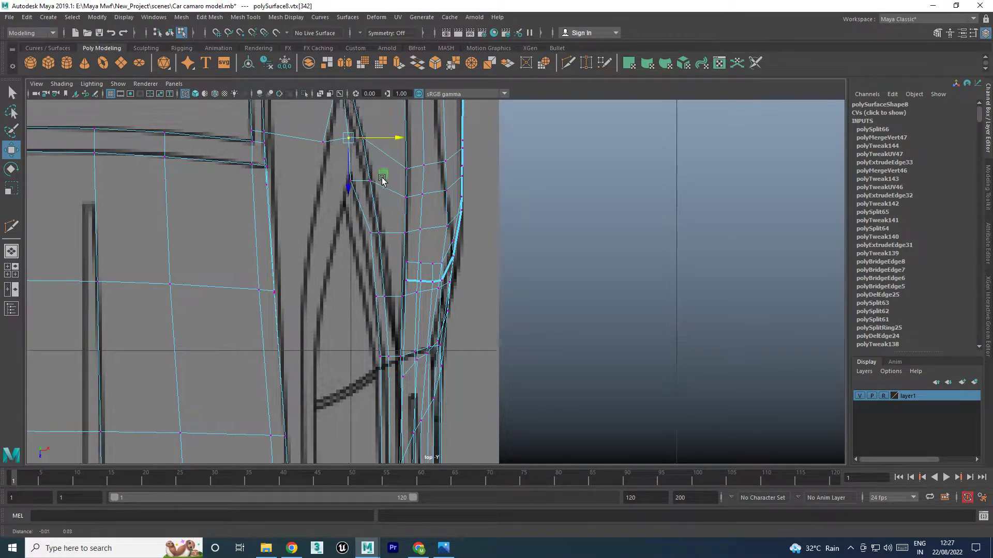
middle_click_drag(382, 179, 387, 270, "alt")
Nudge the neighbouring pillar vertices up, down and right onto the blueprint outline
left_click(328, 234)
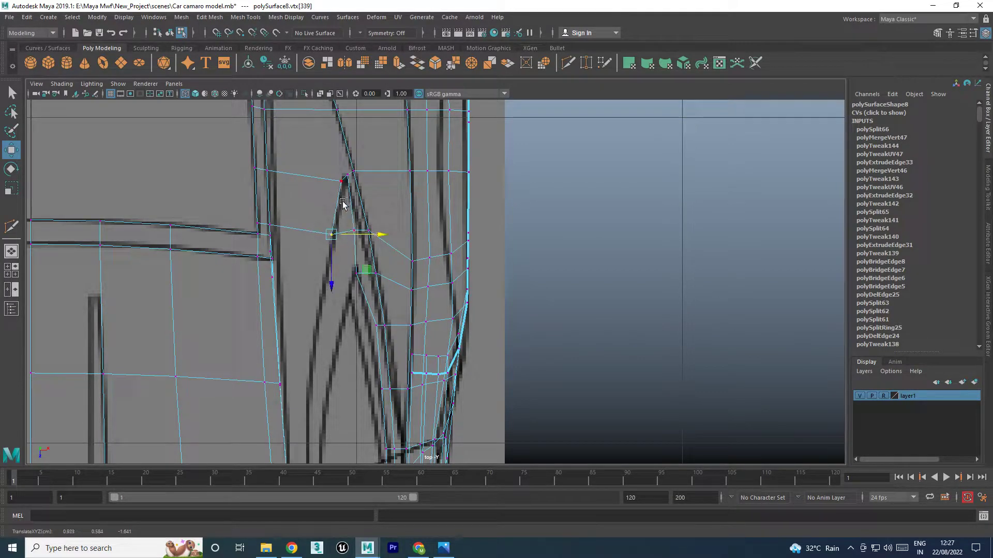
left_click(342, 180)
left_click_drag(345, 203, 343, 204)
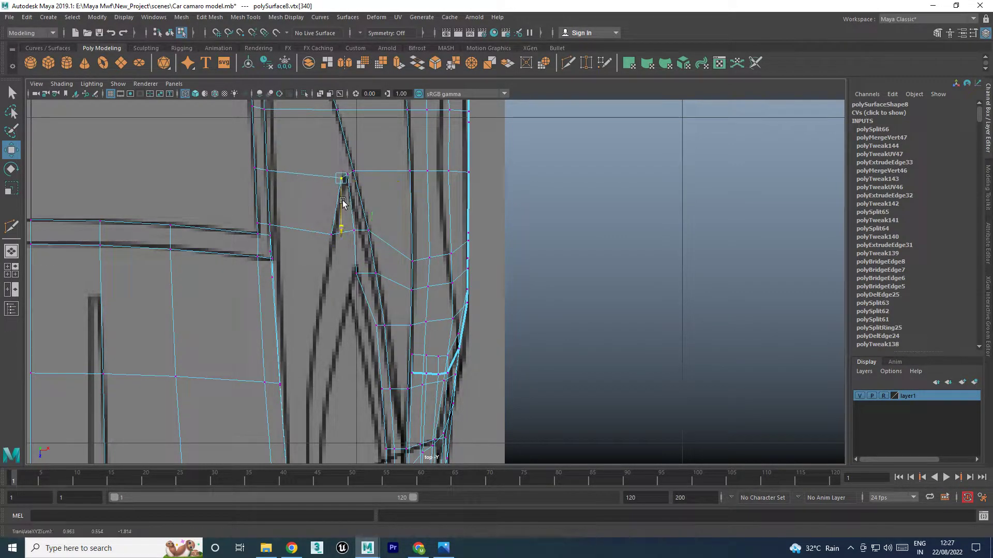
left_click(361, 230)
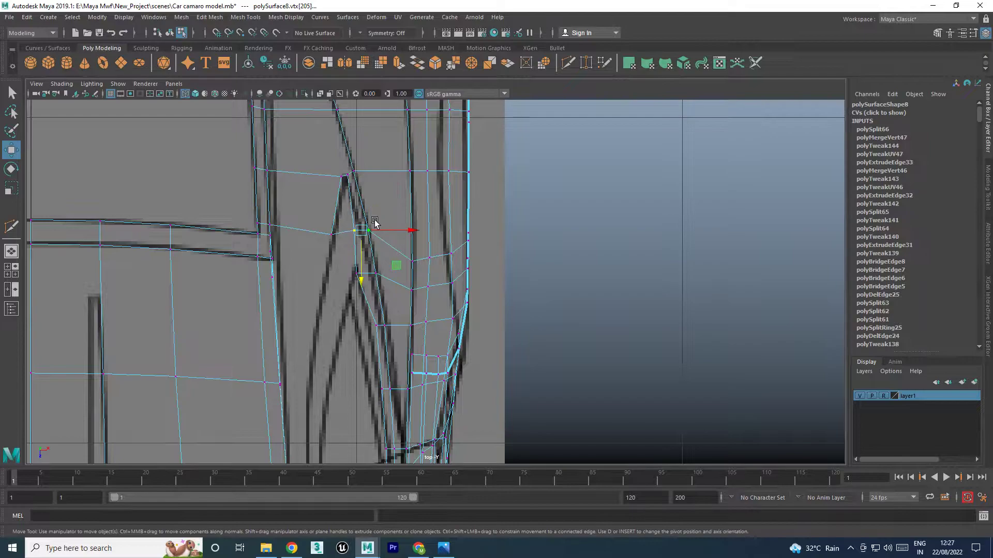
left_click_drag(366, 231, 364, 233)
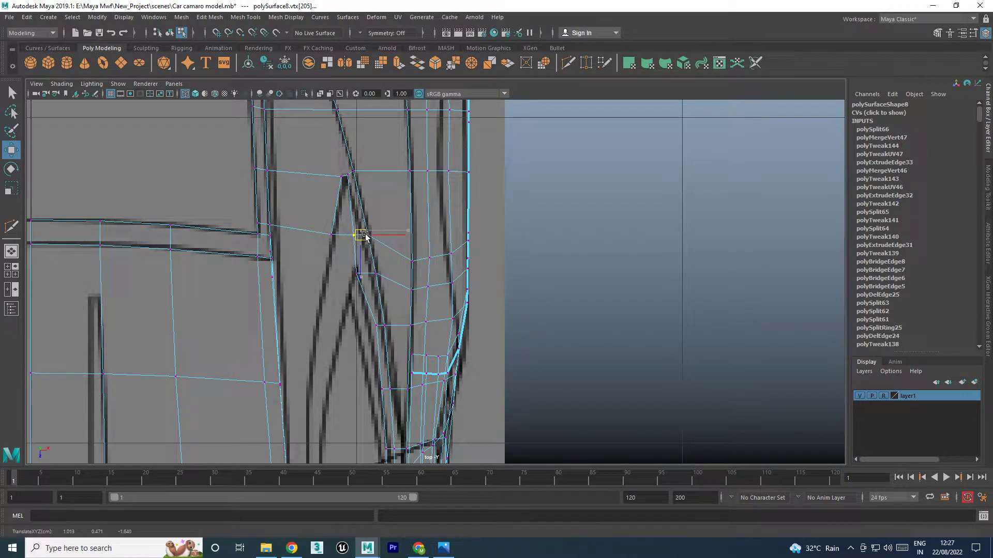
left_click_drag(364, 235, 367, 236)
left_click_drag(368, 282, 365, 281)
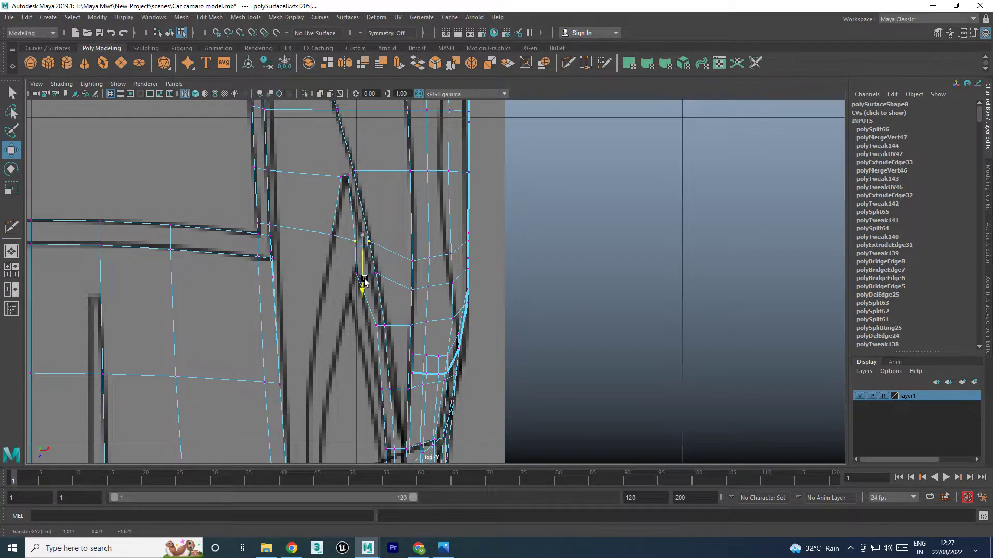
left_click_drag(402, 238, 409, 239)
left_click_drag(371, 269, 370, 273)
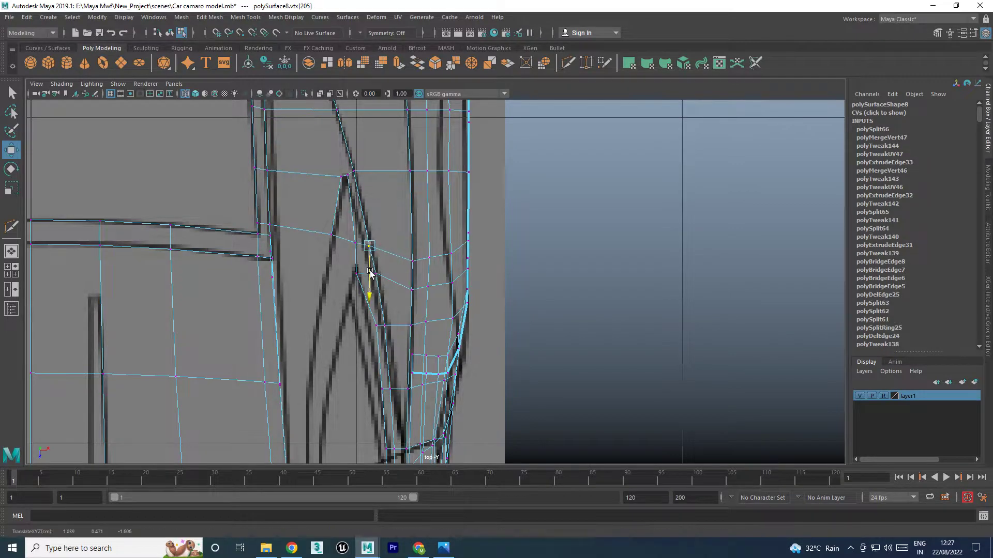
middle_click_drag(398, 309, 398, 282, "alt")
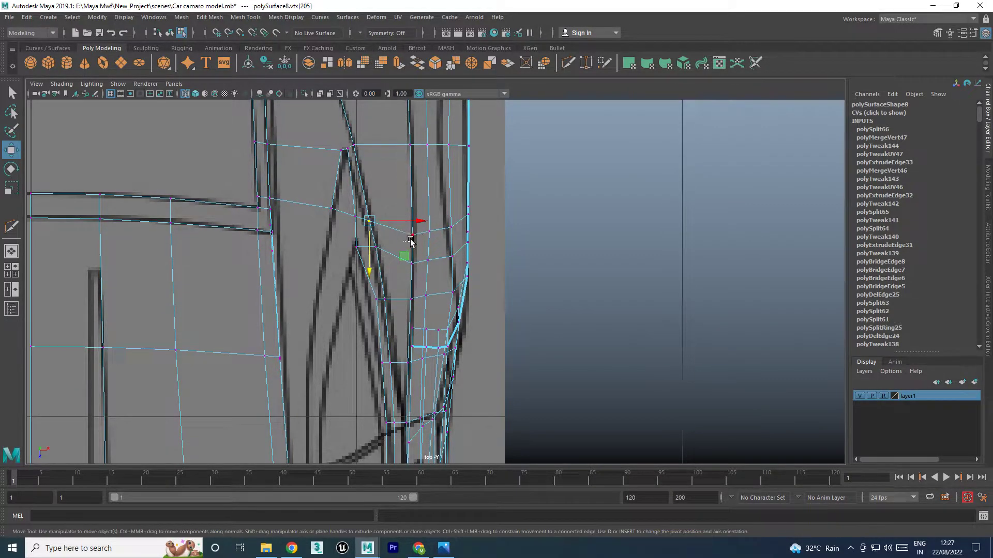
Move the next vertices along the edge onto the outer body outline
left_click_drag(428, 234, 427, 233)
mouse_move(409, 270)
left_mouse_down()
mouse_move(408, 258)
mouse_move(473, 219)
left_mouse_up()
left_click(429, 231)
left_click(451, 226)
middle_click_drag(474, 219, 477, 345, "alt")
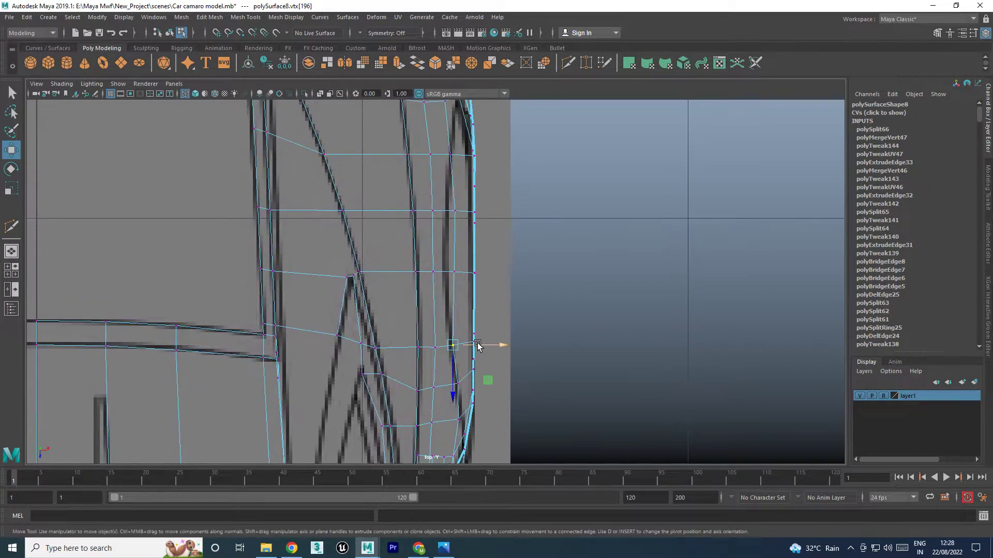
mouse_move(448, 290)
left_mouse_down()
mouse_move(460, 270)
mouse_move(474, 274)
left_mouse_up()
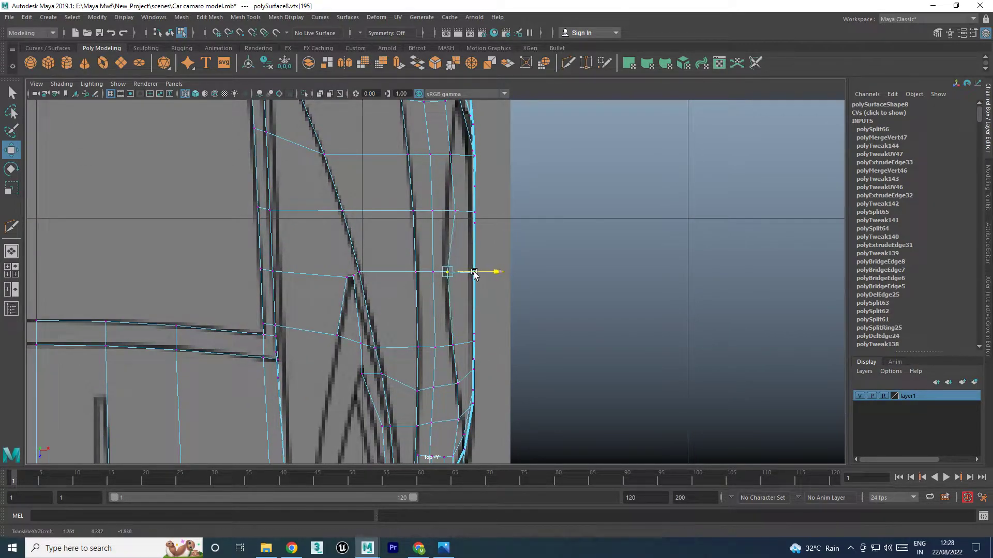
left_click(455, 211)
left_click_drag(469, 211, 461, 211)
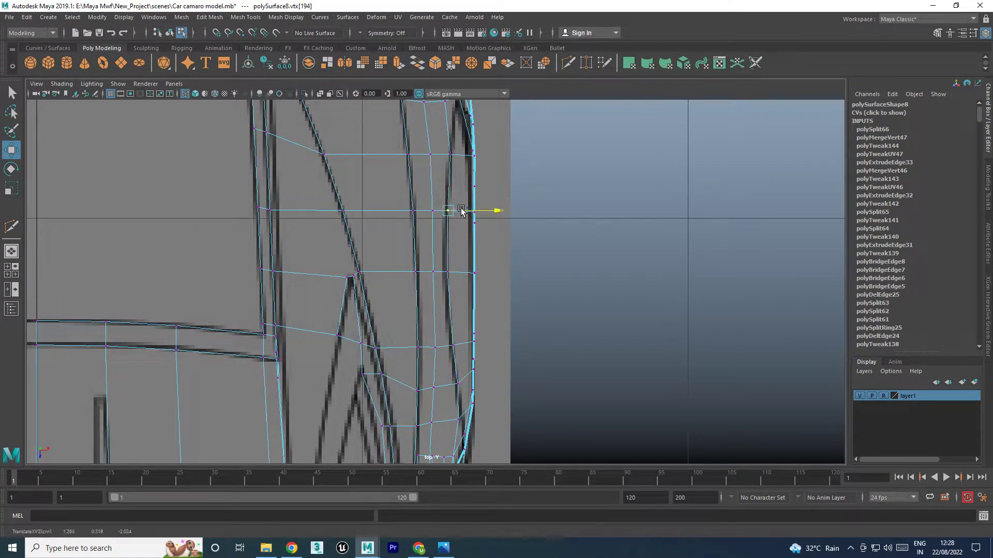
Slide the cut-edge vertex slightly right to match the blueprint
middle_click_drag(457, 188, 454, 251, "alt")
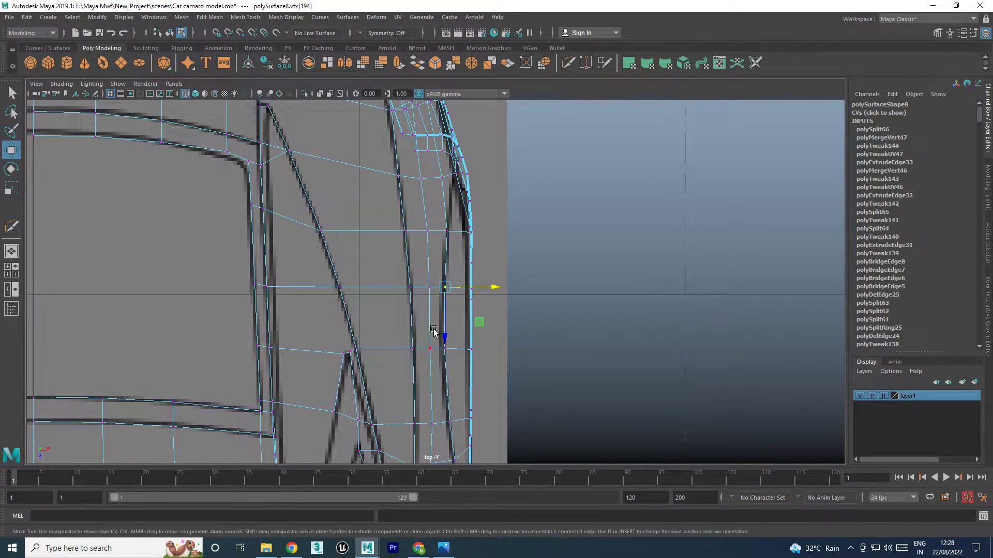
mouse_move(433, 330)
middle_mouse_down("alt")
mouse_move(438, 246)
mouse_move(442, 270)
mouse_move(434, 255)
middle_mouse_up("alt")
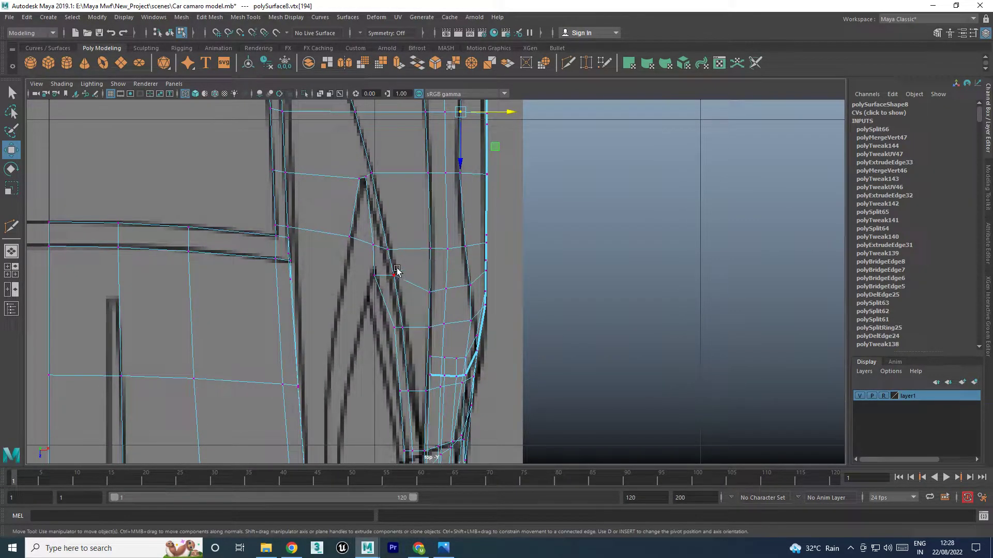
left_click(389, 250)
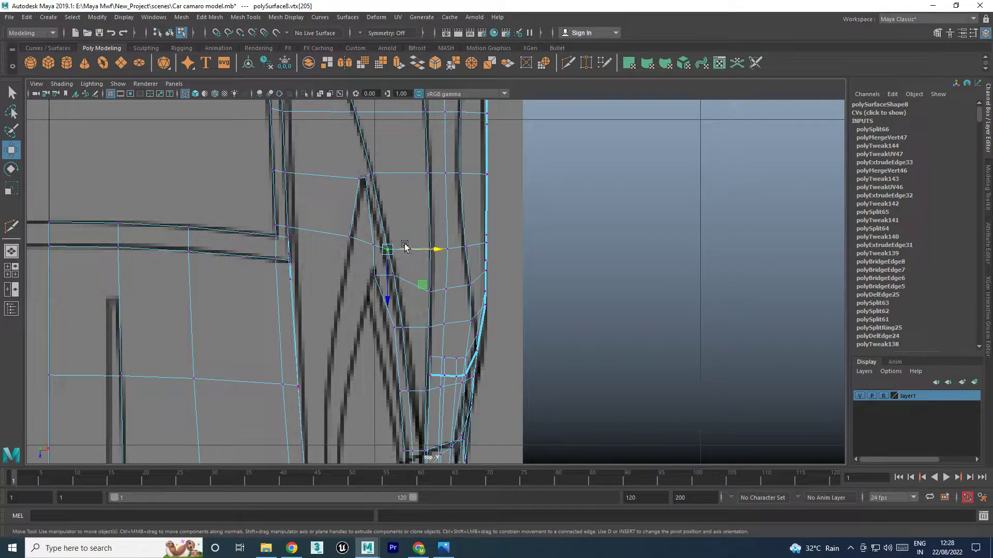
left_click_drag(405, 247, 409, 252)
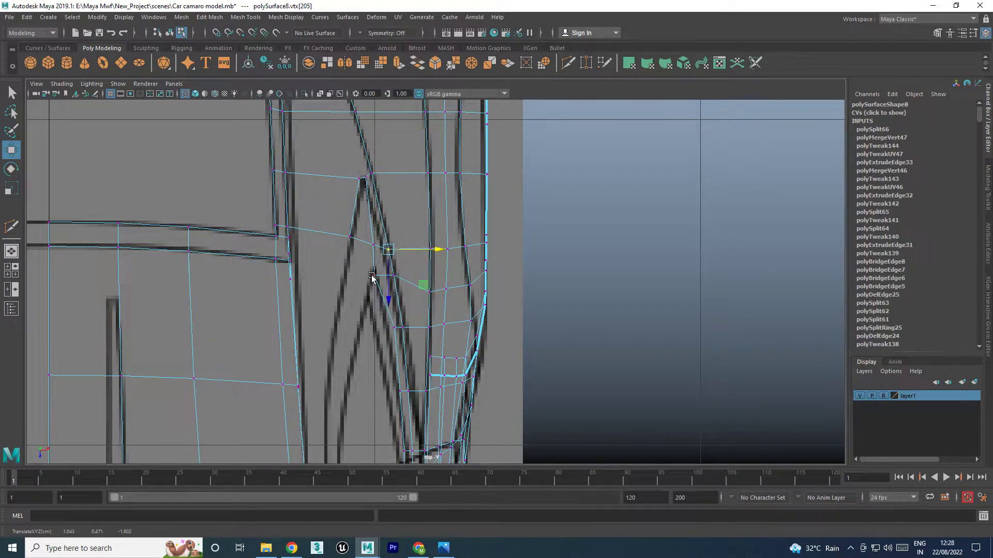
key("space")
Inspect the rear pillar corner in the perspective and back views
key("space")
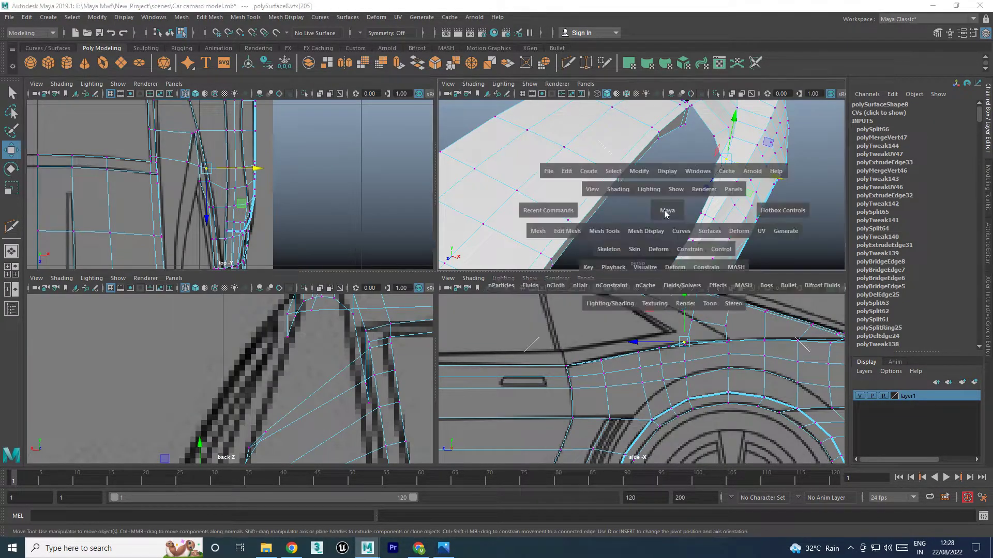
mouse_move(606, 239)
left_mouse_down("alt")
mouse_move(550, 224)
mouse_move(610, 215)
mouse_move(641, 224)
mouse_move(628, 230)
mouse_move(634, 251)
mouse_move(537, 246)
mouse_move(512, 259)
mouse_move(549, 248)
left_mouse_up("alt")
key("space")
key("space")
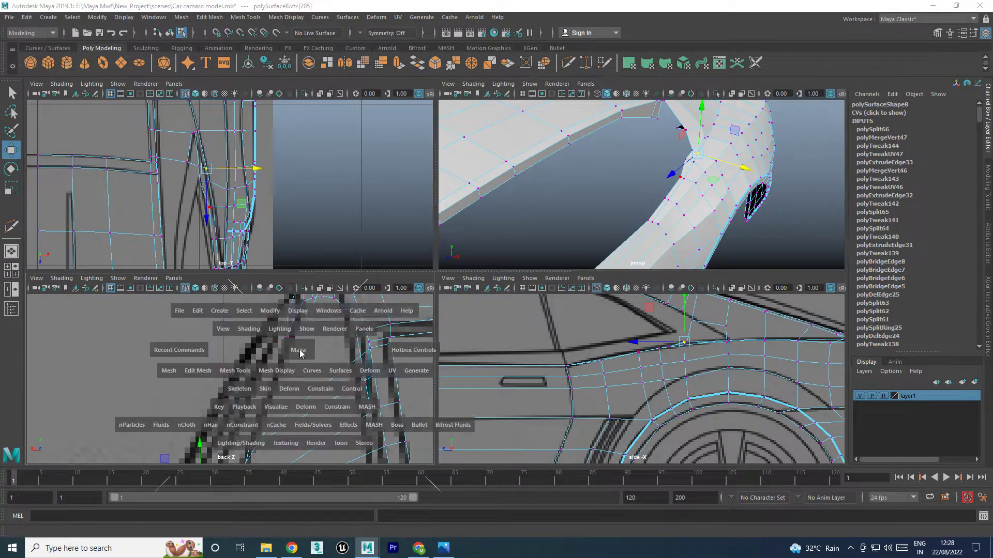
key("space")
scroll(428, 367, "down", 3)
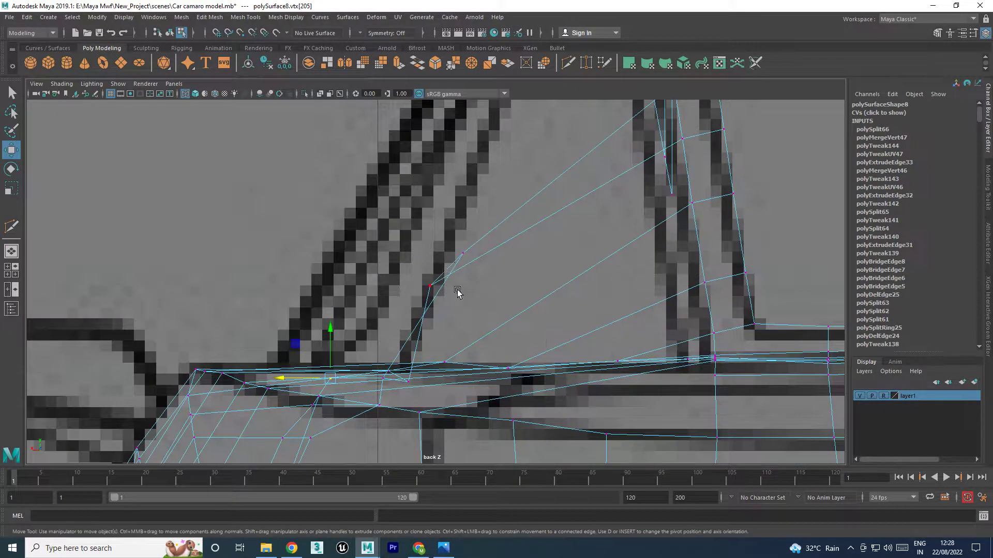
key("space")
left_click_drag(691, 164, 692, 155, "alt")
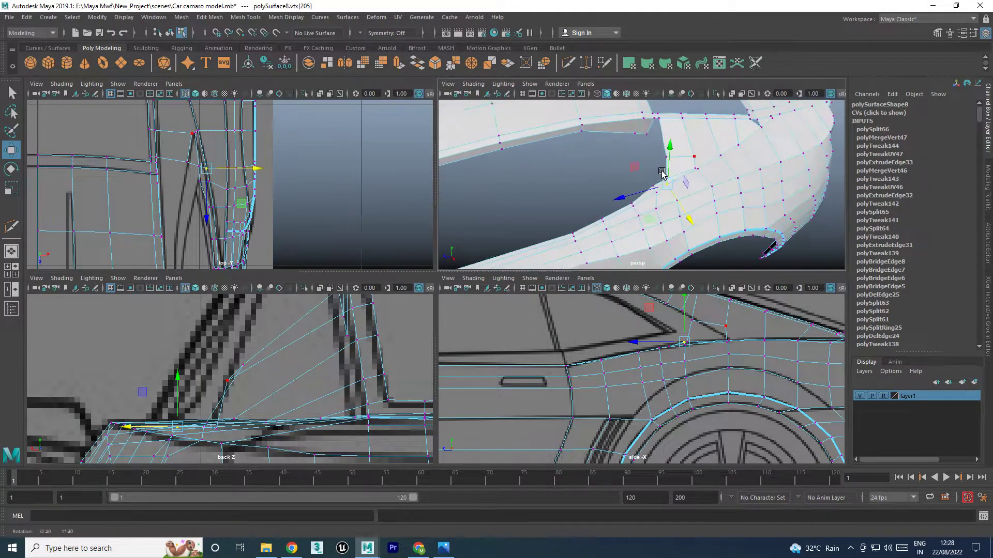
left_click(693, 154)
key("space")
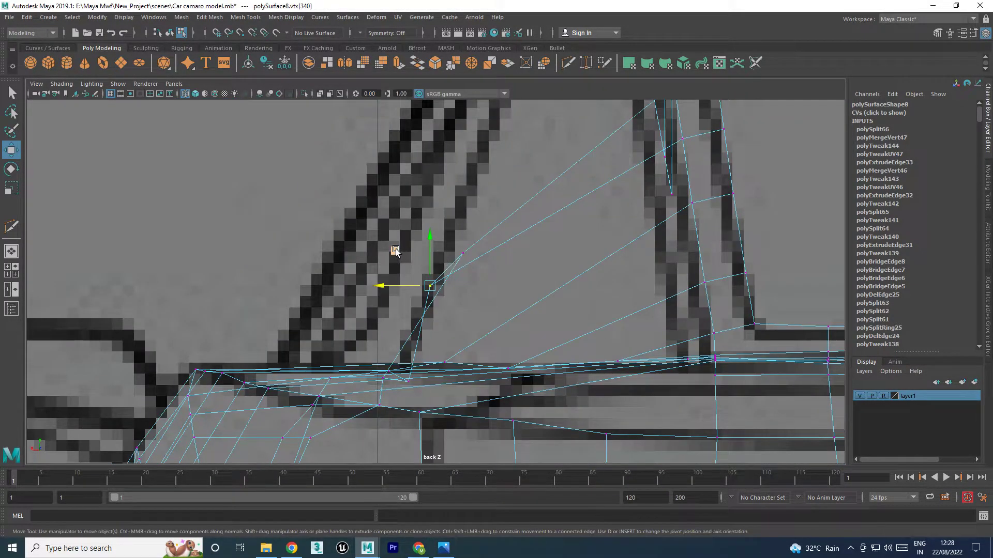
key("space")
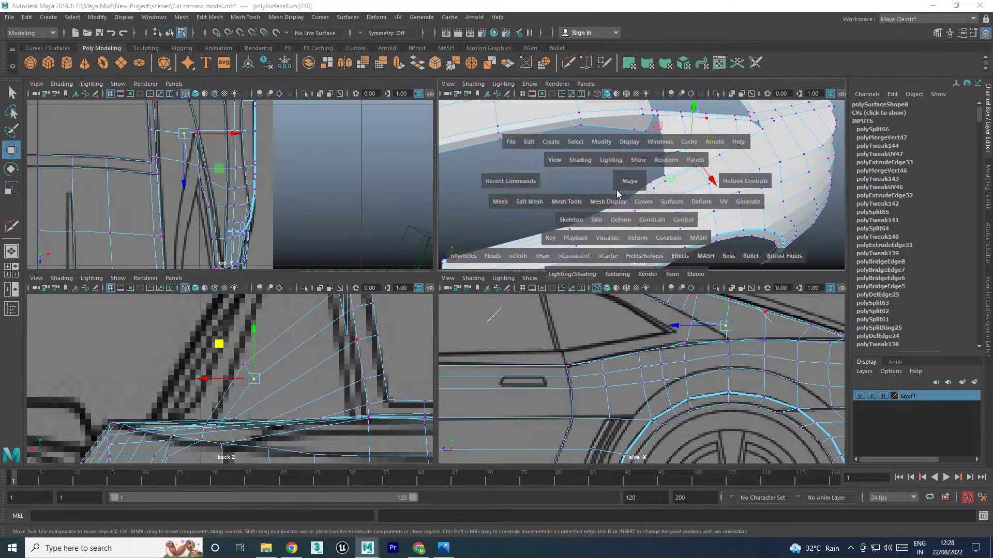
mouse_move(618, 194)
left_mouse_down("alt")
mouse_move(671, 206)
mouse_move(627, 206)
mouse_move(514, 255)
left_mouse_up("alt")
key("space")
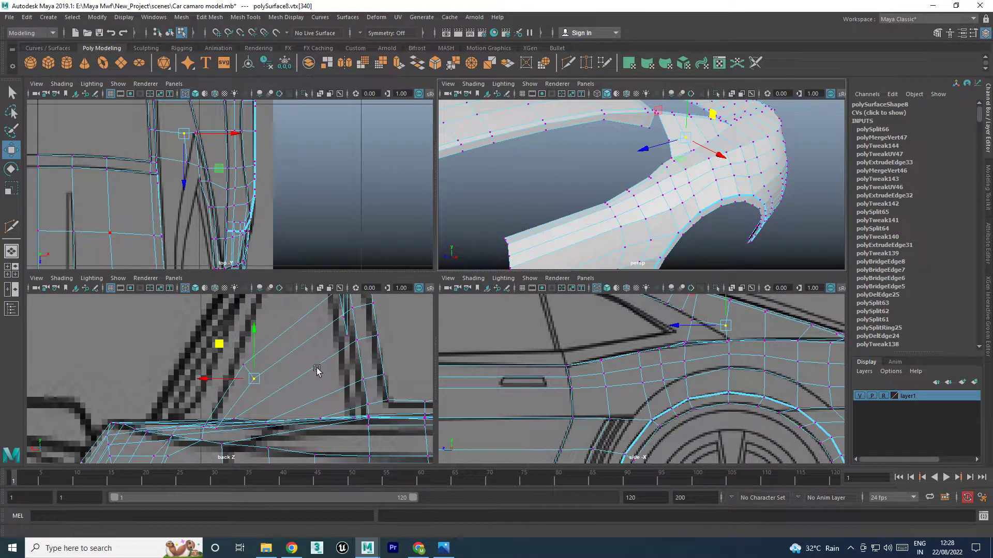
key("space")
scroll(538, 324, "down", 2)
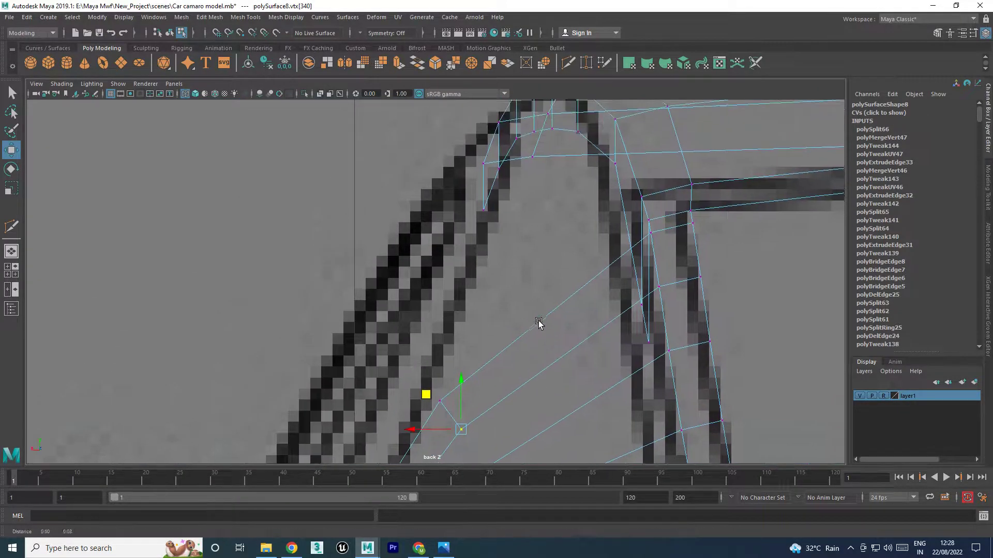
Move the two pillar corner vertices up and left onto the rear blueprint line
left_click_drag(595, 354, 652, 283)
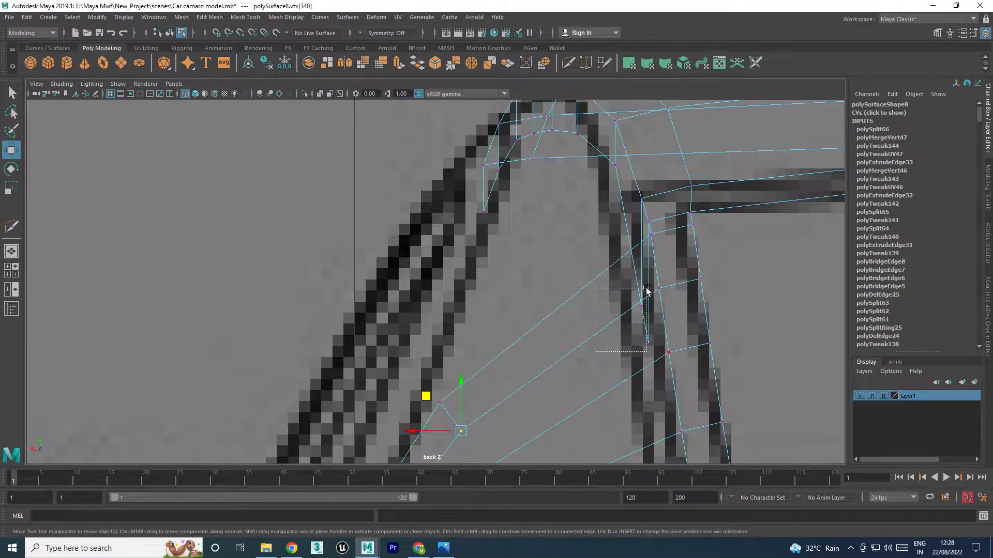
middle_click_drag(615, 288, 466, 261)
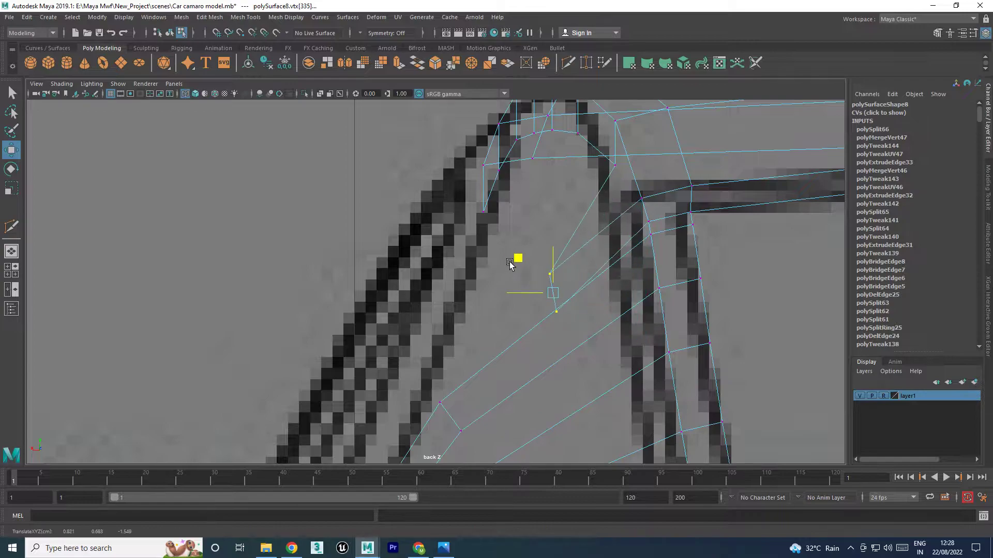
key("space")
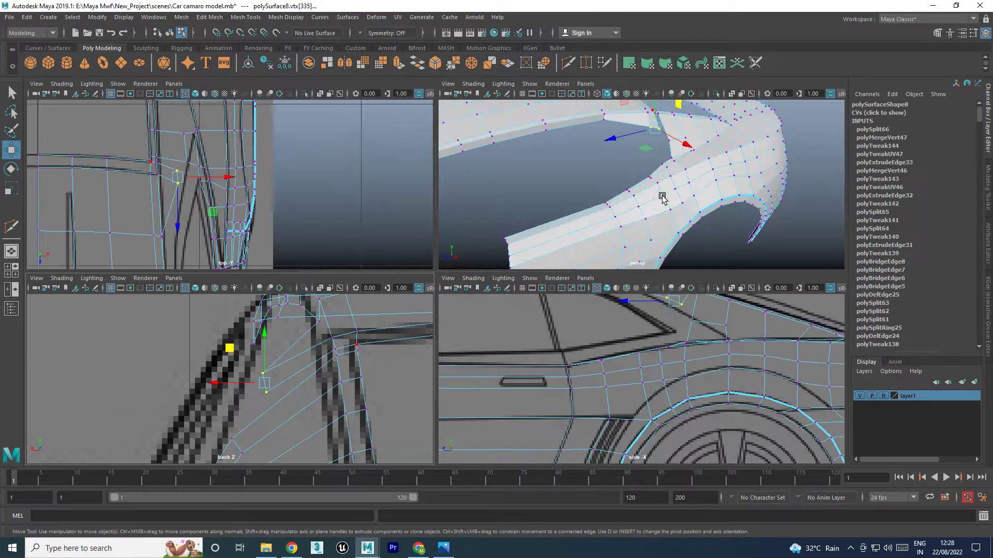
mouse_move(660, 195)
left_mouse_down("alt")
mouse_move(628, 147)
mouse_move(676, 154)
left_mouse_up("alt")
Extrude the open edge at the rear pillar's bottom down toward the body
right_click(676, 153)
left_click(675, 124)
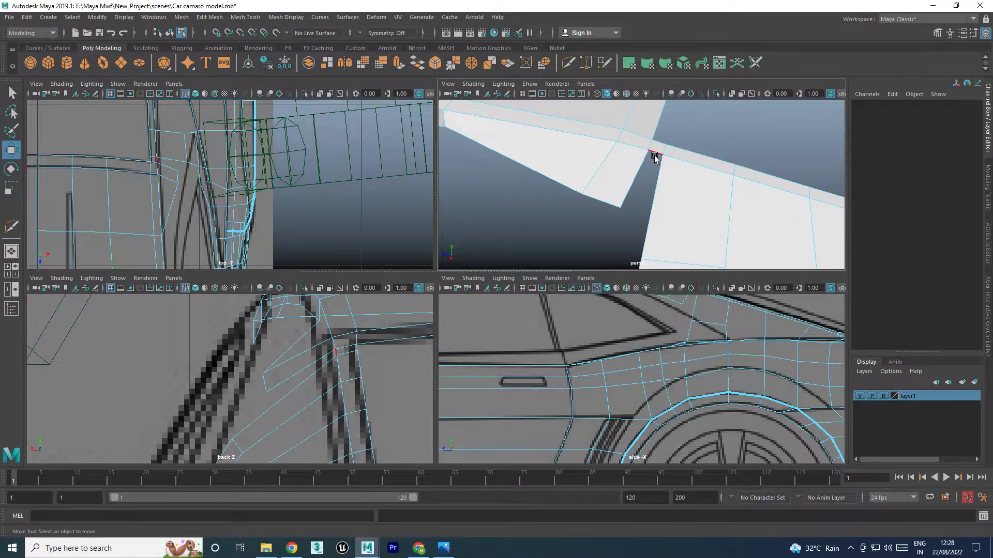
left_click(649, 170)
right_click_drag(654, 155, 649, 181, "shift")
left_click_drag(650, 181, 641, 215)
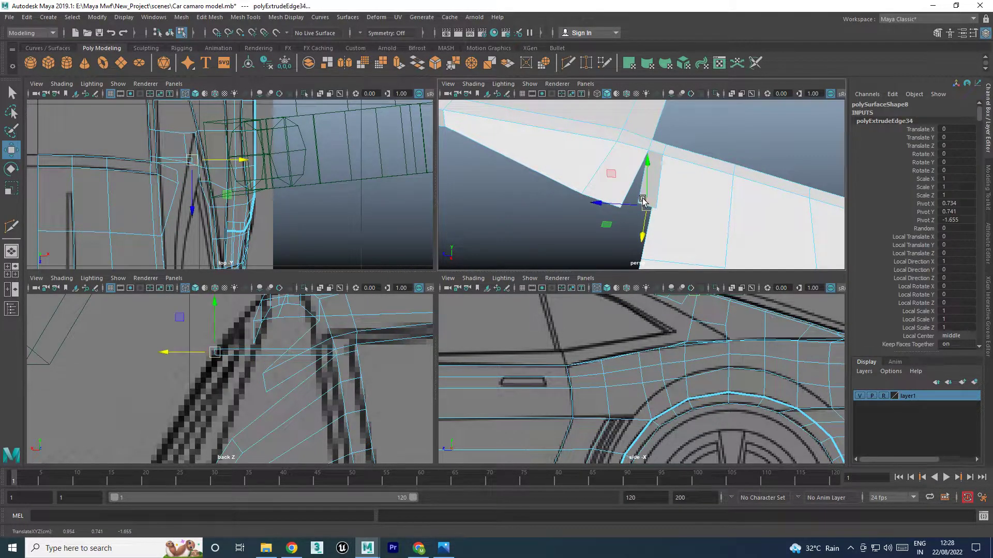
Target Weld the new pillar vertex onto the body vertex
right_click(642, 201)
left_click(629, 207)
right_click_drag(630, 207, 620, 199, "shift")
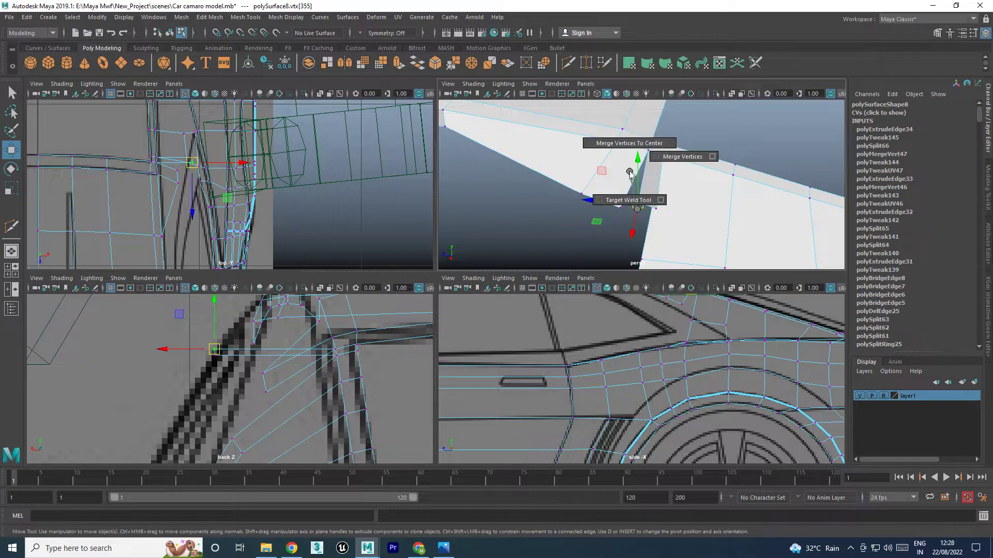
mouse_move(637, 203)
left_mouse_down()
mouse_move(608, 214)
mouse_move(644, 210)
left_mouse_up()
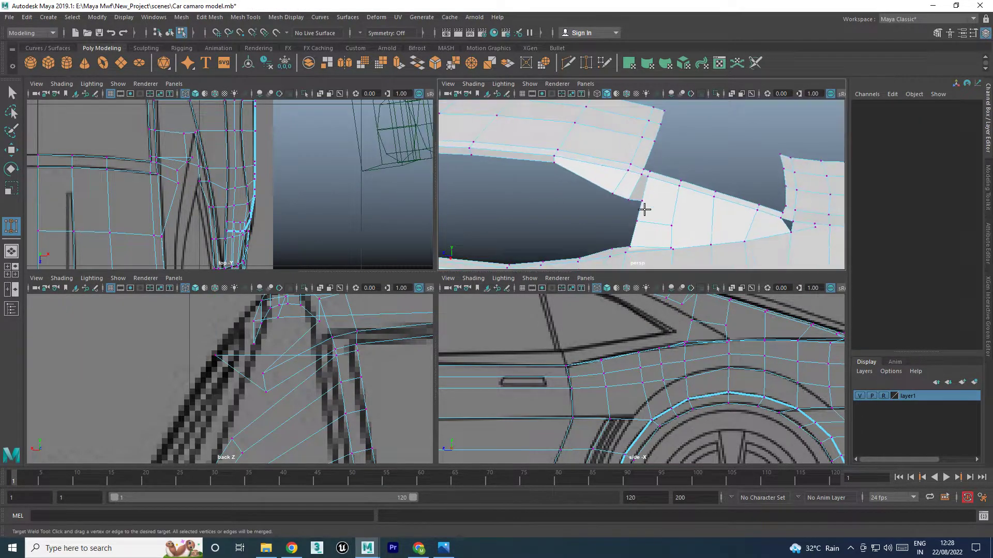
Shift the welded vertex and the next seam vertex along X
key("w")
left_click(642, 202)
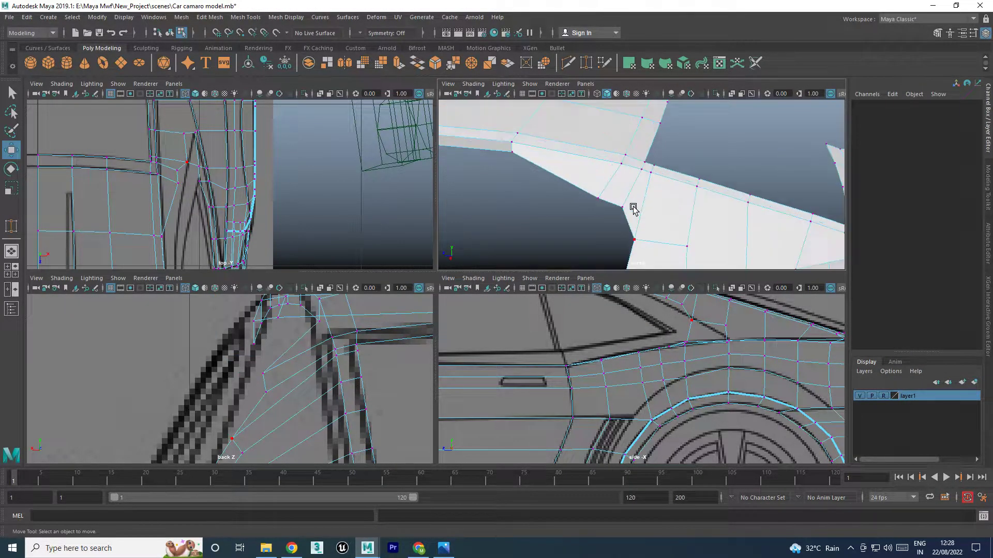
mouse_move(650, 217)
left_mouse_down("alt")
mouse_move(637, 207)
mouse_move(646, 199)
left_mouse_up("alt")
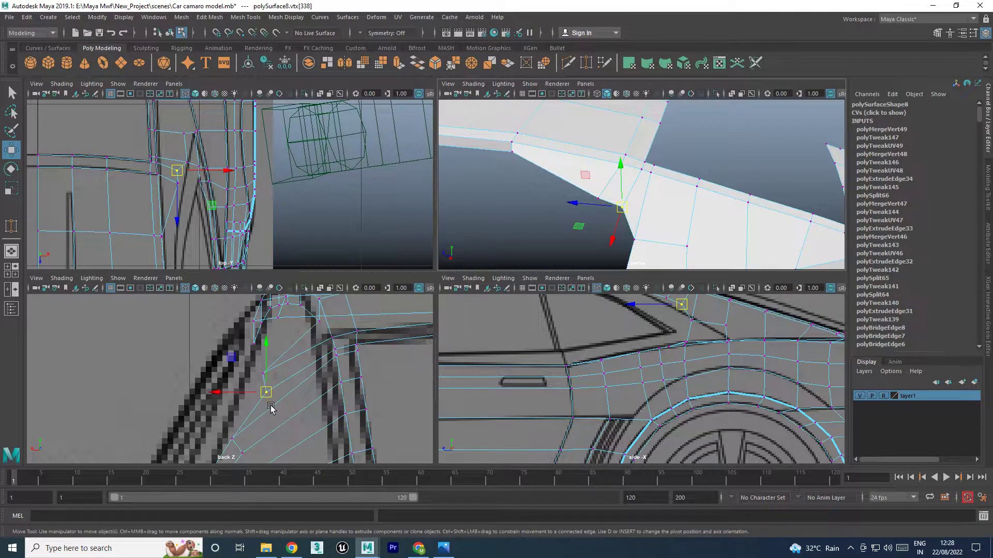
left_click_drag(242, 394, 223, 406)
middle_click_drag(223, 405, 287, 378, "alt")
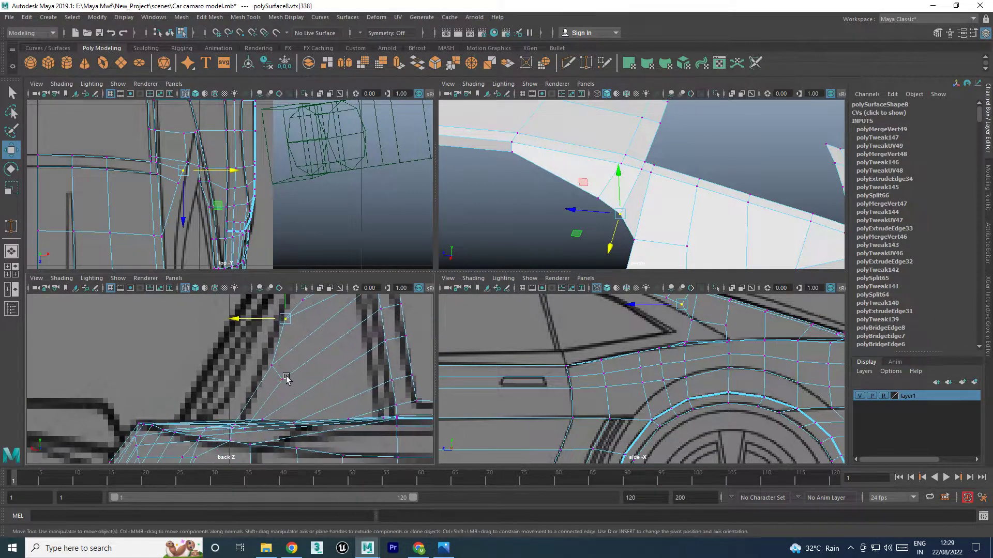
left_click_drag(274, 357, 287, 385)
middle_click_drag(323, 327, 305, 372, "alt")
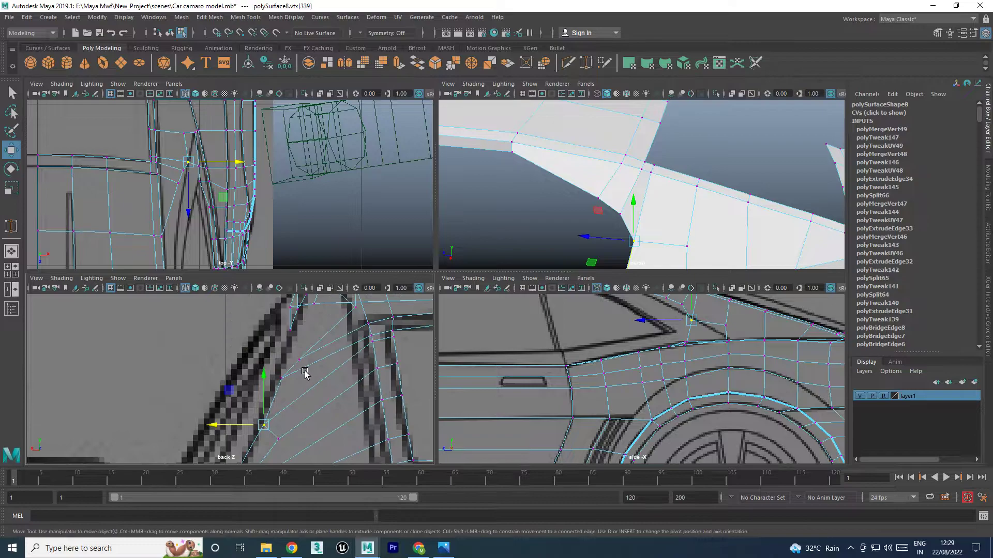
left_click_drag(288, 350, 308, 363)
left_click_drag(281, 359, 267, 357)
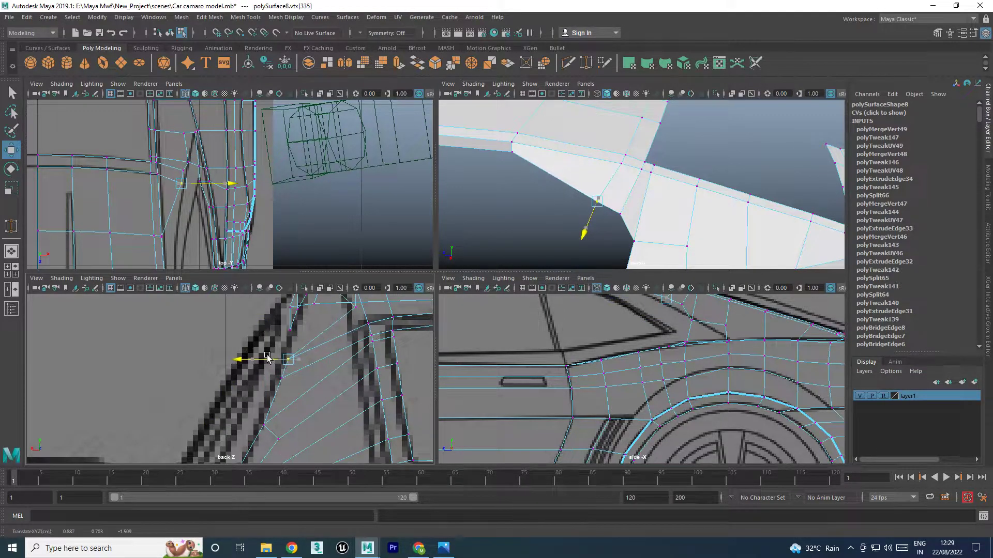
In the enlarged top view, move the upper and lower pillar vertices right
key("space")
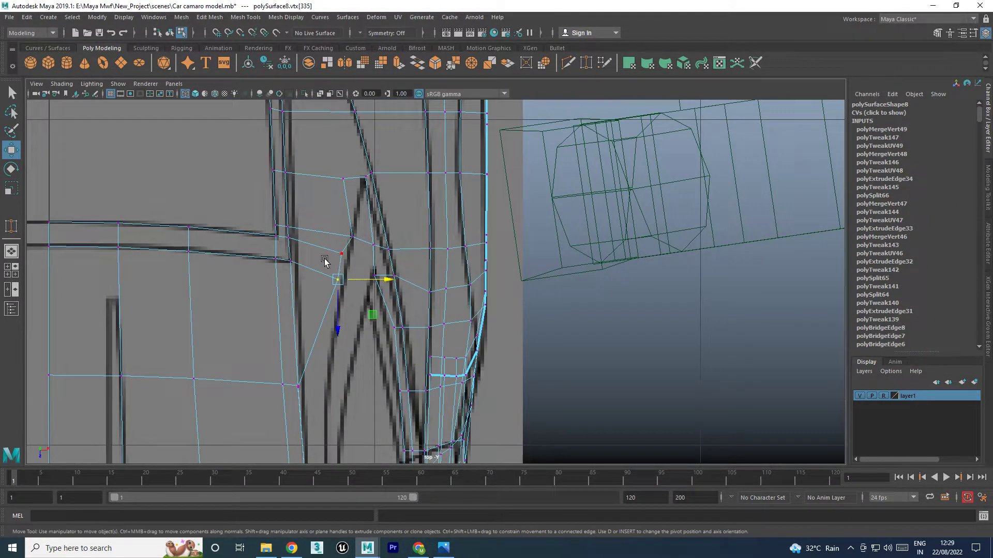
mouse_move(324, 261)
left_mouse_down()
mouse_move(383, 237)
mouse_move(376, 255)
left_mouse_up()
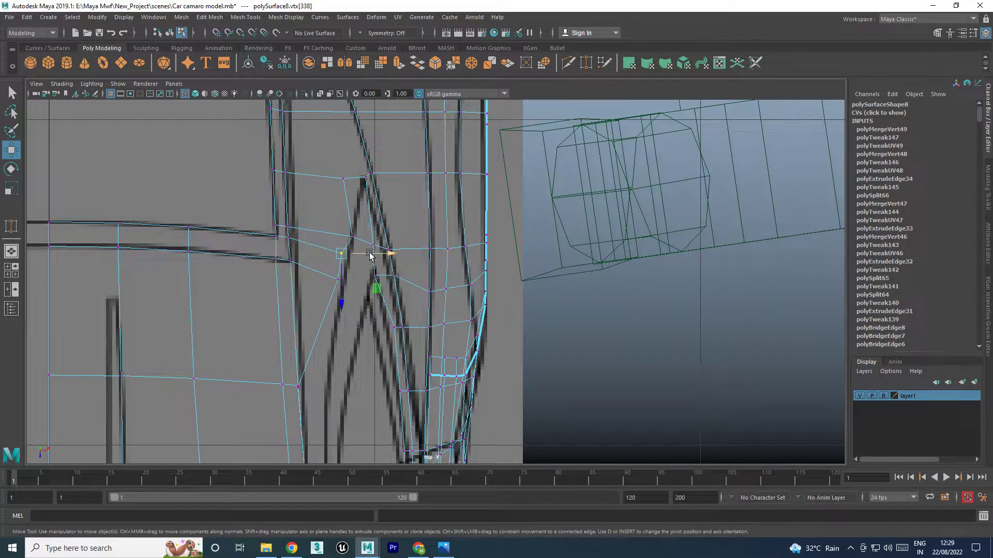
left_click(344, 179)
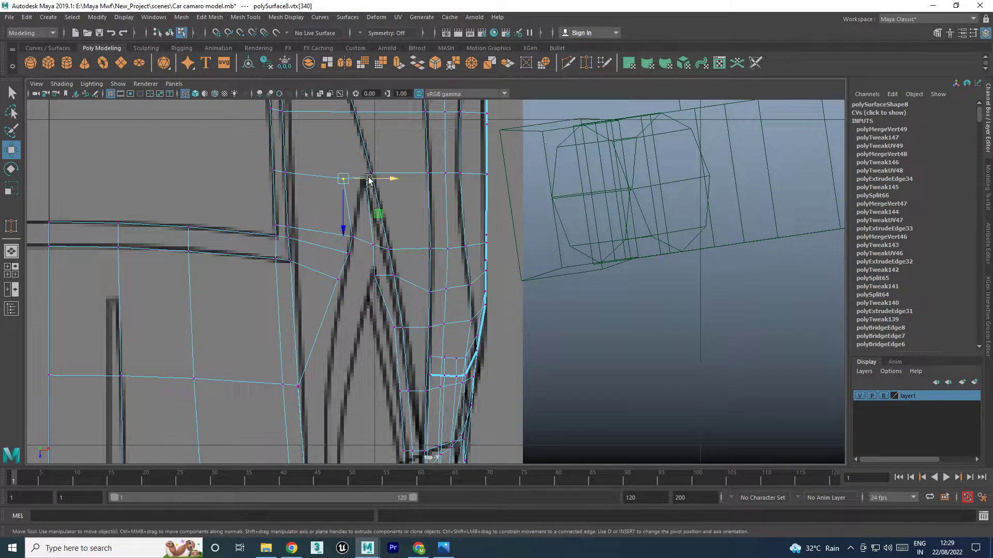
left_click_drag(369, 180, 388, 179)
left_click(338, 279)
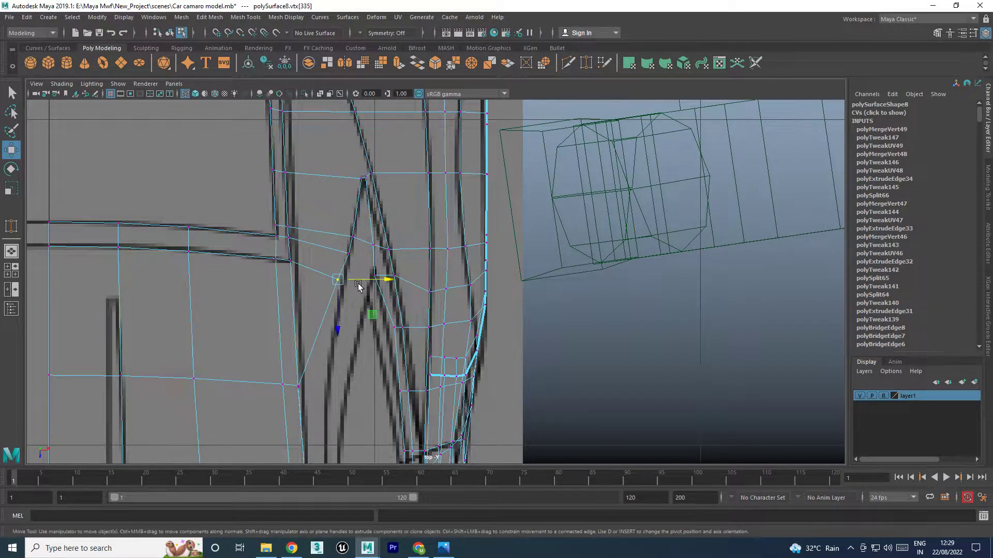
left_click_drag(361, 279, 364, 280)
key("space")
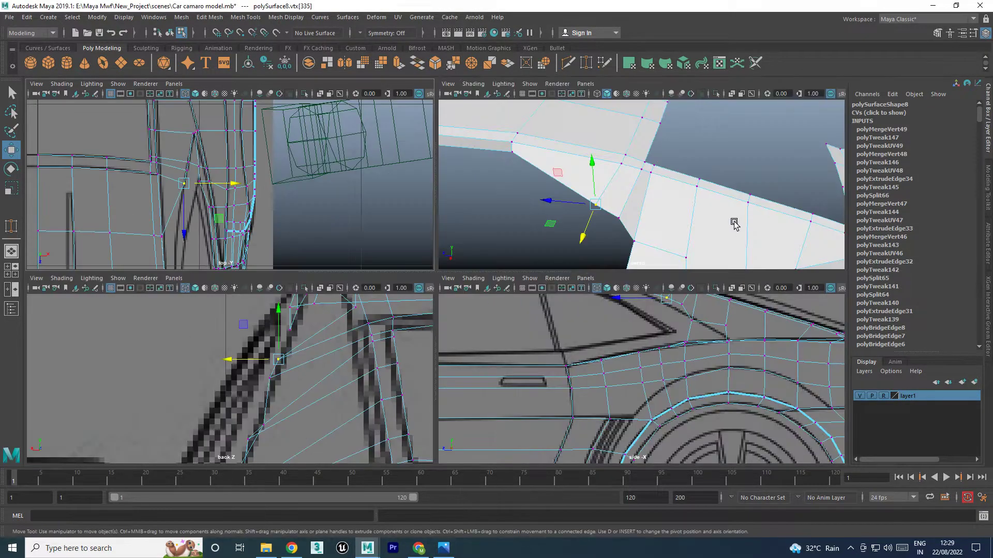
Move the next three seam vertices along X into line
left_click_drag(731, 222, 618, 221, "alt")
left_click(608, 188)
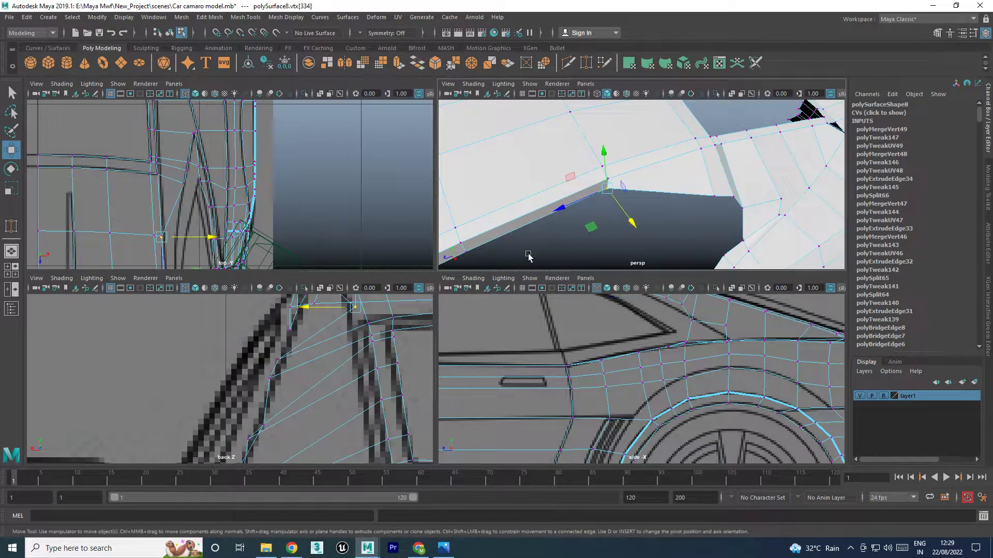
middle_click_drag(225, 237, 248, 172, "alt")
left_click_drag(222, 177, 237, 177)
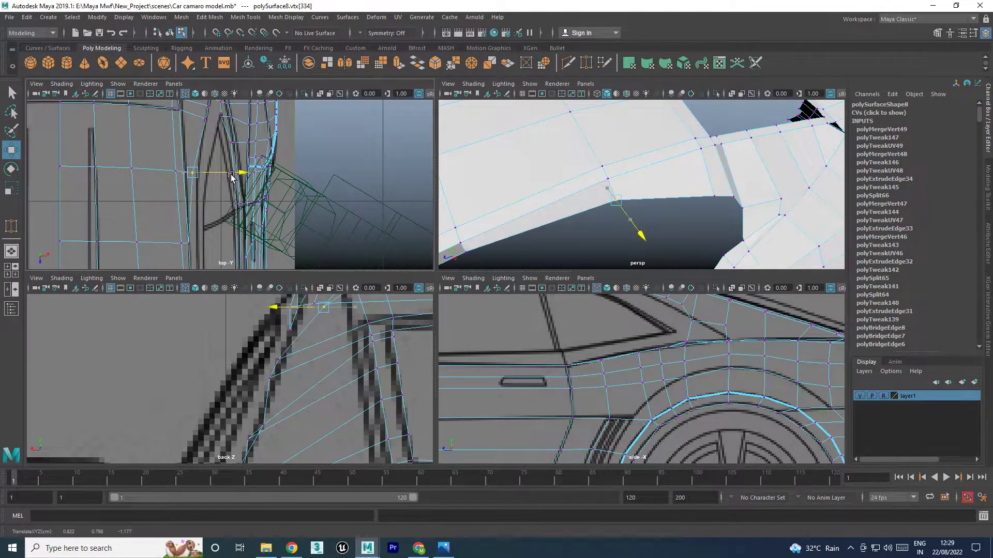
left_click(595, 154)
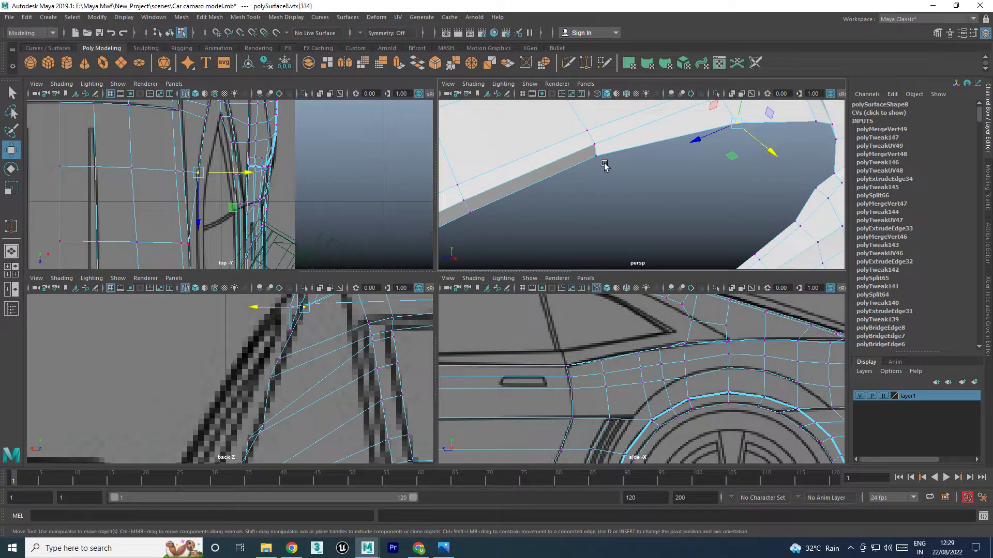
left_click_drag(225, 247, 232, 247)
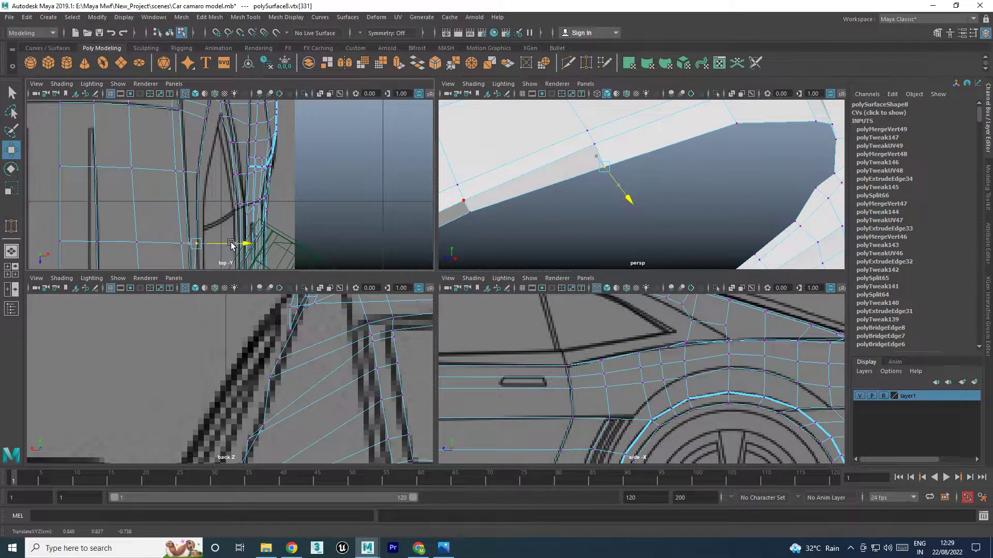
middle_click_drag(445, 248, 604, 212, "alt")
left_click(704, 129)
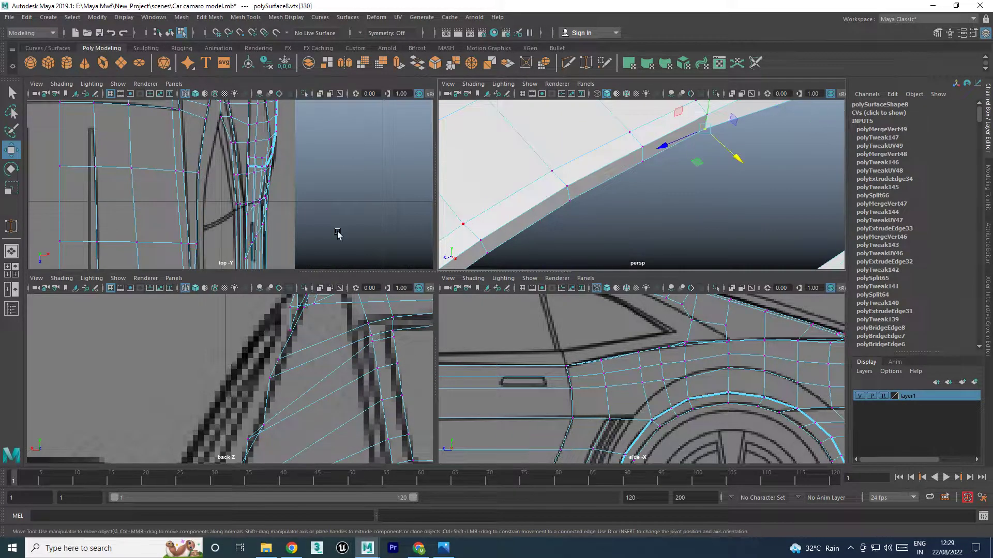
middle_click_drag(170, 255, 190, 186, "alt")
left_click_drag(223, 223, 230, 224)
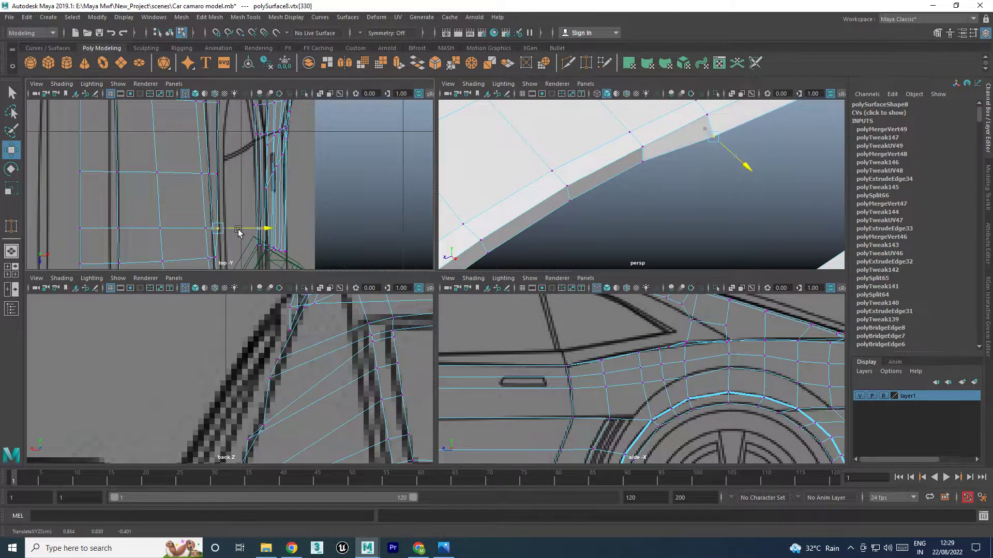
Slide one more seam vertex along X, then clear the selection
left_click(649, 164)
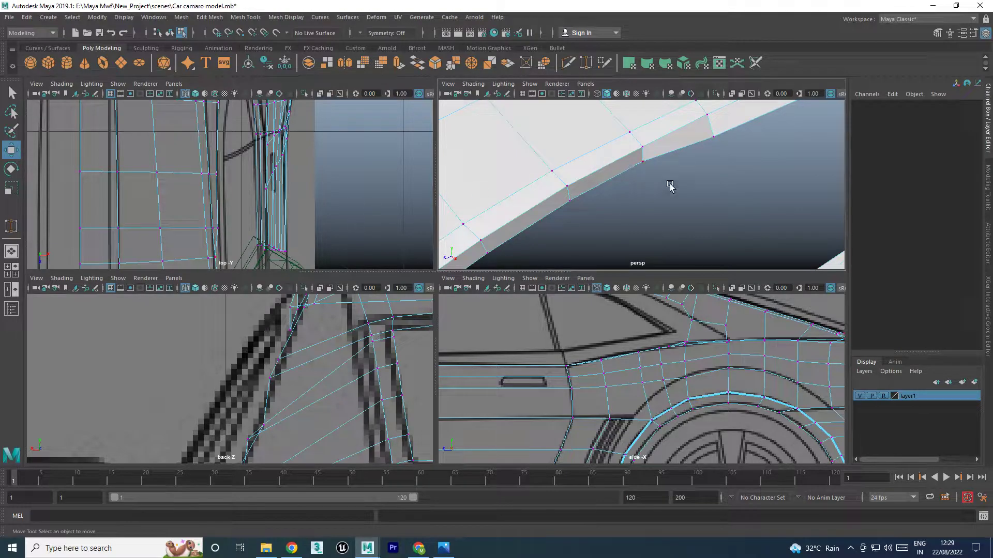
left_click(650, 163)
middle_click_drag(228, 206, 248, 191, "alt")
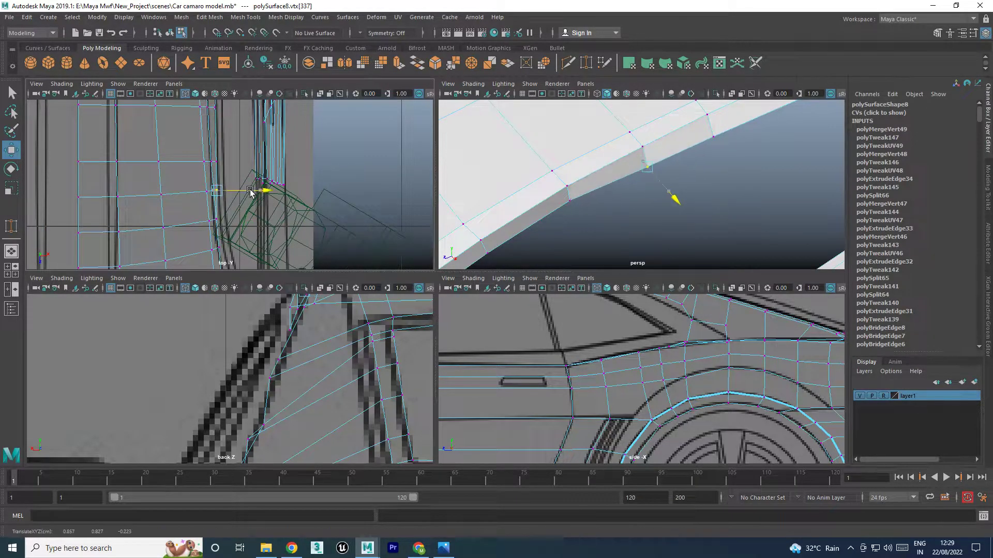
left_click_drag(261, 191, 251, 192)
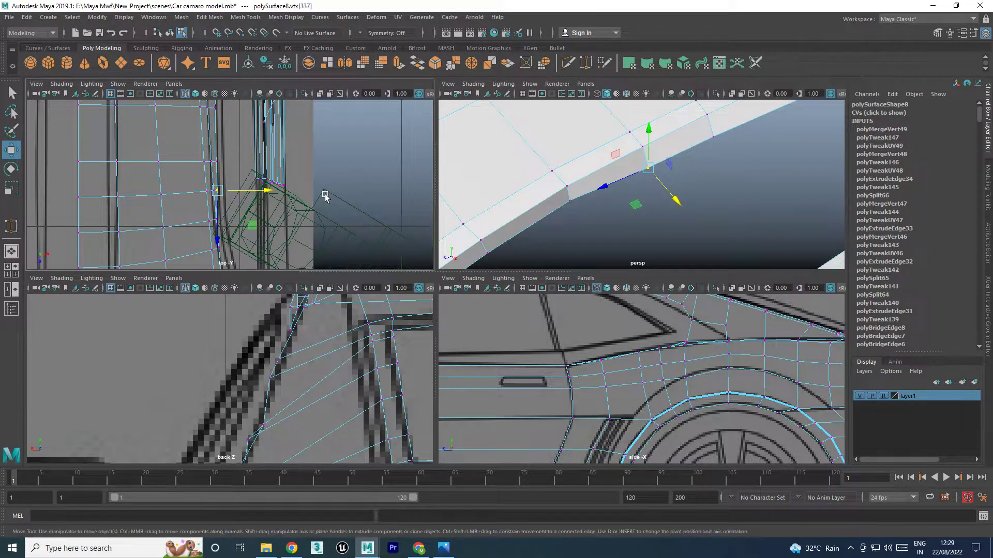
left_click(302, 217)
left_click(305, 216)
Select the fender body mesh, frame it in the top view, and enter vertex mode
scroll(300, 214, "down", 5)
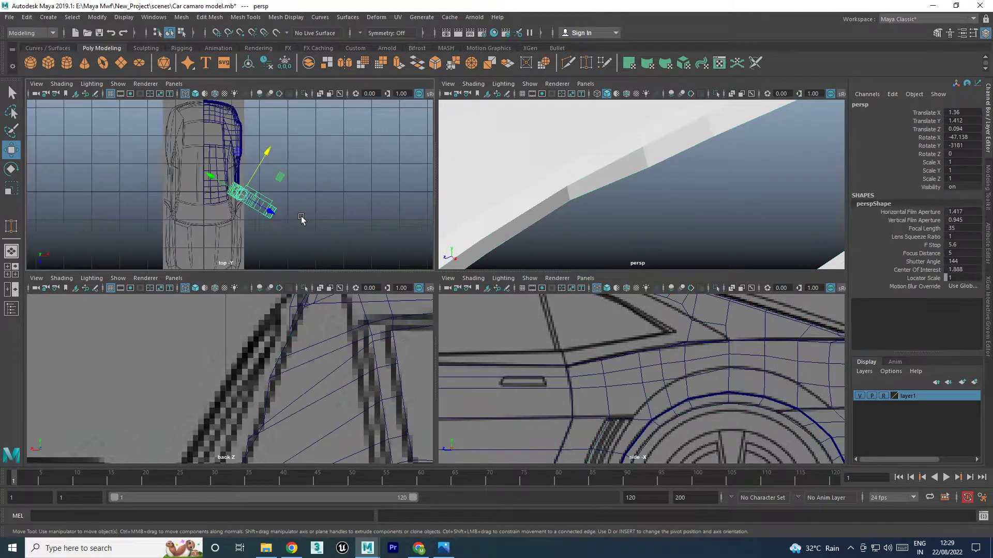
left_click_drag(249, 202, 320, 243)
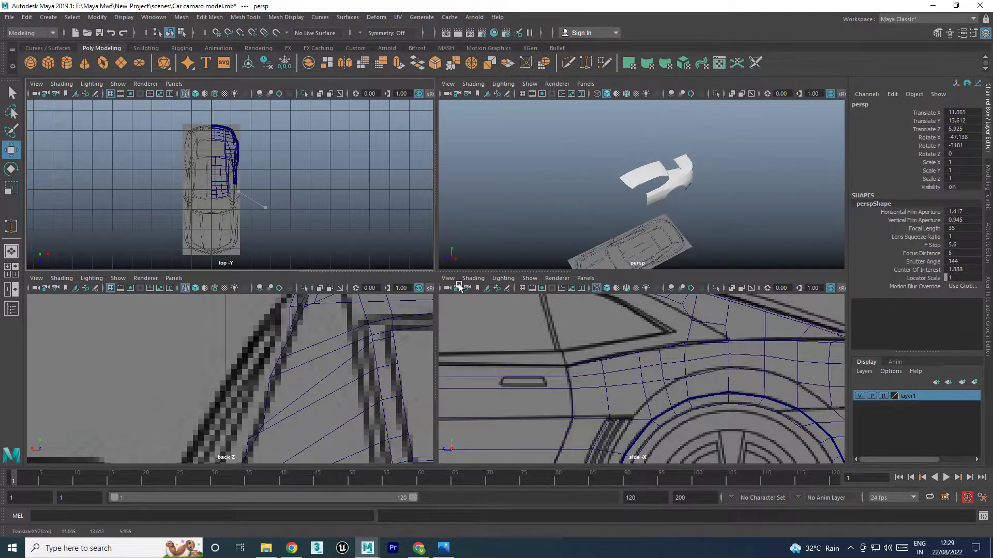
left_click(228, 186)
scroll(222, 184, "up", 3)
key("f")
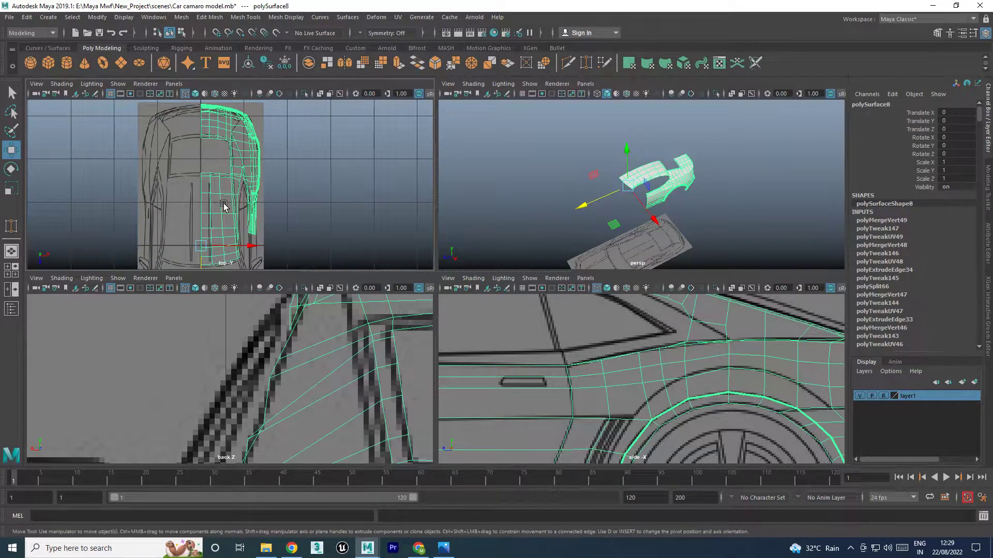
scroll(224, 205, "up", 5)
right_click_drag(249, 151, 215, 159)
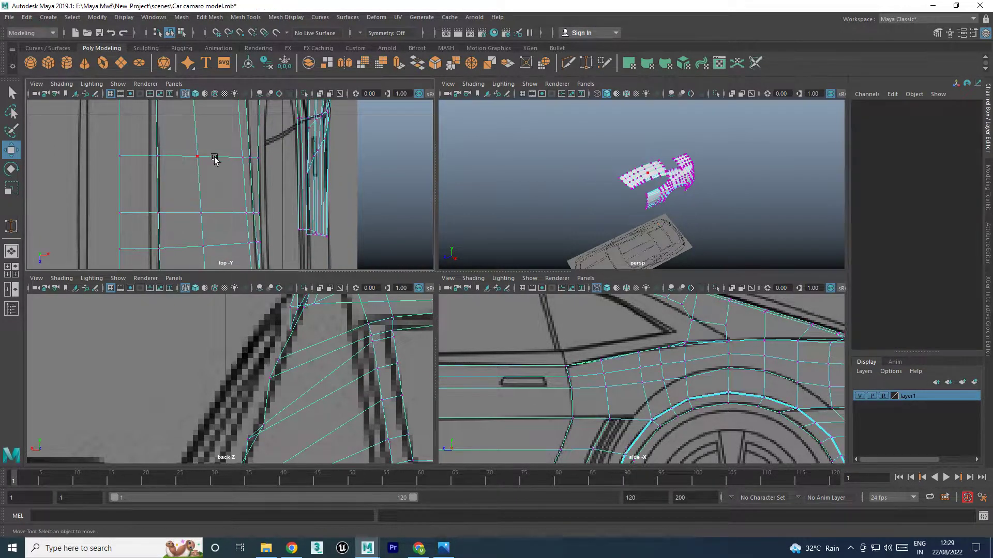
Frame the fender's gap vertex in a full-size perspective view
scroll(250, 124, "down", 2)
scroll(250, 124, "down", 2)
left_click(672, 180)
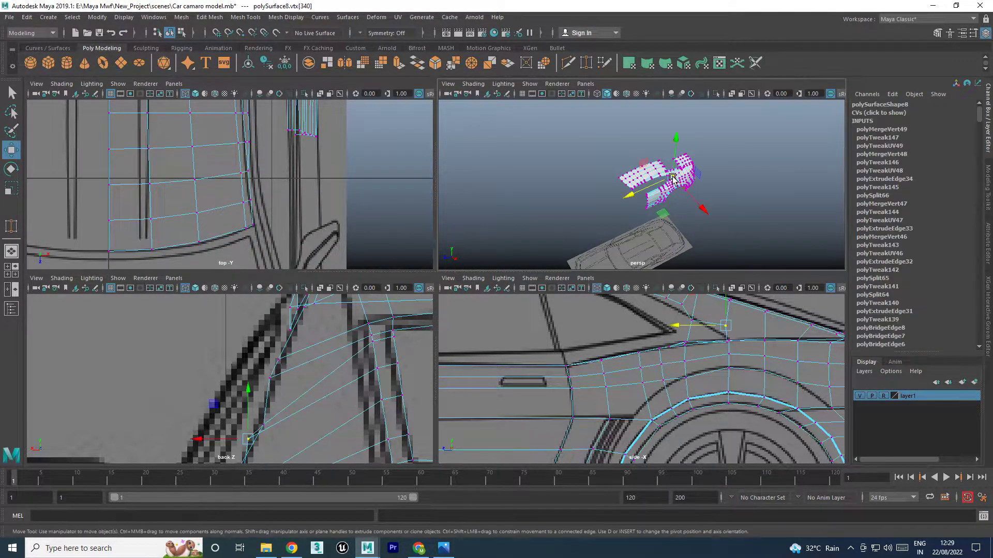
key("f")
middle_click_drag(551, 195, 719, 172, "alt")
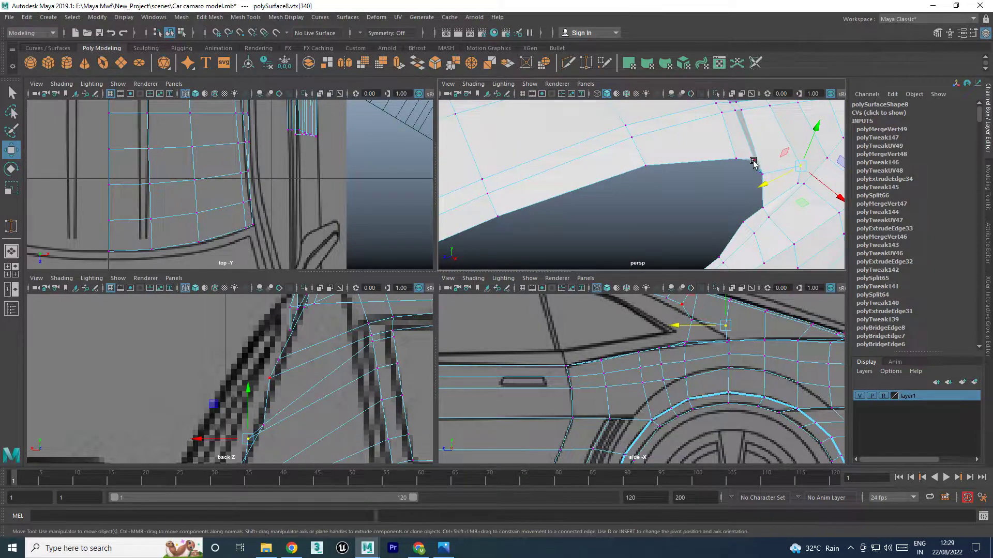
mouse_move(753, 163)
left_mouse_down("alt")
mouse_move(592, 191)
mouse_move(707, 174)
mouse_move(620, 173)
left_mouse_up("alt")
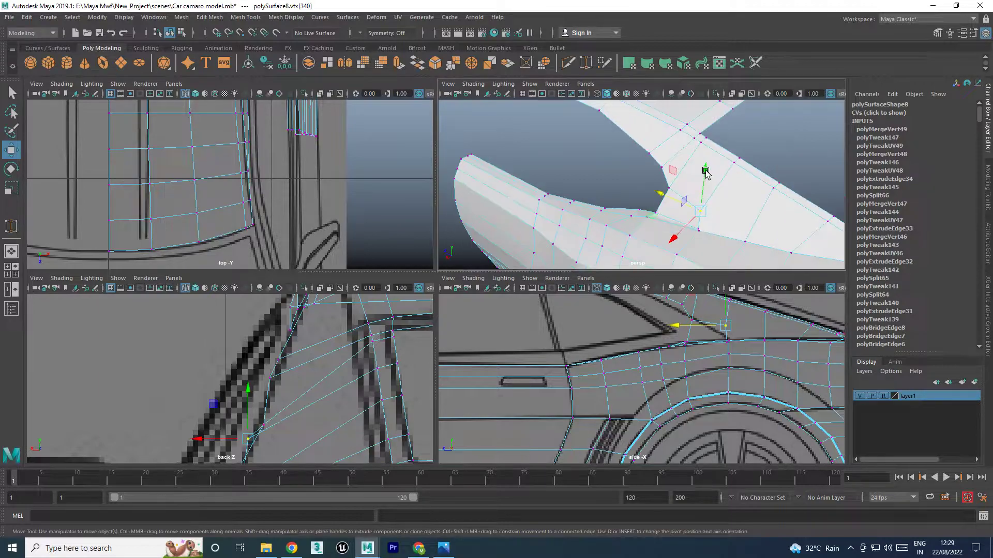
key("space")
Target Weld the loose corner vertex onto its neighbour, removing the sliver face
mouse_move(563, 195)
right_mouse_down()
mouse_move(559, 152)
mouse_move(561, 164)
right_mouse_up()
left_click(564, 174)
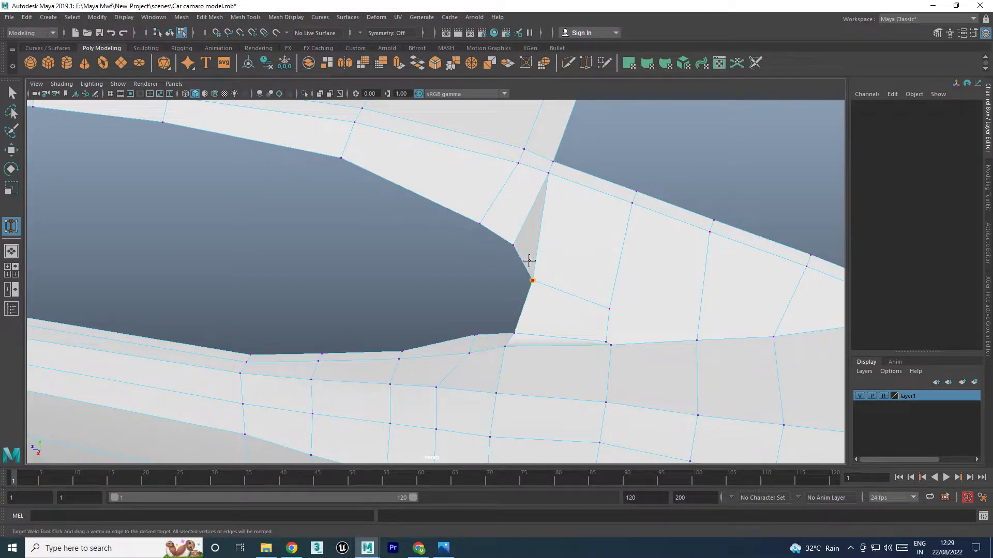
left_click_drag(529, 261, 514, 245)
key("w")
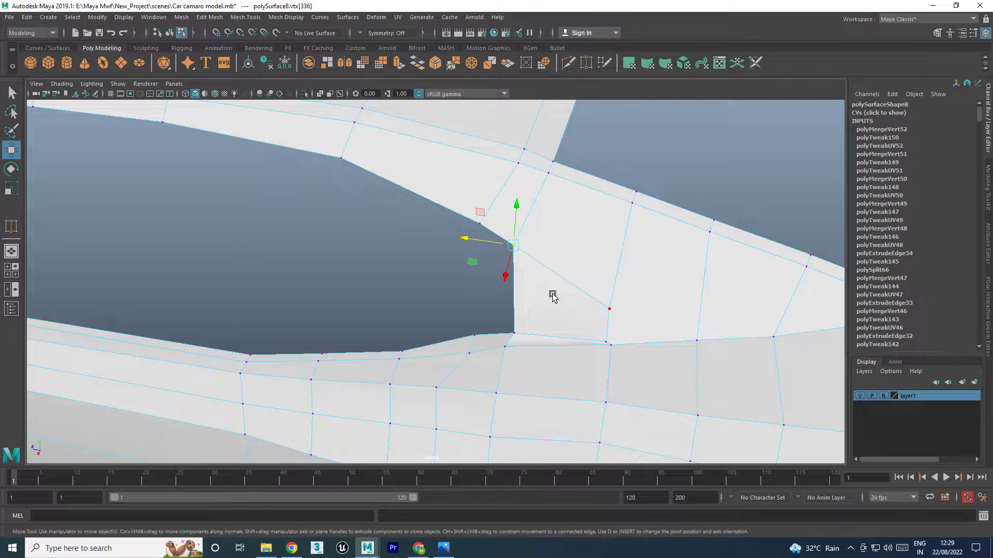
key("space")
key("space")
scroll(373, 313, "up", 3)
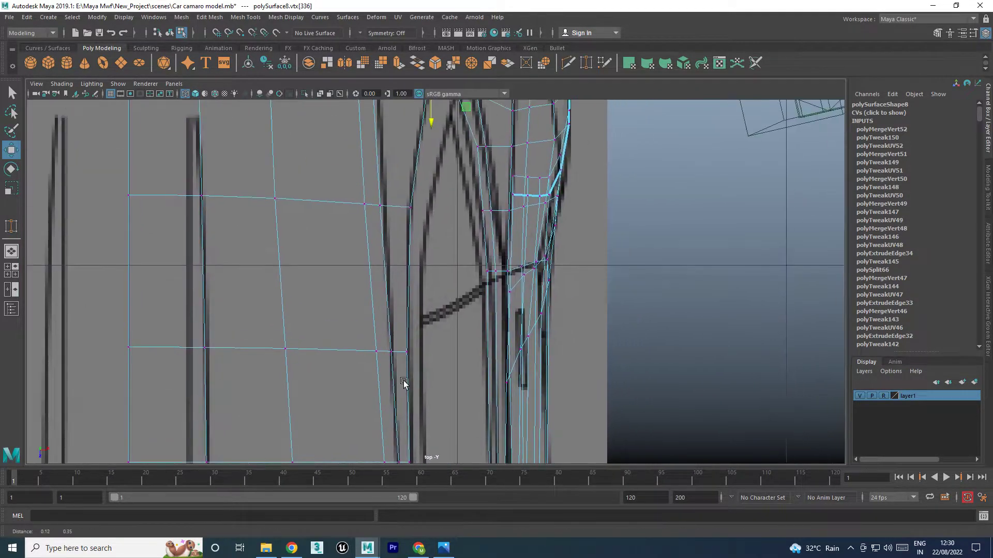
scroll(403, 387, "up", 3)
middle_click_drag(443, 368, 443, 430, "alt")
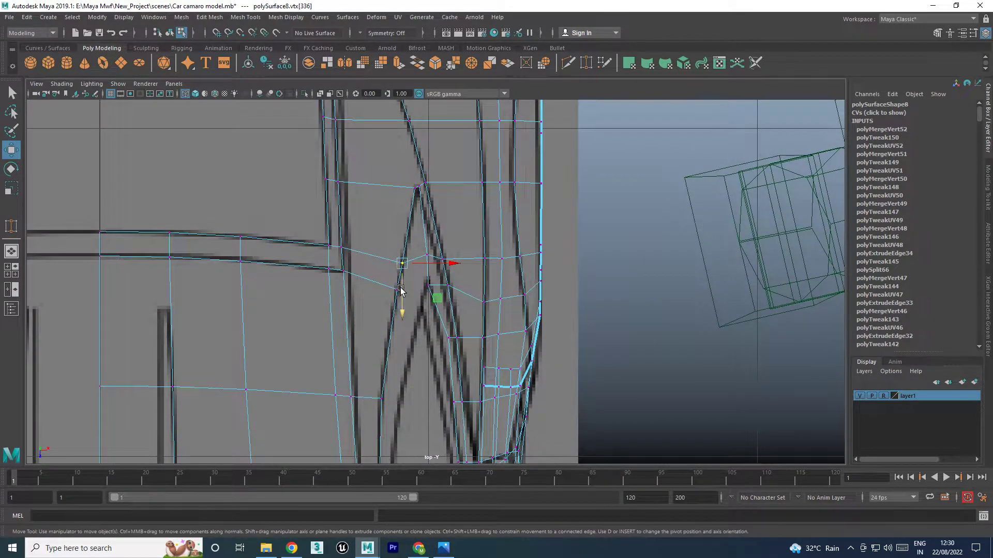
Nudge a pillar vertex up onto the blueprint line and pick its neighbours
left_click_drag(400, 290, 402, 277)
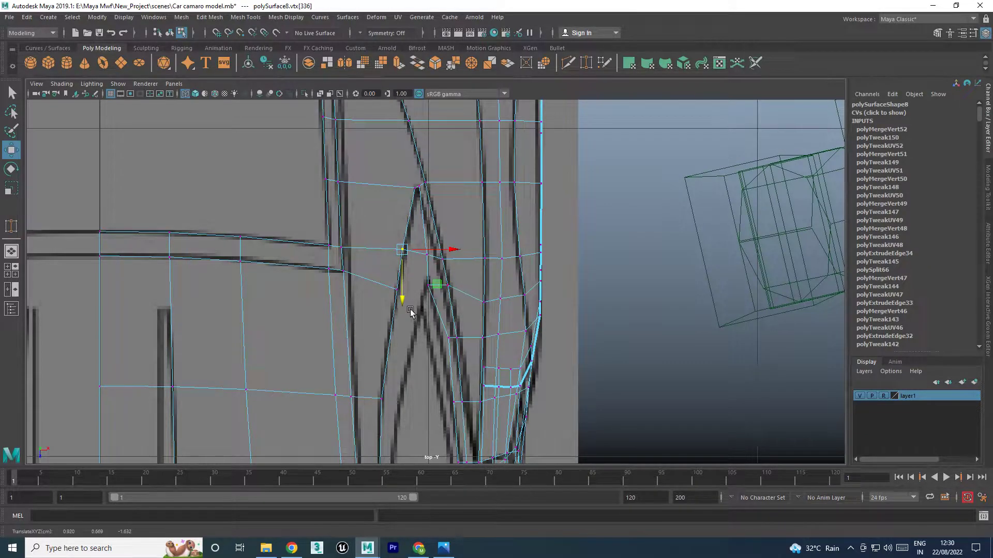
left_click(428, 284)
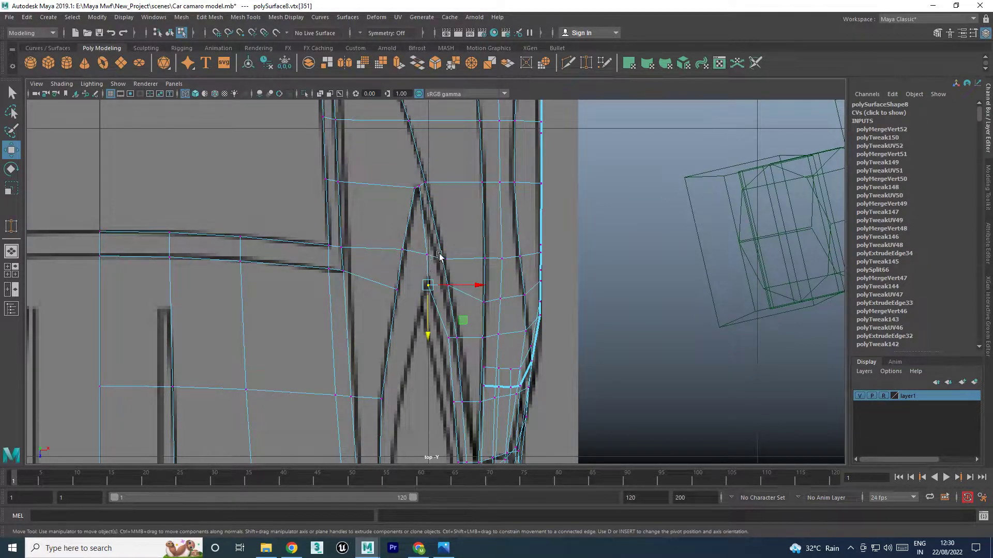
left_click(439, 256)
key("space")
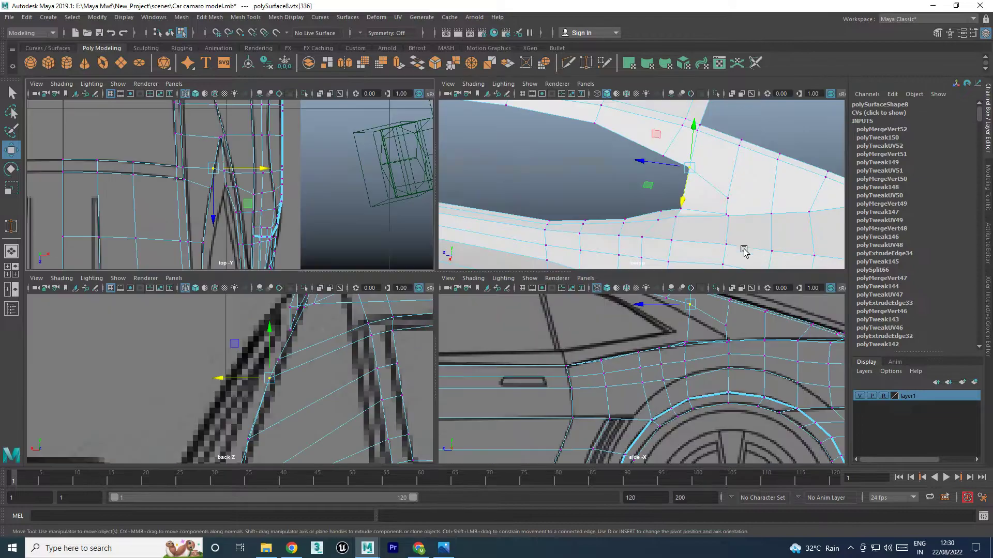
key("space")
In perspective, slide the pillar's inner corner vertex along X and adjust the top corner vertex
left_click_drag(528, 248, 492, 226, "alt")
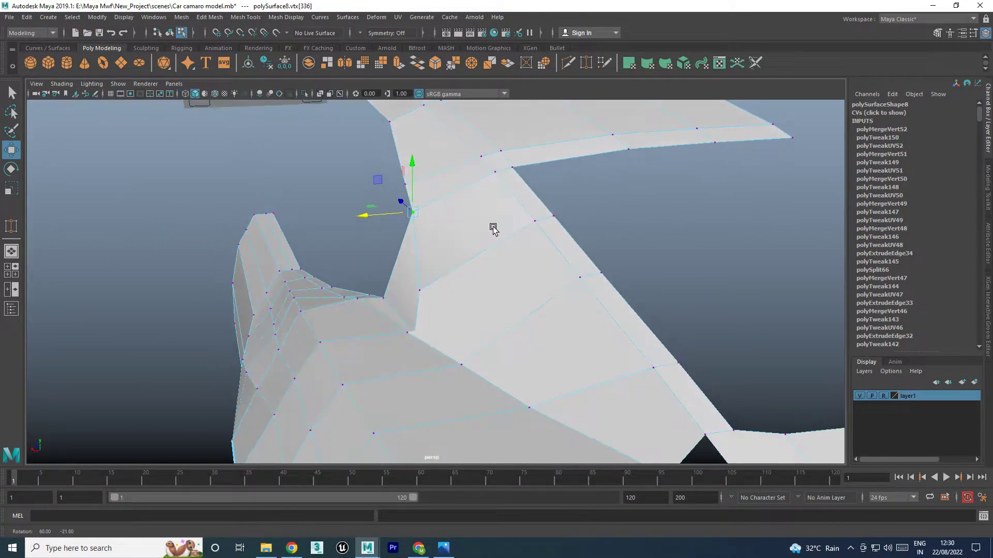
left_click(419, 294)
mouse_move(419, 299)
left_mouse_down()
mouse_move(409, 293)
mouse_move(420, 310)
left_mouse_up()
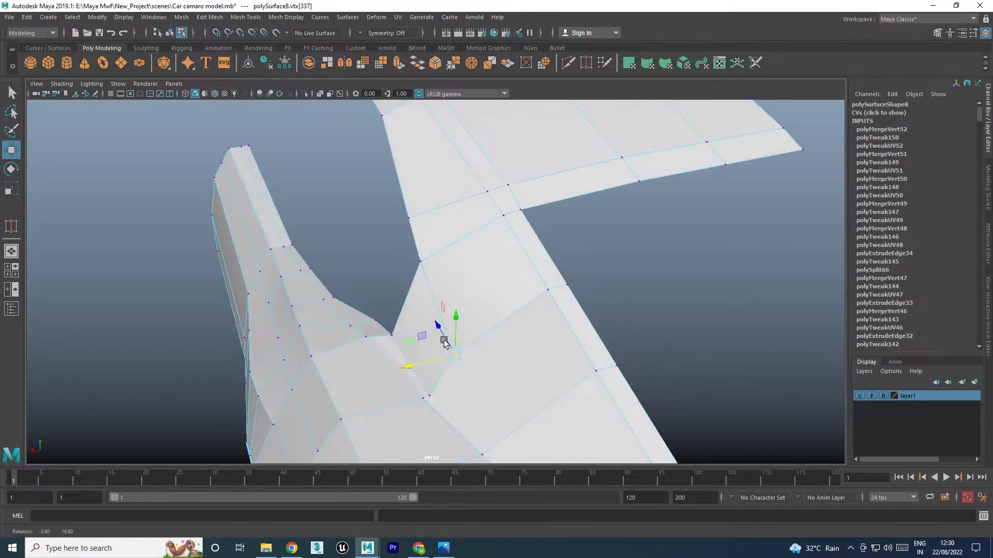
mouse_move(483, 361)
left_mouse_down("alt")
mouse_move(629, 324)
mouse_move(665, 359)
left_mouse_up("alt")
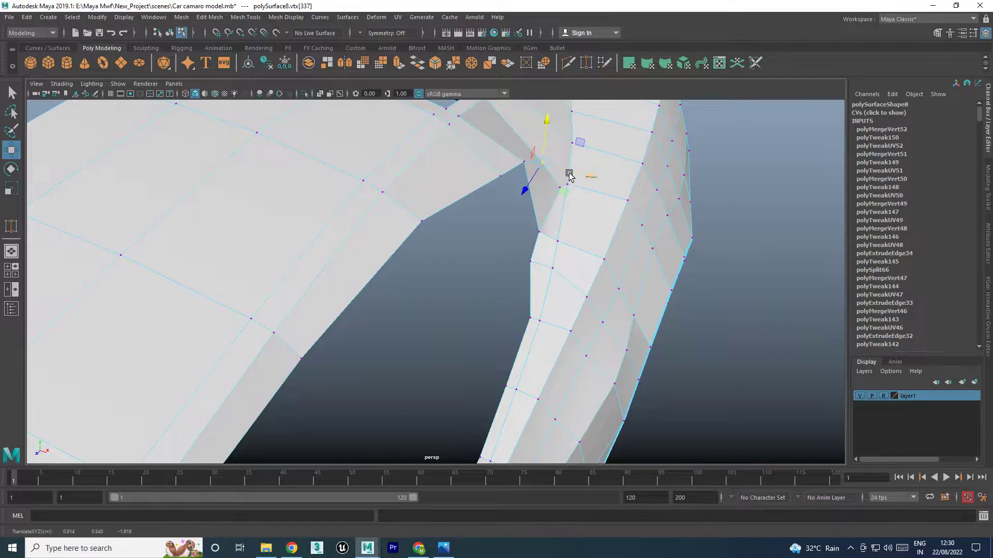
left_click(524, 162)
left_click_drag(515, 200, 538, 178, "alt")
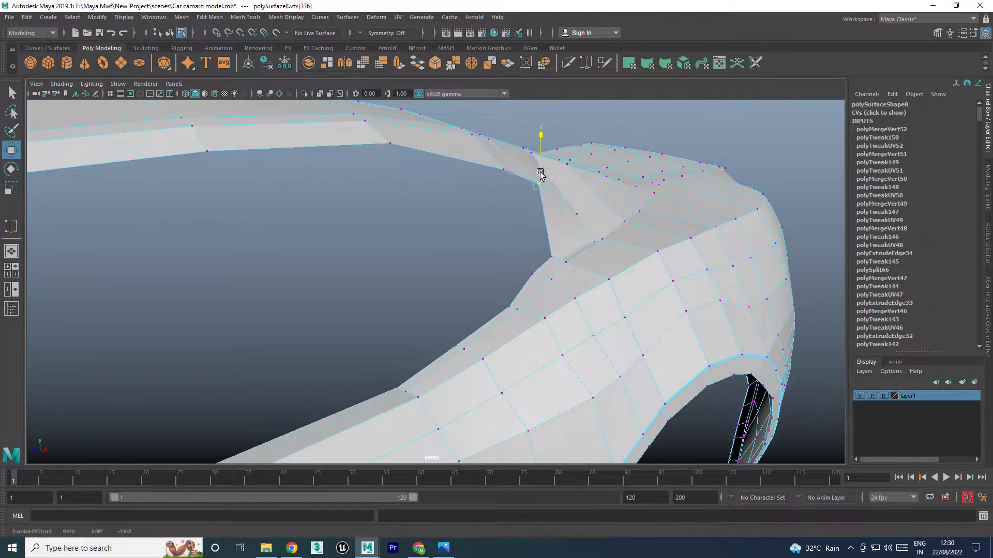
In the side view, lower two pillar vertices onto the blueprint and nudge the window-corner vertex
key("space")
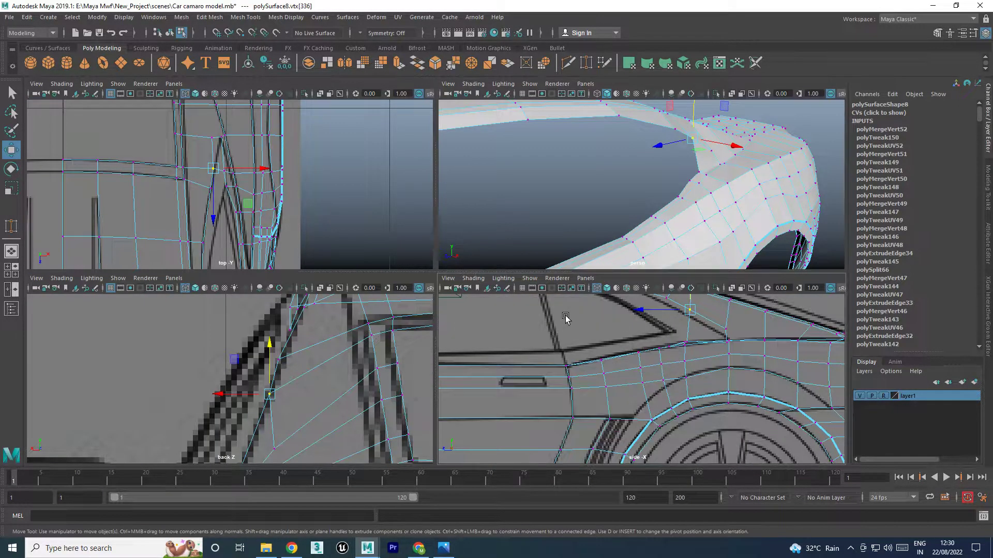
key("space")
left_click_drag(500, 209, 500, 224)
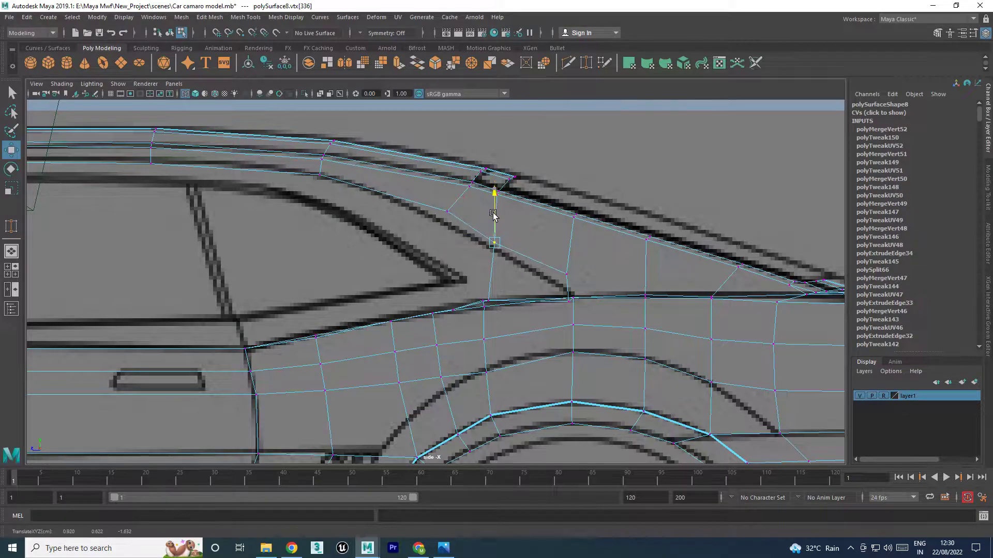
left_click(567, 274)
left_click_drag(566, 248, 566, 264)
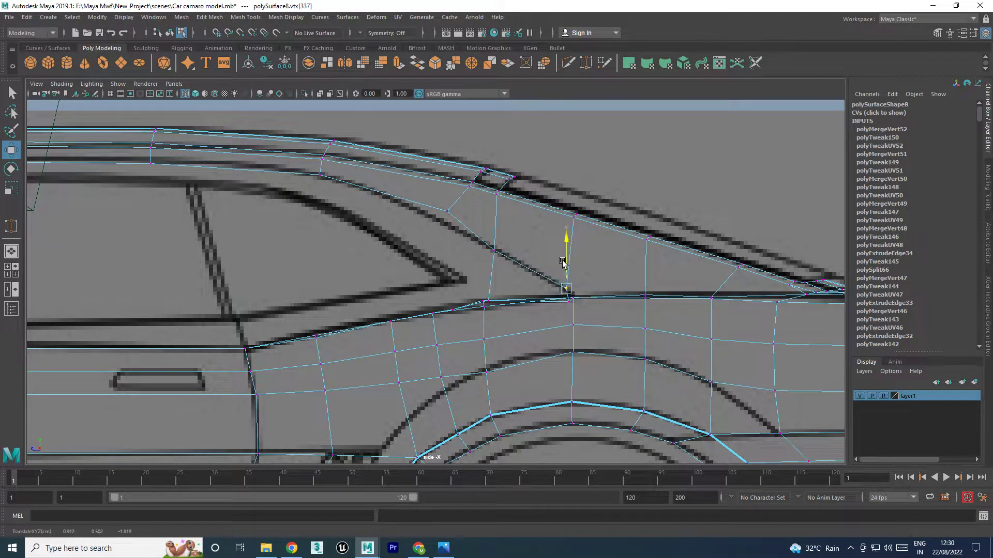
left_click(447, 211)
left_click_drag(443, 213, 437, 221)
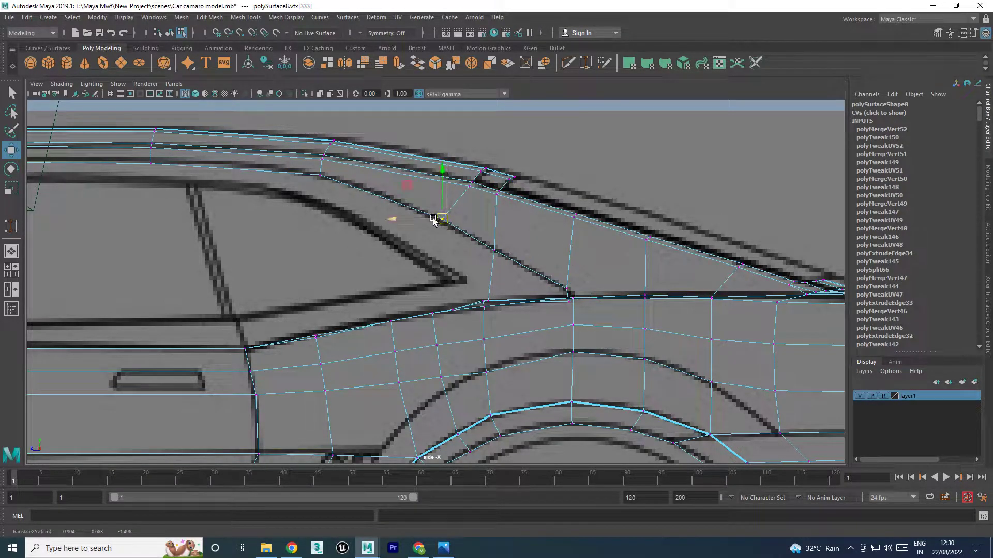
key("space")
Move the body panel edge vertex along X onto the top-view outline
scroll(547, 198, "up", 2)
scroll(572, 222, "up", 5)
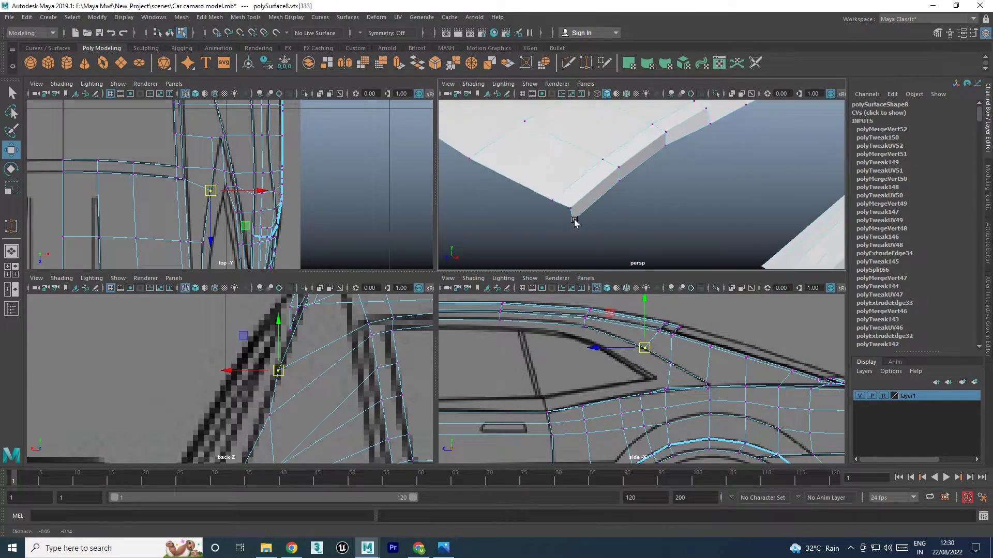
scroll(669, 191, "up", 2)
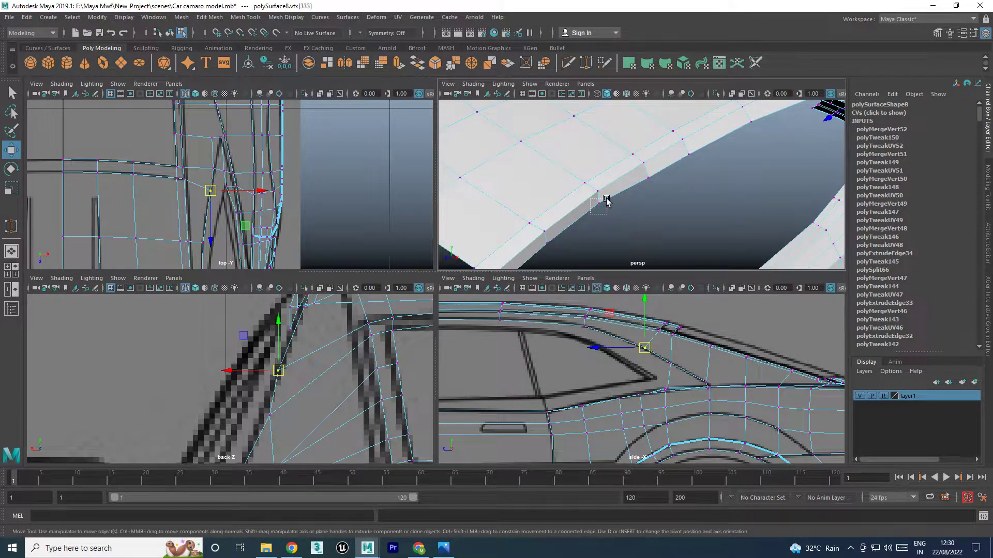
left_click_drag(607, 202, 600, 206)
middle_click_drag(228, 186, 284, 189, "alt")
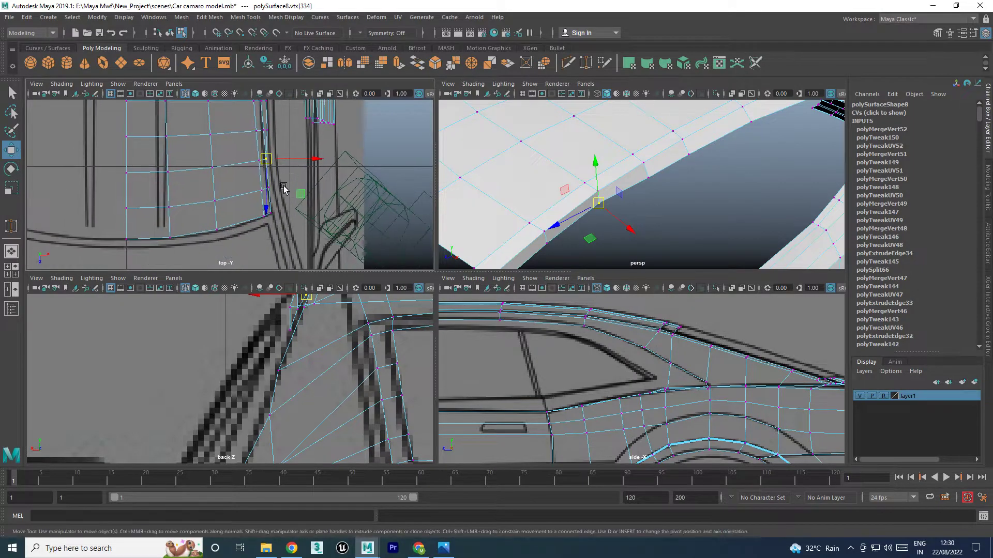
scroll(284, 188, "up", 2)
scroll(284, 191, "up", 2)
left_click_drag(283, 203, 286, 205)
left_click(563, 261)
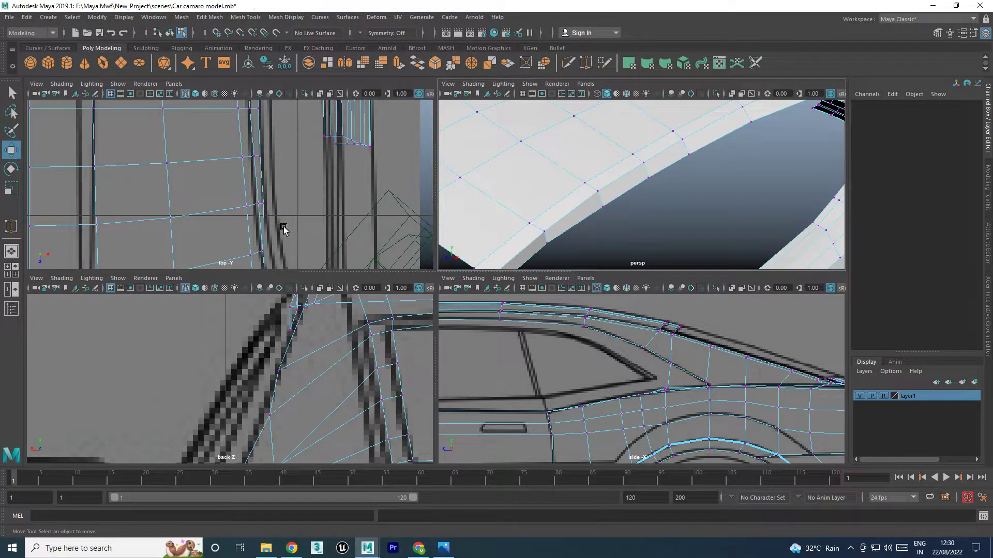
Slide vertices 331 and 330 along X onto the blueprint
middle_click_drag(284, 224, 284, 180, "alt")
left_click_drag(580, 253, 544, 241)
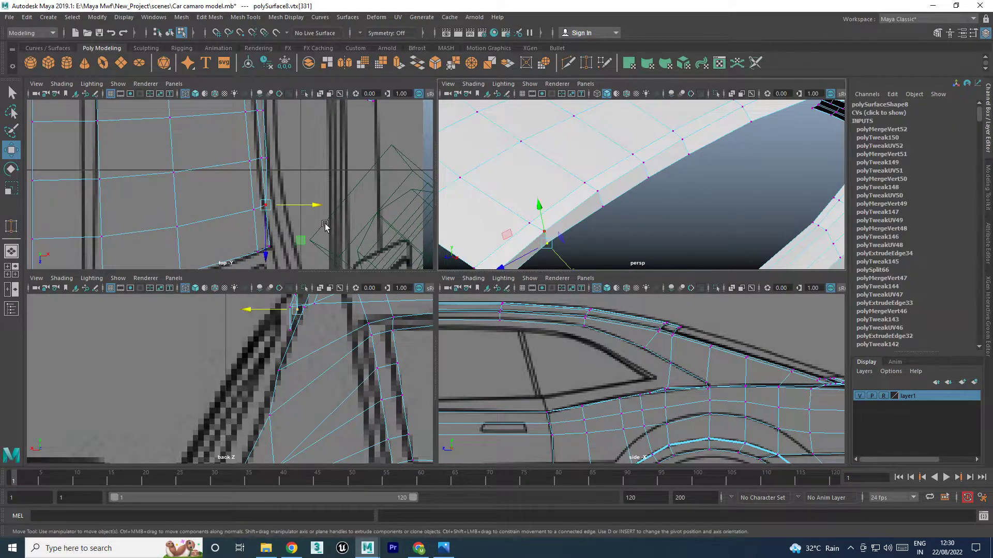
middle_click_drag(326, 227, 283, 171, "alt")
left_click_drag(284, 151, 284, 150)
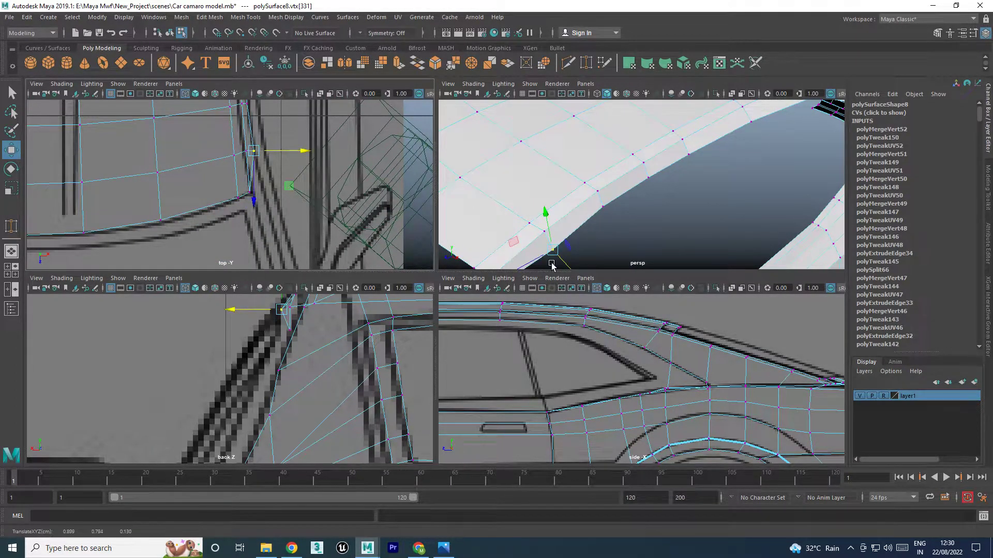
left_click_drag(549, 250, 579, 182, "alt")
left_click_drag(543, 149, 544, 149)
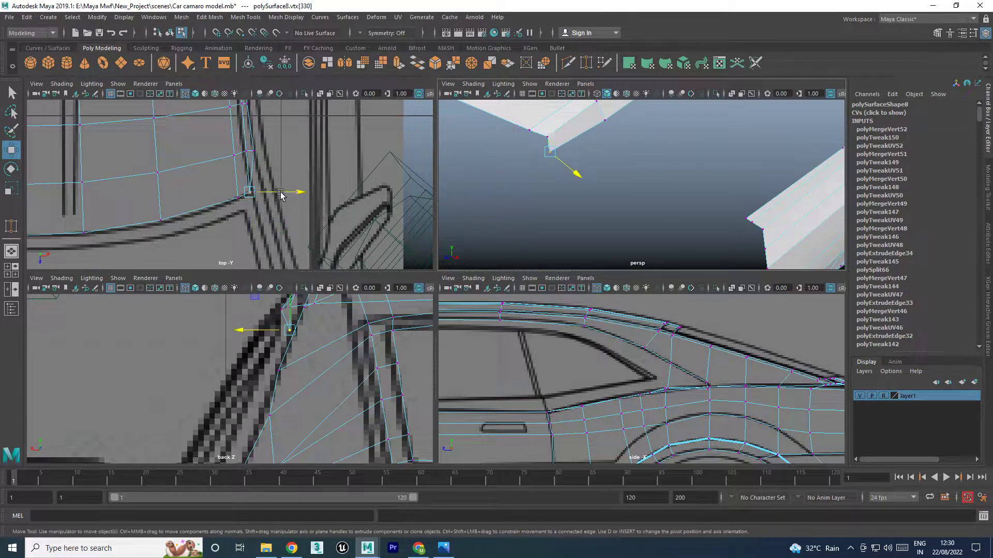
left_click_drag(284, 192, 294, 192)
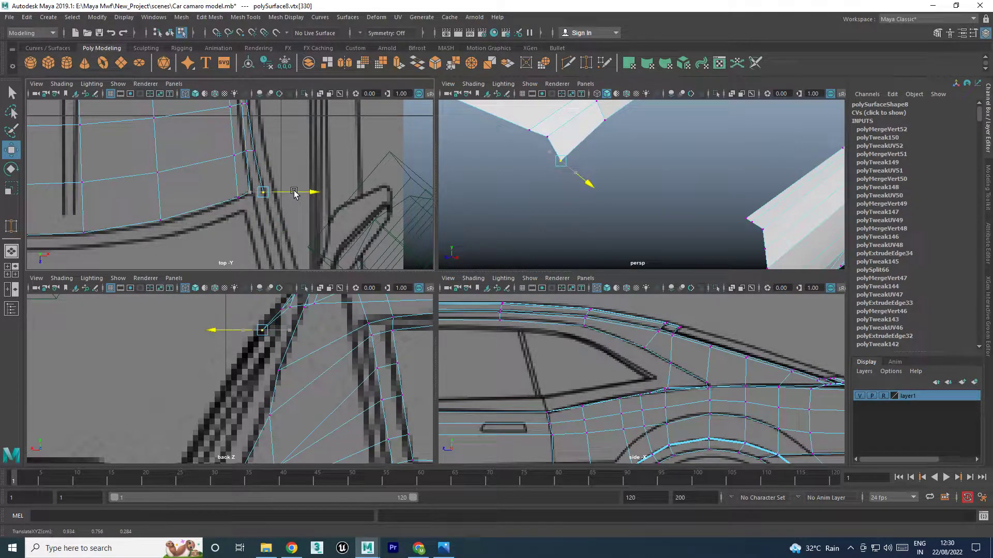
key("space")
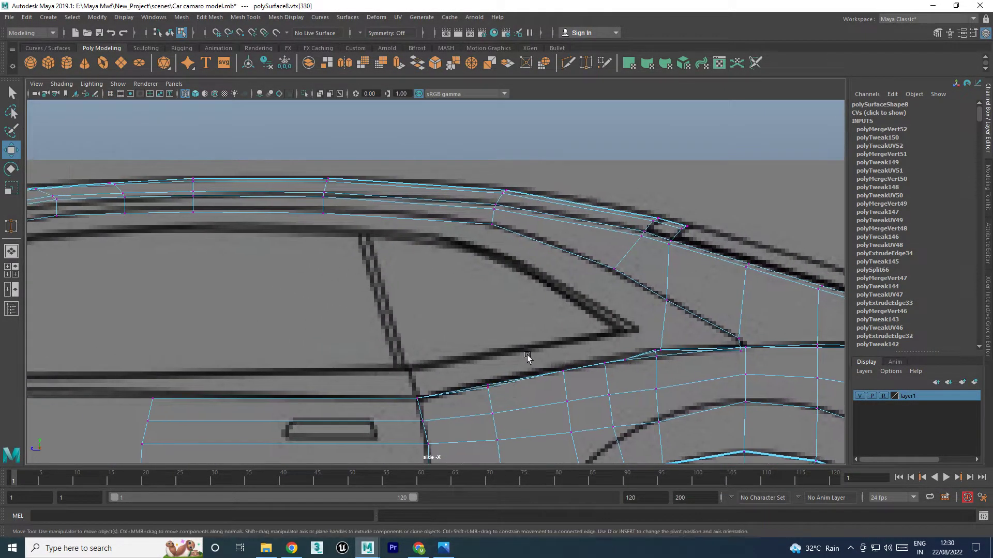
mouse_move(526, 357)
middle_mouse_down("alt")
mouse_move(632, 328)
mouse_move(538, 310)
mouse_move(482, 264)
middle_mouse_up("alt")
Select roof edges above the rear window; undo an accidental small extrusion
right_click(521, 243)
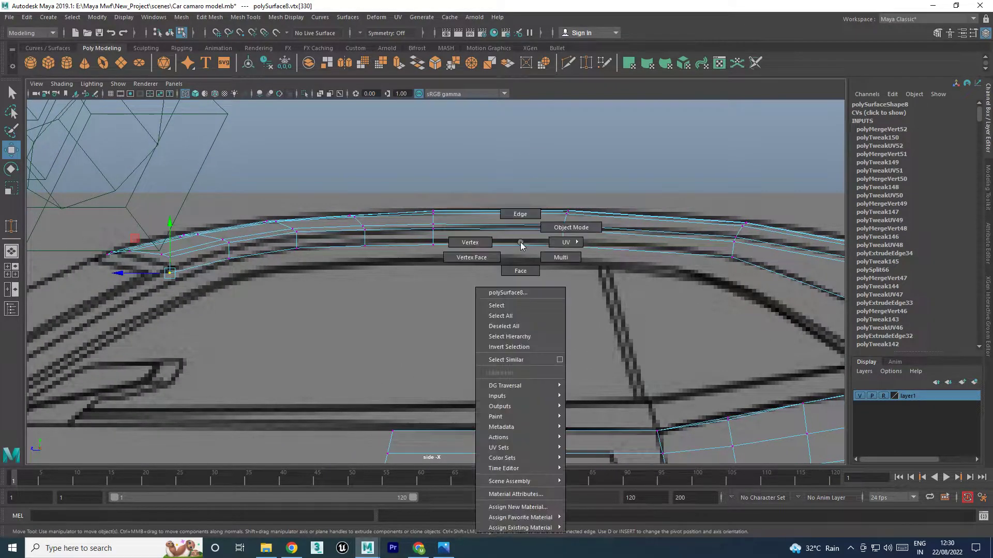
right_click_drag(521, 243, 521, 217)
left_click(195, 266)
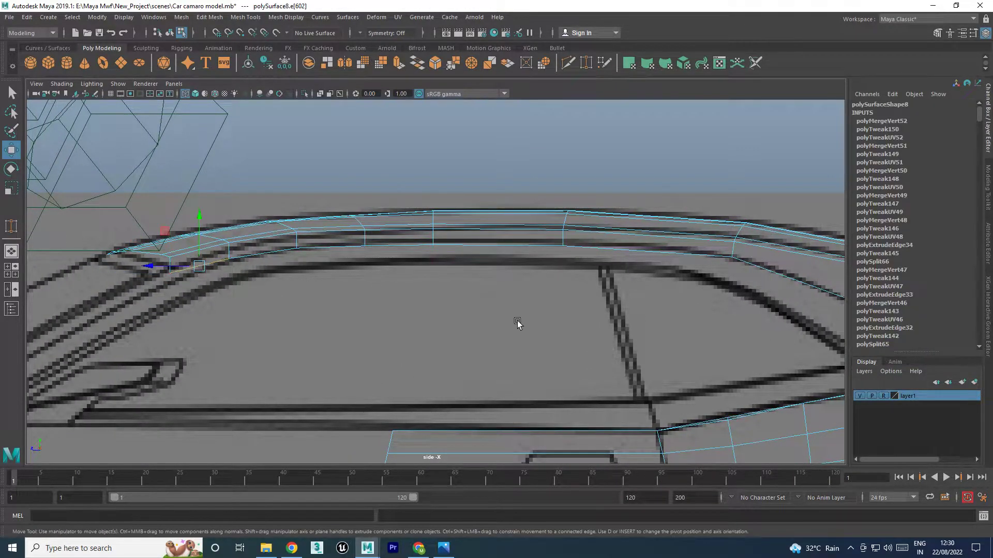
mouse_move(563, 344)
middle_mouse_down("alt")
mouse_move(419, 342)
mouse_move(701, 311)
middle_mouse_up("alt")
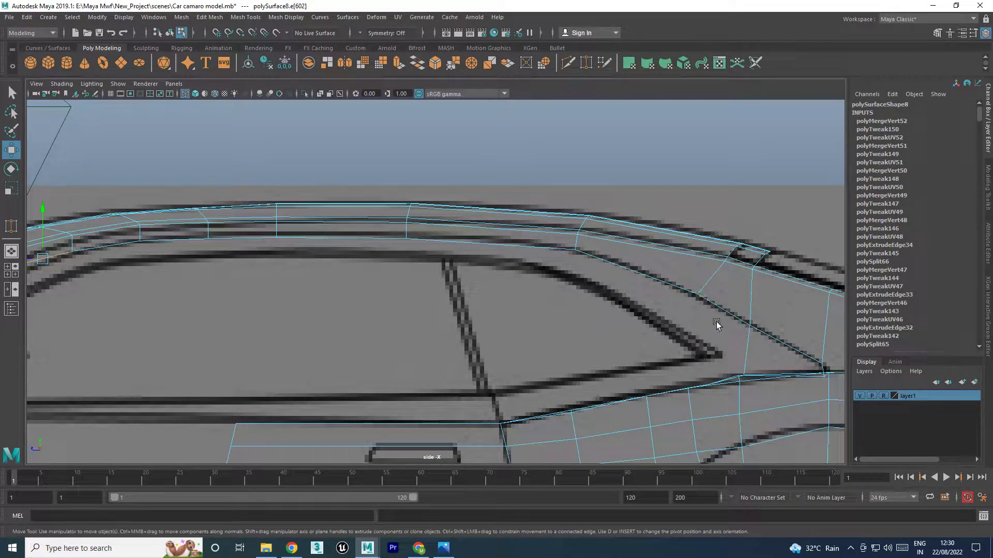
left_click(717, 315, "shift")
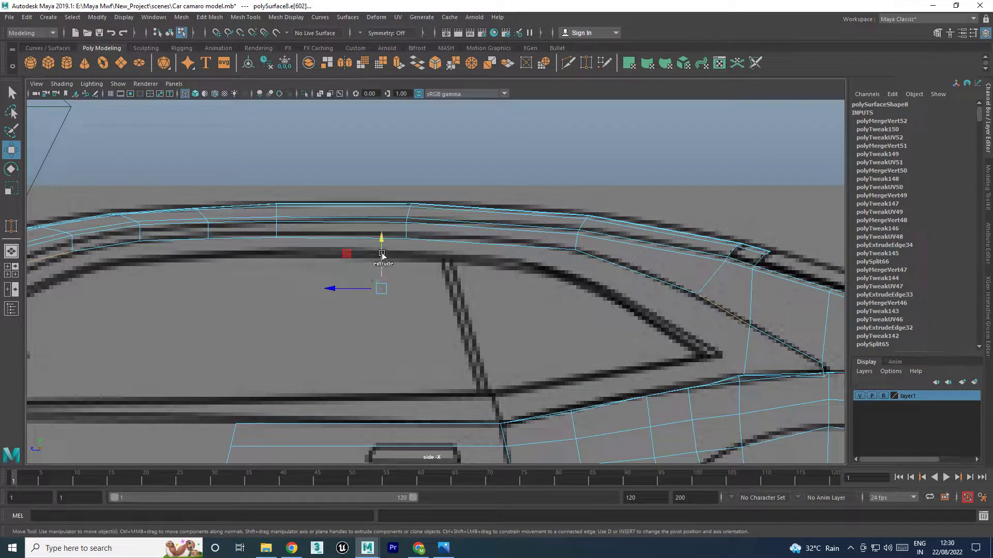
left_click_drag(381, 255, 382, 257, "shift")
key("ctrl+z")
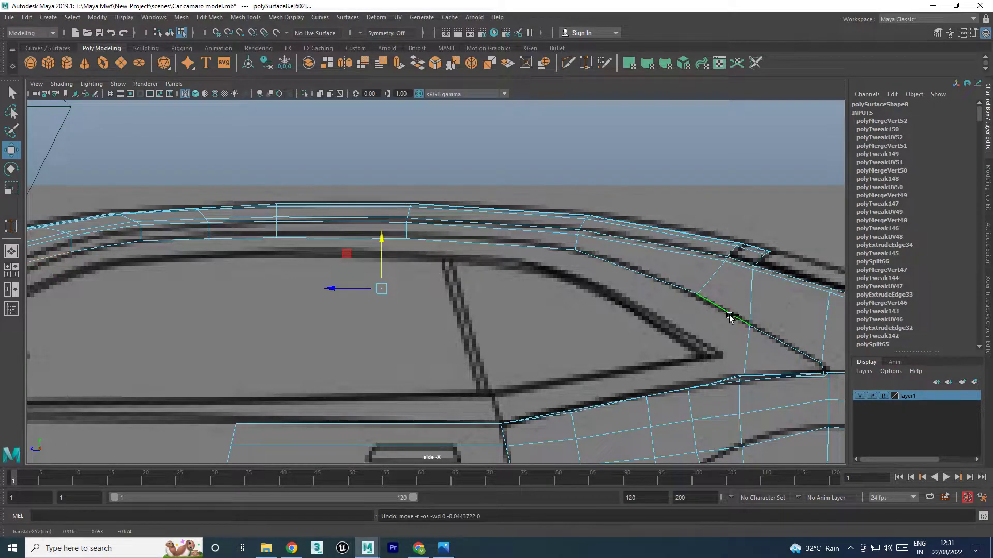
Reselect the window-top edges and extrude them downward into new faces
left_click(729, 317)
scroll(138, 281, "up", 2)
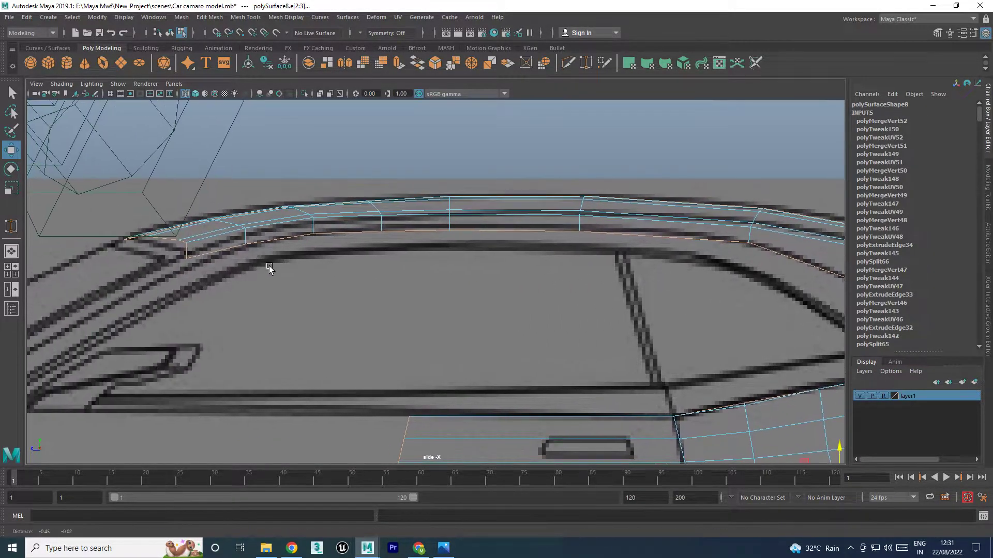
left_click(208, 256)
scroll(490, 333, "down", 2)
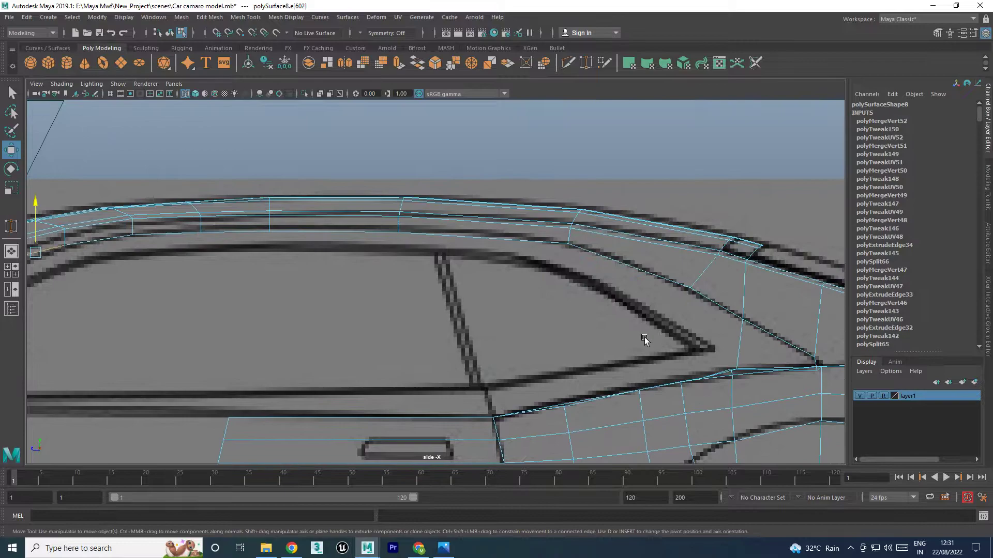
left_click(726, 313, "shift")
left_click_drag(376, 244, 376, 261, "shift")
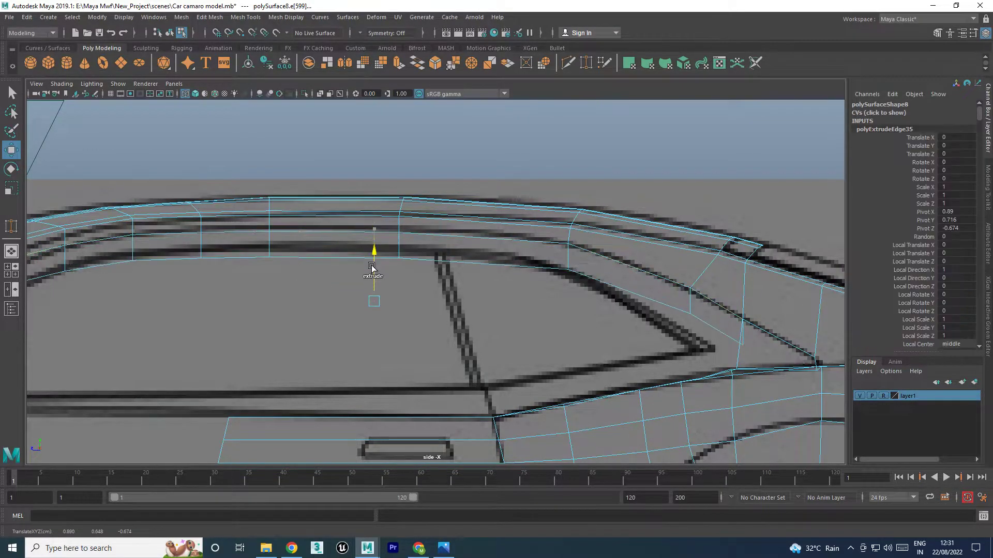
In the top view, shift the extruded edge right onto the blueprint outline
key("space")
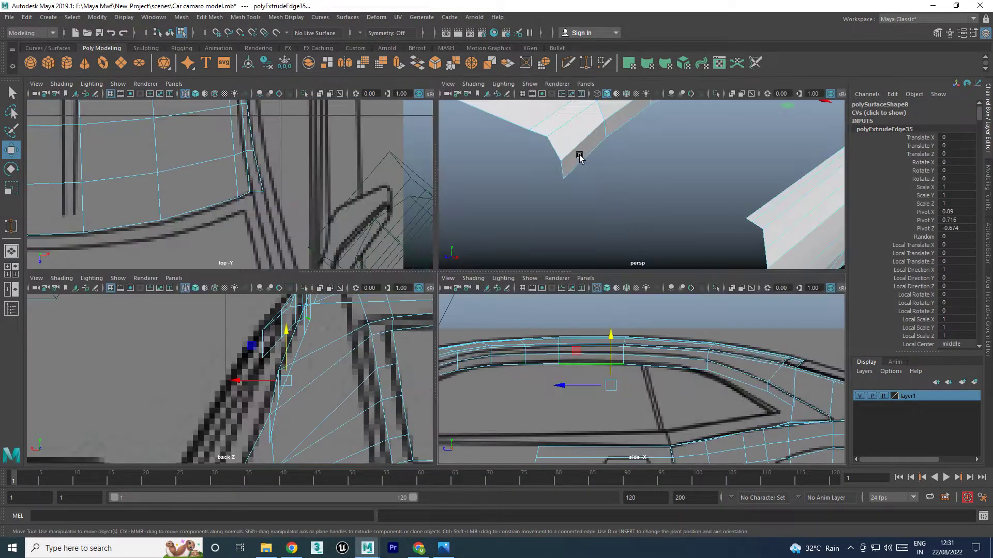
key("space")
scroll(362, 284, "down", 5)
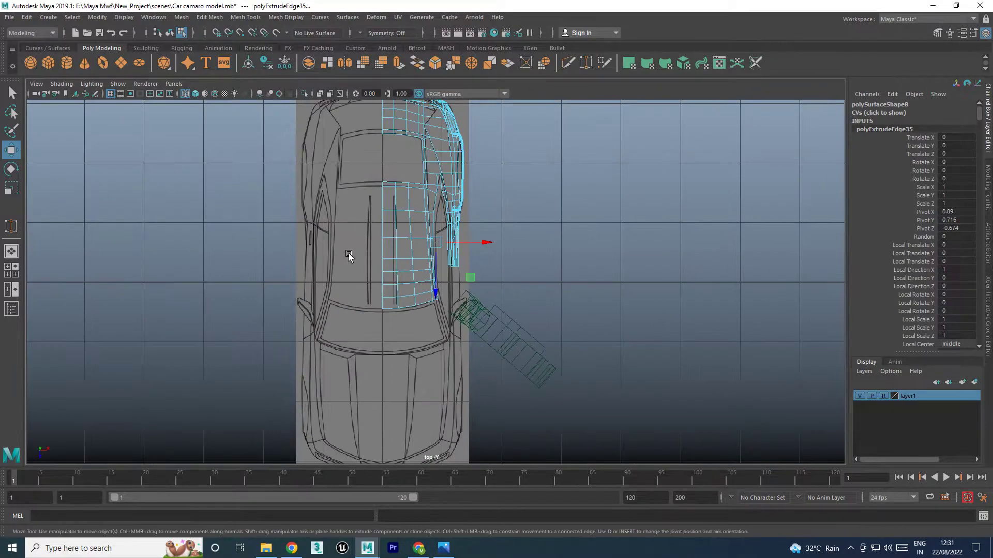
scroll(393, 300, "down", 2)
scroll(662, 290, "up", 2)
scroll(444, 357, "up", 2)
scroll(416, 386, "up", 2)
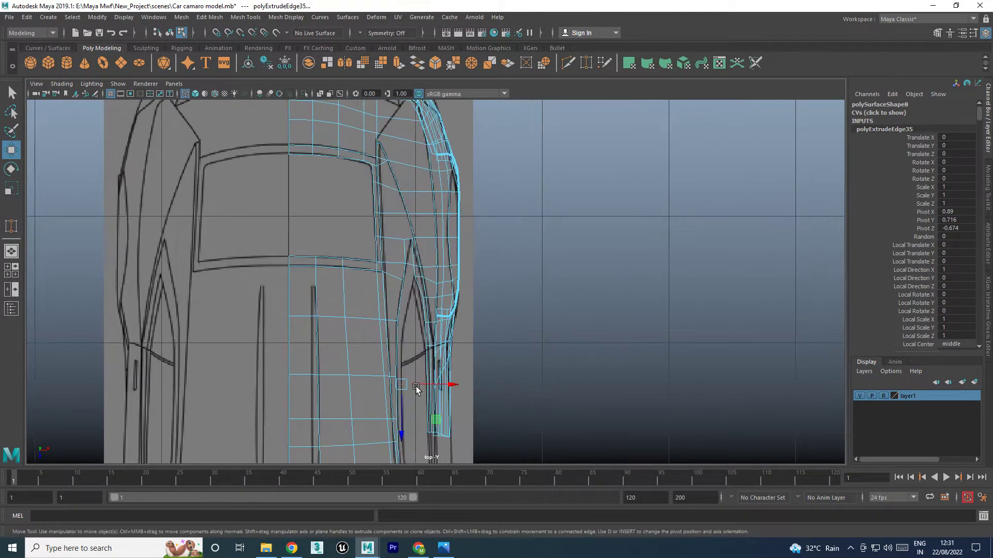
scroll(345, 391, "up", 2)
scroll(377, 362, "up", 2)
scroll(409, 245, "up", 1)
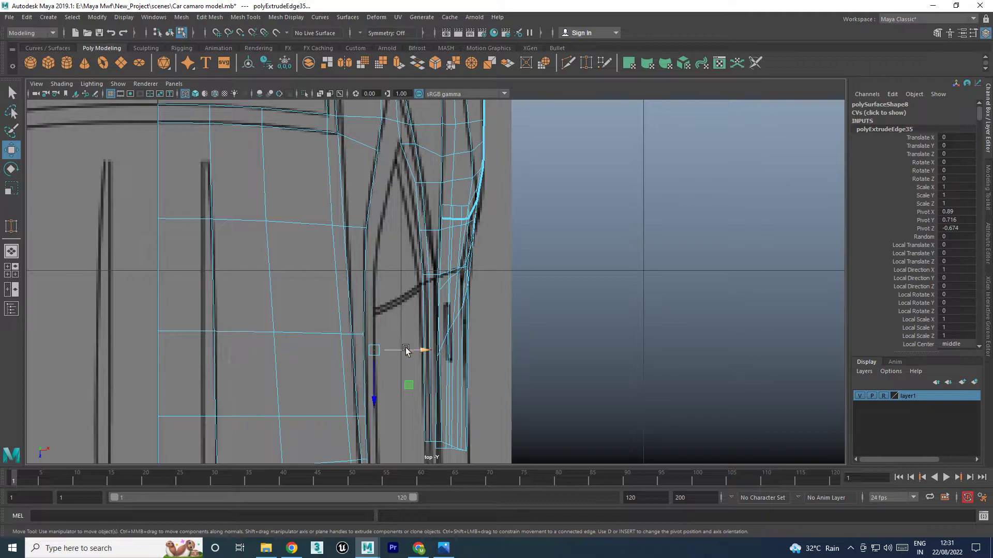
left_click_drag(406, 351, 415, 356)
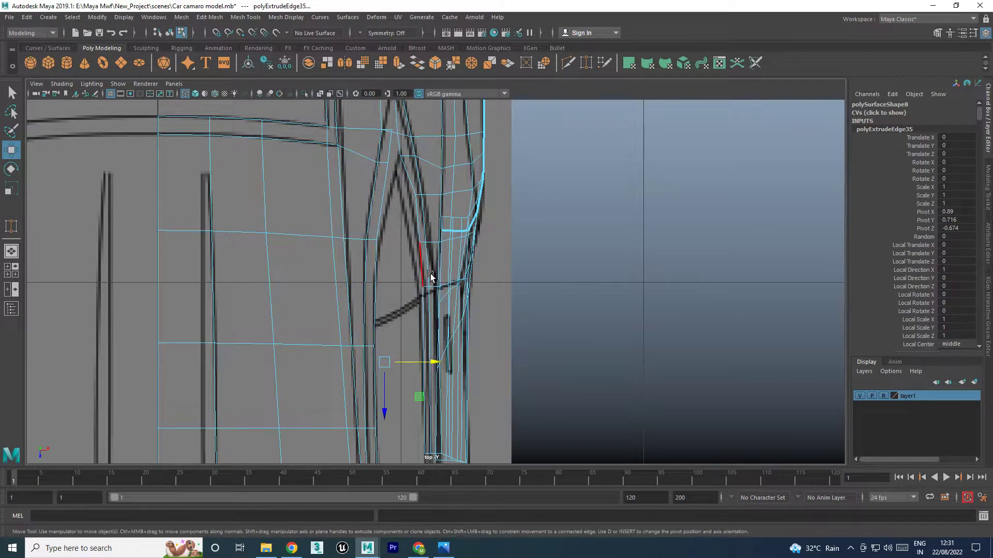
Pull a window-edge vertex left onto the blueprint's window outline
key("space")
key("space")
scroll(615, 312, "up", 1)
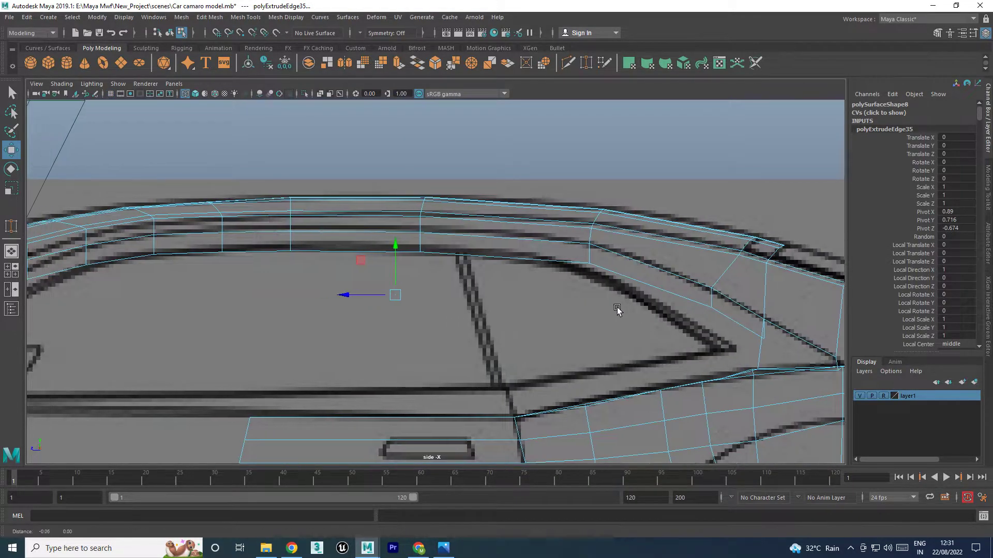
scroll(595, 298, "up", 1)
scroll(672, 300, "up", 1)
mouse_move(702, 321)
left_mouse_down()
mouse_move(762, 294)
mouse_move(669, 318)
left_mouse_up()
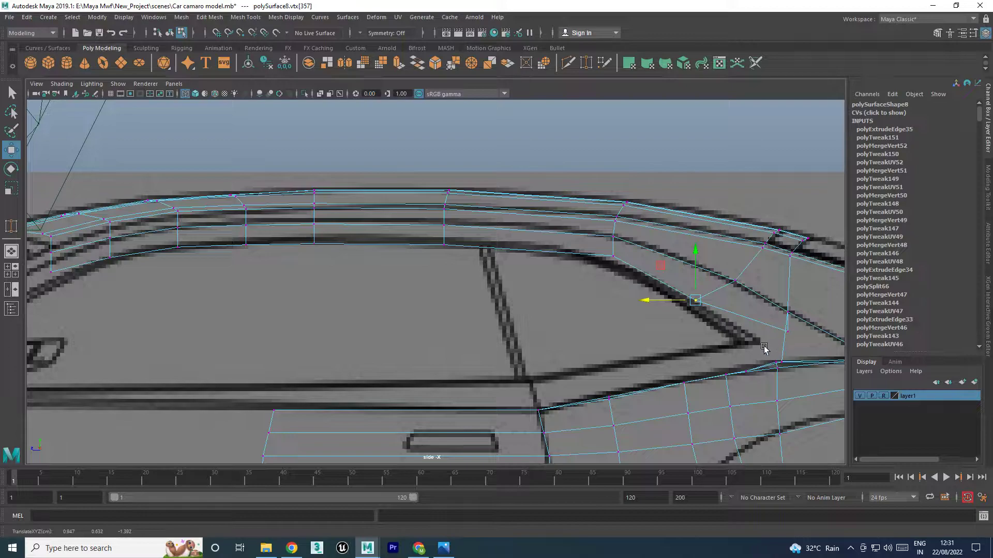
Move the window's rear-corner vertex down-left onto the outline and inspect the new faces
left_click(786, 331)
left_click_drag(754, 309, 724, 314)
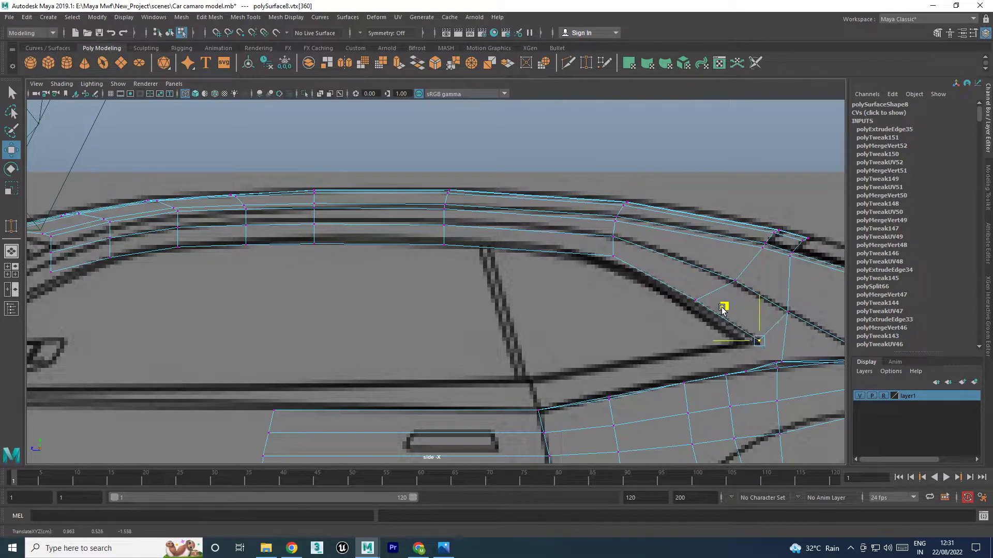
key("space")
key("space")
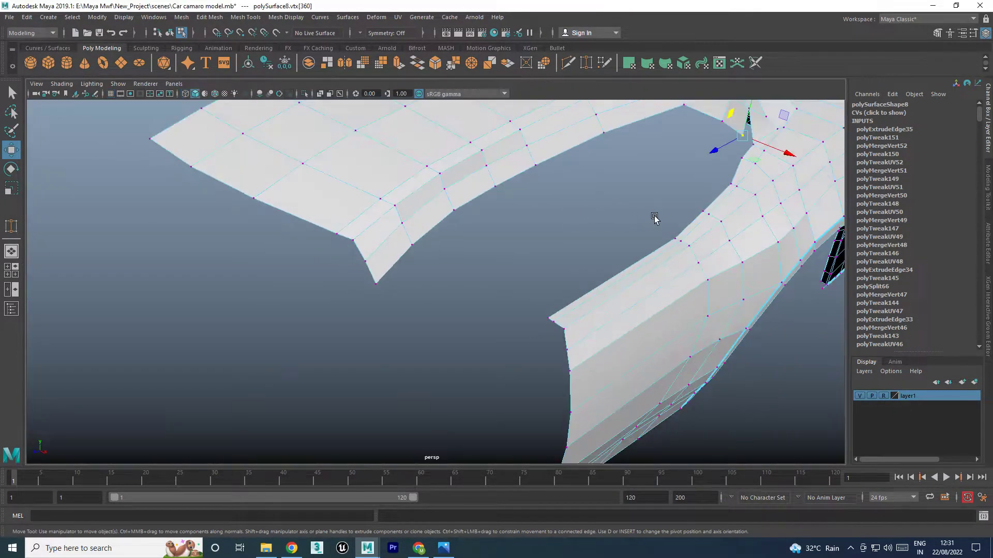
mouse_move(582, 213)
left_mouse_down("alt")
mouse_move(683, 228)
mouse_move(729, 206)
left_mouse_up("alt")
scroll(709, 211, "up", 2)
scroll(775, 195, "up", 3)
scroll(693, 252, "up", 2)
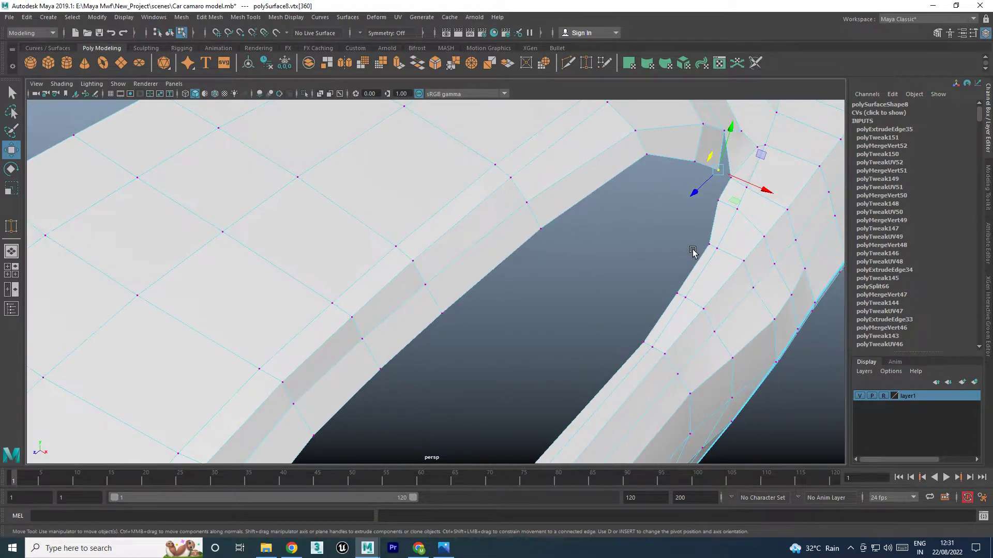
Nudge the two opening-edge vertices slightly right in the top view
left_click(716, 201)
key("space")
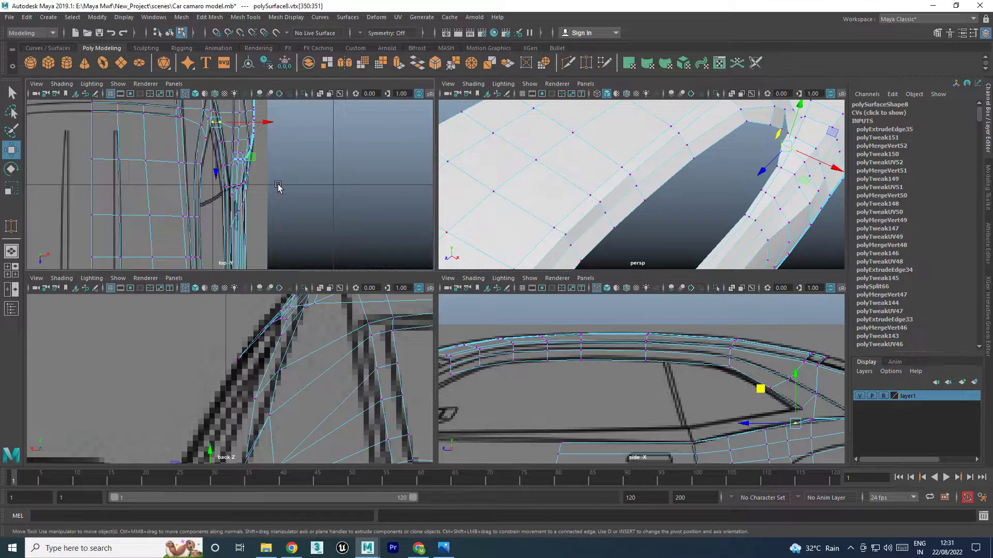
key("space")
scroll(491, 190, "up", 1)
scroll(487, 190, "up", 1)
scroll(527, 164, "up", 1)
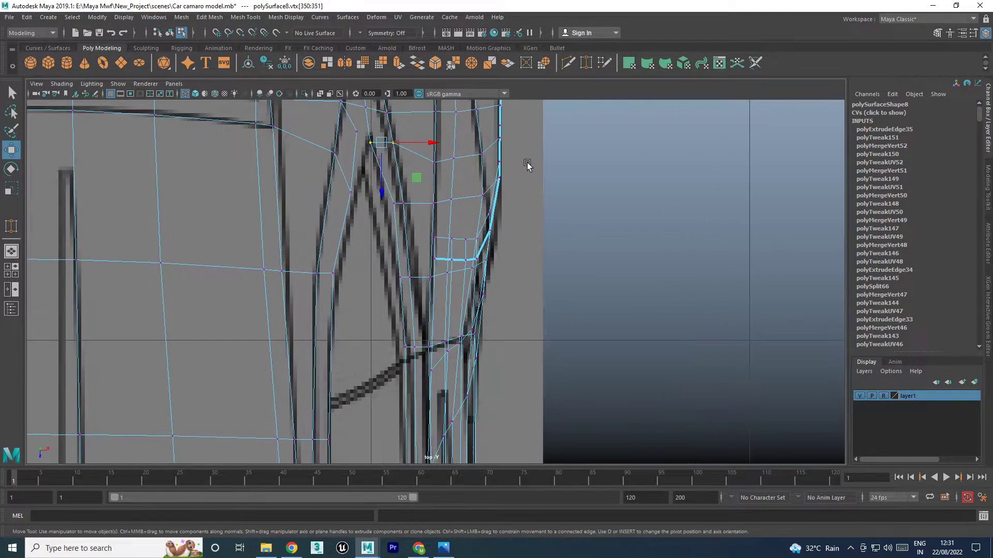
left_click_drag(394, 144, 397, 145)
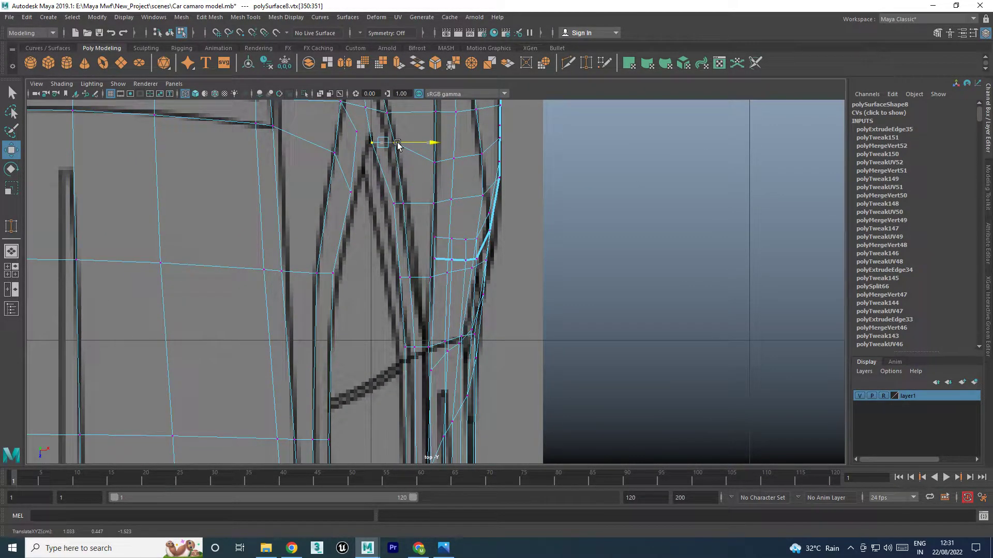
key("space")
mouse_move(810, 255)
left_mouse_down("alt")
mouse_move(695, 232)
mouse_move(646, 240)
left_mouse_up("alt")
key("space")
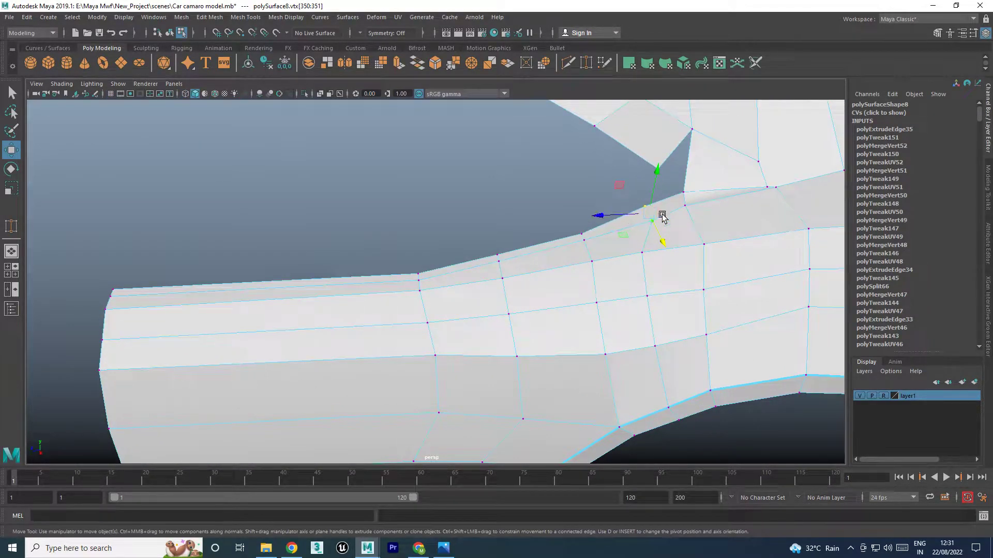
Slide the pillar-junction edge along the surface
key("F10")
left_click(646, 214)
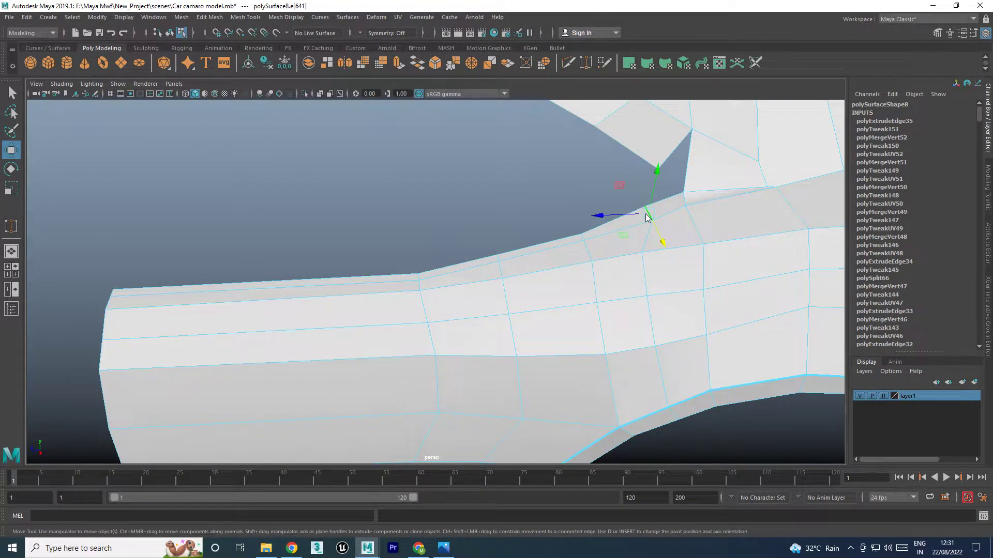
right_click_drag(645, 213, 628, 288, "shift")
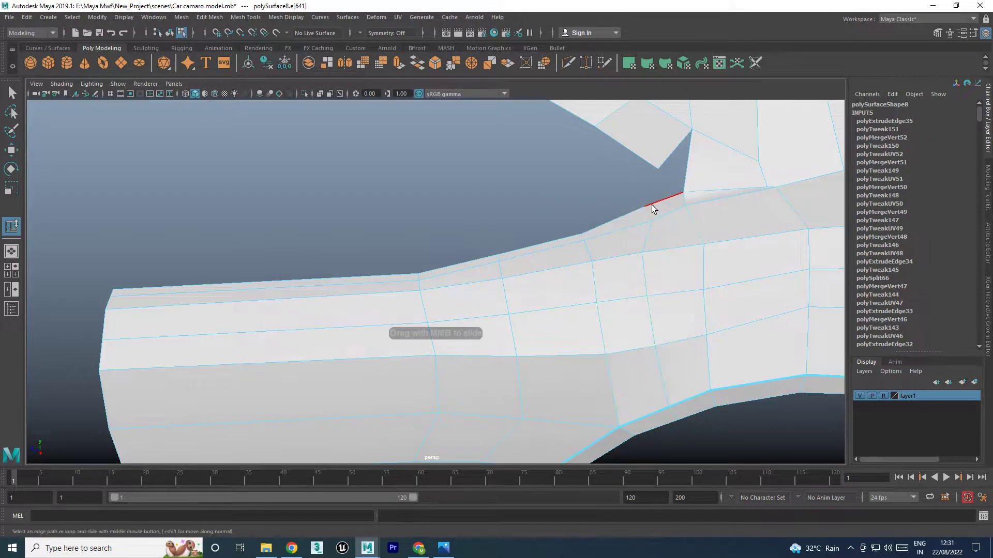
key("w")
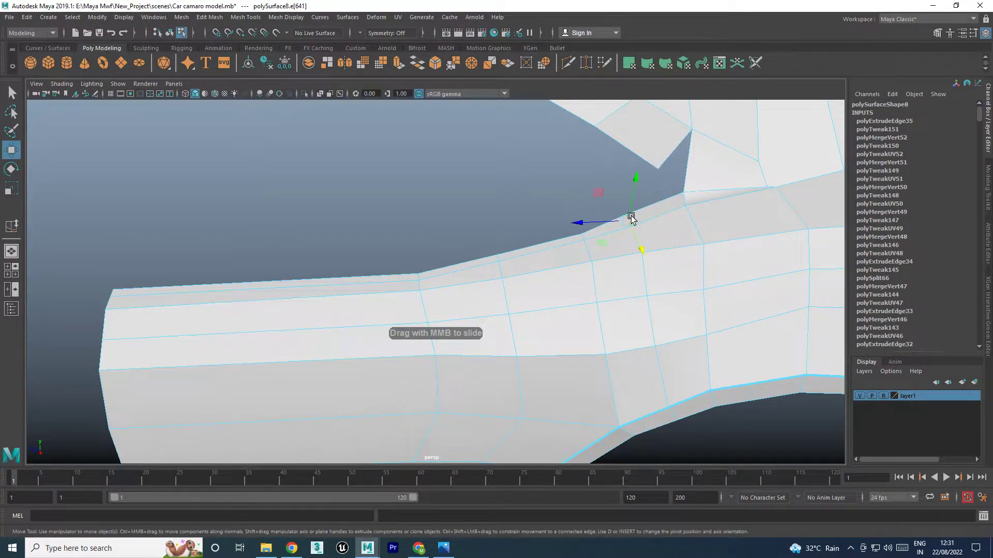
key("F8")
Insert two new edge loops across the roof-side panel
mouse_move(713, 197)
left_mouse_down("alt")
mouse_move(658, 235)
mouse_move(598, 237)
mouse_move(593, 248)
mouse_move(528, 240)
left_mouse_up("alt")
middle_click_drag(527, 239, 528, 335, "alt")
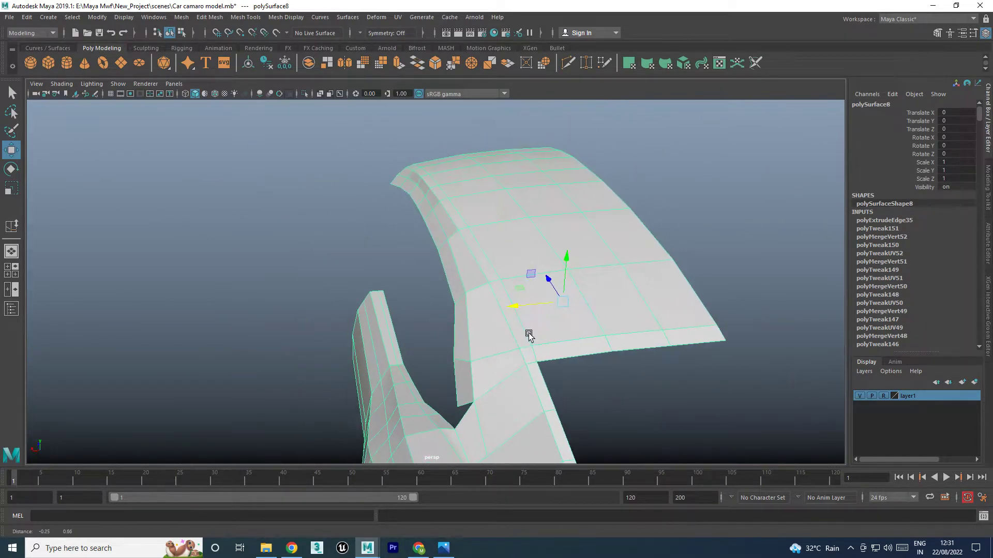
right_click_drag(488, 312, 444, 304)
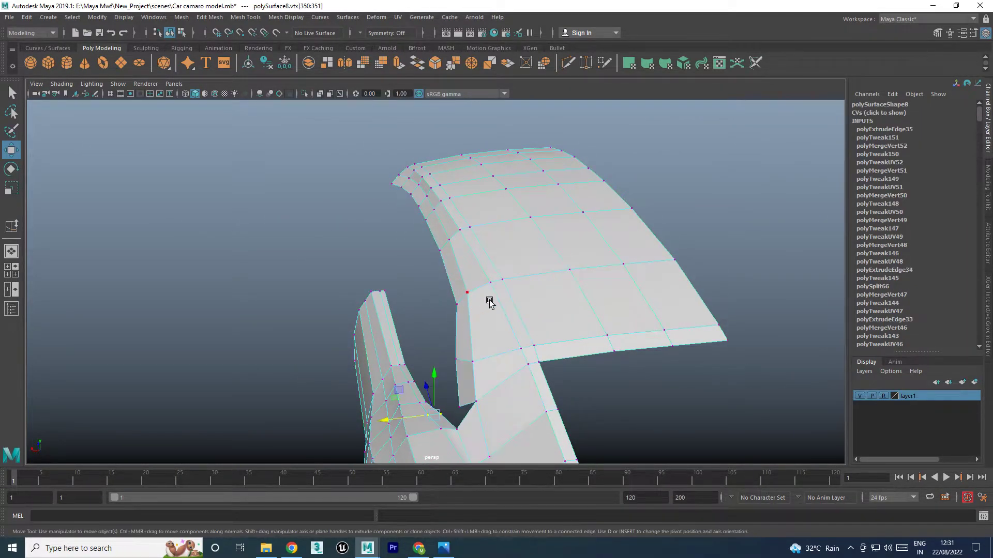
key("space")
key("space")
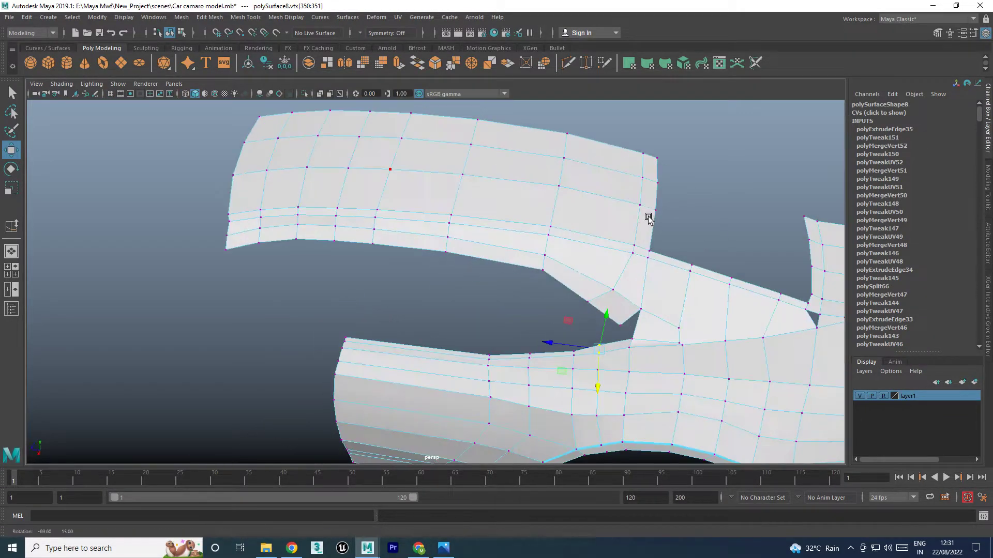
left_click_drag(647, 215, 505, 222, "alt")
mouse_move(512, 216)
right_mouse_down("shift")
mouse_move(488, 248)
mouse_move(458, 231)
right_mouse_up("shift")
key("ctrl+z")
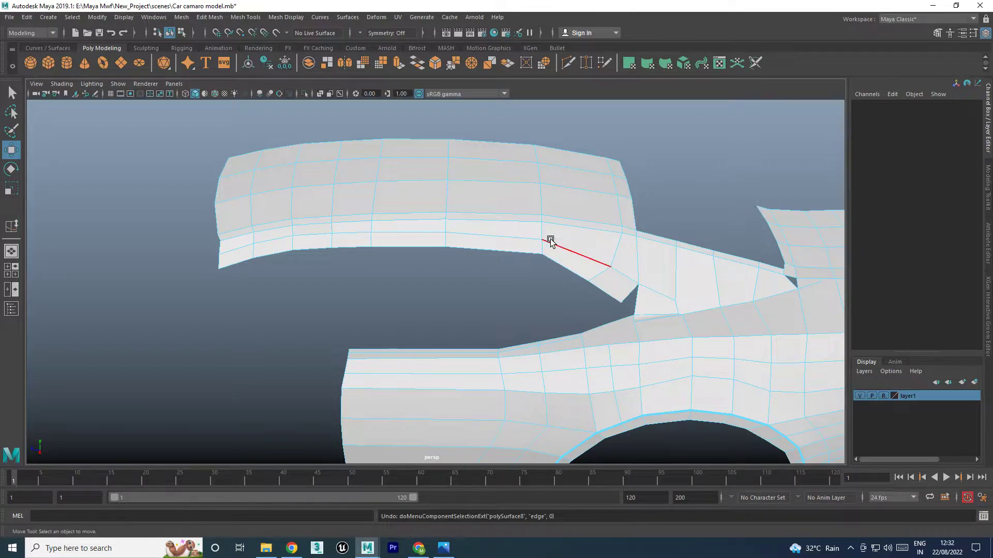
right_click_drag(551, 240, 527, 315, "shift")
left_click(497, 238)
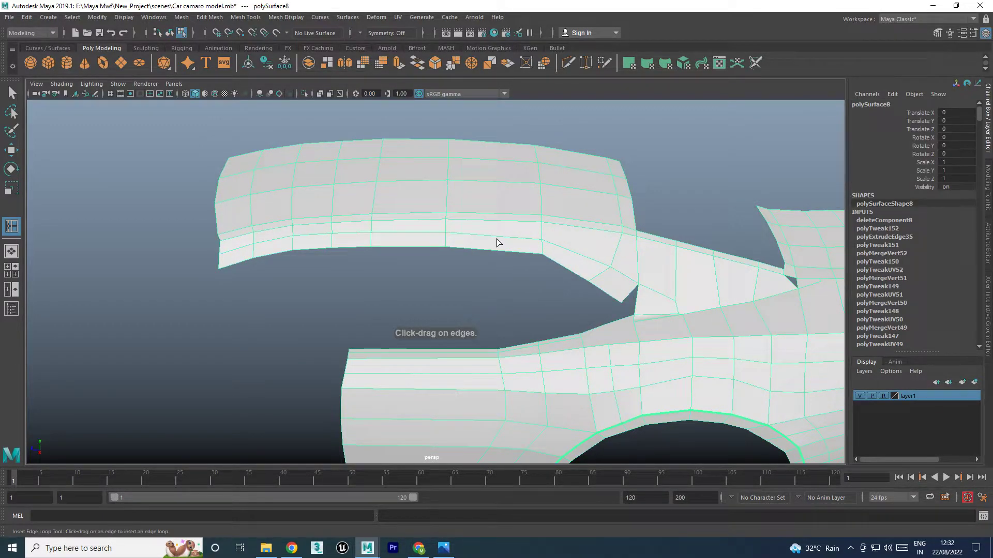
left_click_drag(493, 238, 492, 238)
left_click(583, 258)
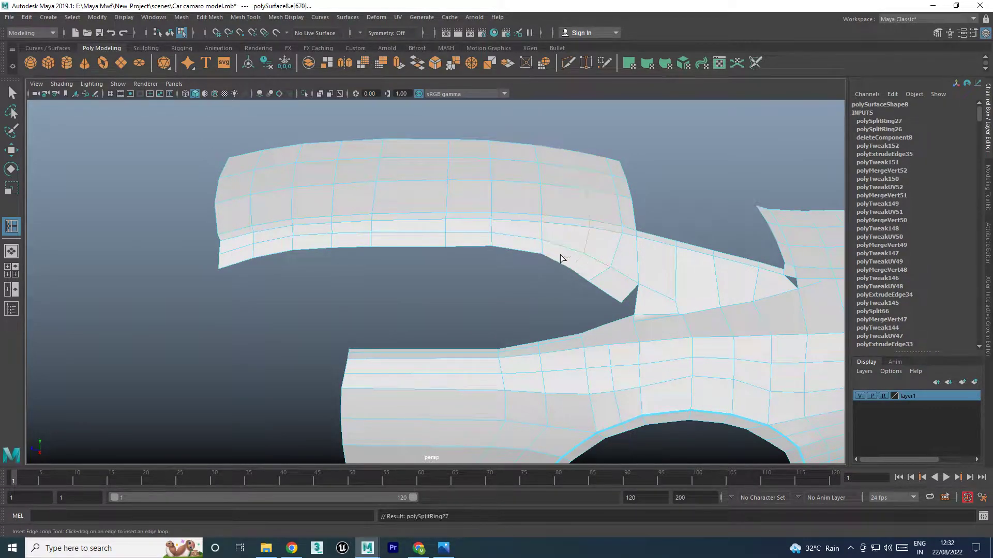
left_click(405, 234)
Select the pillar's inner-corner edge and start a Multi-Cut through the pillar
key("w")
mouse_move(550, 280)
left_mouse_down("alt")
mouse_move(585, 287)
mouse_move(628, 317)
mouse_move(613, 348)
mouse_move(620, 361)
mouse_move(611, 317)
left_mouse_up("alt")
left_click(610, 294)
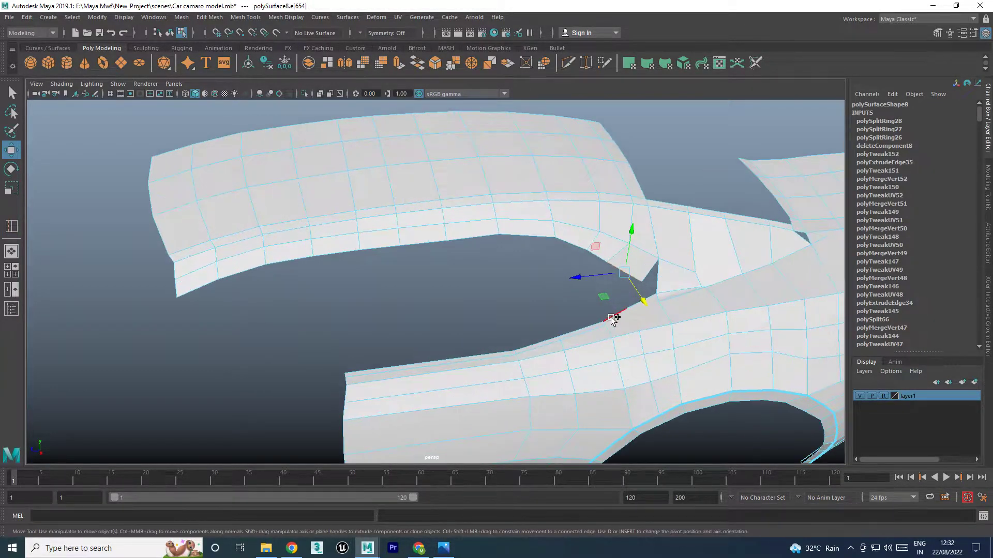
right_click_drag(611, 317, 553, 319, "shift")
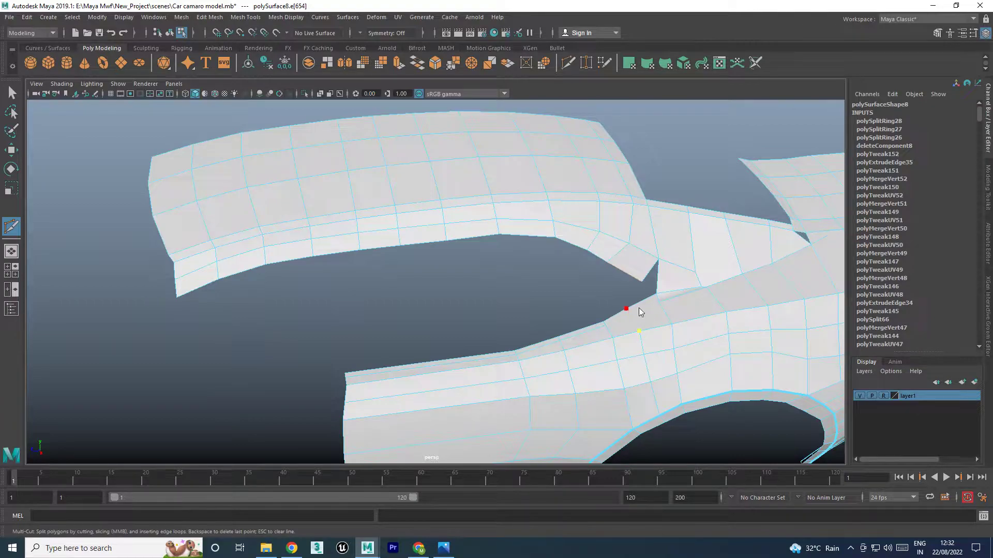
Finish the pillar cut and check the mesh with smooth preview on and off
key("Escape")
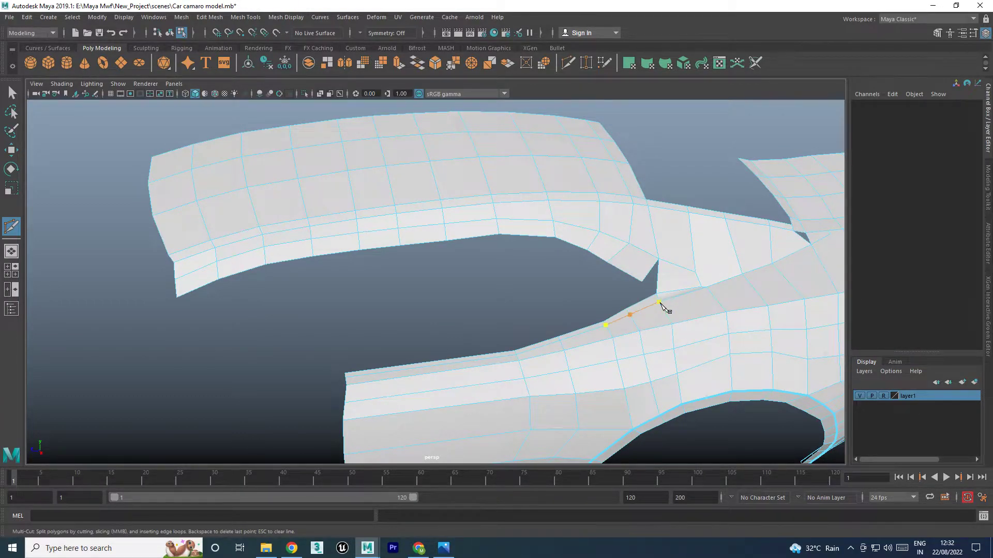
key("w")
key("3")
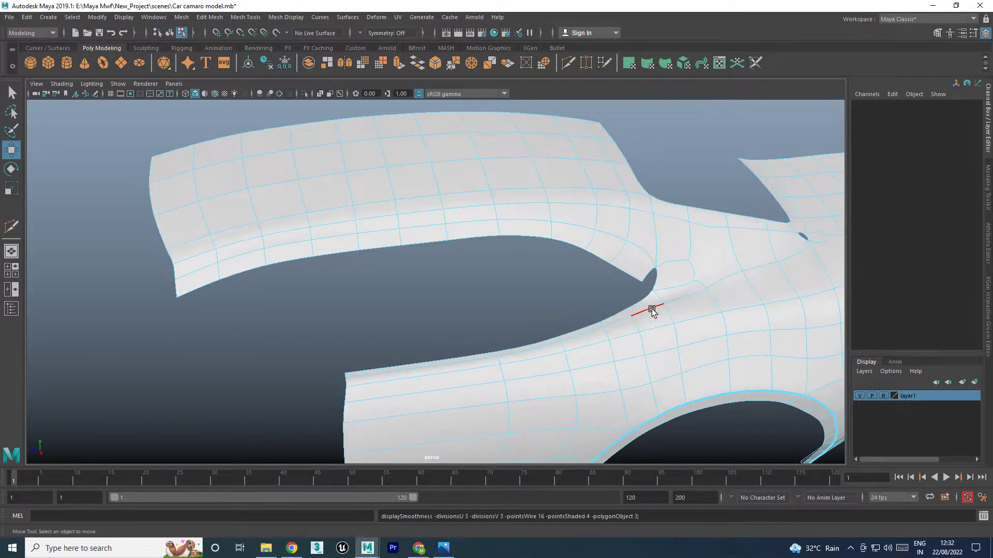
key("1")
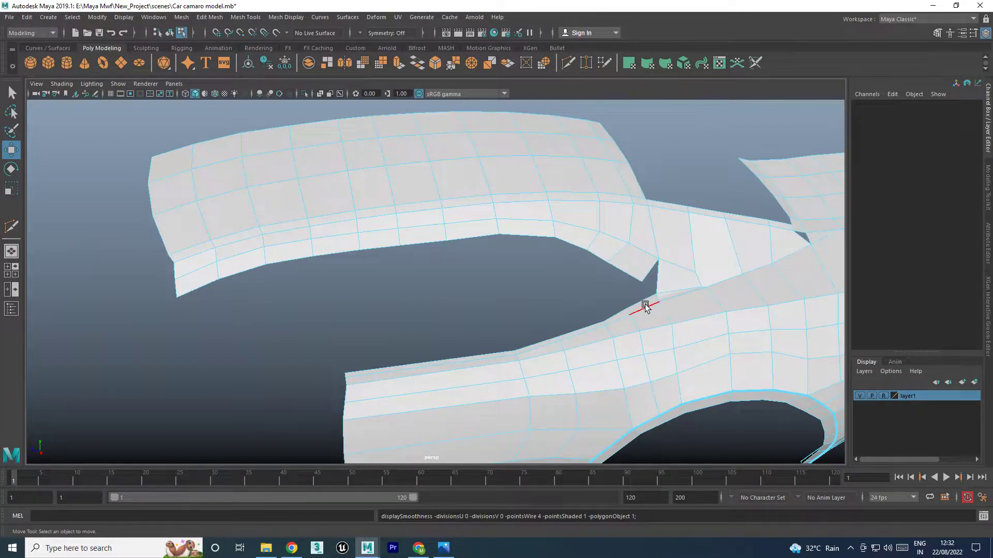
Select the new pillar-base edge and the lower body's upper border edge in the side view
left_click(644, 305)
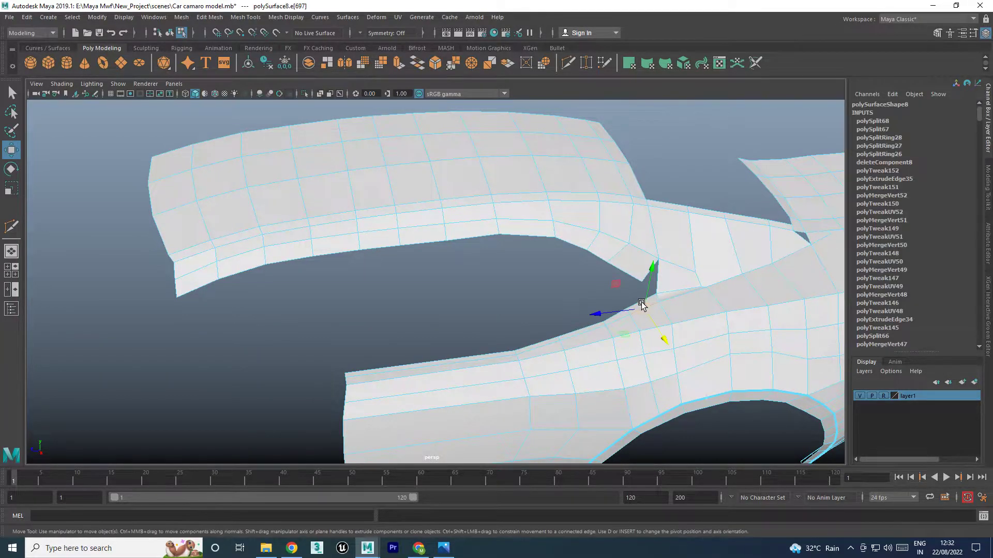
left_click(411, 363)
key("space")
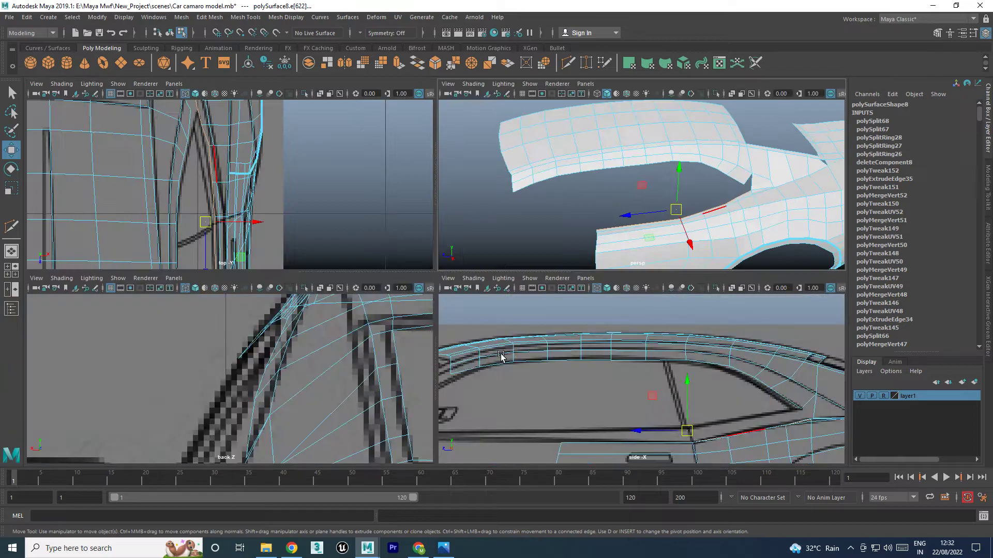
key("space")
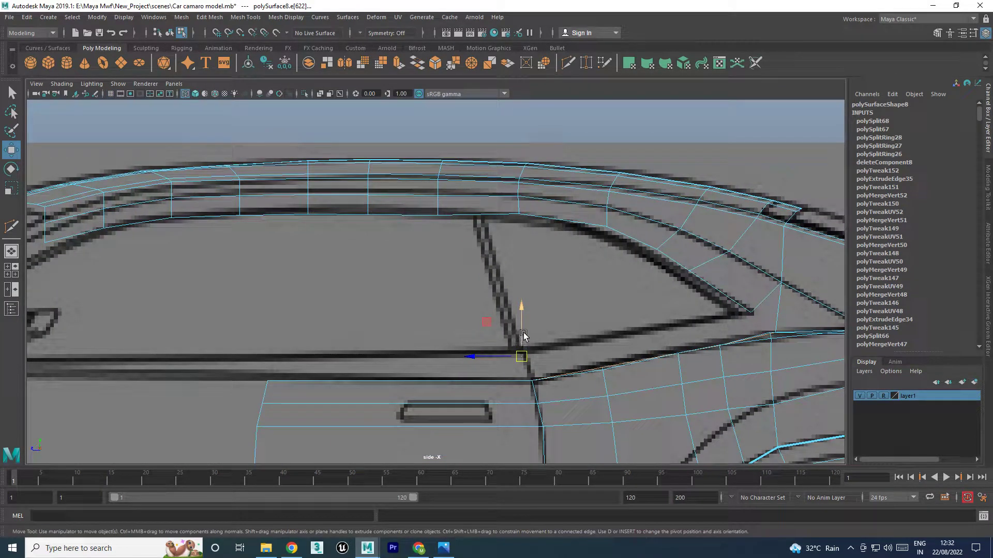
Target-weld the extruded edge's loose end vertex onto the pillar corner
left_click_drag(523, 335, 523, 309)
key("ctrl+z")
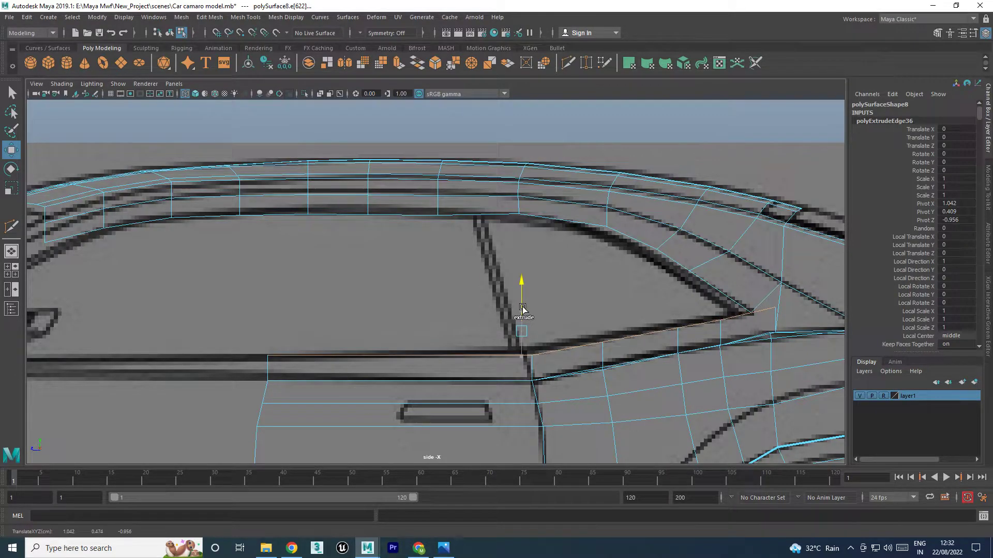
mouse_move(764, 269)
right_mouse_down()
mouse_move(755, 311)
mouse_move(768, 248)
right_mouse_up()
left_click(768, 310)
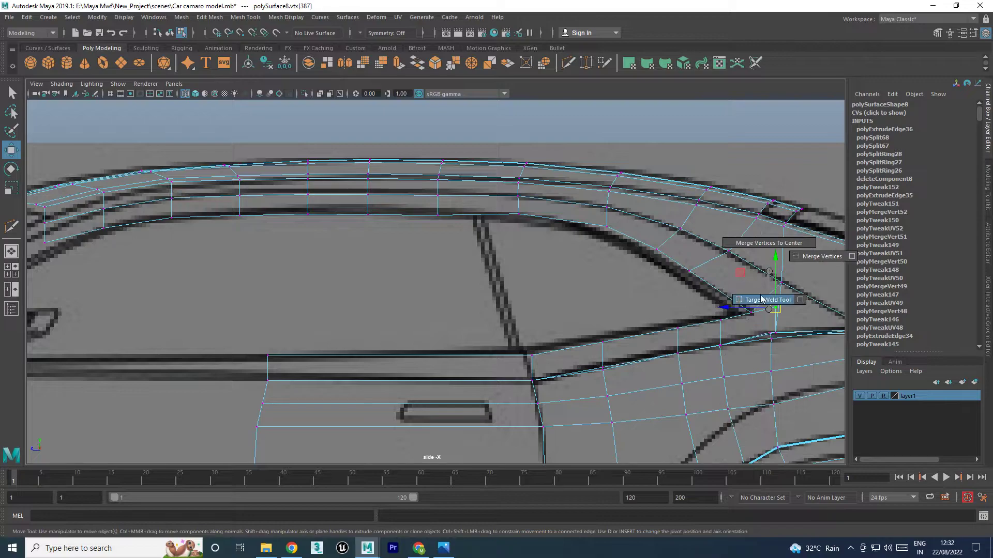
left_click_drag(737, 316, 734, 318)
Select a pillar vertex for adjustment with the Move tool
key("w")
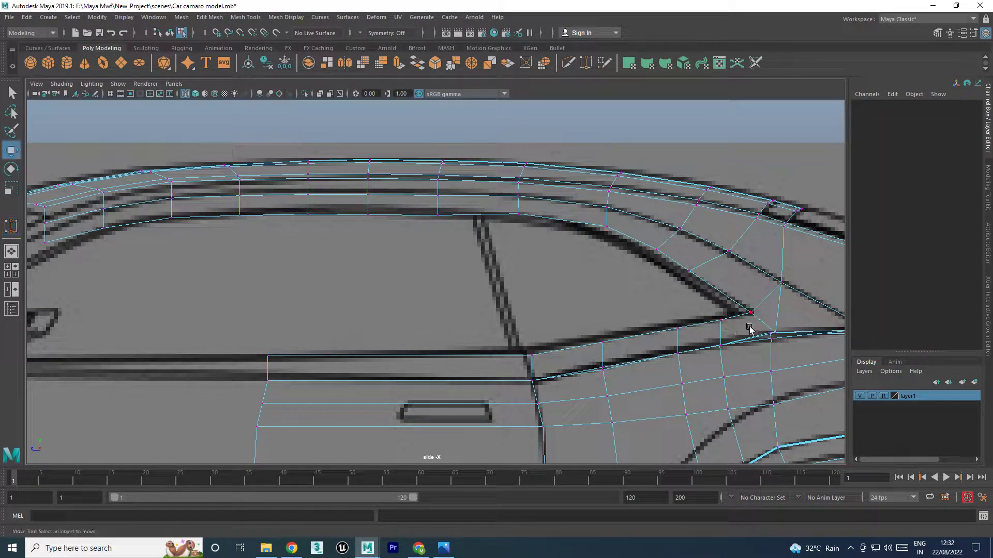
left_click(750, 311)
key("space")
key("space")
Slide the first pillar vertex right onto the top-view blueprint line
scroll(405, 201, "up", 2)
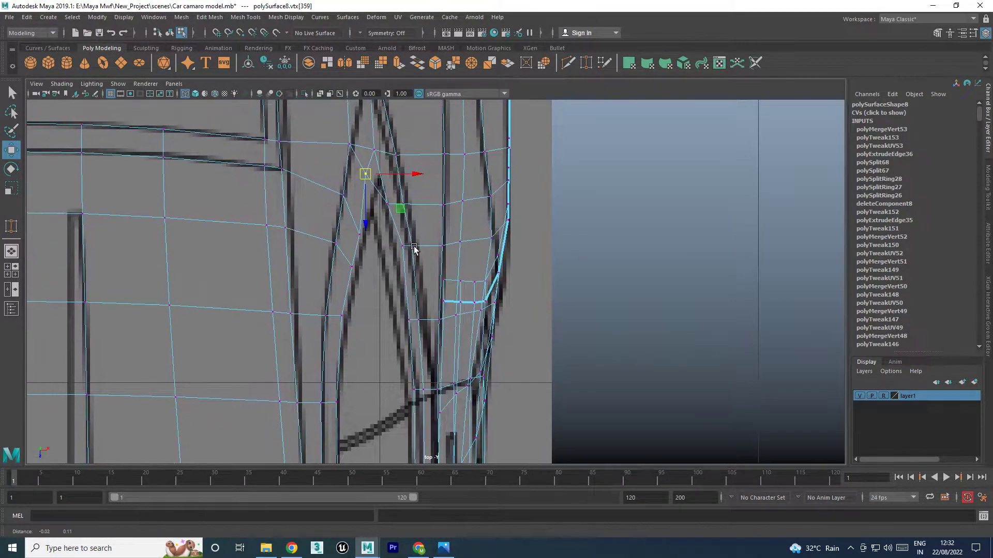
scroll(393, 191, "up", 1)
scroll(385, 183, "up", 2)
left_click_drag(381, 165, 396, 167)
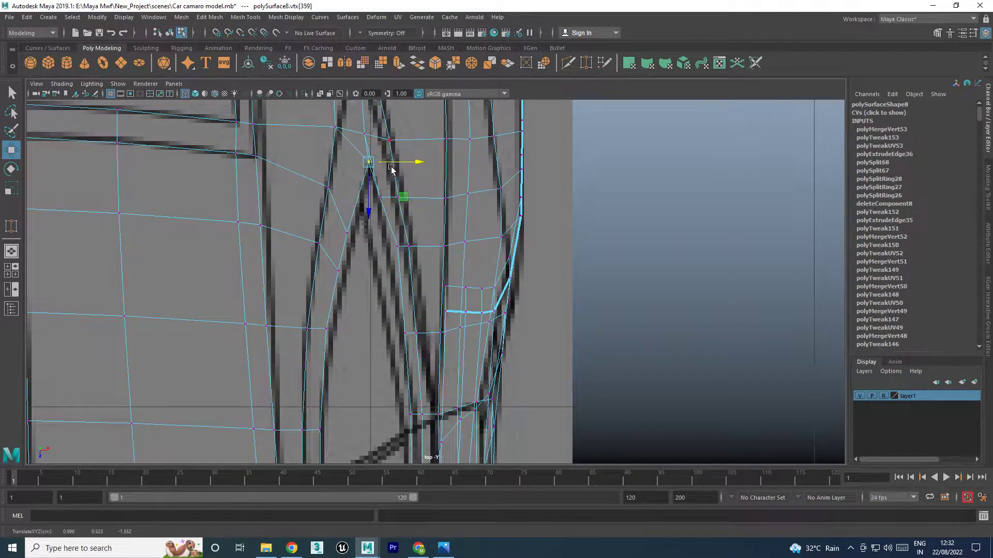
middle_click_drag(391, 169, 385, 277, "alt")
Shift the next pillar-base vertices onto the blueprint line, then inspect in perspective
scroll(377, 274, "up", 1)
scroll(362, 267, "up", 1)
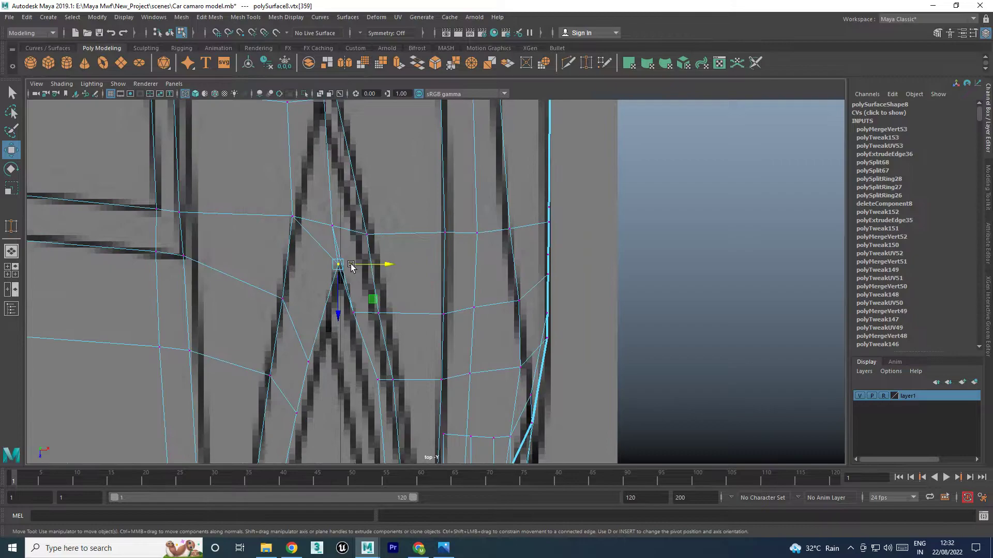
scroll(351, 263, "up", 1)
scroll(347, 268, "up", 1)
mouse_move(351, 259)
middle_mouse_down("alt")
mouse_move(387, 259)
mouse_move(390, 275)
middle_mouse_up("alt")
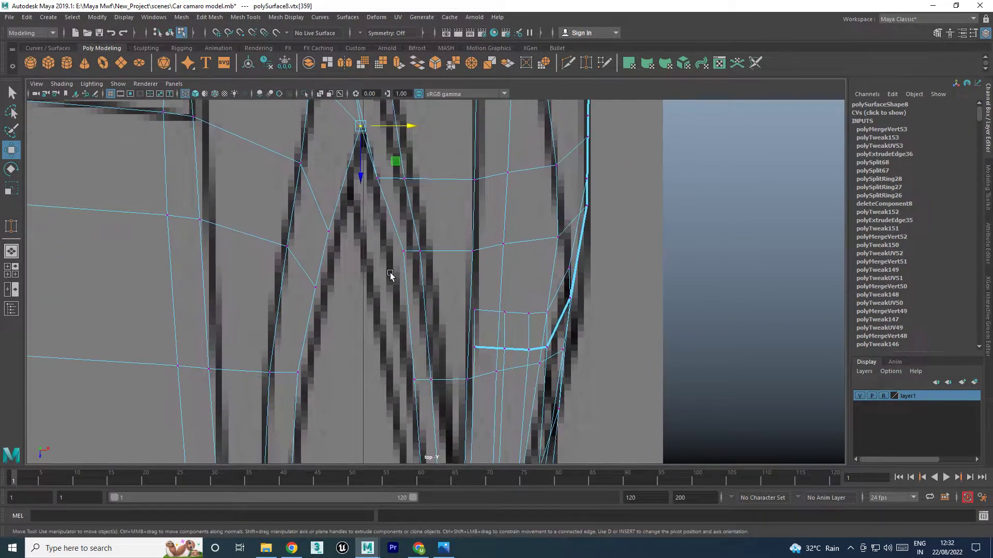
mouse_move(414, 240)
left_mouse_down()
mouse_move(408, 258)
mouse_move(440, 251)
left_mouse_up()
middle_click_drag(444, 287, 404, 264, "alt")
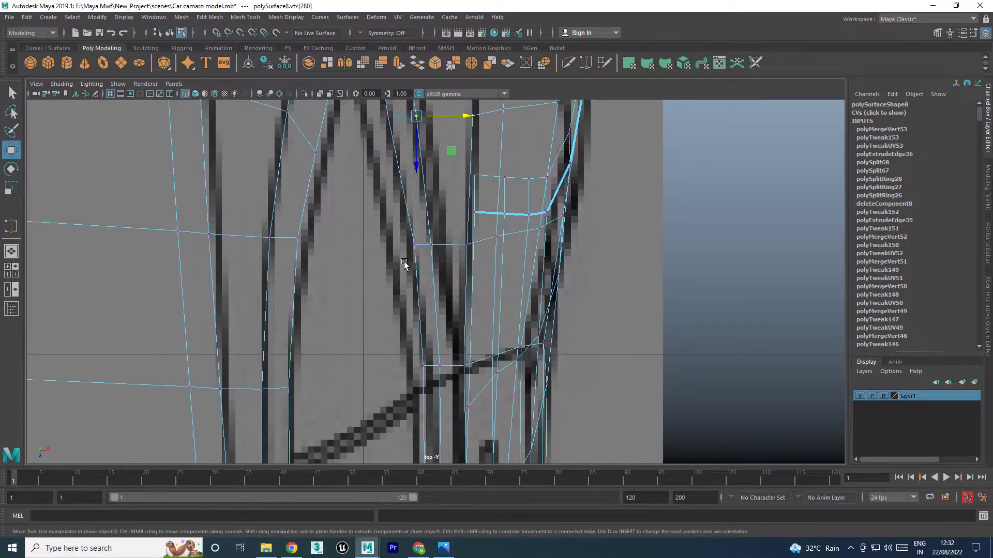
left_click(438, 246)
mouse_move(450, 317)
middle_mouse_down("alt")
mouse_move(443, 228)
mouse_move(476, 291)
middle_mouse_up("alt")
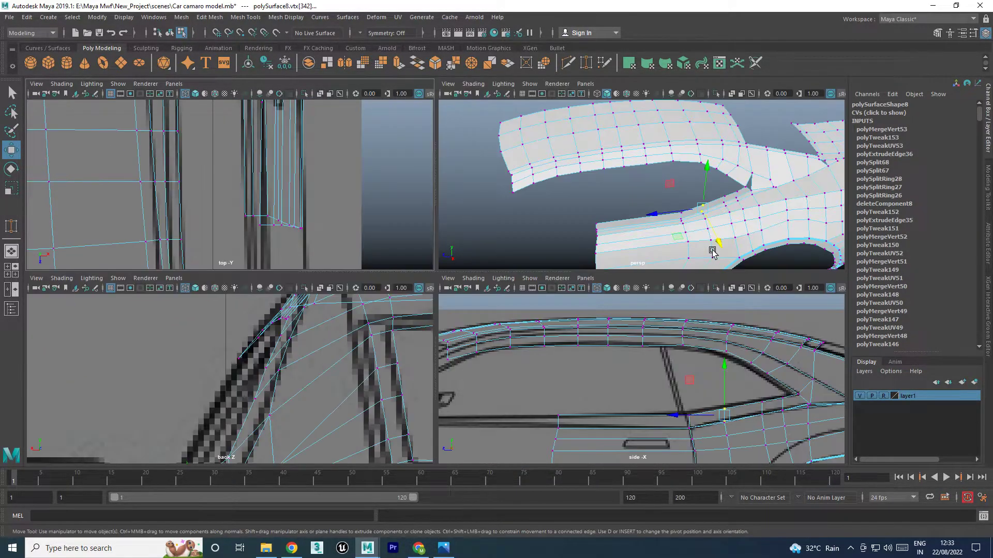
key("space")
key("space")
mouse_move(660, 282)
left_mouse_down("alt")
mouse_move(563, 279)
mouse_move(567, 268)
left_mouse_up("alt")
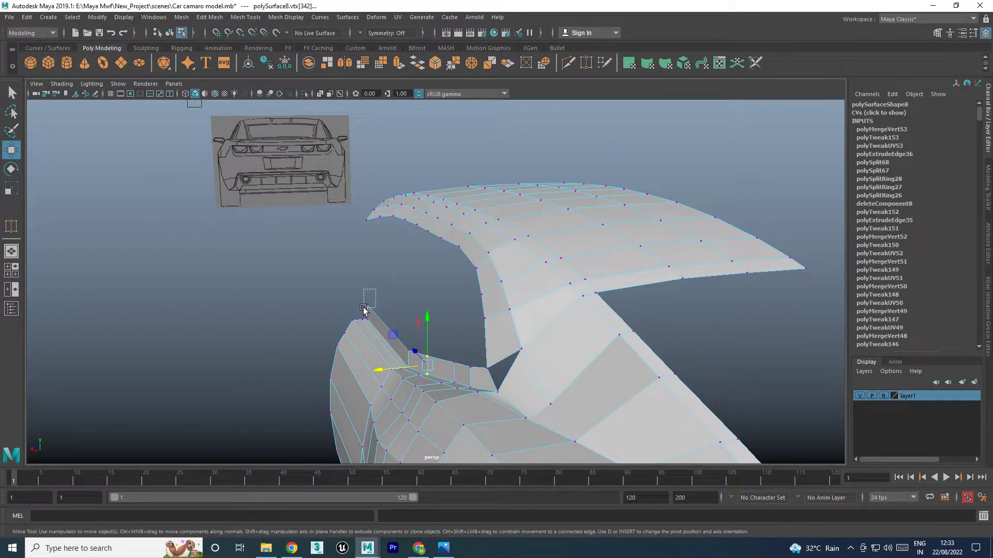
key("space")
key("space")
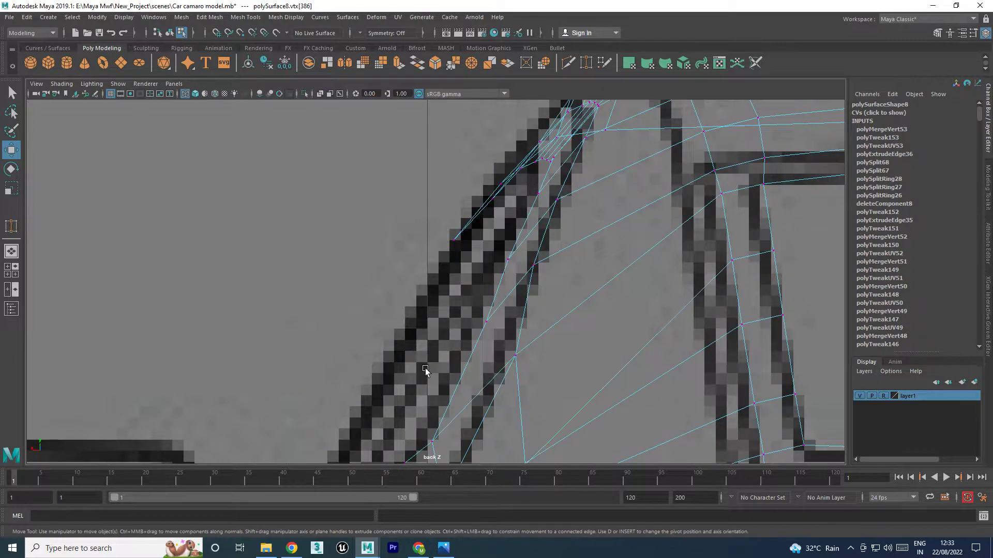
scroll(425, 370, "down", 5)
scroll(414, 289, "up", 2)
scroll(414, 280, "up", 2)
scroll(676, 331, "up", 2)
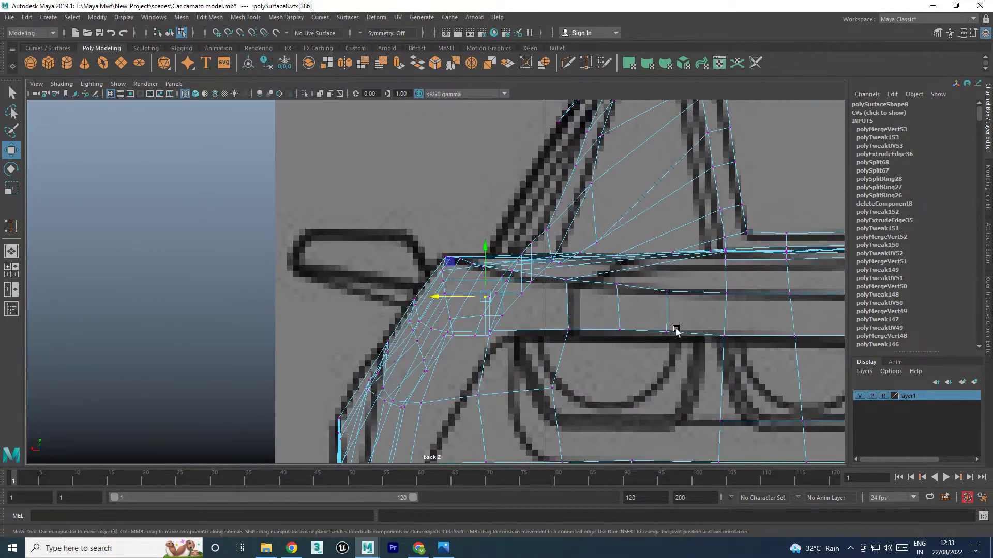
scroll(724, 333, "up", 2)
scroll(696, 350, "up", 1)
scroll(660, 350, "up", 1)
scroll(517, 392, "up", 2)
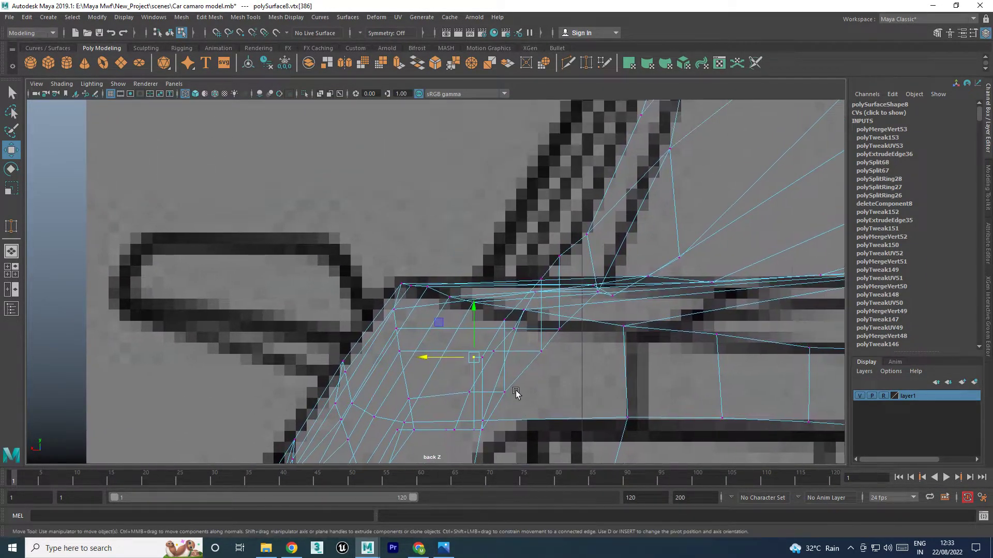
scroll(583, 308, "down", 5)
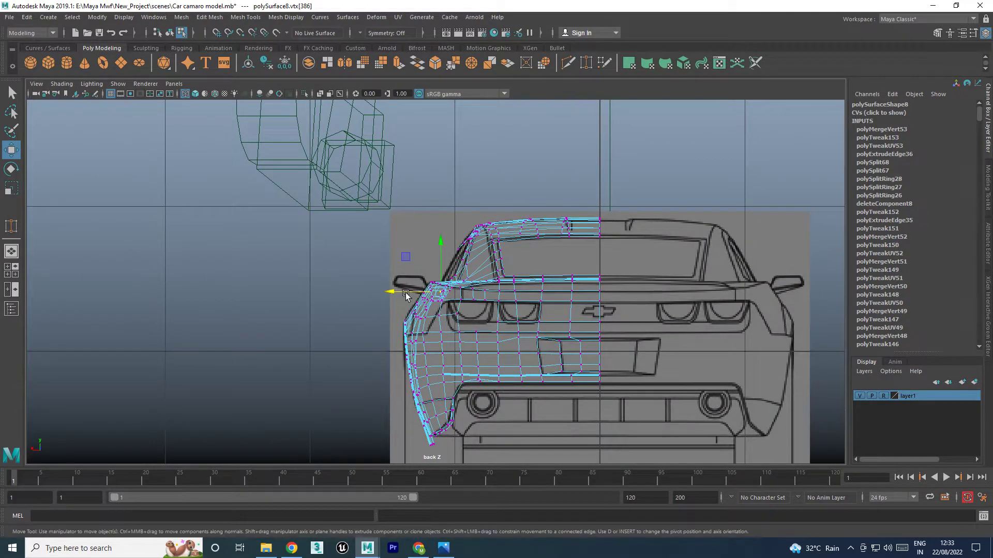
key("space")
key("space")
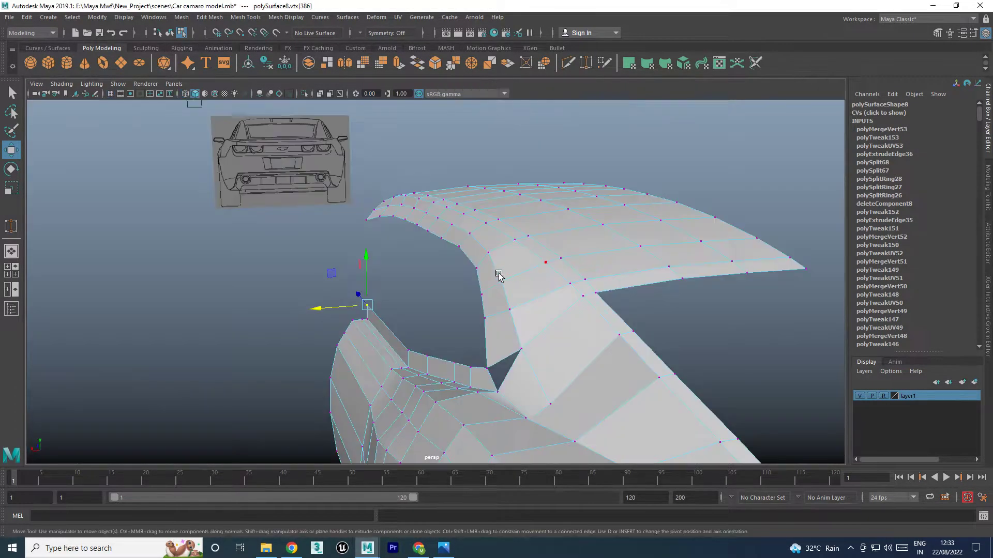
mouse_move(498, 275)
left_mouse_down("alt")
mouse_move(571, 265)
mouse_move(698, 275)
mouse_move(497, 323)
left_mouse_up("alt")
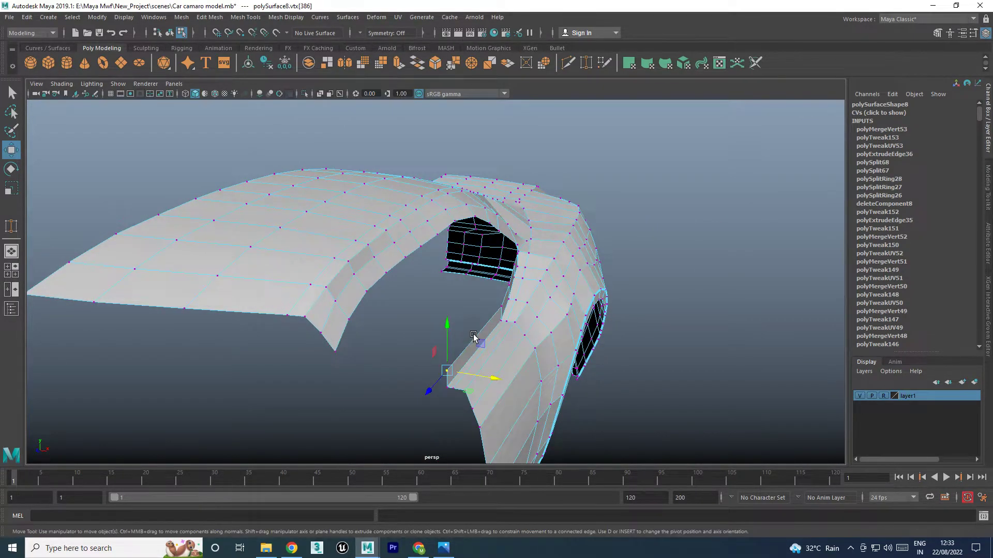
key("space")
key("space")
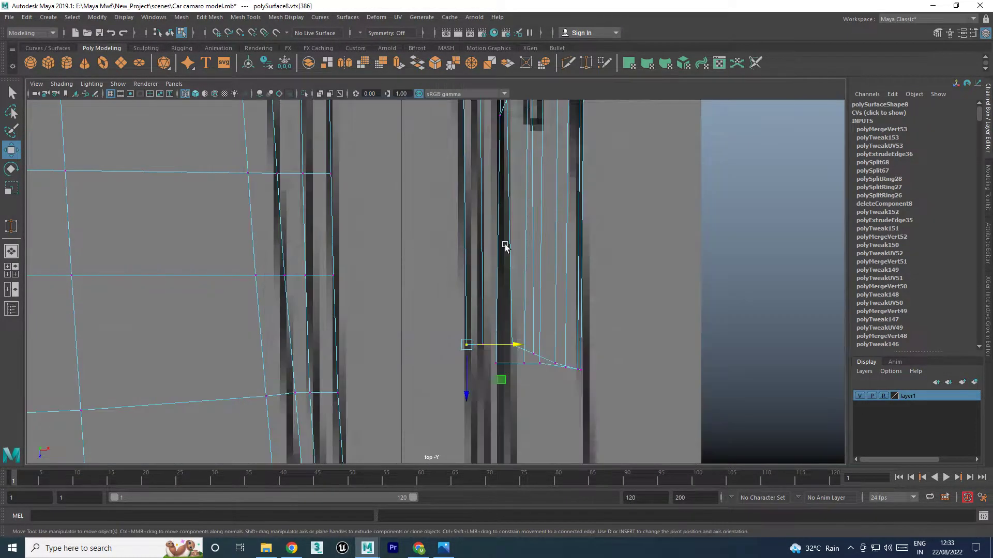
scroll(509, 266, "down", 2)
scroll(491, 287, "down", 3)
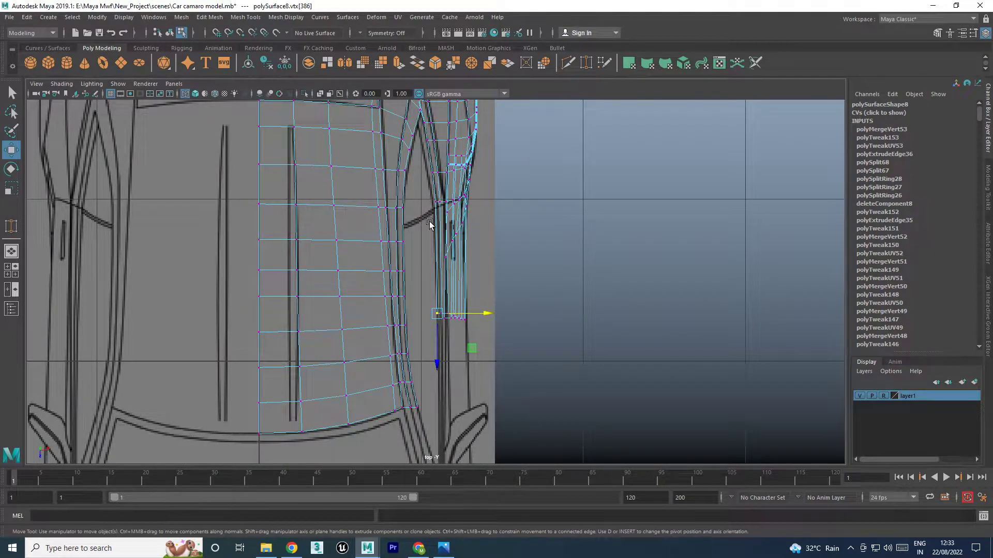
scroll(429, 223, "down", 2)
key("space")
key("space")
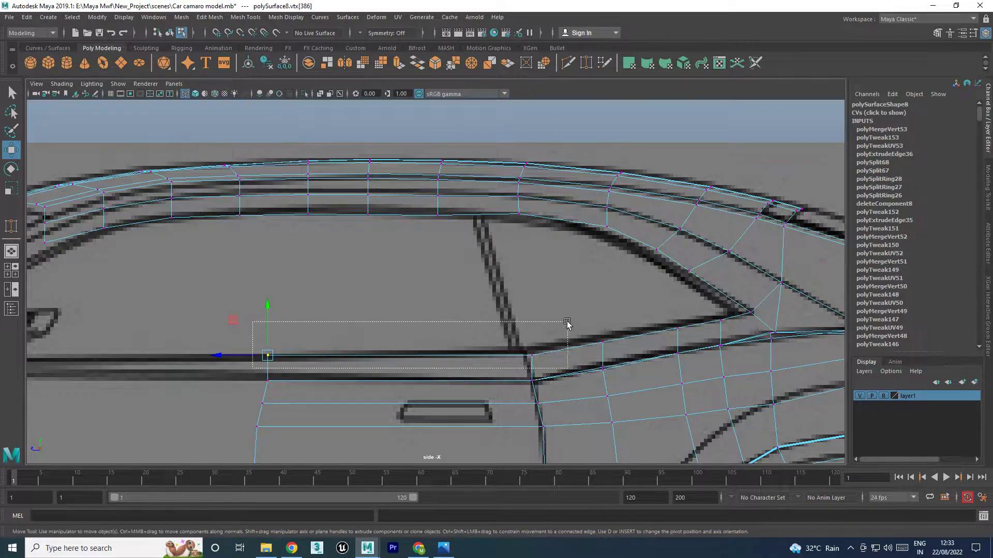
left_click_drag(391, 339, 566, 325)
key("space")
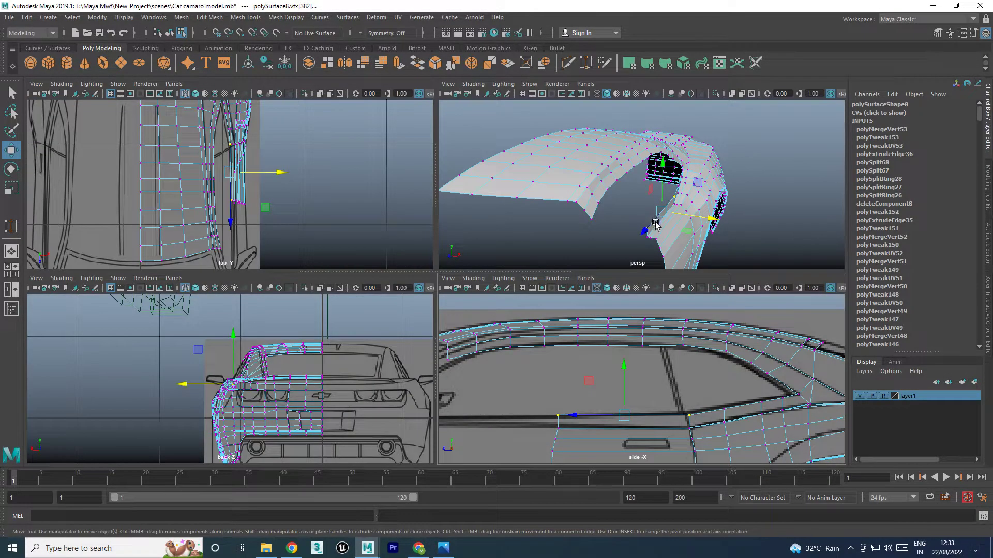
key("space")
mouse_move(476, 288)
left_mouse_down("alt")
mouse_move(497, 295)
mouse_move(550, 239)
left_mouse_up("alt")
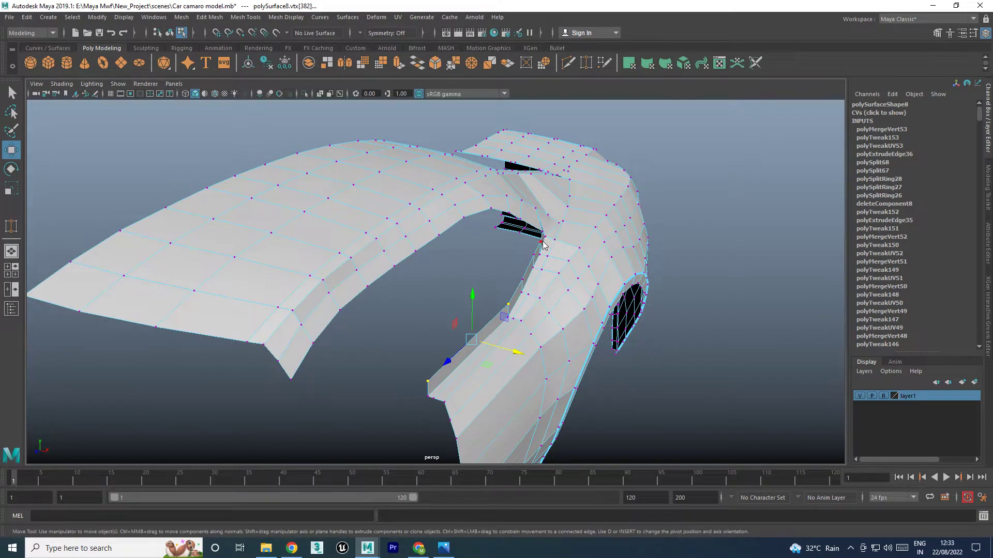
right_click_drag(543, 245, 594, 226)
left_click_drag(497, 271, 604, 271, "alt")
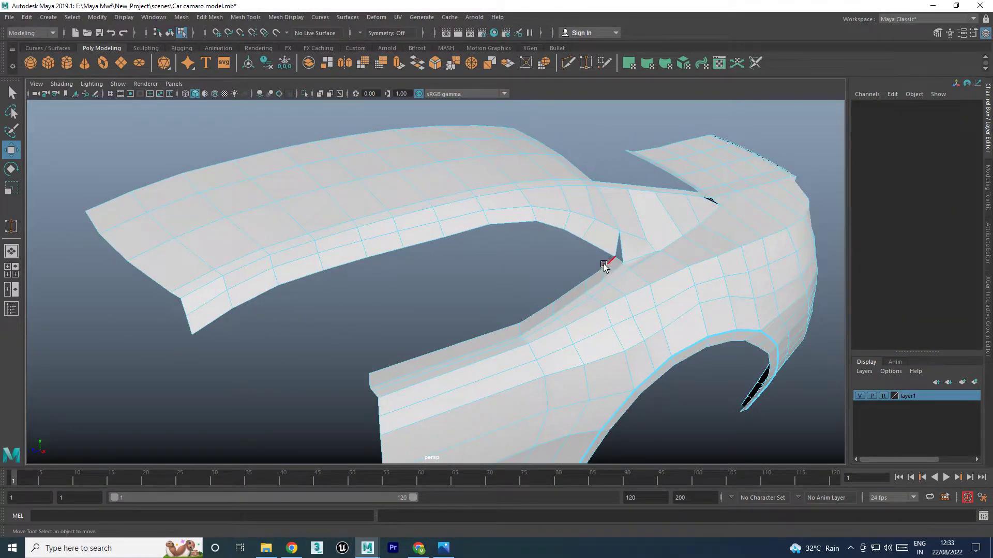
Move the two pillar-join edges to smooth the join and reshape the opening
left_click(604, 266)
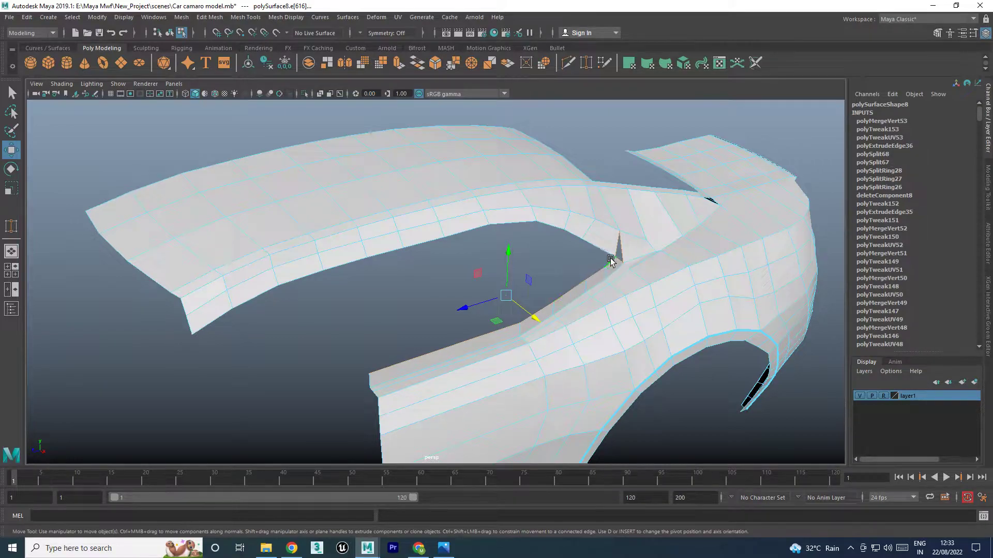
left_click(633, 269)
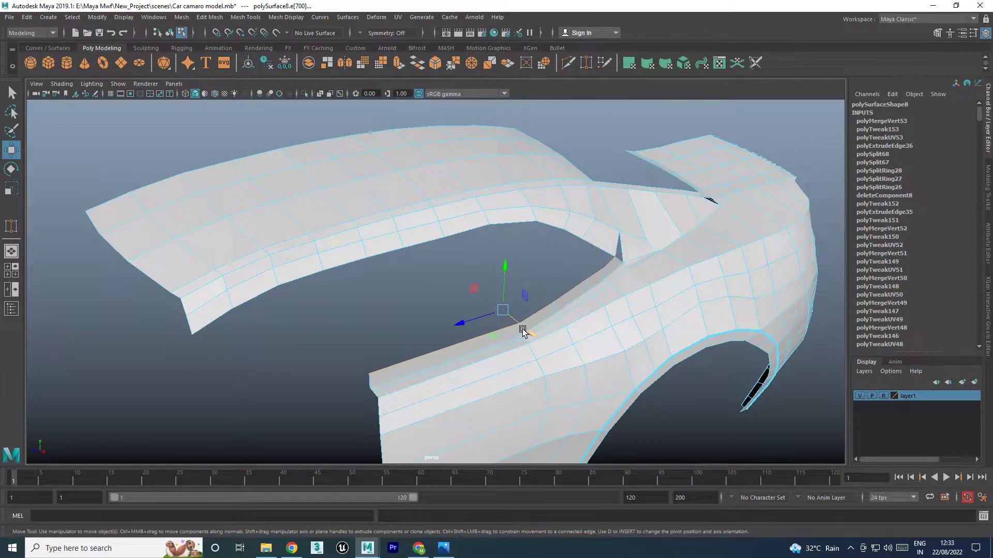
left_click_drag(522, 328, 640, 321)
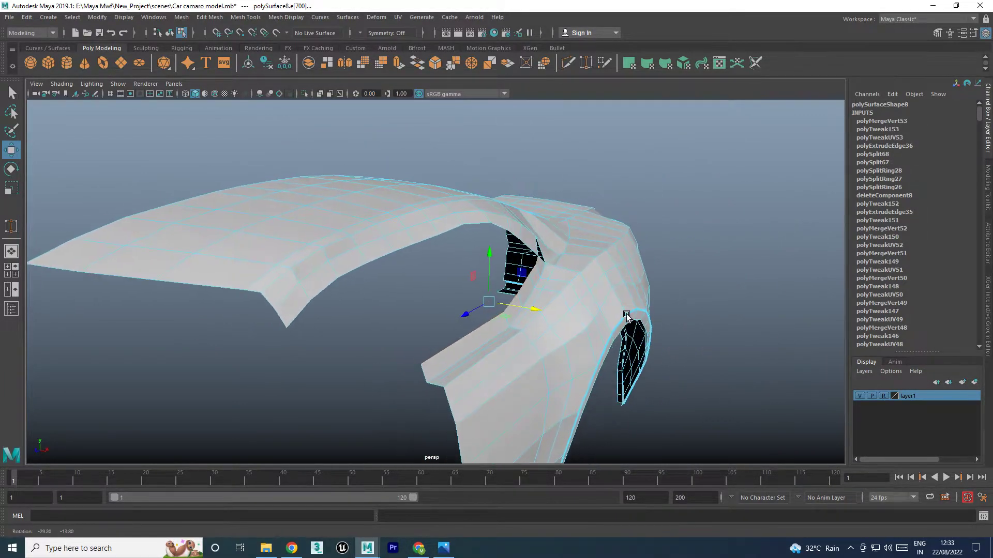
left_click_drag(528, 308, 523, 288)
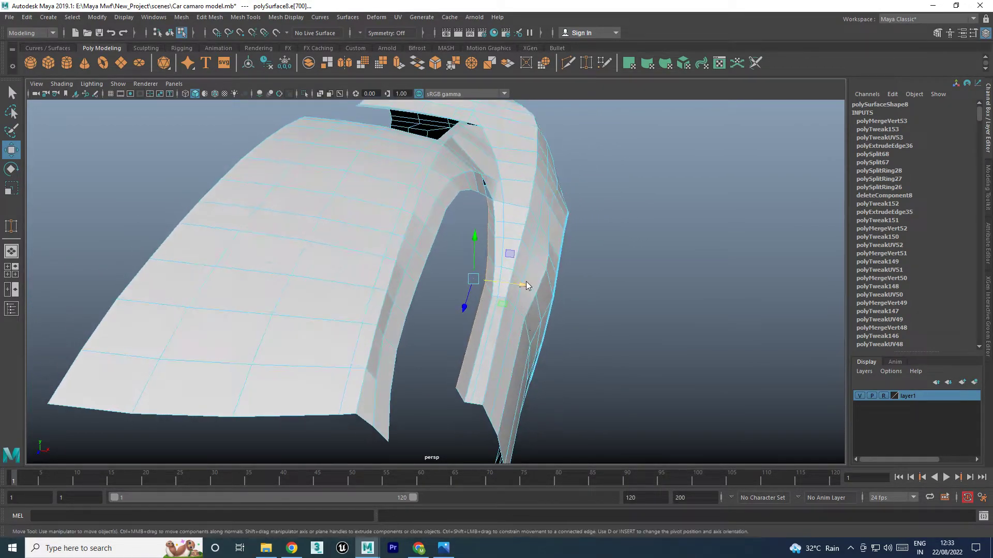
right_click_drag(523, 288, 484, 286)
left_click(485, 286)
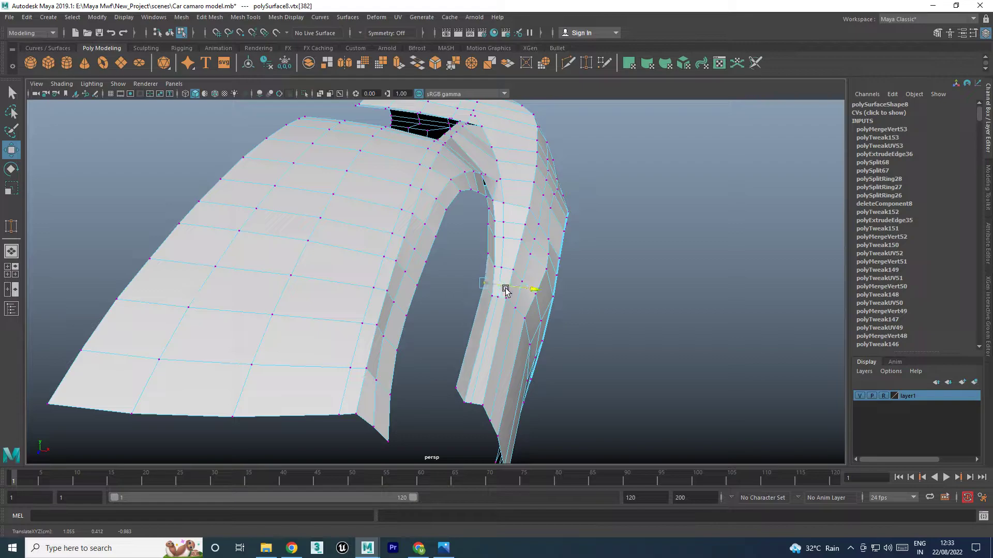
left_click(492, 258)
mouse_move(492, 258)
left_mouse_down("alt")
mouse_move(501, 277)
mouse_move(466, 275)
mouse_move(561, 270)
mouse_move(531, 299)
mouse_move(498, 237)
mouse_move(643, 215)
mouse_move(587, 250)
mouse_move(496, 239)
mouse_move(520, 245)
left_mouse_up("alt")
Move edges along the pillar strip to straighten the pillar
right_click(497, 240)
left_click(496, 208)
left_click(489, 225)
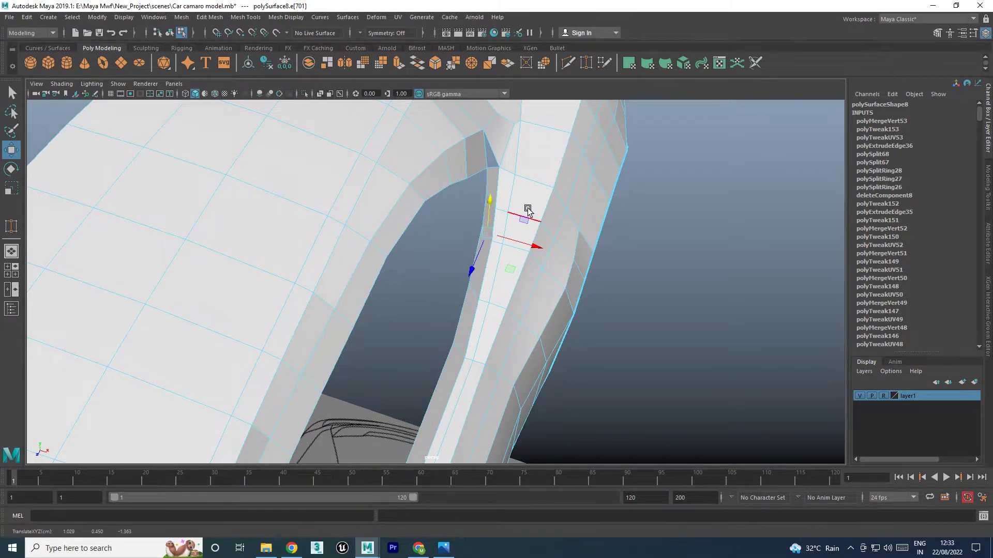
left_click(562, 206)
middle_click_drag(539, 207, 535, 212)
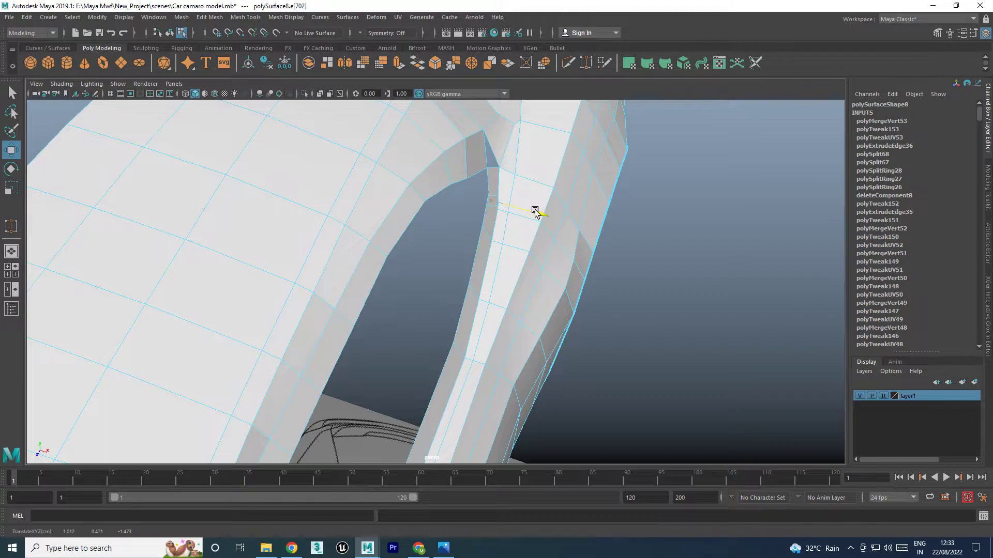
left_click(458, 346)
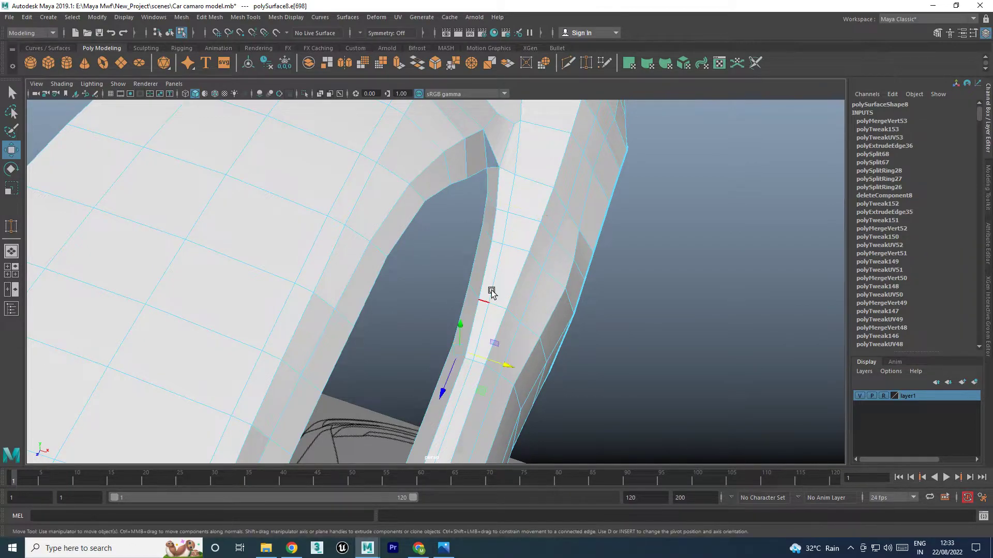
mouse_move(505, 292)
left_mouse_down("alt")
mouse_move(366, 279)
mouse_move(334, 257)
mouse_move(465, 316)
mouse_move(443, 333)
mouse_move(428, 319)
mouse_move(398, 319)
mouse_move(587, 364)
mouse_move(629, 346)
mouse_move(616, 345)
mouse_move(627, 333)
mouse_move(523, 342)
mouse_move(501, 304)
mouse_move(470, 321)
mouse_move(510, 348)
mouse_move(514, 328)
left_mouse_up("alt")
left_click(421, 323)
Briefly open Multi-Cut, then return to Move and face the fender's side
right_click(494, 295, "shift")
left_click(439, 300)
key("w")
mouse_move(621, 317)
left_mouse_down("alt")
mouse_move(573, 313)
mouse_move(605, 273)
mouse_move(567, 200)
left_mouse_up("alt")
scroll(620, 272, "up", 1)
scroll(644, 270, "up", 2)
Select the vertex where the pillar base meets the body in the top view
key("F9")
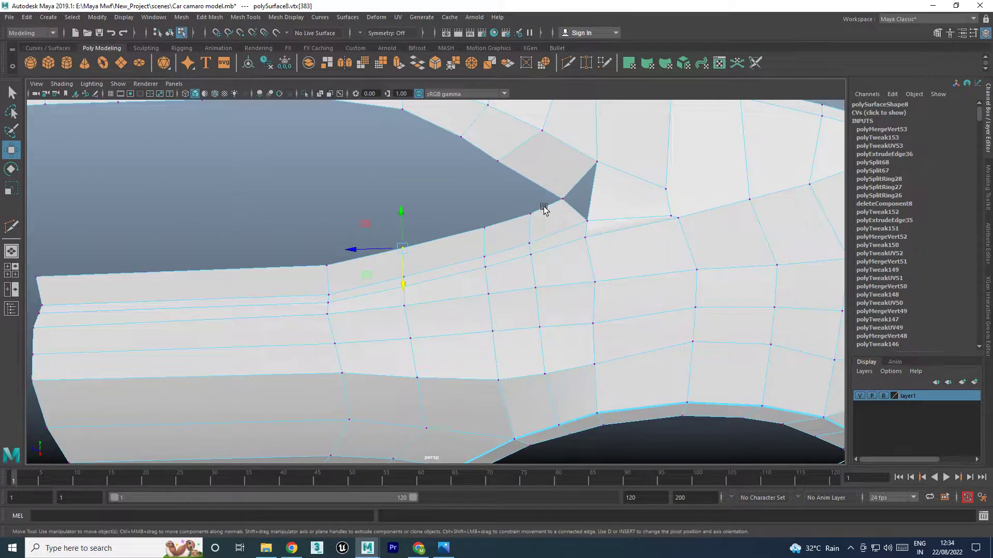
left_click(569, 198)
key("space")
key("space")
scroll(365, 217, "up", 2)
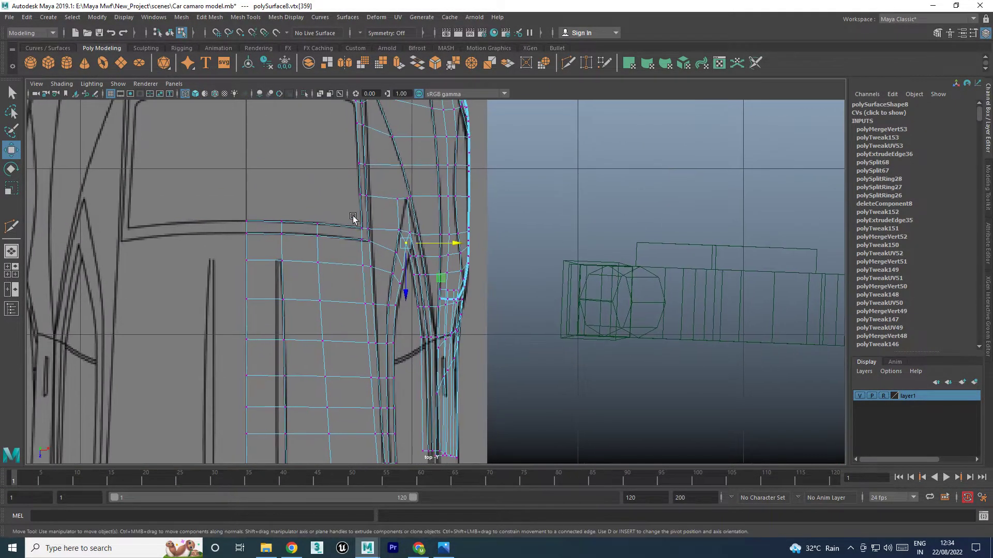
scroll(355, 223, "up", 1)
scroll(426, 214, "up", 1)
scroll(472, 303, "up", 1)
scroll(470, 215, "up", 1)
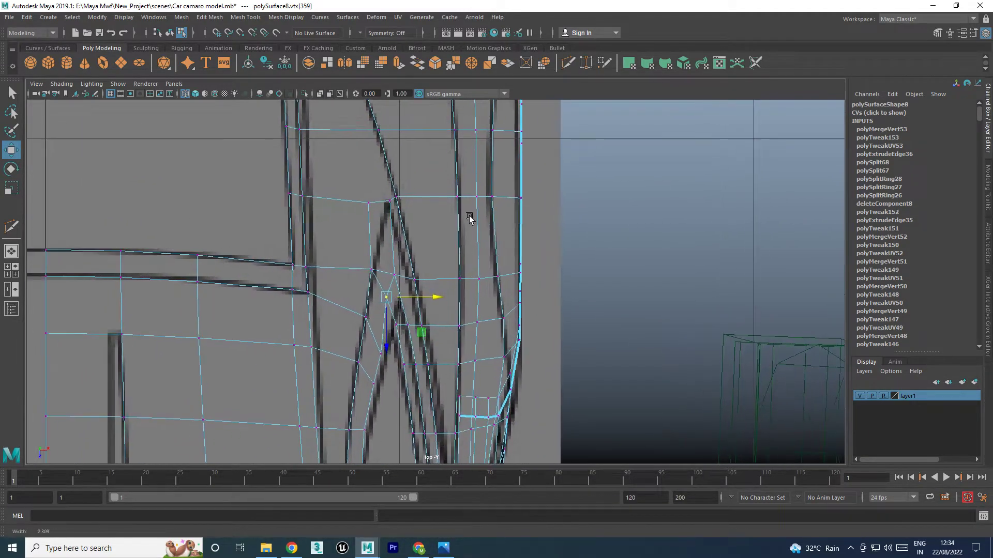
scroll(432, 264, "up", 1)
left_click_drag(369, 267, 393, 247)
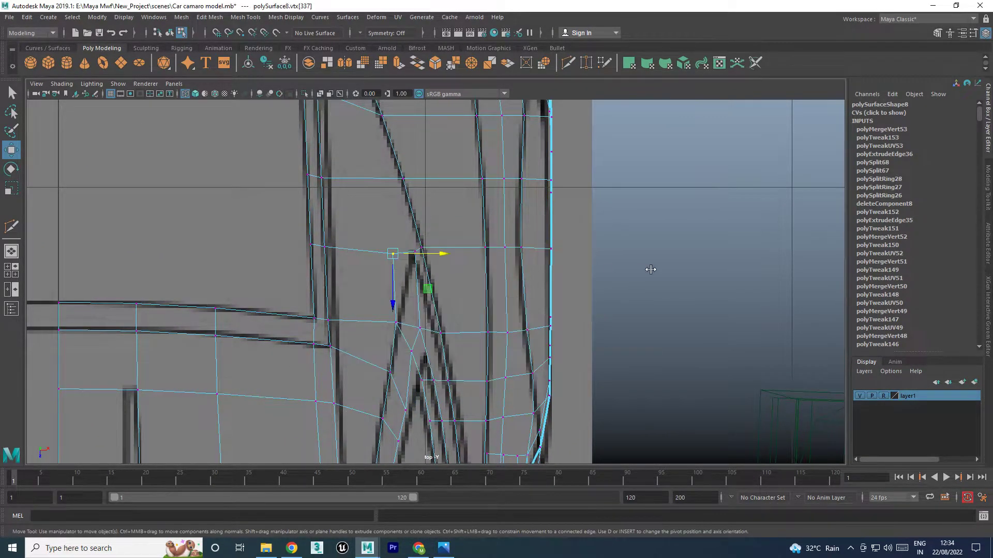
Check the pillar fin from the side view and several perspective angles
key("space")
key("space")
scroll(568, 339, "up", 2)
scroll(590, 340, "up", 1)
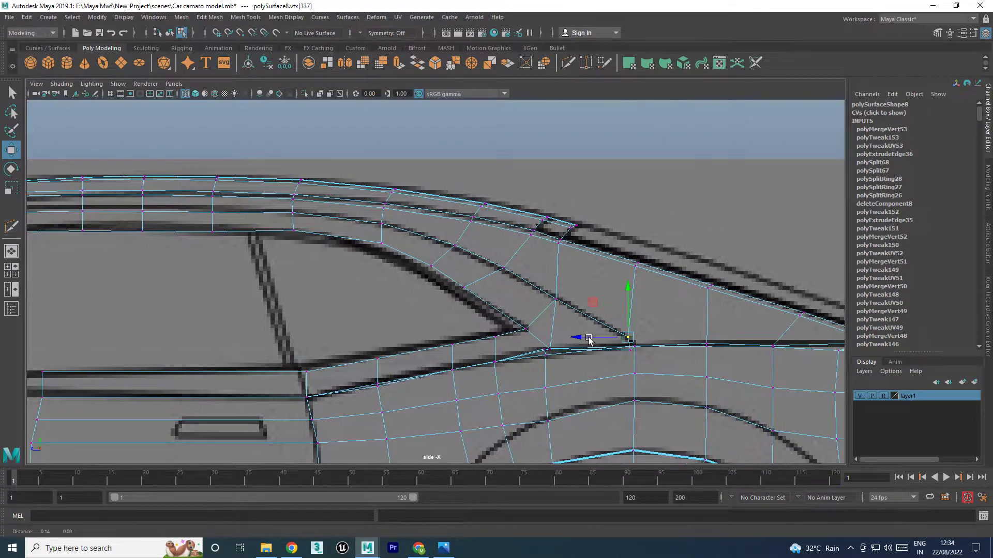
key("space")
key("space")
mouse_move(714, 230)
left_mouse_down("alt")
mouse_move(651, 253)
mouse_move(470, 272)
mouse_move(412, 232)
left_mouse_up("alt")
right_click_drag(412, 233, 486, 284, "alt")
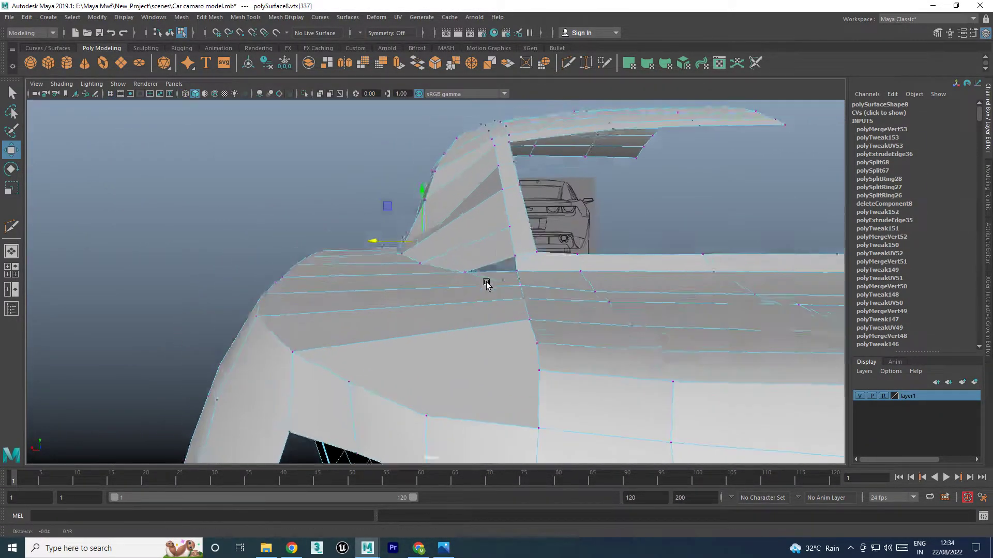
mouse_move(486, 283)
left_mouse_down("alt")
mouse_move(433, 284)
mouse_move(427, 245)
left_mouse_up("alt")
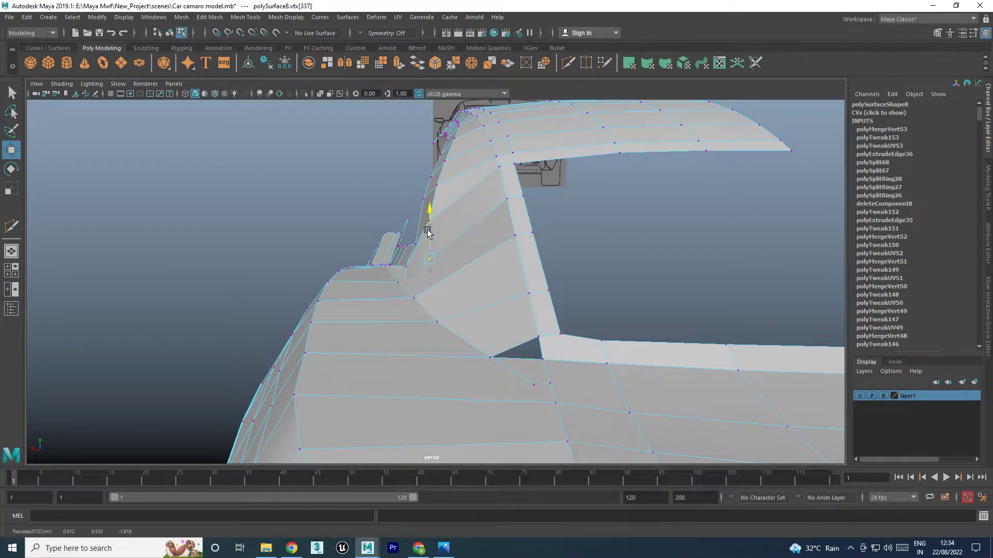
mouse_move(427, 233)
left_mouse_down("alt")
mouse_move(417, 300)
mouse_move(406, 252)
mouse_move(441, 292)
mouse_move(455, 281)
mouse_move(470, 292)
left_mouse_up("alt")
Recheck the base in the top view and return to full perspective
key("space")
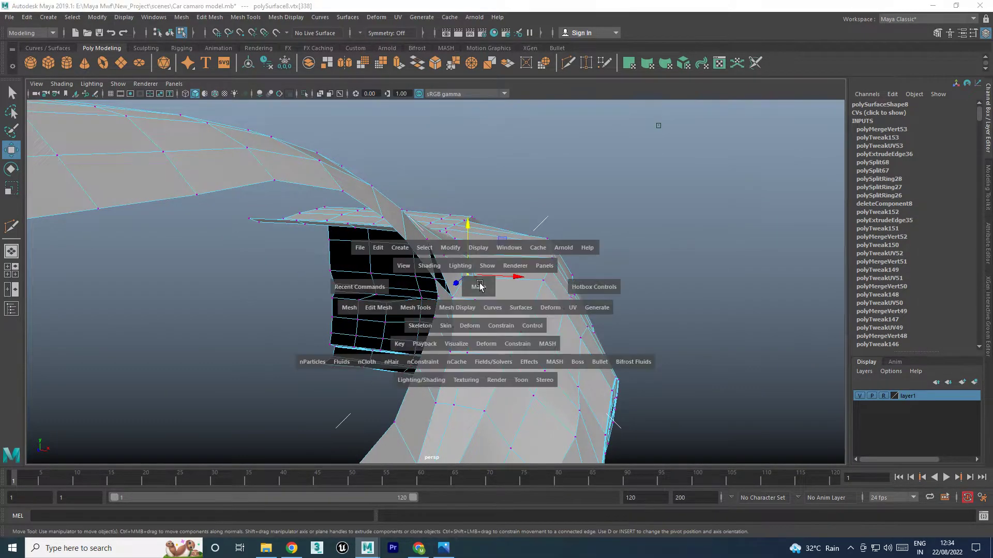
key("space")
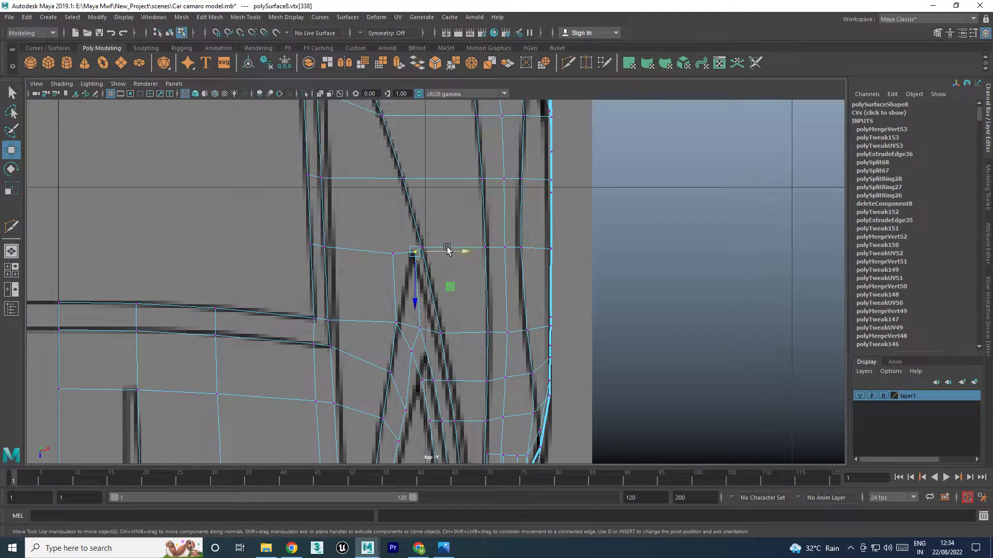
key("space")
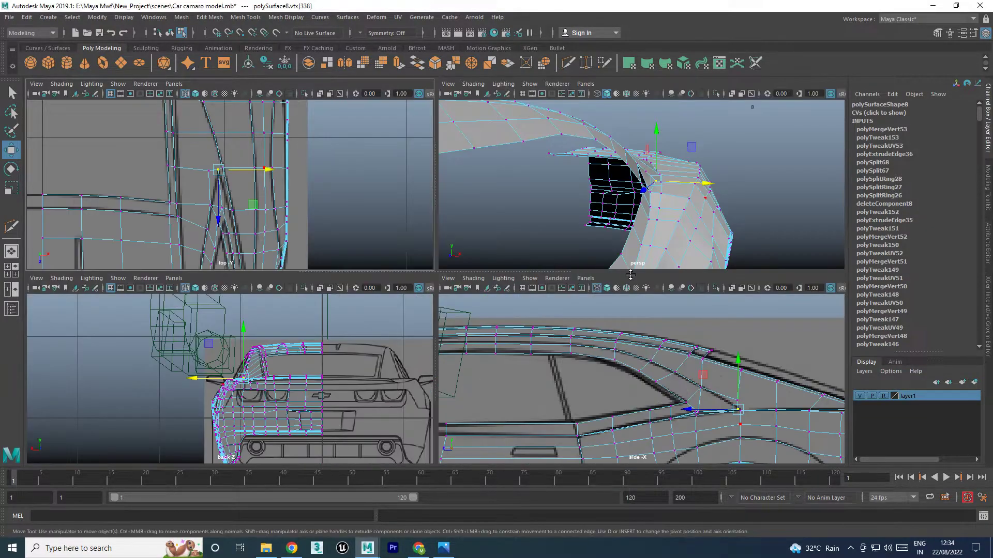
mouse_move(668, 230)
left_mouse_down("alt")
mouse_move(627, 259)
mouse_move(569, 255)
mouse_move(532, 275)
left_mouse_up("alt")
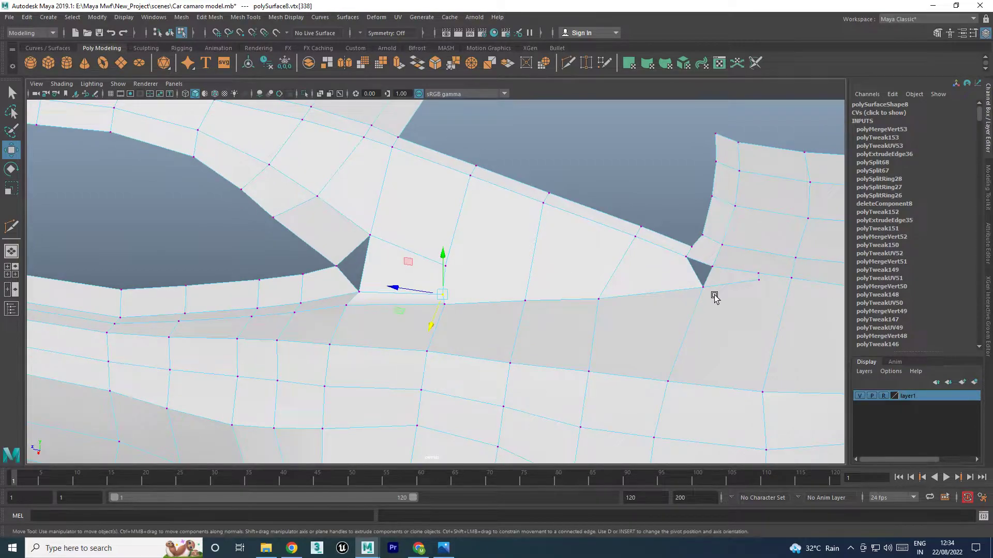
Add a new vertex on the pillar-base edge with Multi-Cut
right_click_drag(712, 295, 666, 309, "alt")
right_click_drag(394, 307, 365, 316, "shift")
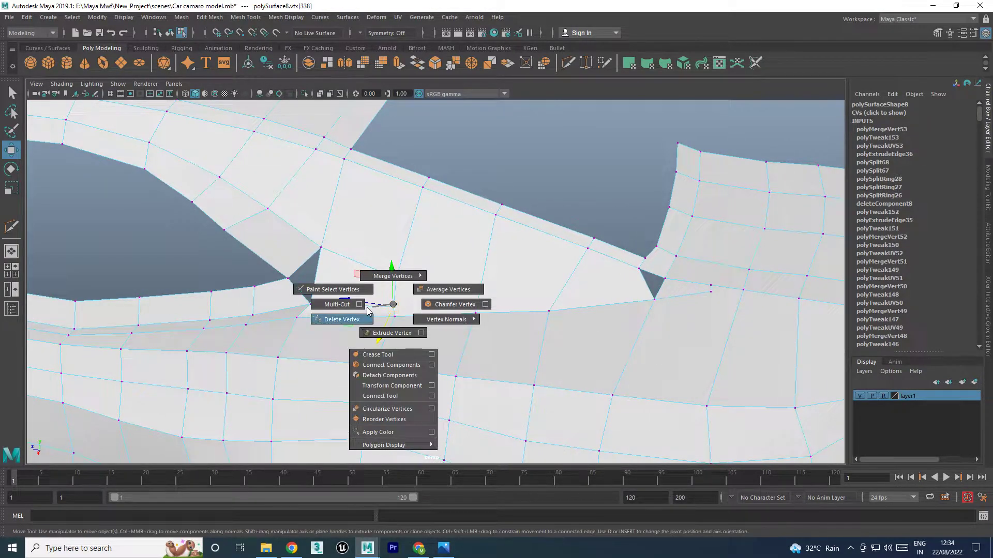
left_click(355, 98)
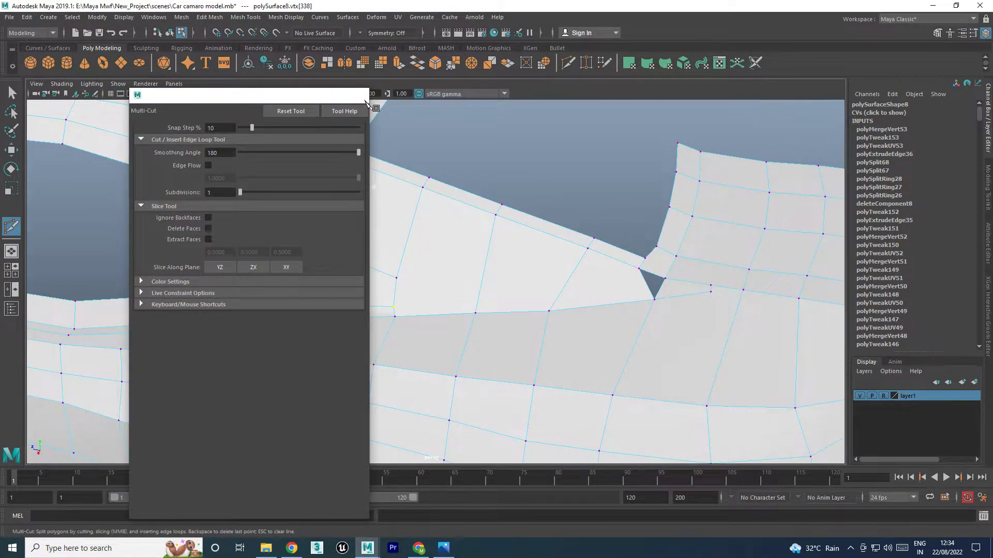
key("w")
right_click_drag(475, 309, 473, 365, "shift")
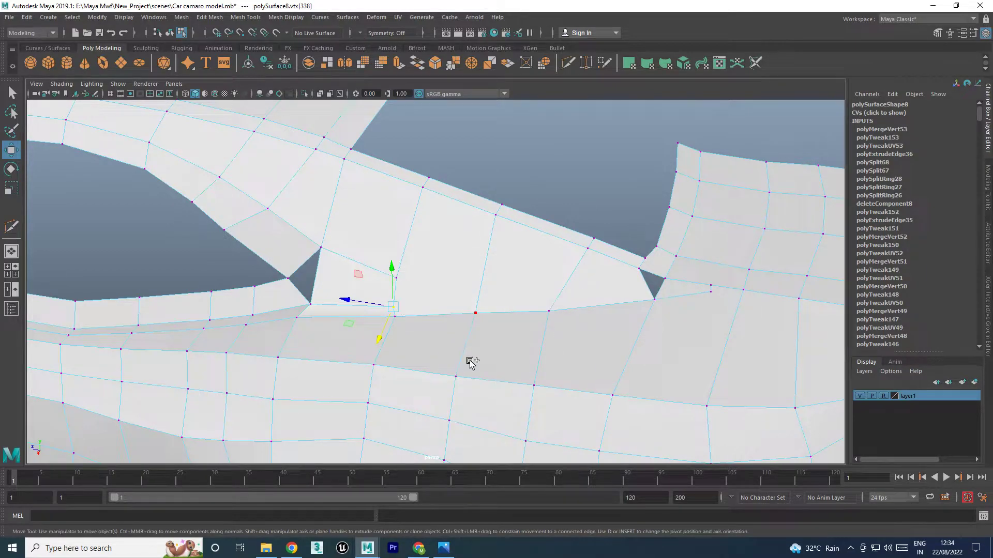
Insert a new edge loop across the pillar-base faces
key("F10")
right_click_drag(505, 281, 489, 363, "shift")
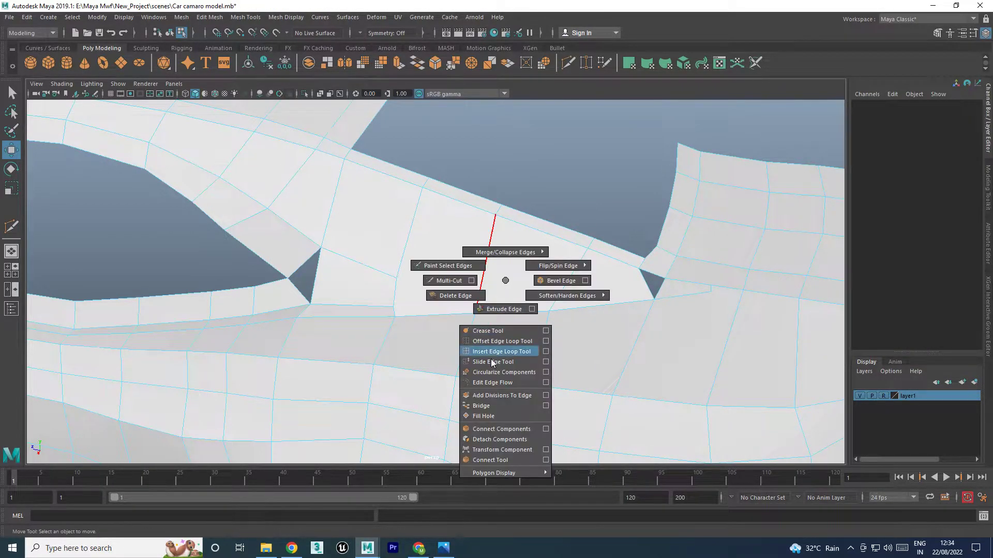
left_click_drag(652, 296, 642, 302)
key("w")
mouse_move(627, 346)
left_mouse_down("alt")
mouse_move(624, 331)
mouse_move(634, 326)
left_mouse_up("alt")
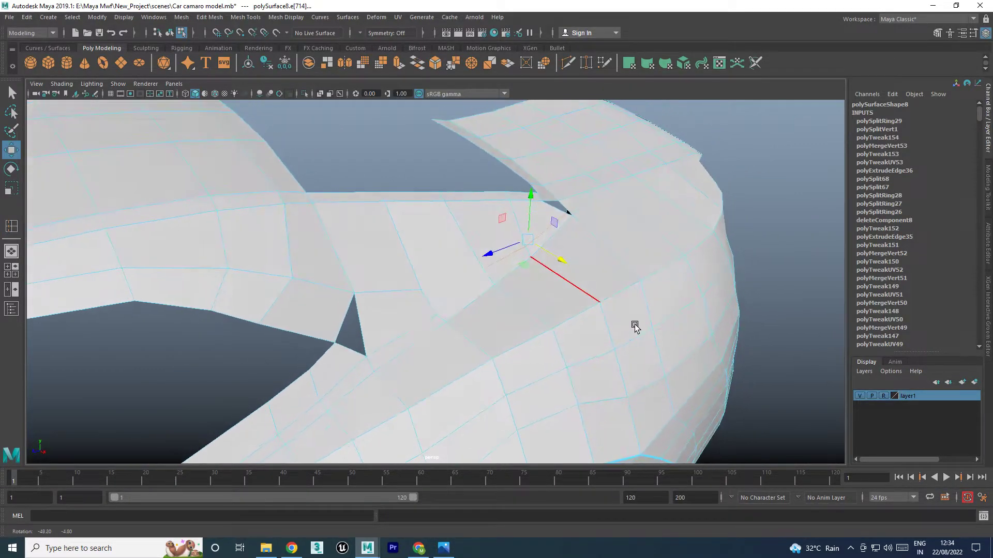
left_click_drag(526, 275, 489, 264, "alt")
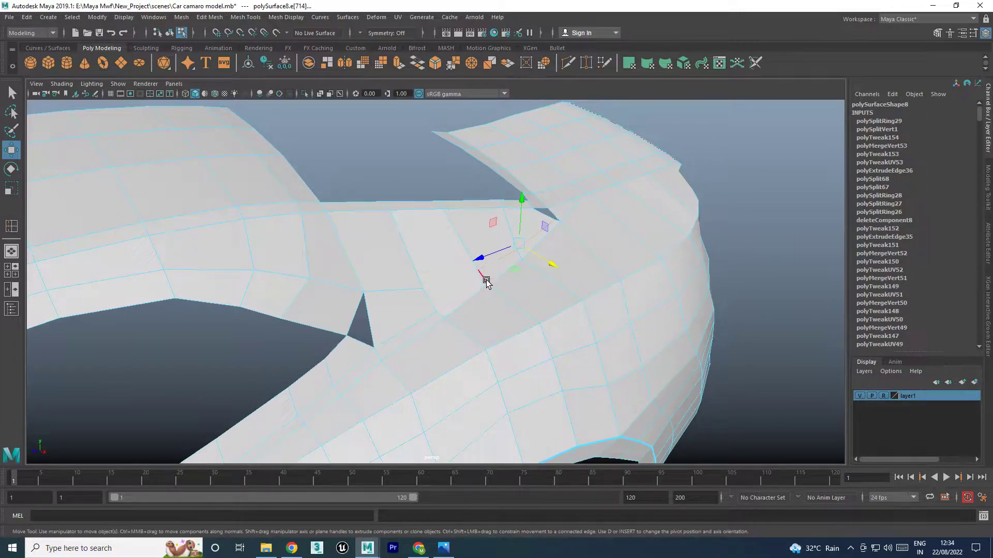
Connect two pillar-base vertices with a new edge
key("F9")
left_click(488, 284)
left_click(423, 289, "shift")
right_click_drag(433, 309, 411, 356, "shift")
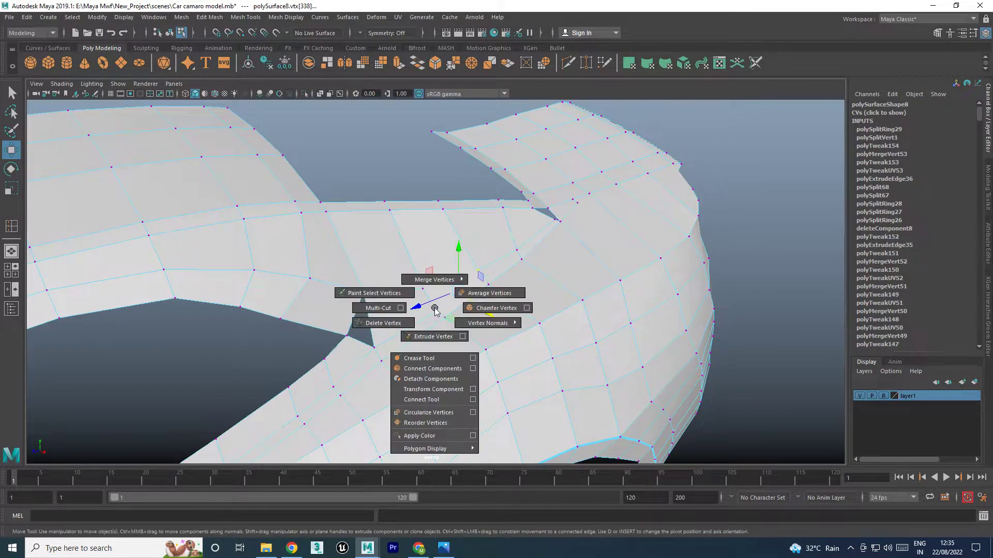
left_click_drag(475, 319, 490, 295, "alt")
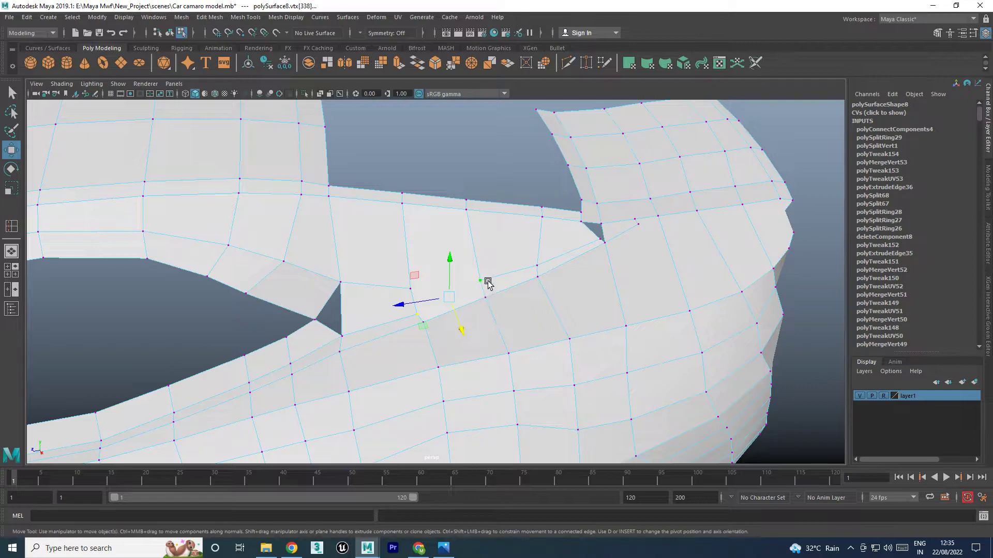
Delete the redundant edge at the pillar base
key("F10")
left_click(512, 272)
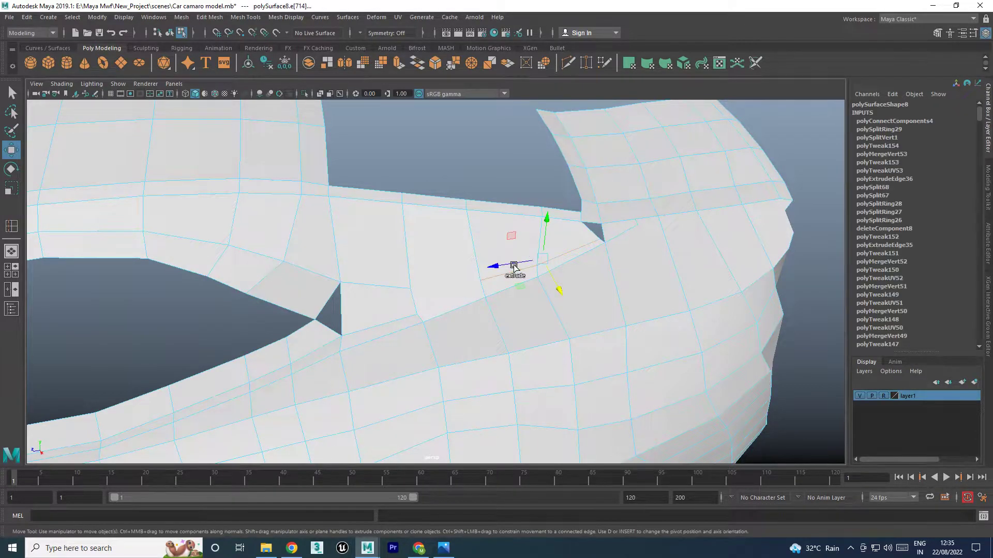
right_click_drag(509, 270, 406, 305, "shift")
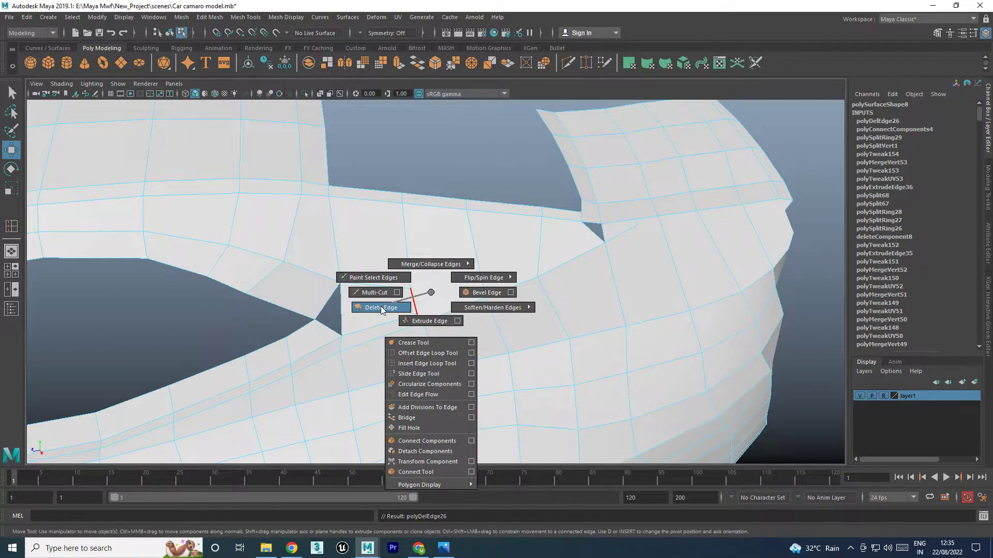
Slice a new edge across the pillar faces with Multi-Cut
left_click(373, 293)
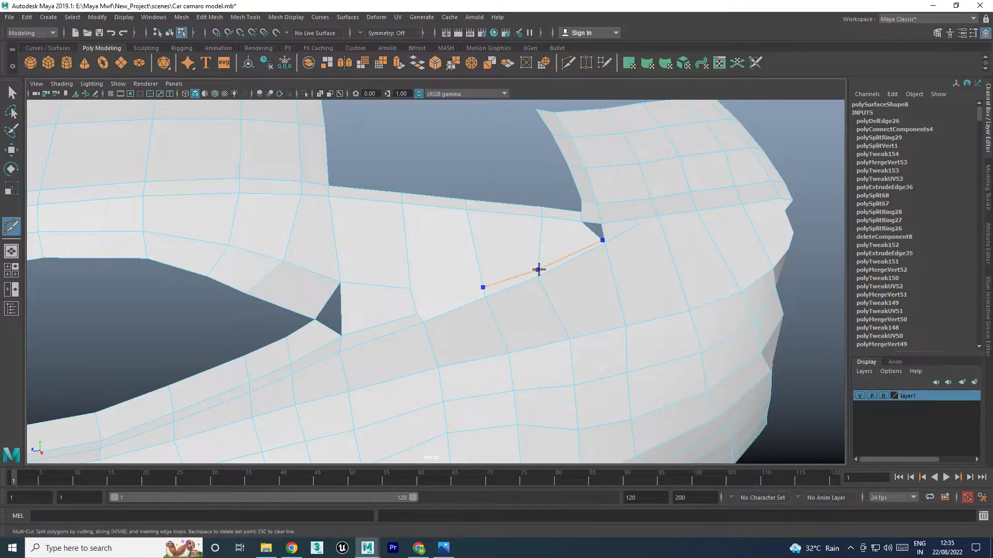
key("Return")
key("w")
left_click(488, 288)
left_click(482, 304)
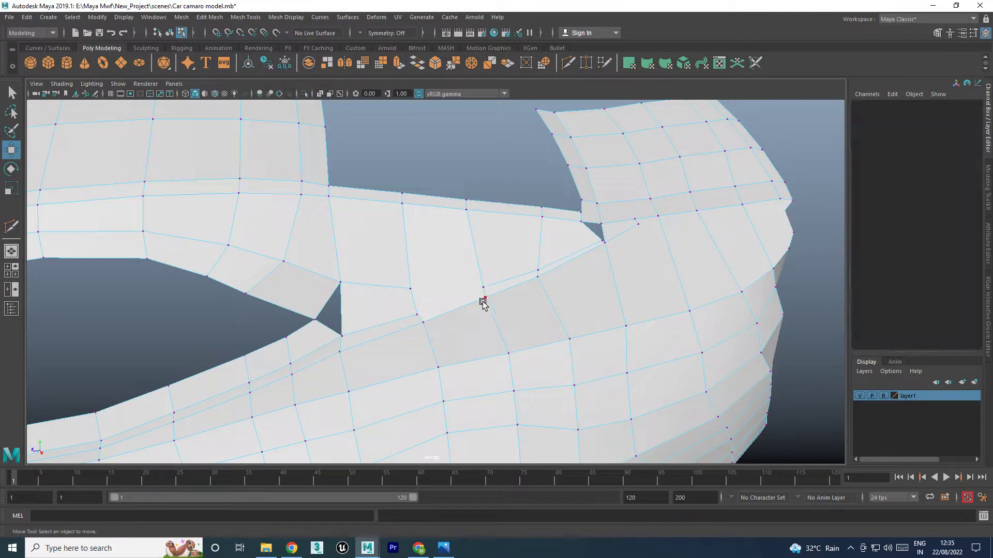
Cut another edge starting from the vertex at the pillar base
left_click(416, 316)
right_click_drag(485, 286, 476, 351, "shift")
scroll(486, 280, "up", 1)
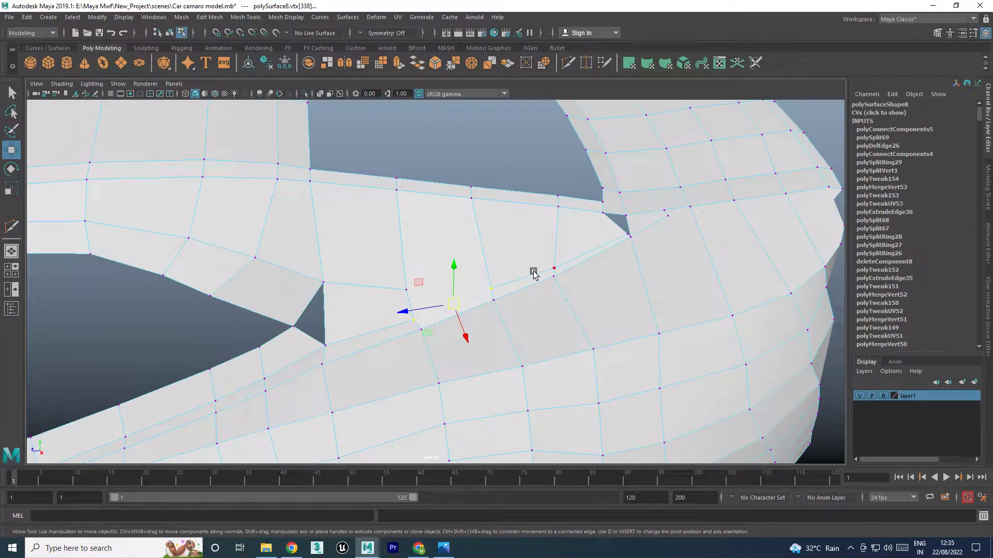
right_click_drag(469, 251, 541, 273, "shift")
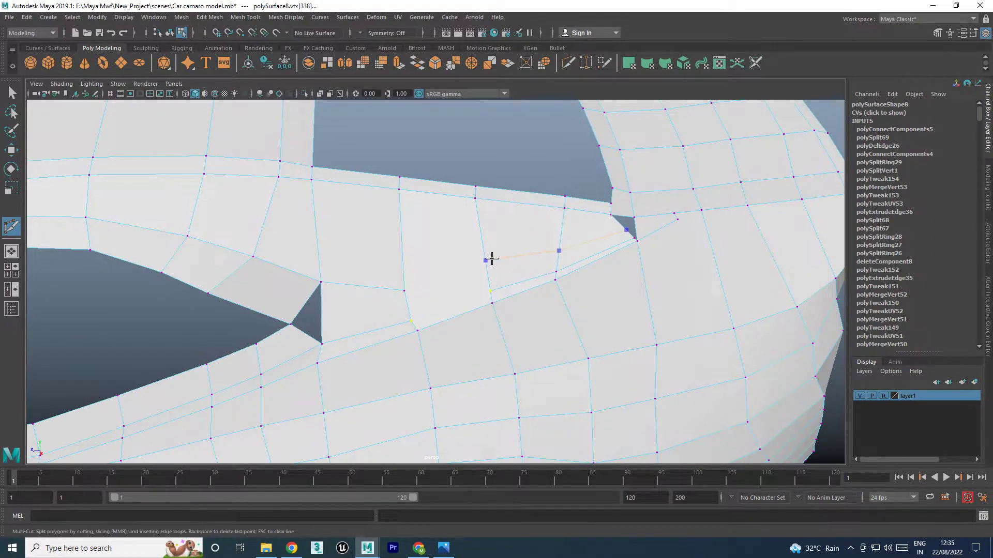
key("w")
Link the newly cut vertices to their neighbours with Connect Components
left_click(412, 289)
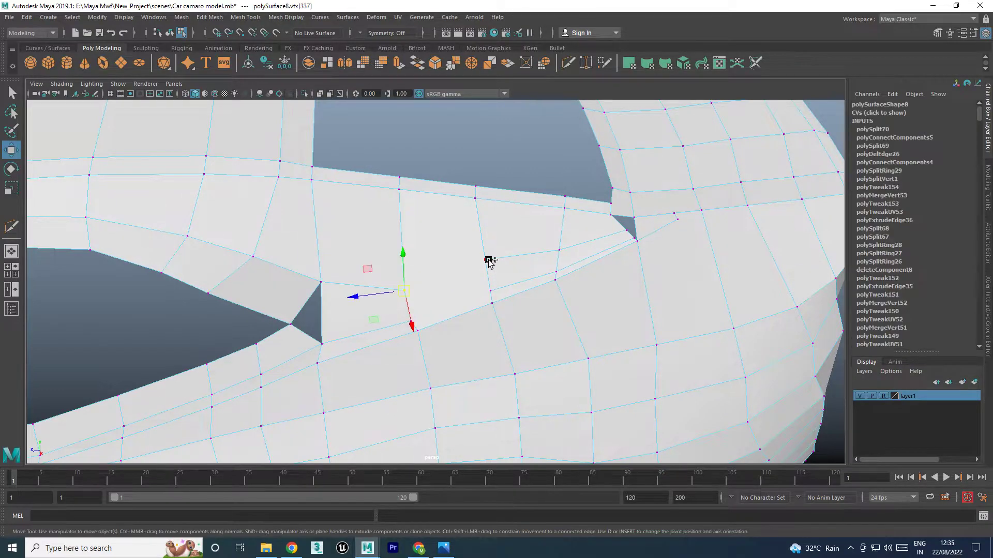
right_click_drag(488, 260, 486, 321, "shift")
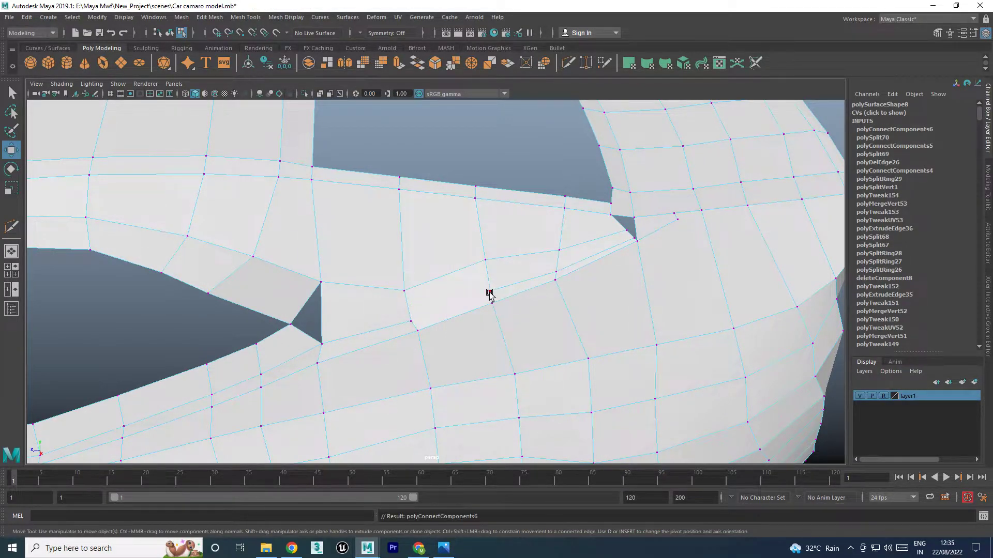
left_click(491, 291)
left_click(412, 321, "shift")
right_click_drag(410, 317, 406, 317, "shift")
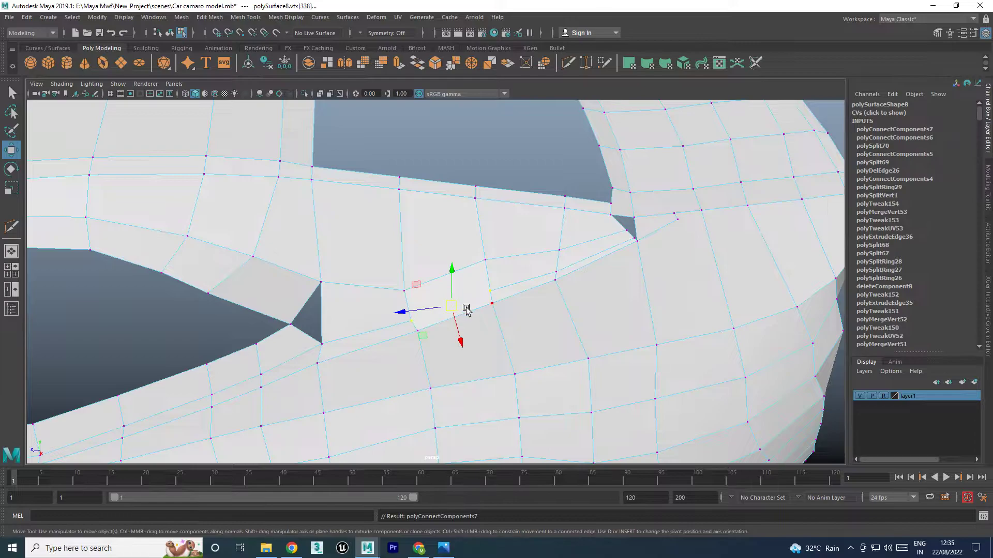
right_click_drag(462, 263, 461, 288)
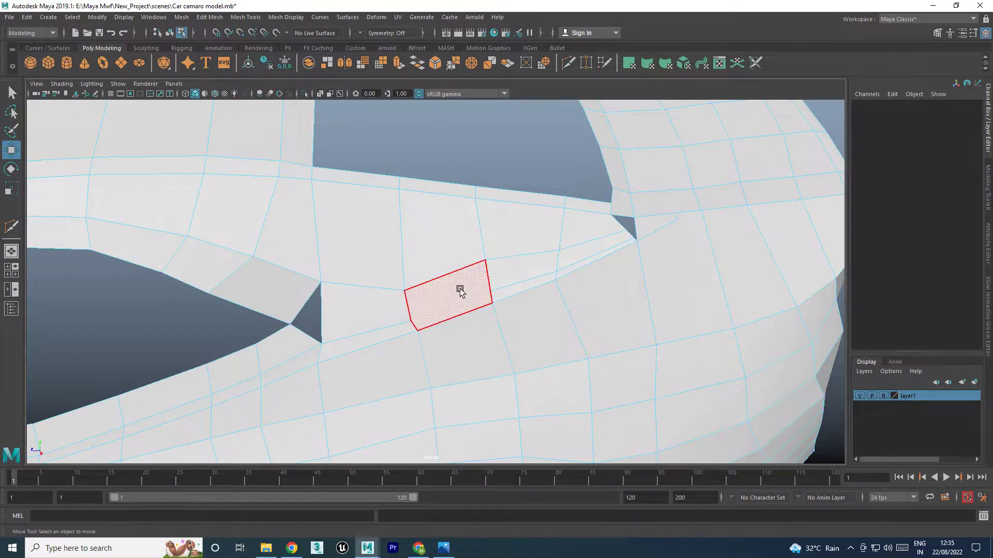
Delete the awkward face at the pillar joint, leaving a hole
left_click(460, 291)
key("Delete")
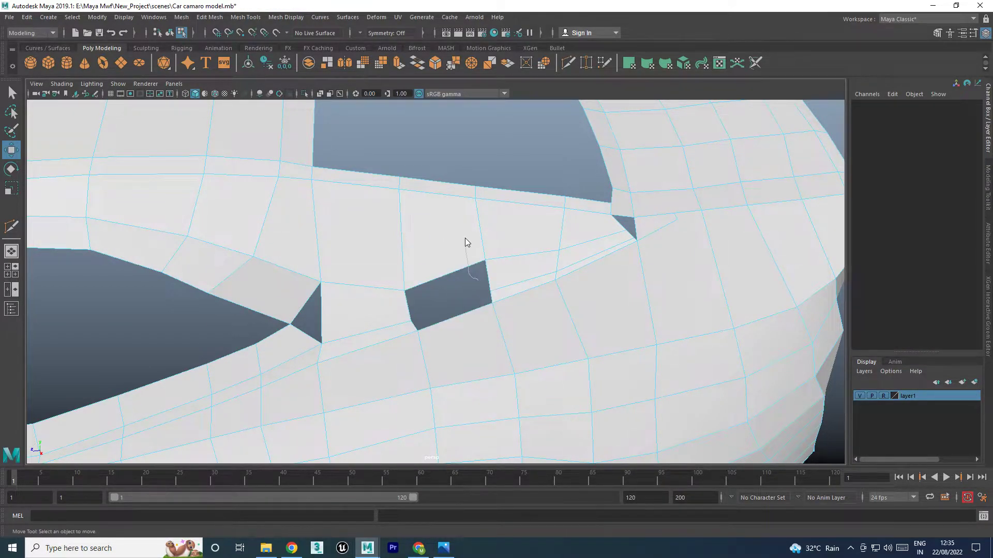
left_click(443, 277)
right_click_drag(443, 279, 362, 289)
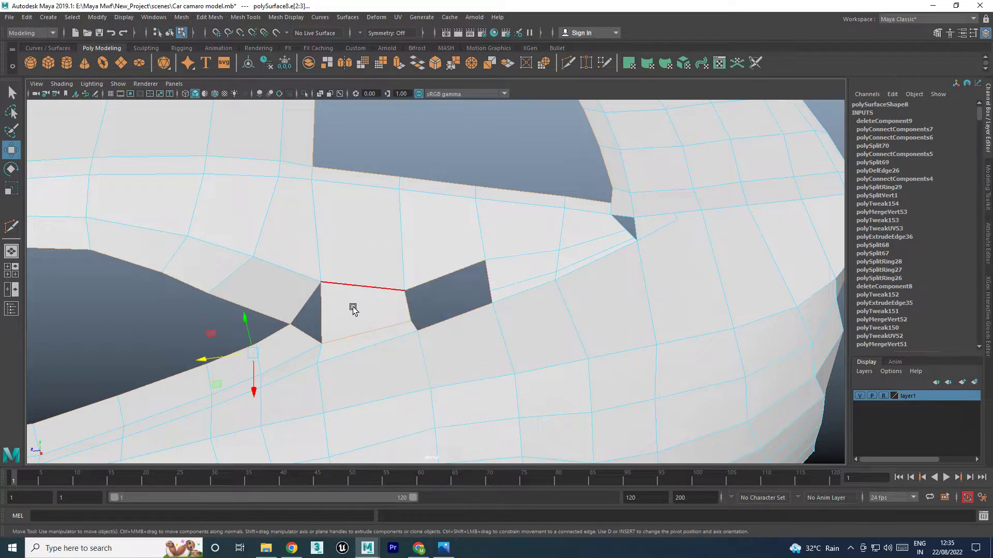
Raise the stray corner vertex and Target Weld it onto its lower neighbour
key("F9")
left_click(411, 322)
mouse_move(410, 302)
left_mouse_down()
mouse_move(410, 287)
mouse_move(407, 306)
left_mouse_up()
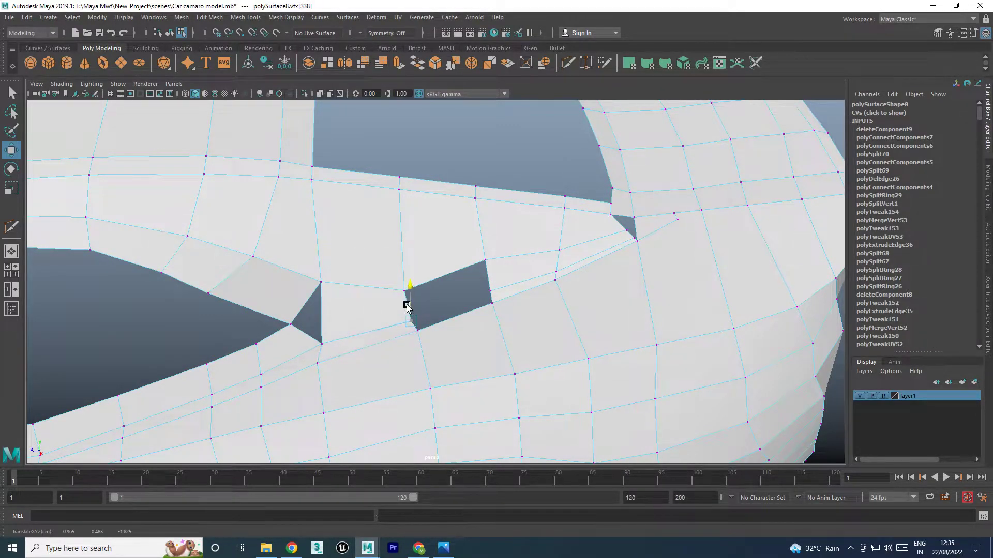
right_click_drag(406, 306, 402, 324, "shift")
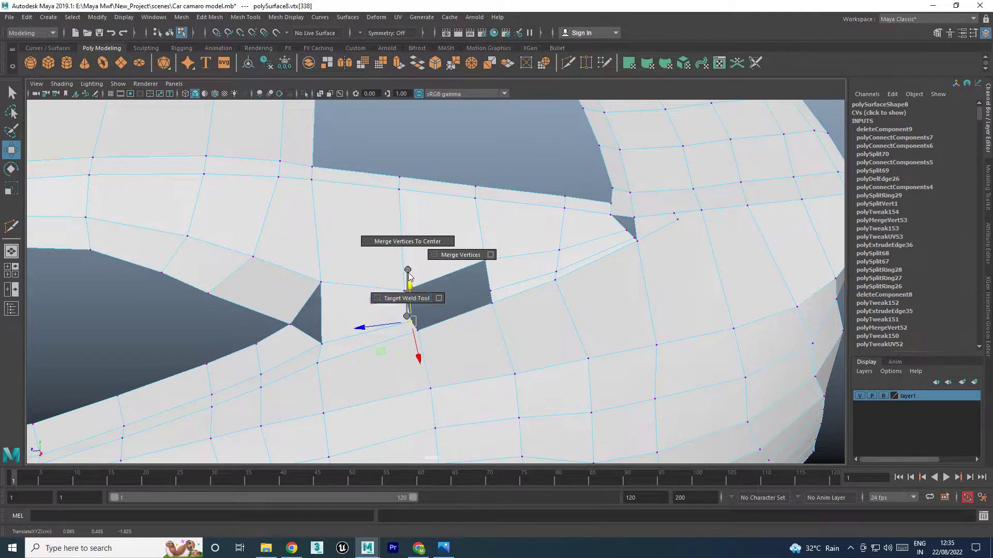
mouse_move(408, 309)
left_mouse_down()
mouse_move(412, 317)
mouse_move(410, 301)
left_mouse_up()
key("w")
left_click(409, 313)
right_click_drag(410, 300, 414, 286, "shift")
left_click_drag(404, 329, 402, 329)
key("w")
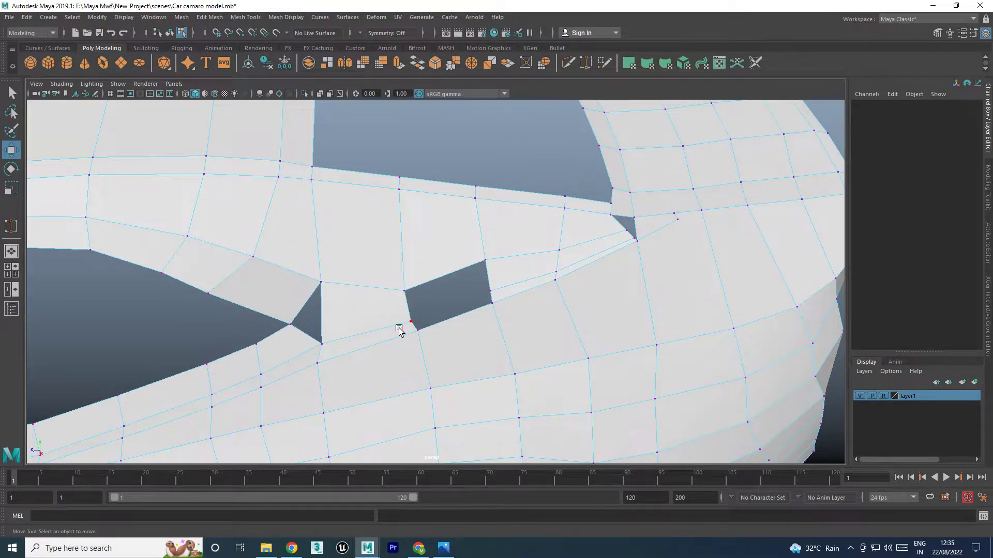
Check the smooth preview, then Fill Hole and split the new face with a vertex-to-vertex edge
key("3")
key("1")
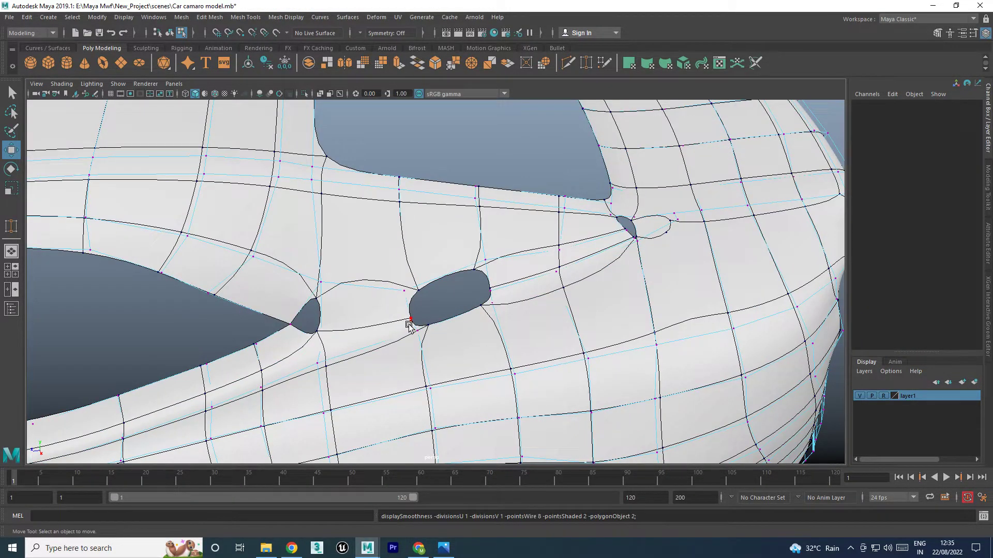
key("1")
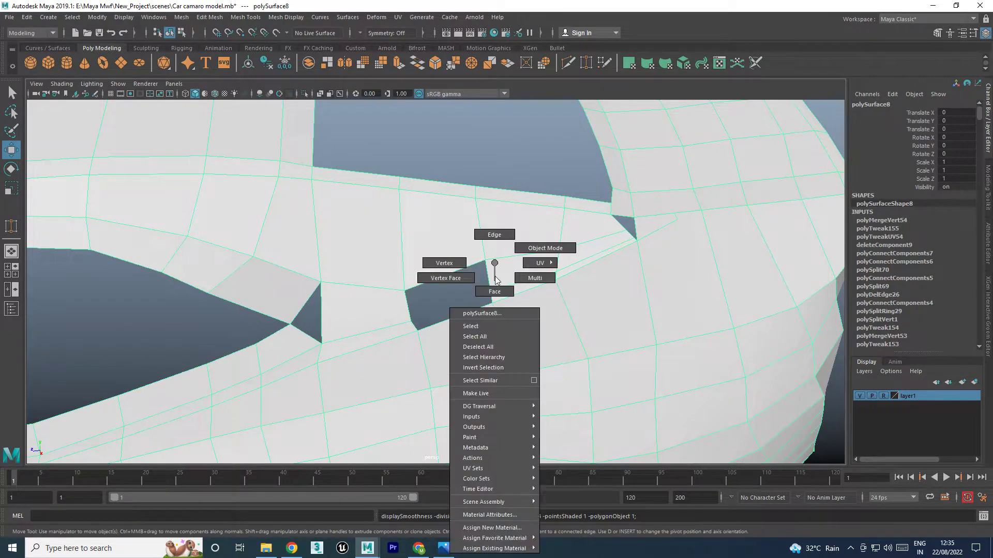
right_click_drag(488, 279, 491, 232)
left_click(463, 269)
right_click_drag(464, 270, 443, 404, "shift")
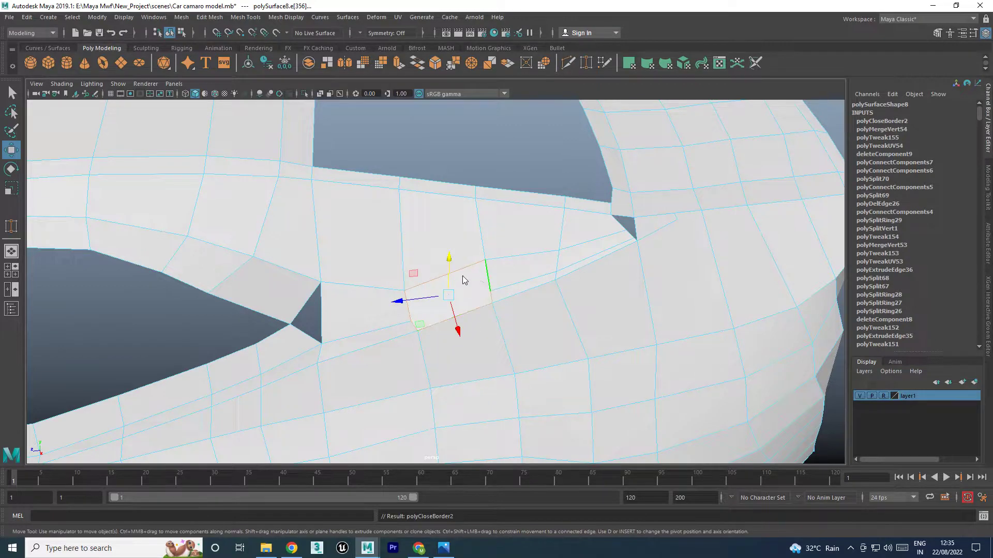
right_click_drag(458, 326, 419, 326)
right_click_drag(488, 289, 468, 349, "shift")
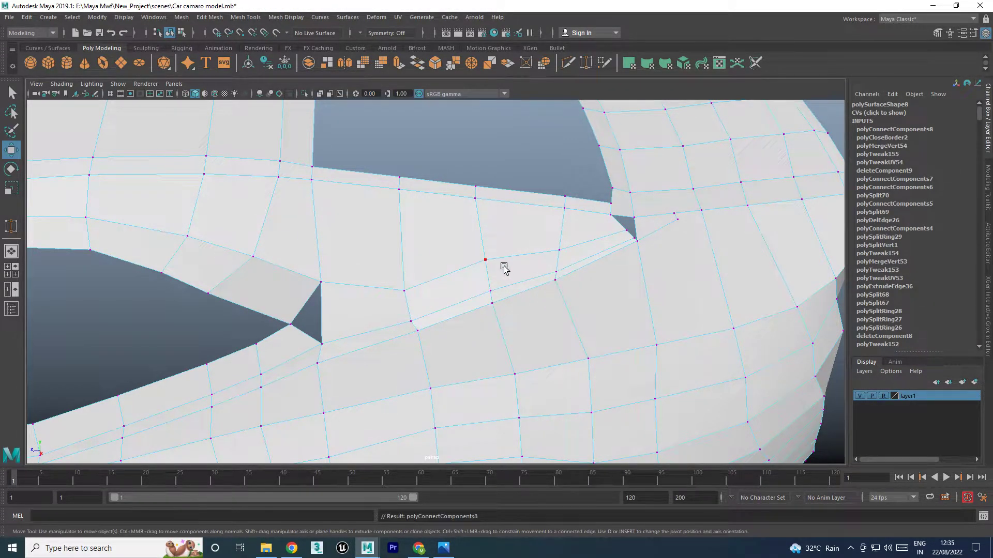
Slide the new edge's end vertex, then Target Weld the sliver's tip vertex shut
left_click(486, 260)
mouse_move(486, 226)
left_mouse_down()
mouse_move(483, 237)
mouse_move(541, 270)
left_mouse_up()
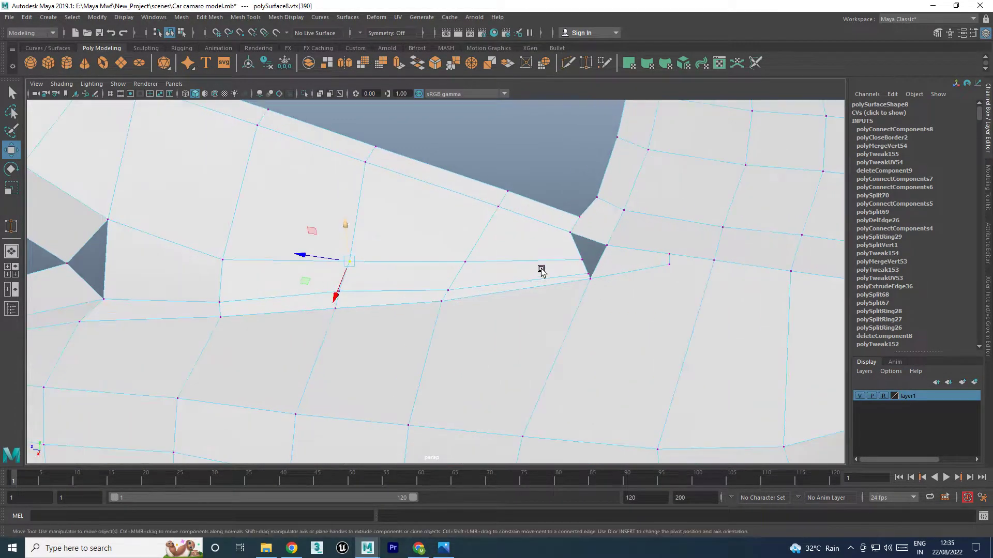
left_click(583, 257)
right_click(581, 253, "shift")
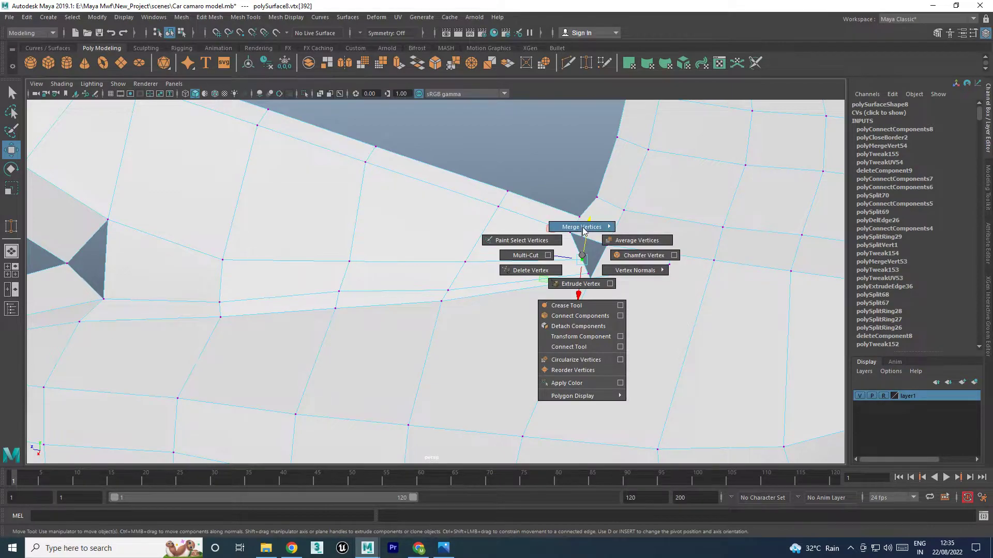
left_click(580, 257)
left_click_drag(610, 241, 610, 243)
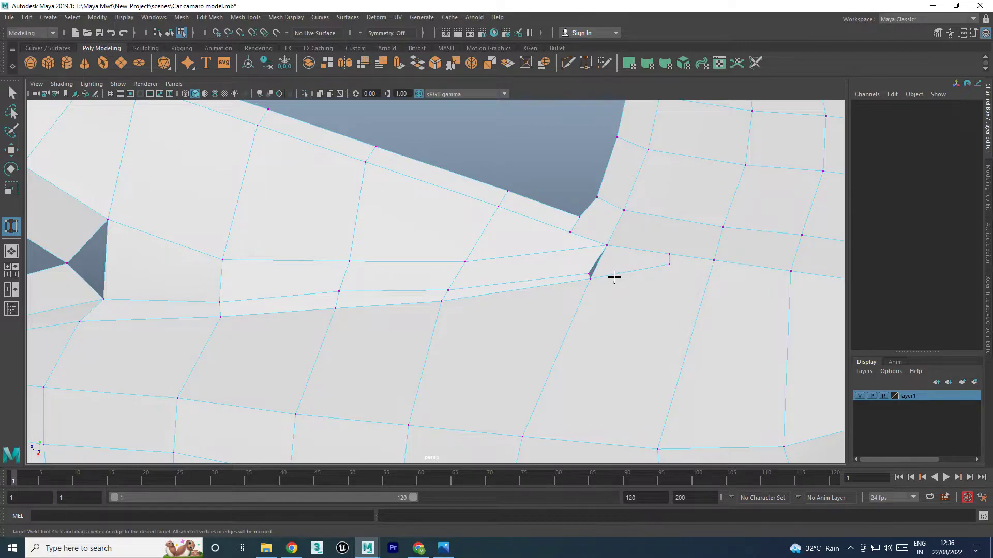
key("w")
Add two new edges down into the pillar base with Multi-Cut
right_click(651, 263, "shift")
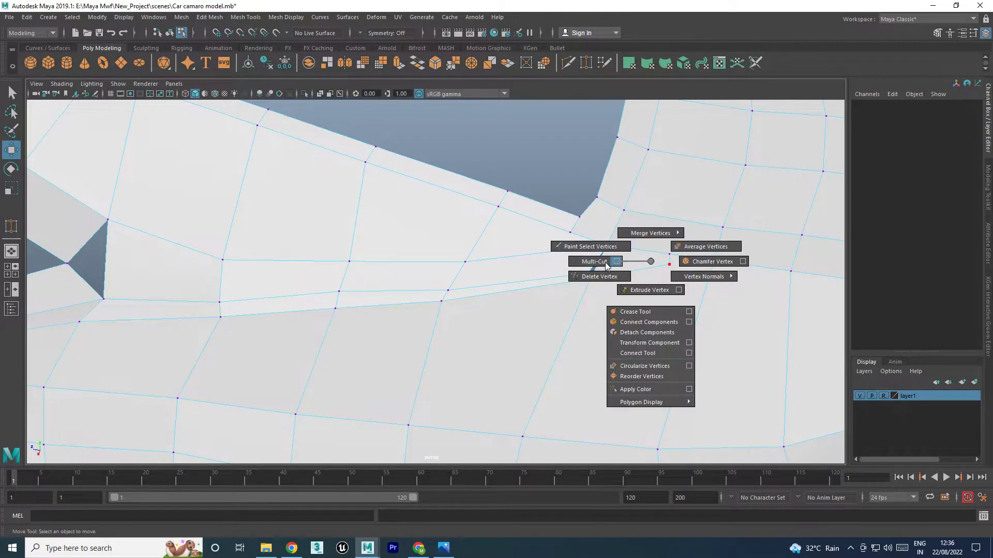
left_click(642, 258)
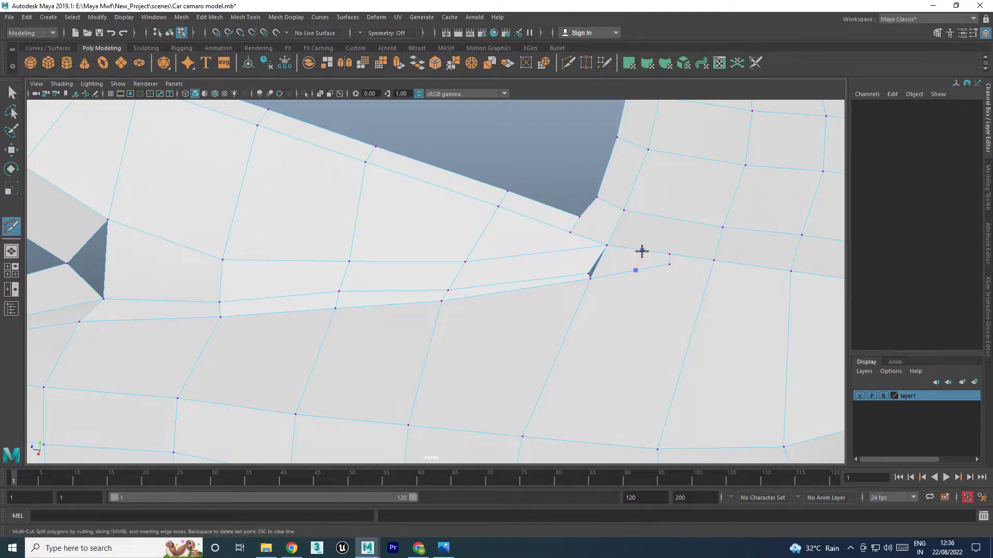
right_click(664, 221)
key("w")
right_click(643, 253, "shift")
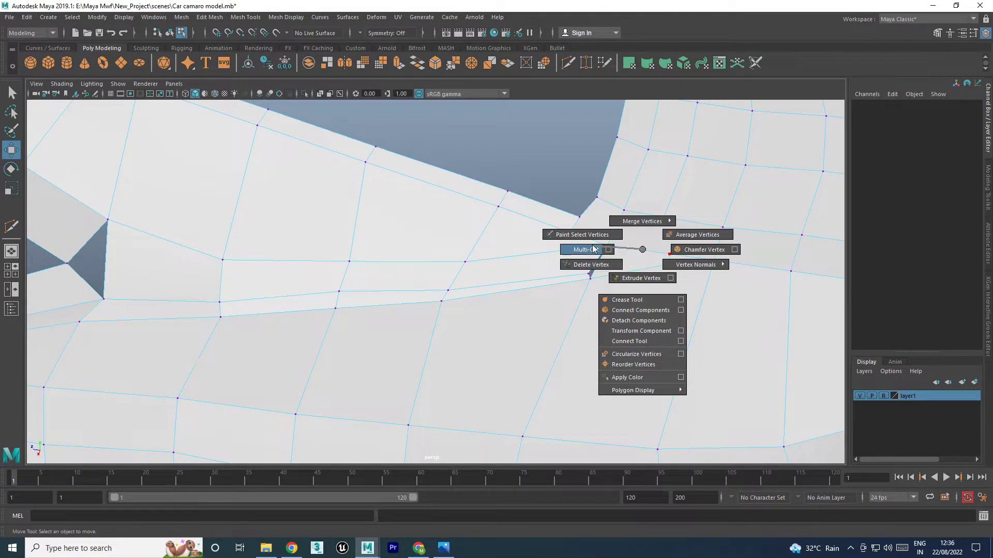
left_click(580, 250)
left_click(649, 251)
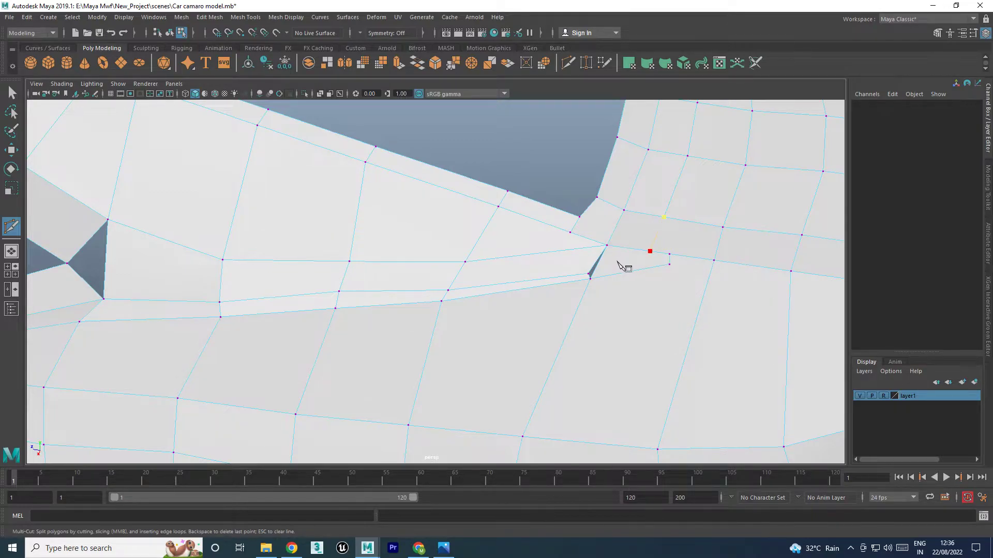
right_click(596, 273)
key("w")
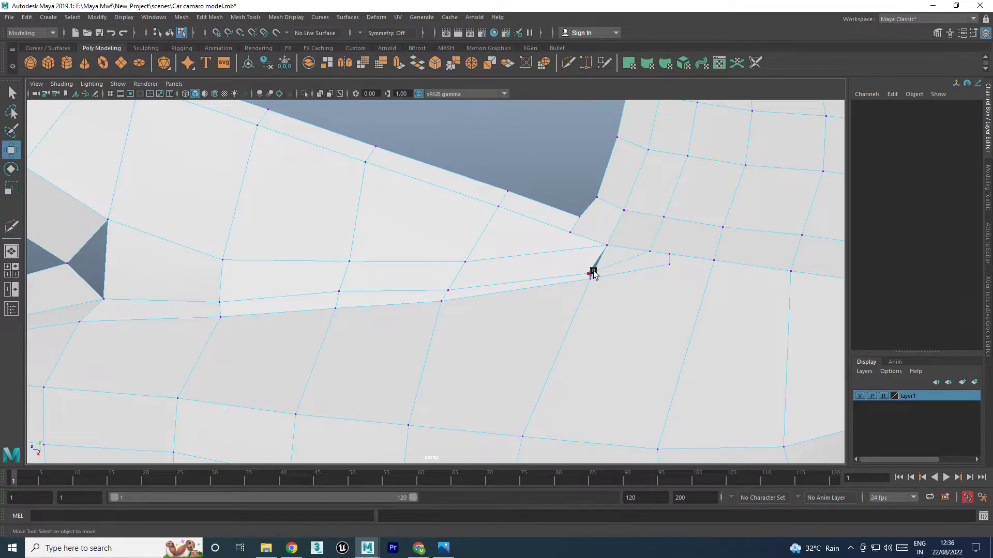
Target Weld the leftover seam vertex onto its neighbour and orbit to inspect the seam
left_click(584, 271)
right_click(585, 272, "shift")
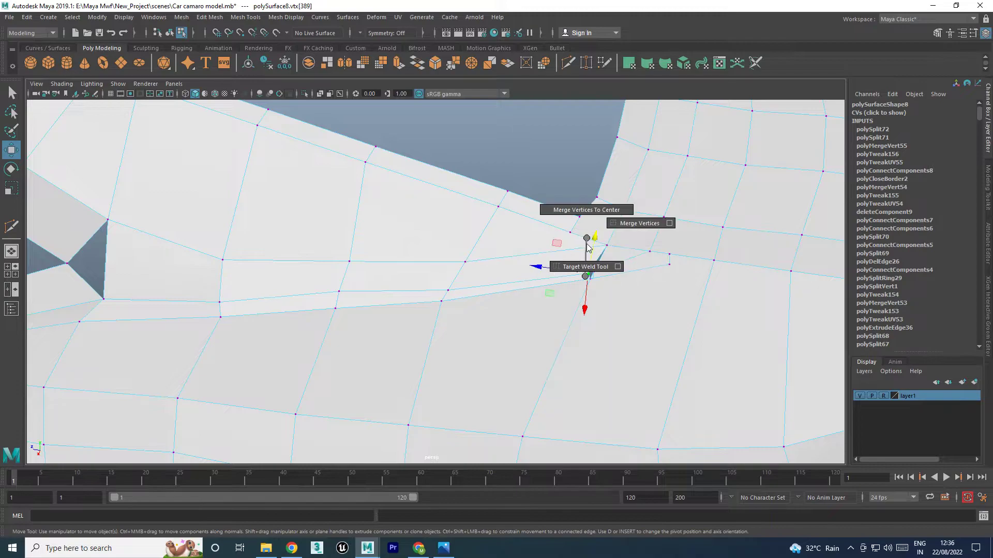
left_click(582, 273)
left_click_drag(596, 264, 594, 277)
key("w")
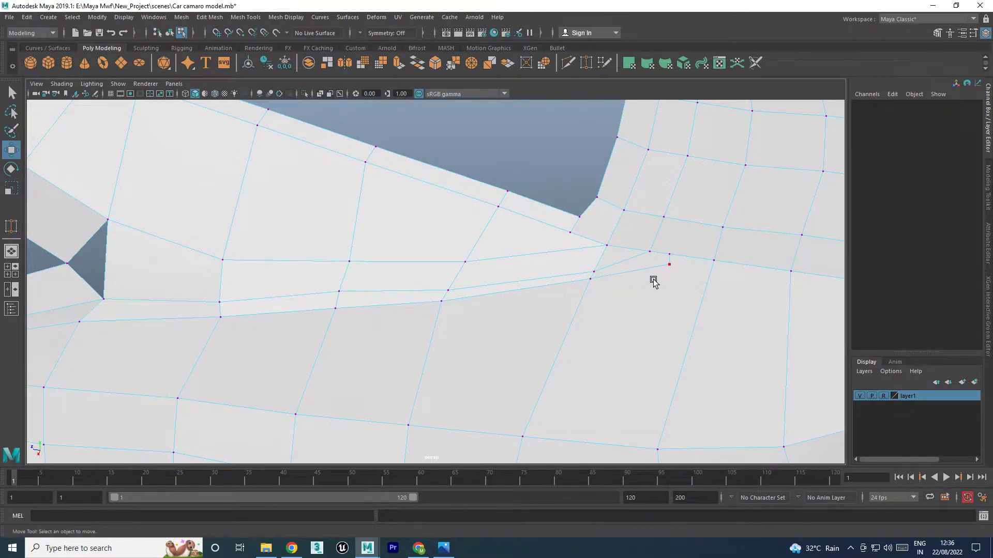
middle_click_drag(653, 277, 639, 274, "alt")
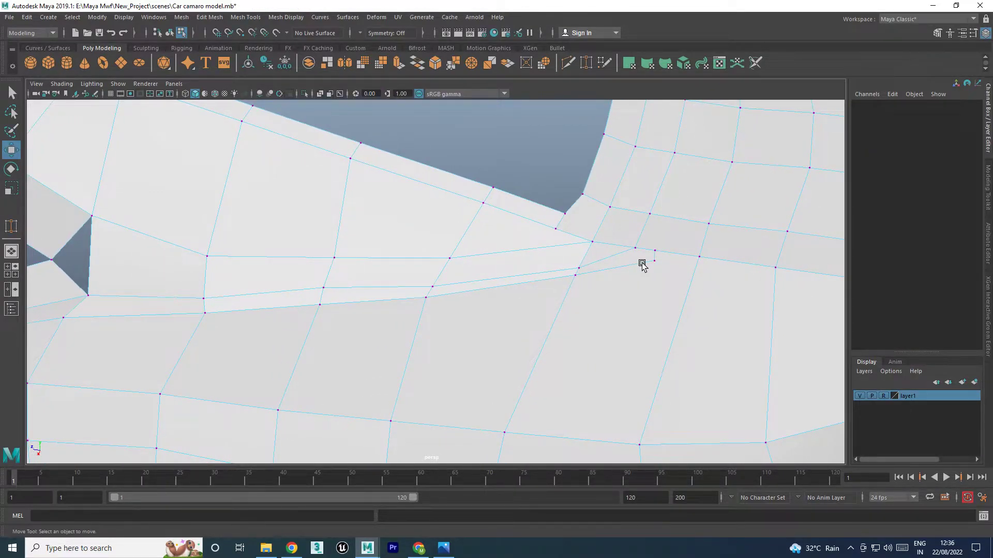
left_click_drag(627, 262, 645, 278, "alt")
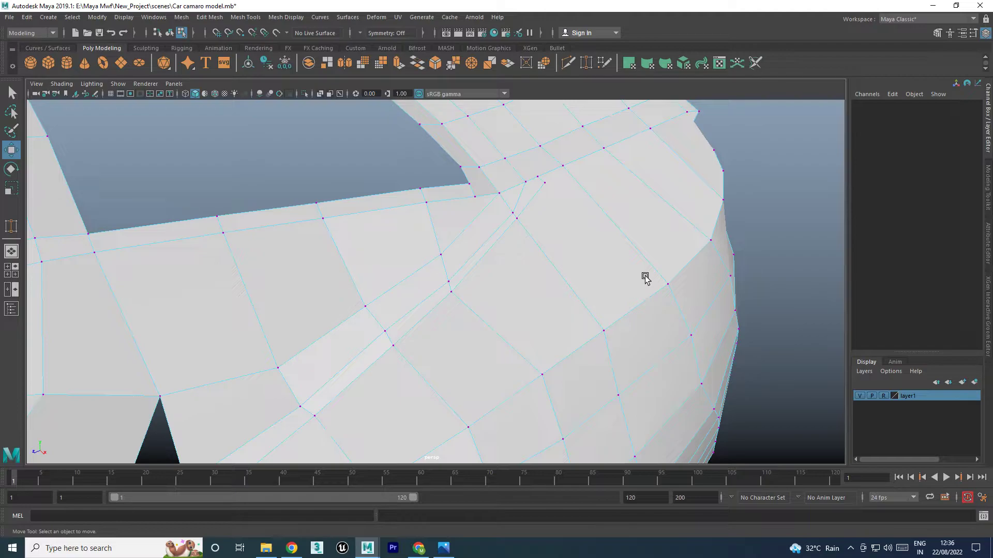
Slide rear quarter panel vertices sideways along X to even out the edge flow
left_click(646, 278)
mouse_move(595, 227)
left_mouse_down("alt")
mouse_move(522, 206)
mouse_move(533, 213)
left_mouse_up("alt")
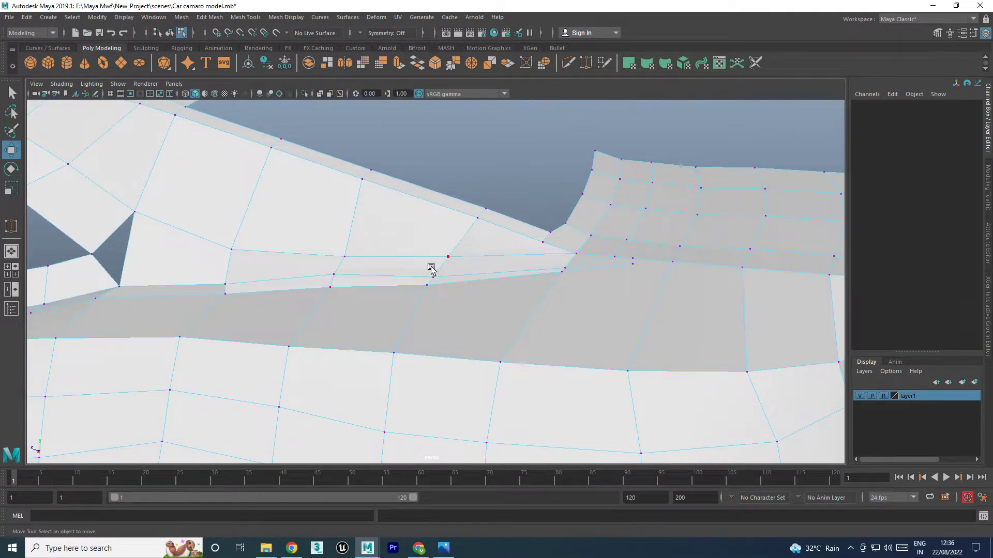
left_click(334, 274)
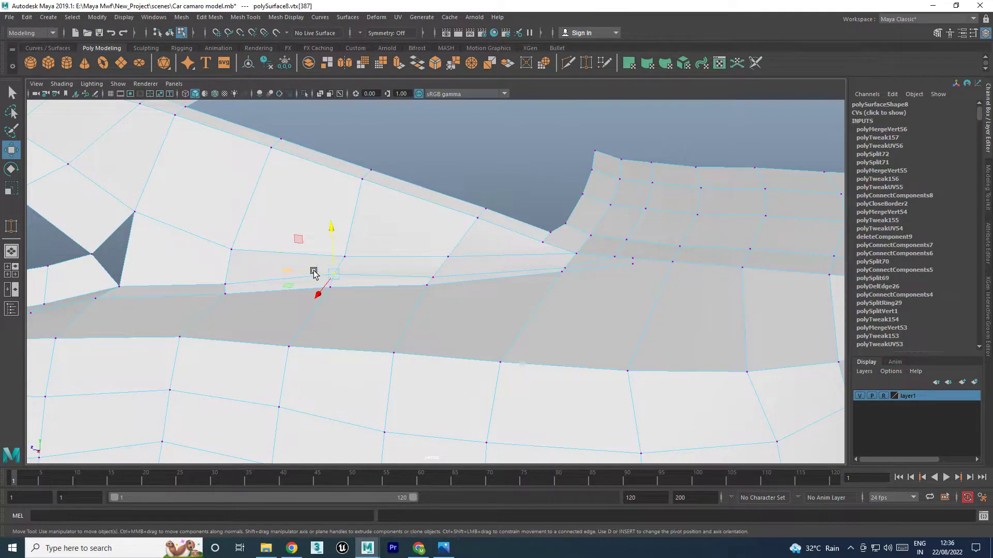
mouse_move(317, 274)
left_mouse_down("alt")
mouse_move(279, 277)
mouse_move(348, 306)
mouse_move(405, 300)
mouse_move(455, 261)
mouse_move(460, 277)
mouse_move(457, 257)
mouse_move(468, 268)
left_mouse_up("alt")
mouse_move(416, 309)
left_mouse_down("alt")
mouse_move(339, 299)
mouse_move(208, 307)
left_mouse_up("alt")
right_click_drag(208, 306, 392, 294, "alt")
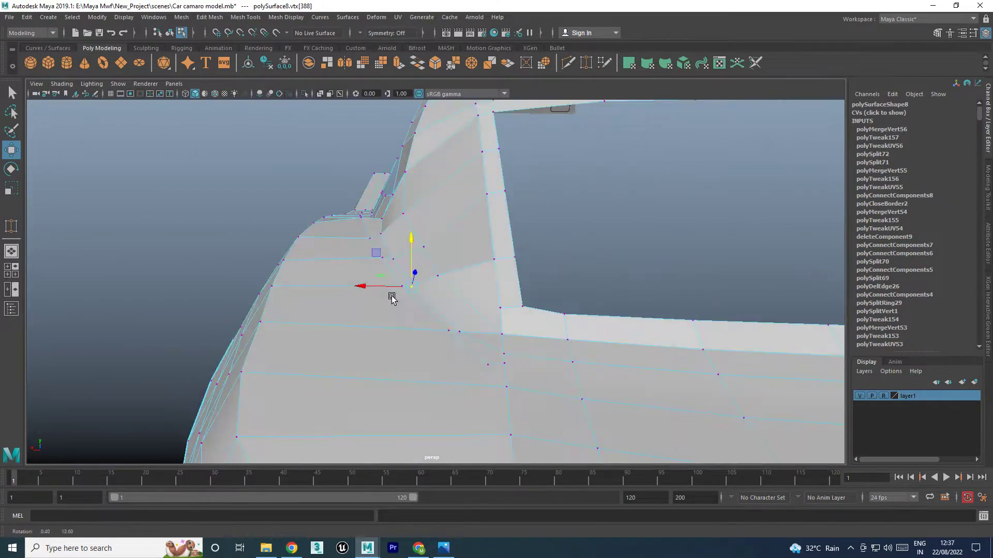
Shift the spoiler-base vertices along X toward the spoiler
left_click(414, 247)
left_click_drag(401, 248, 419, 277)
key("bracketleft")
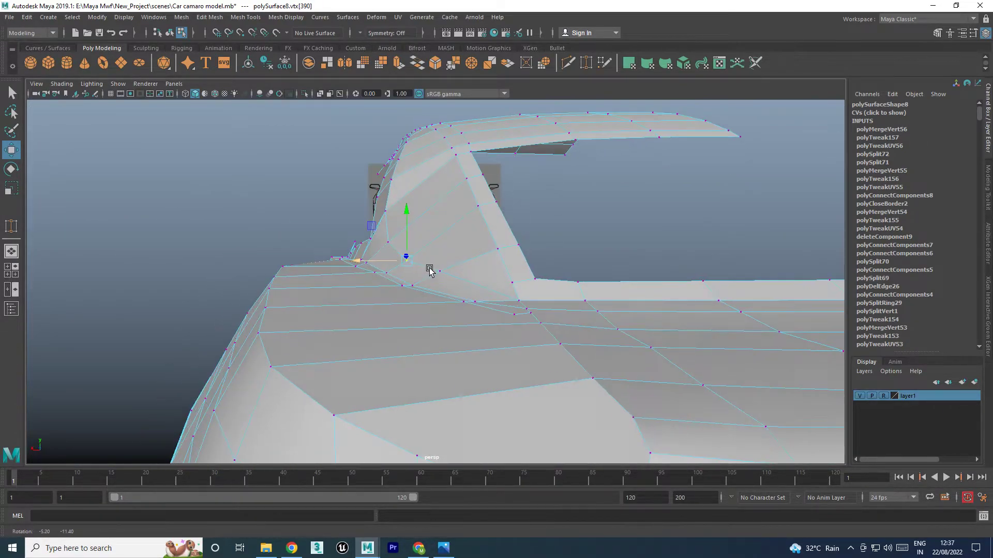
right_click_drag(429, 266, 447, 272, "alt")
left_click(447, 270)
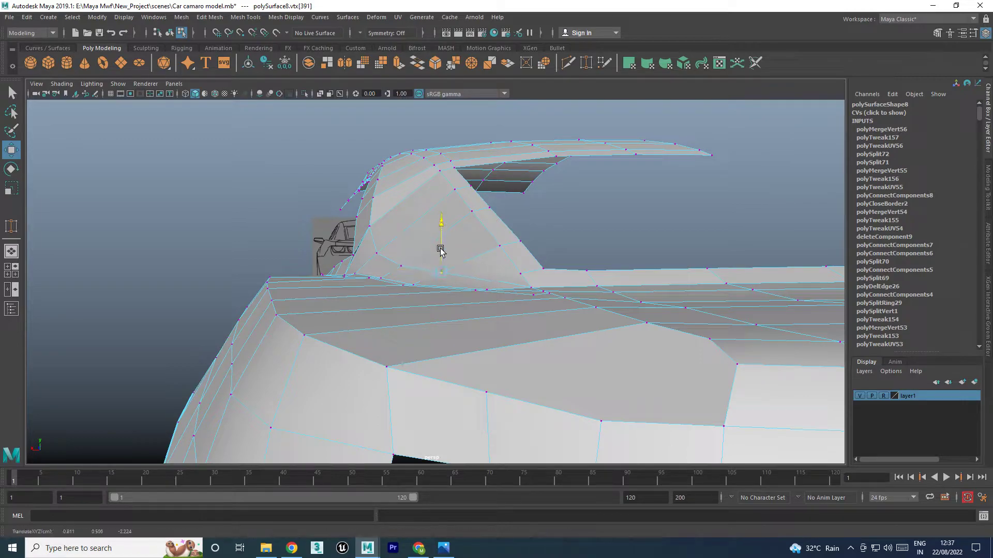
left_click_drag(444, 263, 511, 269, "alt")
right_click_drag(511, 268, 488, 277, "alt")
Slide the vertex where the spoiler-base edges converge into place along its edge
left_click_drag(487, 277, 421, 350, "alt")
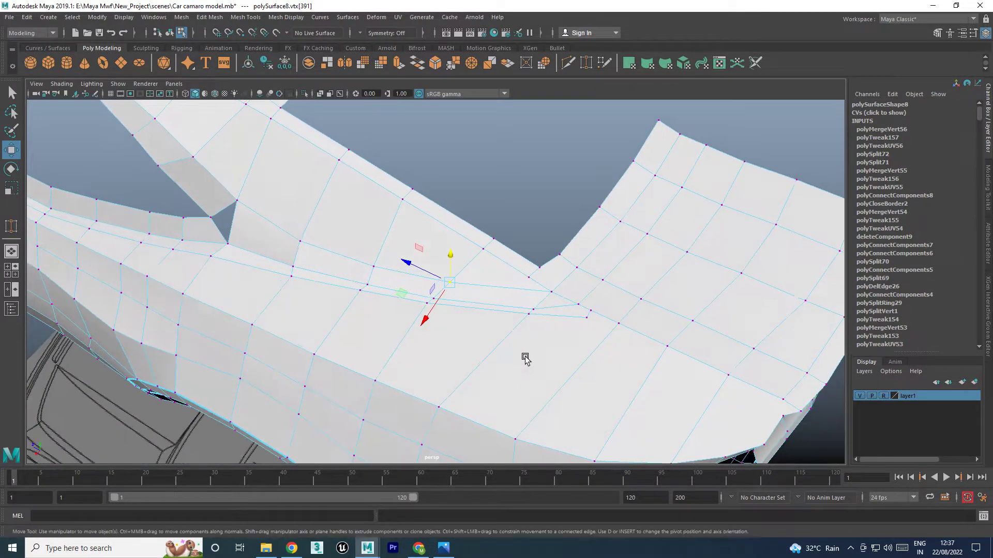
right_click_drag(525, 358, 609, 337, "alt")
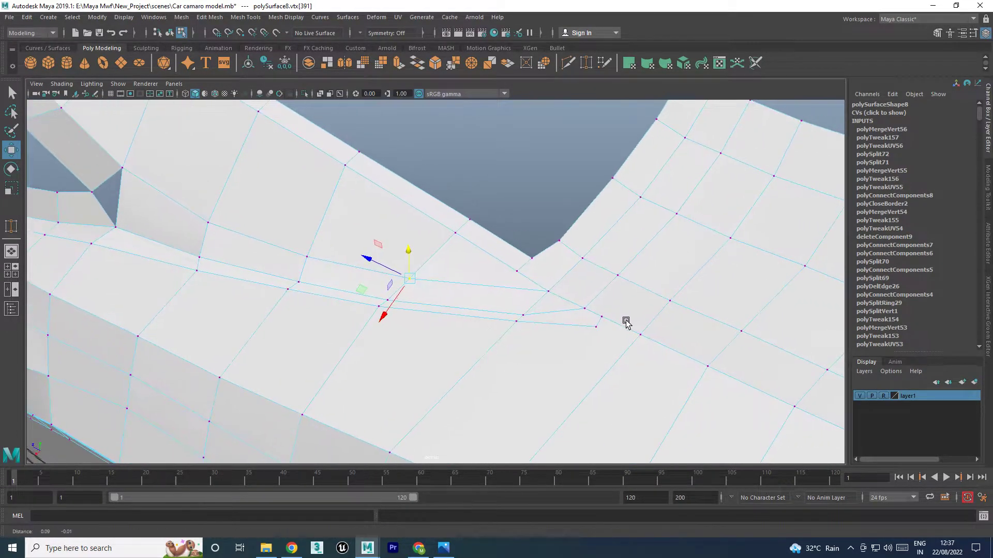
left_click_drag(627, 323, 604, 331, "alt")
left_click(601, 298)
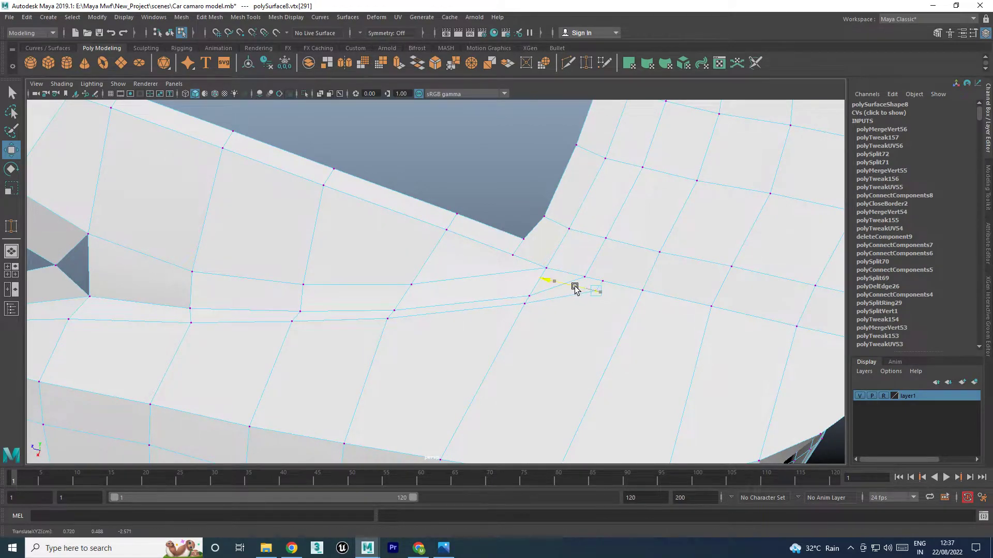
mouse_move(593, 295)
left_mouse_down("alt")
mouse_move(625, 286)
mouse_move(633, 306)
left_mouse_up("alt")
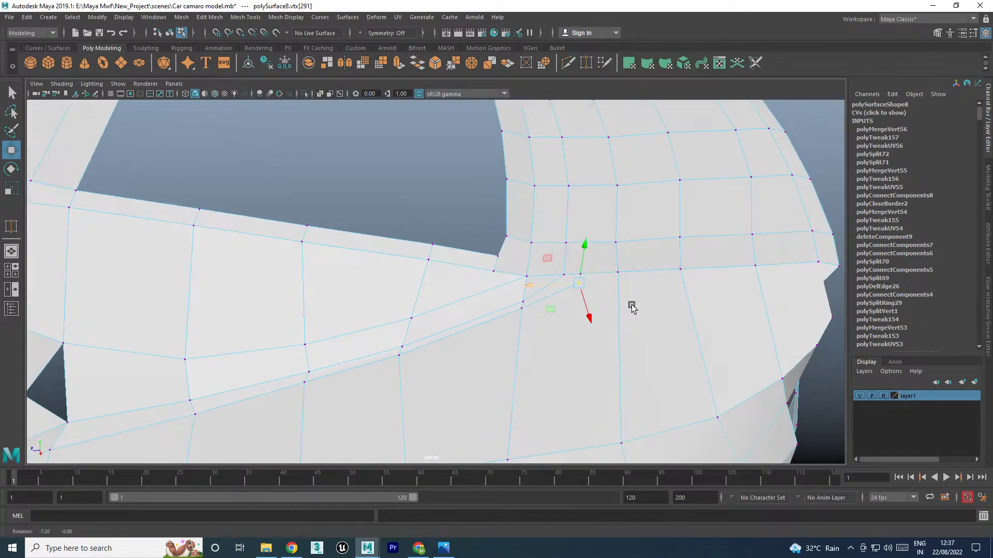
mouse_move(594, 270)
left_mouse_down("alt")
mouse_move(598, 288)
mouse_move(624, 294)
left_mouse_up("alt")
right_click_drag(610, 260, 551, 259, "shift")
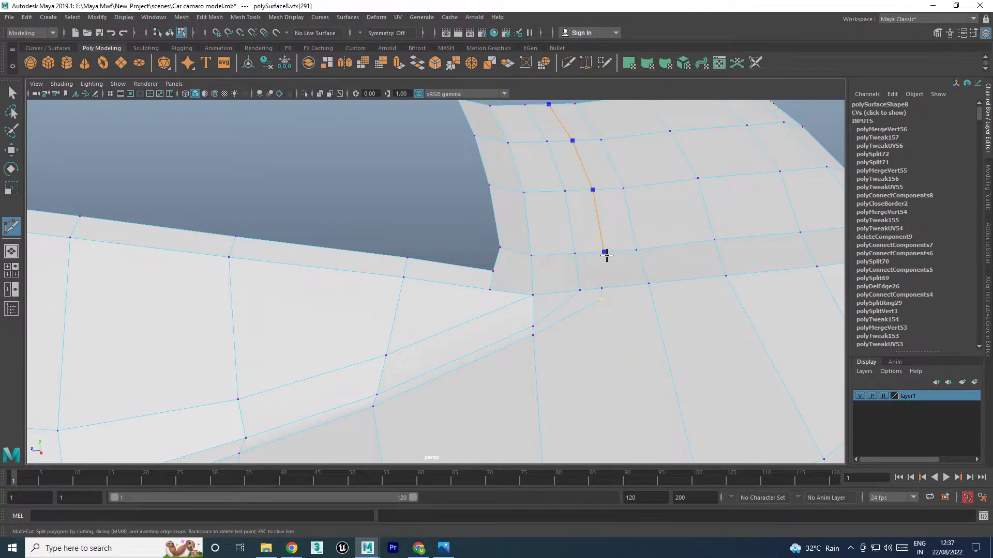
Finish the pending cut and connect the selected rear-quarter vertices with a new edge
key("Return")
key("w")
left_click(605, 282)
mouse_move(609, 288)
right_mouse_down("shift")
mouse_move(596, 310)
mouse_move(599, 347)
right_mouse_up("shift")
mouse_move(590, 336)
left_mouse_down("alt")
mouse_move(483, 293)
mouse_move(594, 281)
mouse_move(609, 303)
mouse_move(666, 321)
left_mouse_up("alt")
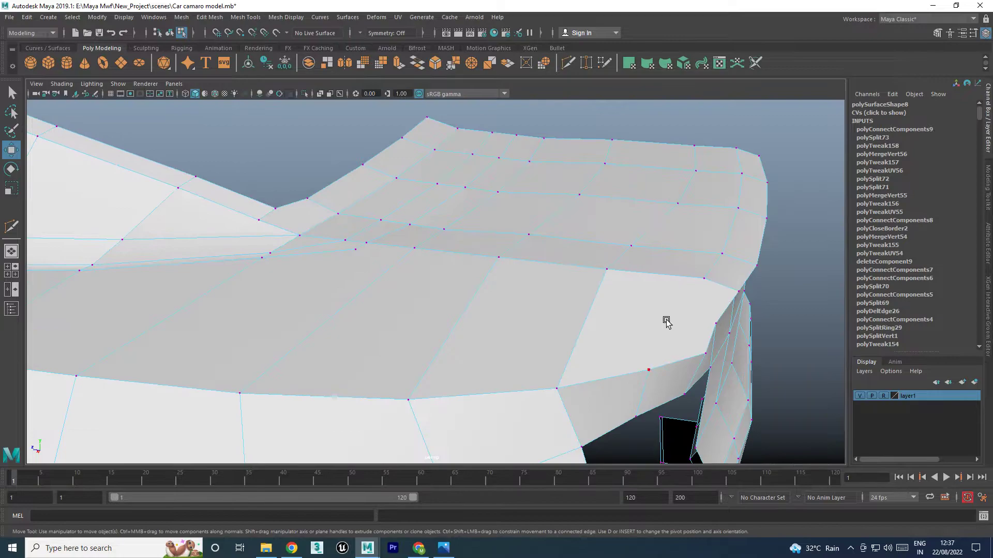
Multi-Cut a new edge from a quarter-panel vertex to the rear corner vertex
left_click(720, 323)
right_click(361, 257)
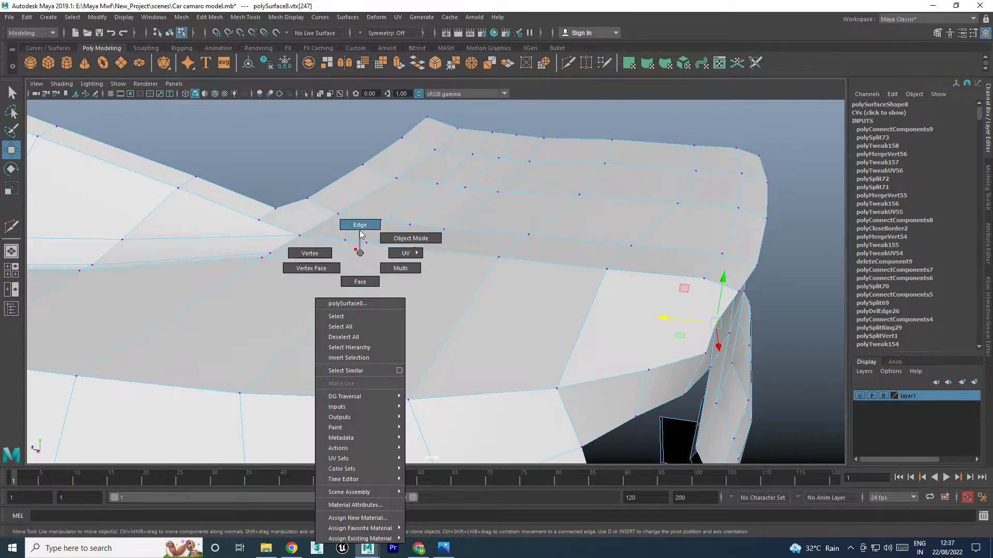
right_click_drag(346, 254, 368, 262, "shift")
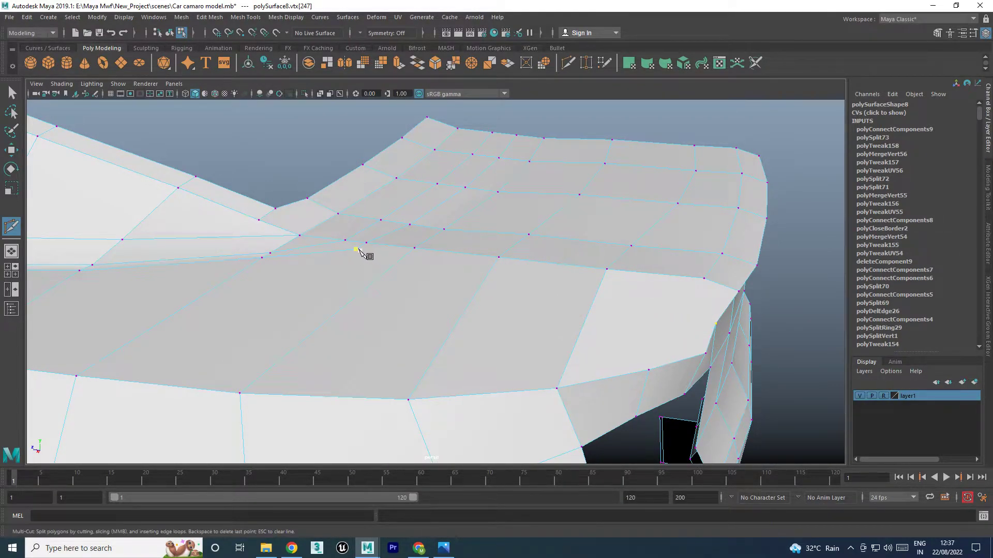
left_click(356, 251)
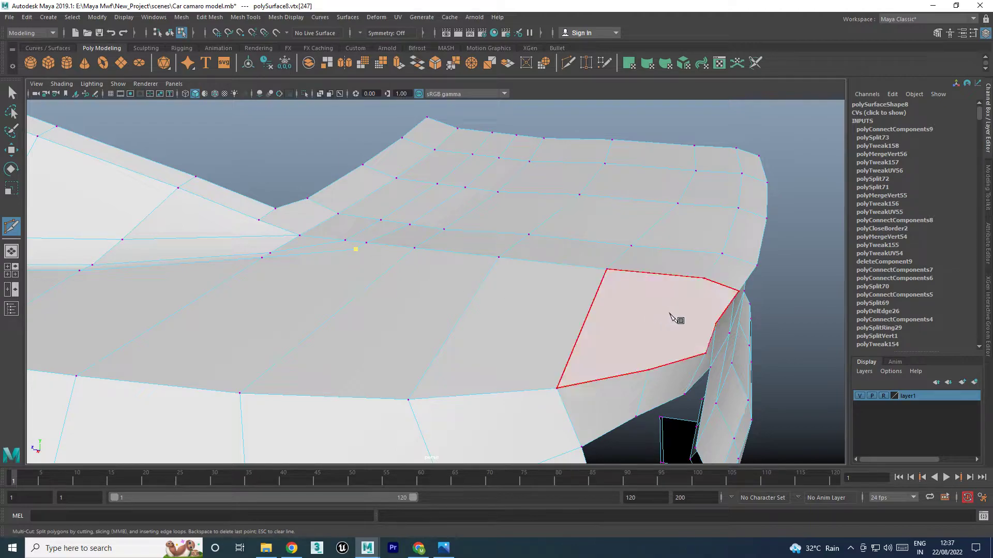
left_click(716, 324)
key("w")
mouse_move(642, 347)
left_mouse_down("alt")
mouse_move(537, 360)
mouse_move(551, 352)
left_mouse_up("alt")
key("ctrl+z")
key("ctrl+z")
key("ctrl+z")
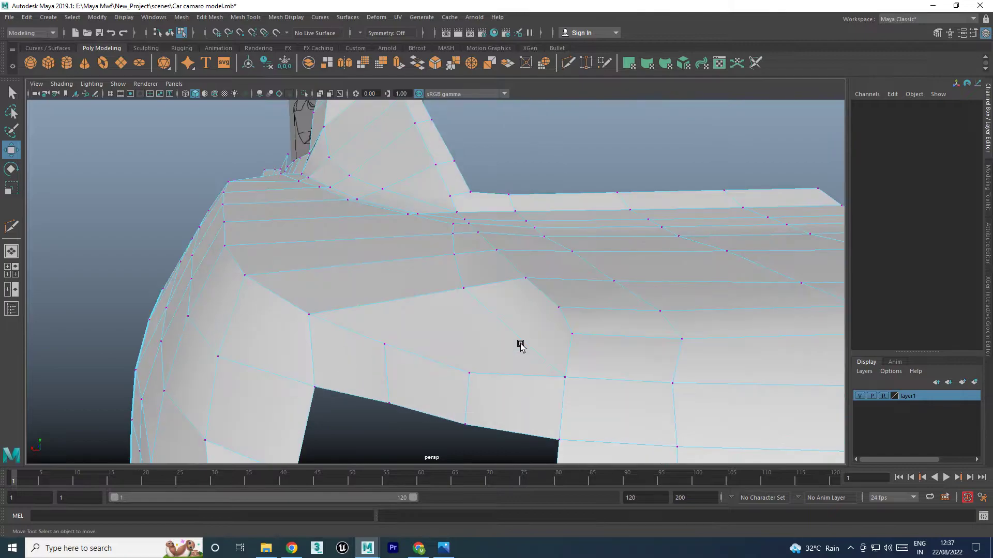
Cut a new edge from the trunk-edge vertex down to the lower quarter edge
left_click(522, 355)
left_click(453, 224)
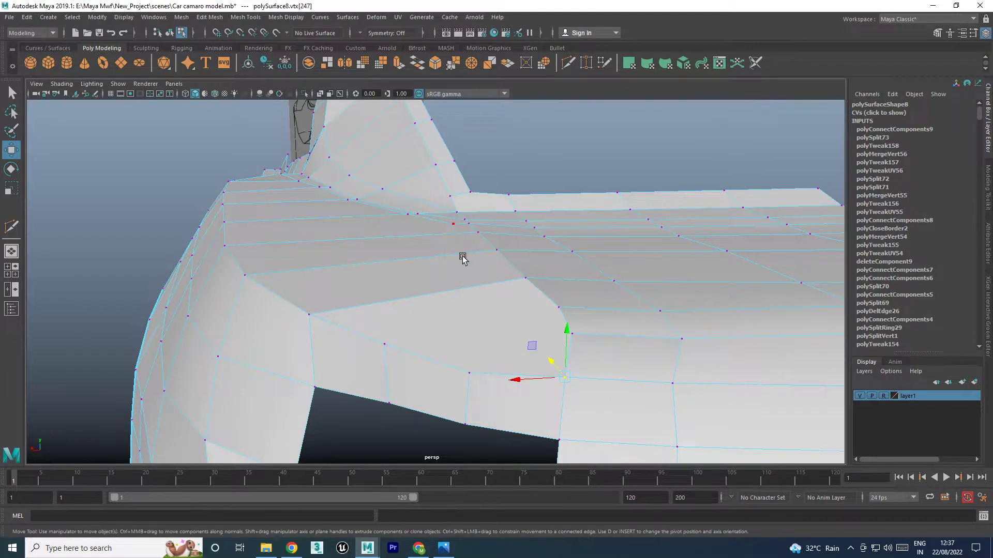
left_click_drag(461, 257, 466, 312, "alt")
right_click_drag(458, 212, 393, 195, "shift")
left_click(409, 180)
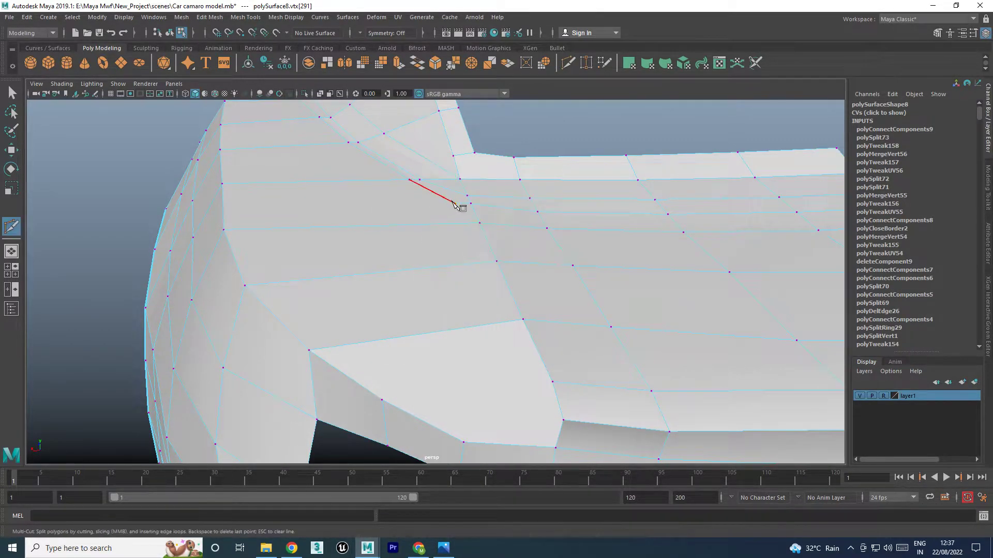
middle_click_drag(492, 434, 473, 398, "alt")
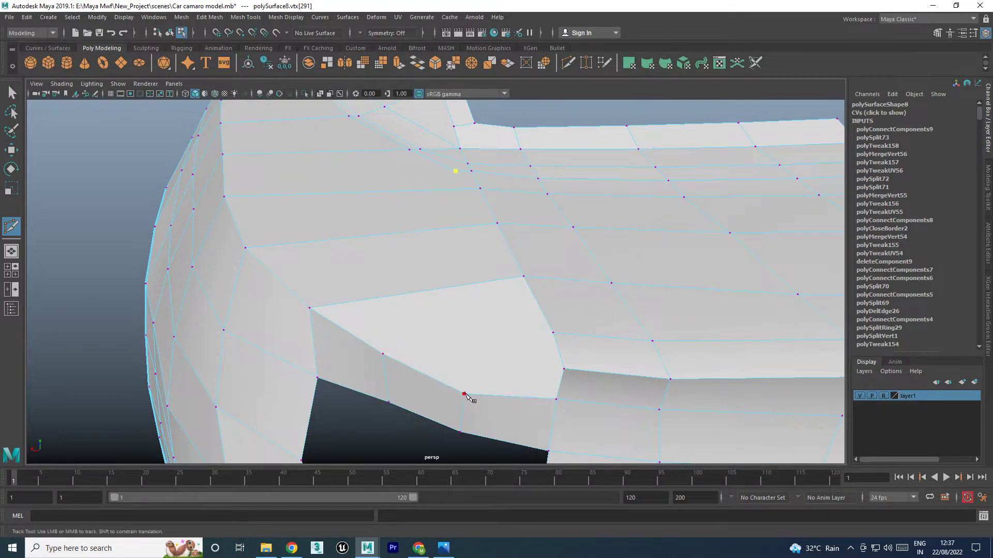
left_click(463, 393)
key("Return")
key("w")
Raise the vertex near the taillight corner to refine the rear quarter shape
mouse_move(492, 366)
left_mouse_down("alt")
mouse_move(546, 351)
mouse_move(598, 355)
mouse_move(632, 339)
mouse_move(643, 291)
mouse_move(625, 302)
mouse_move(622, 282)
left_mouse_up("alt")
left_click(645, 279)
left_click(537, 295)
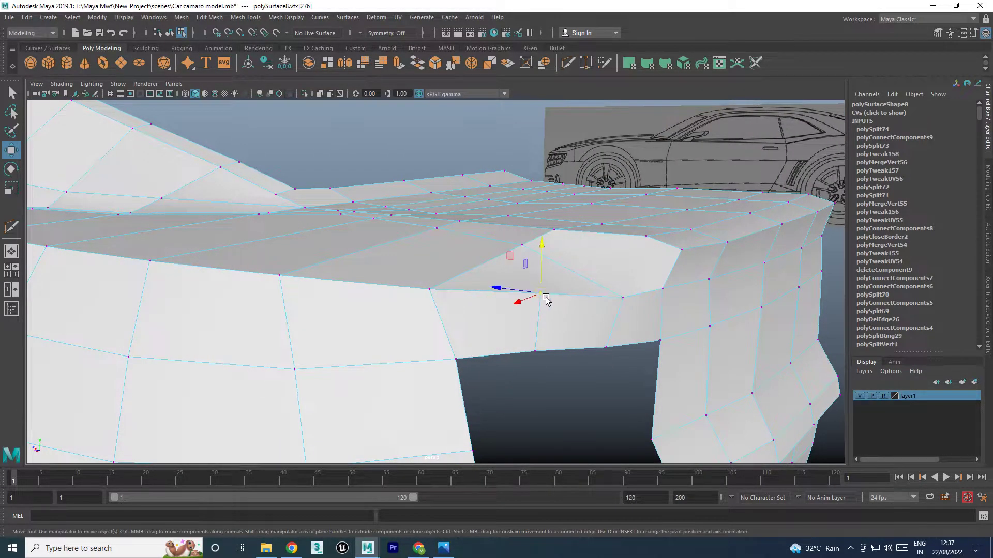
left_click_drag(541, 287, 541, 283)
left_click(437, 299)
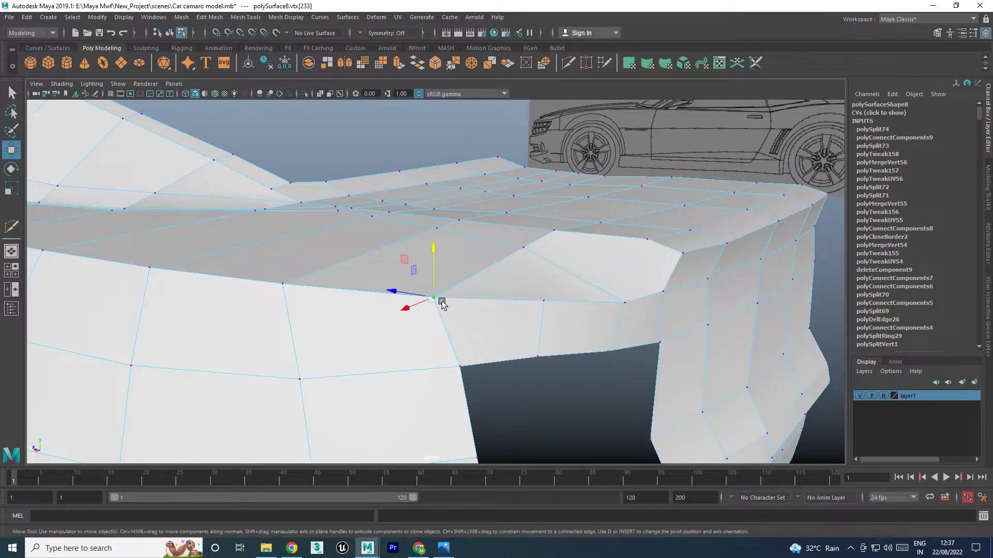
left_click_drag(438, 301, 492, 324, "alt")
Delete the stray diagonal edge on the rear quarter
right_click(576, 264)
right_click_drag(575, 266, 575, 245)
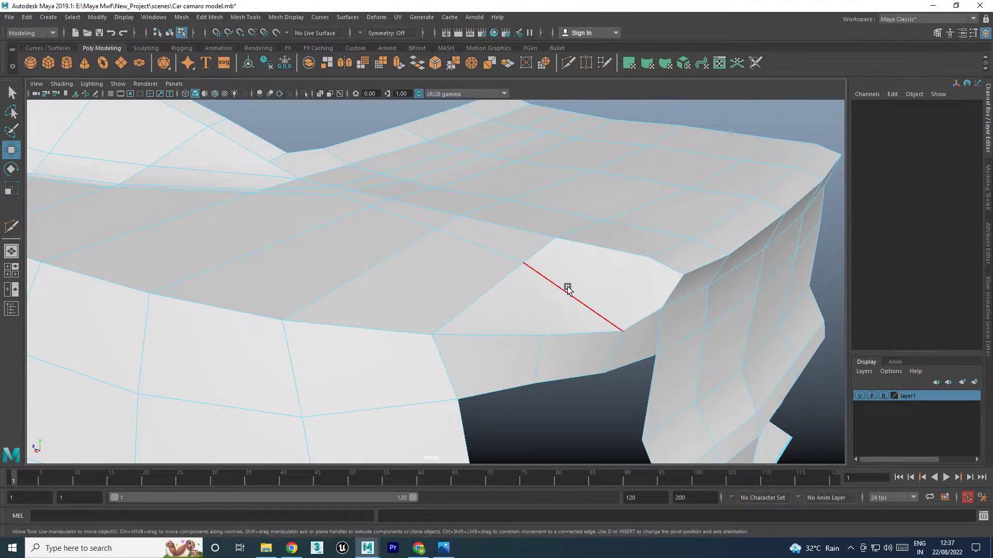
left_click(568, 287)
key("Delete")
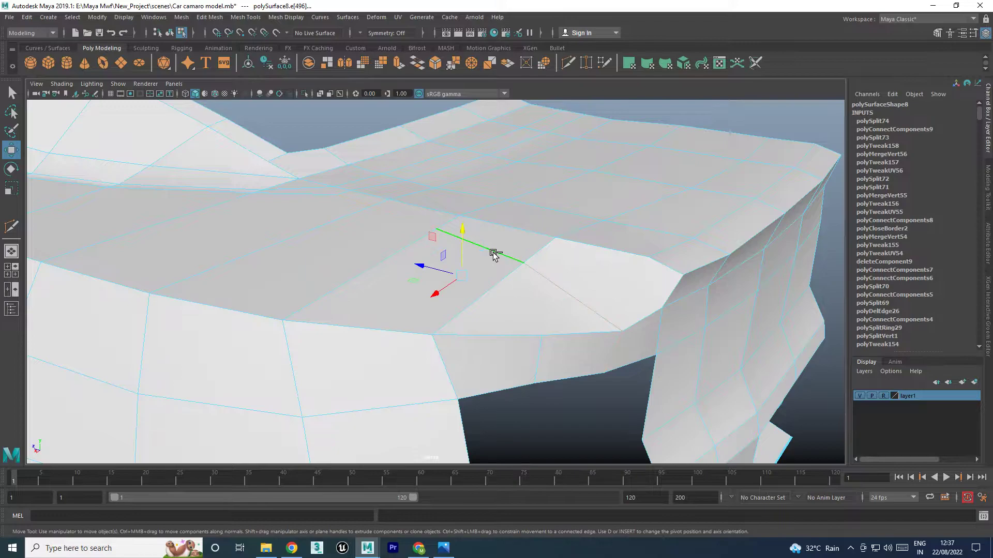
right_click(492, 254)
left_click(456, 316)
Multi-Cut an edge from the panel corner vertex to the taillight corner vertex
right_click(506, 263)
right_click_drag(461, 294, 457, 297)
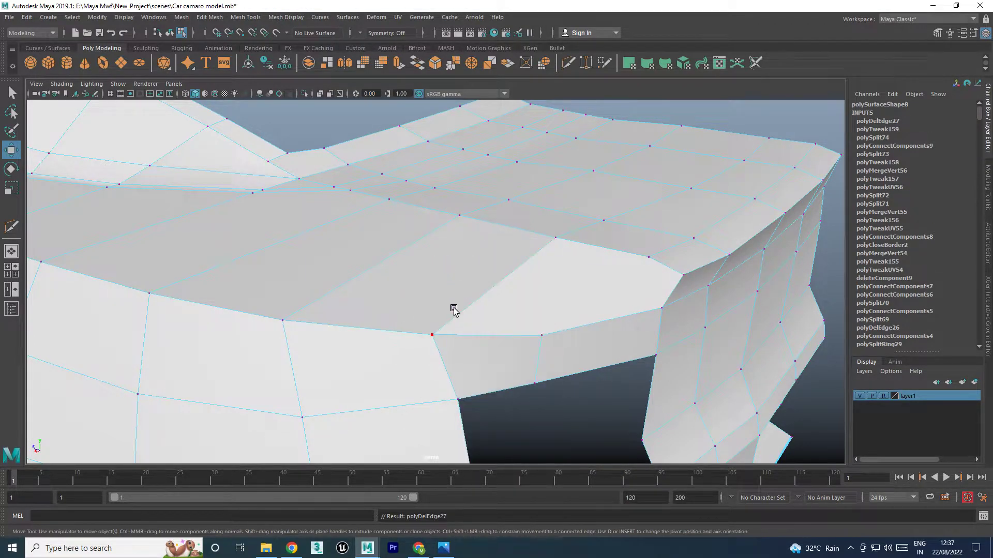
left_click(433, 331)
right_click(434, 331, "shift")
left_click(378, 328)
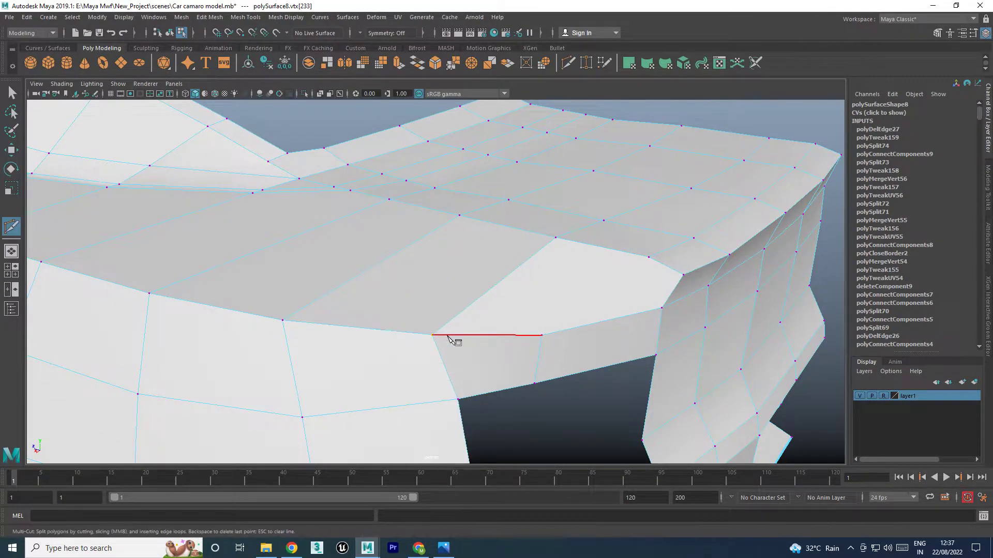
left_click(433, 335)
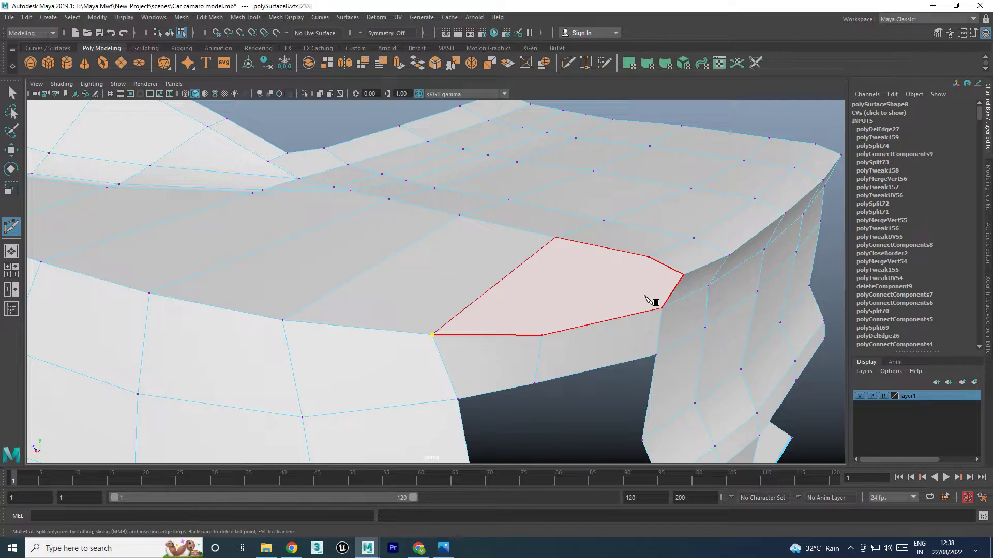
left_click(677, 281)
key("w")
mouse_move(594, 314)
left_mouse_down("alt")
mouse_move(667, 294)
mouse_move(593, 298)
mouse_move(667, 304)
mouse_move(623, 295)
left_mouse_up("alt")
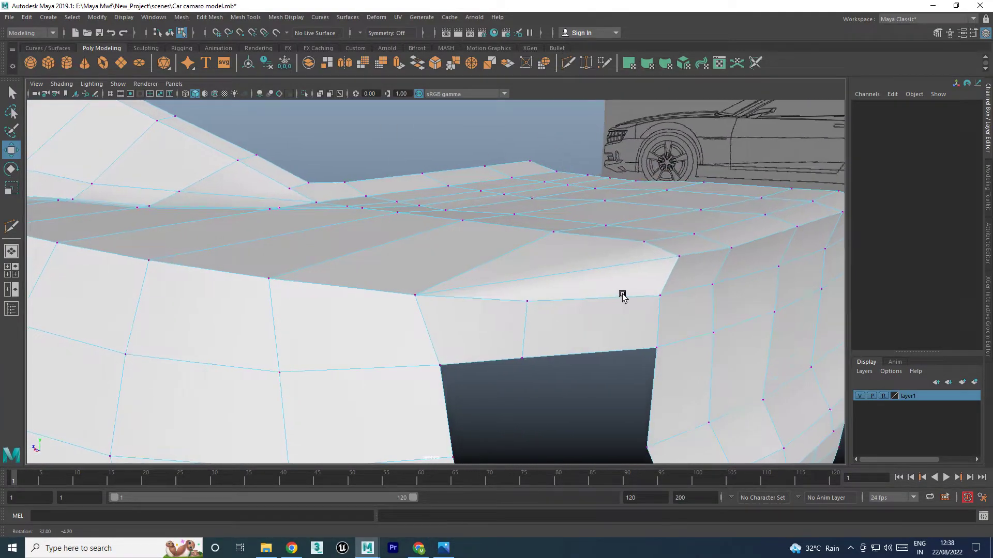
Delete the triangular face at the rear corner and preview the body smoothed
right_click_drag(590, 279, 594, 288)
left_click(595, 277)
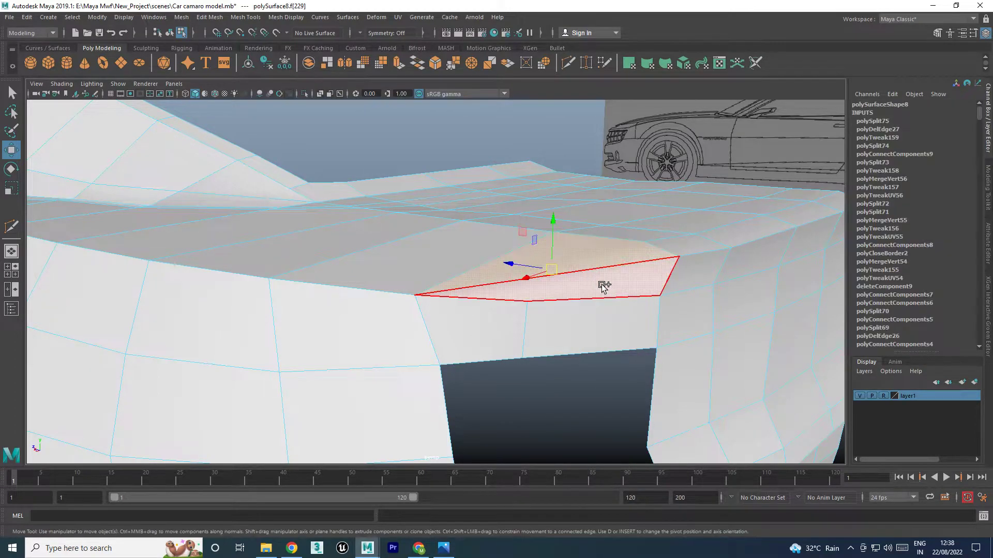
key("Delete")
left_click_drag(600, 288, 650, 299, "alt")
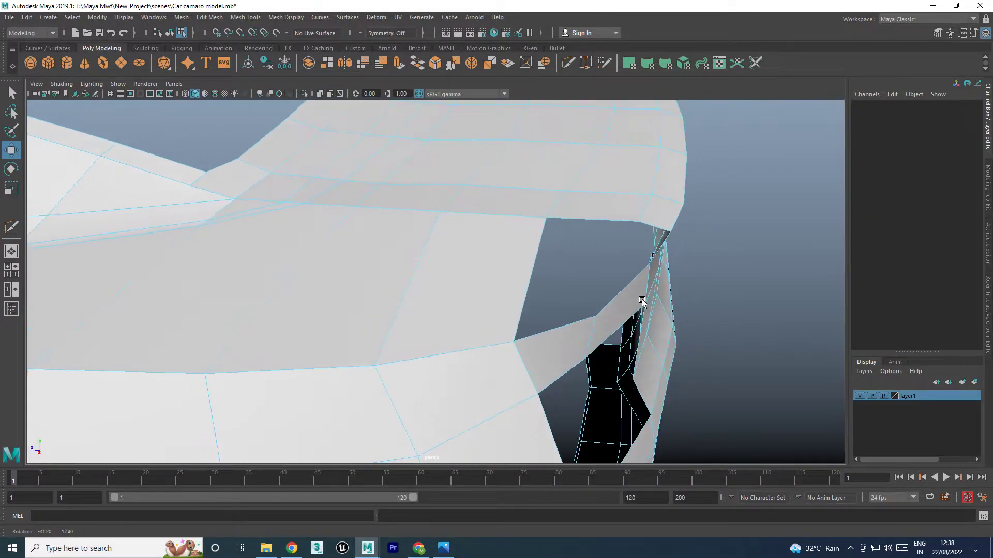
key("3")
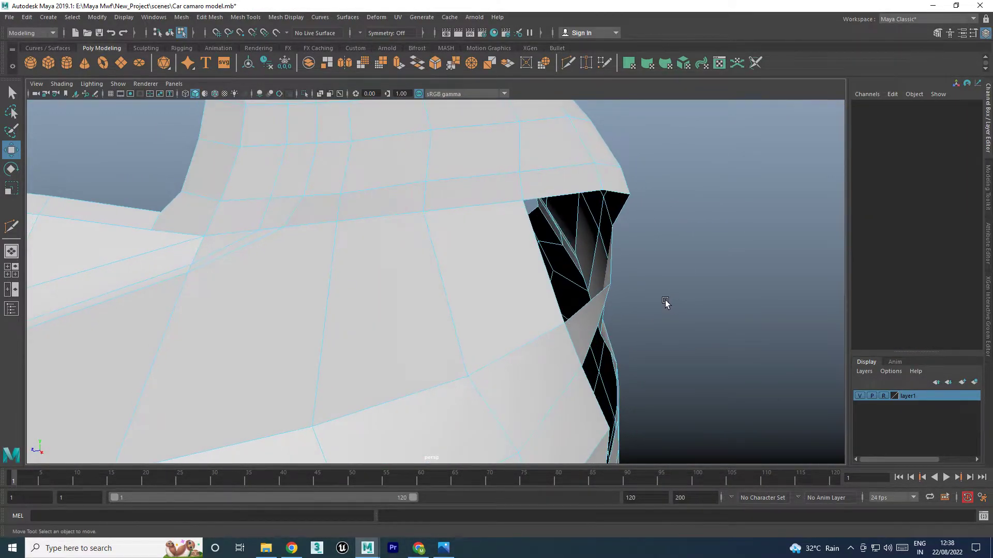
Inspect the smoothed car body from rear and rear-quarter angles
left_click(671, 237)
mouse_move(671, 236)
left_mouse_down("alt")
mouse_move(627, 295)
mouse_move(539, 285)
mouse_move(523, 306)
mouse_move(472, 295)
mouse_move(724, 327)
mouse_move(635, 341)
mouse_move(479, 321)
mouse_move(596, 339)
mouse_move(561, 344)
left_mouse_up("alt")
scroll(540, 284, "down", 3)
left_click(472, 295)
scroll(479, 321, "up", 2)
left_click(461, 310)
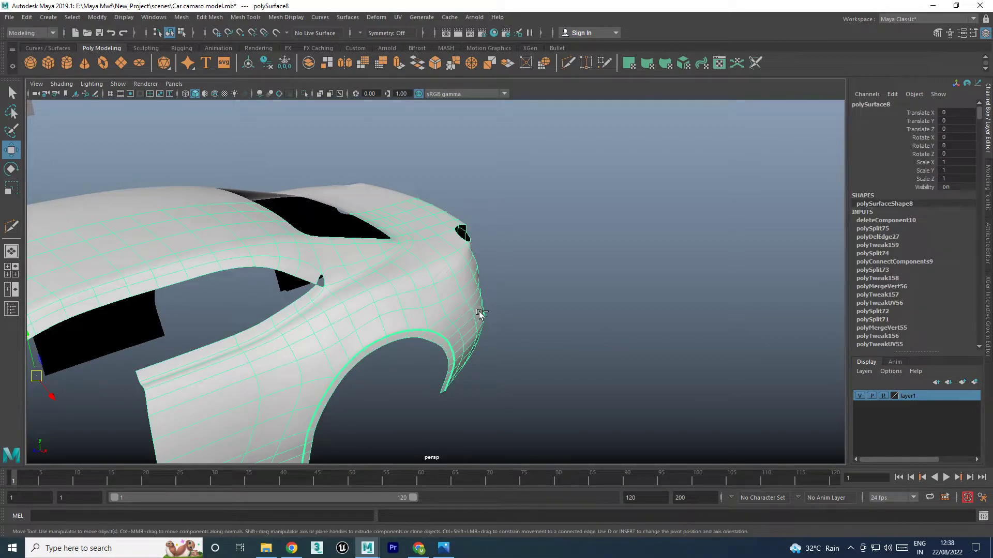
scroll(479, 313, "down", 5)
left_click_drag(479, 313, 680, 273, "alt")
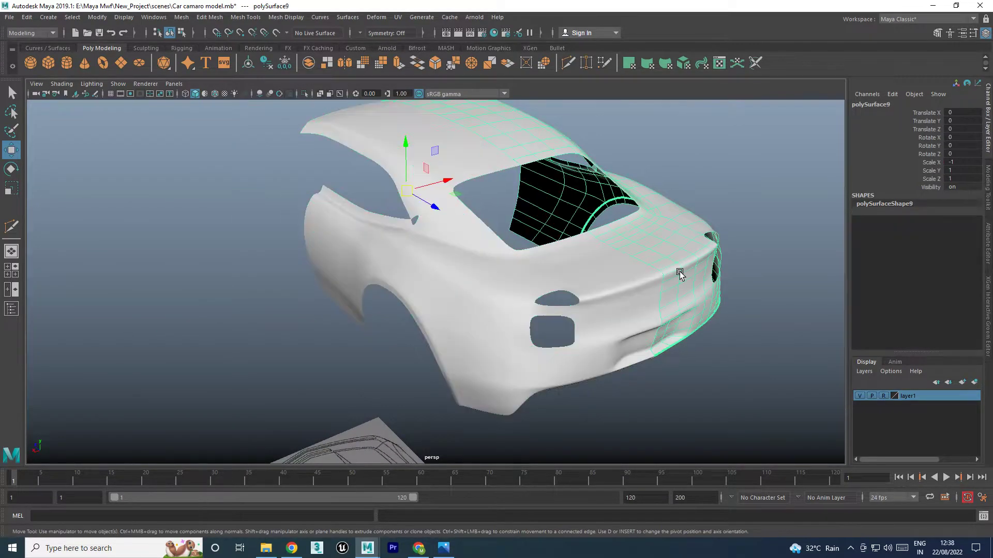
left_click(680, 272)
left_click(635, 294)
Return to the low-poly mesh and delete the unwanted quarter-panel edge
key("1")
scroll(395, 284, "up", 3)
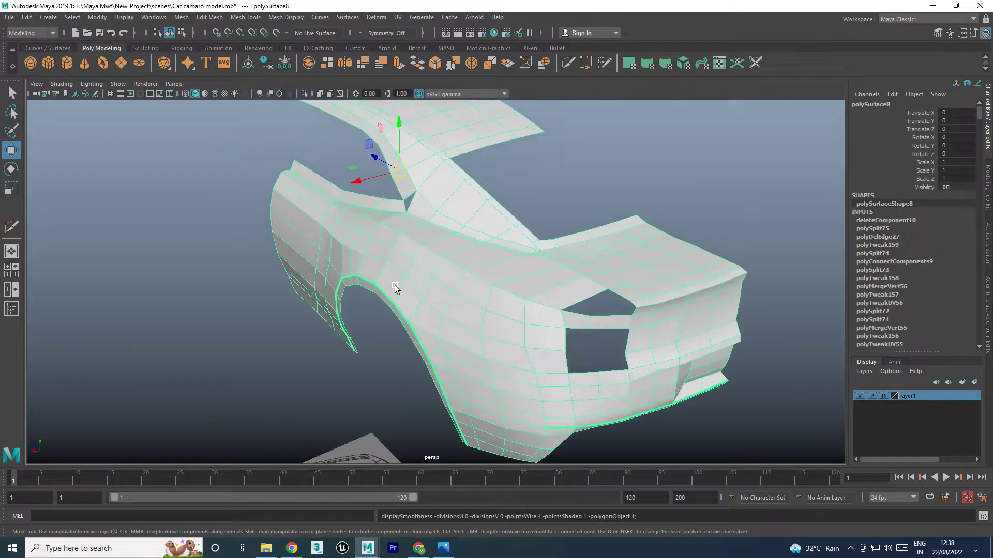
mouse_move(395, 284)
left_mouse_down("alt")
mouse_move(444, 296)
mouse_move(472, 228)
left_mouse_up("alt")
right_click_drag(472, 228, 496, 246, "alt")
left_click_drag(496, 246, 483, 308, "alt")
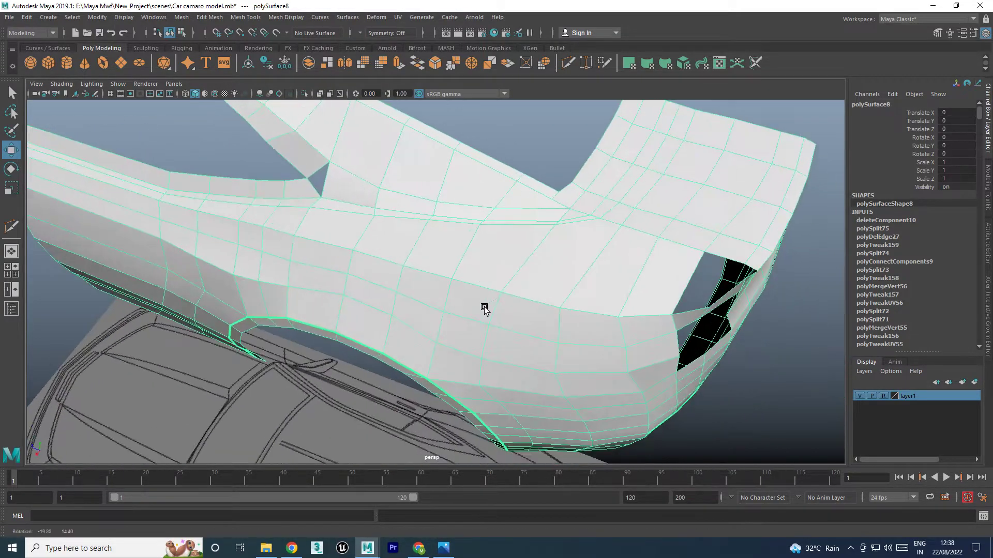
mouse_move(483, 308)
right_mouse_down("alt")
mouse_move(525, 361)
mouse_move(493, 351)
mouse_move(466, 321)
right_mouse_up("alt")
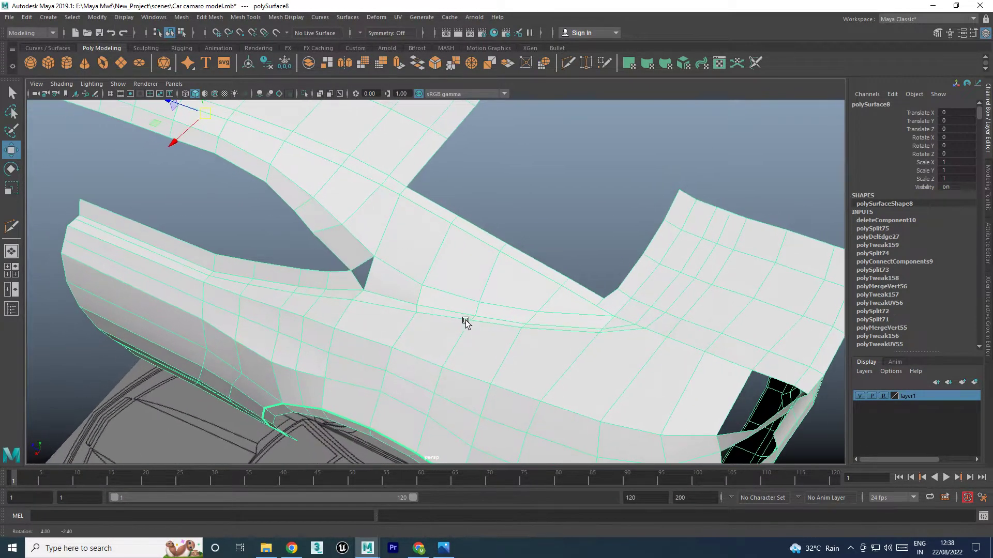
right_click_drag(470, 261, 470, 231)
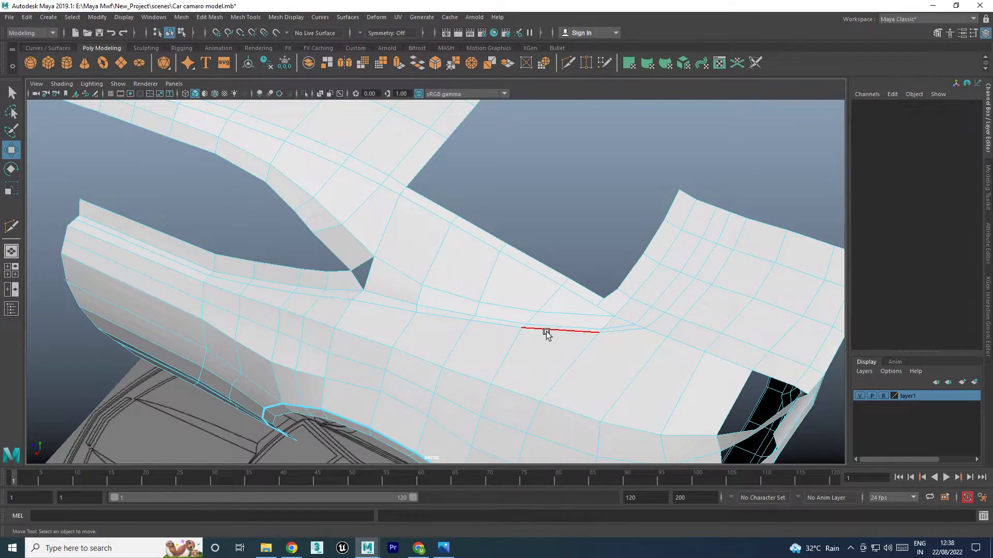
left_click(546, 331)
right_click(546, 332, "shift")
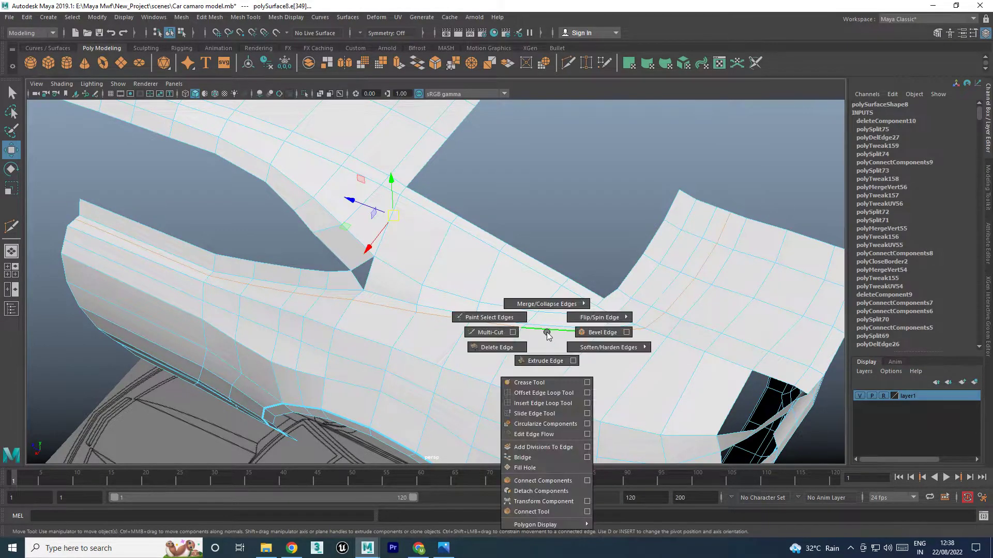
left_click(472, 344)
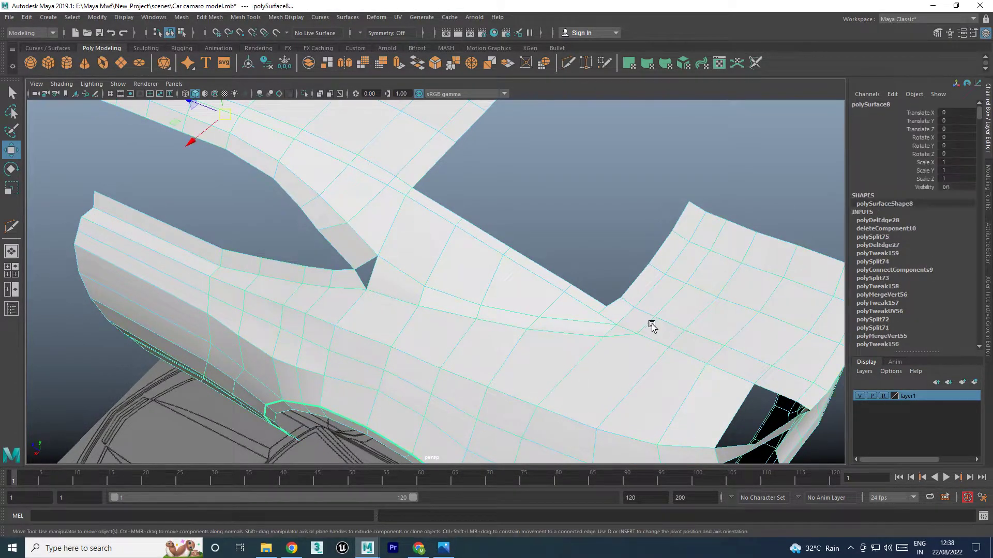
Switch the body to smooth preview (3) and view it from a wider angle
key("3")
left_click(744, 168)
scroll(543, 228, "down", 5)
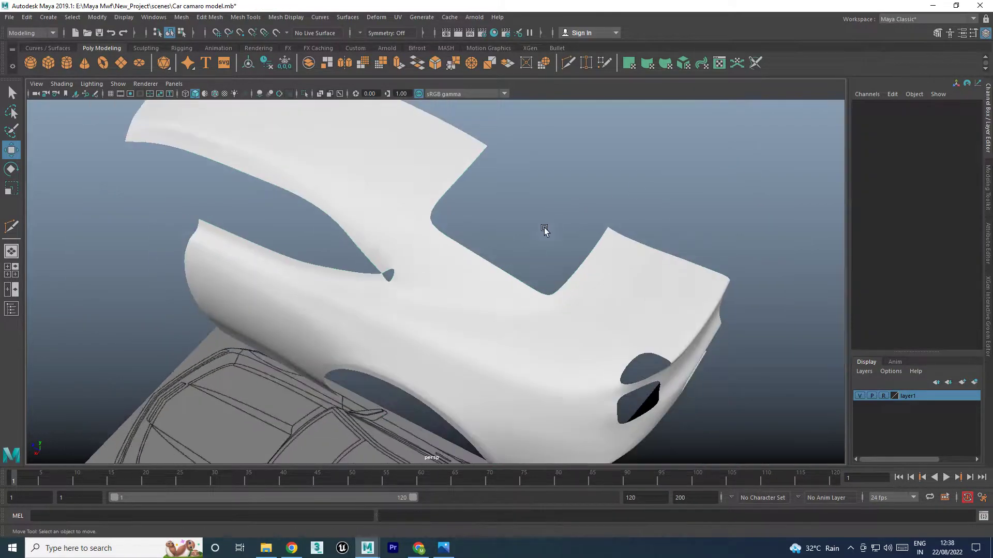
left_click_drag(543, 228, 514, 275, "alt")
left_click(465, 350)
scroll(467, 366, "up", 2)
Delete an edge on the rear fender using Delete Edge
mouse_move(467, 366)
left_mouse_down("alt")
mouse_move(450, 377)
mouse_move(416, 370)
mouse_move(415, 381)
mouse_move(409, 305)
mouse_move(390, 293)
mouse_move(445, 337)
mouse_move(381, 242)
mouse_move(395, 243)
left_mouse_up("alt")
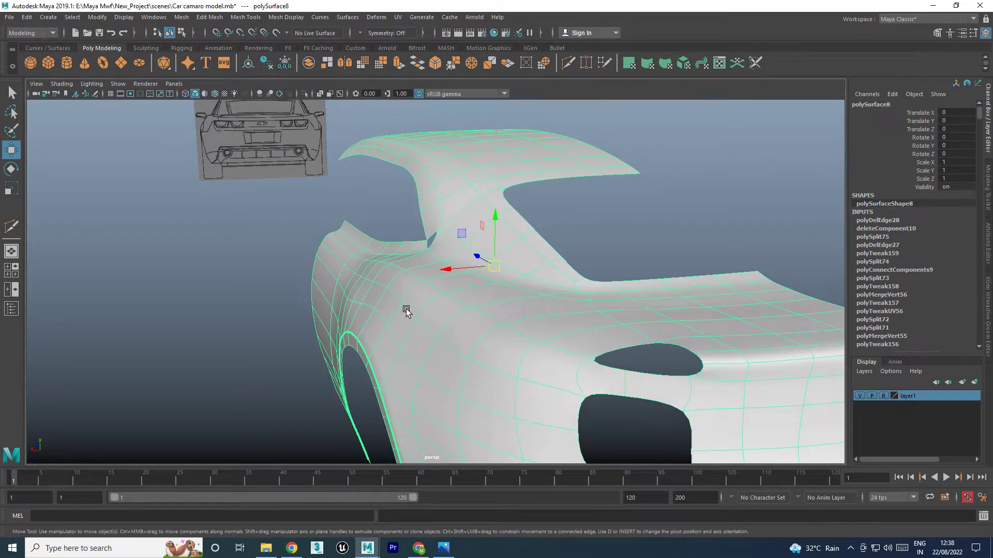
mouse_move(399, 319)
left_mouse_down("alt")
mouse_move(583, 315)
mouse_move(551, 313)
mouse_move(466, 268)
left_mouse_up("alt")
right_click_drag(488, 268, 488, 222)
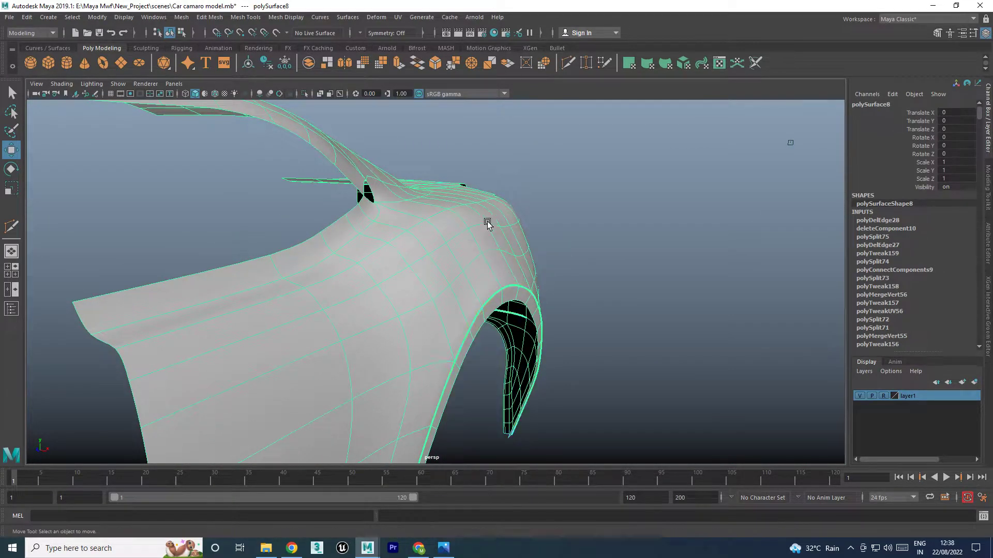
left_click(471, 260)
right_click(473, 263, "shift")
left_click(420, 275)
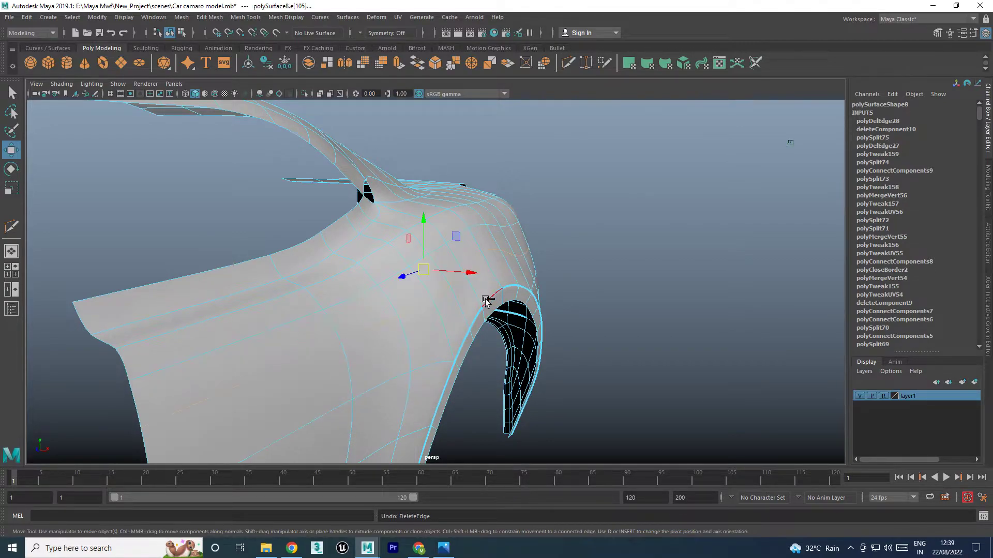
Remove the edge above the wheel arch and insert an edge loop across the rear fender
key("q")
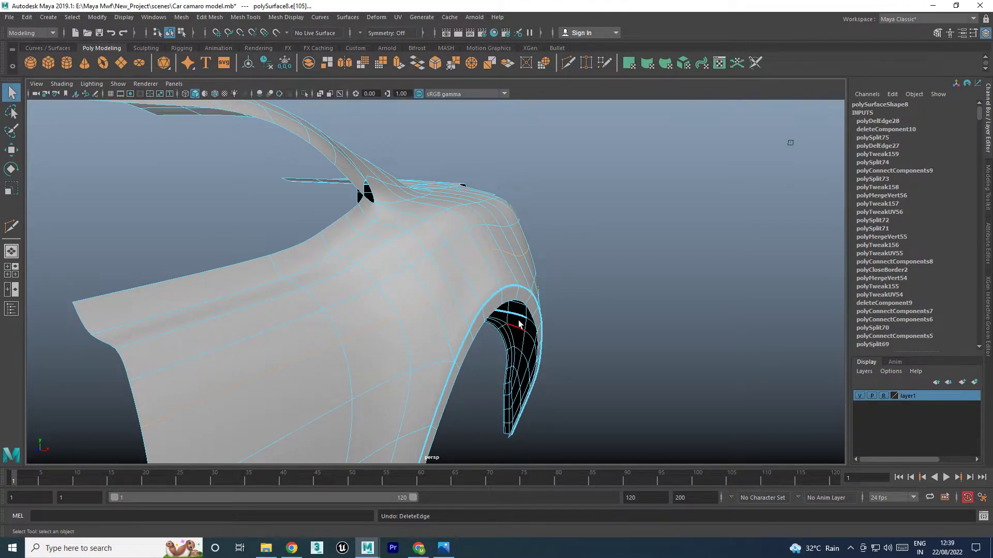
key("w")
right_click_drag(455, 279, 424, 292, "shift")
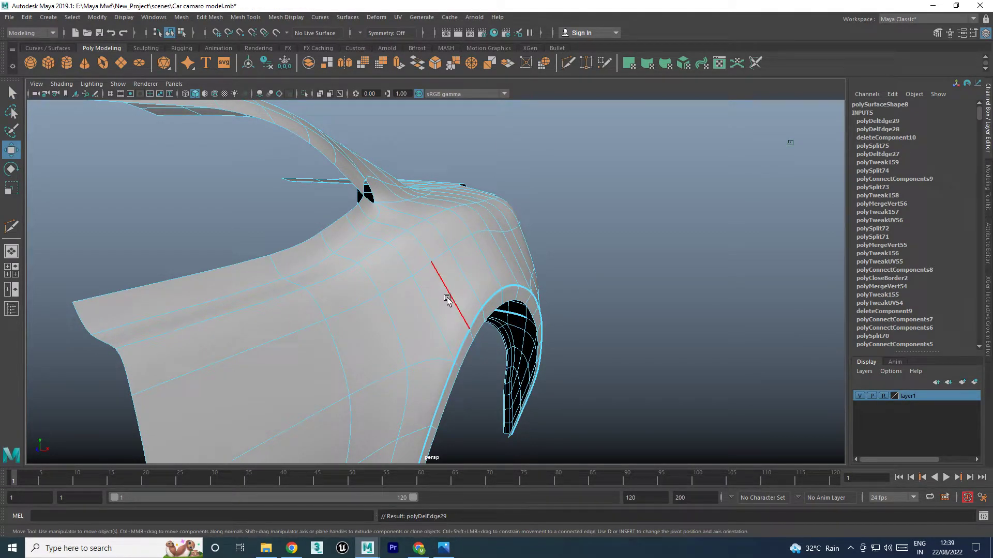
right_click_drag(448, 283, 444, 346, "shift")
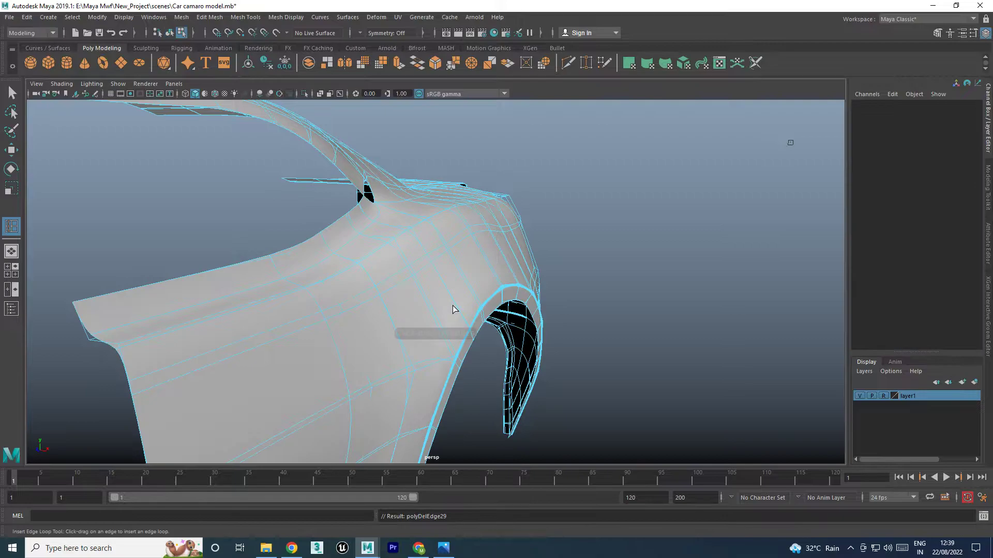
left_click(448, 296)
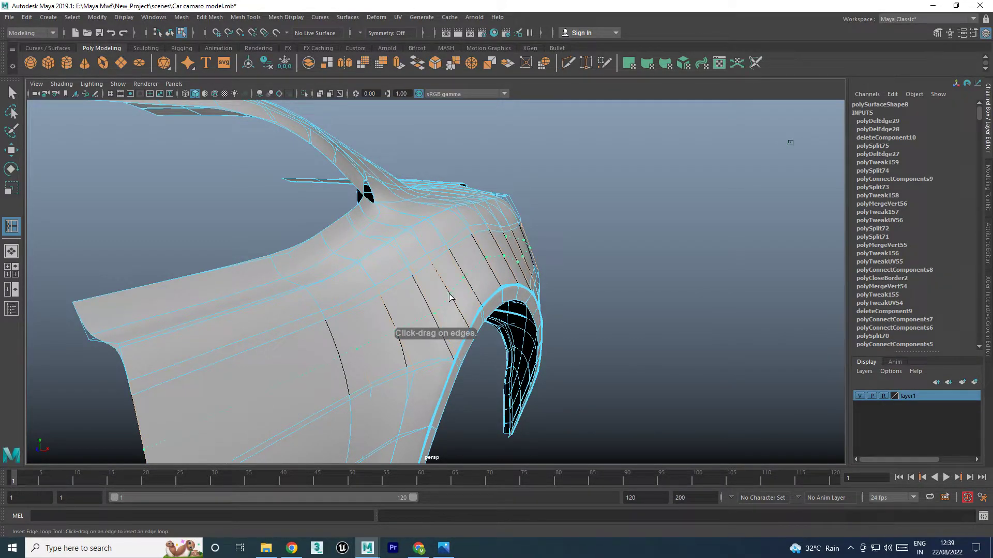
key("w")
Check the unsmoothed mesh against the blueprint in an enlarged back view
key("1")
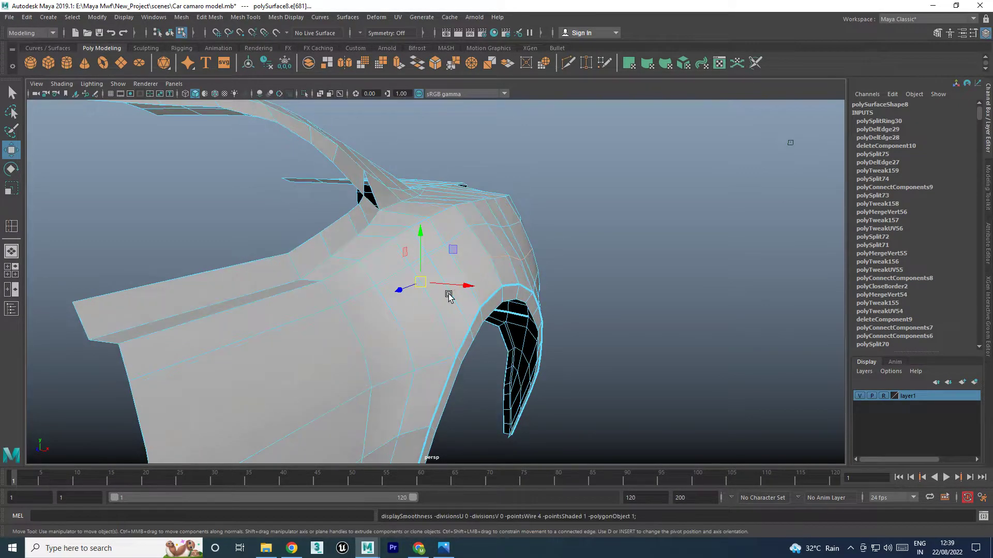
key("space")
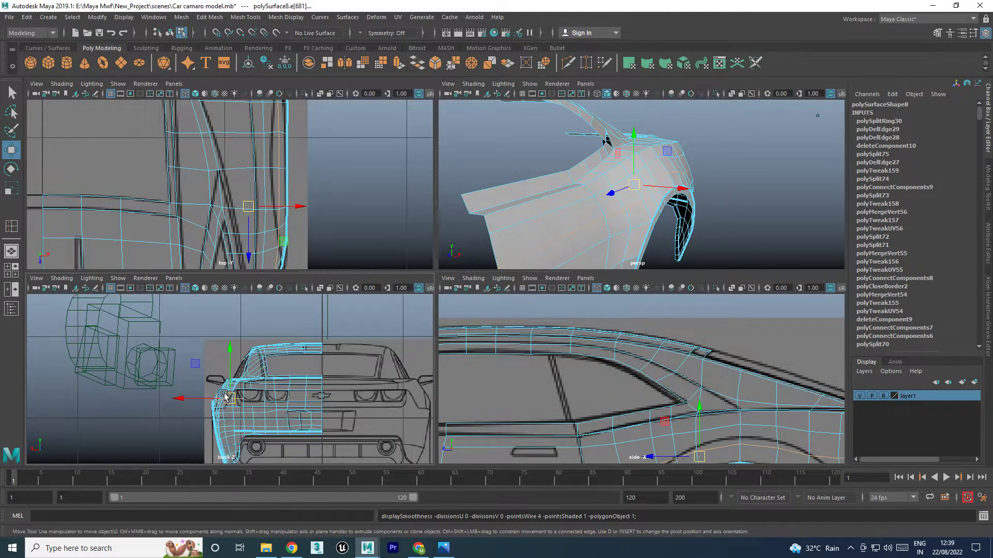
key("space")
scroll(433, 345, "up", 3)
scroll(432, 344, "up", 2)
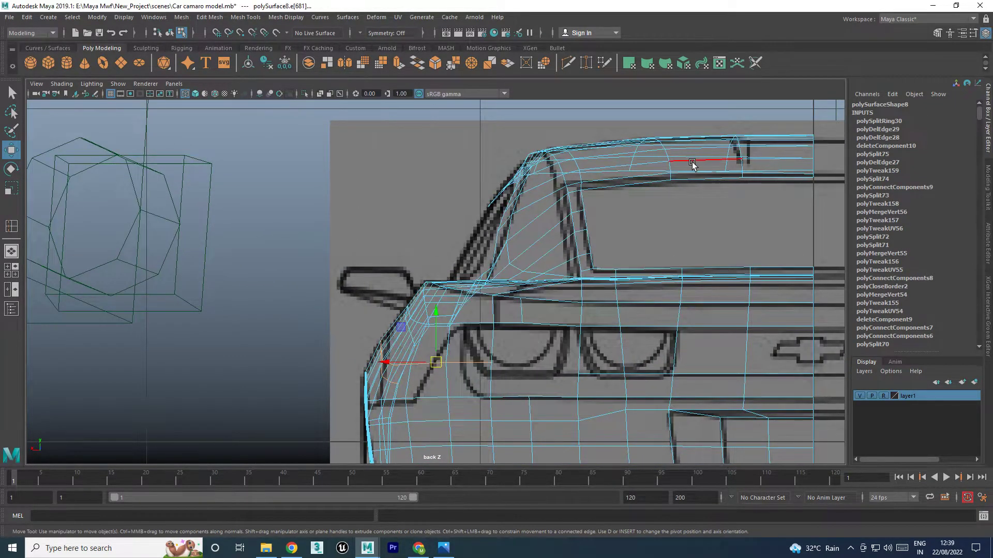
key("space")
key("space")
Delete the rear-deck corner edge and insert another edge loop near the rear corner
left_click(505, 232)
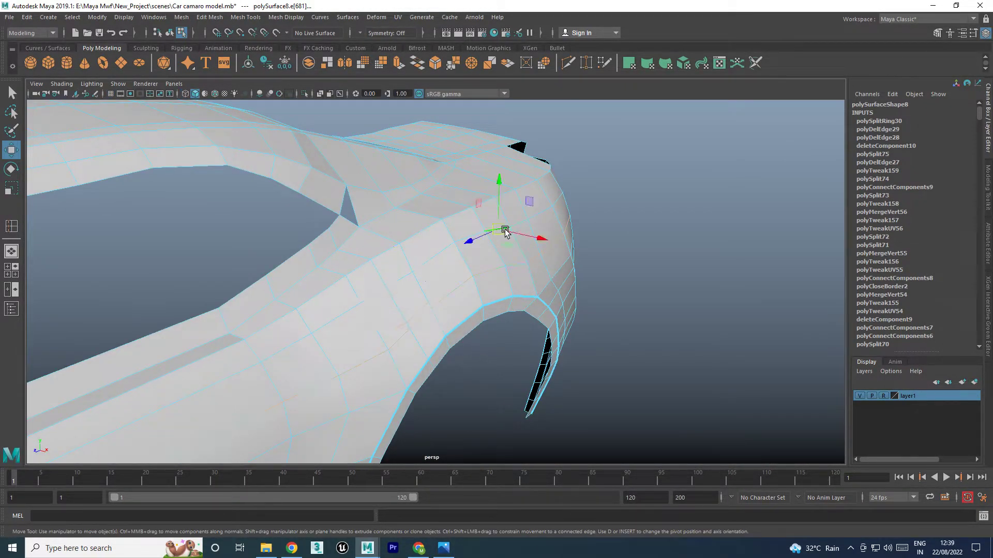
right_click_drag(505, 232, 460, 246, "shift")
right_click(510, 233, "shift")
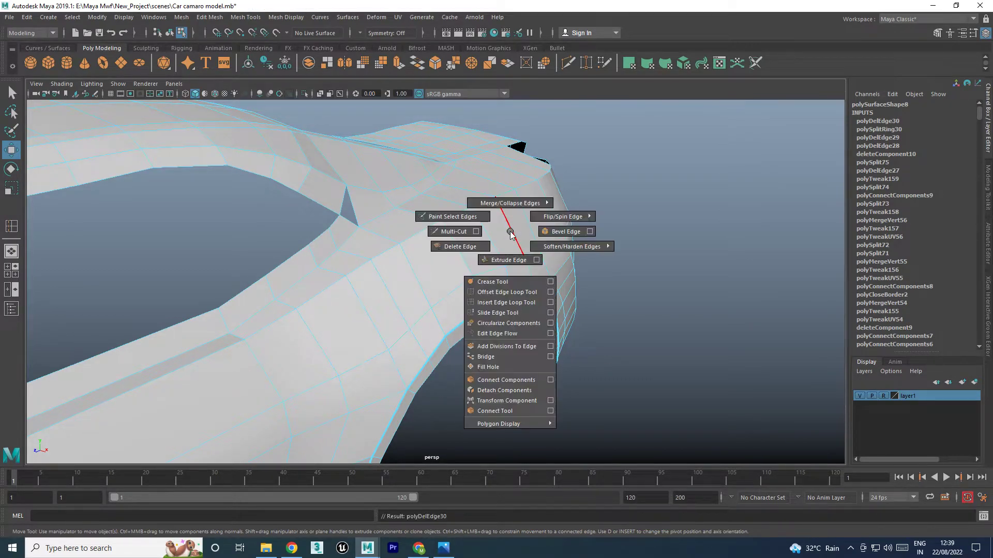
left_click(498, 304)
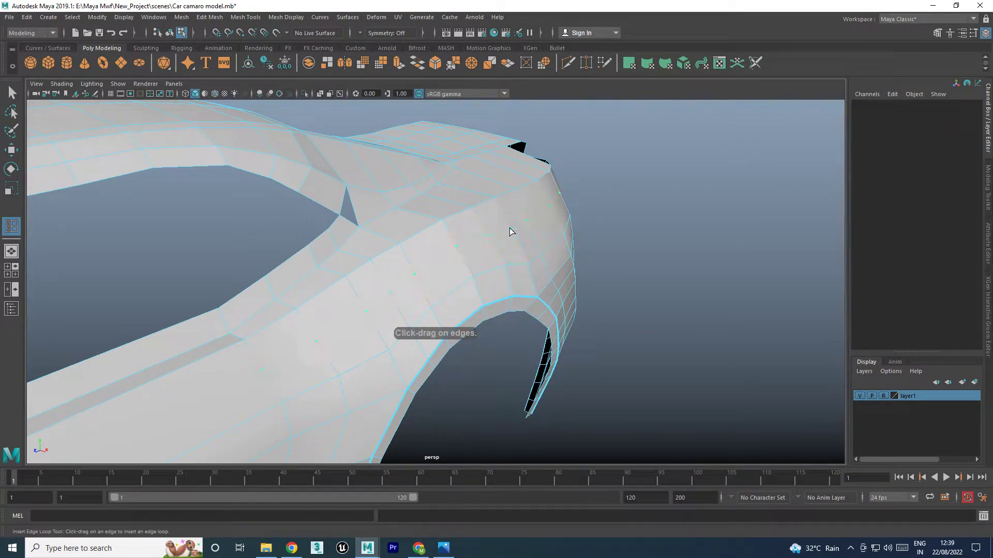
left_click(510, 231)
key("w")
Align the corner vertex along X to the rear blueprint, then preview smoothed
mouse_move(569, 257)
left_mouse_down("alt")
mouse_move(450, 255)
mouse_move(446, 277)
left_mouse_up("alt")
key("space")
key("space")
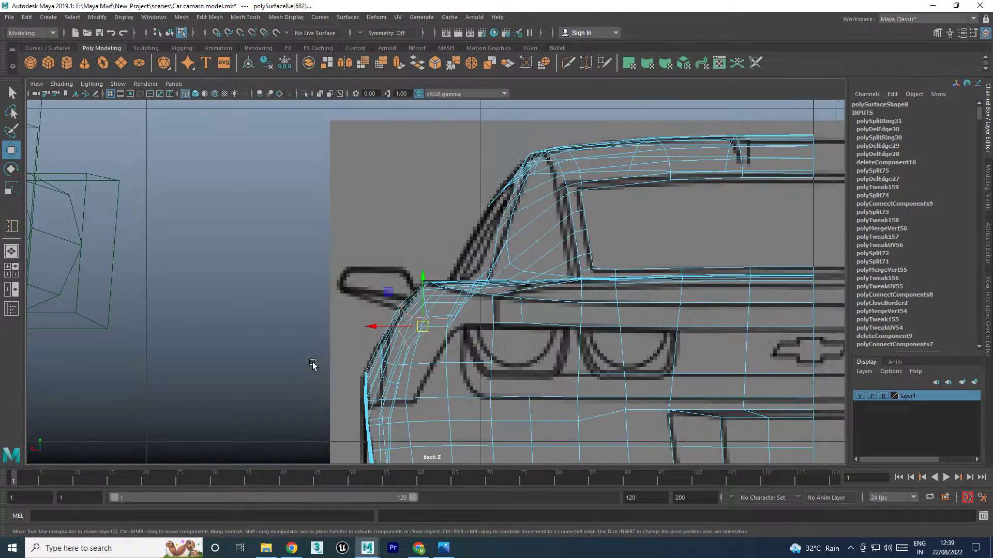
scroll(397, 323, "up", 2)
left_click_drag(378, 337, 381, 338)
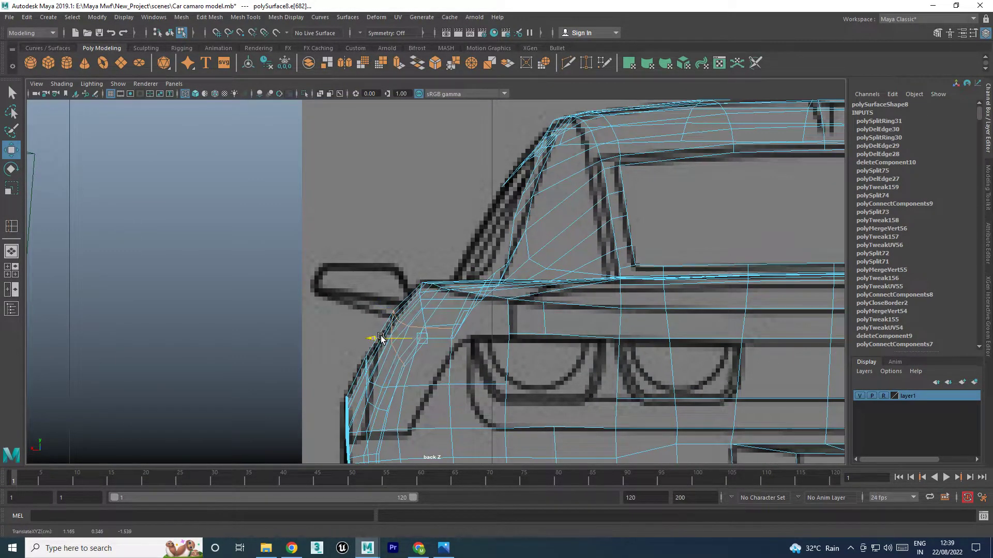
key("space")
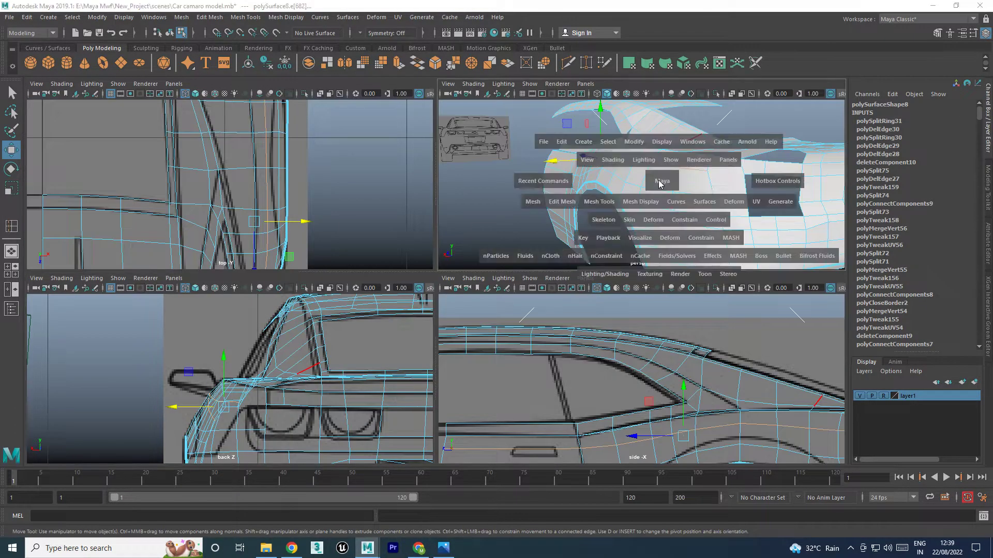
key("space")
mouse_move(563, 235)
left_mouse_down("alt")
mouse_move(544, 243)
mouse_move(527, 239)
mouse_move(534, 235)
left_mouse_up("alt")
key("3")
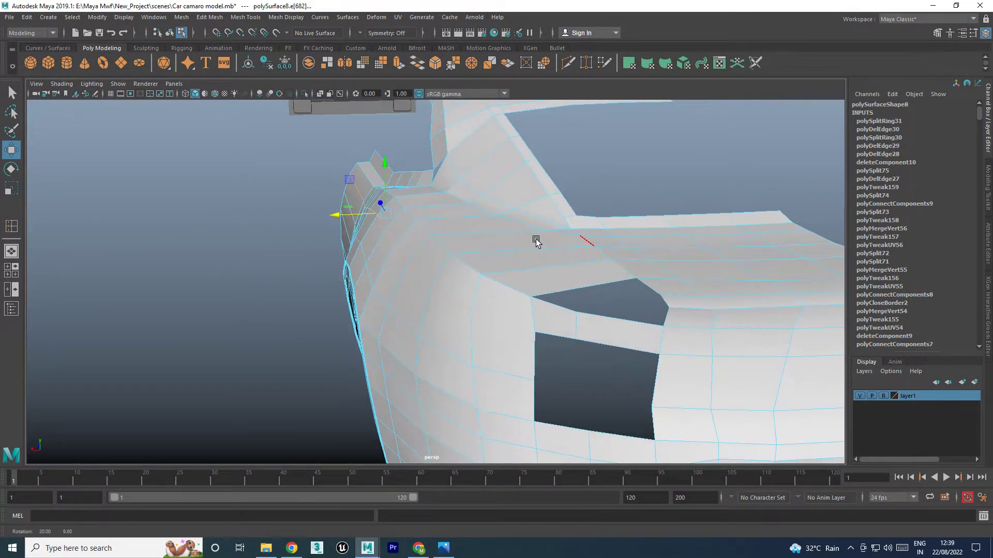
Orbit and zoom the perspective view to frame the Camaro's rear quarter
left_click(589, 166)
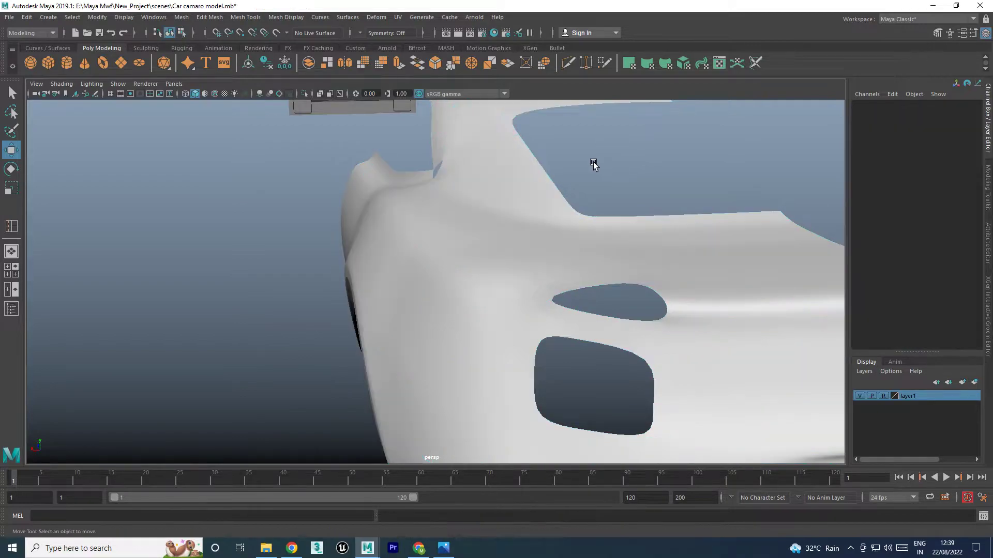
mouse_move(594, 163)
left_mouse_down("alt")
mouse_move(559, 238)
mouse_move(688, 229)
mouse_move(725, 238)
mouse_move(521, 244)
left_mouse_up("alt")
left_click(482, 239)
scroll(481, 238, "up", 2)
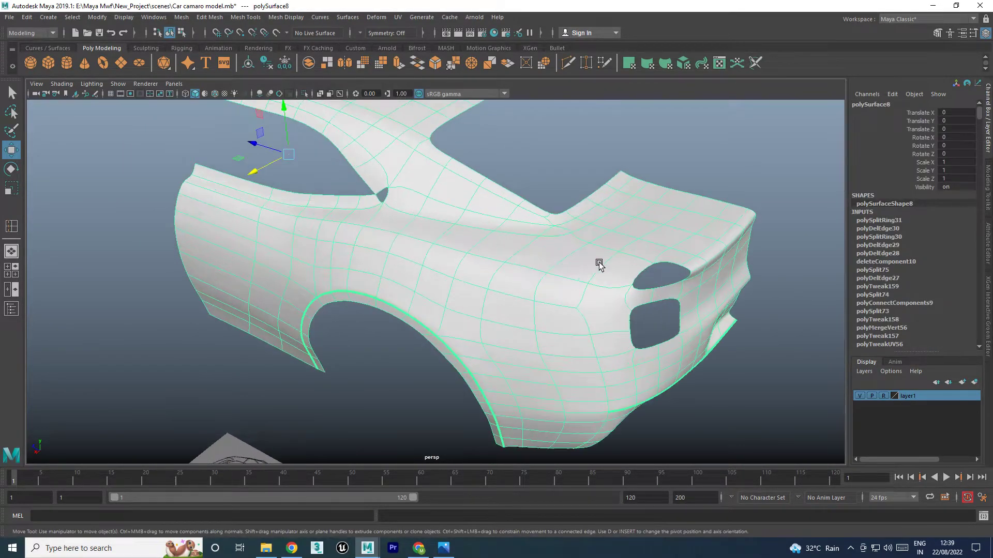
scroll(598, 267, "up", 2)
scroll(599, 266, "up", 2)
scroll(629, 275, "up", 2)
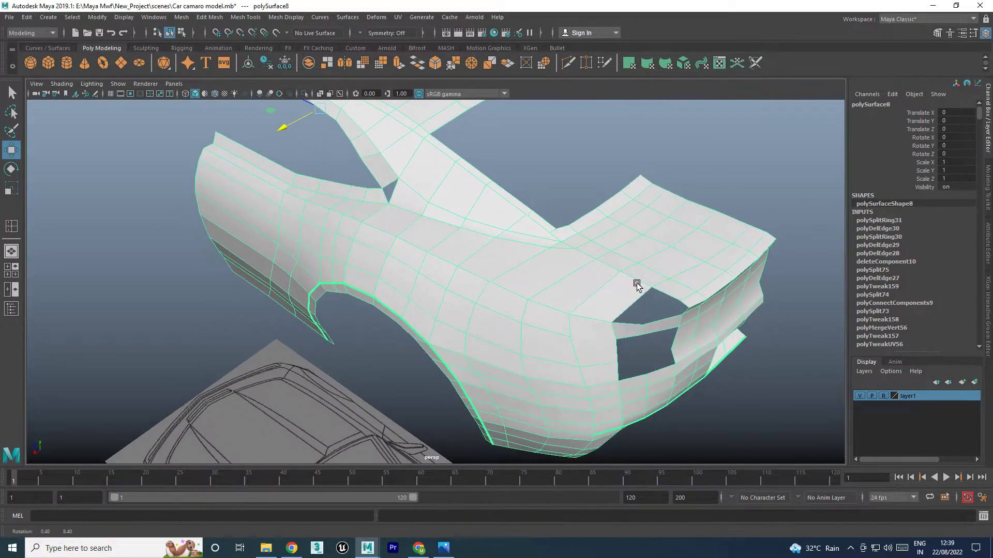
scroll(636, 286, "up", 2)
scroll(623, 304, "up", 2)
scroll(614, 299, "down", 2)
scroll(589, 264, "down", 2)
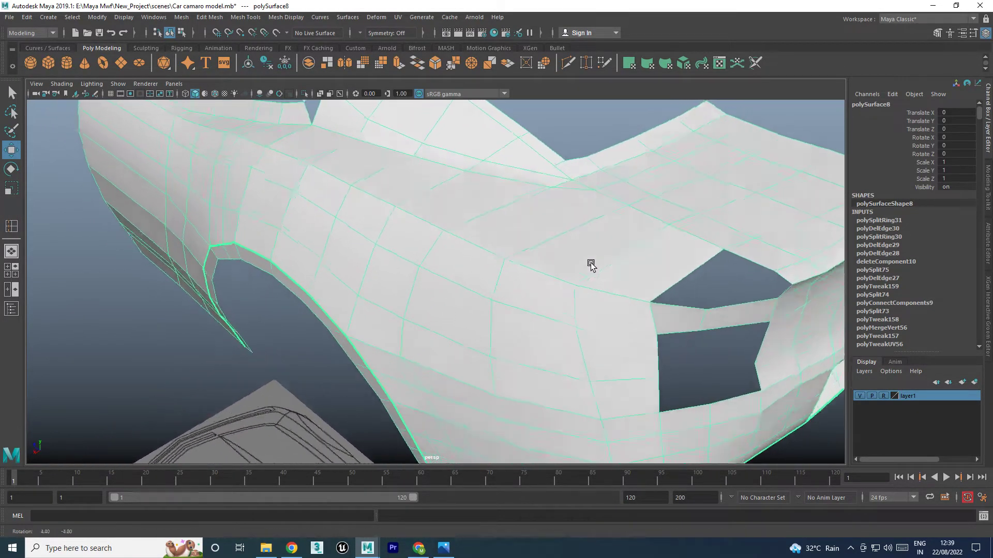
scroll(576, 259, "down", 2)
scroll(641, 260, "down", 2)
left_click_drag(641, 260, 651, 247, "alt")
left_click(650, 233)
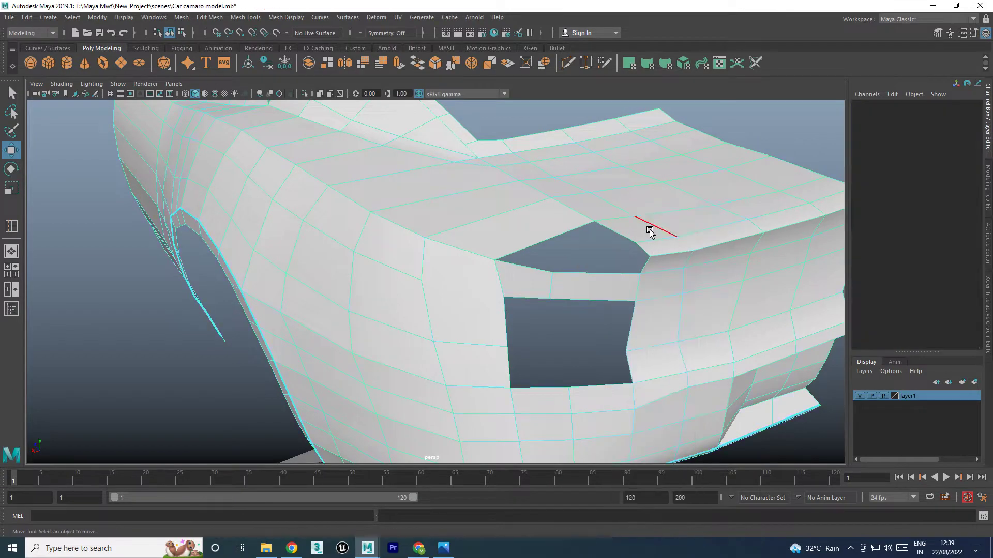
Multi-Cut a short edge beside the taillight opening, then return to the Move Tool
right_click(586, 277, "shift")
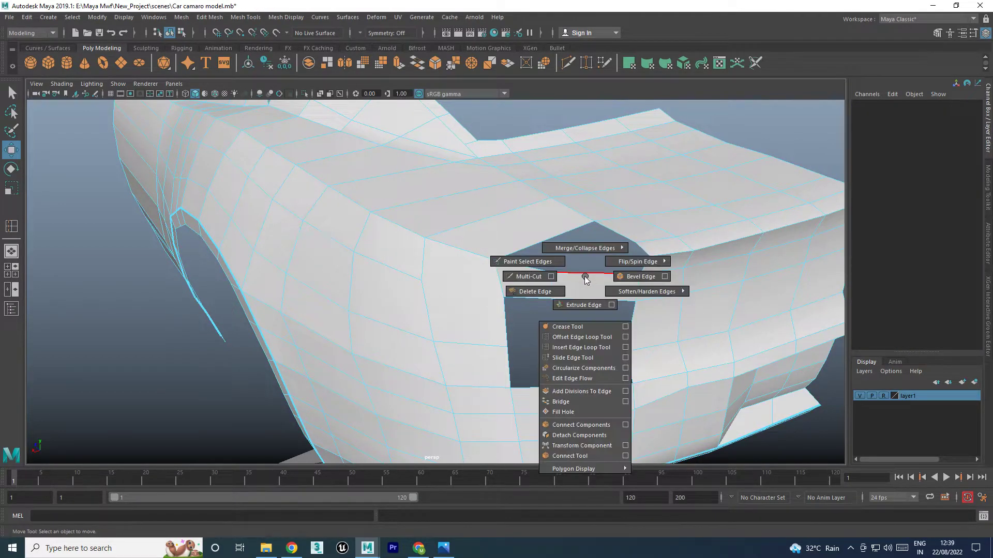
left_click(528, 281)
key("w")
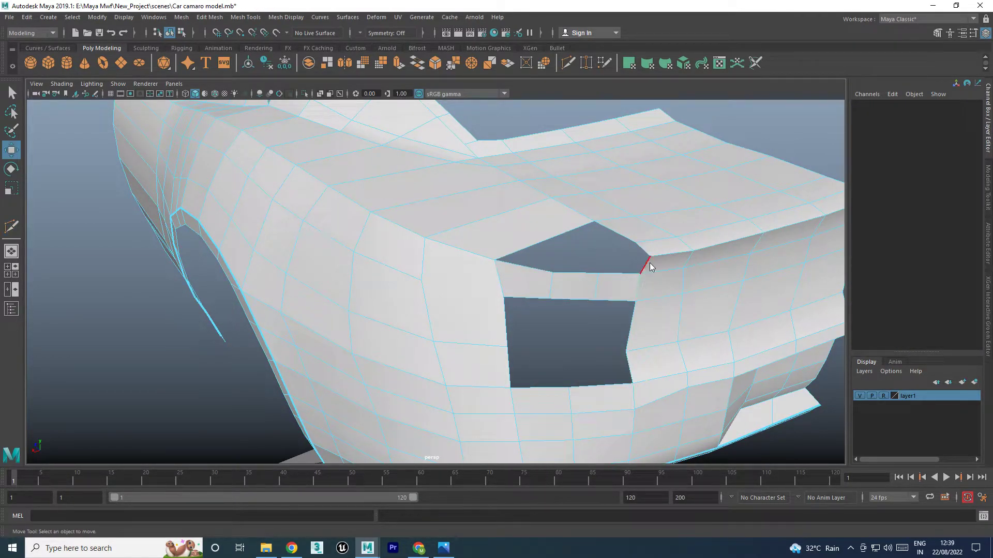
mouse_move(650, 262)
left_mouse_down("alt")
mouse_move(550, 265)
mouse_move(516, 281)
mouse_move(547, 306)
mouse_move(563, 261)
left_mouse_up("alt")
In the top view, slide the opening's corner edge onto the blueprint outline
left_click(505, 294)
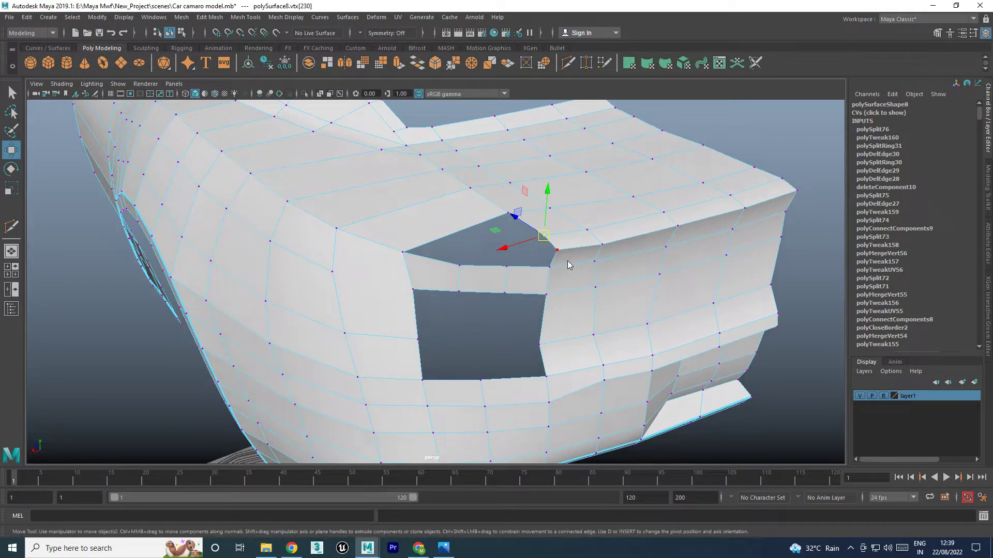
key("F10")
left_click(555, 260)
key("space")
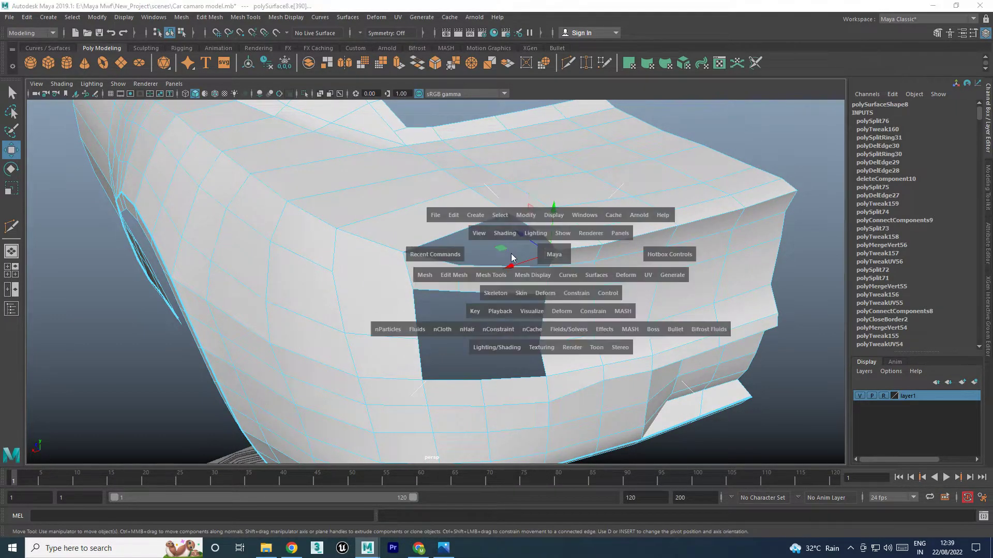
left_click(279, 230)
key("space")
scroll(358, 323, "down", 5)
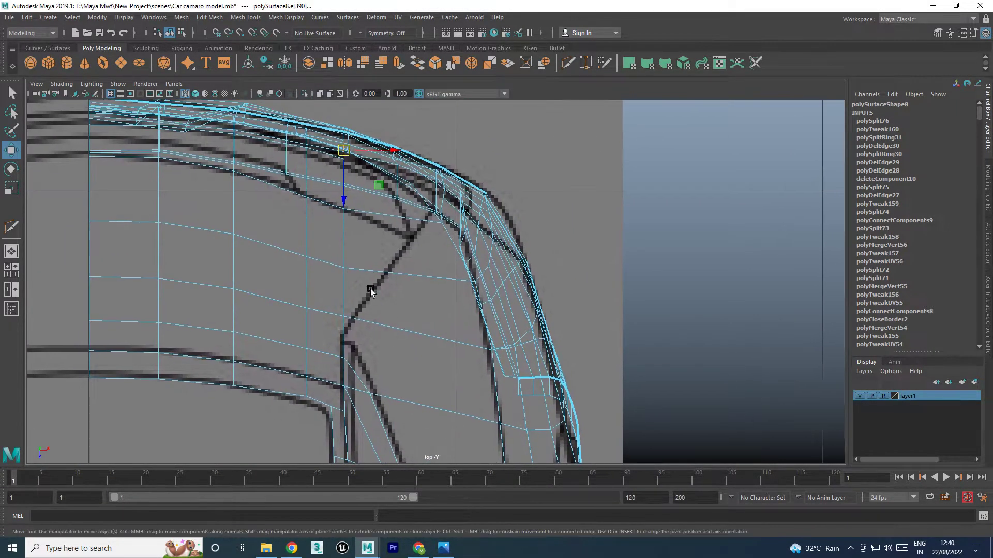
scroll(358, 203, "down", 1)
left_click_drag(353, 209, 343, 200)
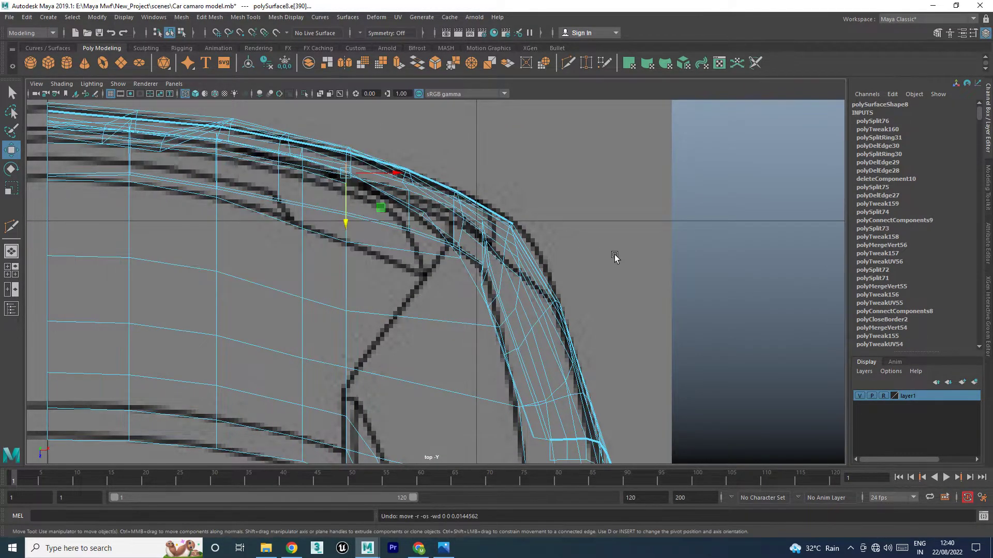
key("space")
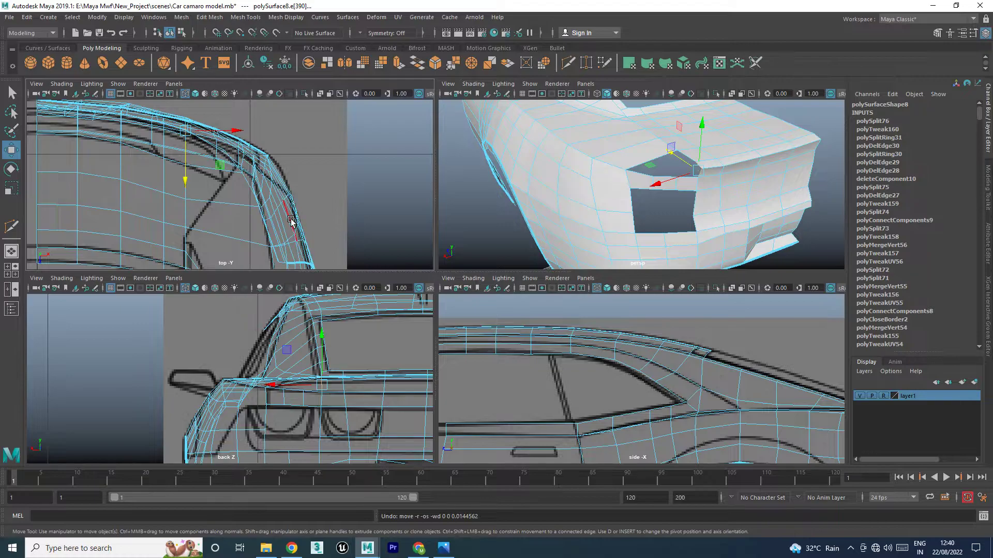
In the side view, slide the corner vertex left along the body line
key("space")
scroll(569, 344, "down", 2)
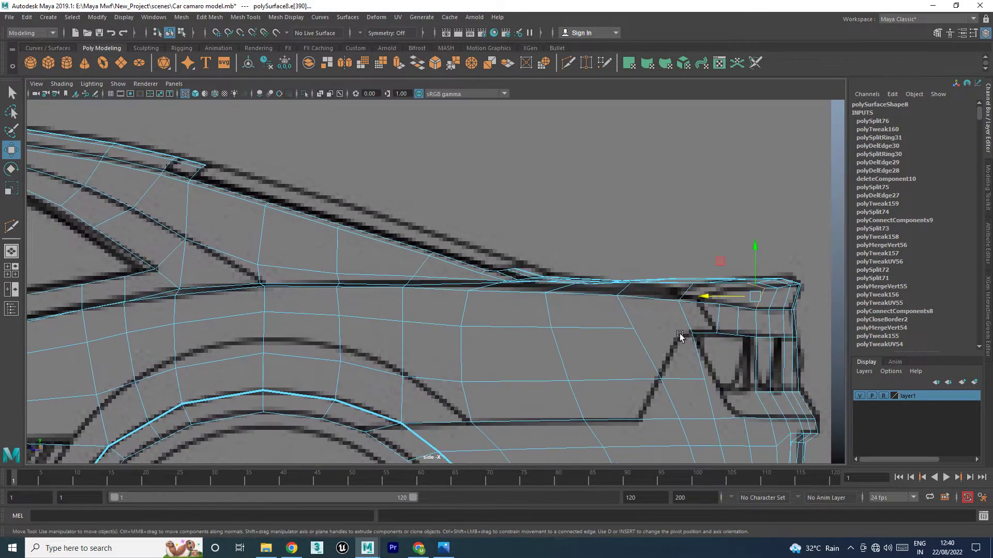
scroll(643, 285, "up", 3)
scroll(648, 271, "up", 1)
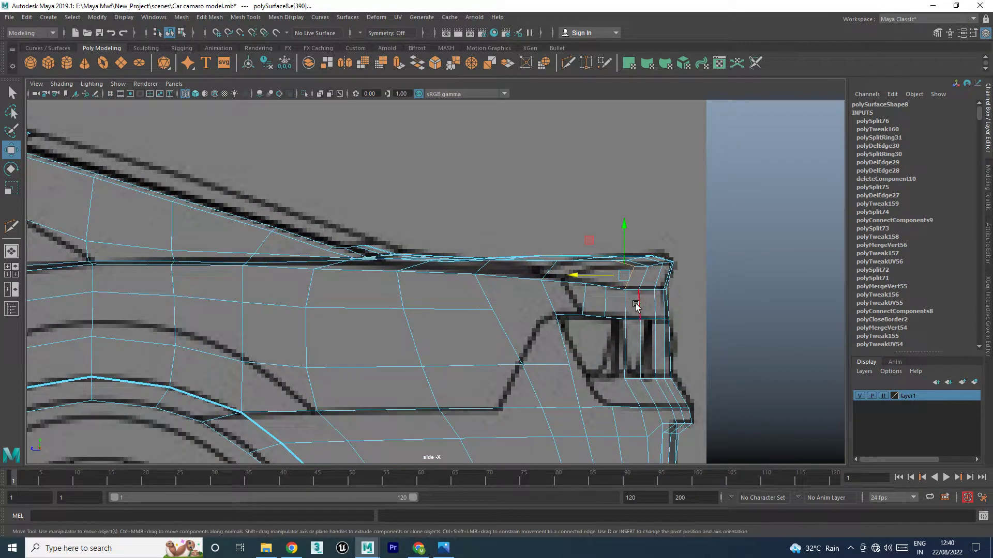
scroll(635, 303, "up", 1)
scroll(635, 293, "up", 2)
key("F9")
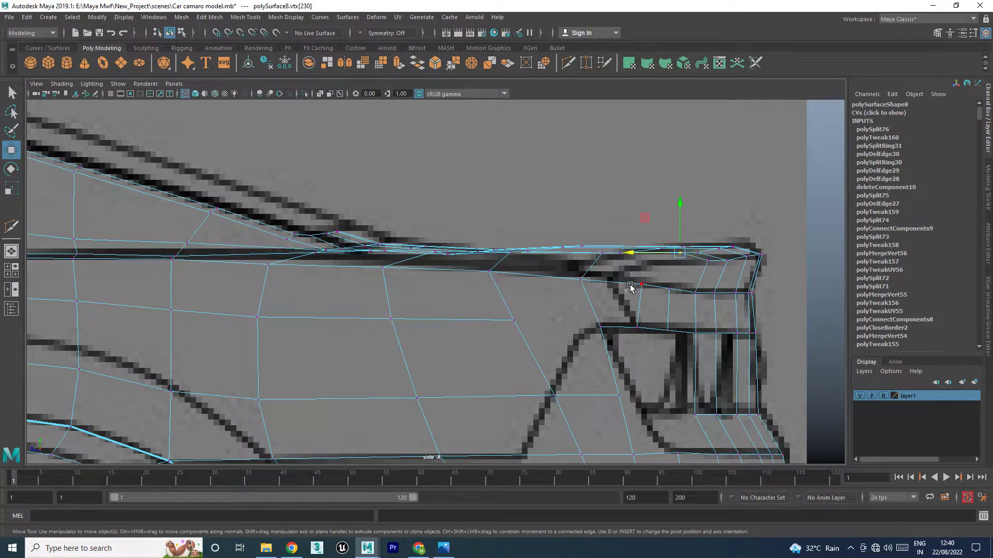
left_click_drag(641, 286, 605, 284)
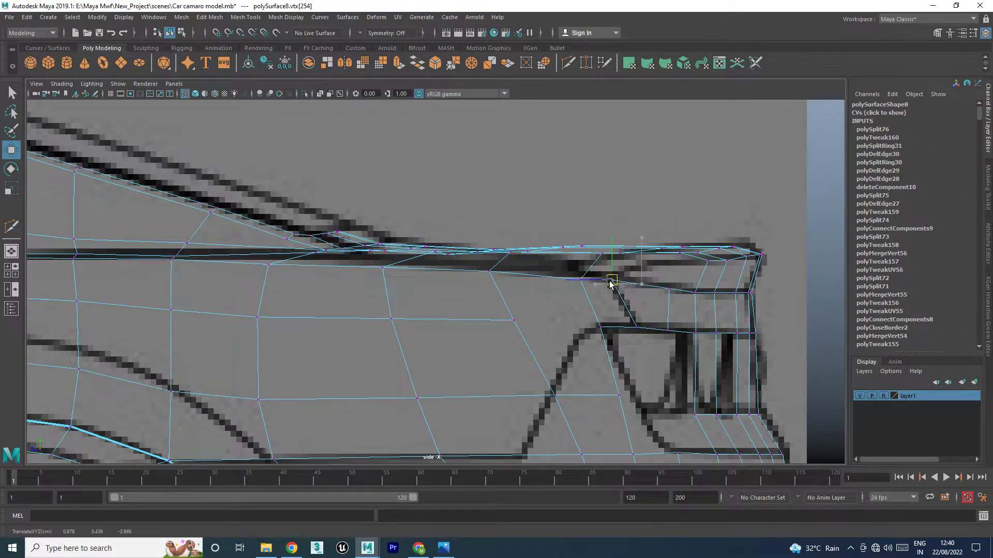
Nudge a vertex down in perspective and join two corner vertices with Connect Components
key("space")
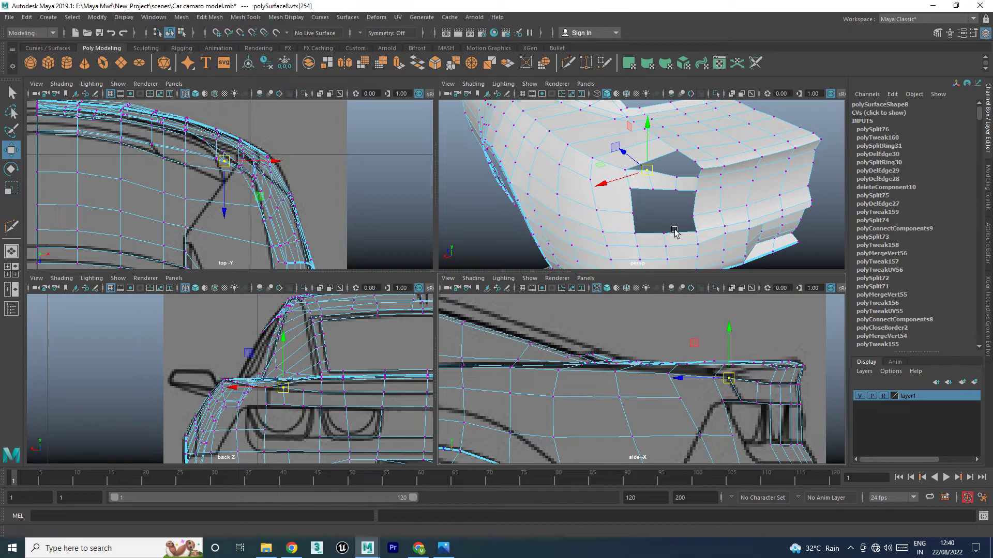
key("space")
mouse_move(581, 260)
left_mouse_down("alt")
mouse_move(541, 266)
mouse_move(522, 239)
mouse_move(381, 269)
mouse_move(394, 288)
left_mouse_up("alt")
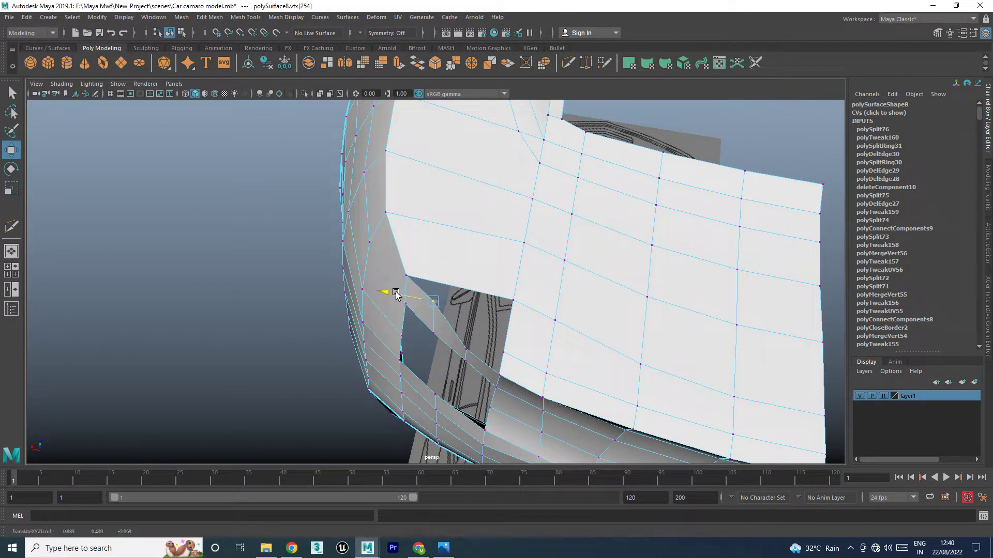
left_click_drag(440, 263, 439, 269)
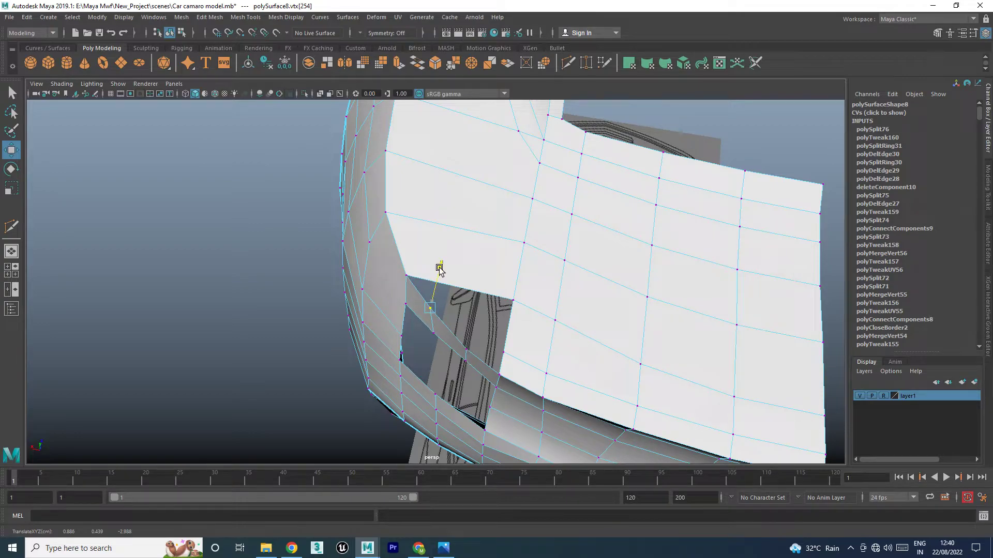
left_click_drag(414, 305, 444, 316, "alt")
left_click(413, 284)
mouse_move(414, 284)
left_mouse_down("alt")
mouse_move(450, 284)
mouse_move(422, 233)
left_mouse_up("alt")
right_click_drag(422, 223, 413, 283, "shift")
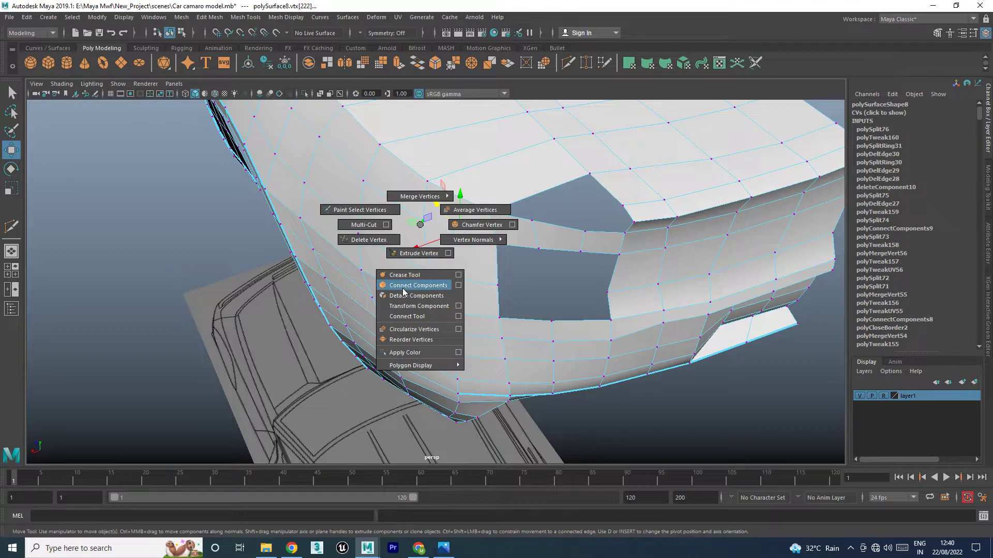
left_click_drag(470, 267, 542, 276, "alt")
scroll(542, 277, "down", 2)
In the back view, slide a vertex beside the taillight left onto its outline
key("space")
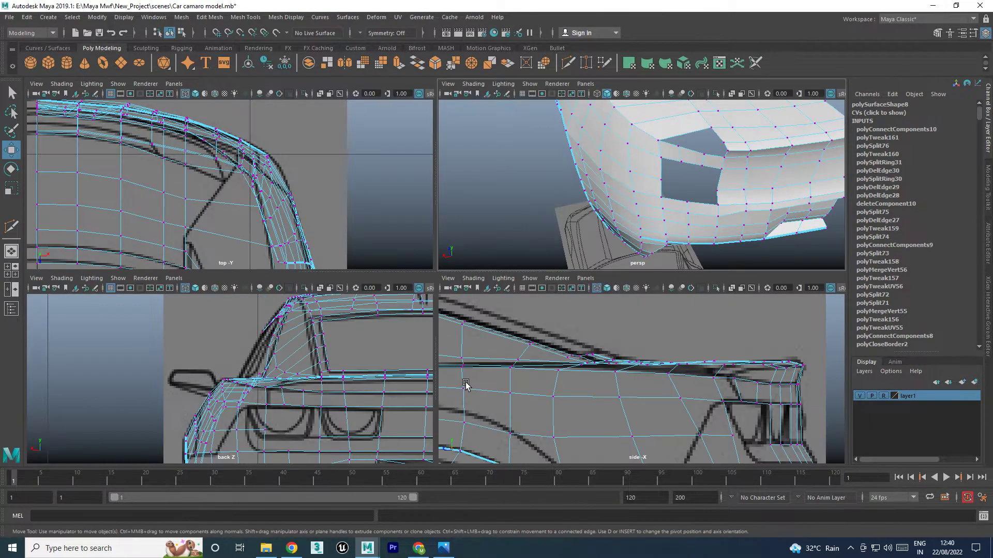
key("space")
scroll(510, 341, "up", 1)
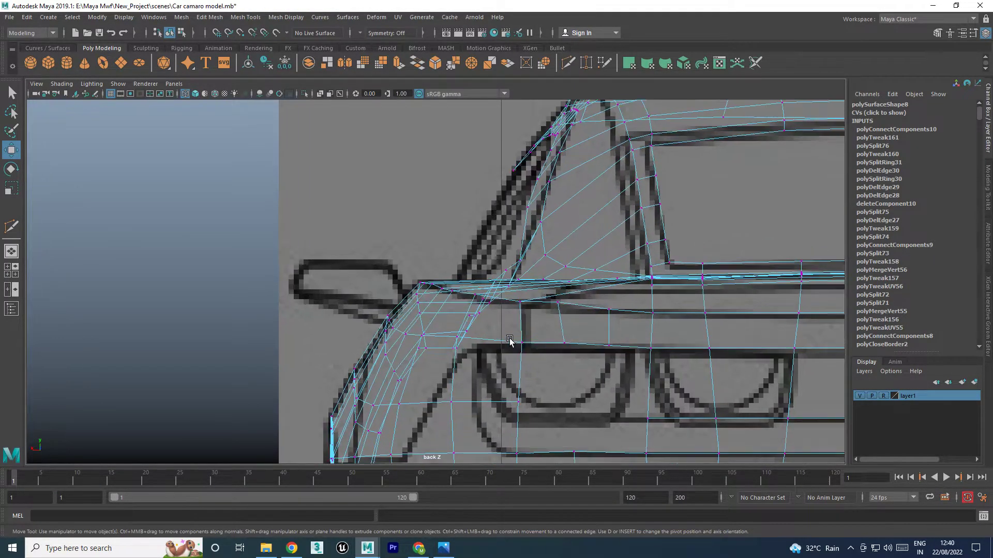
left_click_drag(537, 337, 538, 337)
mouse_move(564, 303)
left_mouse_down()
mouse_move(525, 310)
mouse_move(525, 341)
left_mouse_up()
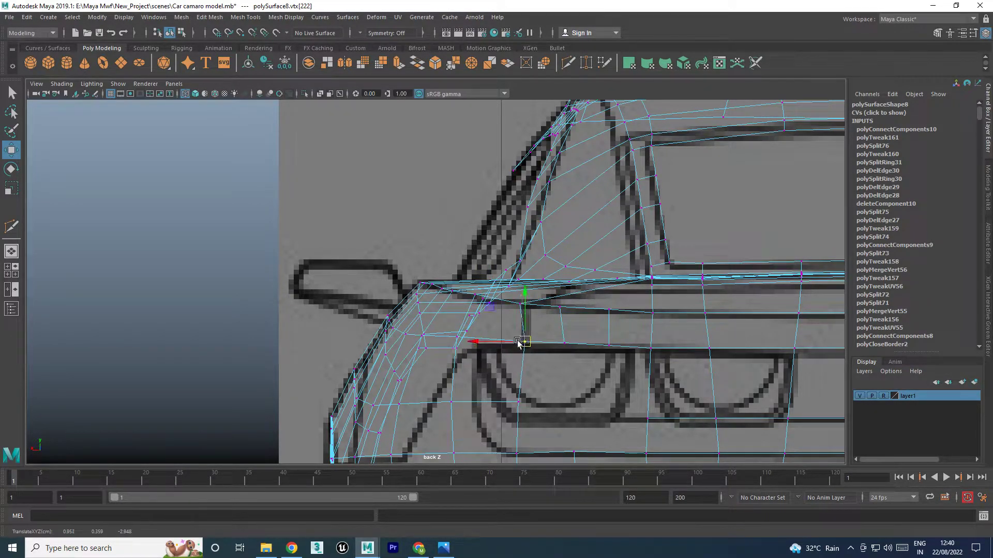
key("space")
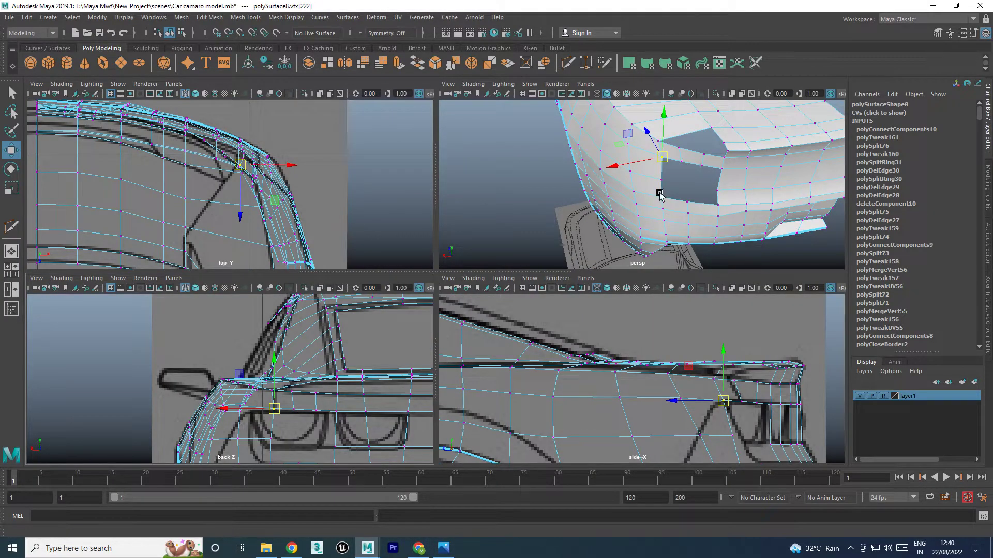
left_click(287, 402)
key("space")
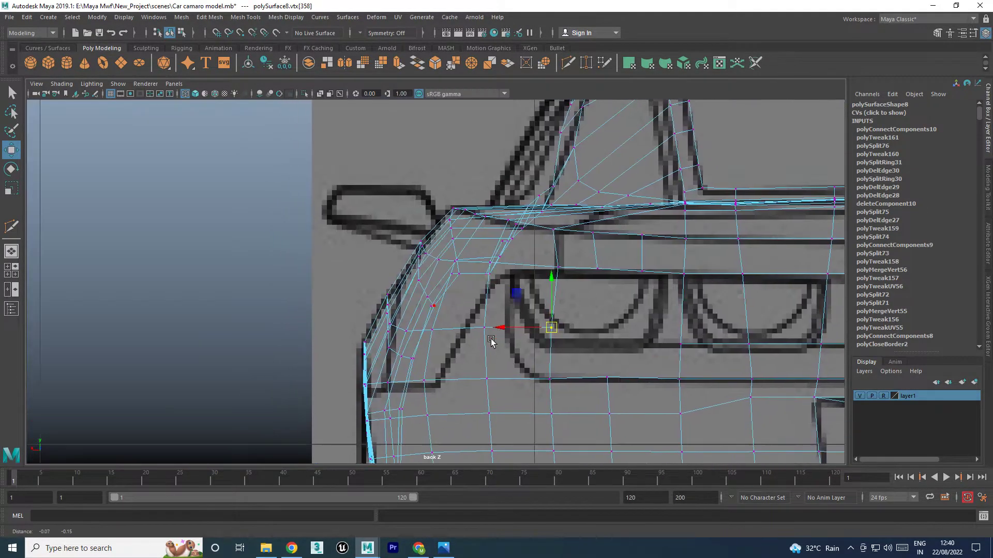
left_click_drag(530, 327, 489, 330)
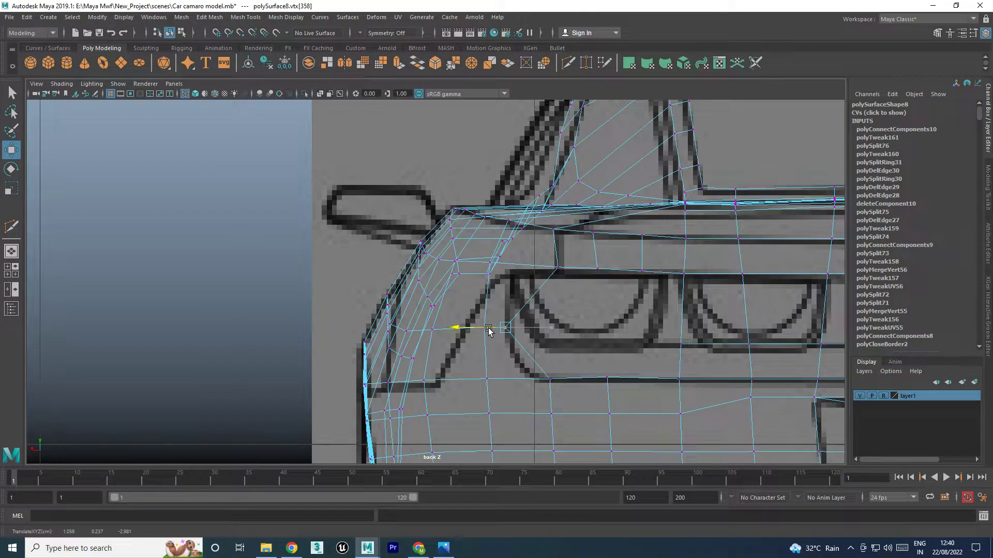
key("ctrl+z")
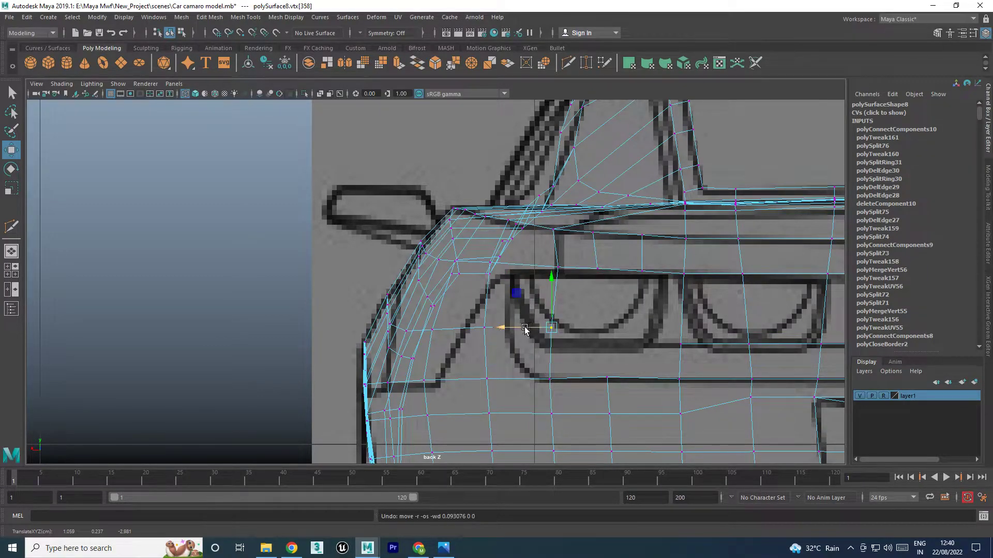
left_click_drag(525, 328, 483, 329)
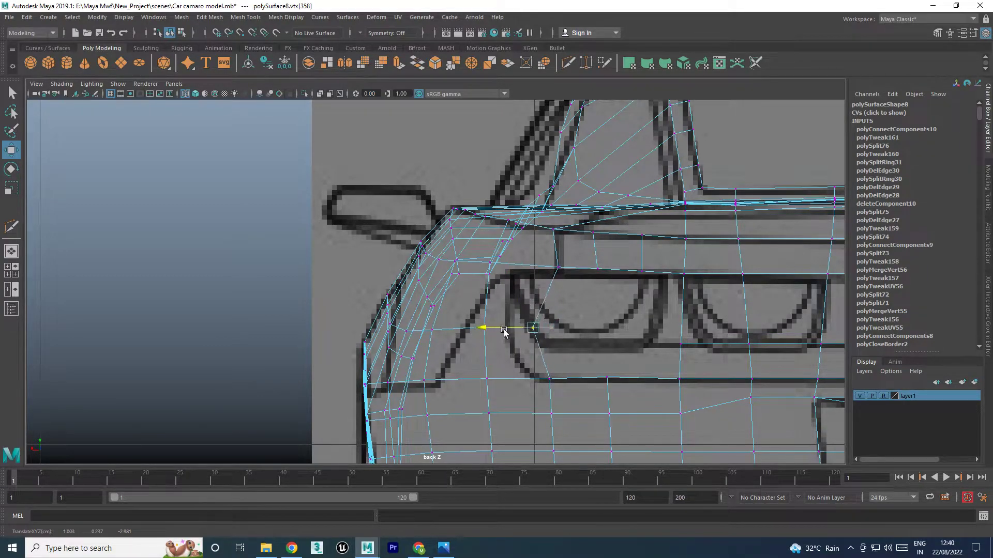
Nudge the vertex above the taillight left, then raise it to the body line in the side view
left_click(558, 268)
left_click_drag(542, 267, 538, 270)
key("space")
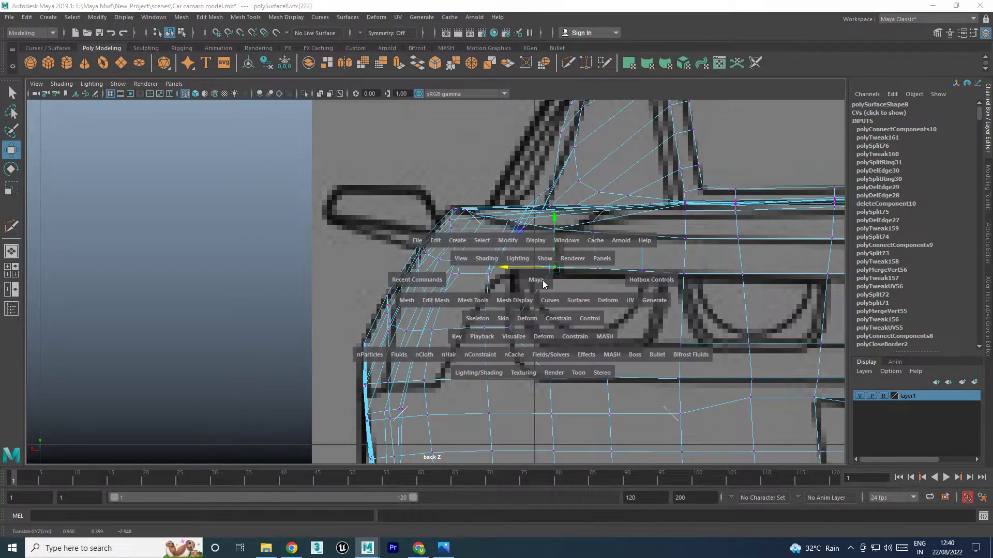
key("space")
middle_click_drag(635, 362, 606, 320, "alt")
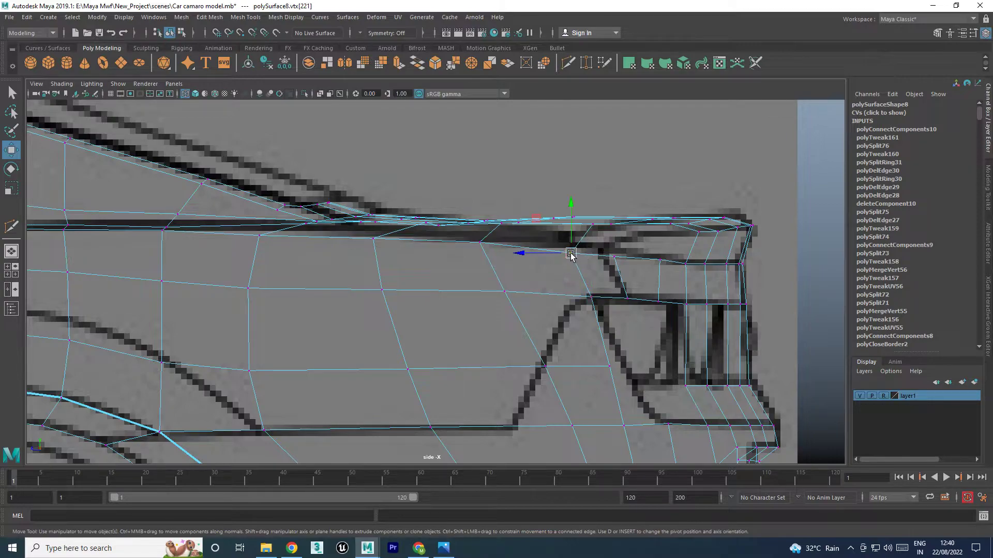
left_click_drag(571, 254, 571, 247)
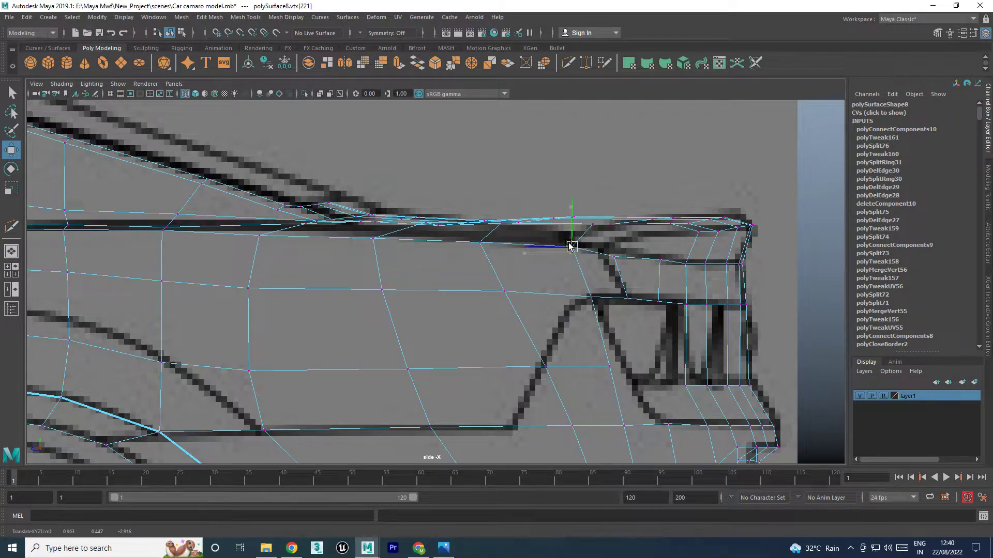
Try moving the opening's corner vertex in the side view, then undo it
left_click(612, 255)
key("space")
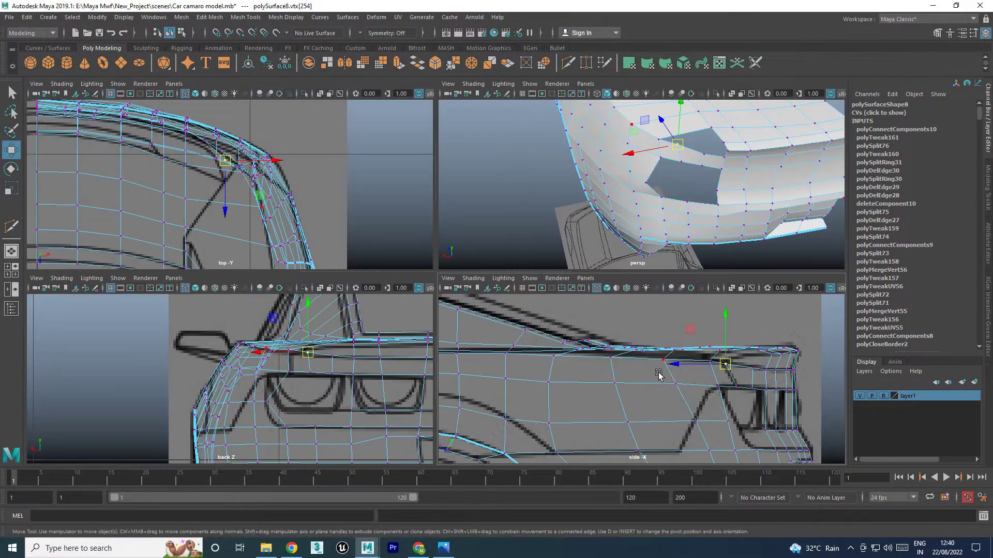
key("space")
mouse_move(616, 239)
left_mouse_down("alt")
mouse_move(669, 228)
mouse_move(576, 226)
left_mouse_up("alt")
key("space")
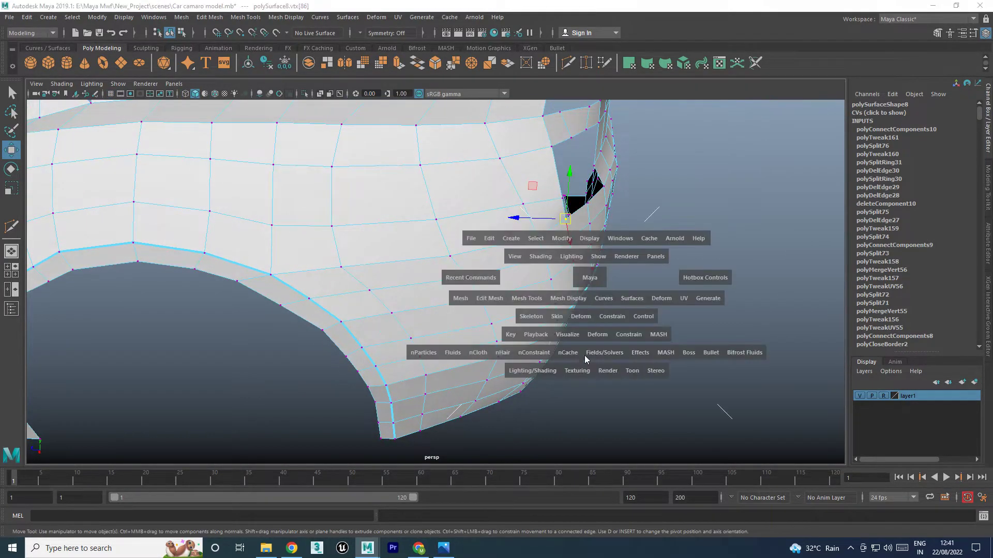
key("space")
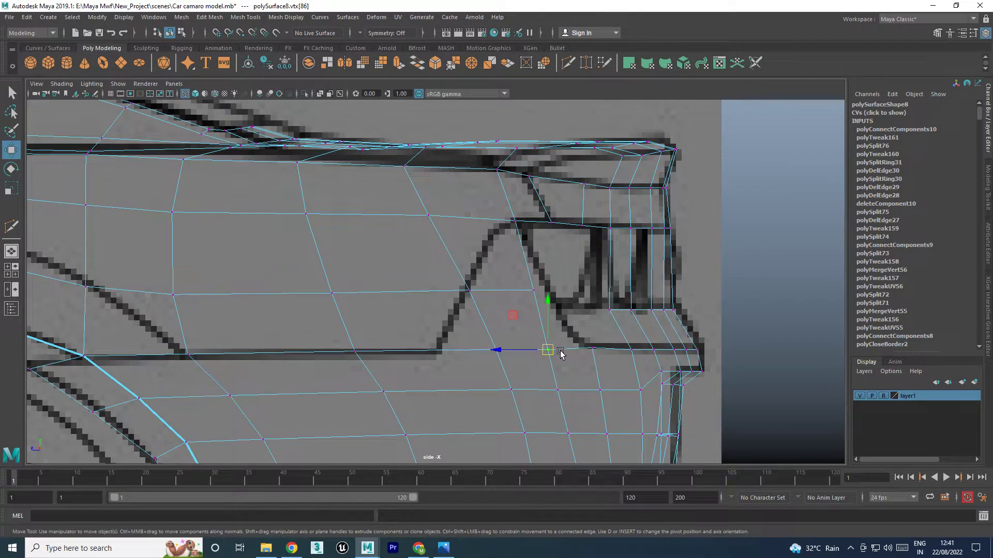
middle_click_drag(561, 354, 580, 345)
key("ctrl+z")
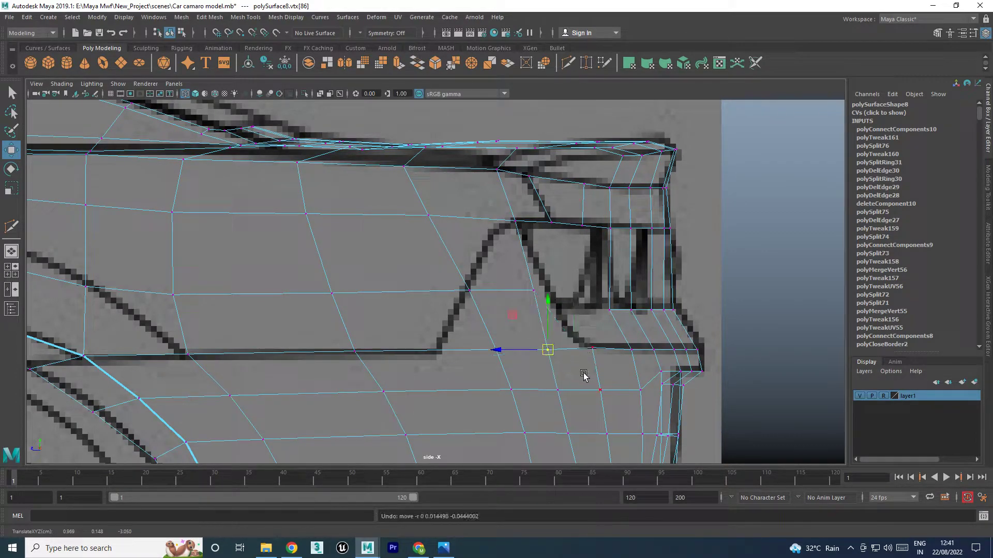
Select the vertex column under the taillight in the back view and slide a rear-panel vertex left
key("space")
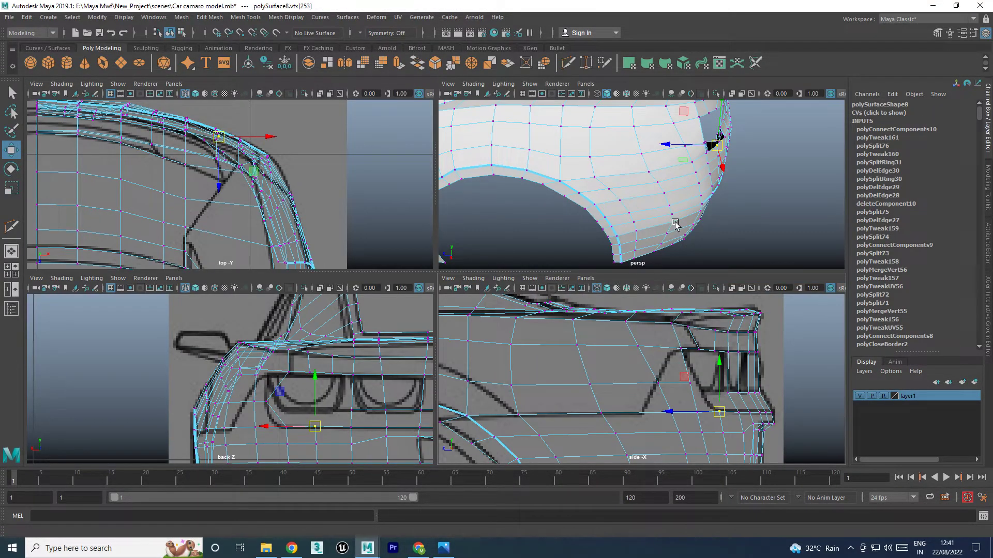
mouse_move(447, 436)
middle_mouse_down("alt")
mouse_move(437, 329)
mouse_move(504, 329)
middle_mouse_up("alt")
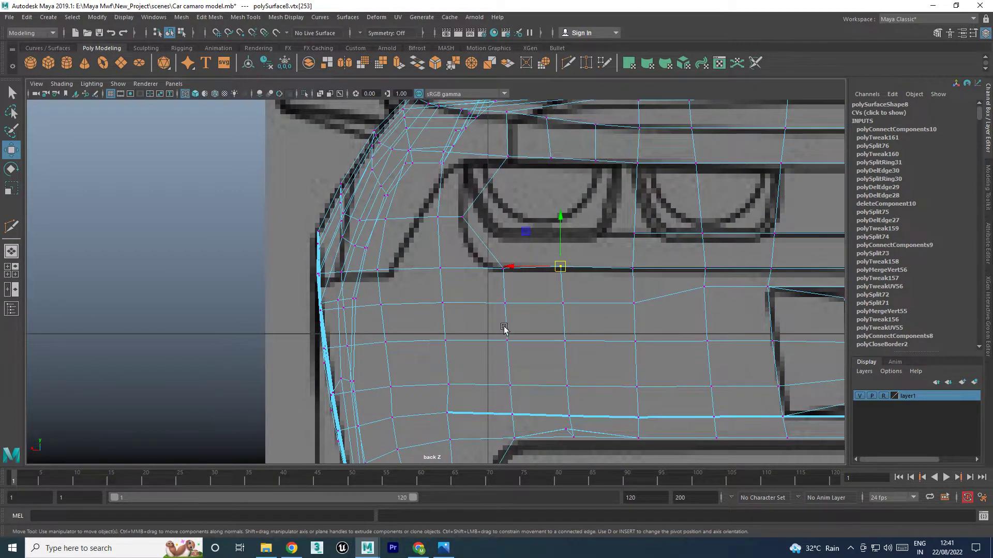
left_click(455, 225)
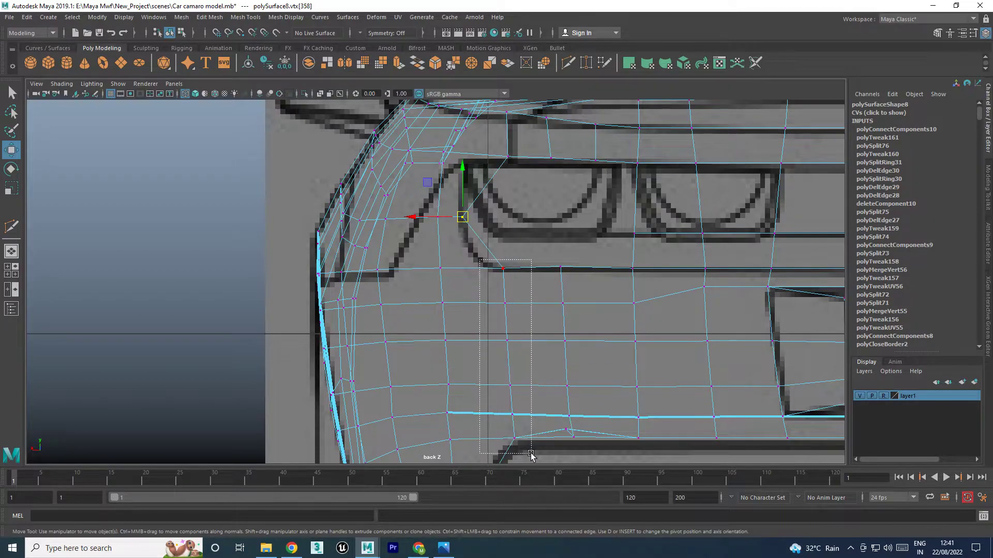
left_click_drag(510, 341, 517, 453)
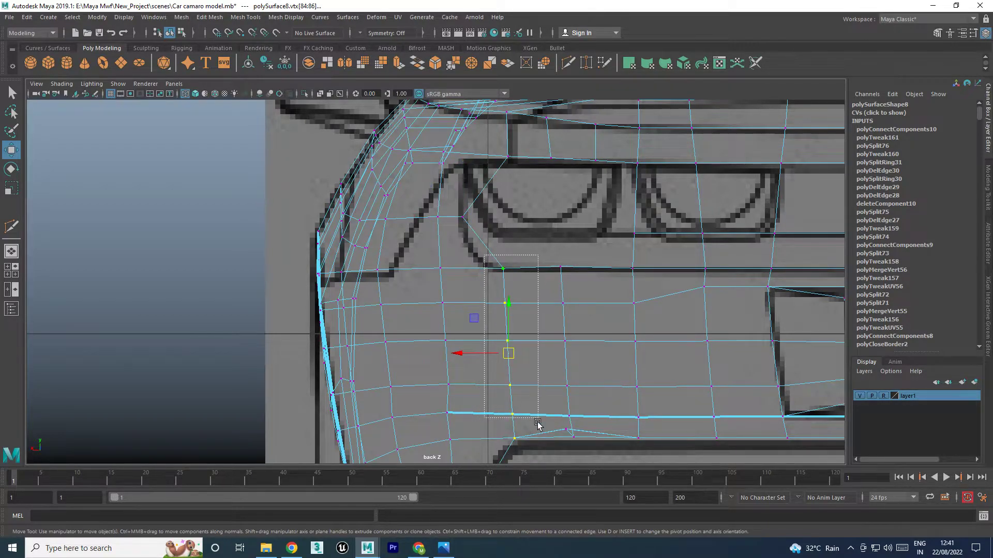
left_click_drag(519, 309, 541, 445)
mouse_move(540, 445)
middle_mouse_down("alt")
mouse_move(549, 388)
mouse_move(523, 354)
middle_mouse_up("alt")
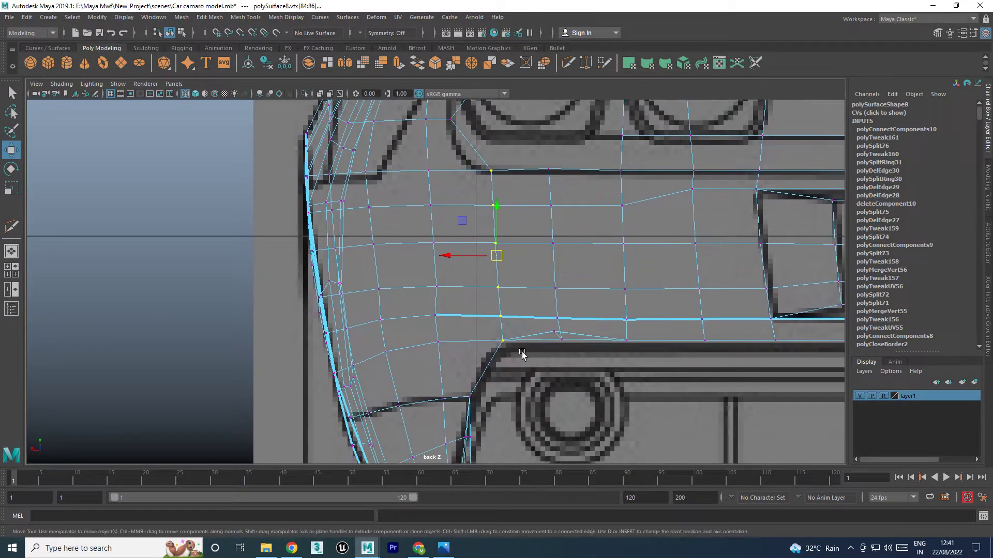
left_click(438, 316)
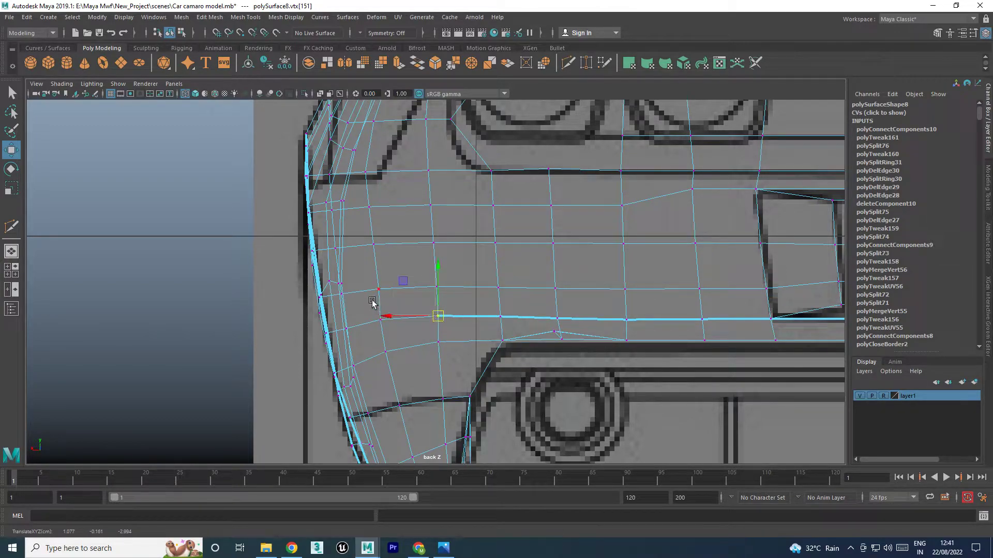
left_click(435, 287)
left_click_drag(435, 286, 406, 287)
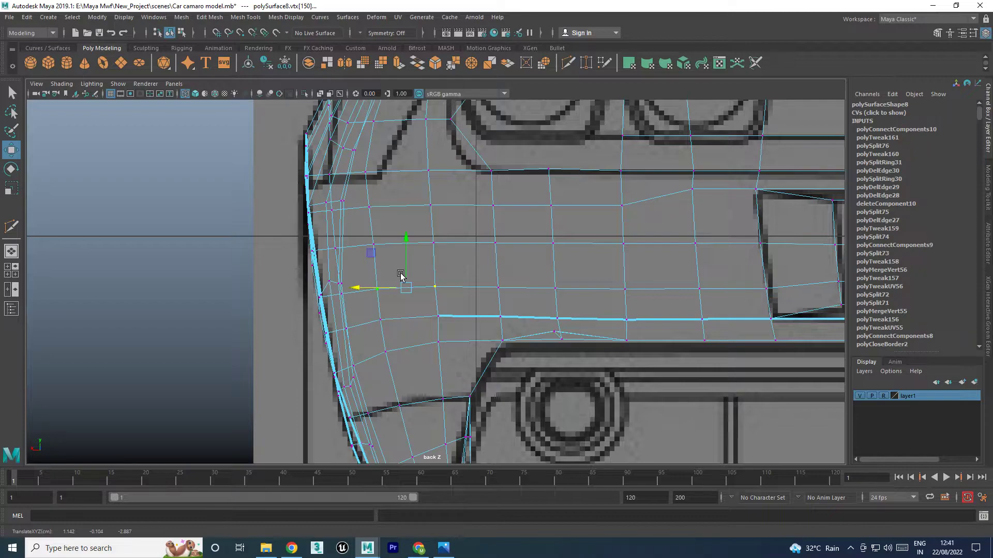
Orbit the perspective view around the rear quarter to check the smoothed body, clearing the selection
key("space")
key("space")
left_click_drag(687, 275, 598, 249, "alt")
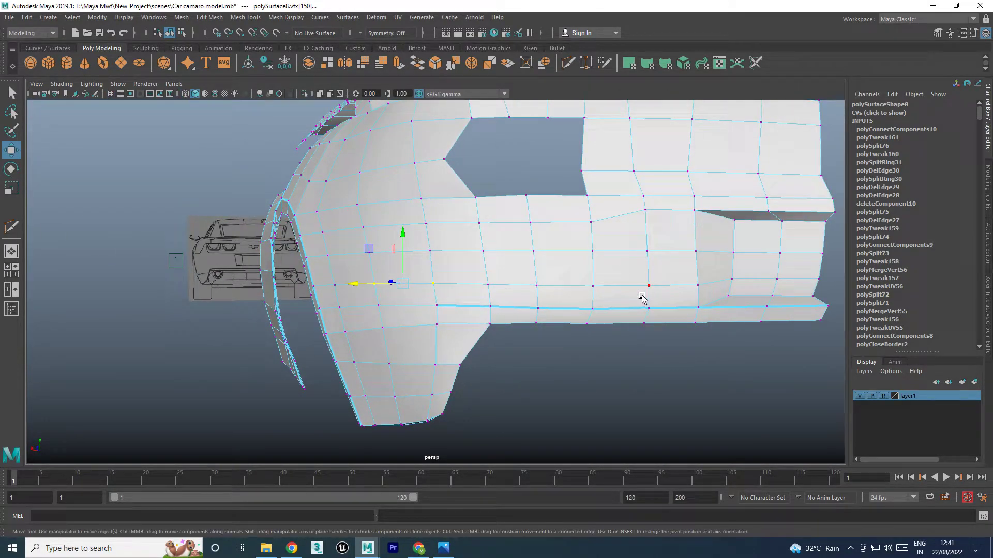
mouse_move(642, 297)
left_mouse_down("alt")
mouse_move(642, 288)
mouse_move(712, 302)
mouse_move(519, 282)
left_mouse_up("alt")
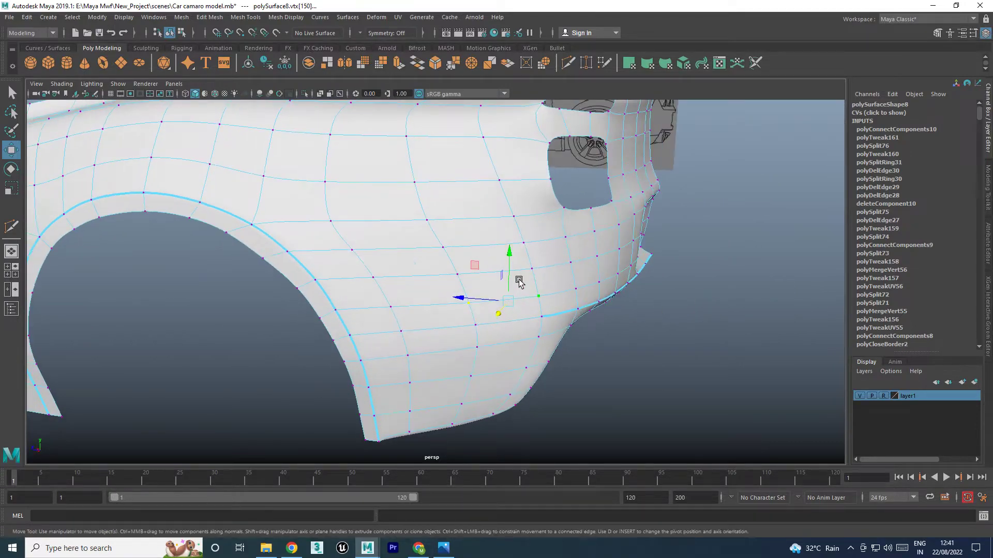
key("F8")
scroll(594, 348, "down", 3)
left_click(594, 348)
mouse_move(594, 348)
left_mouse_down("alt")
mouse_move(594, 365)
mouse_move(526, 365)
left_mouse_up("alt")
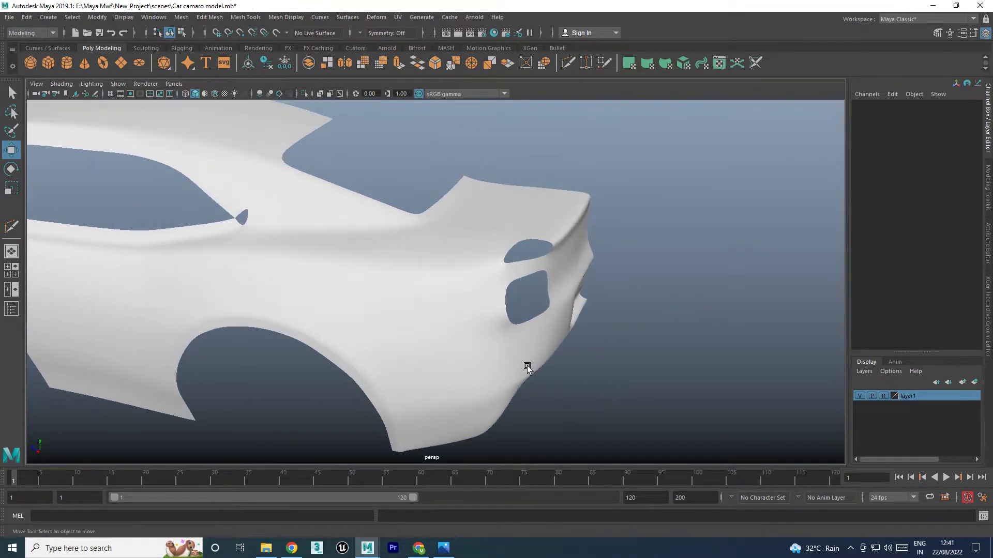
Show the body's low-poly cage and extrude the taillight opening's upper edge inward
left_click(490, 366)
key("1")
scroll(538, 310, "up", 3)
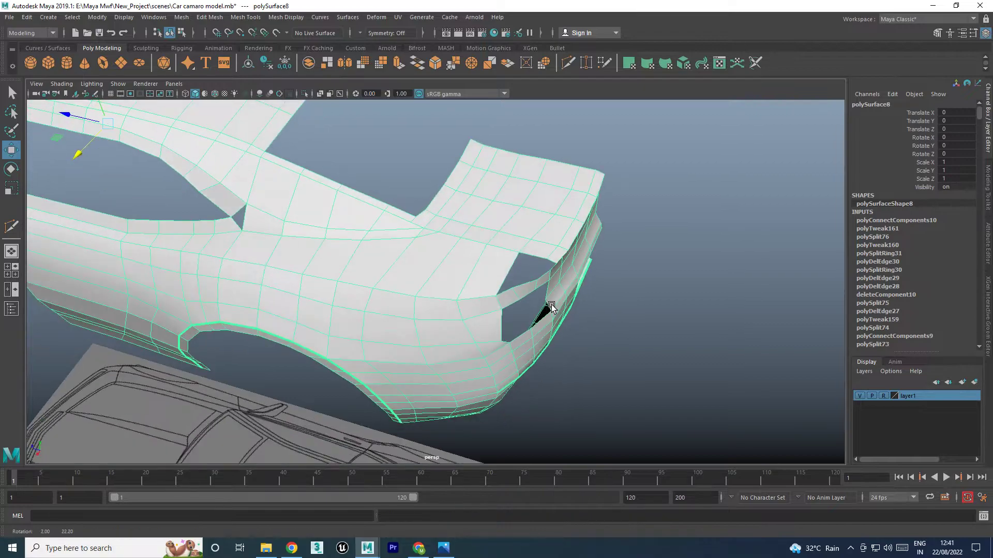
scroll(545, 278, "up", 4)
left_click_drag(538, 277, 518, 267, "alt")
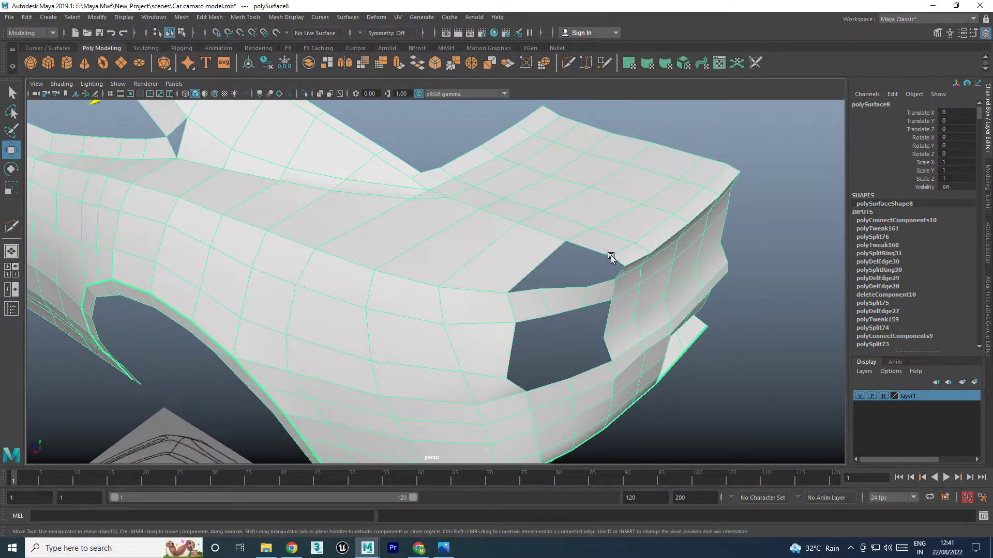
right_click_drag(611, 257, 609, 233)
left_click(619, 269)
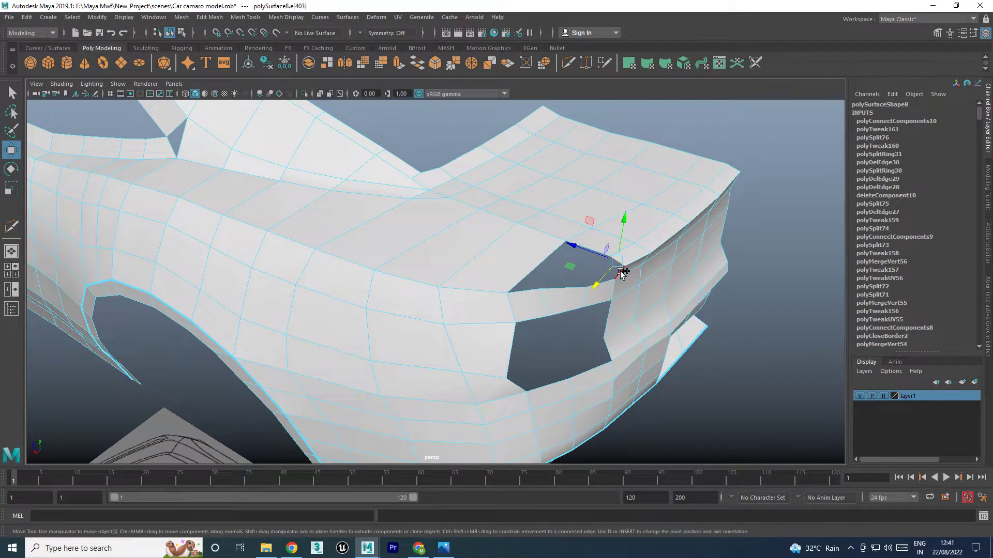
left_click(602, 275)
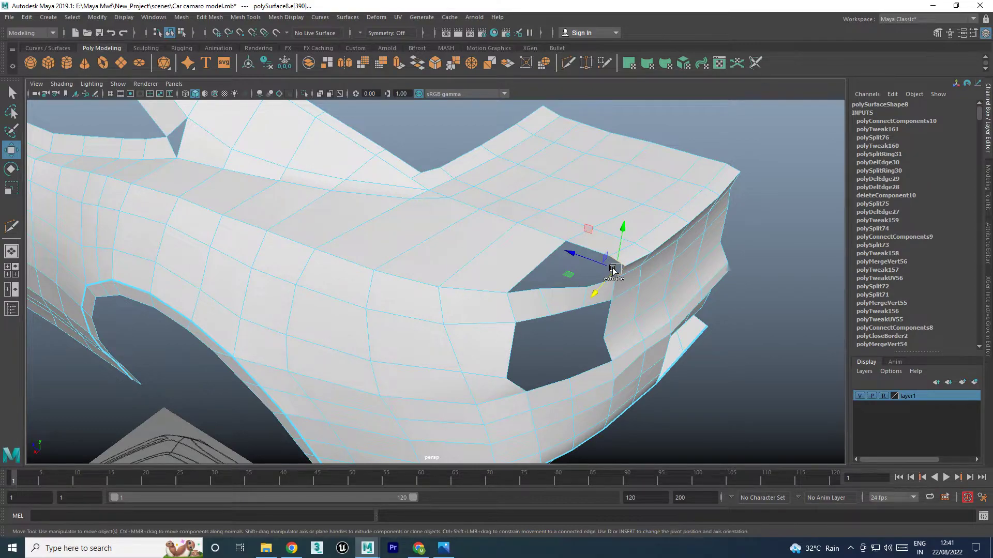
left_click_drag(613, 269, 558, 278, "shift")
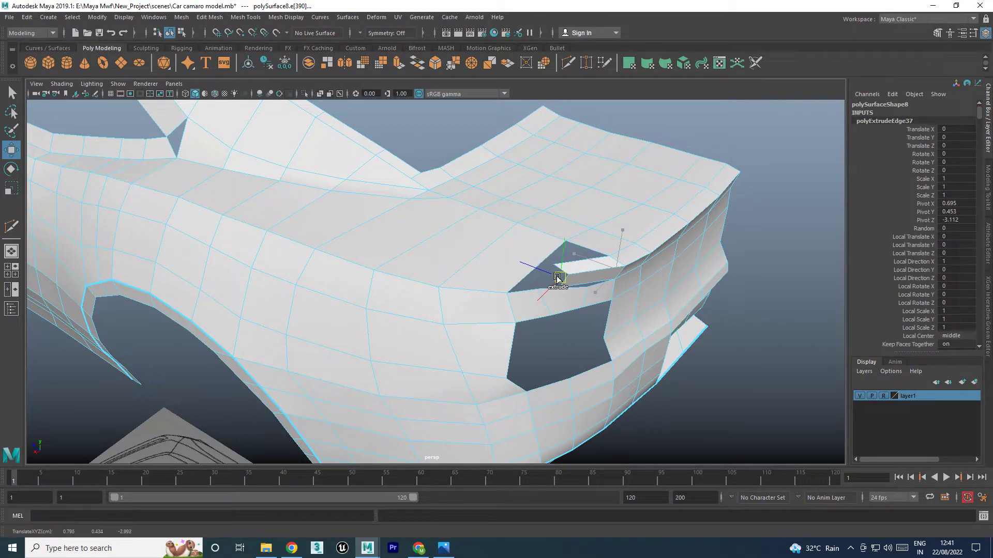
In the top view, move and rotate the new edge onto the blueprint curve, extruding another segment
key("space")
key("space")
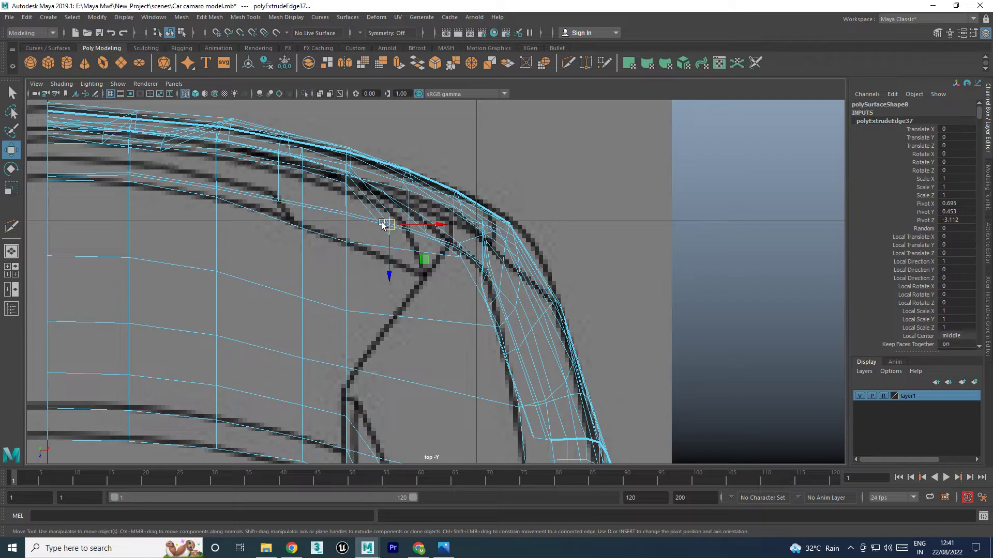
left_click_drag(391, 223, 447, 244)
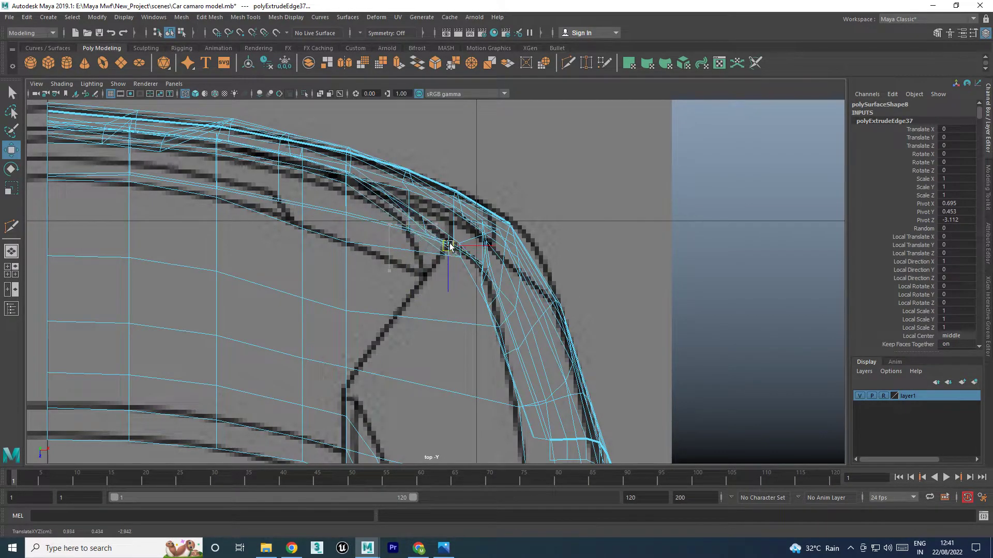
key("e")
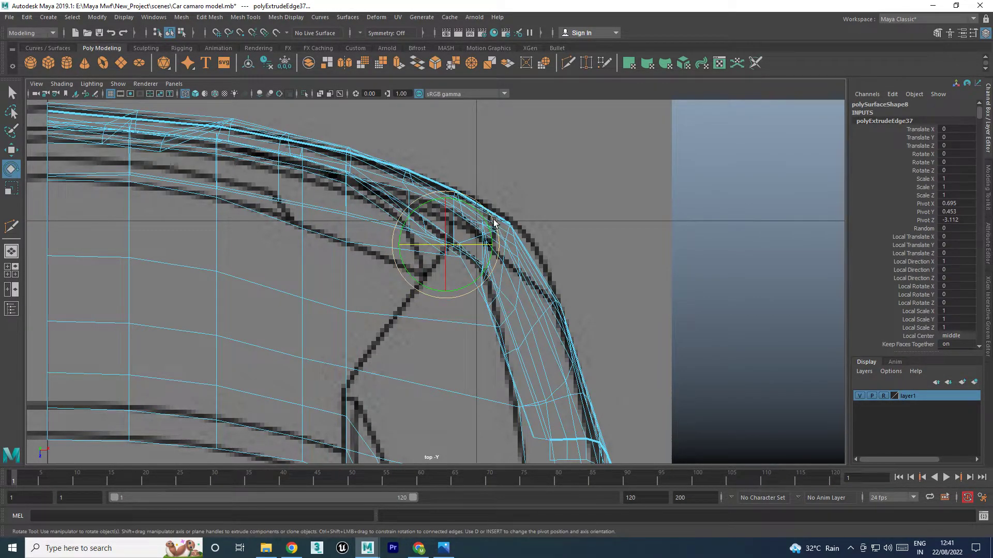
mouse_move(493, 221)
left_mouse_down()
mouse_move(490, 267)
mouse_move(445, 251)
mouse_move(482, 284)
left_mouse_up()
key("w")
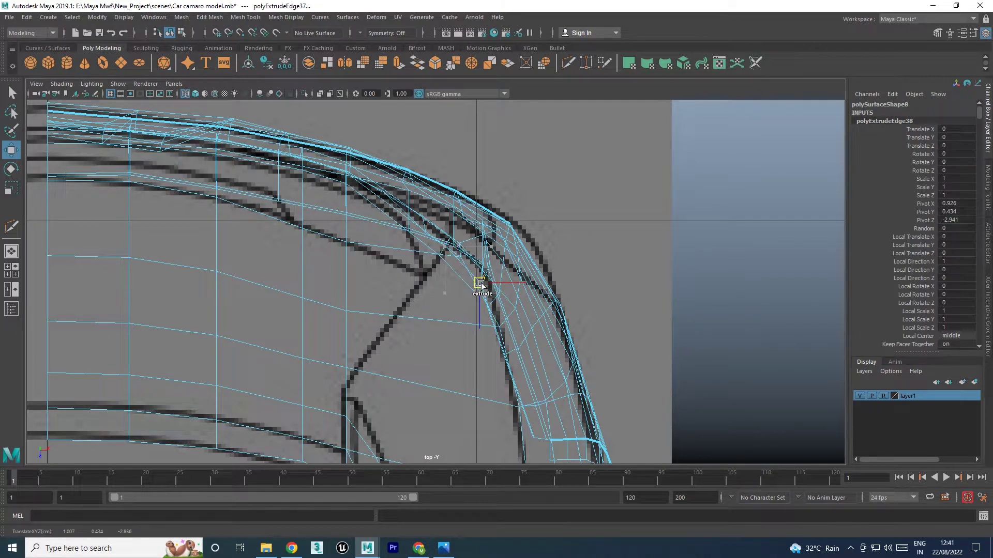
key("e")
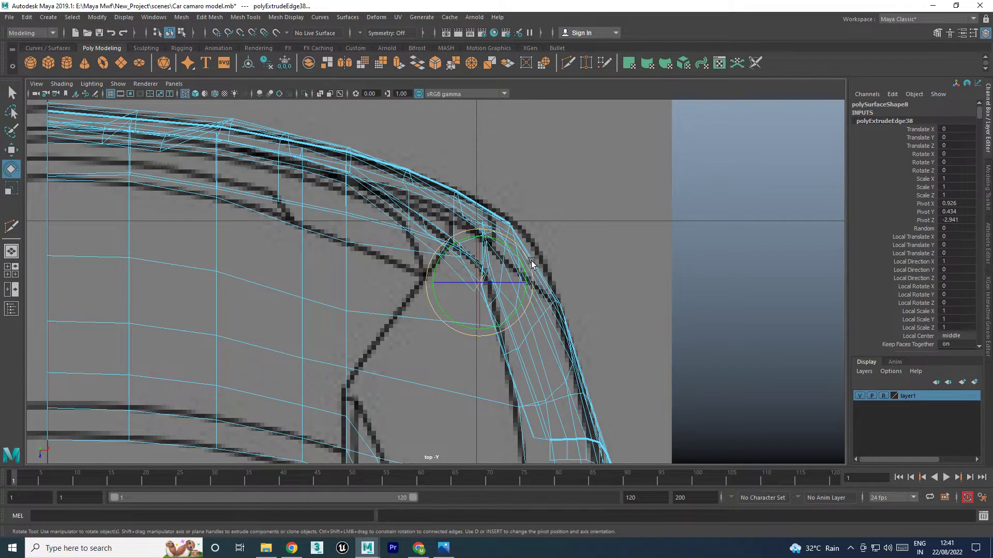
key("w")
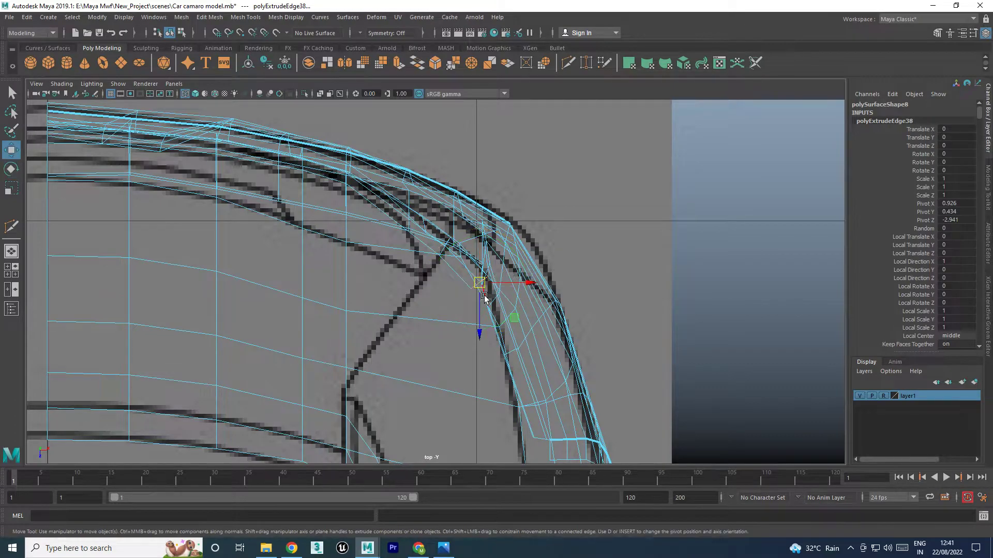
left_click_drag(482, 283, 490, 314, "shift")
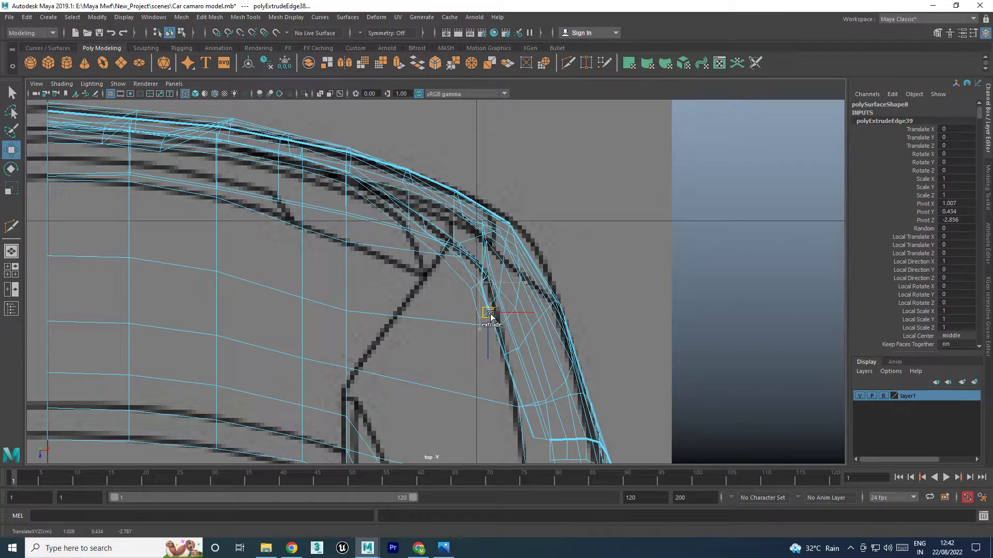
key("space")
key("space")
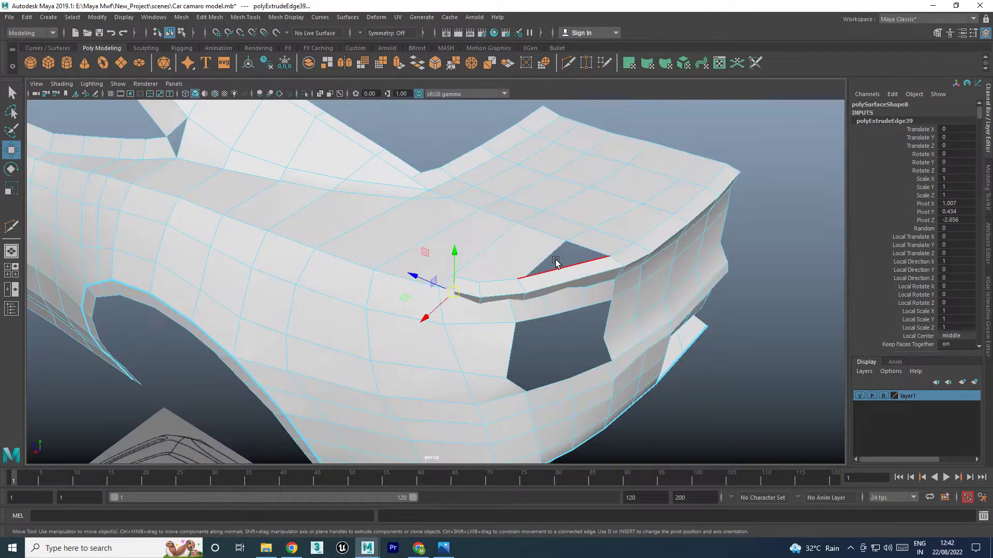
In wireframe, weld the loose vertex at the strip's end onto the body
left_click_drag(556, 262, 596, 253, "alt")
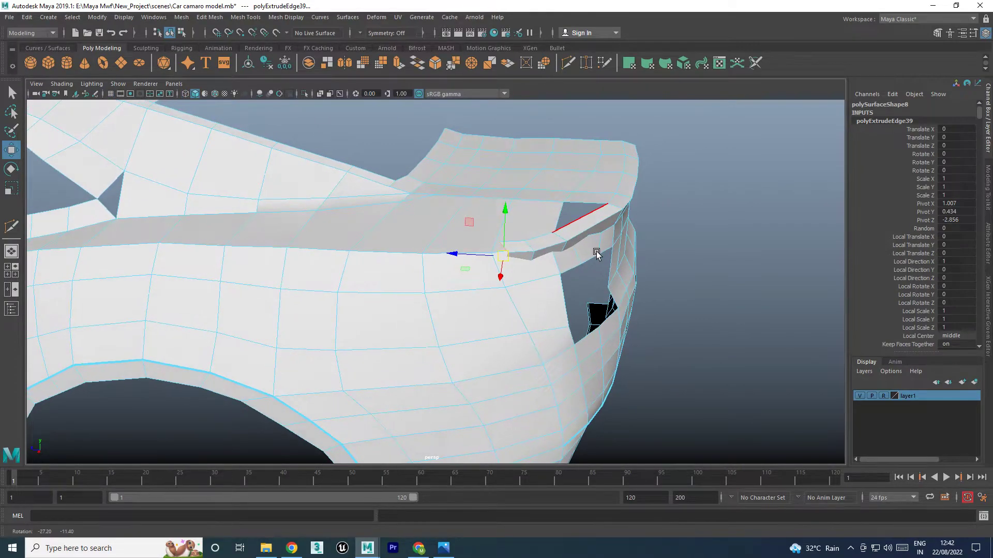
scroll(538, 237, "up", 1)
scroll(540, 243, "up", 1)
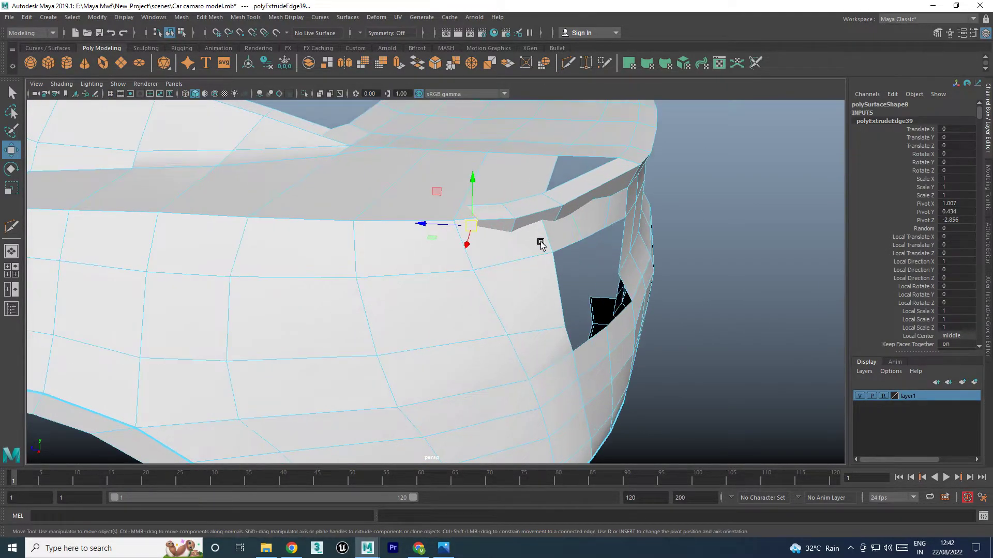
right_click_drag(572, 232, 527, 235)
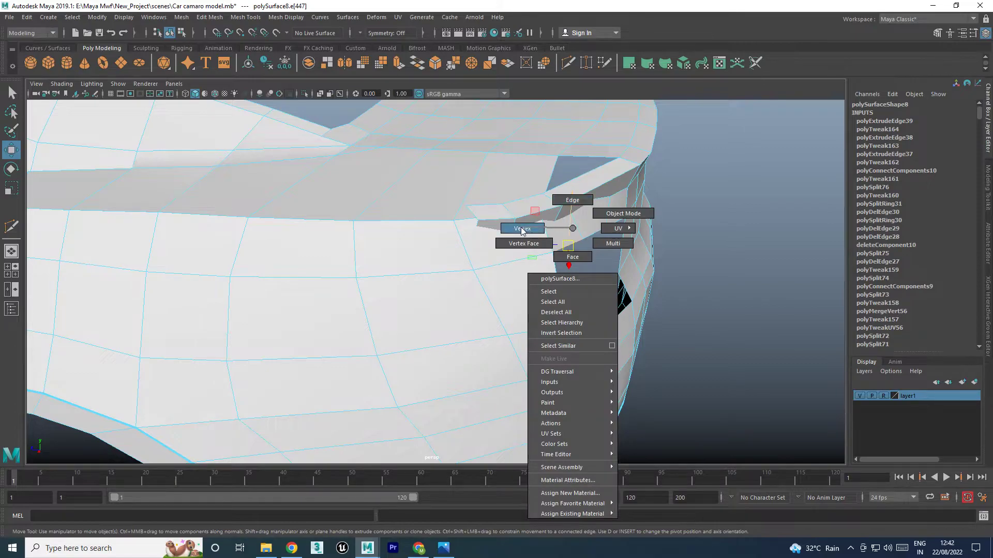
key("4")
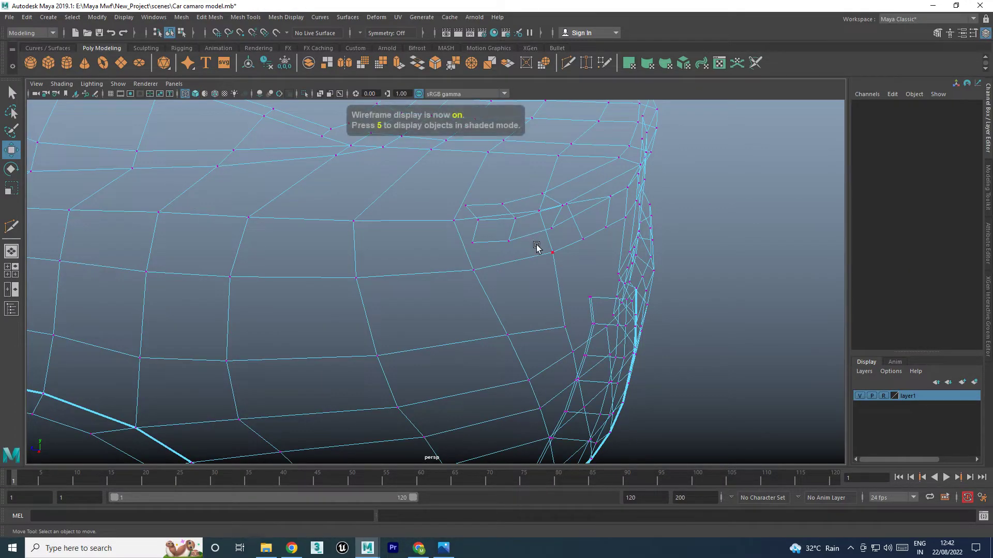
left_click_drag(537, 246, 532, 243, "alt")
left_click(531, 241)
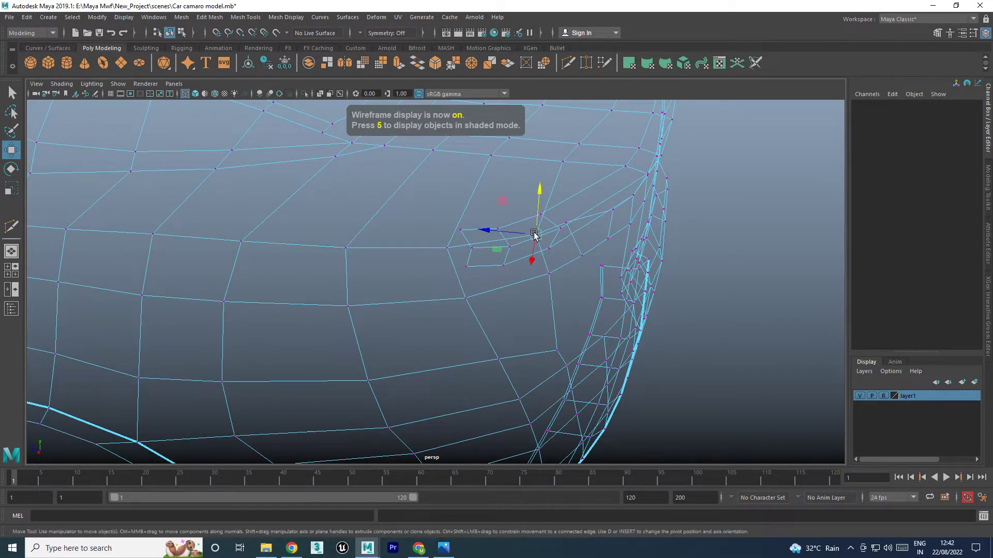
right_click(531, 241, "shift")
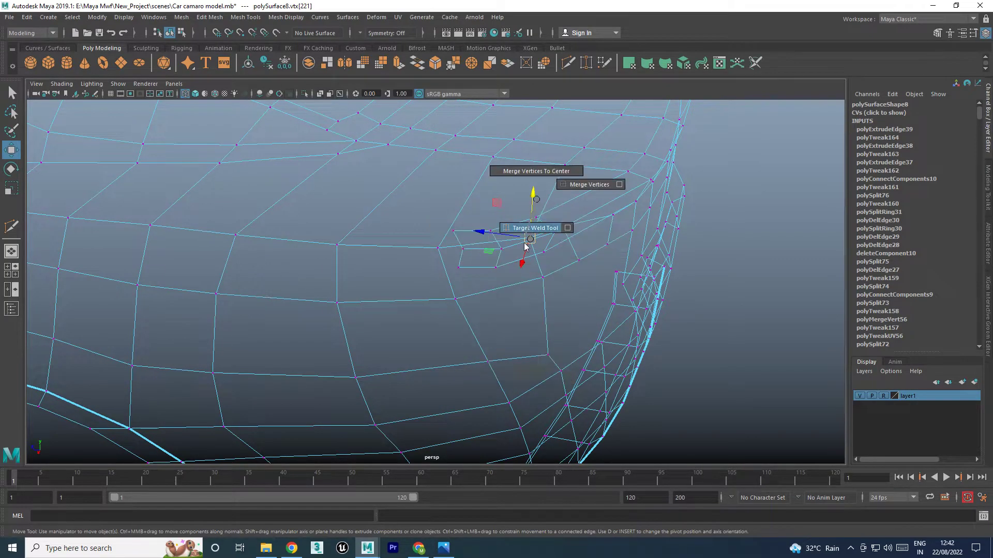
right_click_drag(531, 237, 589, 185, "shift")
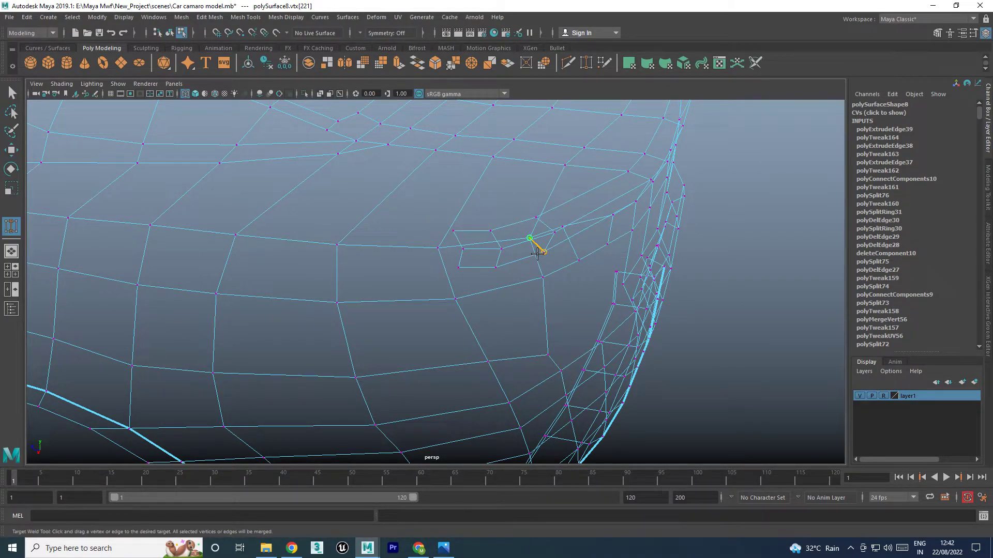
left_click_drag(538, 253, 539, 253)
Orbit around the welded taillight corner to check it and clear the selection
mouse_move(569, 295)
left_mouse_down("alt")
mouse_move(529, 296)
mouse_move(549, 280)
mouse_move(548, 263)
mouse_move(522, 275)
mouse_move(496, 269)
mouse_move(569, 281)
mouse_move(578, 272)
mouse_move(594, 301)
mouse_move(594, 290)
left_mouse_up("alt")
key("w")
right_click_drag(561, 207, 566, 224)
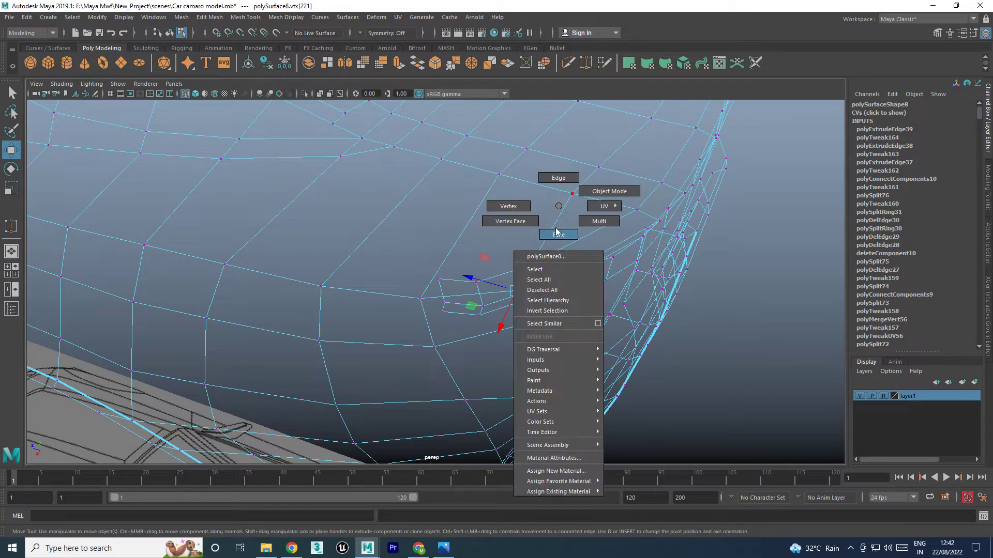
left_click(567, 224)
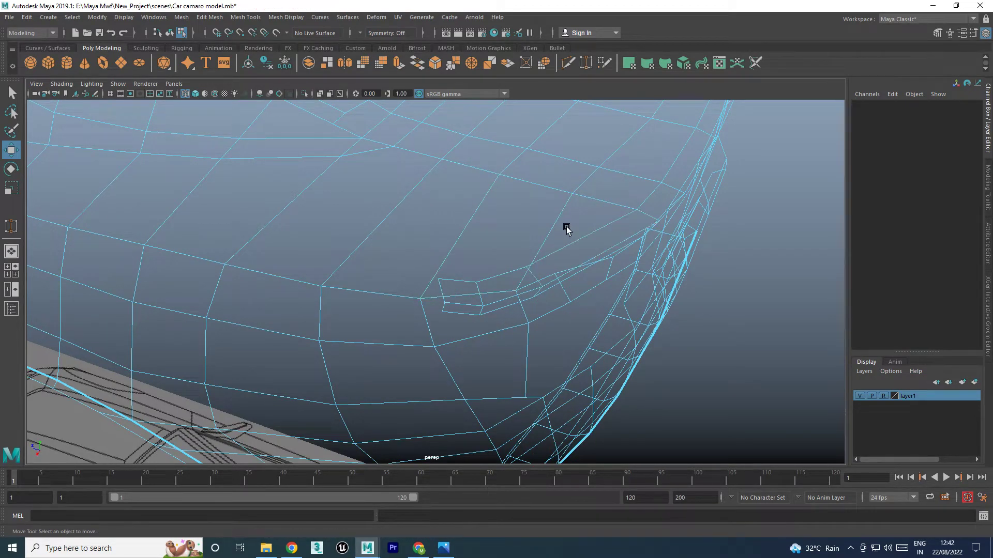
Orbit and pan in shaded view to inspect the thin strip above the taillight opening
key("5")
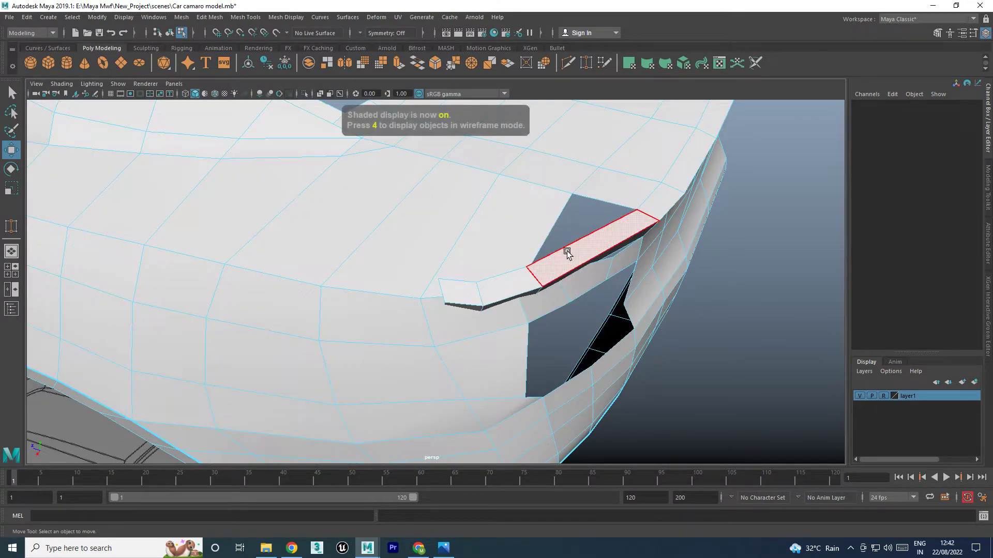
mouse_move(567, 250)
left_mouse_down("alt")
mouse_move(557, 231)
mouse_move(573, 229)
mouse_move(521, 206)
mouse_move(534, 200)
mouse_move(606, 217)
mouse_move(572, 200)
mouse_move(522, 213)
mouse_move(558, 226)
left_mouse_up("alt")
left_click(536, 208)
left_click(537, 209)
scroll(578, 229, "up", 2)
middle_click_drag(578, 229, 522, 233, "alt")
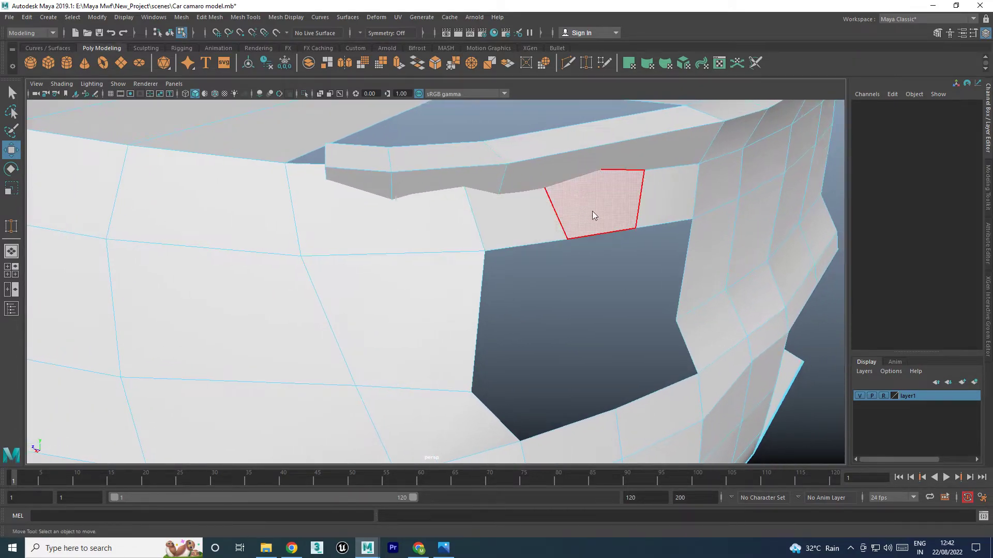
right_click_drag(595, 213, 569, 202, "shift")
left_click_drag(581, 220, 541, 219, "alt")
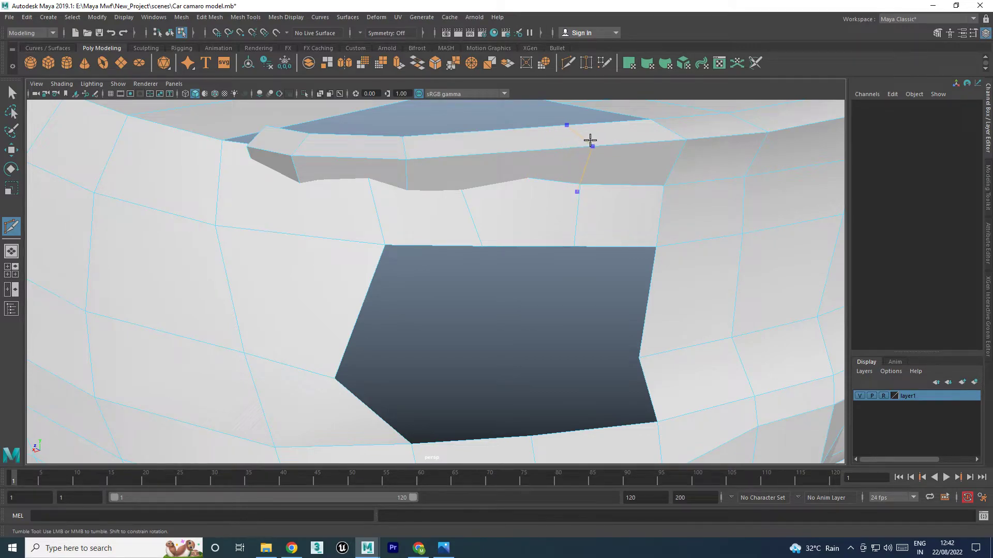
In wireframe, select the faces above and below the taillight opening
key("w")
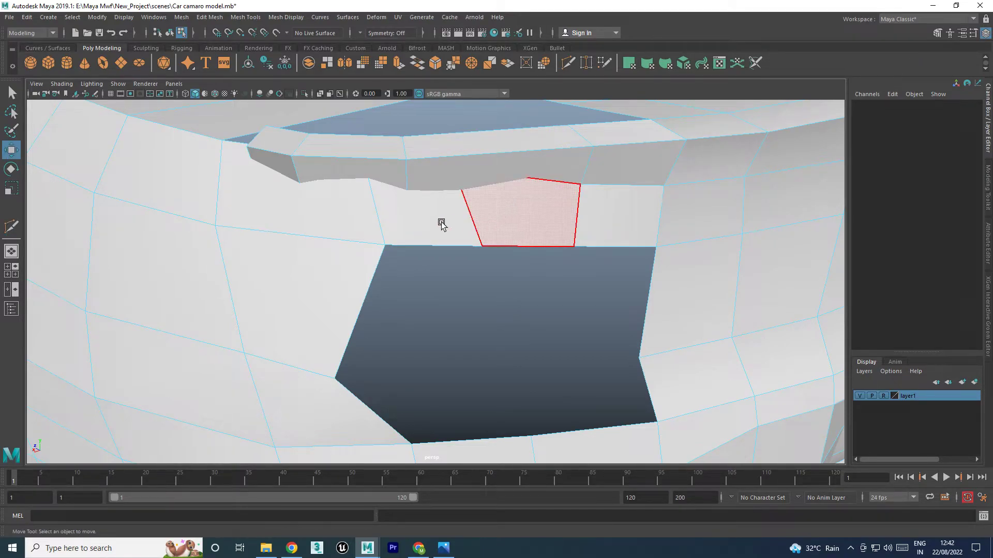
left_click_drag(439, 221, 500, 220, "alt")
left_click(500, 220)
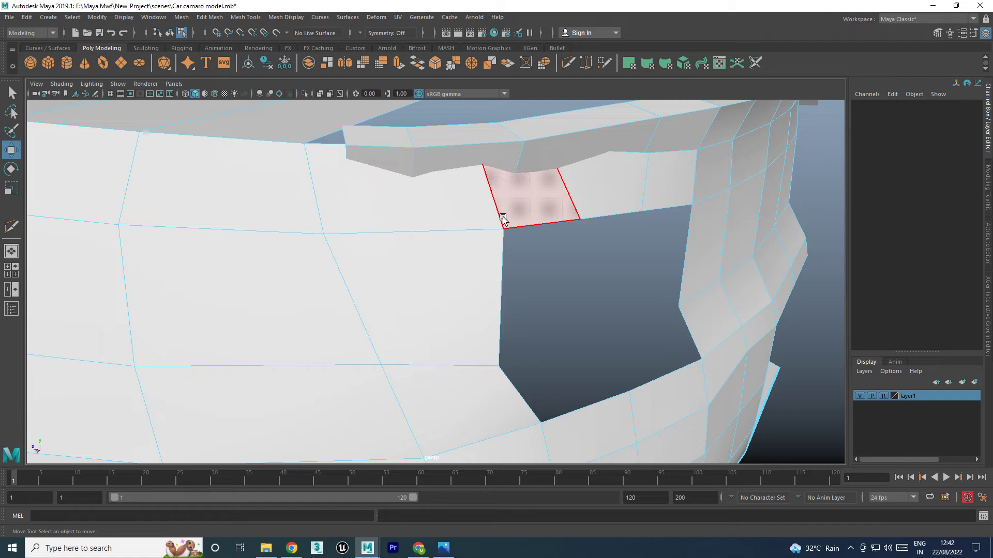
key("4")
left_click(496, 234)
left_click(491, 186)
Target Weld two stray strip vertices into their left and lower neighbours
key("F9")
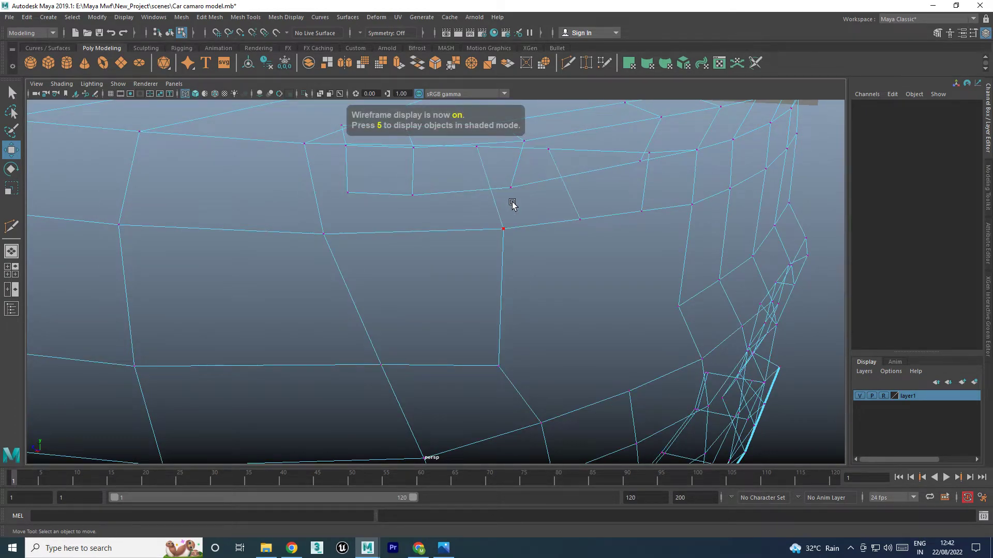
mouse_move(512, 203)
middle_mouse_down("alt")
mouse_move(507, 214)
mouse_move(525, 238)
mouse_move(525, 206)
middle_mouse_up("alt")
right_click_drag(536, 192, 540, 187, "shift")
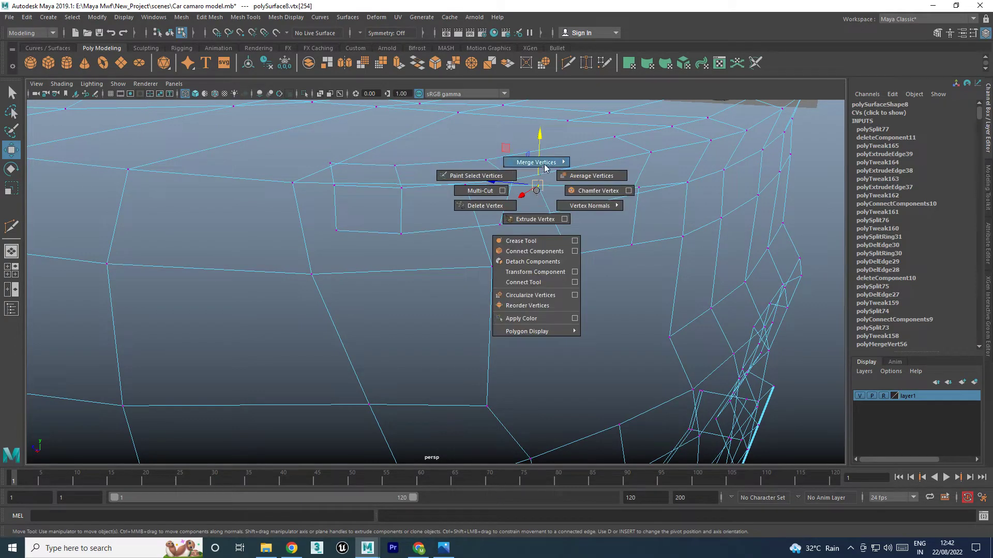
left_click_drag(524, 207, 472, 208)
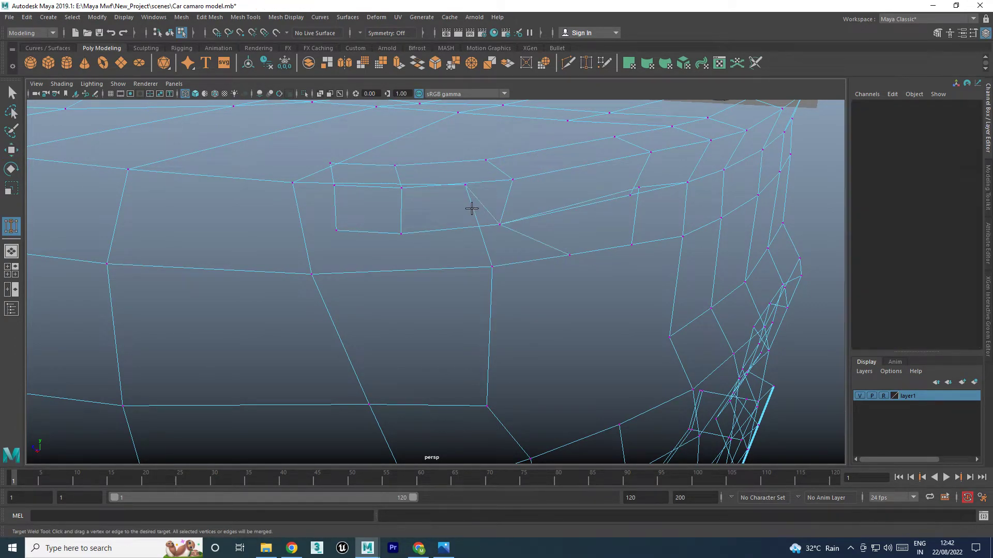
left_click_drag(388, 246, 393, 251)
key("w")
Weld the leftover strip vertex onto its neighbour, then select the opening's top-corner vertex
left_click(644, 187)
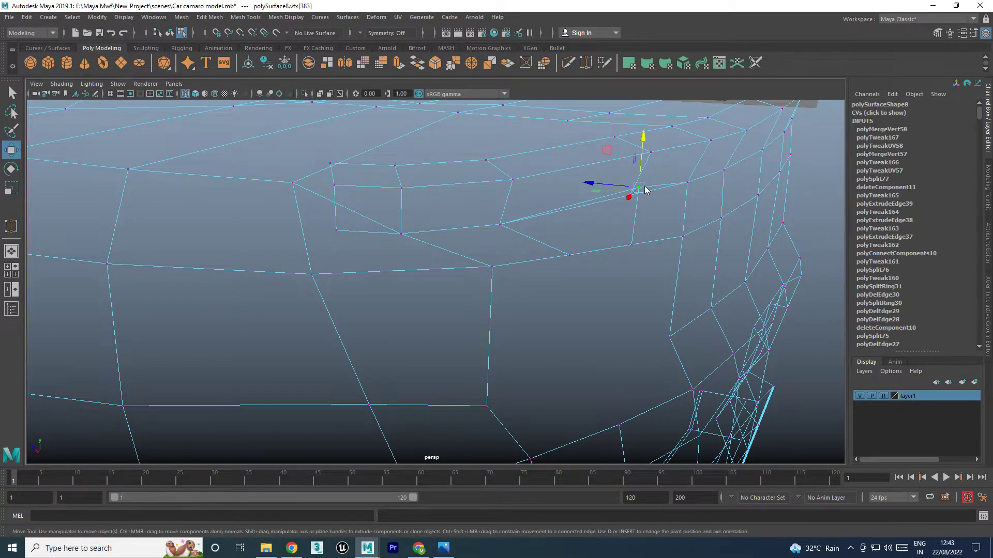
right_click_drag(648, 155, 644, 189, "shift")
left_click_drag(626, 200, 626, 202)
key("w")
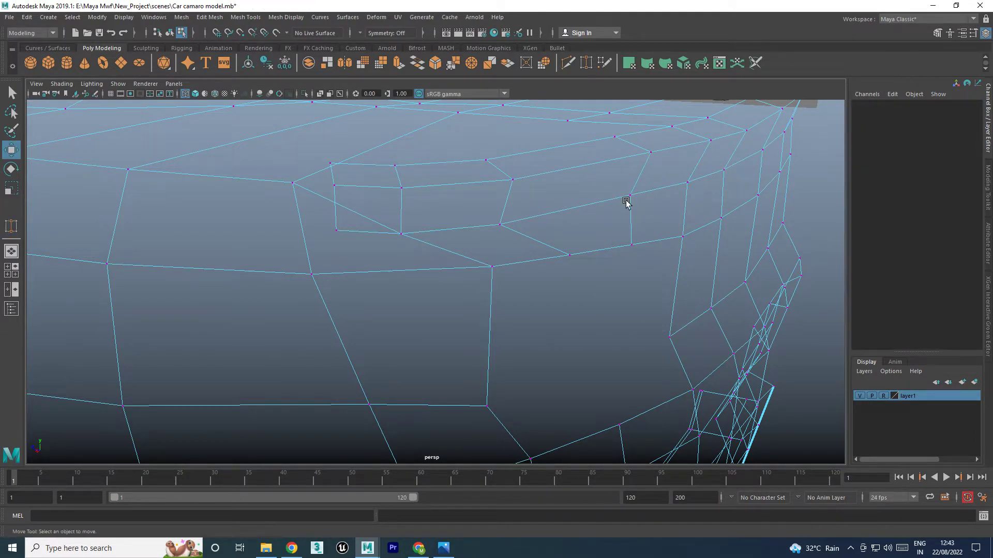
key("5")
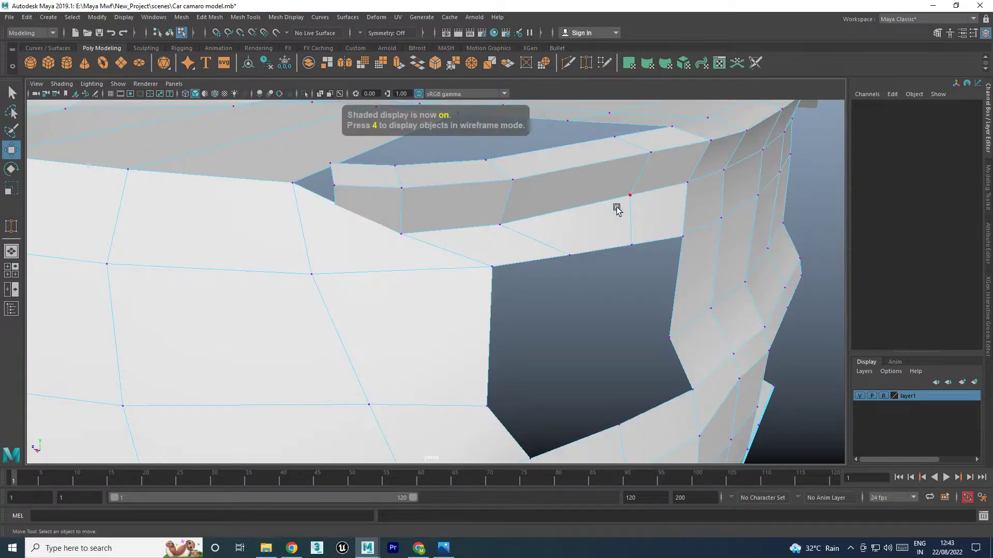
mouse_move(591, 205)
left_mouse_down("alt")
mouse_move(567, 228)
mouse_move(556, 209)
left_mouse_up("alt")
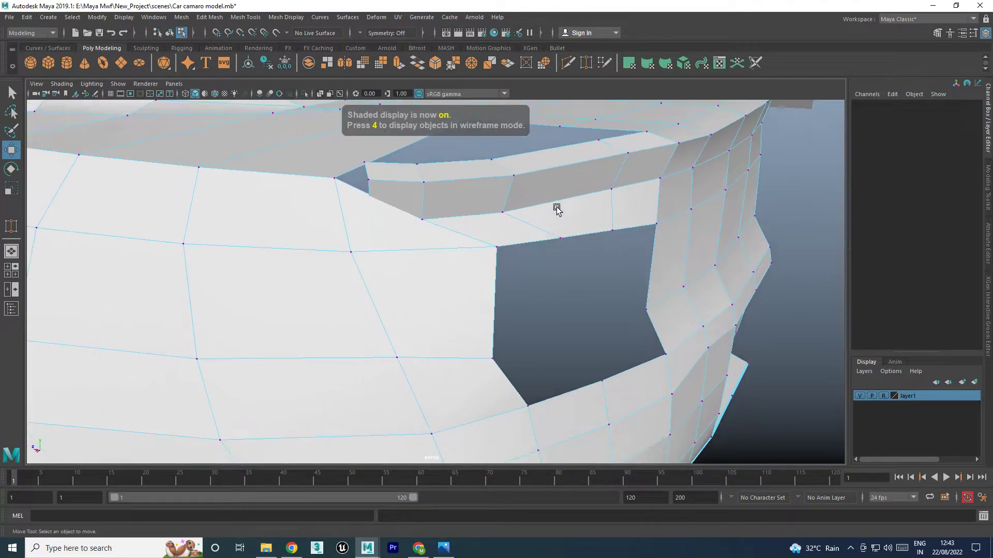
left_click(498, 237)
key("space")
key("space")
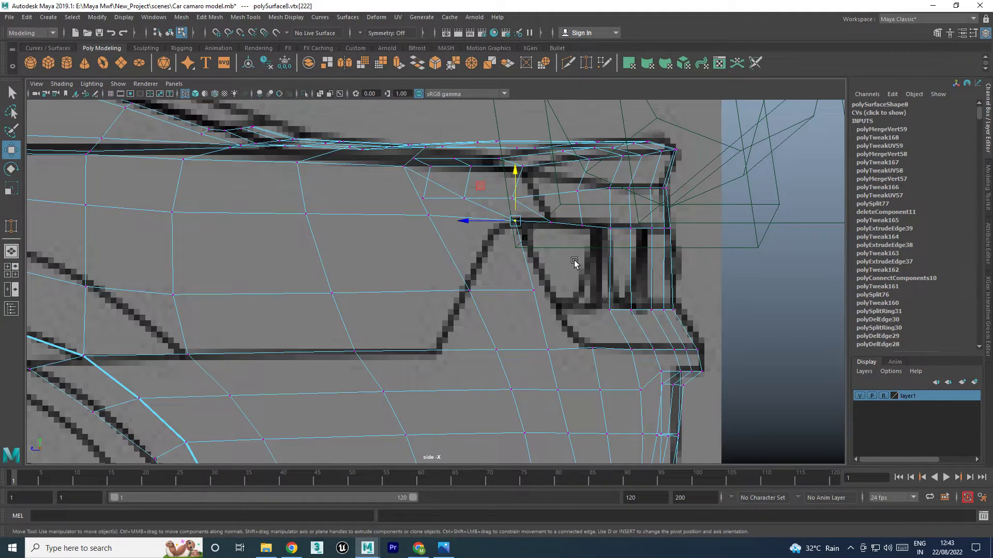
In the side view, move two lower-edge vertices right onto the blueprint's taillight outline
scroll(573, 263, "up", 1)
scroll(569, 259, "up", 2)
scroll(561, 266, "up", 1)
scroll(549, 236, "up", 2)
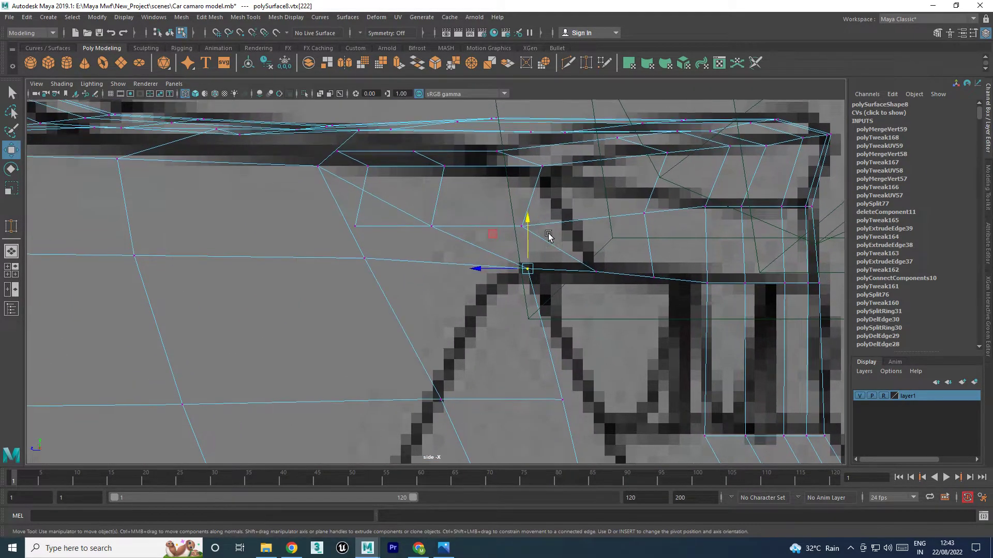
middle_click_drag(549, 236, 538, 268, "alt")
left_click(511, 257)
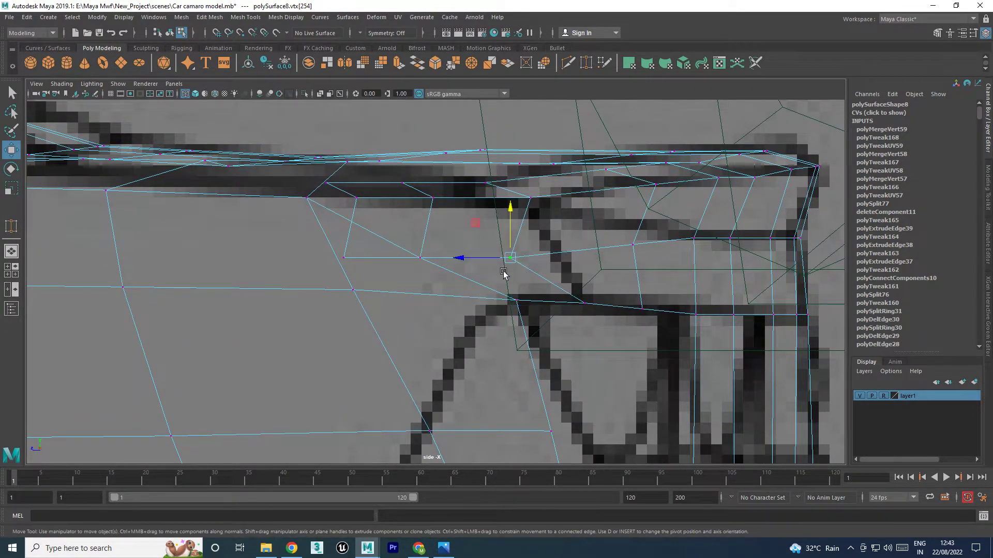
mouse_move(512, 257)
left_mouse_down()
mouse_move(550, 254)
mouse_move(549, 245)
left_mouse_up()
left_click(419, 257)
left_click_drag(420, 256, 481, 251)
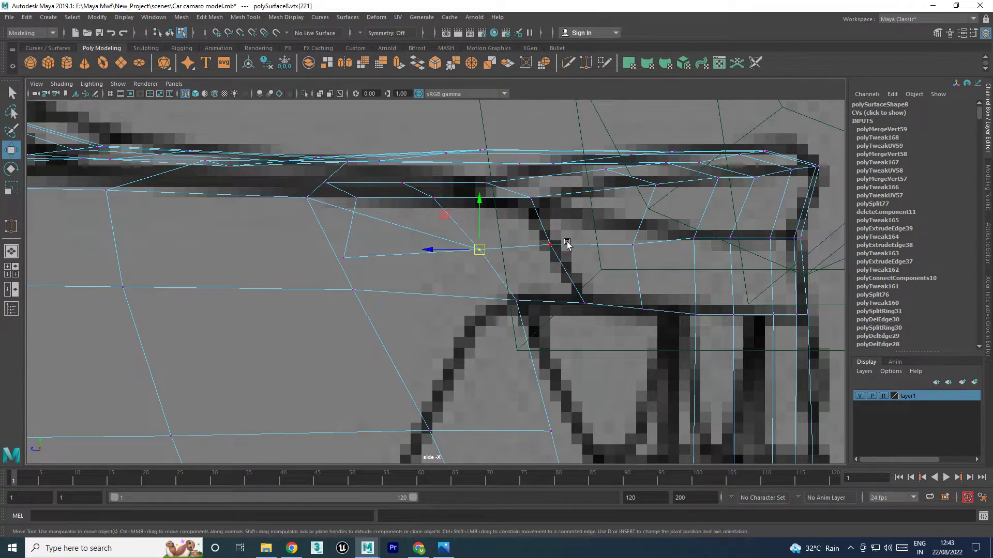
Nudge the taillight's upper-edge vertex onto the outline and check neighbouring vertices
left_click(549, 243)
left_click(633, 245)
left_click_drag(641, 248, 645, 242)
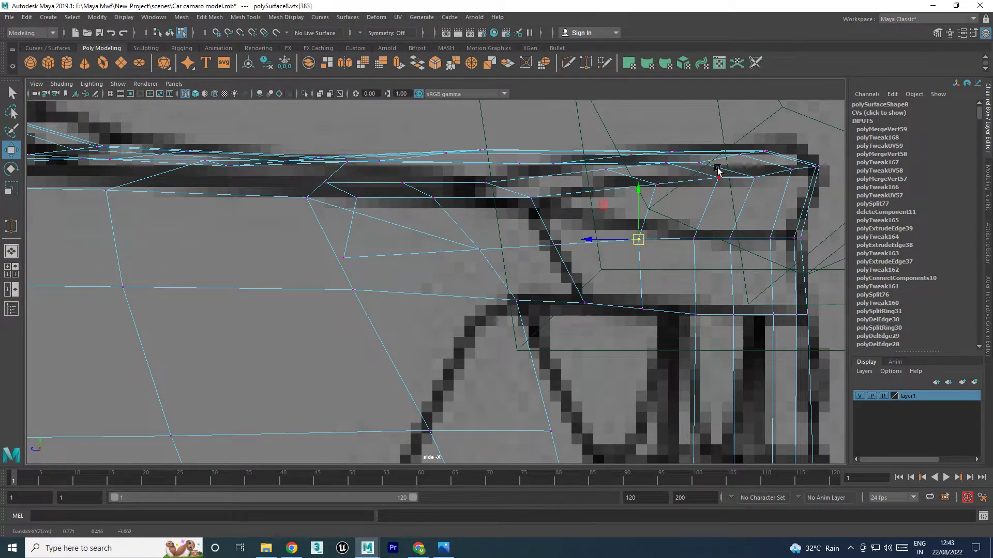
left_click(699, 162)
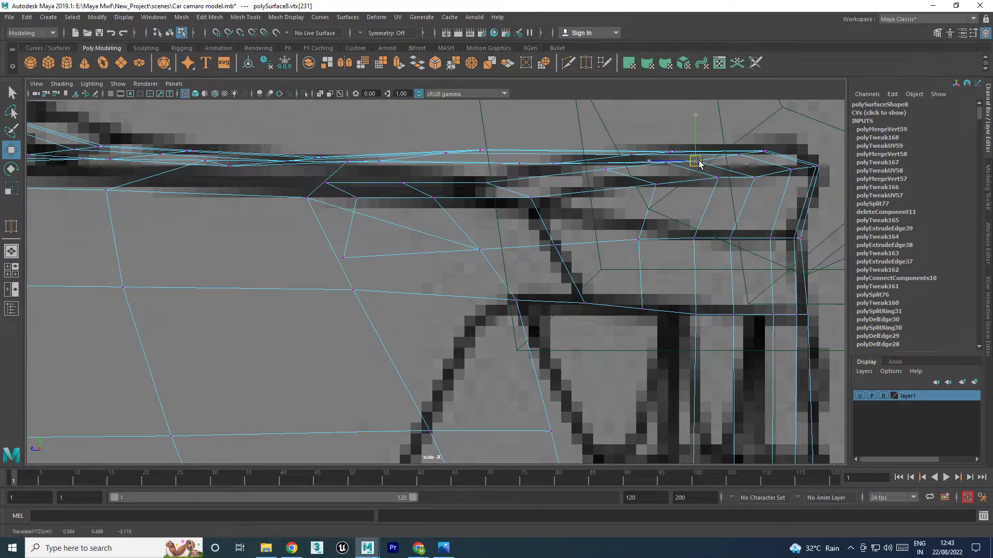
left_click(752, 176)
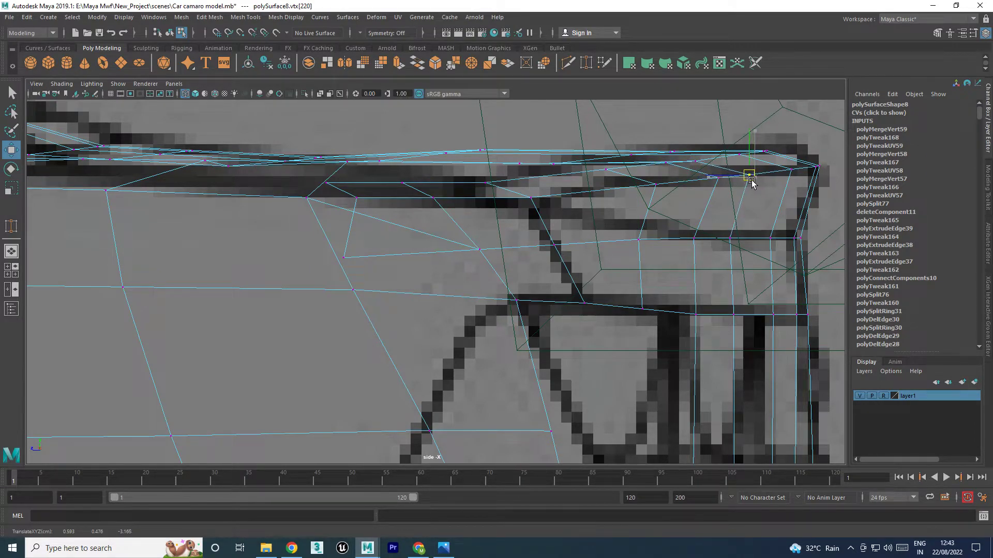
left_click(716, 177)
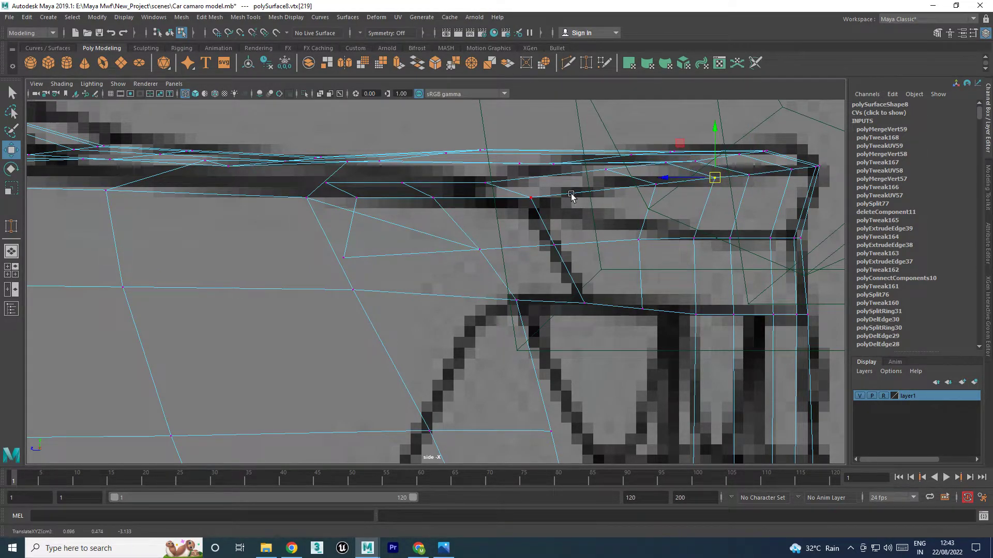
left_click(492, 176)
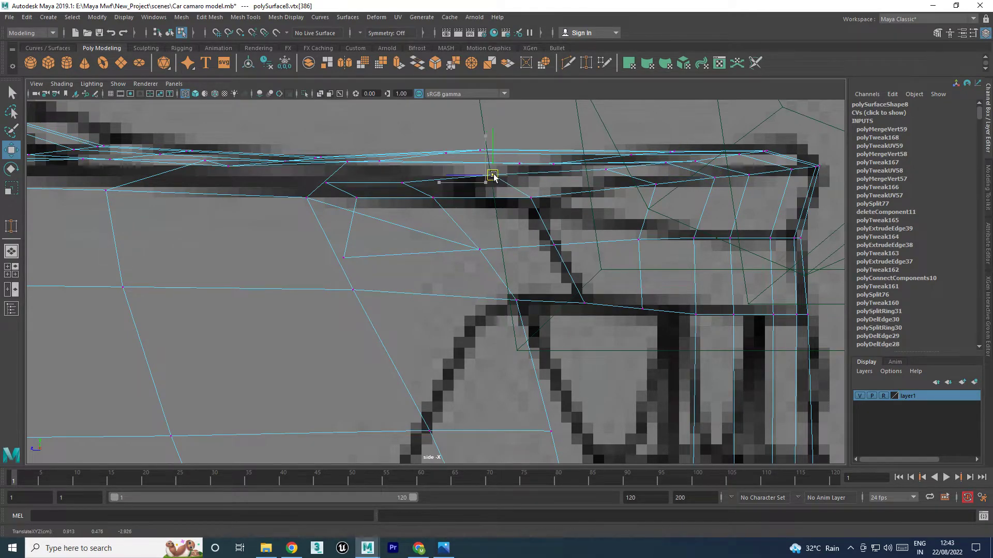
left_click(526, 198)
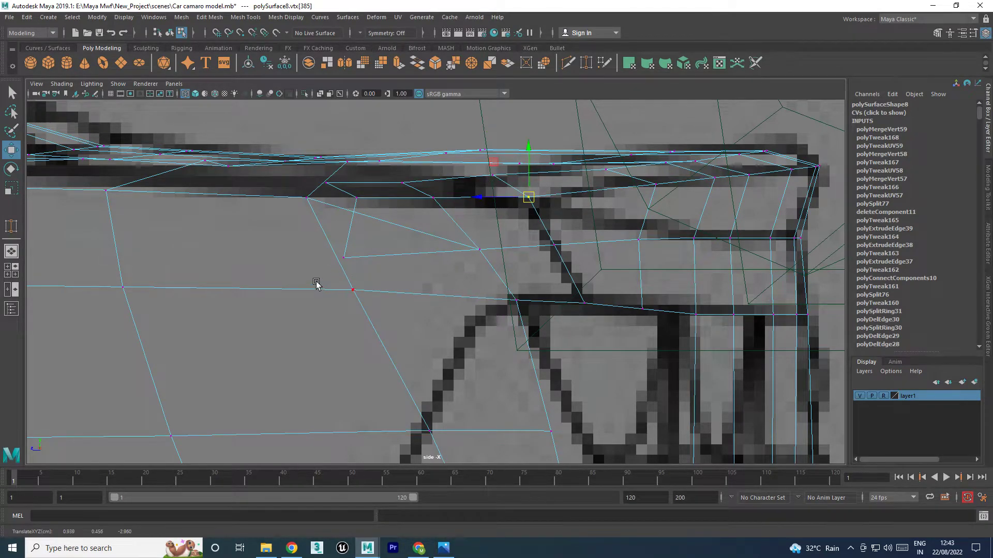
left_click(344, 258)
key("space")
key("space")
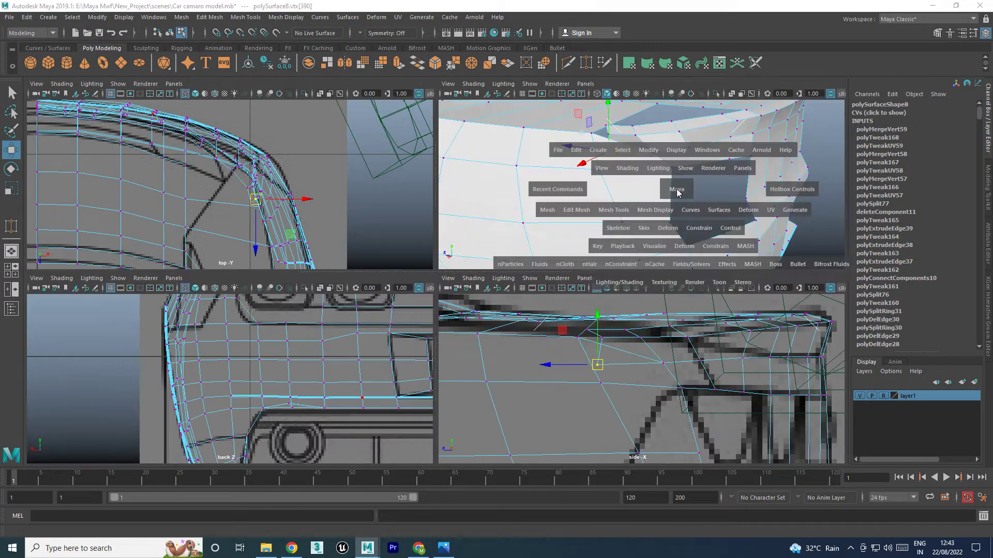
left_click_drag(677, 193, 551, 254, "alt")
Preview the body smoothed, then return to the unsmoothed mesh and zoom in
key("3")
scroll(552, 259, "down", 3)
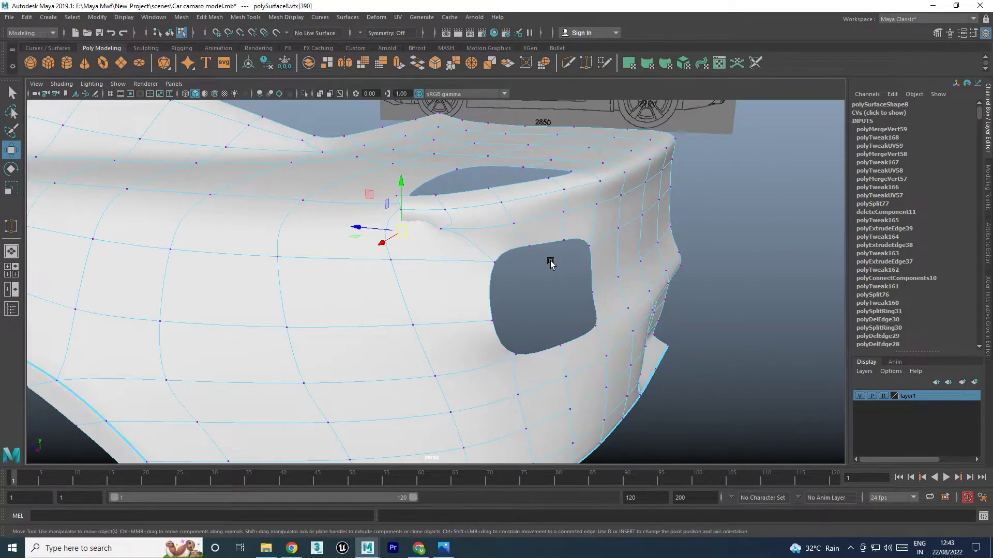
scroll(551, 269, "up", 3)
key("1")
scroll(459, 261, "up", 3)
scroll(443, 261, "up", 2)
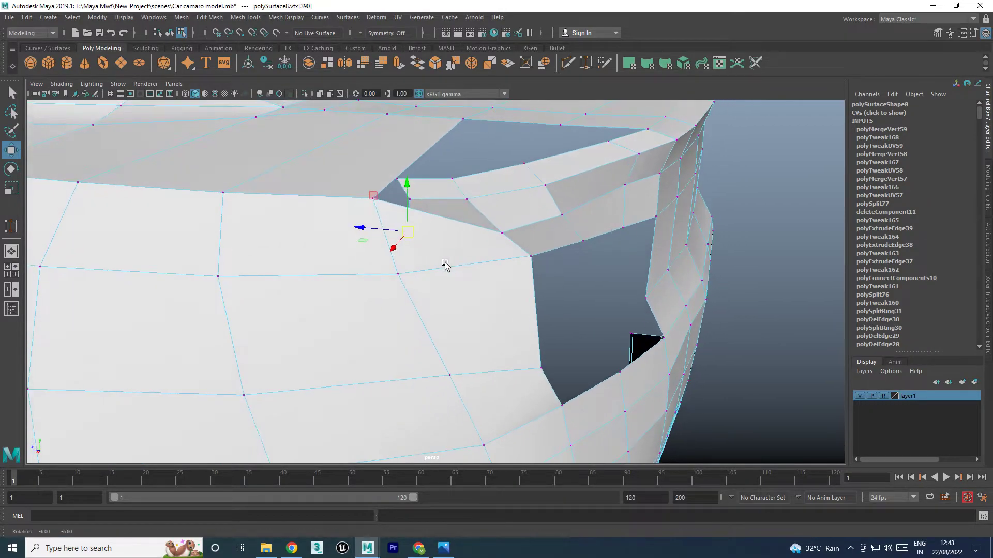
scroll(429, 243, "up", 1)
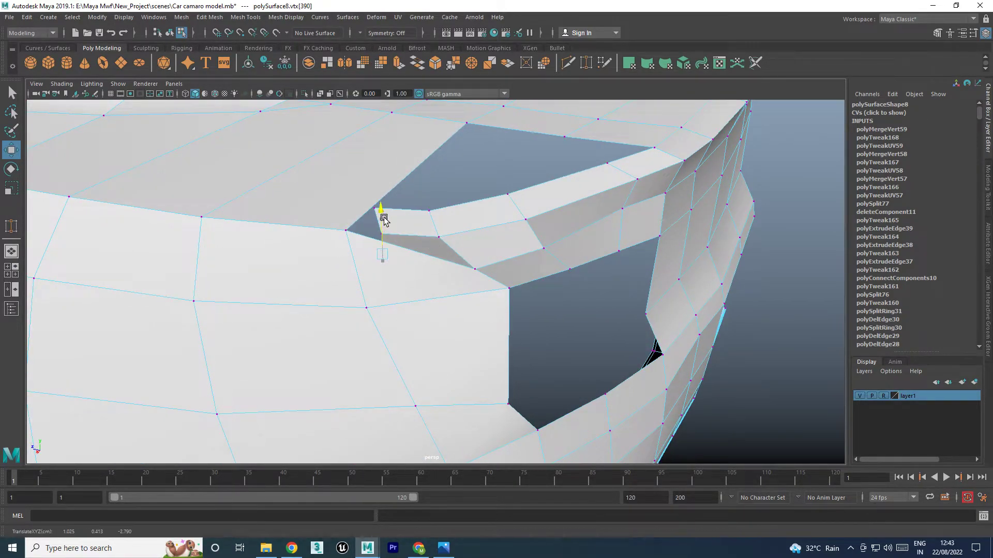
Lift the opening's corner vertex and Target Weld it onto its neighbour
left_click_drag(381, 227, 381, 213)
mouse_move(387, 248)
right_mouse_down("shift")
mouse_move(394, 206)
mouse_move(388, 252)
right_mouse_up("shift")
key("4")
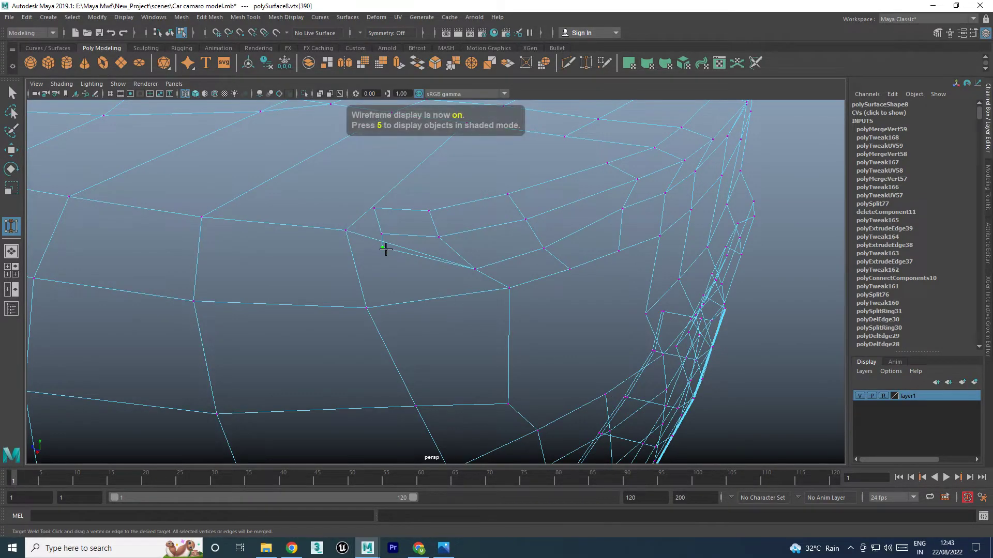
mouse_move(357, 232)
left_mouse_down()
mouse_move(414, 255)
mouse_move(367, 239)
mouse_move(394, 305)
left_mouse_up()
key("w")
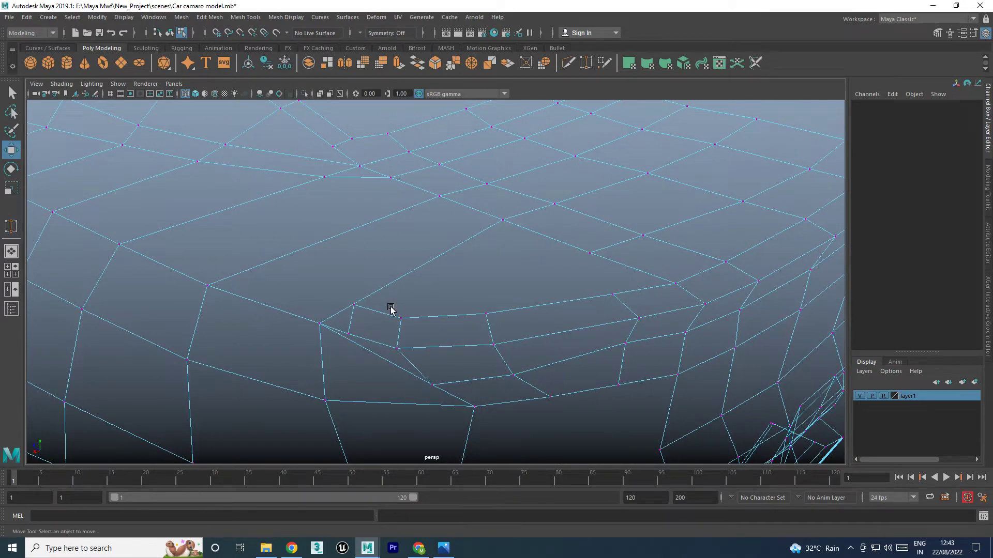
key("1")
key("5")
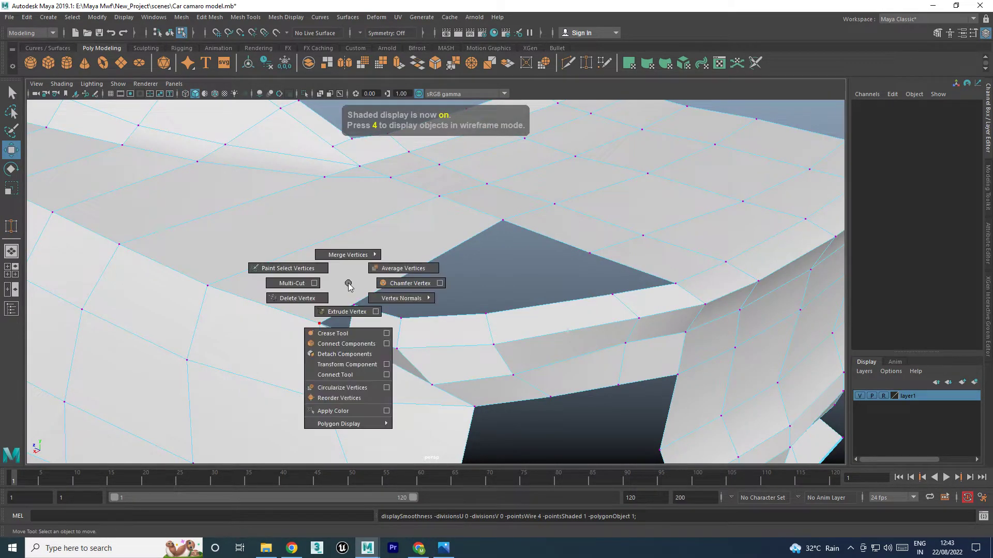
Multi-Cut a new run of edges across the rear quarter panel toward the triangular gap
right_click_drag(351, 287, 294, 283, "shift")
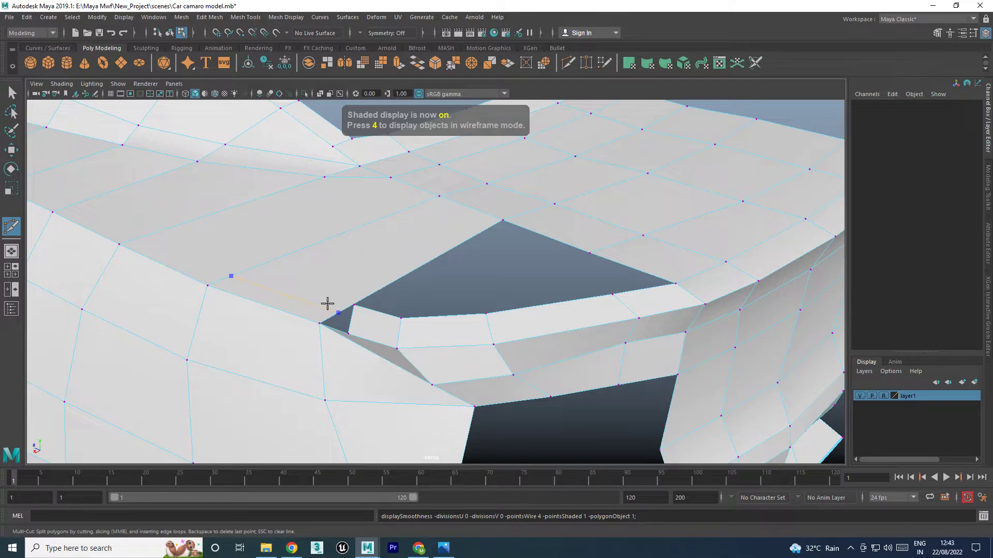
key("w")
middle_click_drag(379, 283, 536, 292, "alt")
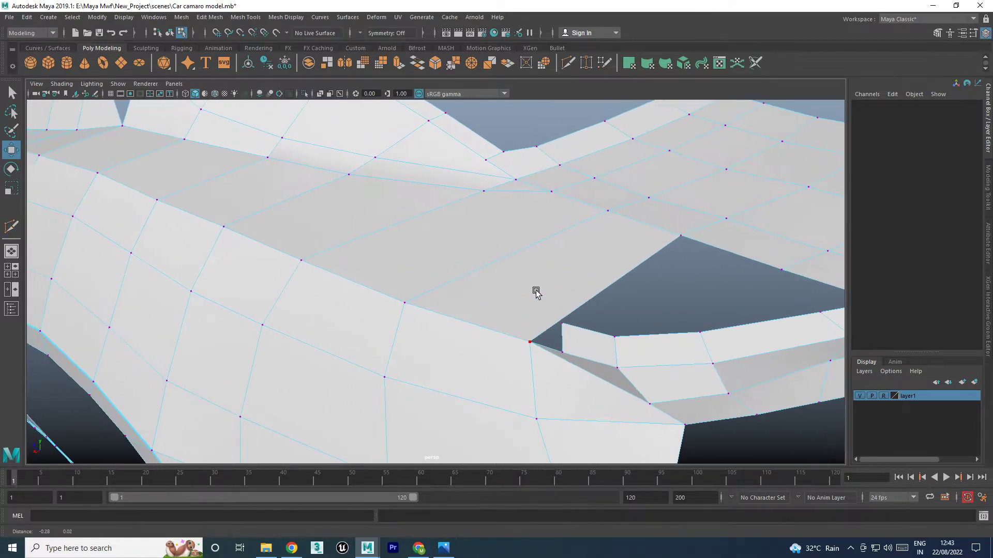
scroll(369, 269, "down", 3)
left_click_drag(332, 266, 333, 269, "alt")
right_click_drag(333, 266, 358, 265, "shift")
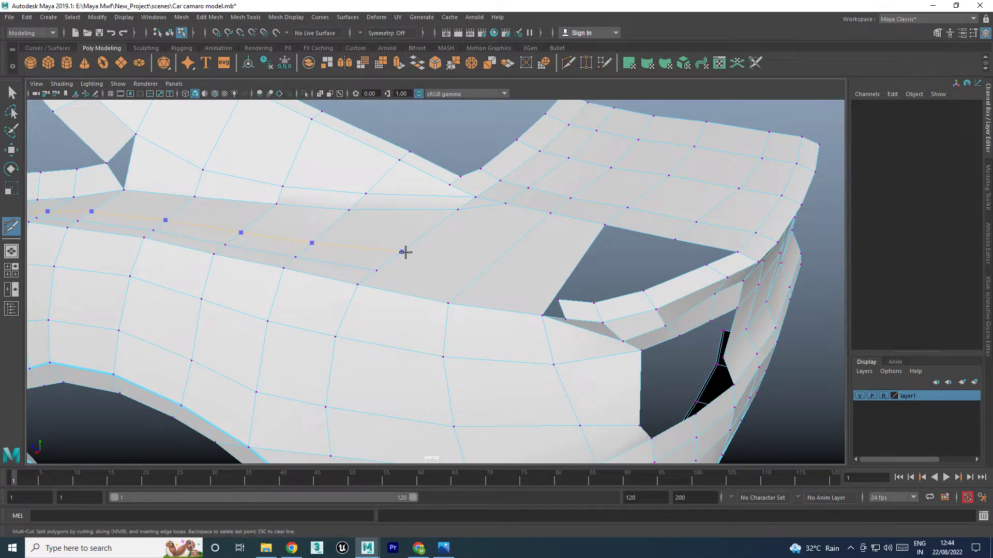
key("Return")
key("w")
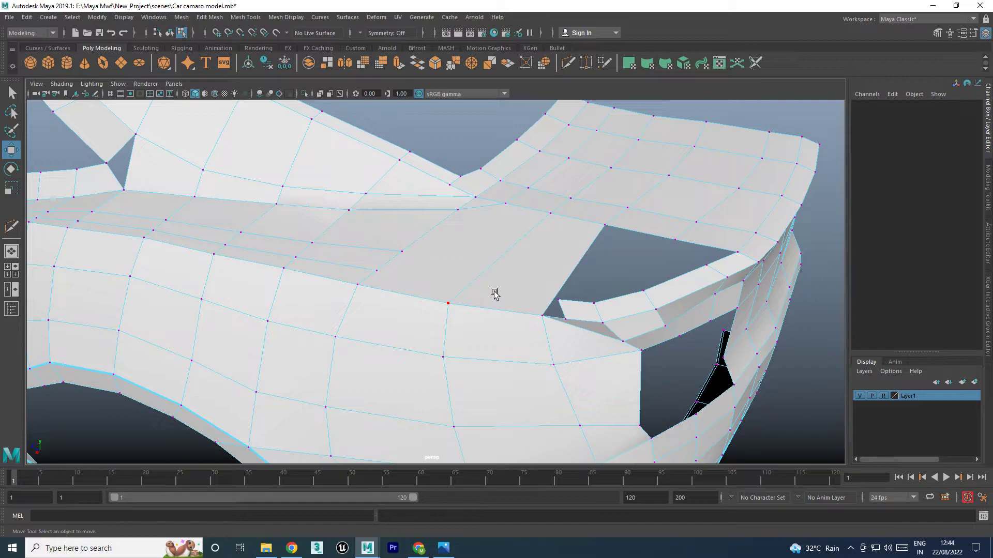
right_click_drag(532, 264, 534, 289)
left_click(532, 274)
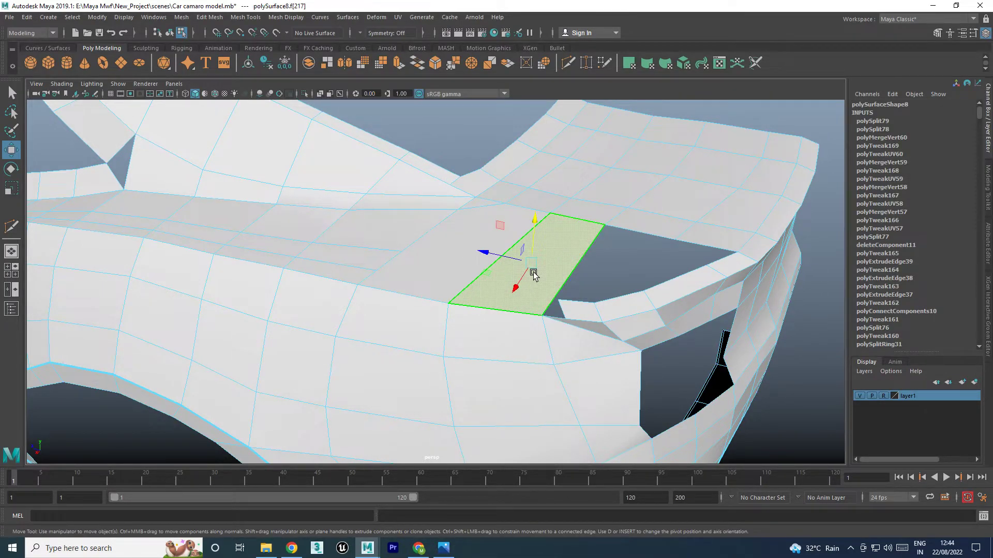
Delete the face beside the taillight gap and Bridge the hole's border edges
key("Delete")
right_click_drag(621, 222, 613, 201)
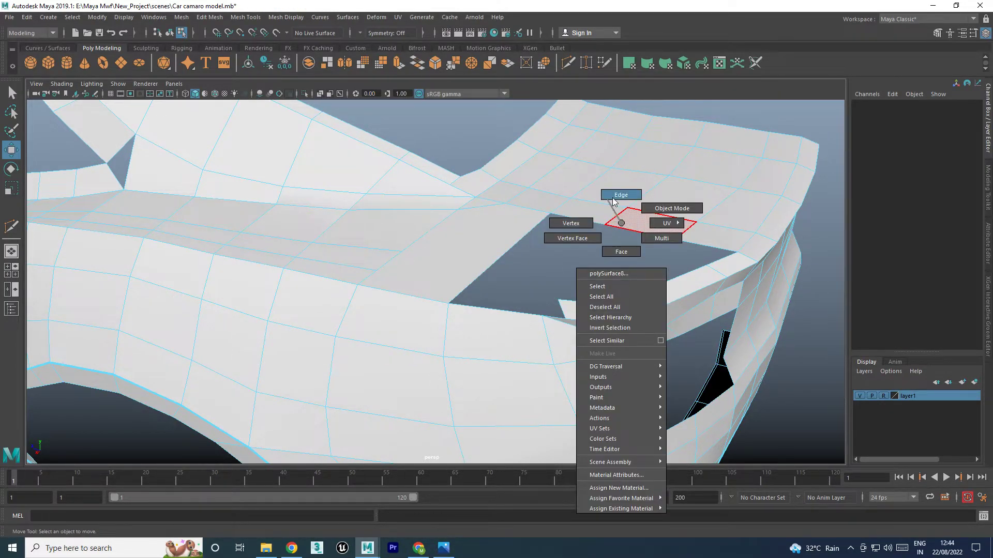
left_click(510, 308)
right_click_drag(510, 305, 495, 431, "shift")
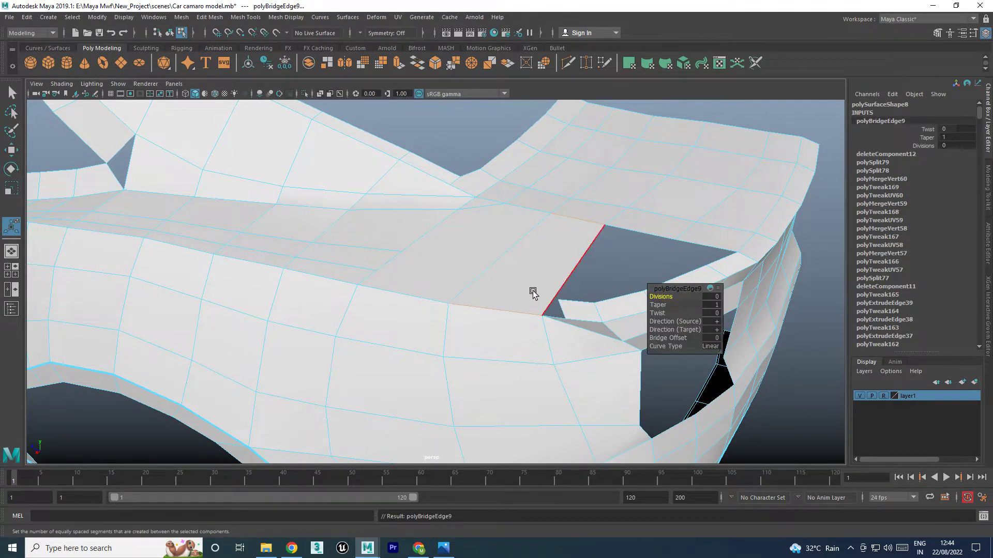
Multi-Cut a new edge across the bridged patch
right_click_drag(532, 279, 451, 248)
right_click_drag(535, 280, 360, 268, "shift")
left_click(405, 254)
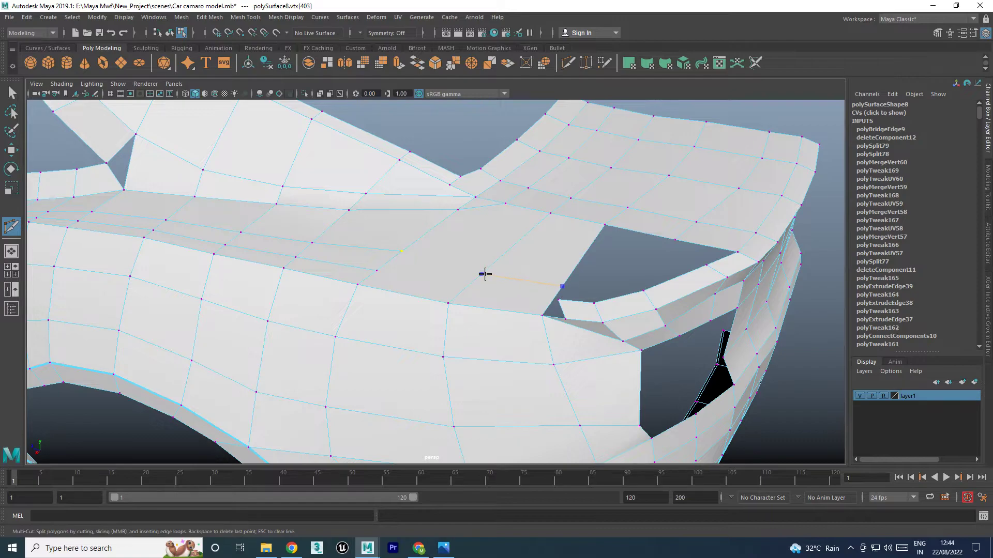
left_click(484, 272)
right_click(481, 274)
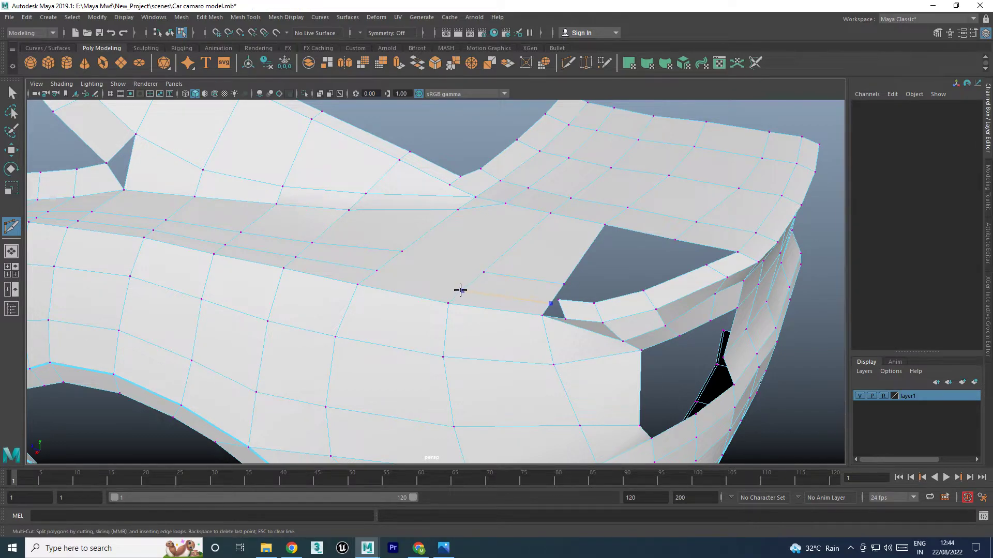
key("w")
Connect pairs of patch vertices with new edges using Connect Components
left_click(484, 272)
left_click(405, 252)
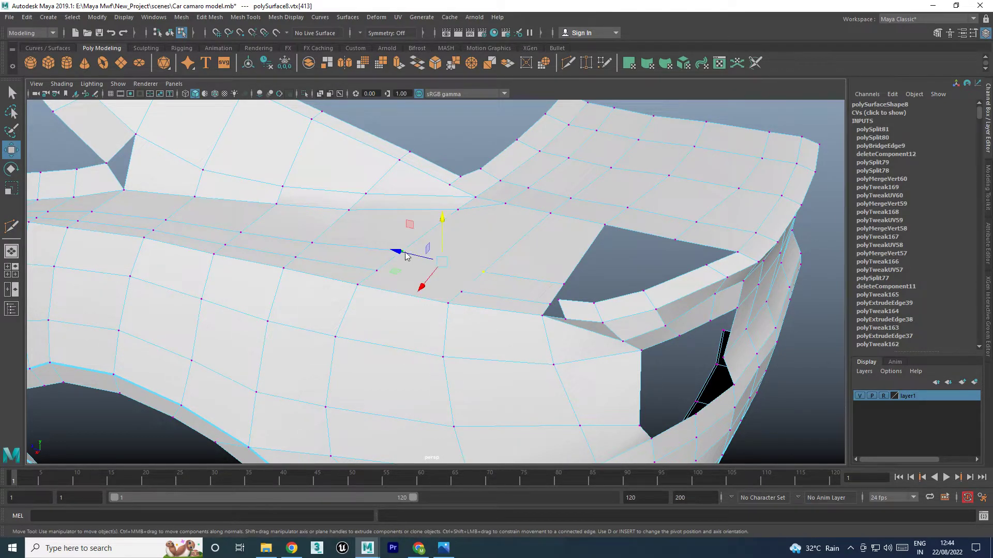
right_click_drag(405, 252, 400, 316, "shift")
left_click(400, 314)
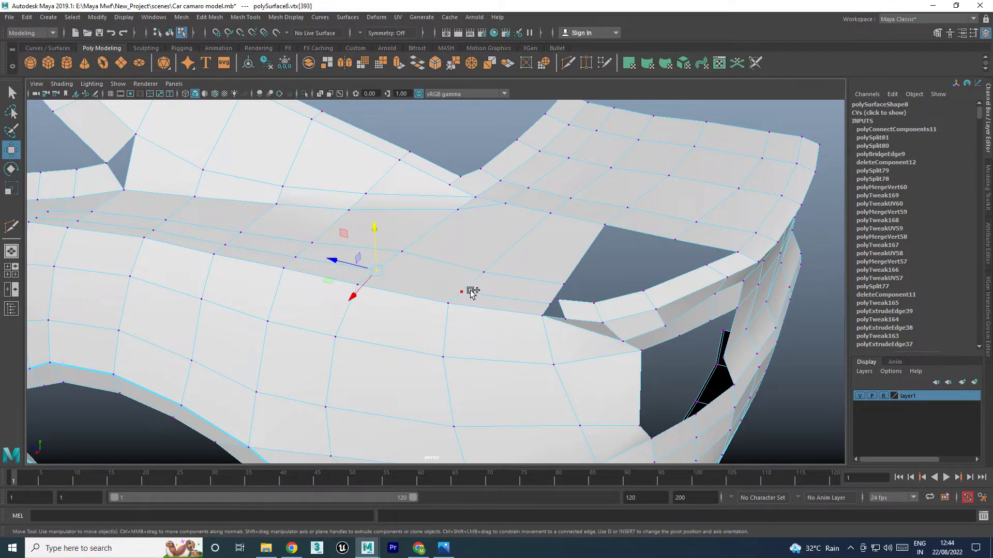
left_click(467, 291)
right_click_drag(467, 293, 565, 295, "shift")
Target Weld the stray vertex at the gap into its neighbour
left_click(563, 303)
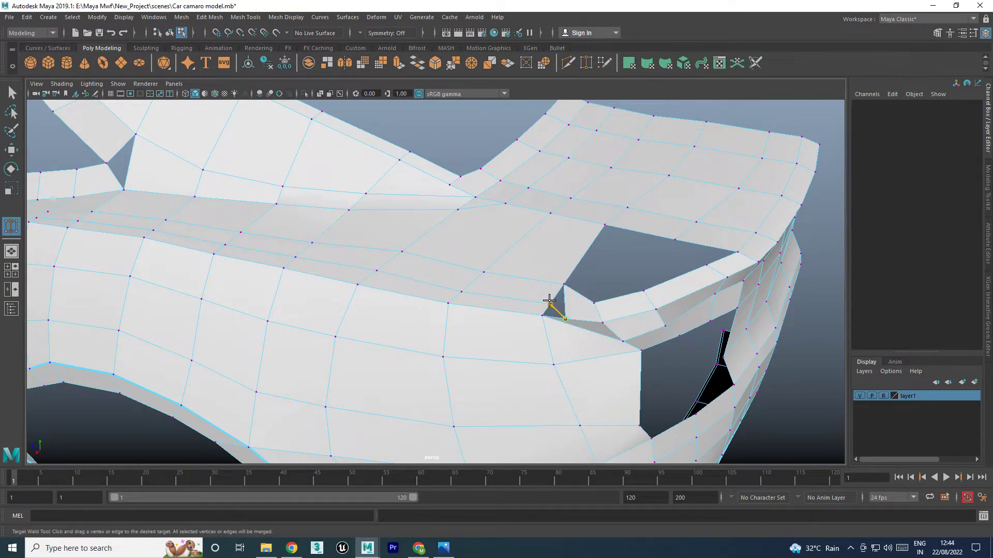
left_click_drag(549, 302, 565, 319)
key("w")
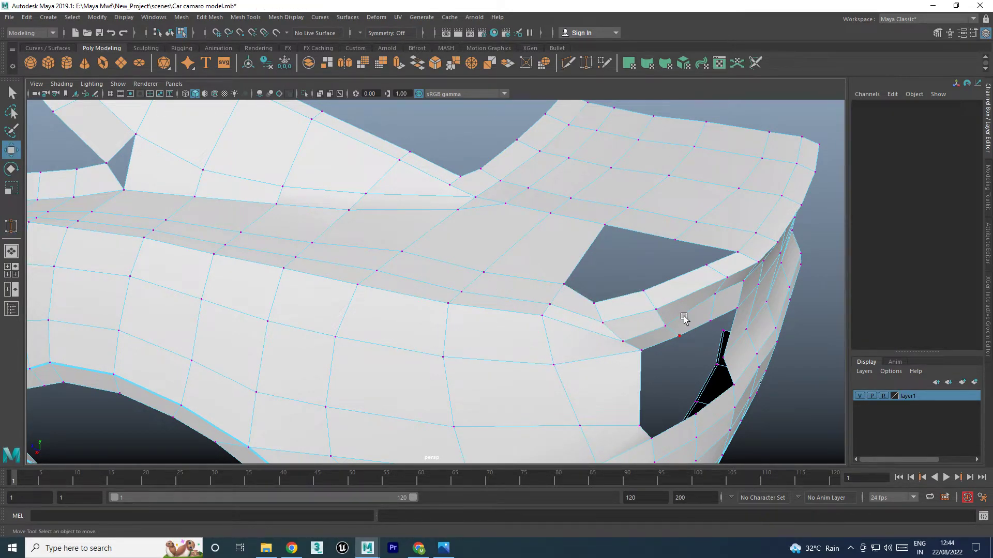
mouse_move(684, 319)
left_mouse_down("alt")
mouse_move(614, 304)
mouse_move(540, 368)
mouse_move(499, 330)
left_mouse_up("alt")
right_click_drag(407, 339, 410, 236)
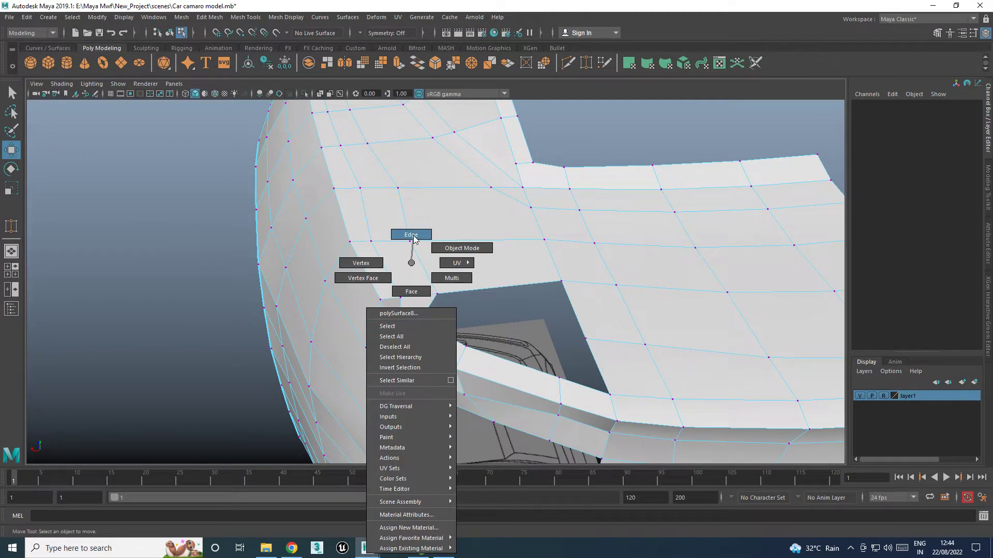
Slide an edge near the rear corner along the body and undo a bad vertex change
left_click(416, 337)
left_click_drag(384, 332, 396, 331)
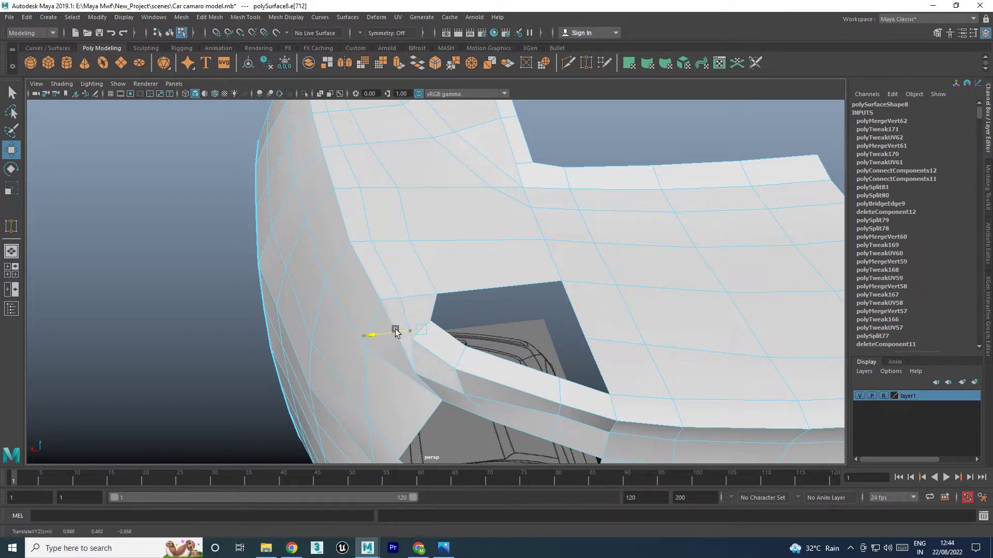
mouse_move(447, 350)
left_mouse_down("alt")
mouse_move(590, 335)
mouse_move(603, 284)
mouse_move(545, 297)
mouse_move(523, 279)
mouse_move(598, 293)
mouse_move(513, 301)
mouse_move(597, 305)
left_mouse_up("alt")
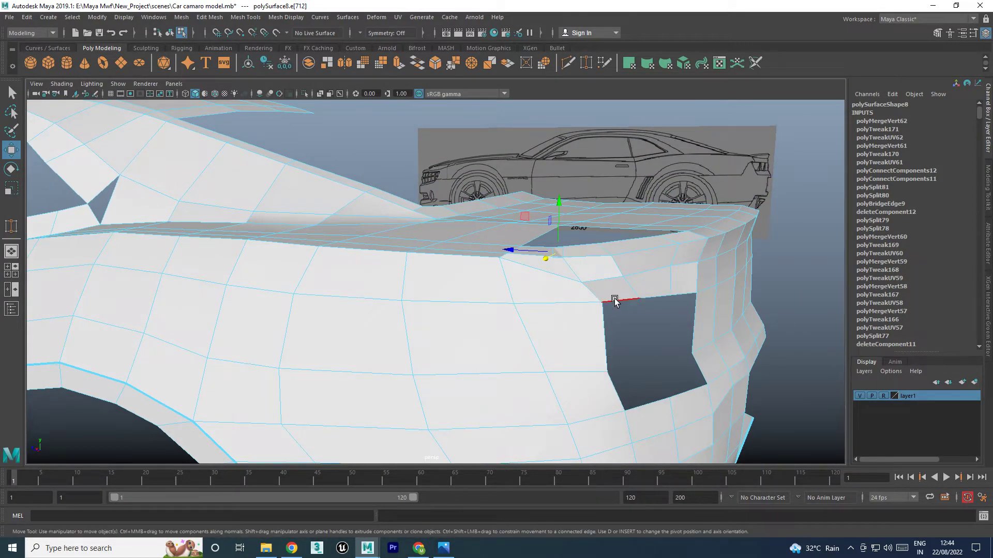
right_click_drag(572, 265, 538, 276)
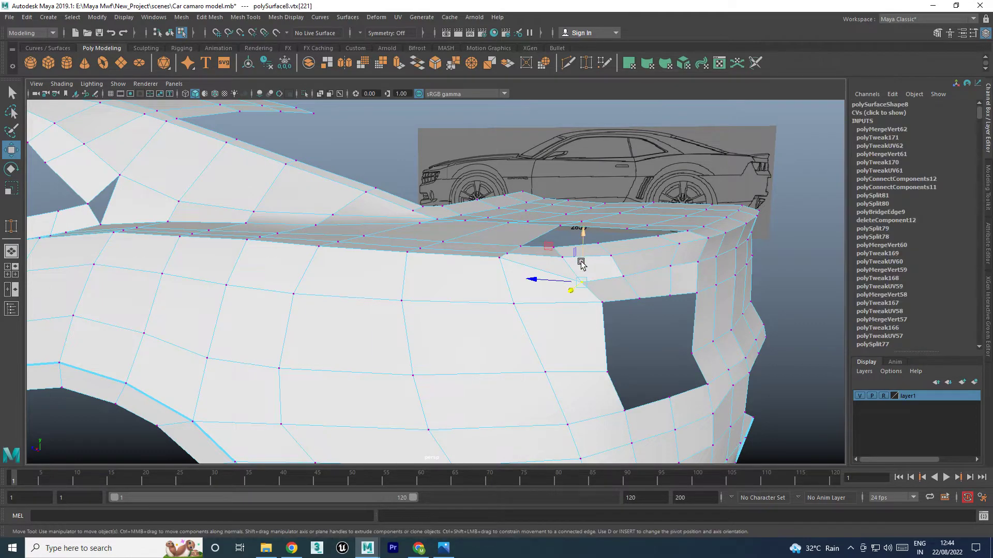
mouse_move(581, 265)
left_mouse_down("alt")
mouse_move(678, 313)
mouse_move(612, 237)
left_mouse_up("alt")
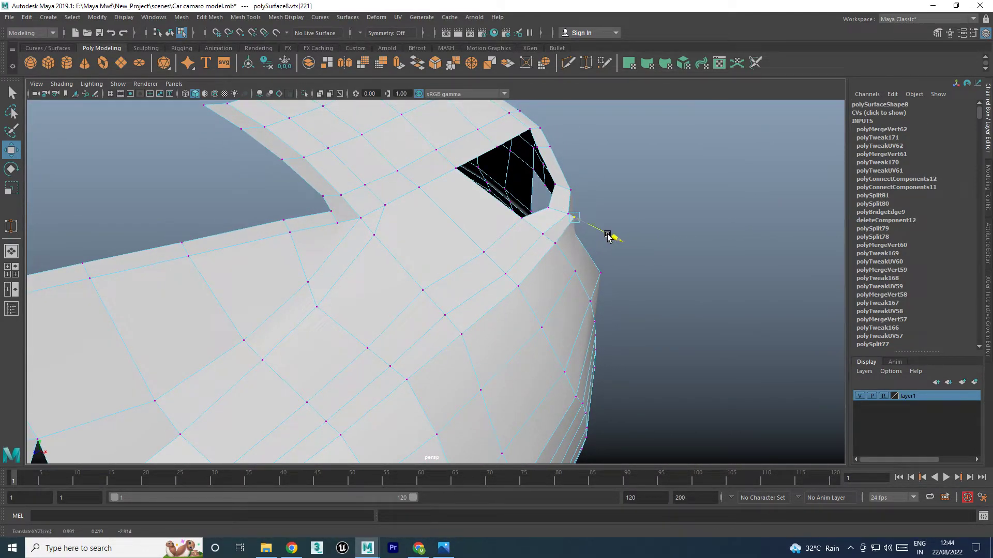
key("ctrl+z")
key("ctrl+z")
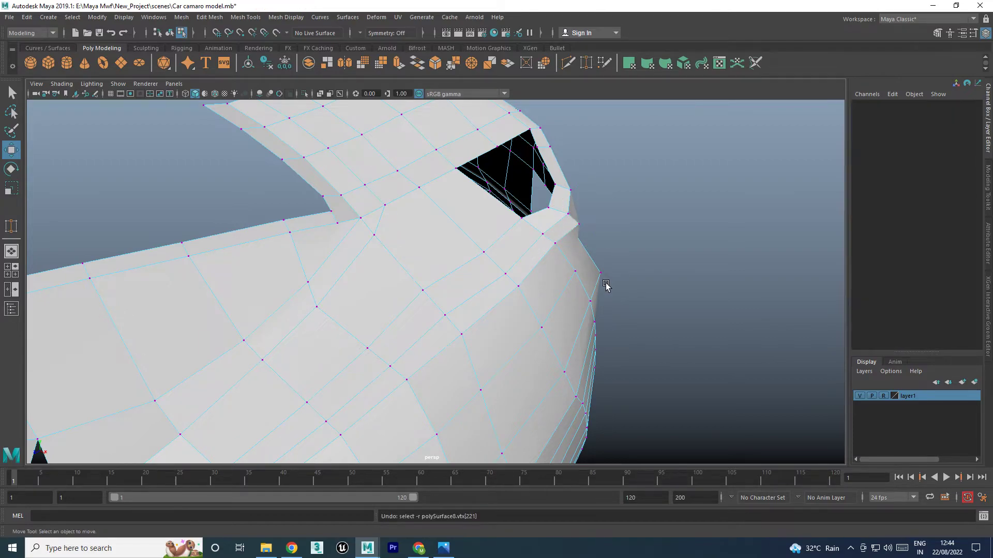
mouse_move(606, 286)
left_mouse_down("alt")
mouse_move(616, 273)
mouse_move(643, 277)
mouse_move(612, 261)
left_mouse_up("alt")
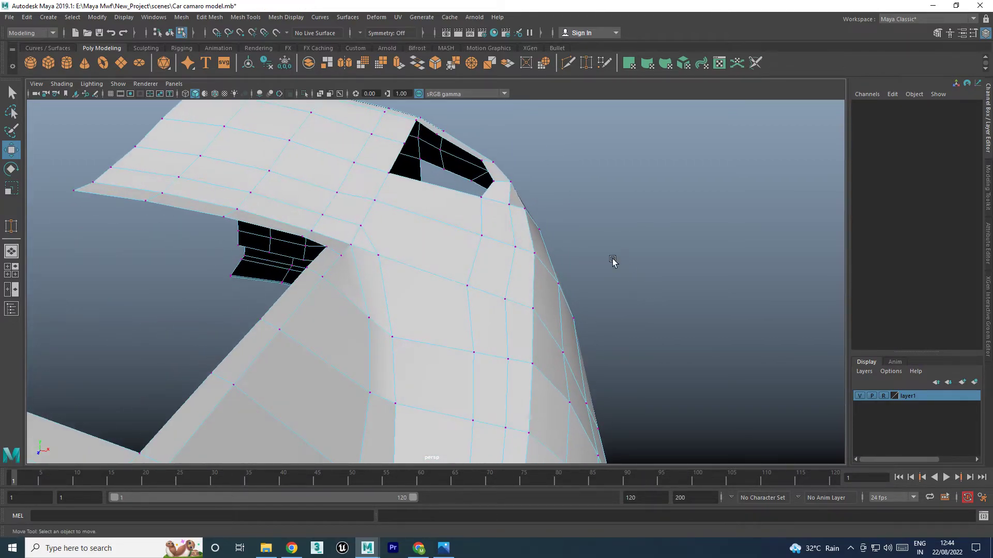
Select the rear-corner and taillight-lip vertices, then an edge on the lip
left_click(503, 209)
left_click(481, 236)
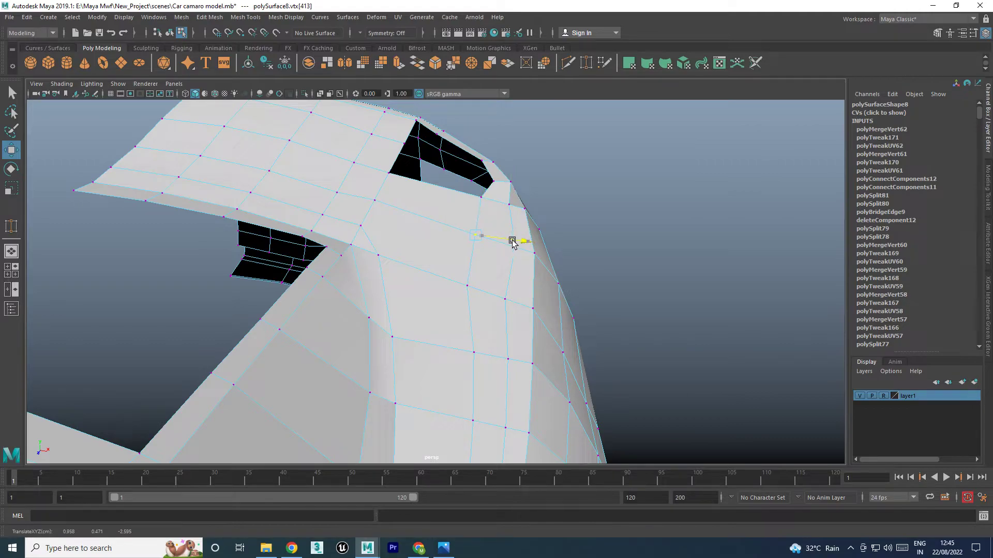
left_click(514, 248)
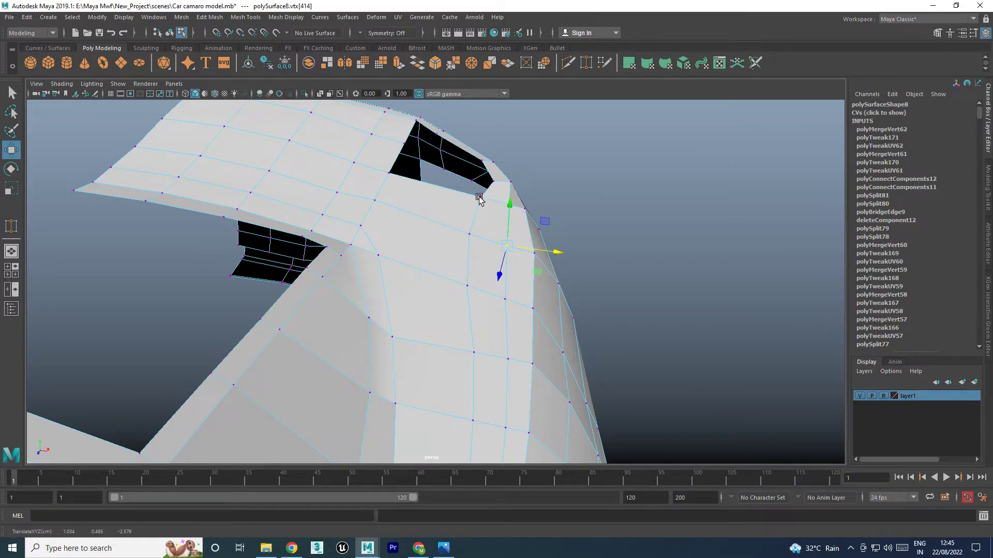
mouse_move(479, 200)
left_mouse_down("alt")
mouse_move(432, 233)
mouse_move(619, 288)
mouse_move(438, 229)
left_mouse_up("alt")
left_click(522, 231)
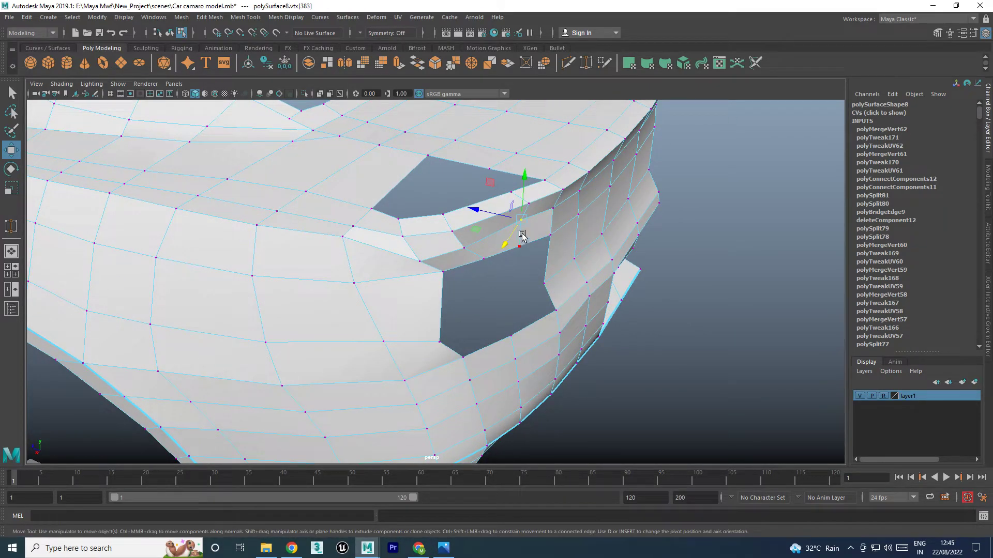
right_click_drag(522, 233, 522, 209)
left_click(524, 231)
key("space")
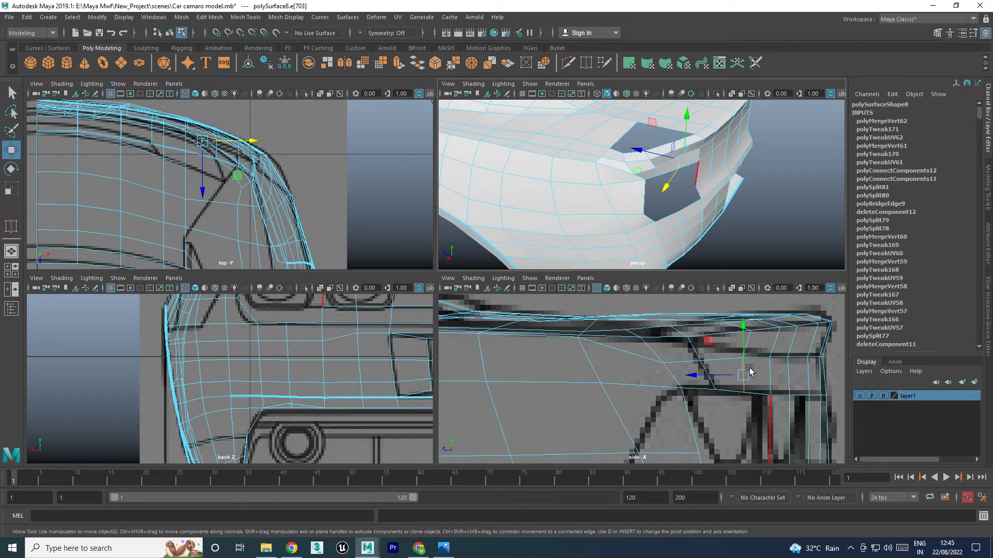
In the side view, raise and lower three rear-deck vertices onto the blueprint line
middle_click_drag(782, 372, 730, 361, "alt")
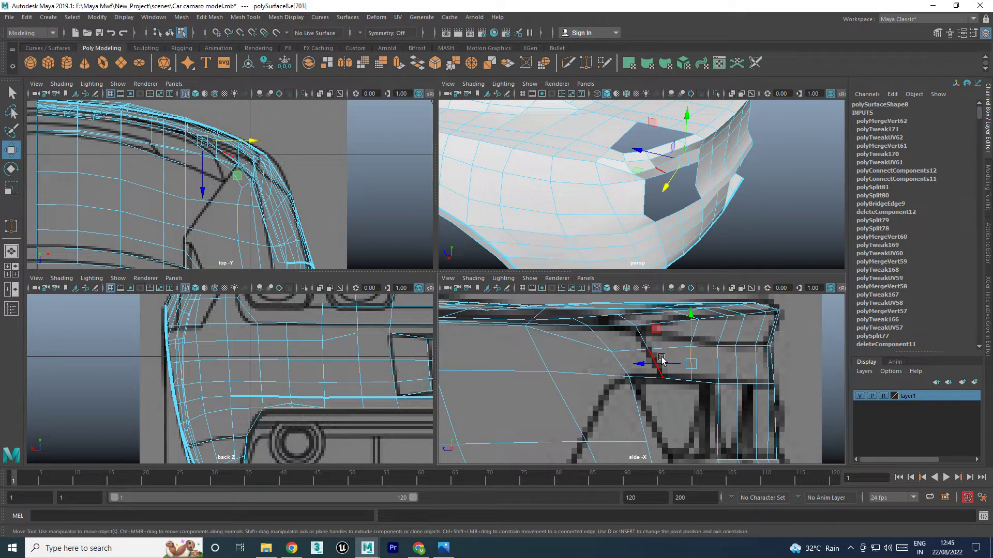
left_click(656, 368)
middle_click_drag(633, 396, 594, 453, "alt")
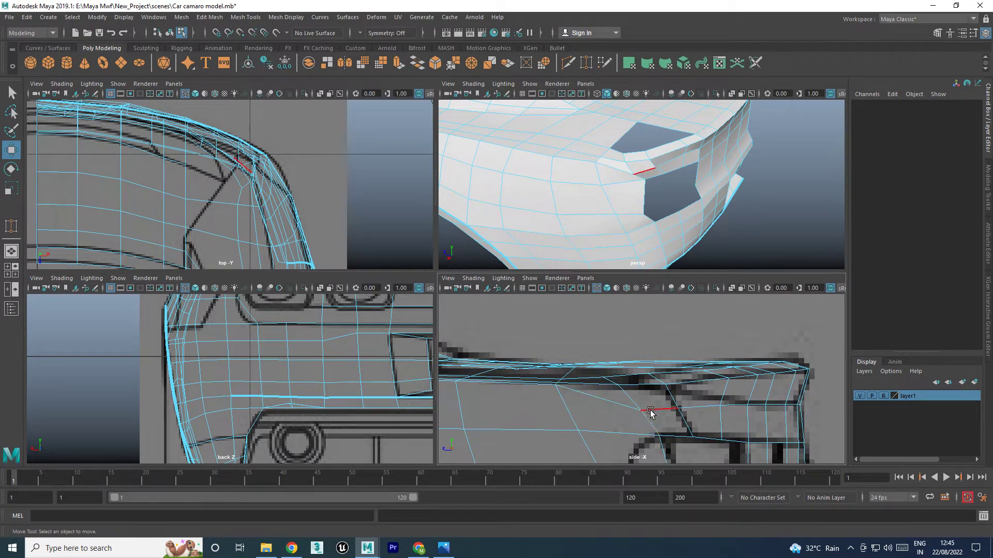
right_click_drag(651, 412, 619, 416)
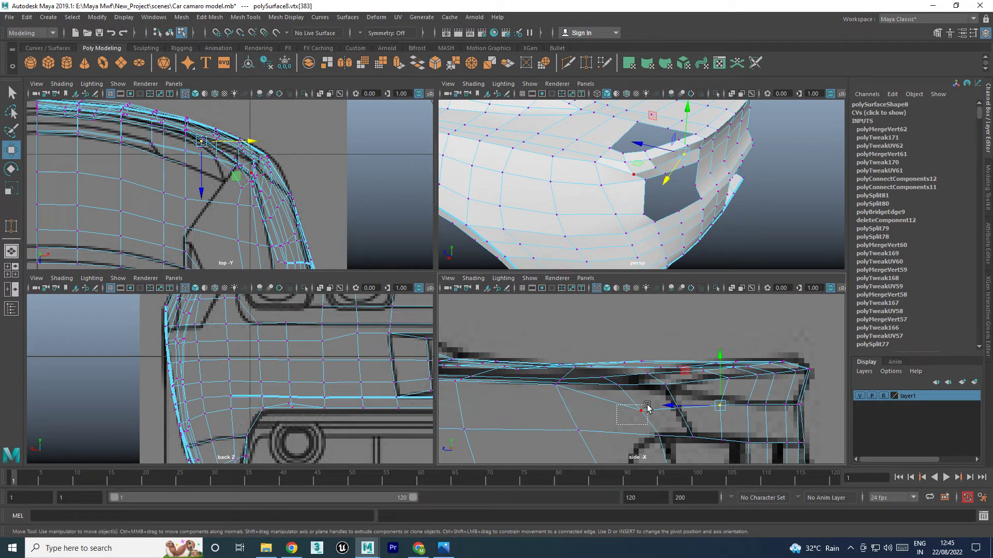
left_click_drag(646, 409, 639, 365)
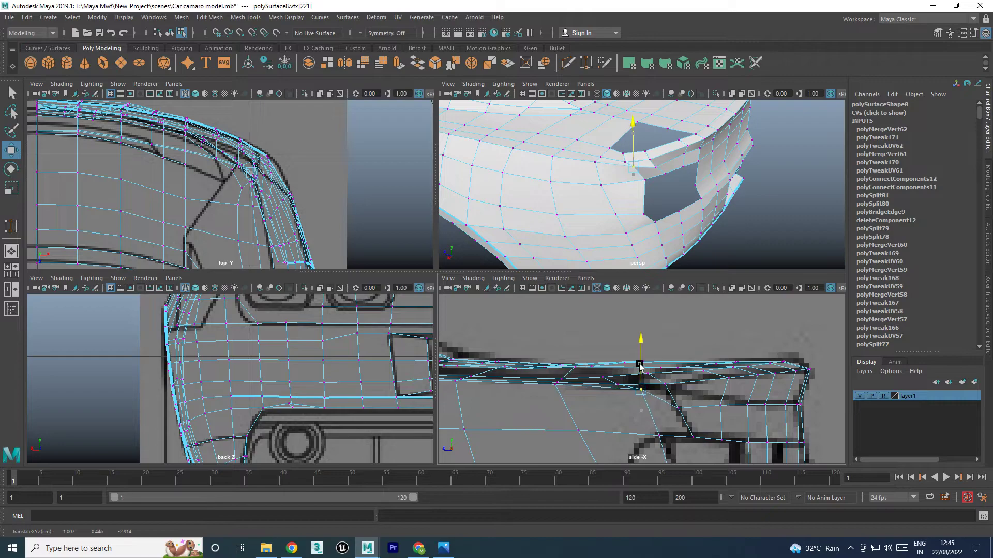
left_click(678, 389)
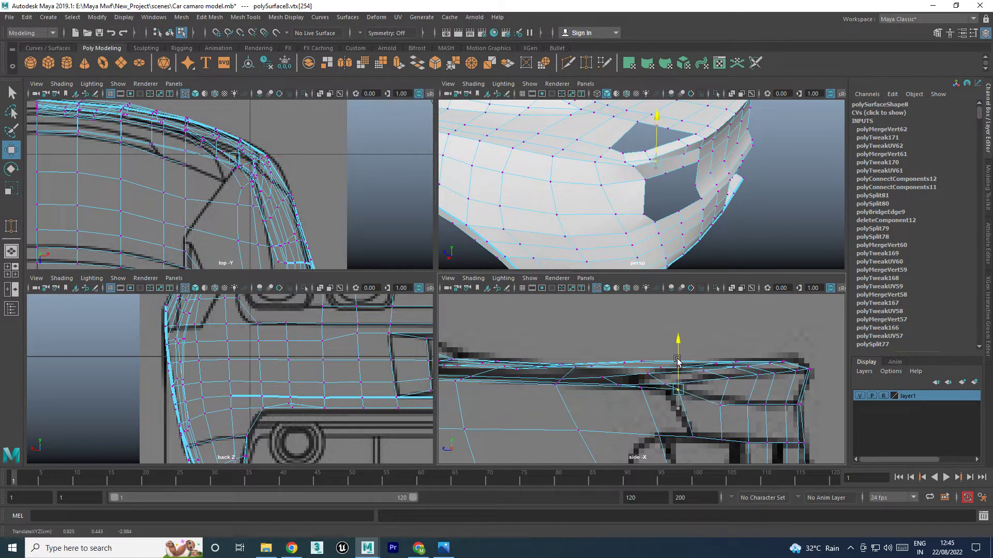
mouse_move(677, 358)
left_mouse_down()
mouse_move(678, 392)
mouse_move(634, 356)
left_mouse_up()
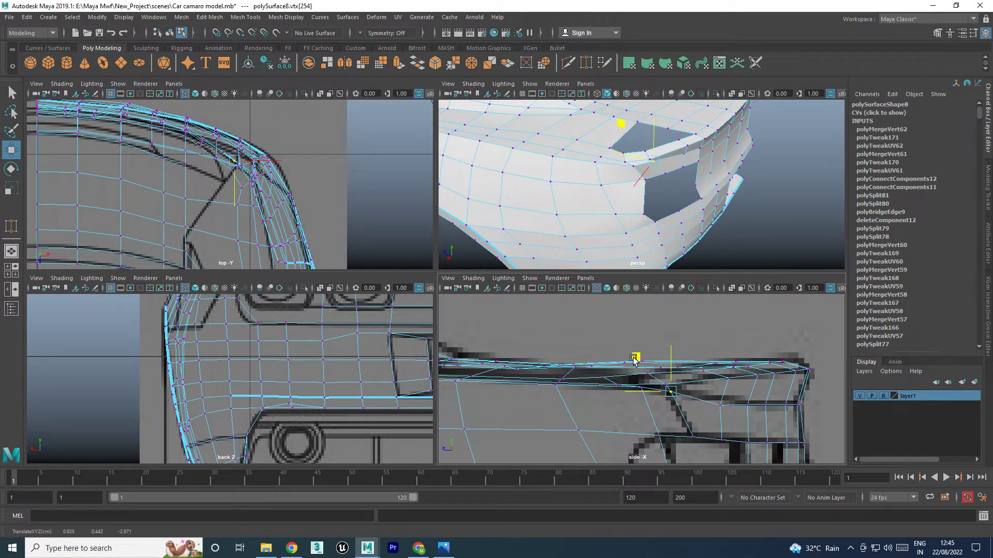
left_click(719, 397)
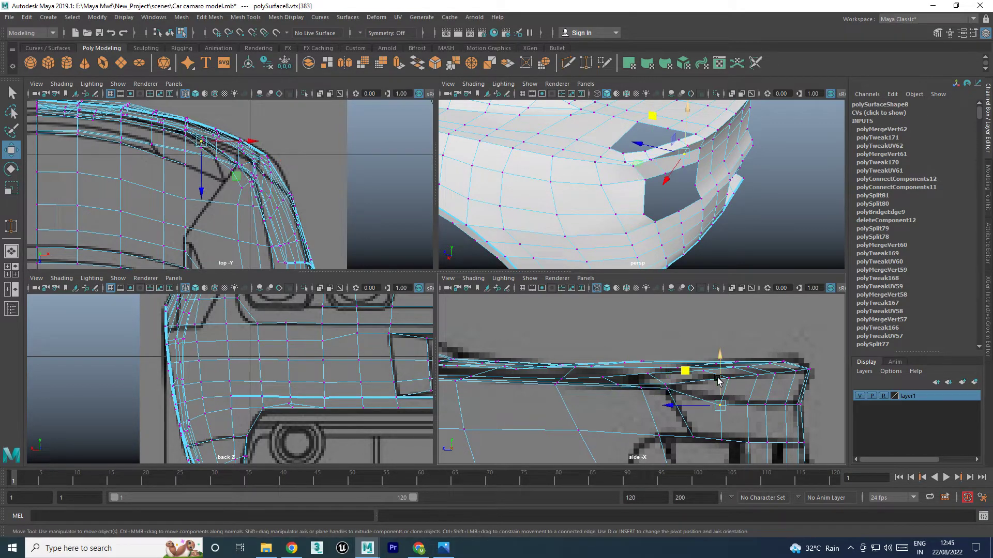
left_click_drag(720, 378, 707, 358)
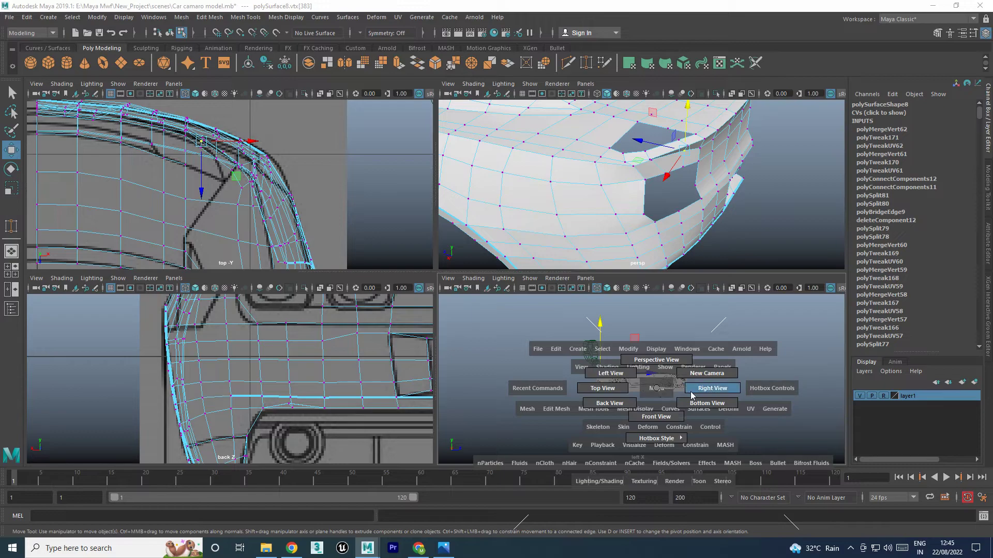
Match another rear-edge vertex to the blueprint, then frame the rear lights in the back view
left_click_drag(659, 392, 709, 395)
middle_click_drag(717, 415, 675, 406, "alt")
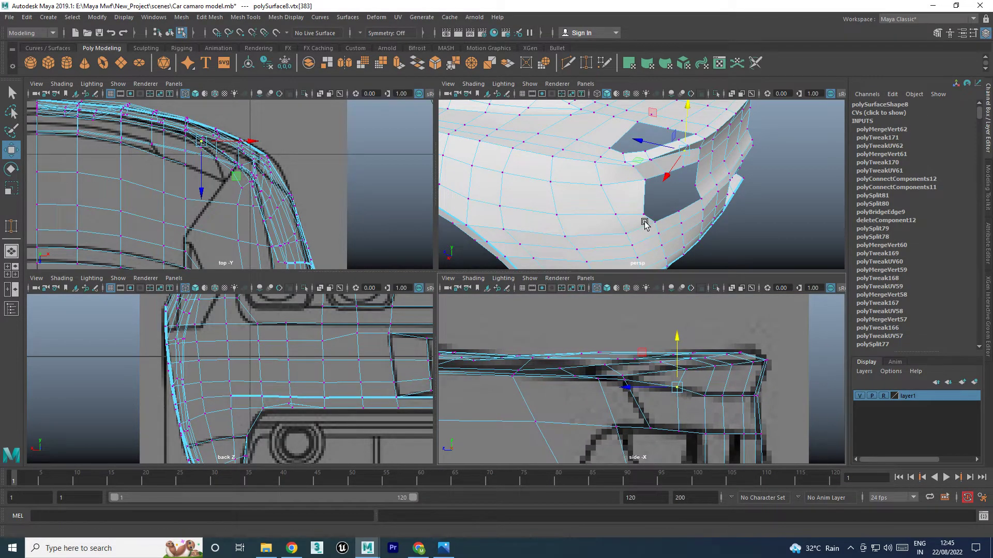
left_click(704, 395)
left_click_drag(704, 375, 701, 367)
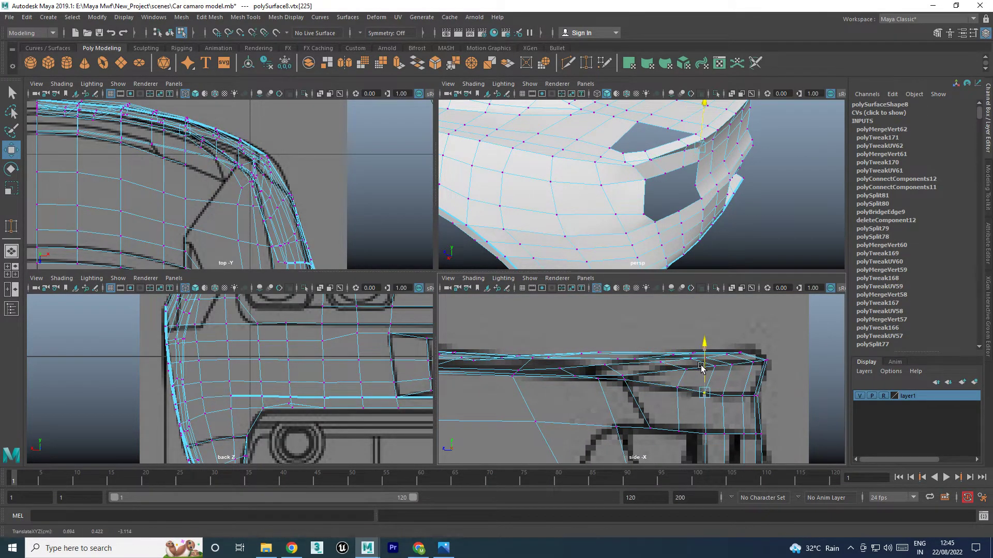
middle_click_drag(650, 448, 654, 412, "alt")
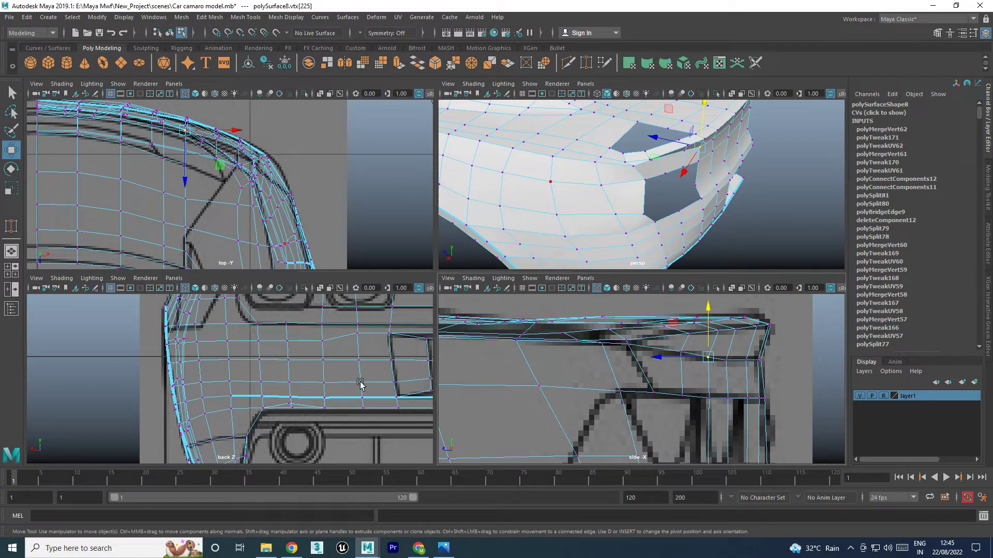
key("space")
middle_click_drag(488, 293, 567, 352, "alt")
scroll(612, 348, "up", 2)
In the back view, slide the vertices above and along the taillight's top edge onto the blueprint outline
scroll(498, 355, "up", 2)
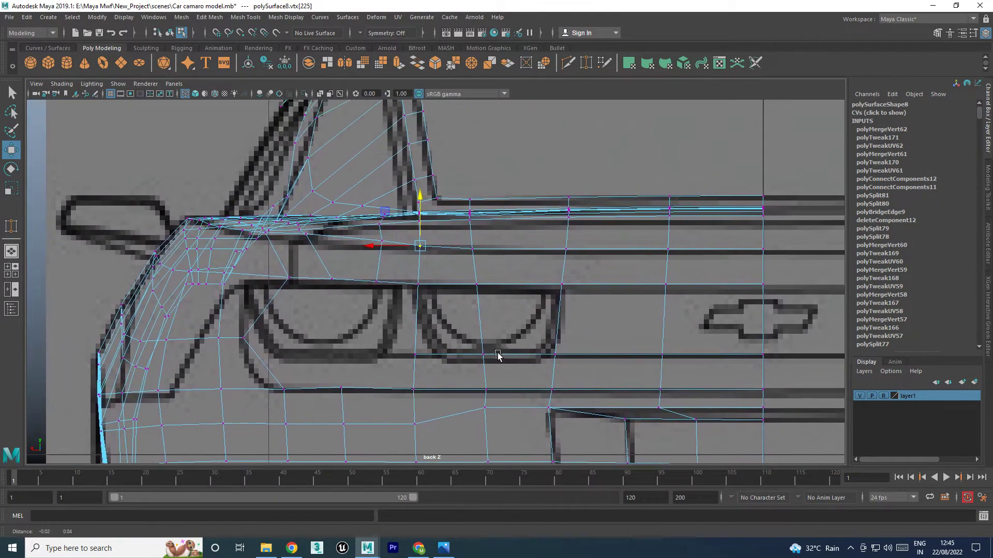
scroll(498, 355, "down", 2)
scroll(455, 328, "up", 2)
left_click(357, 273)
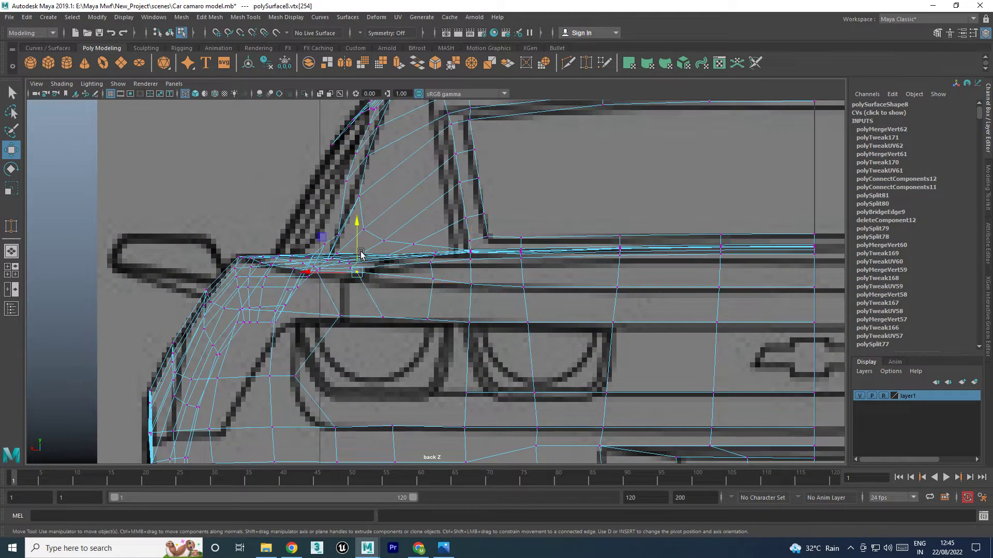
left_click_drag(356, 256, 356, 251)
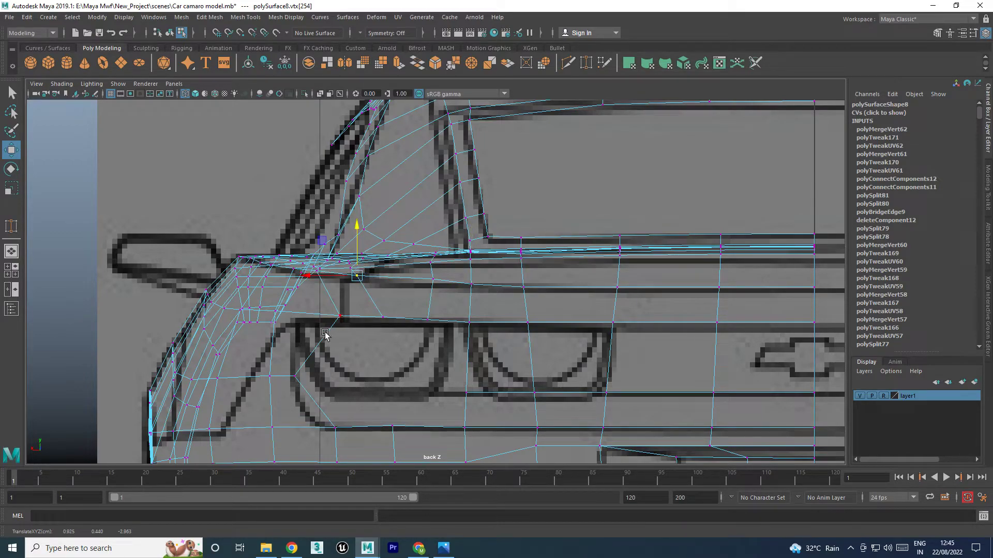
left_click(341, 316)
left_click_drag(323, 314, 278, 321)
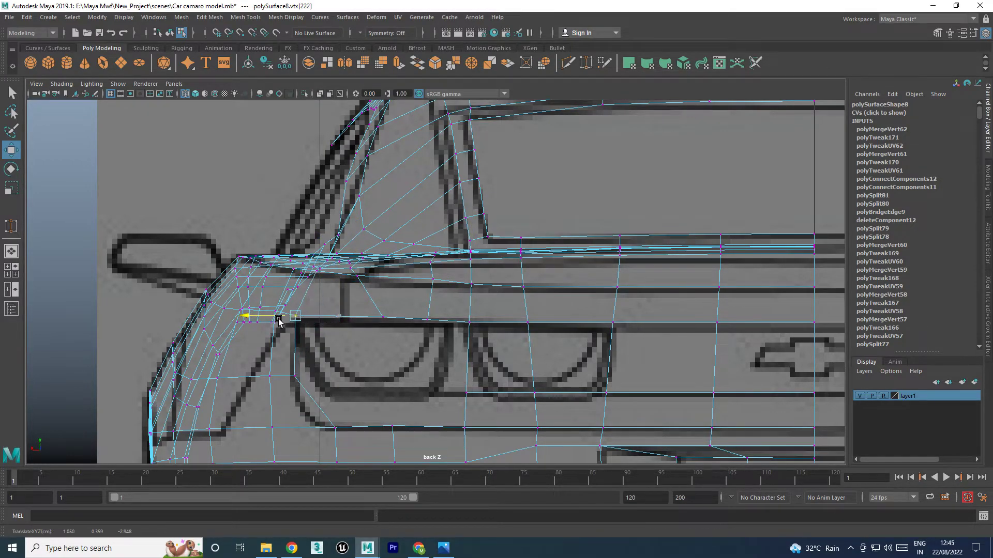
left_click(390, 318)
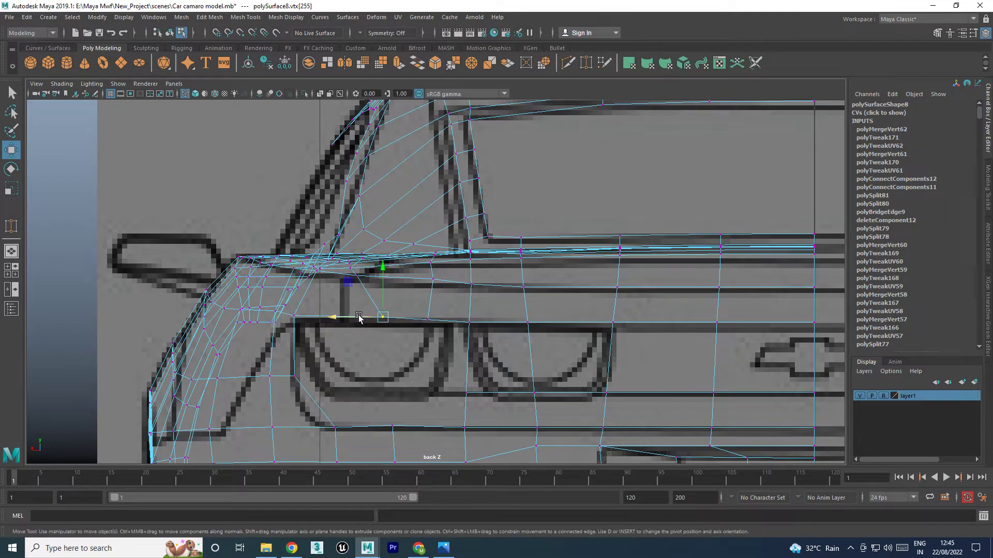
left_click_drag(365, 318, 320, 321)
Shift the two upper body-line vertices left and down to follow the back blueprint
left_click(355, 277)
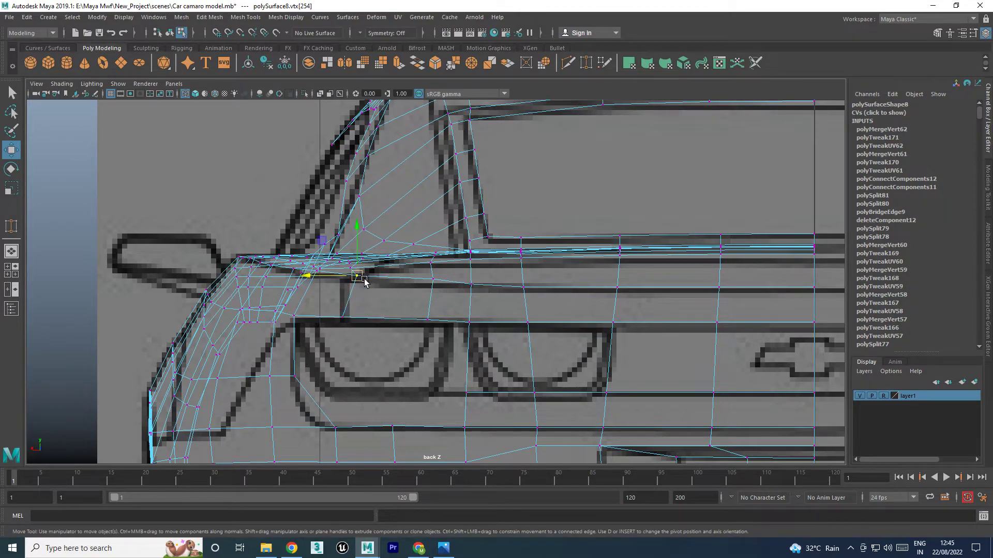
left_click_drag(356, 278, 347, 279)
left_click(433, 279)
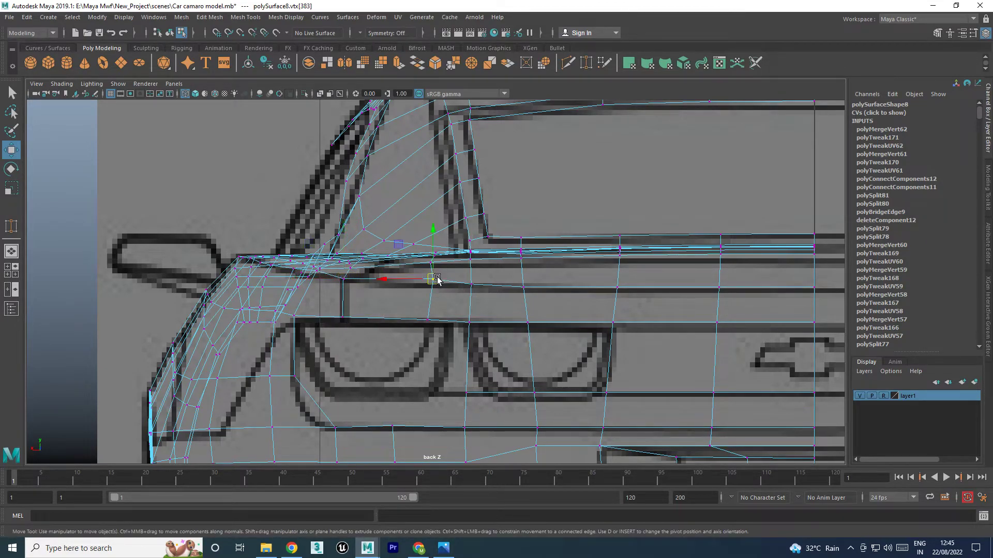
left_click_drag(435, 278, 427, 284)
Slide a vertex beside the taillight sideways inside the light recess in the perspective view
left_click(427, 320)
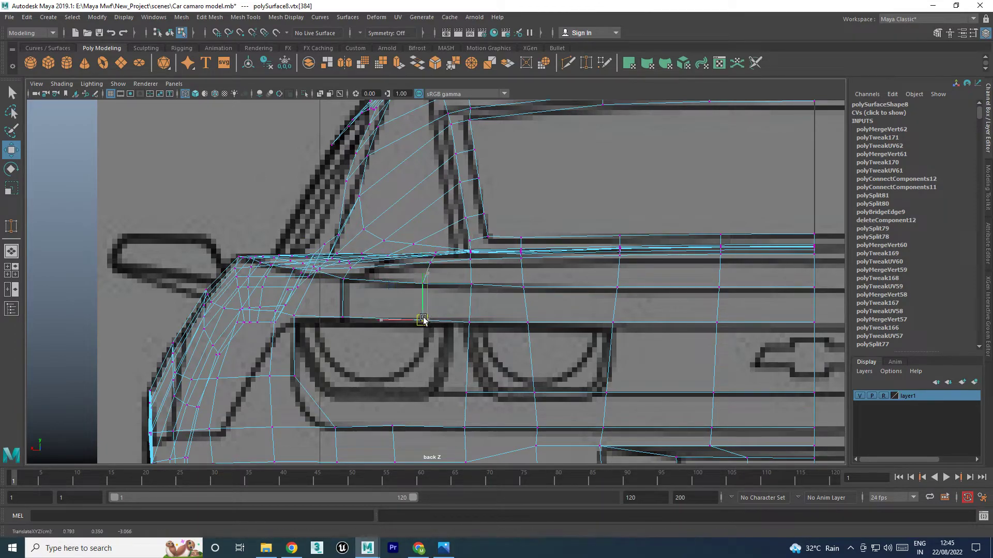
key("space")
key("space")
left_click_drag(609, 238, 643, 244, "alt")
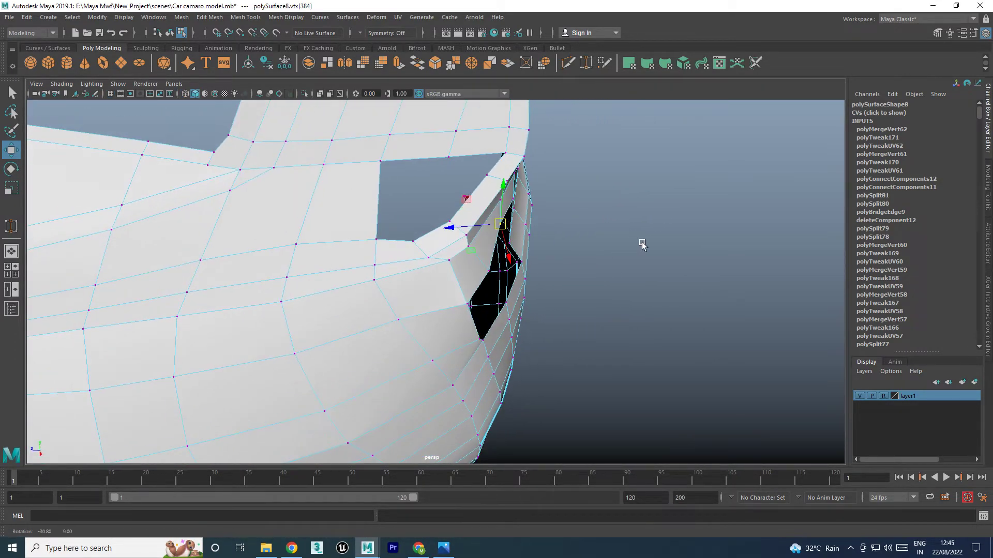
mouse_move(478, 228)
left_mouse_down()
mouse_move(523, 248)
mouse_move(514, 215)
mouse_move(515, 252)
mouse_move(491, 255)
mouse_move(525, 258)
mouse_move(517, 245)
mouse_move(494, 277)
mouse_move(504, 341)
left_mouse_up()
left_click(505, 350)
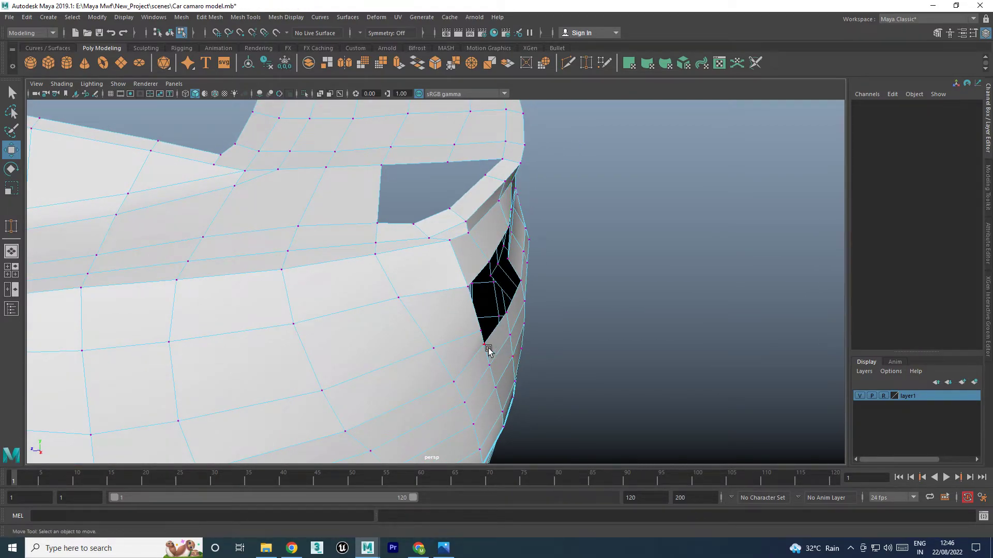
left_click(488, 350)
key("space")
key("space")
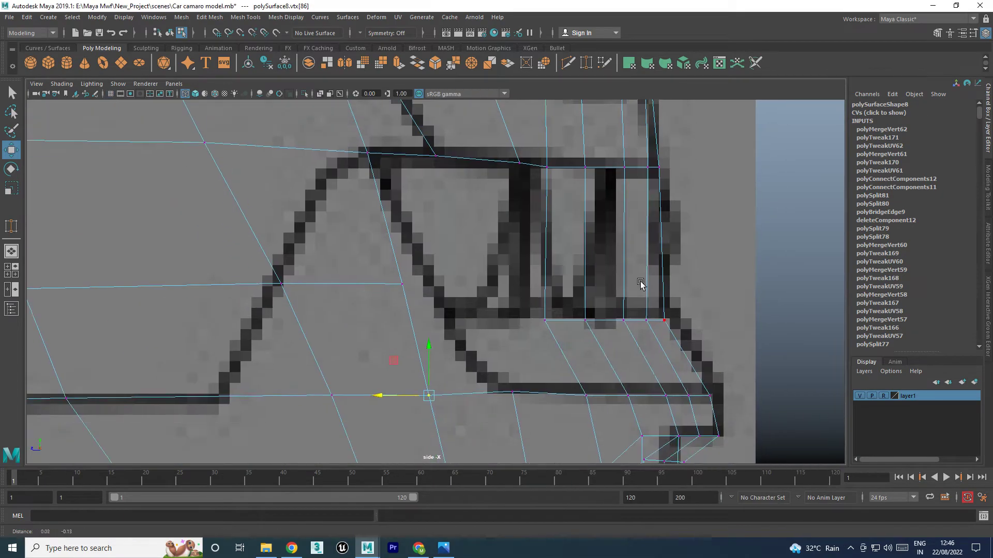
In the side view, delete the unneeded edge e[432] next to the taillight
scroll(594, 268, "down", 3)
scroll(517, 289, "down", 5)
scroll(424, 303, "down", 2)
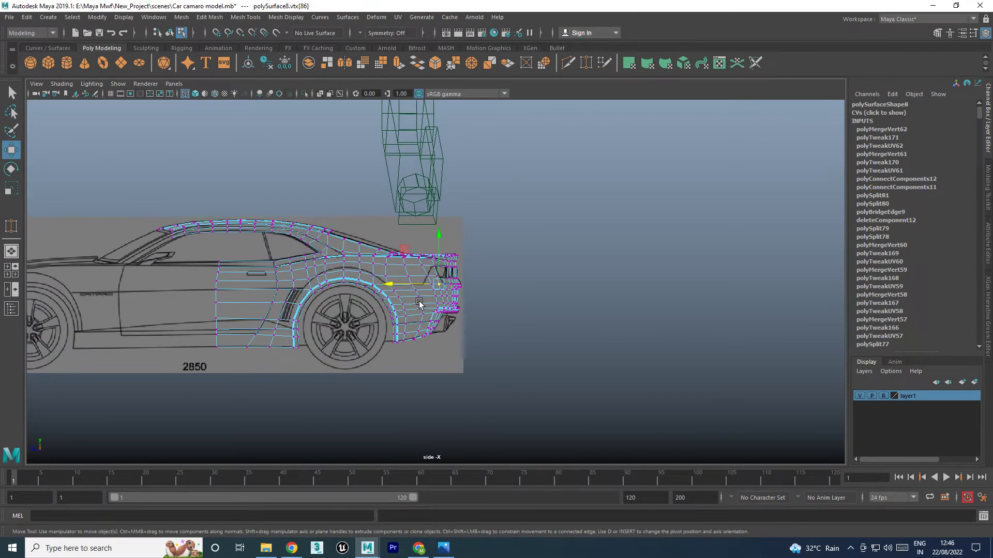
scroll(418, 302, "up", 1)
scroll(419, 305, "up", 3)
scroll(517, 308, "up", 2)
scroll(455, 313, "up", 2)
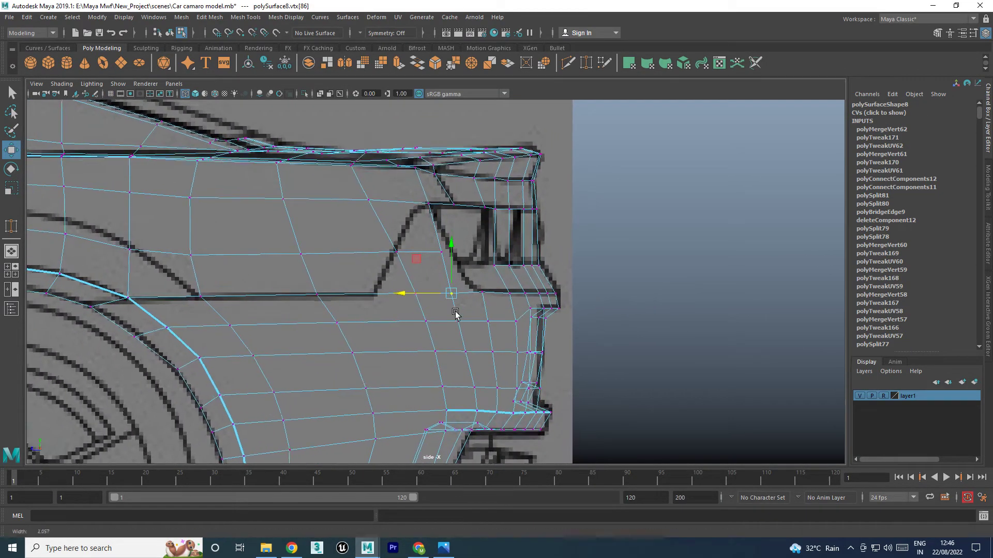
scroll(455, 312, "up", 1)
scroll(465, 327, "up", 1)
right_click_drag(498, 303, 505, 242)
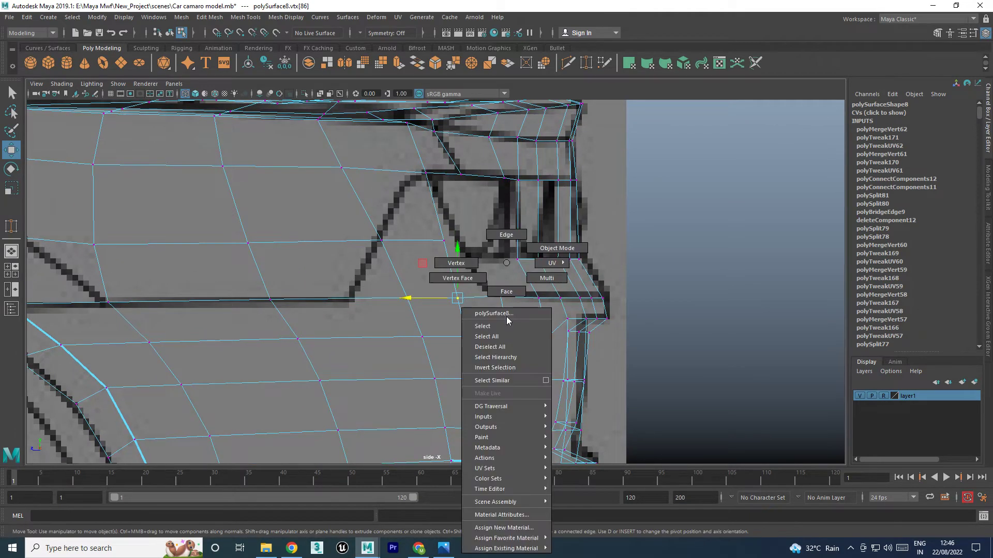
left_click(503, 308)
mouse_move(486, 310)
right_mouse_down("shift")
mouse_move(452, 317)
mouse_move(409, 280)
right_mouse_up("shift")
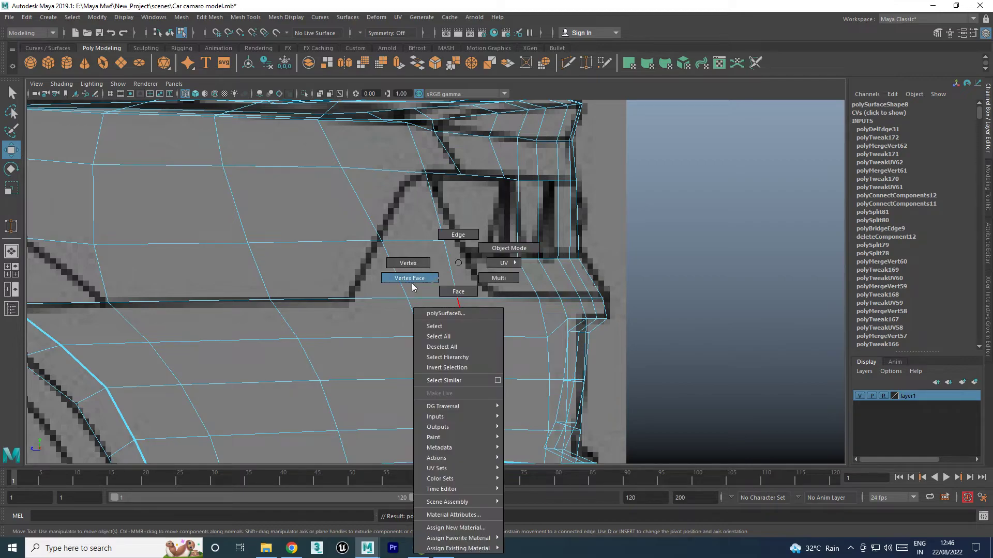
Slide a vertex and a column of three lower rear-panel vertices right toward the taillight
left_click(457, 299)
left_click_drag(440, 299, 451, 299)
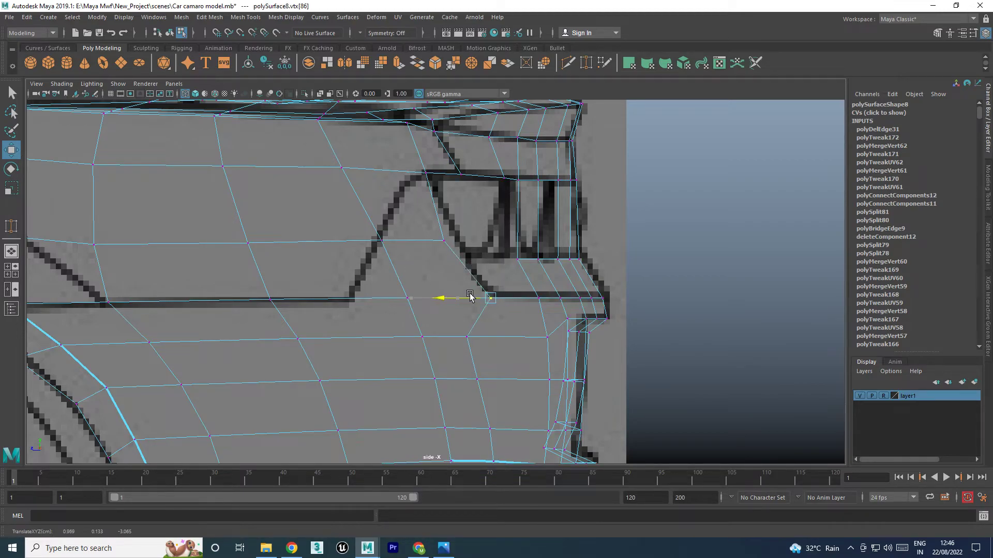
middle_click_drag(512, 388, 483, 275, "alt")
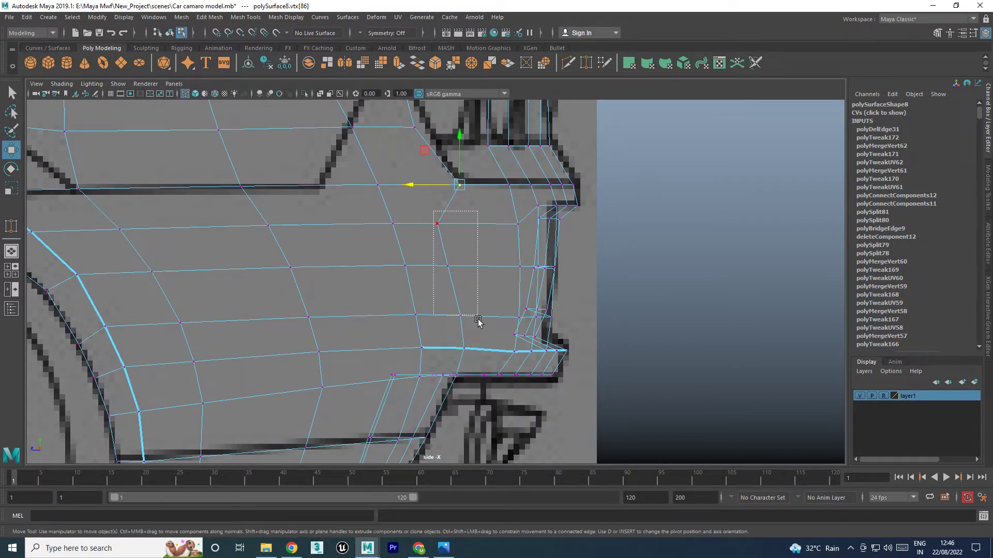
left_click_drag(481, 348, 482, 346)
left_click_drag(417, 270, 438, 271)
Nudge the remaining taillight vertices, including its front corner, onto the side blueprint outline
left_click(461, 323)
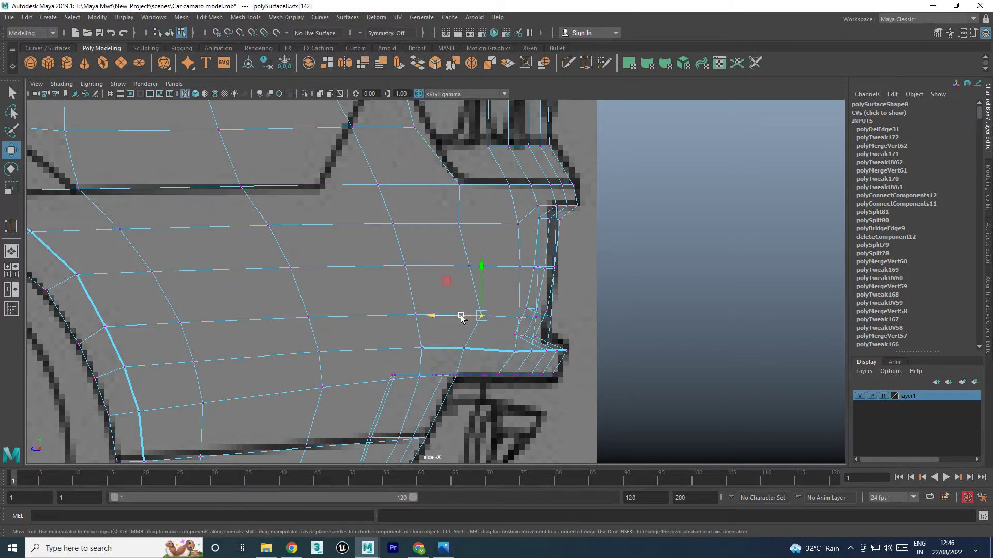
left_click_drag(461, 317, 448, 317)
left_click(458, 223)
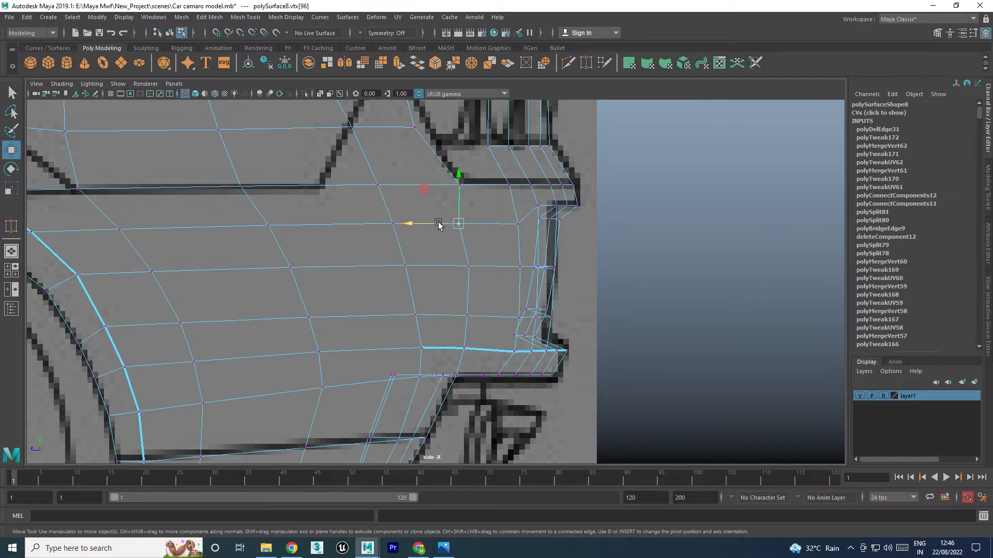
middle_click_drag(450, 221, 468, 334, "alt")
left_click(430, 242)
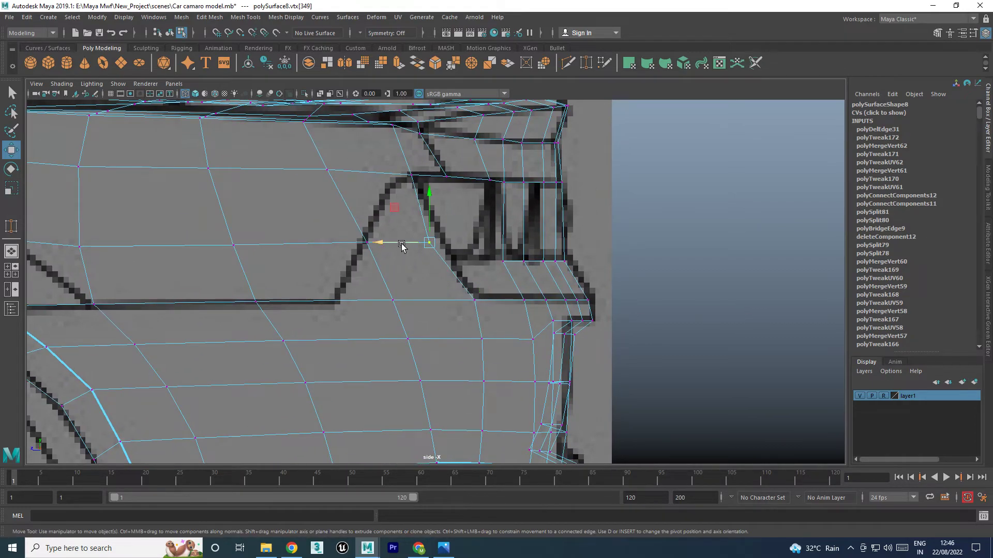
left_click_drag(403, 243, 414, 243)
key("space")
Check the back view, then frame the taillight opening in a maximized perspective view
key("space")
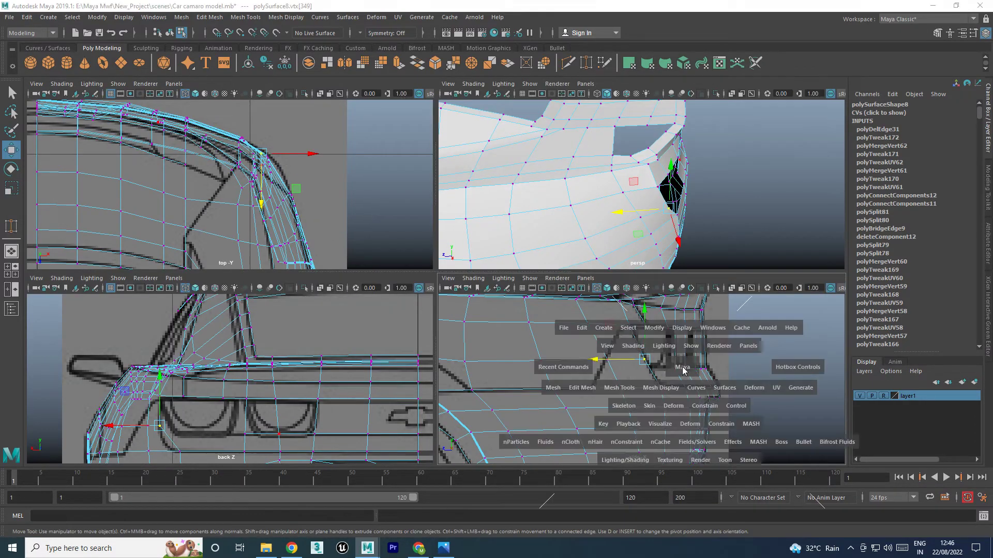
key("space")
key("space")
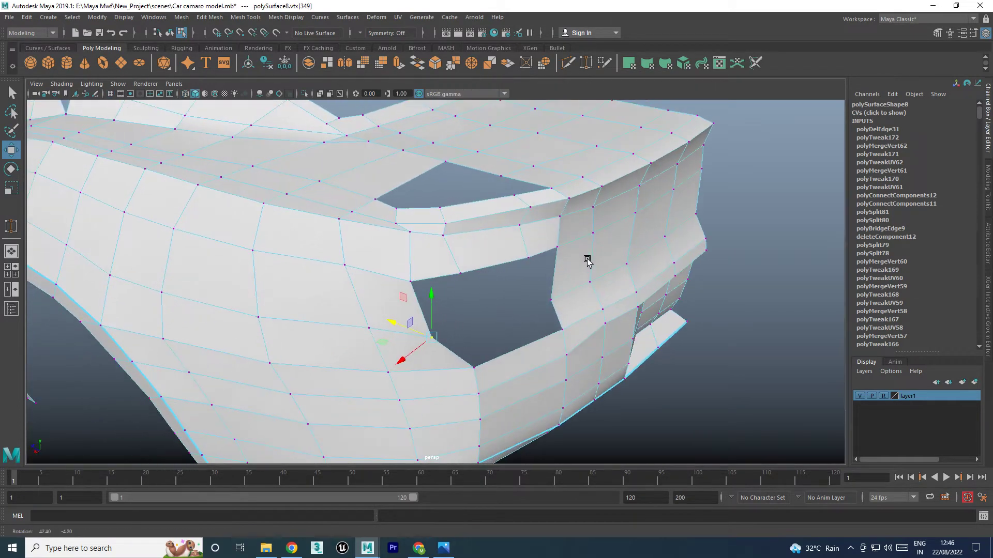
mouse_move(587, 261)
left_mouse_down("alt")
mouse_move(538, 250)
mouse_move(516, 264)
mouse_move(497, 262)
left_mouse_up("alt")
key("space")
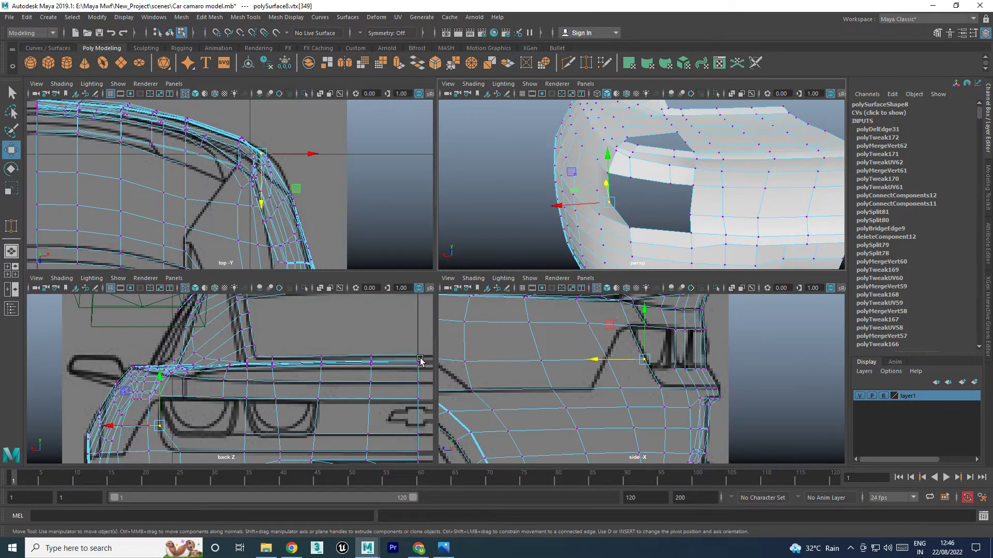
key("space")
middle_click_drag(286, 400, 328, 336, "alt")
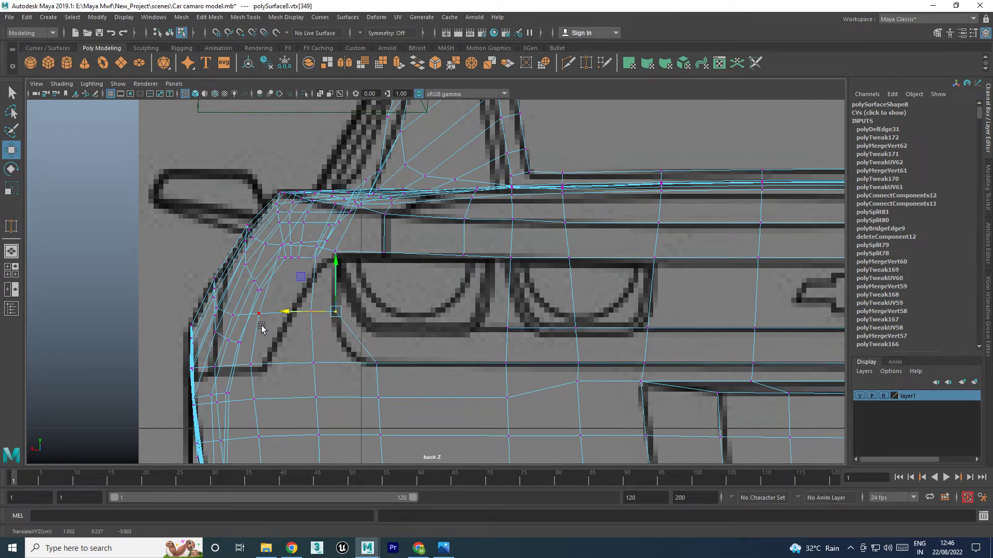
key("space")
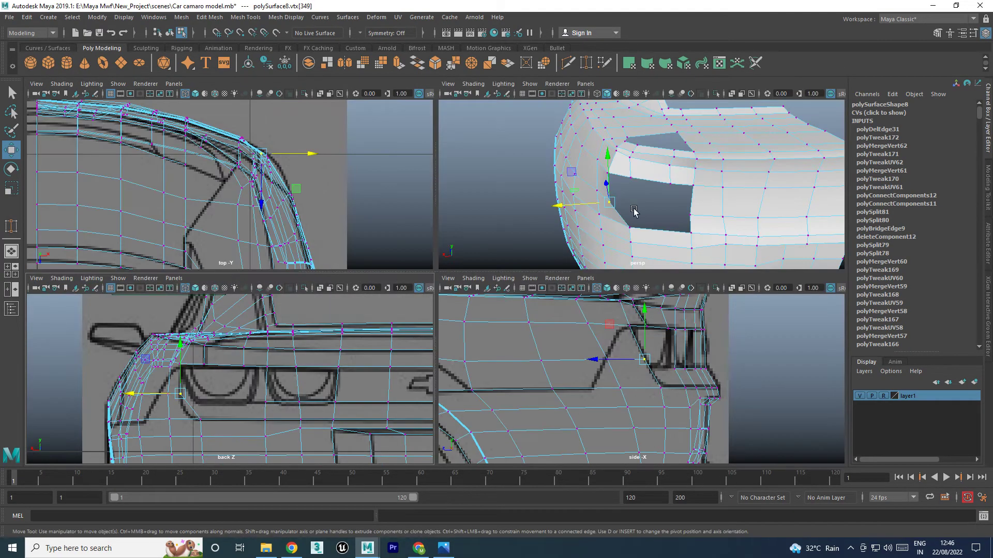
key("space")
mouse_move(478, 250)
left_mouse_down("alt")
mouse_move(538, 239)
mouse_move(429, 290)
left_mouse_up("alt")
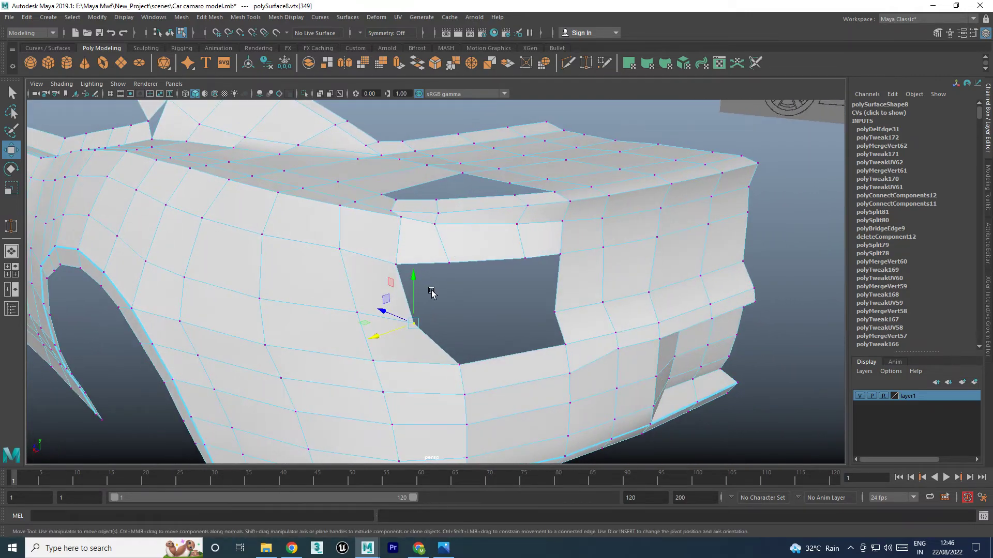
right_click_drag(411, 284, 365, 295, "shift")
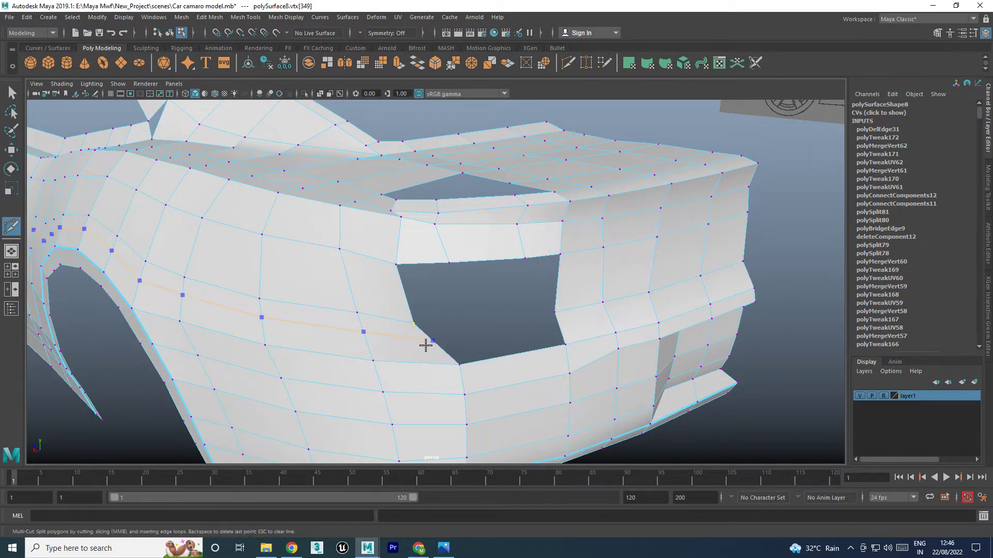
Slide the edge loop above the rear wheel arch up onto the side blueprint's body line
left_click_drag(380, 332, 504, 308, "alt")
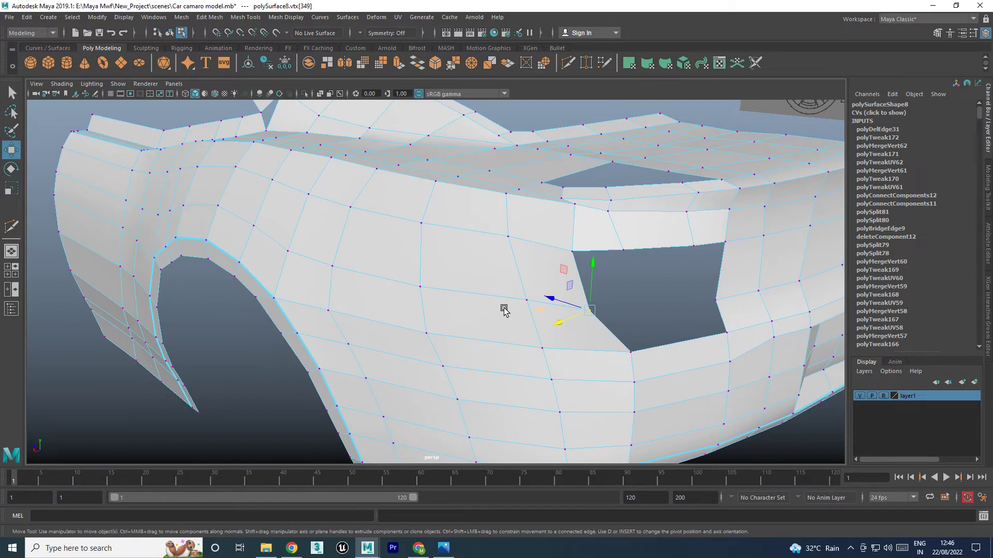
right_click_drag(391, 280, 389, 238)
key("w")
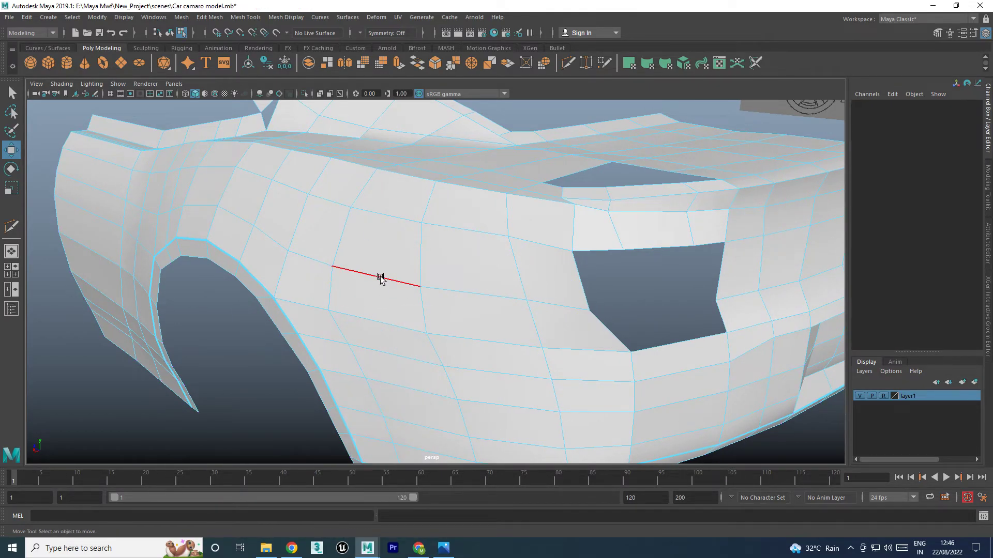
double_click(380, 279)
key("space")
key("space")
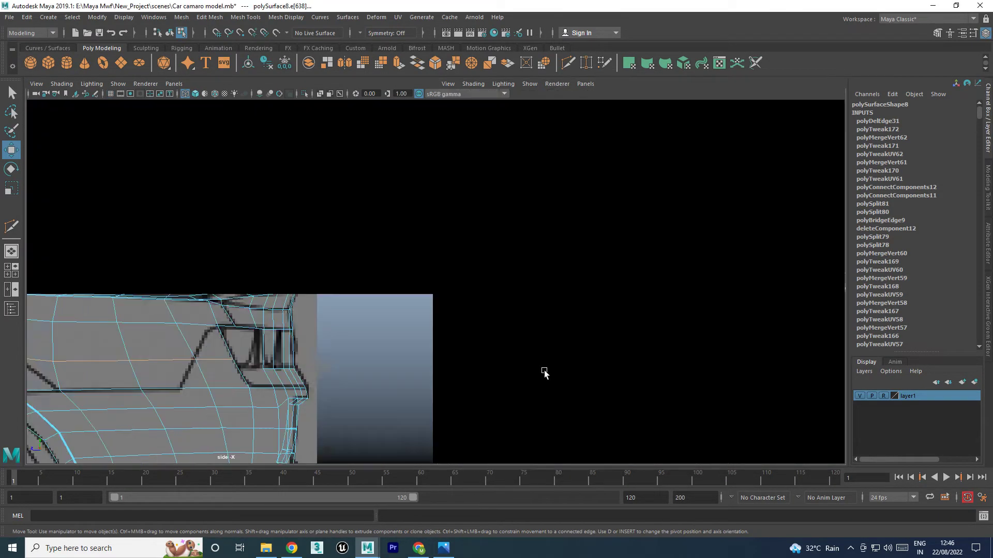
scroll(397, 212, "down", 3)
scroll(397, 212, "up", 2)
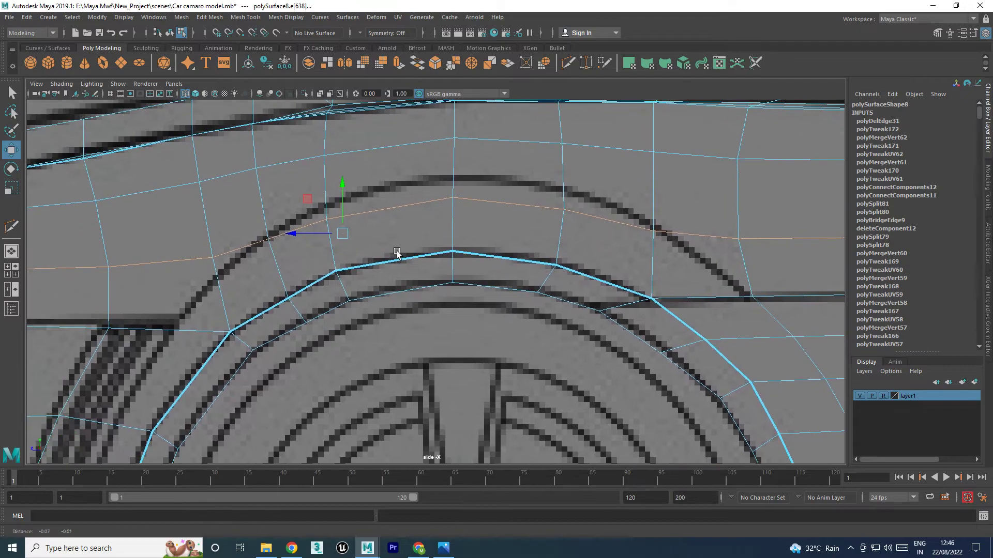
right_click(397, 207, "shift")
left_click(385, 289)
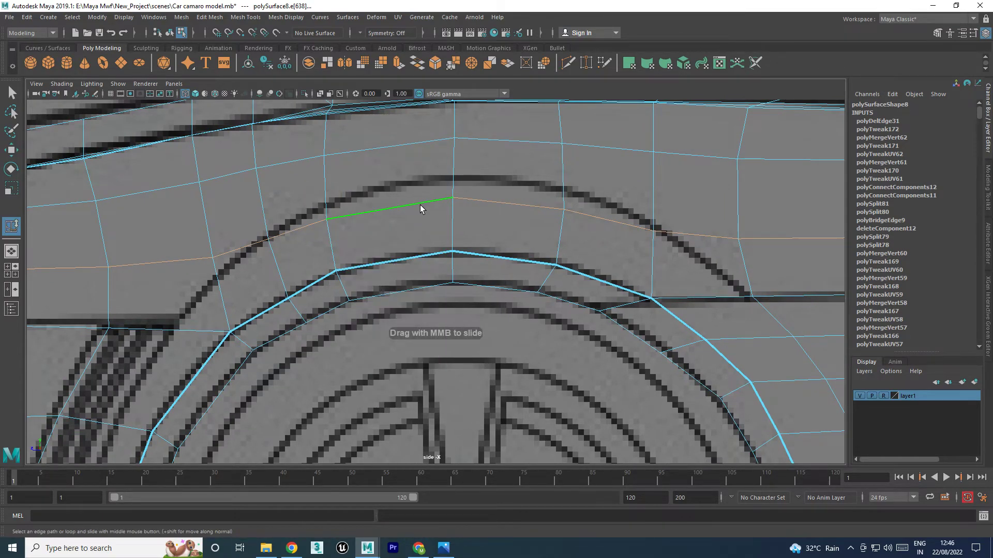
middle_click_drag(414, 177, 404, 45)
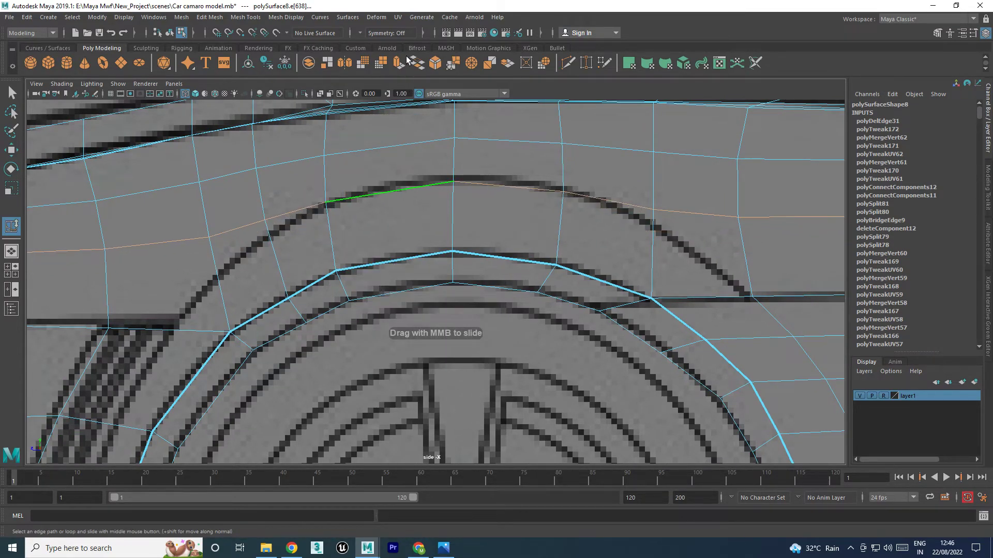
Cut a new Multi-Cut edge across the rear quarter and pick the taillight-corner vertex
key("space")
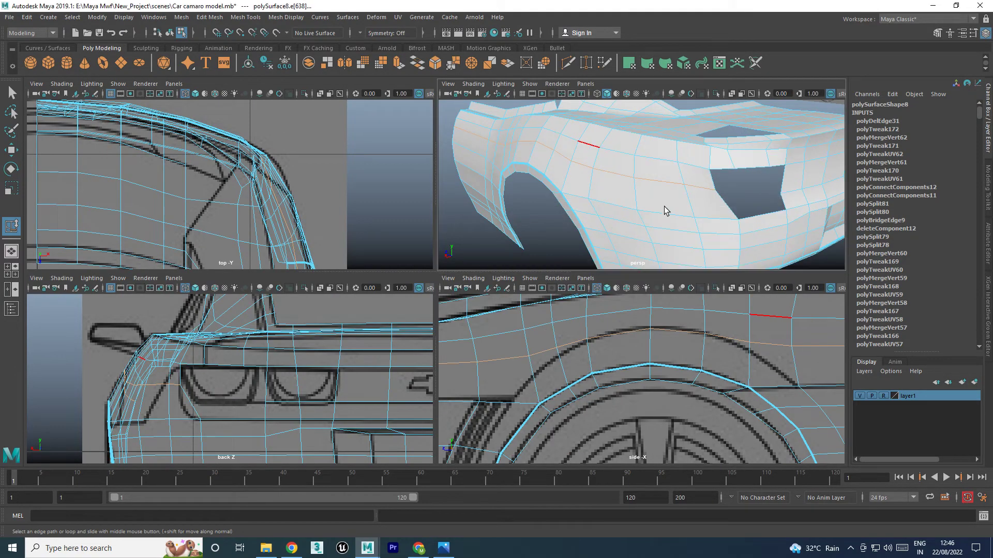
key("space")
right_click_drag(525, 270, 496, 277, "shift")
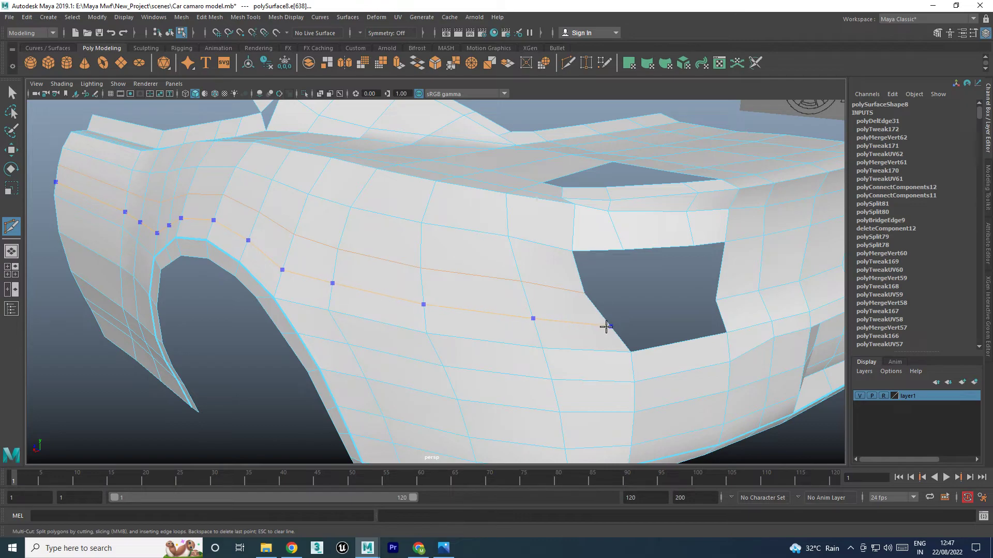
left_click(604, 324)
key("w")
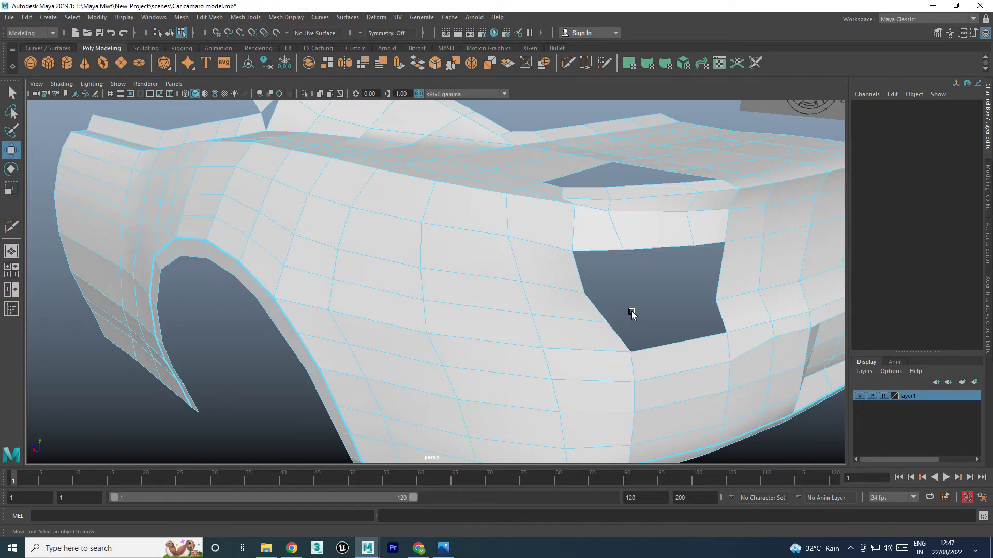
left_click(630, 350)
In the back view, move the taillight corner vertex onto the blueprint outline
key("space")
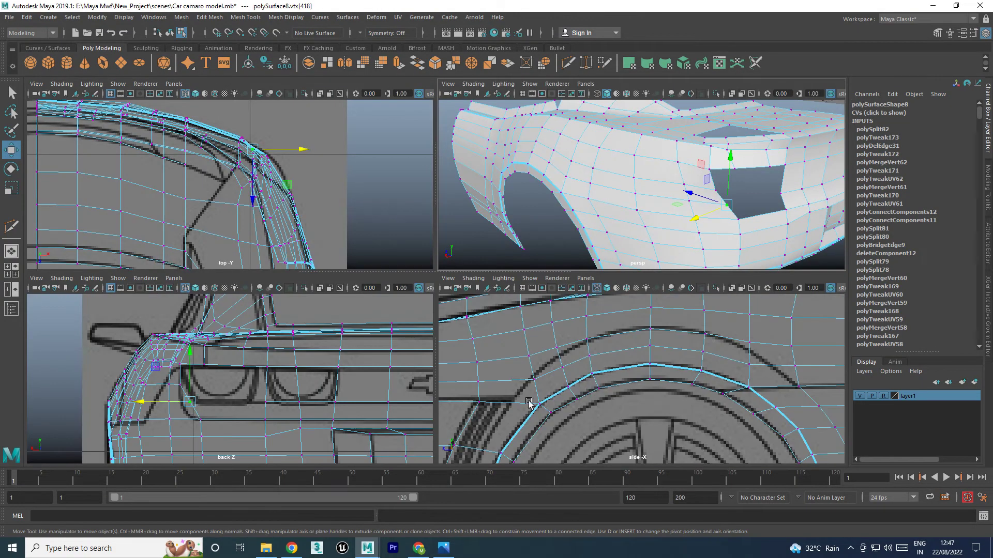
key("space")
key("space")
key("space")
scroll(366, 328, "up", 3)
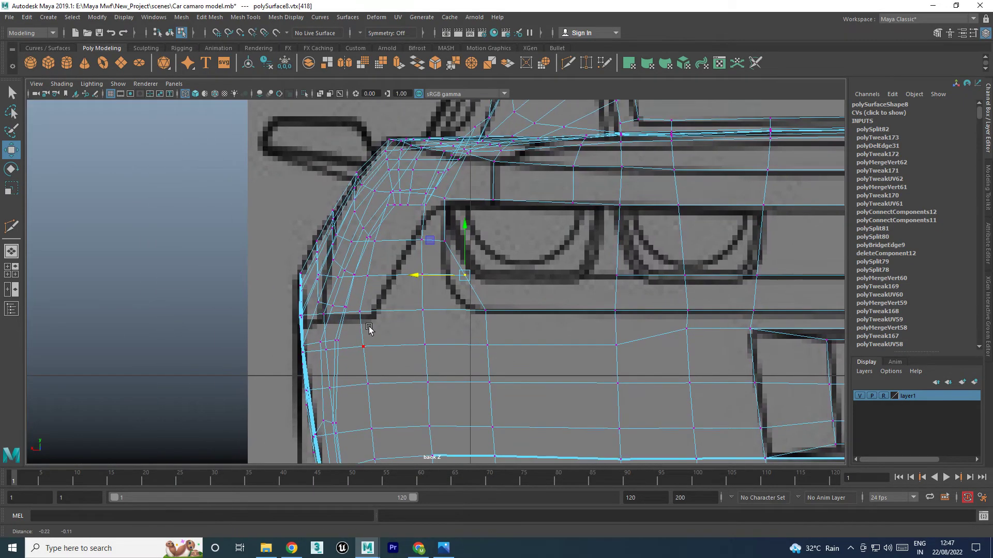
mouse_move(454, 288)
middle_mouse_down()
mouse_move(461, 282)
mouse_move(450, 279)
middle_mouse_up()
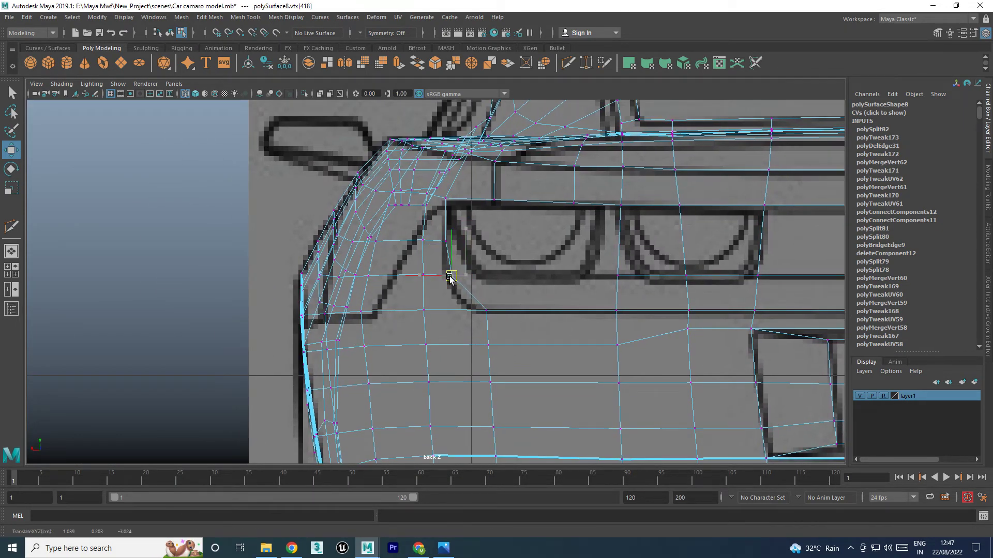
Shift the vertex column below the taillight left onto the back blueprint line
left_click(486, 310)
middle_click_drag(486, 311, 493, 239, "alt")
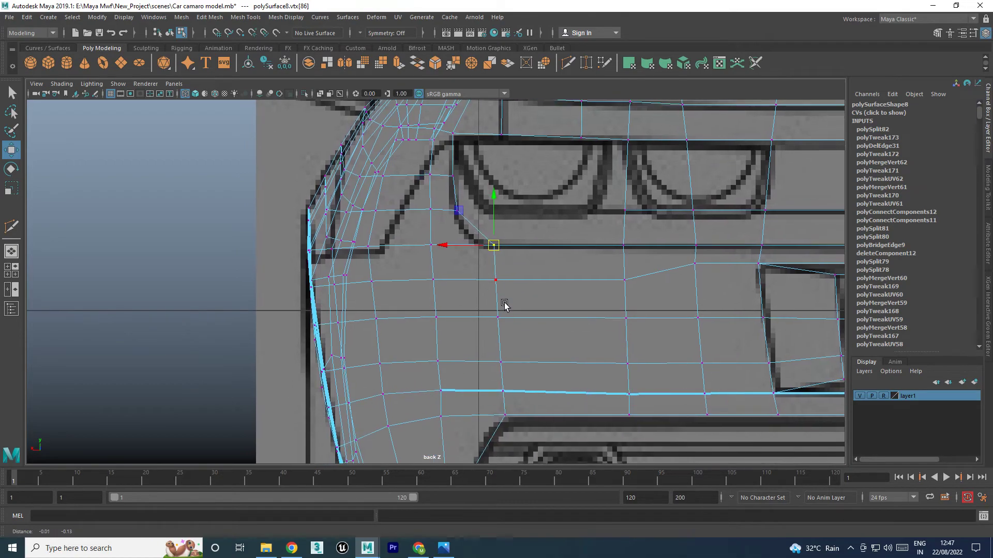
left_click_drag(539, 220, 471, 429)
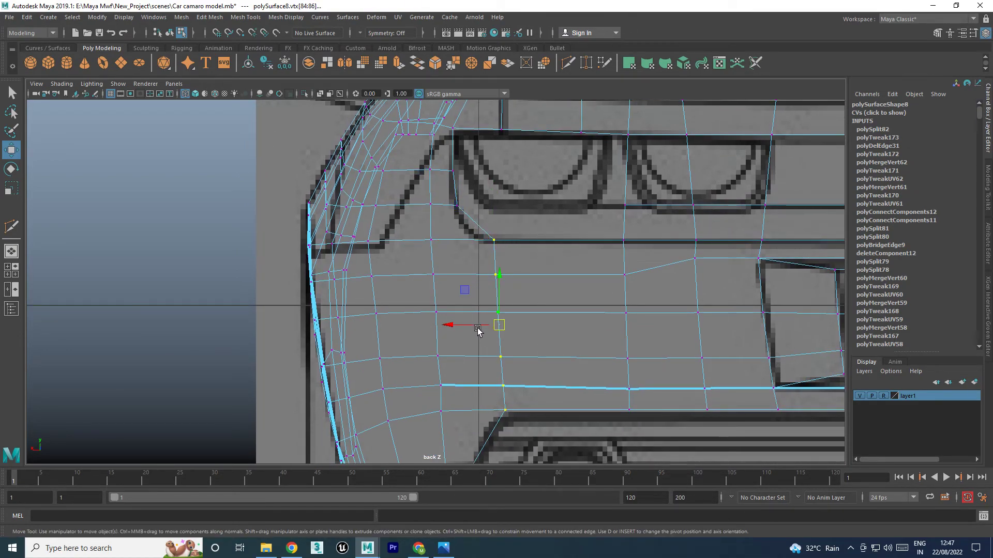
left_click_drag(475, 331, 466, 333)
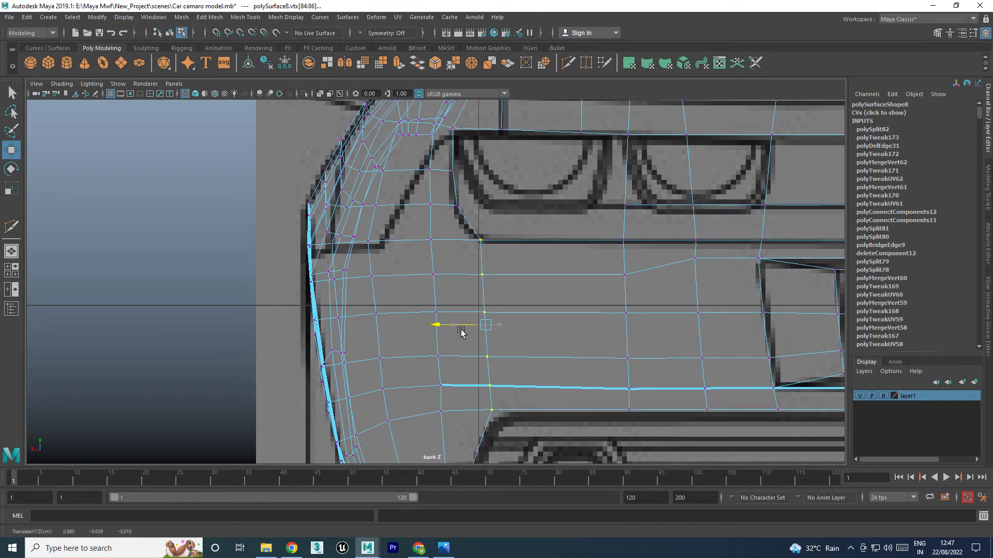
Orbit the perspective view to frame the lower rear panel
scroll(465, 333, "down", 3)
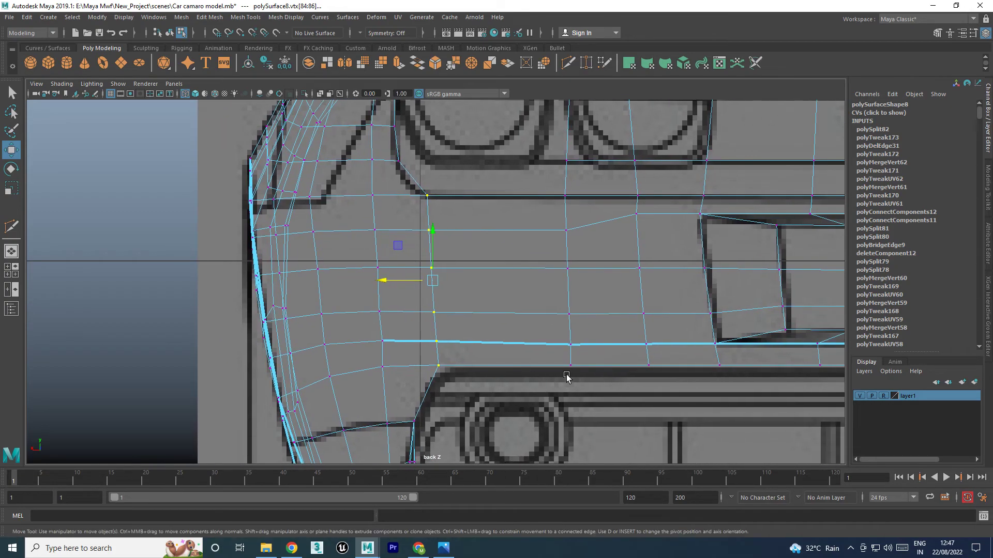
mouse_move(564, 217)
middle_mouse_down("alt")
mouse_move(557, 322)
mouse_move(559, 263)
middle_mouse_up("alt")
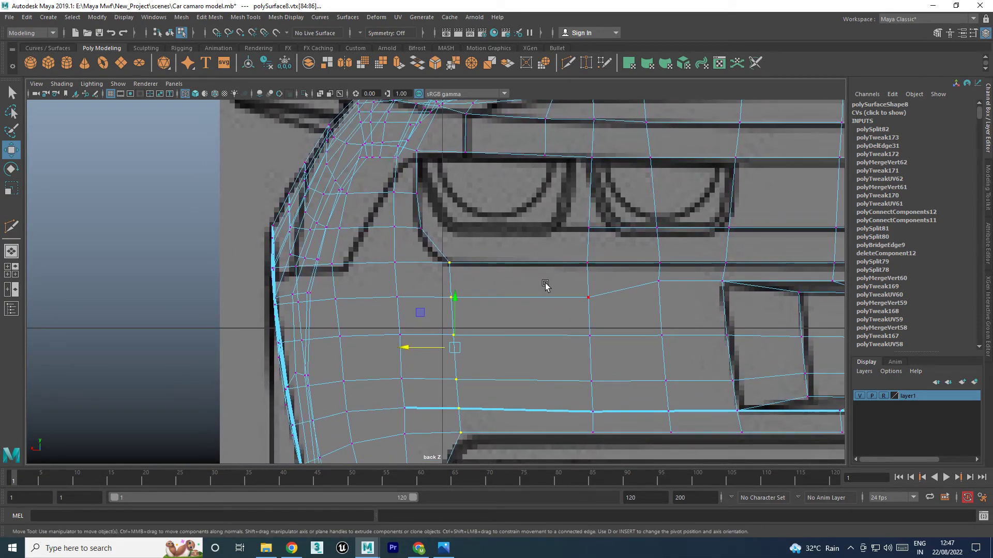
key("space")
key("space")
mouse_move(725, 303)
left_mouse_down("alt")
mouse_move(547, 259)
mouse_move(609, 304)
left_mouse_up("alt")
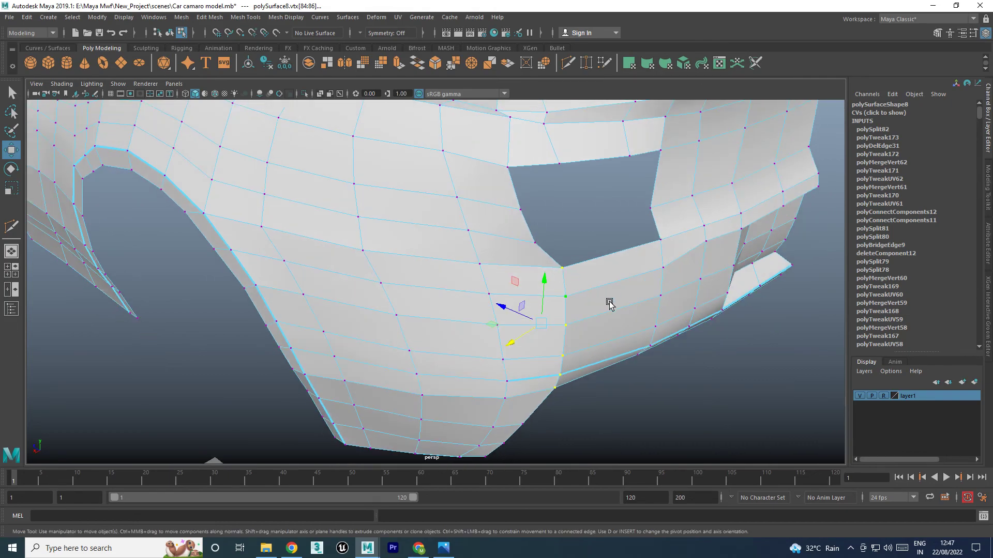
mouse_move(618, 298)
right_mouse_down()
mouse_move(618, 246)
mouse_move(628, 351)
mouse_move(616, 344)
right_mouse_up()
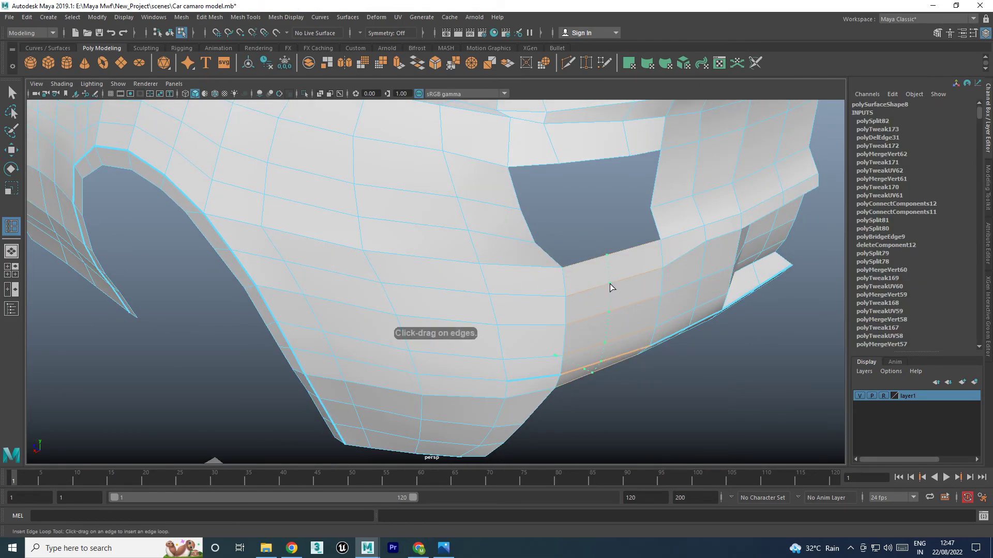
Insert a trial edge loop across the lower rear panel, check it in back view, then undo it
left_click(610, 287)
key("w")
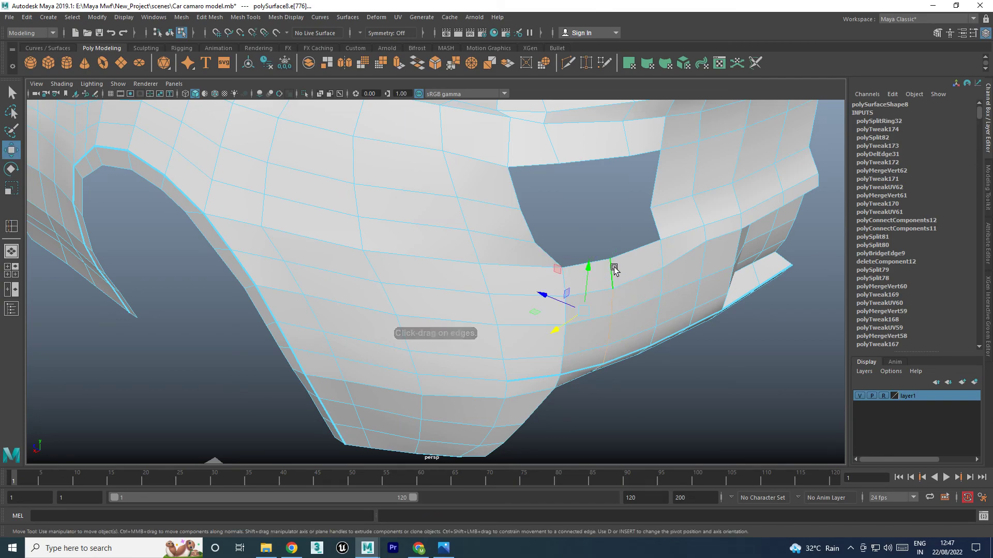
key("space")
key("space")
middle_click_drag(444, 414, 485, 328, "alt")
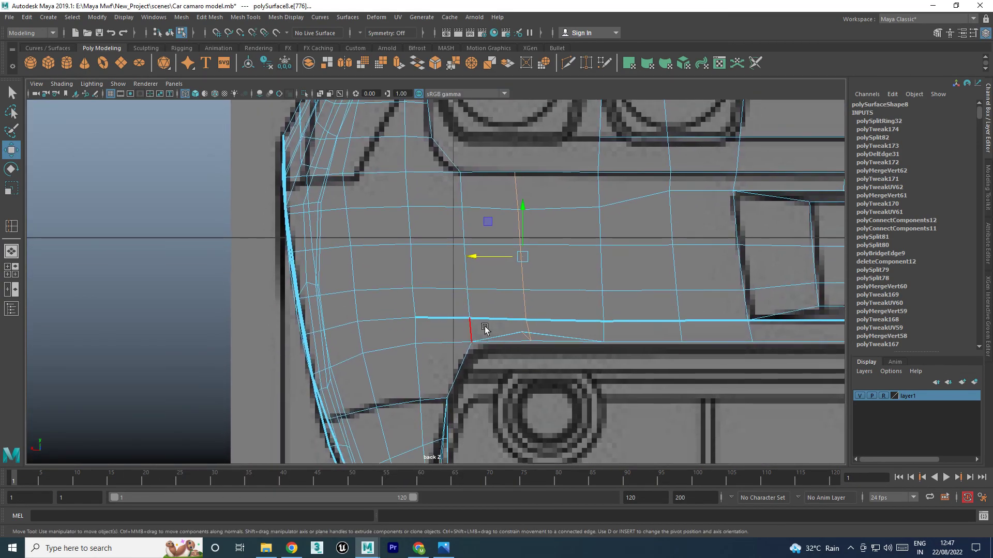
key("ctrl+z")
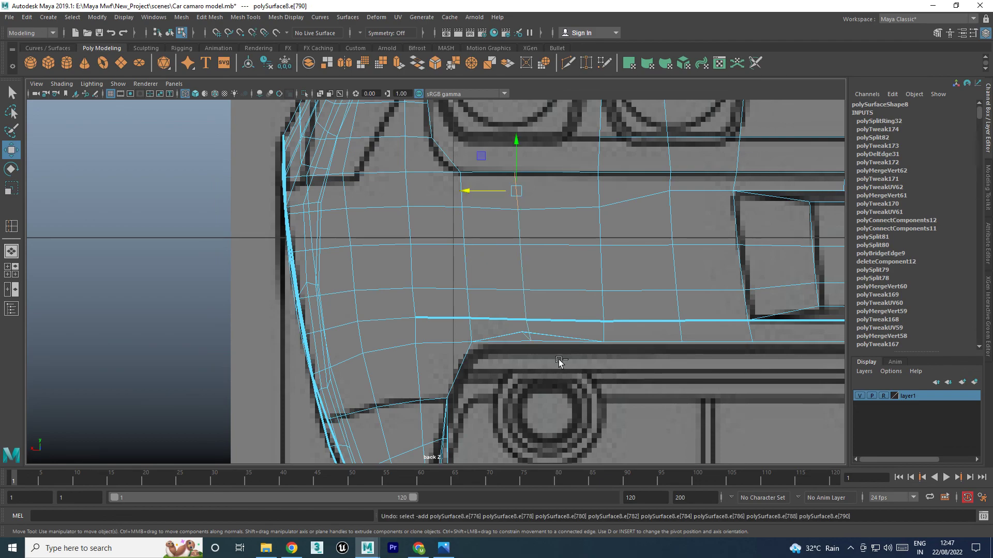
key("ctrl+z")
key("ctrl+z")
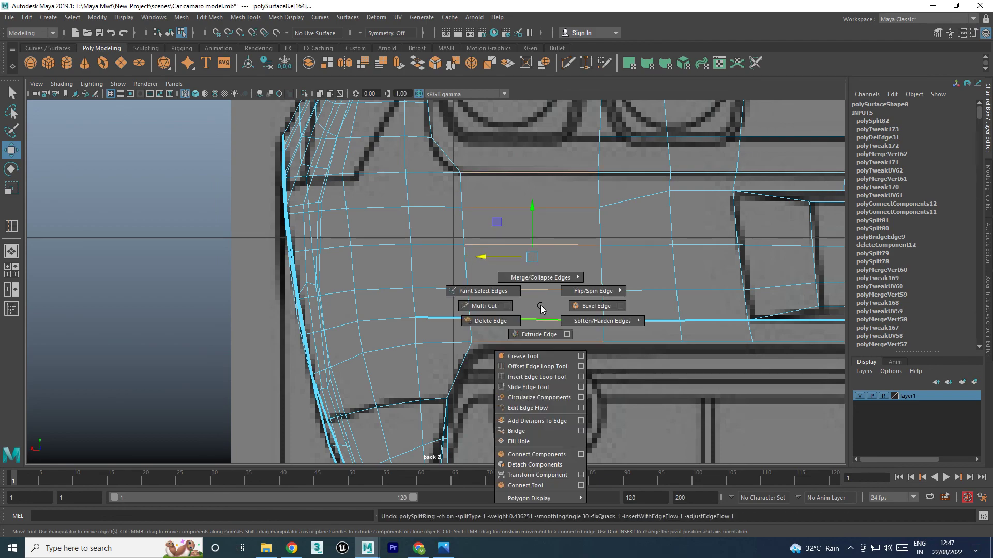